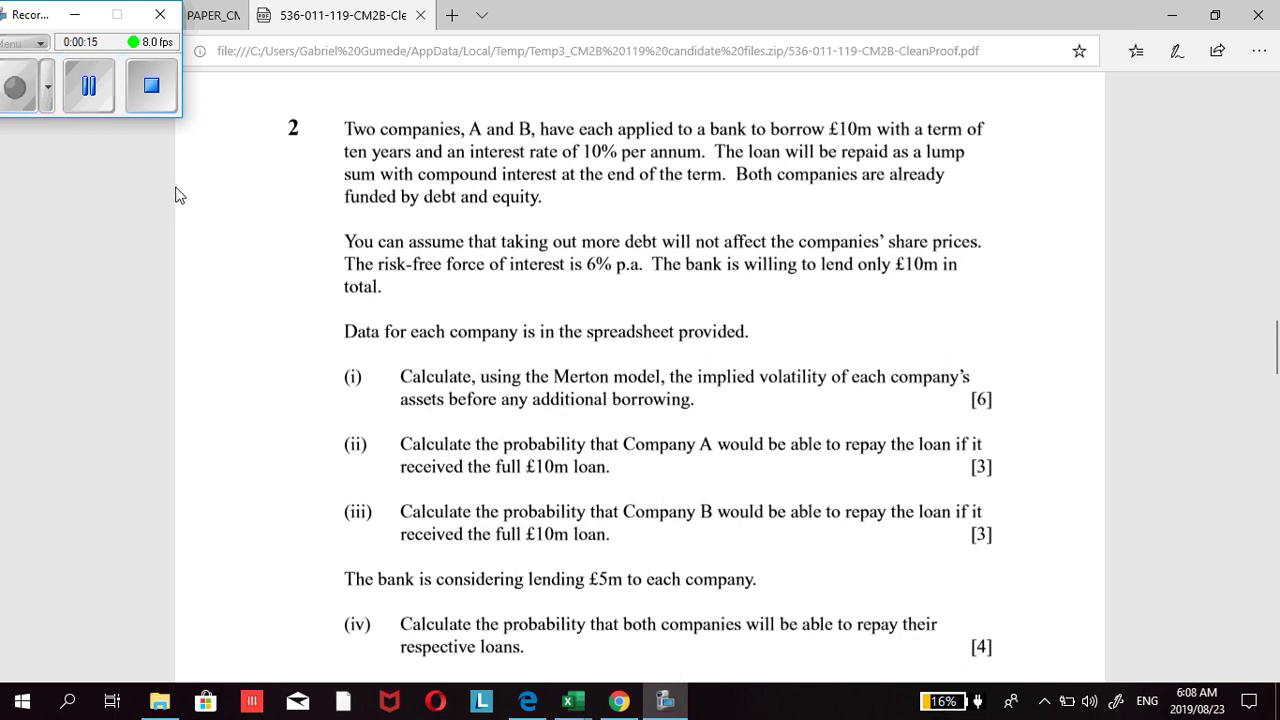
Step: Read question 2 of the exam paper, covering the two companies' loan terms and the share price assumption
scroll(213, 192, up, 1)
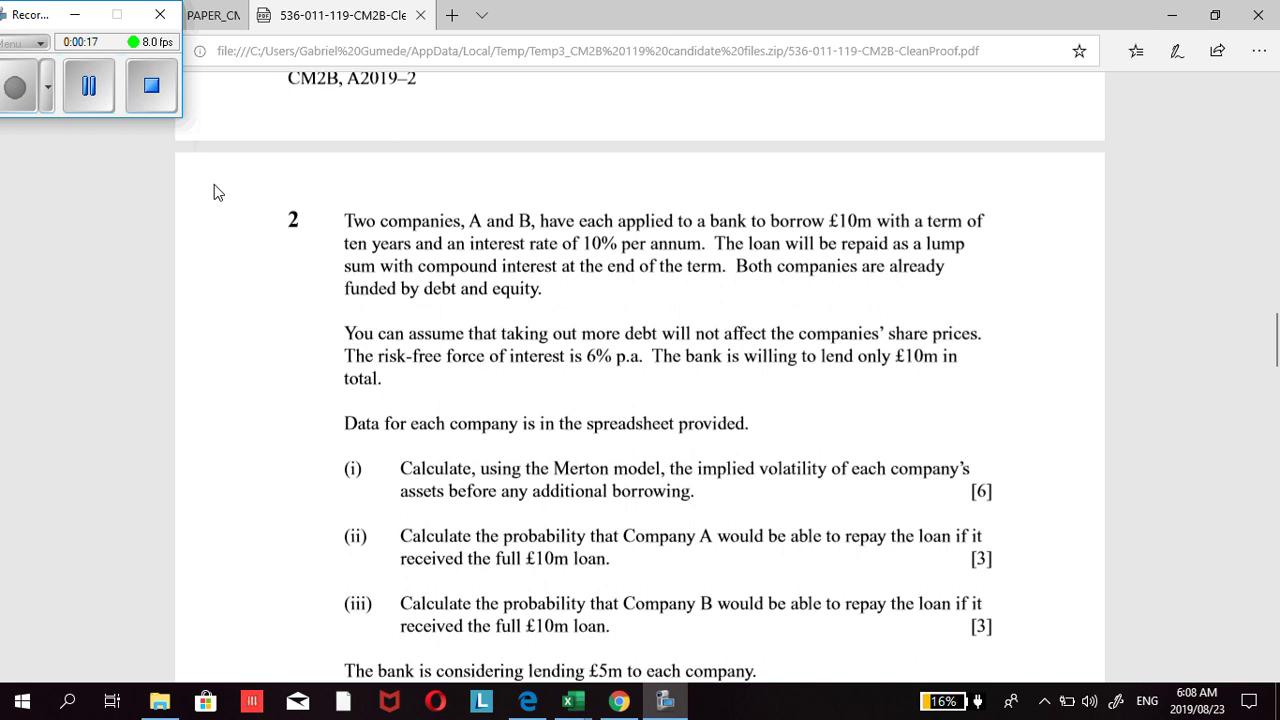
scroll(216, 194, down, 1)
scroll(213, 196, down, 1)
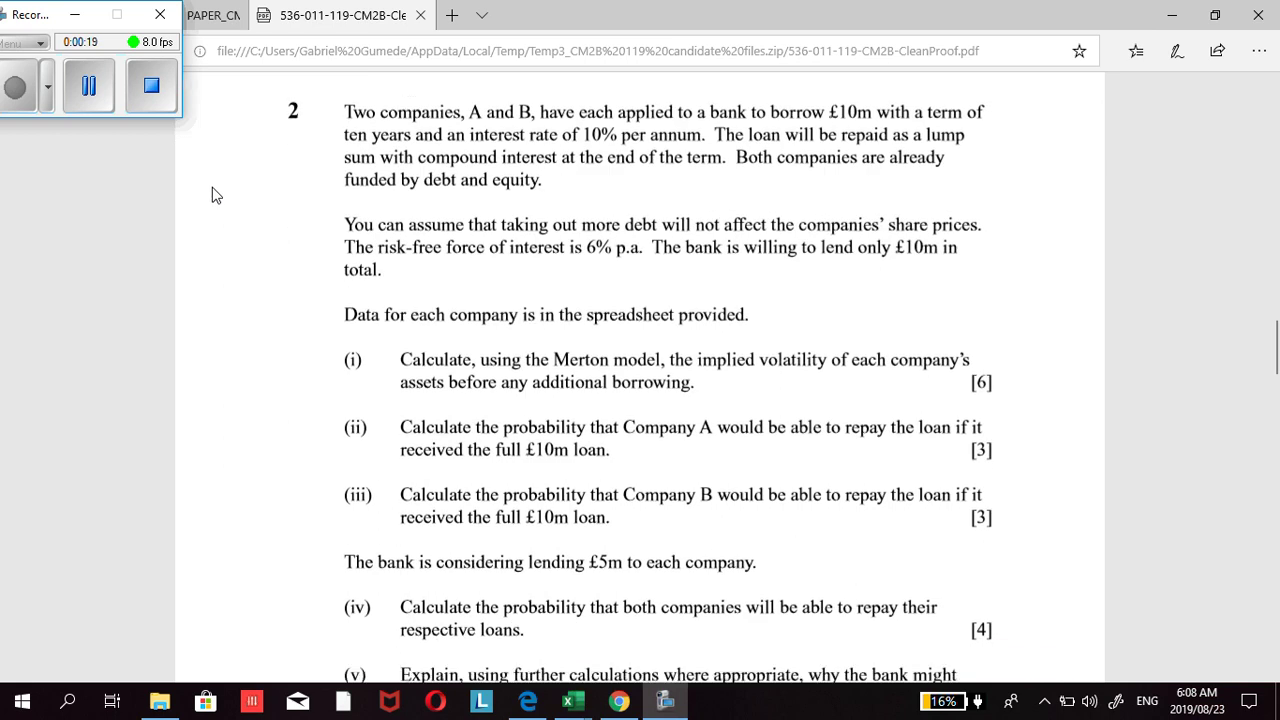
scroll(212, 196, up, 1)
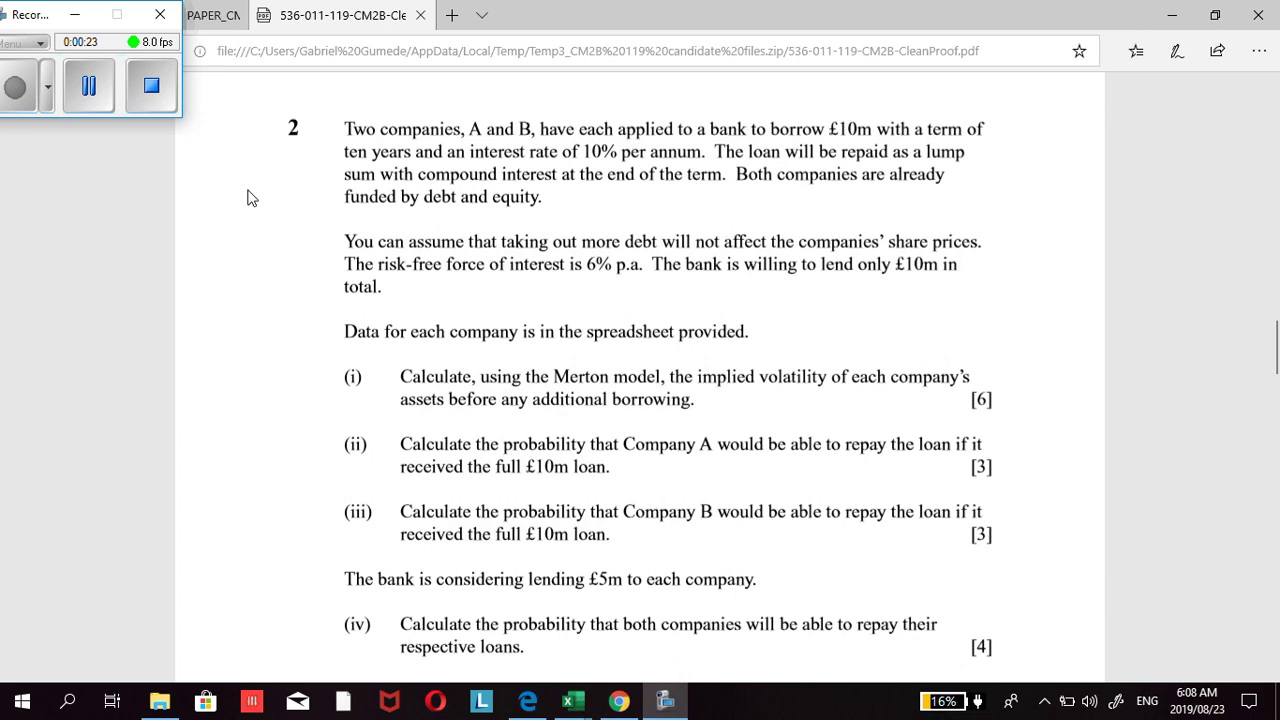
scroll(251, 196, down, 1)
scroll(251, 197, up, 1)
drag(345, 152, 412, 153)
click(654, 175)
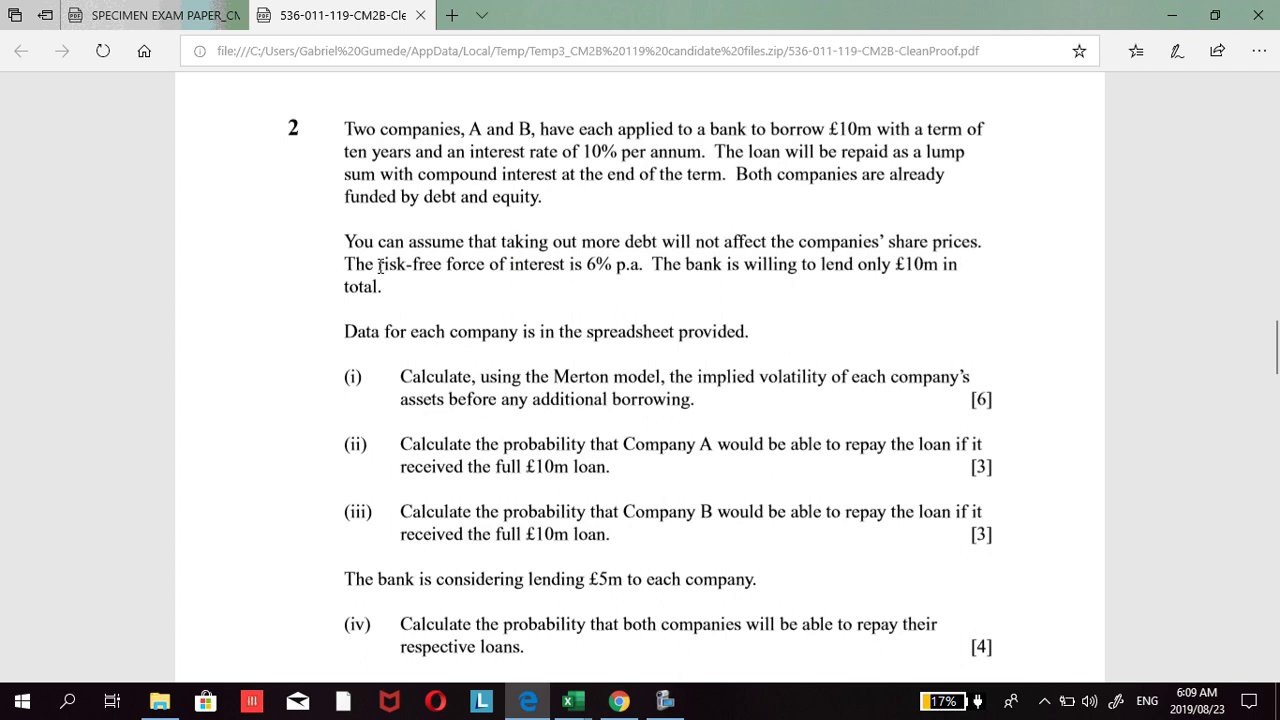
click(665, 700)
drag(10, 8, 4, 6)
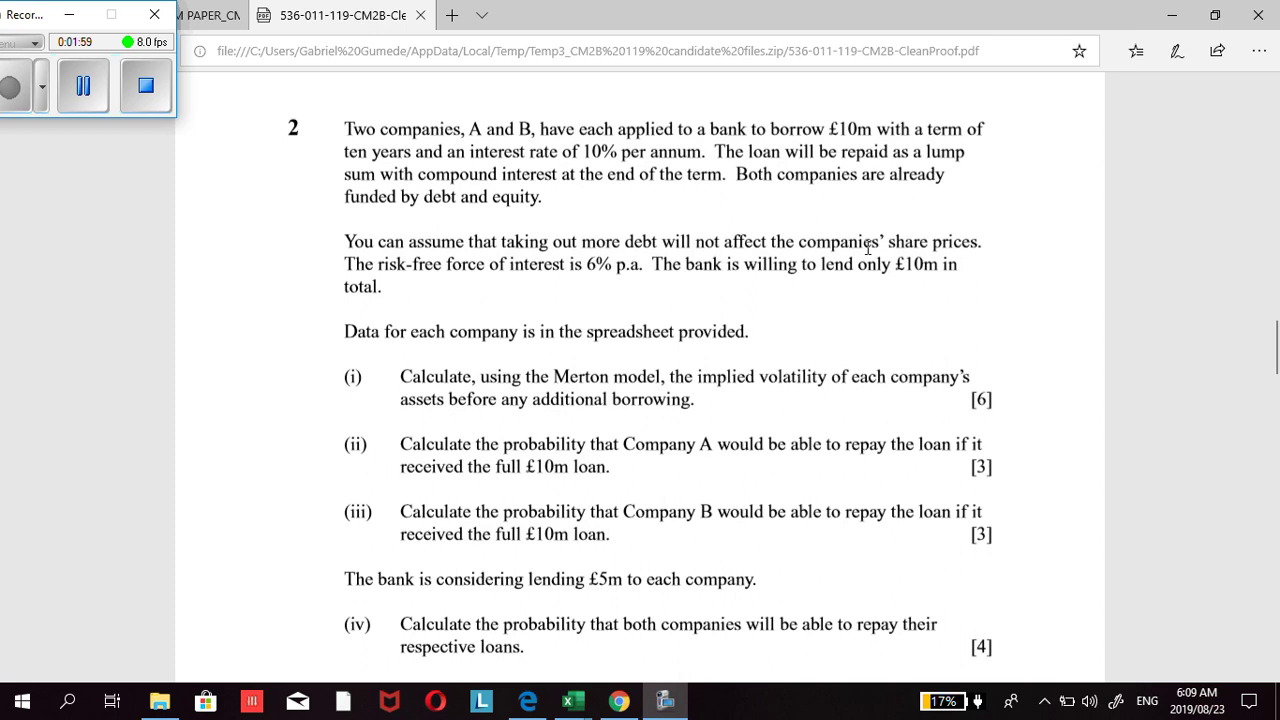
drag(884, 242, 955, 242)
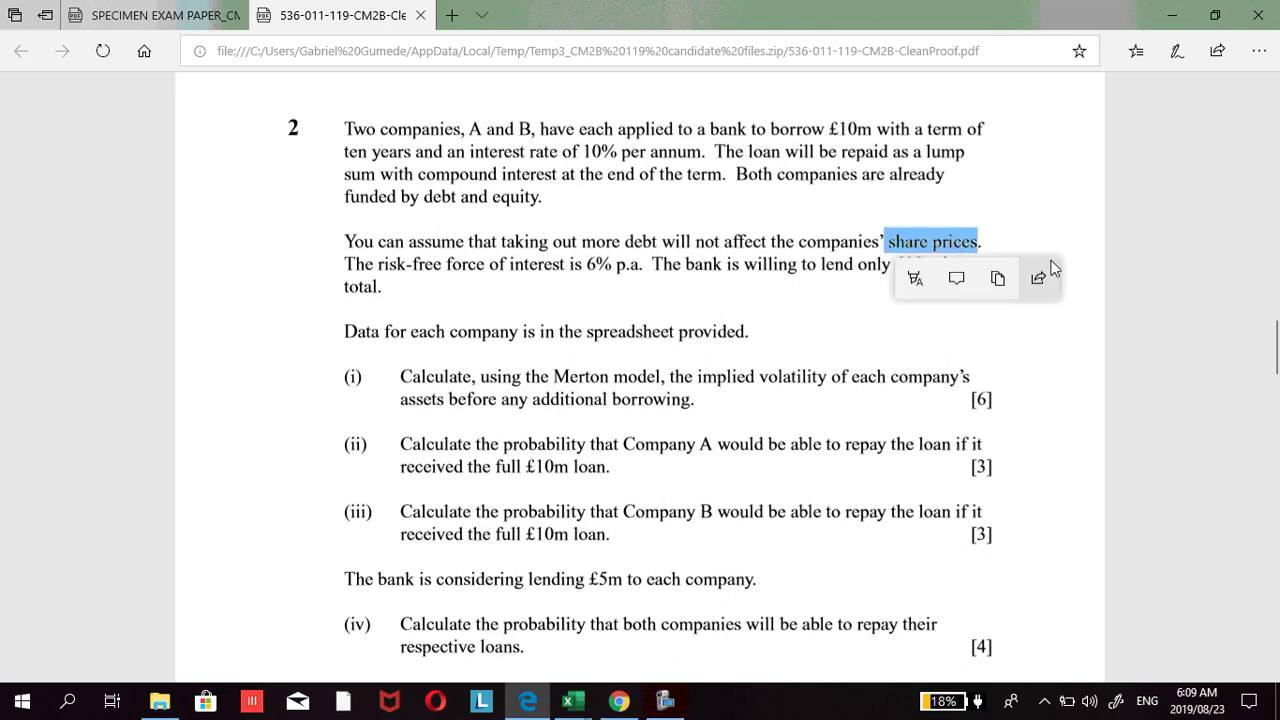
click(978, 207)
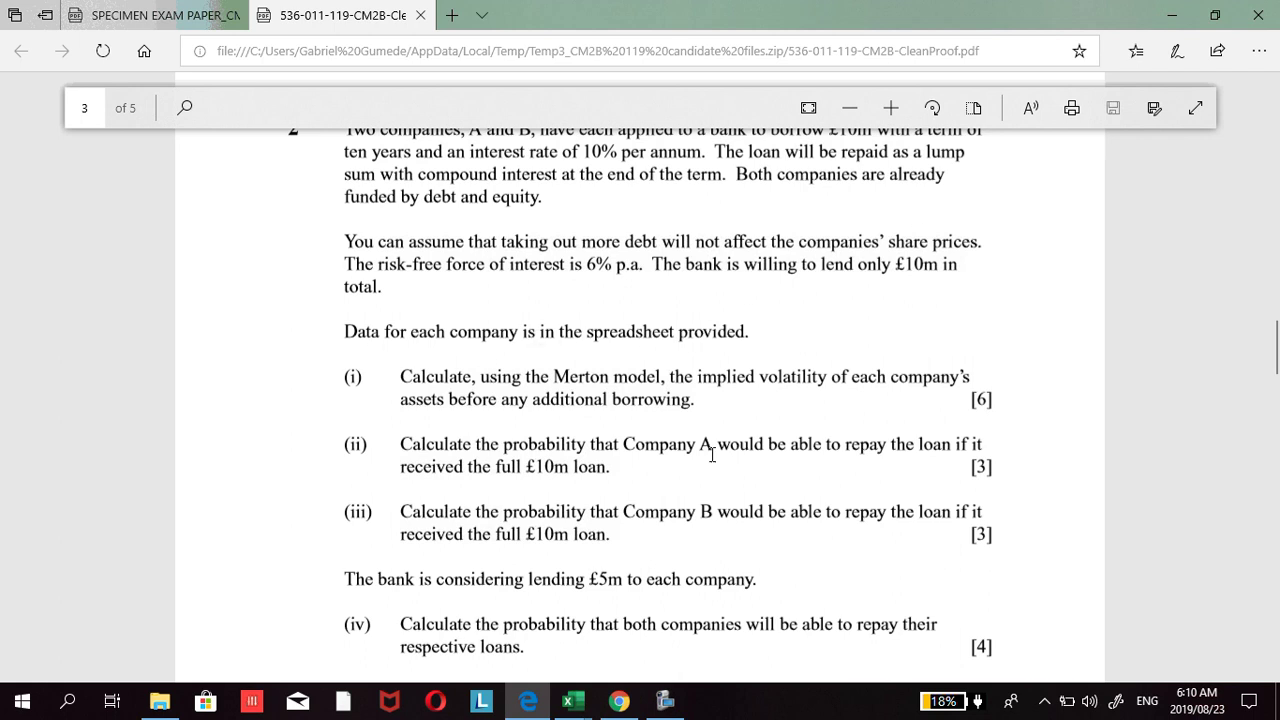
Step: Switch to the Excel workbook CM2B April 2019 Q2 and inspect Company A's current debt, other assets and total assets formula
mouse_move(586, 708)
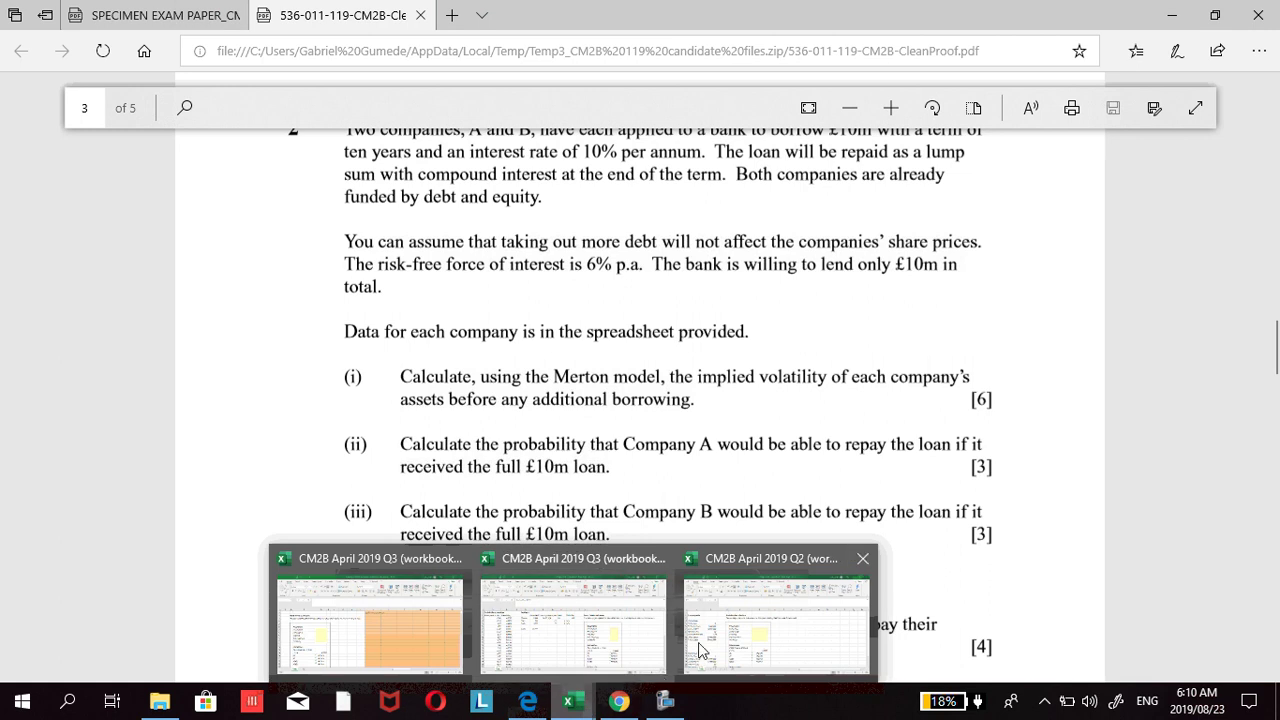
click(776, 625)
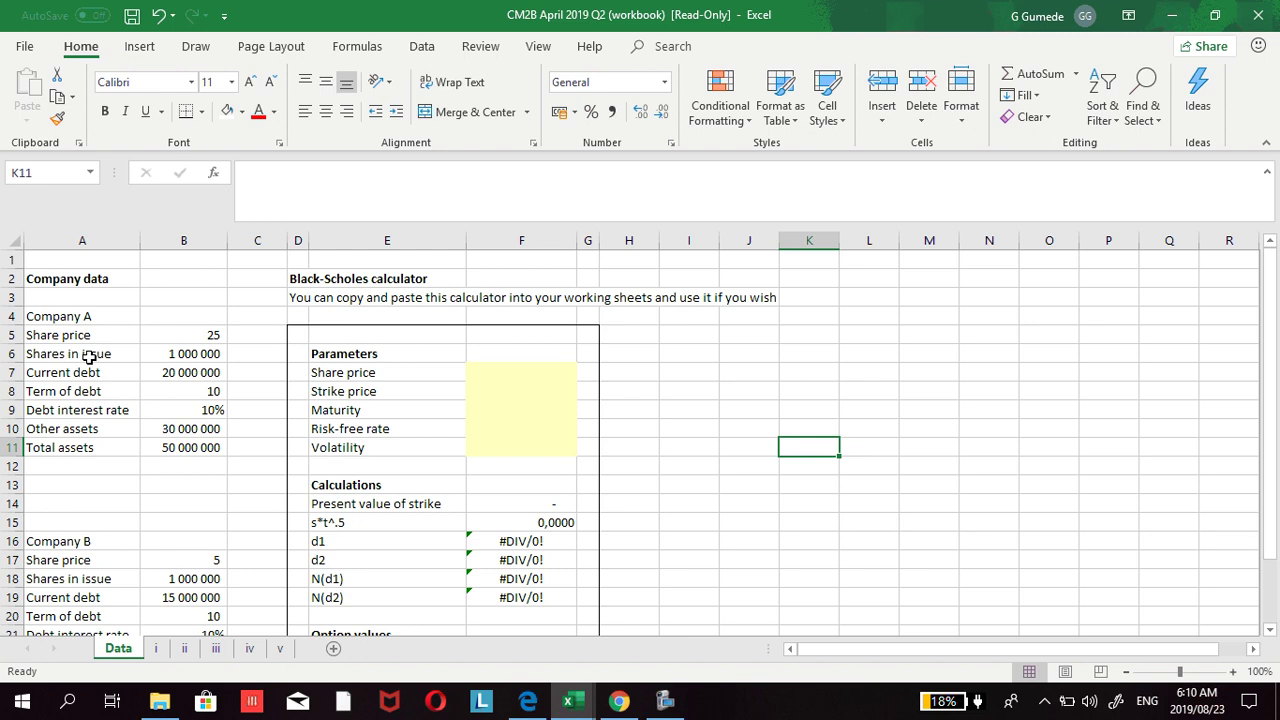
double_click(201, 374)
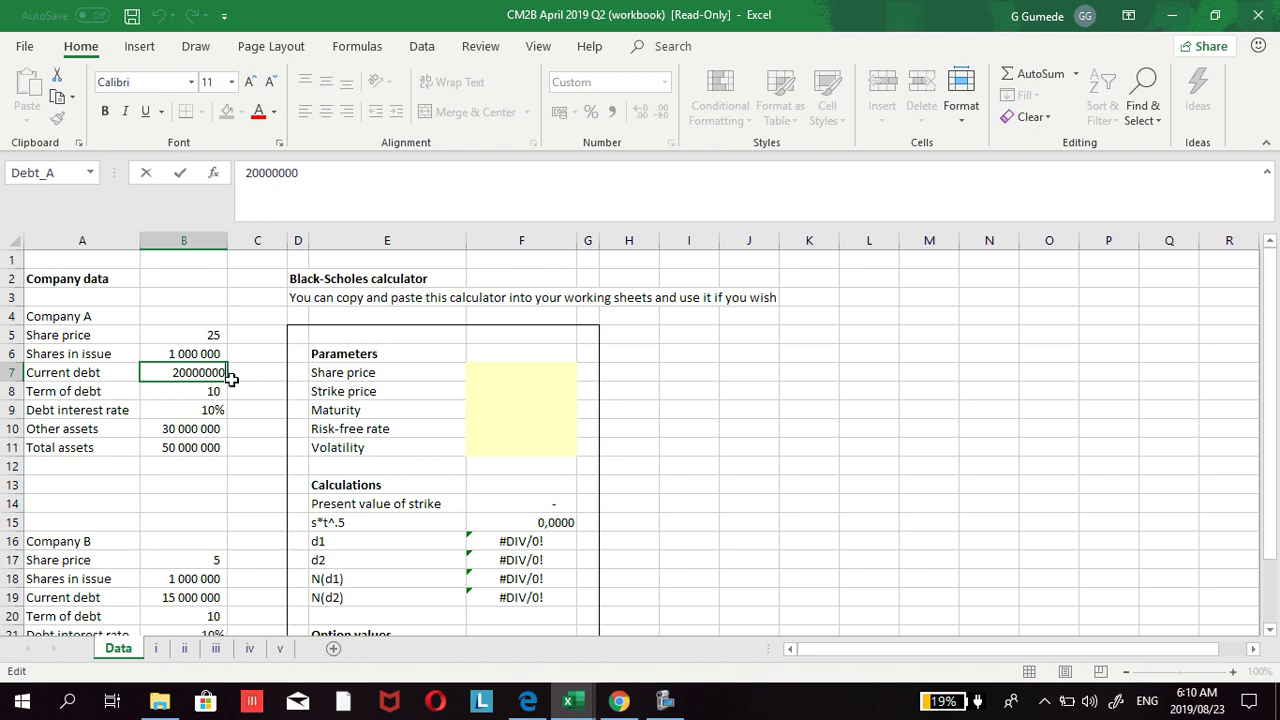
key(Return)
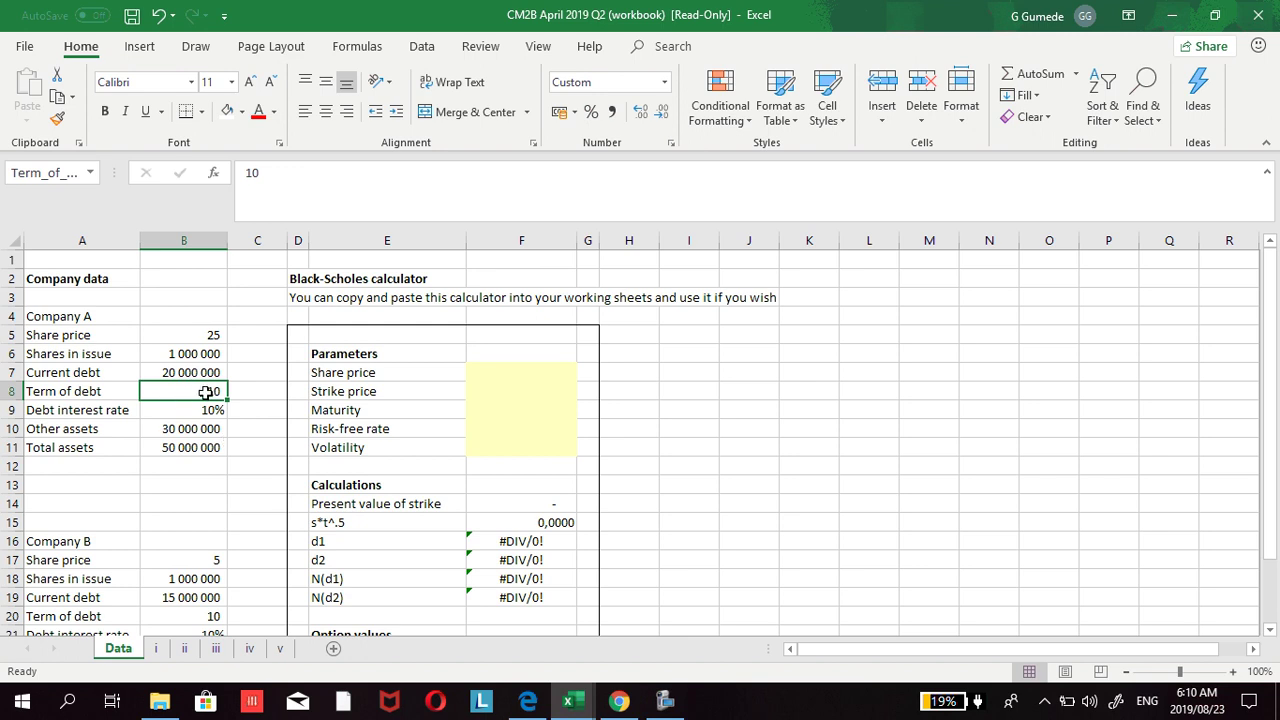
click(165, 431)
double_click(205, 428)
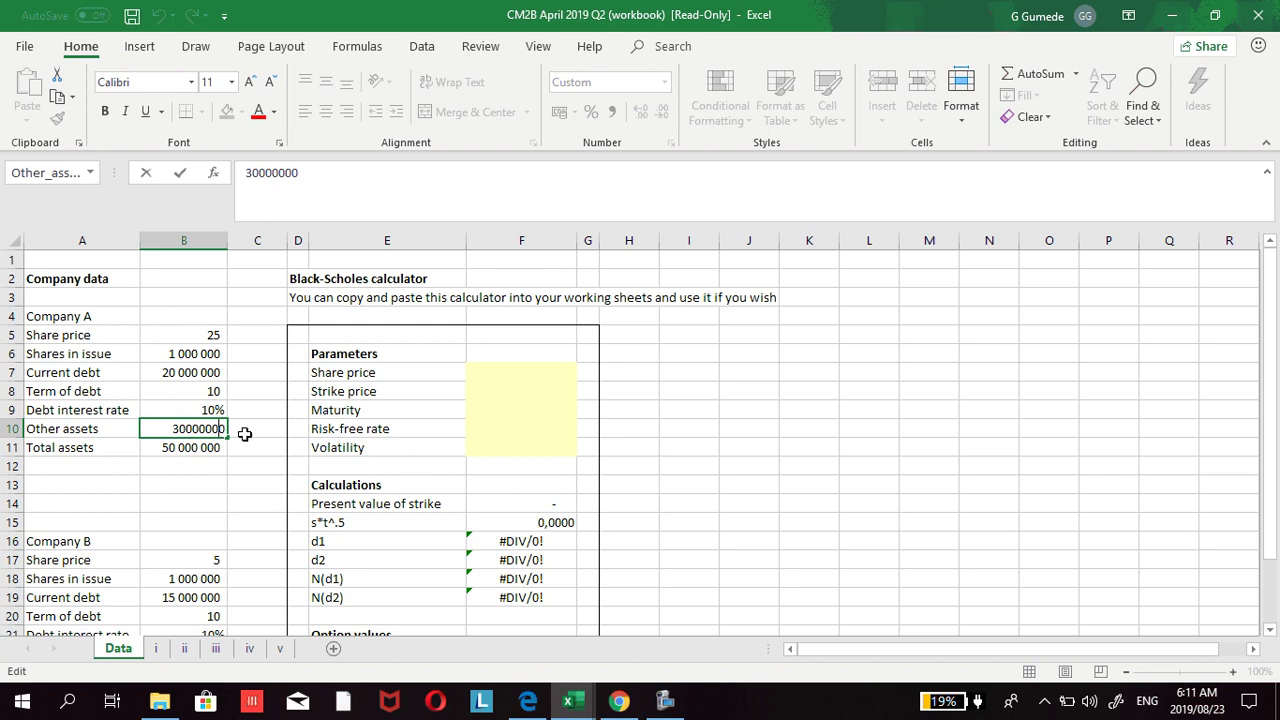
key(Return)
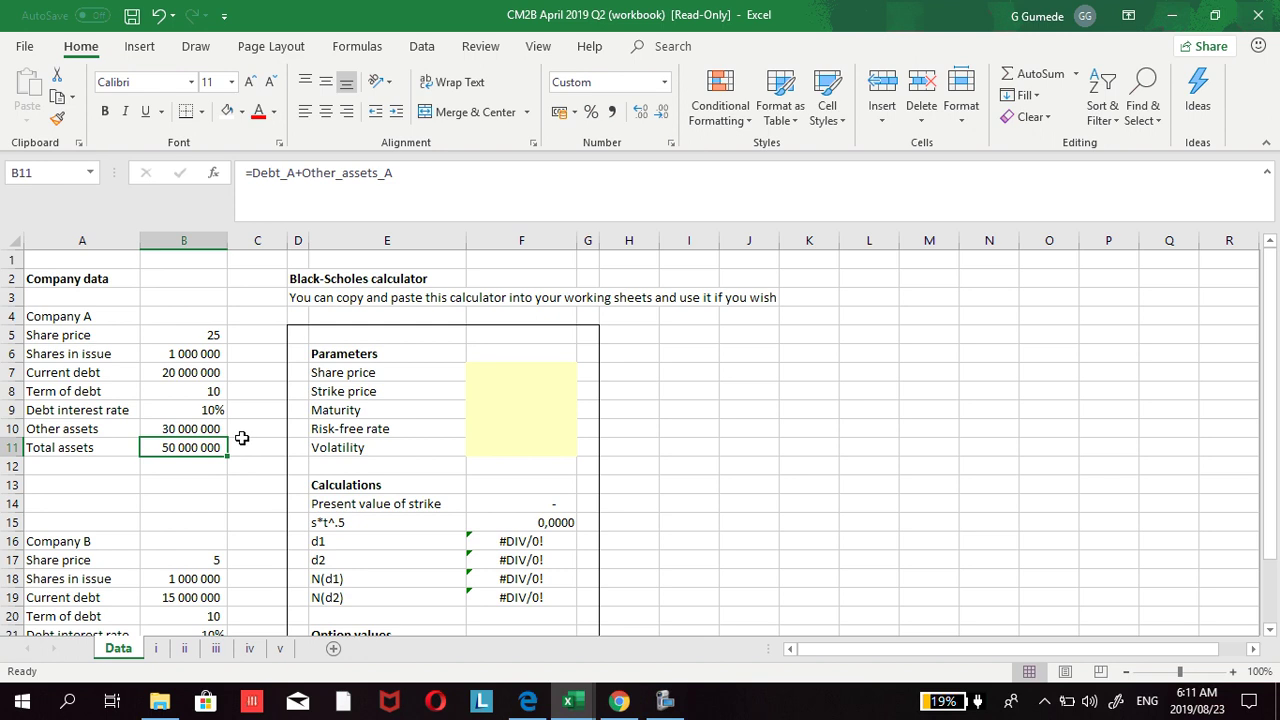
double_click(205, 449)
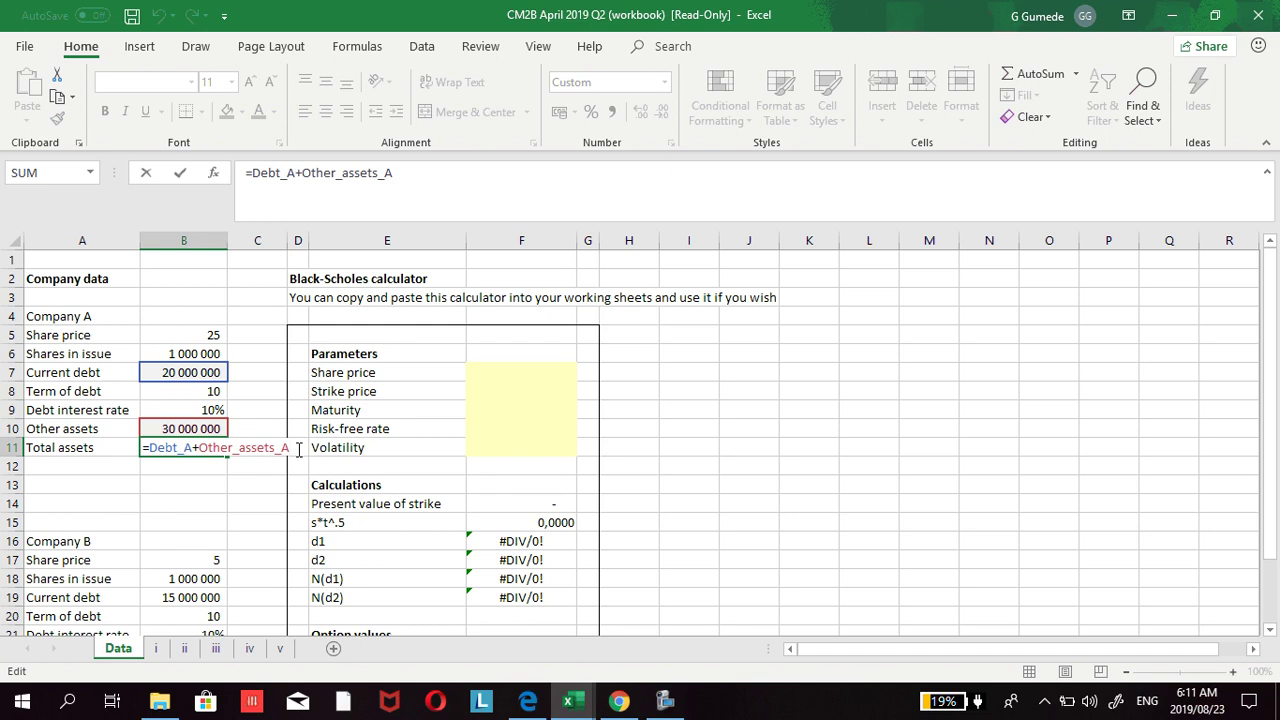
key(Return)
Step: Examine Company B's data and the Black-Scholes calculator's parameters, calculations and option values on the Data sheet
scroll(261, 507, down, 1)
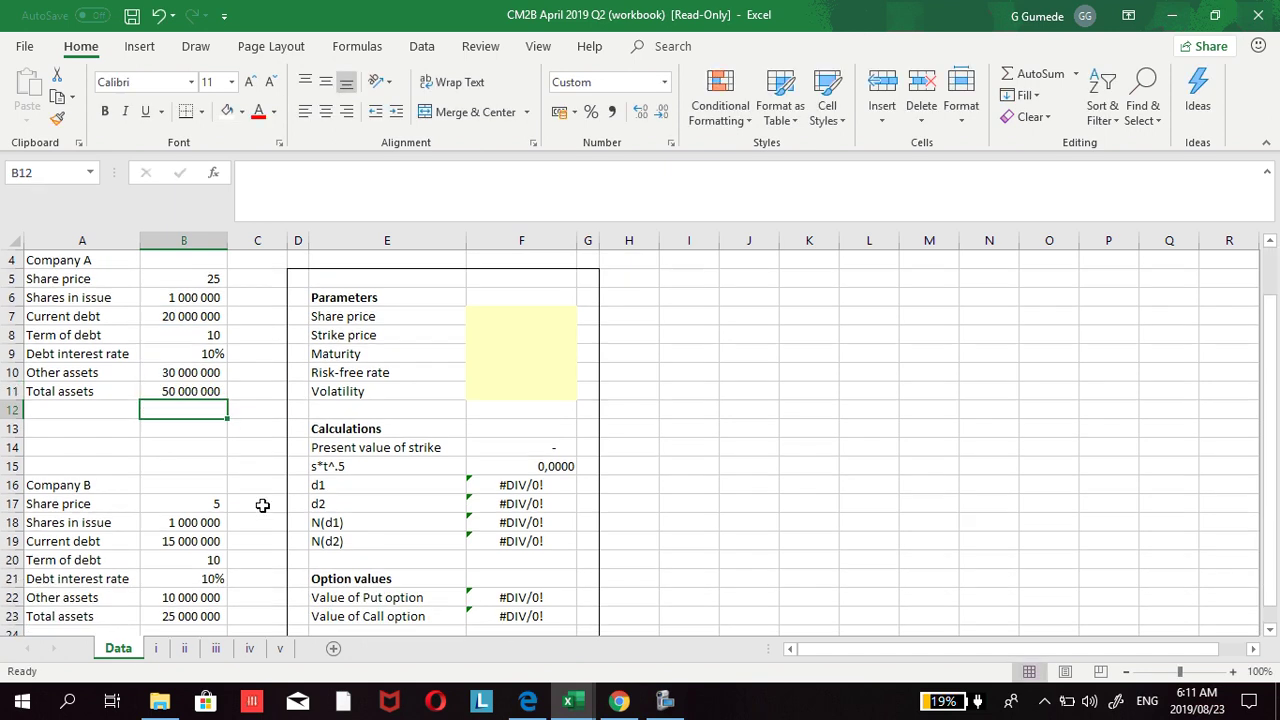
scroll(261, 507, up, 1)
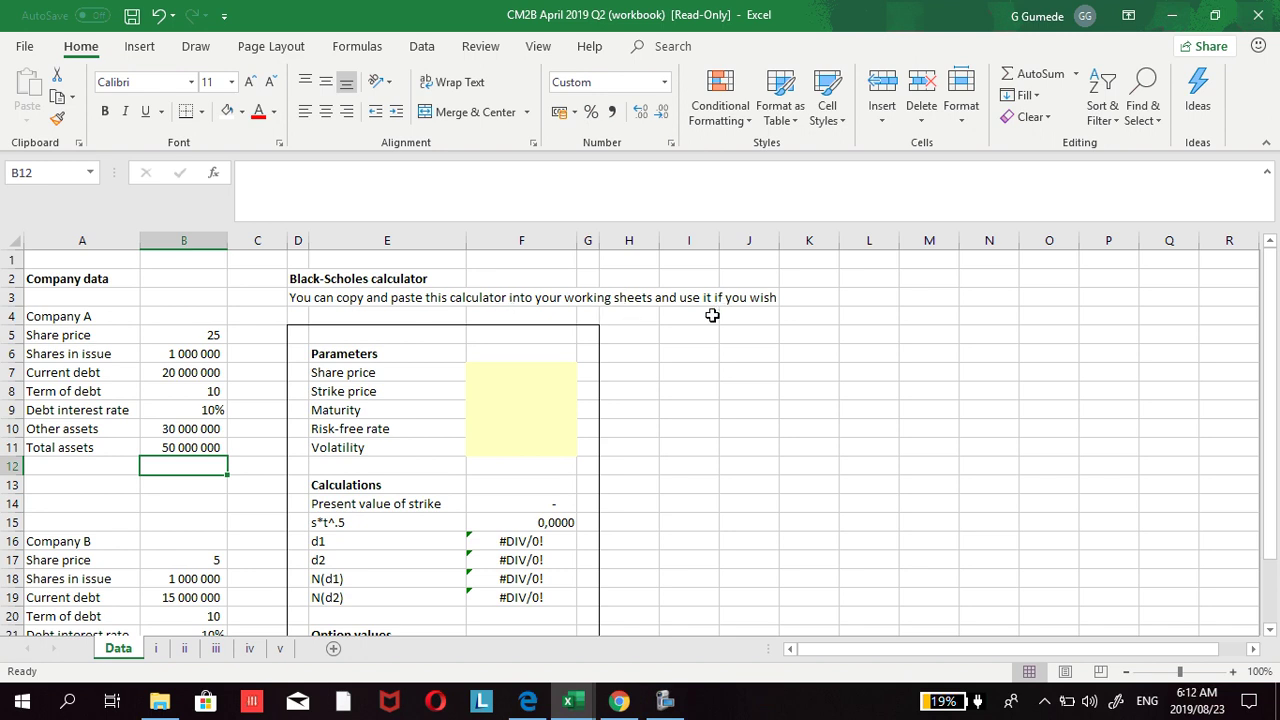
scroll(506, 364, down, 1)
scroll(506, 364, down, 2)
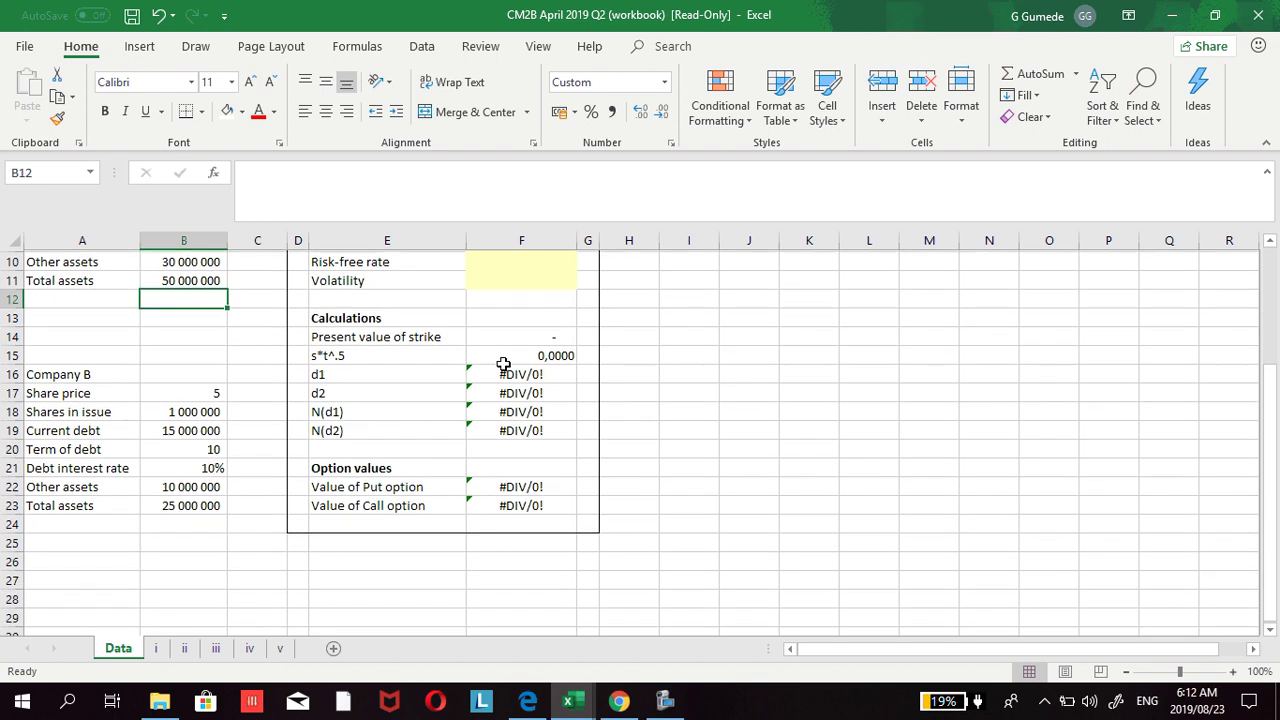
scroll(505, 364, up, 2)
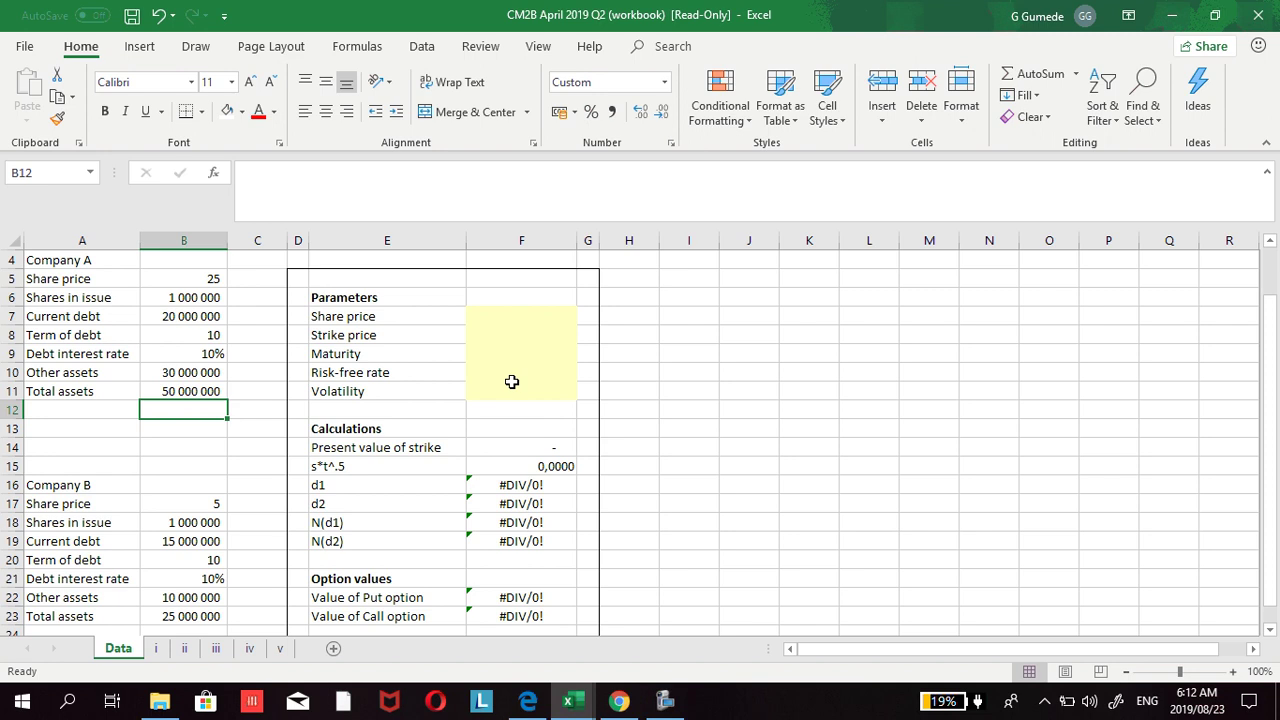
scroll(511, 381, down, 1)
scroll(509, 386, up, 1)
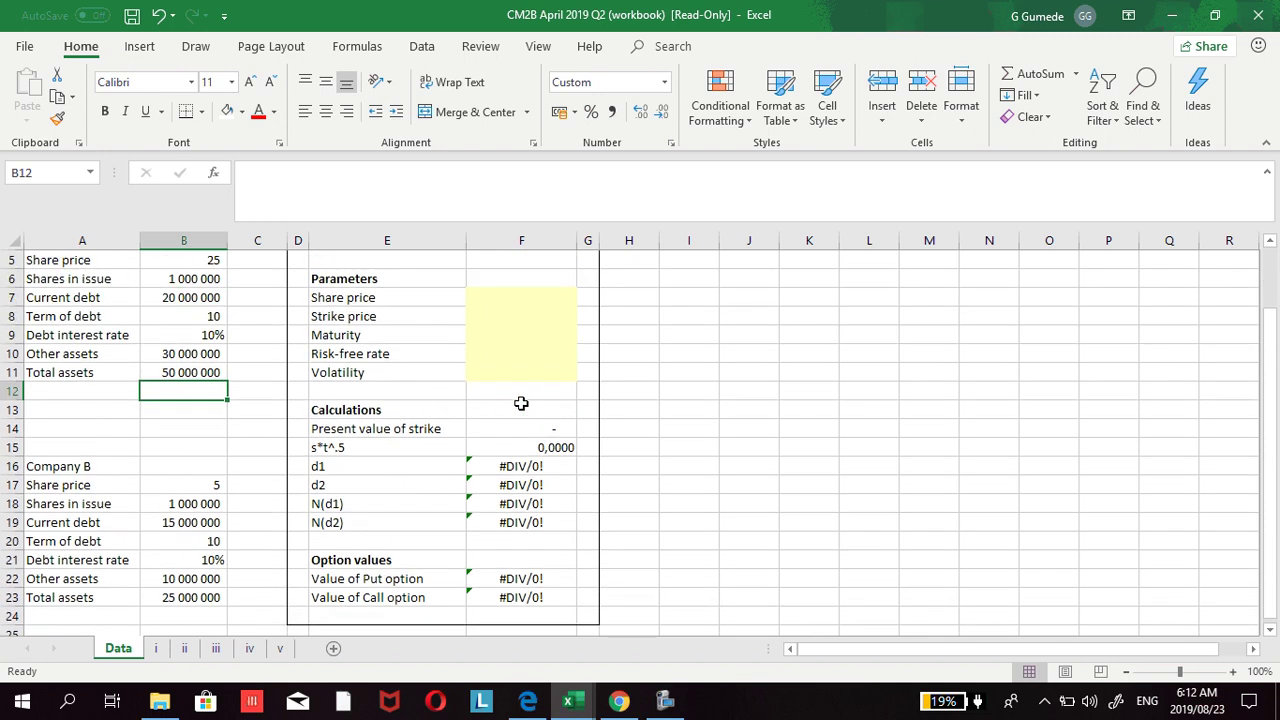
Step: Recheck question 2 in the Edge PDF, return to the Q2 workbook in Excel and inspect the calculator's volatility input
click(535, 695)
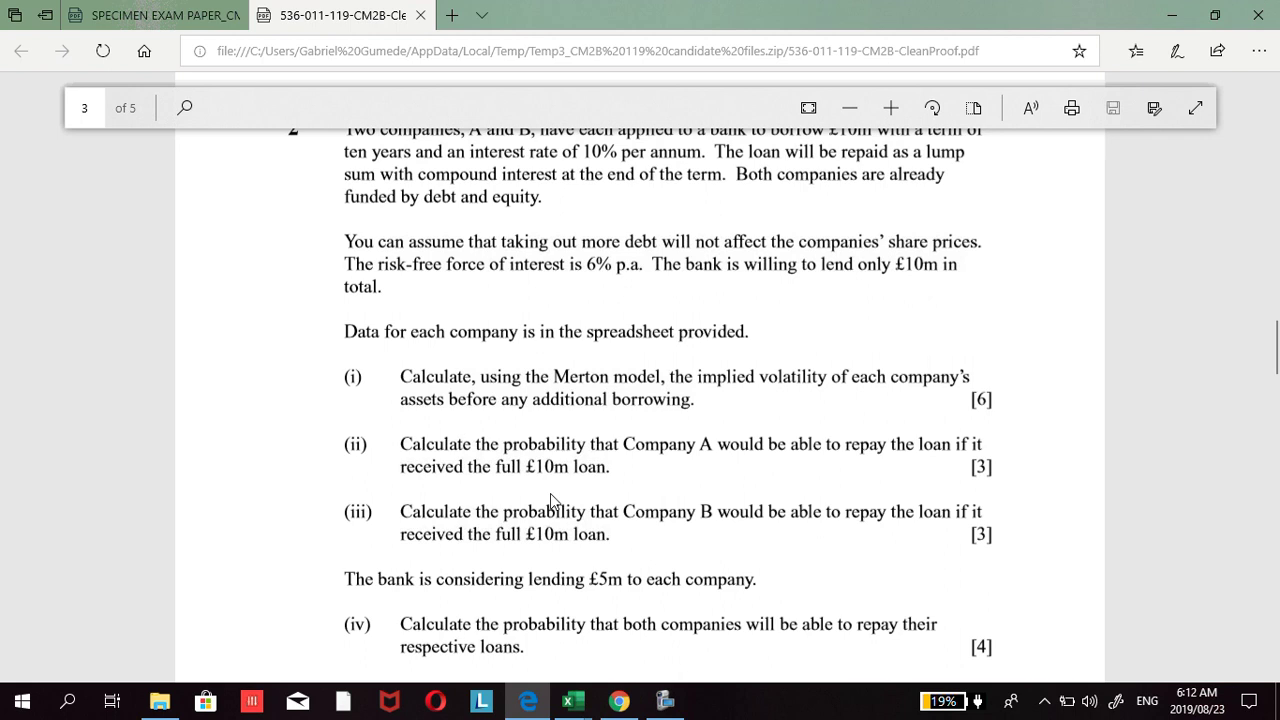
mouse_move(588, 703)
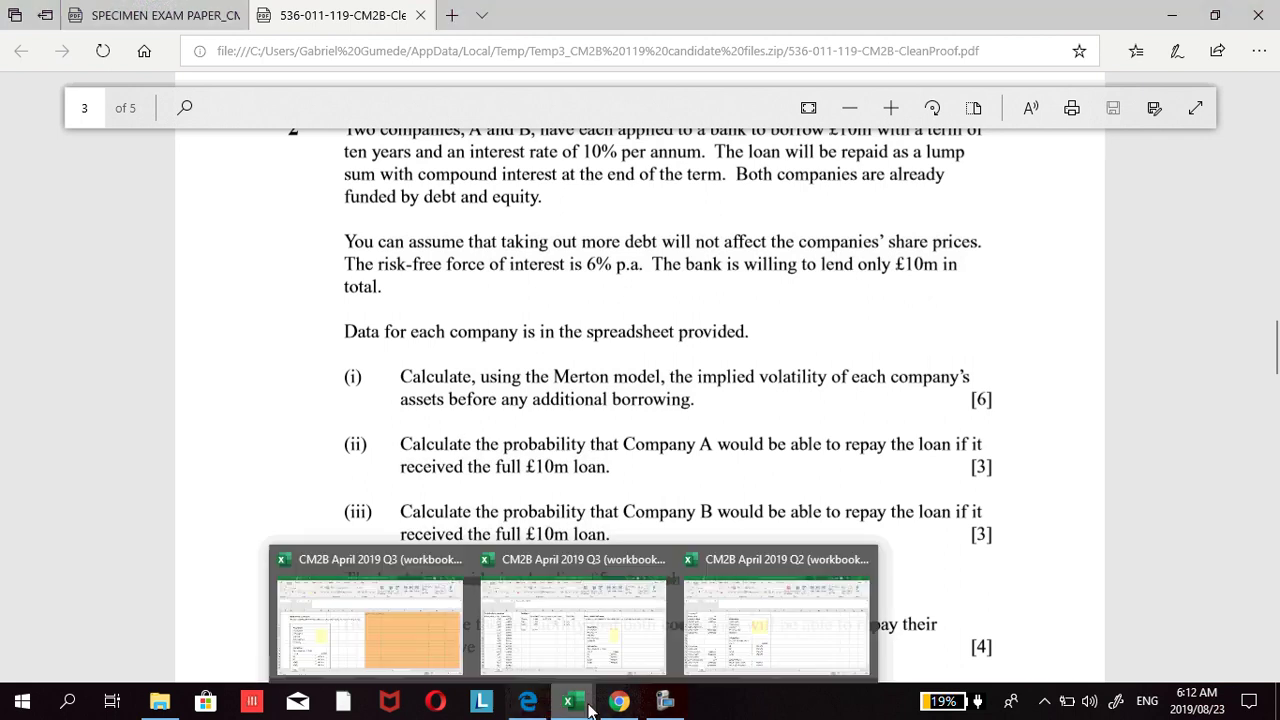
click(712, 630)
scroll(164, 402, down, 1)
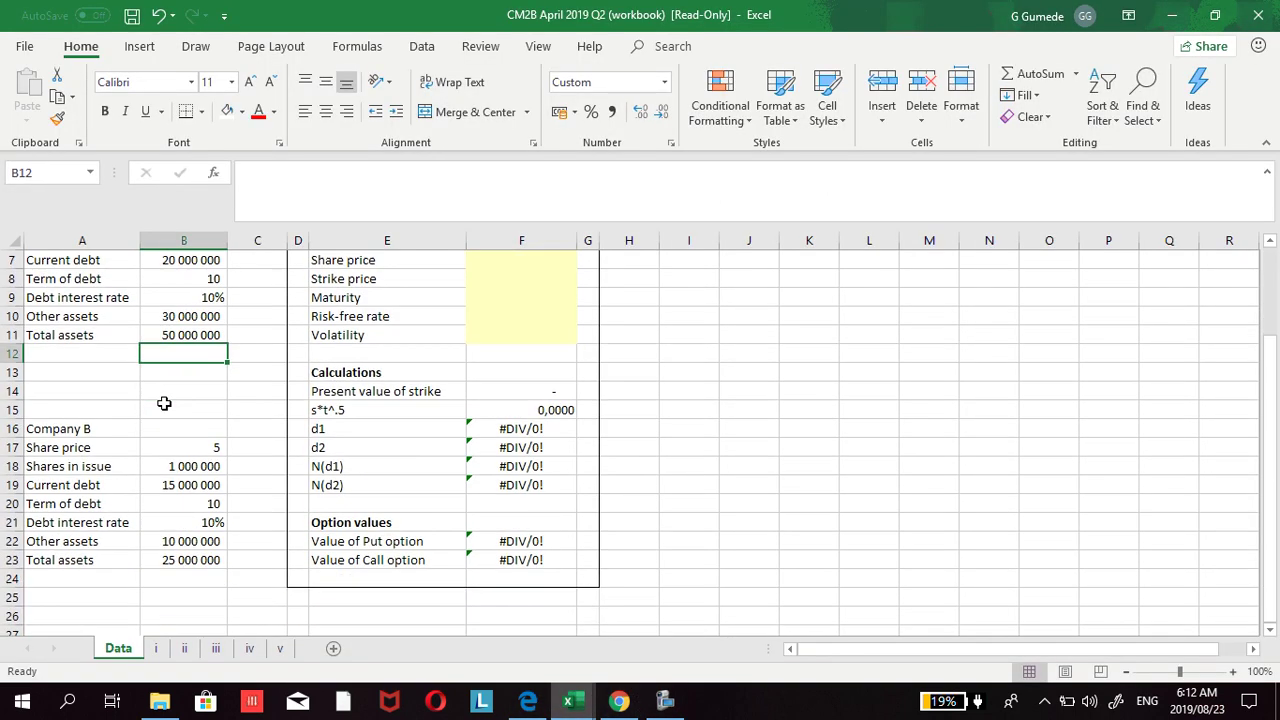
scroll(164, 402, up, 1)
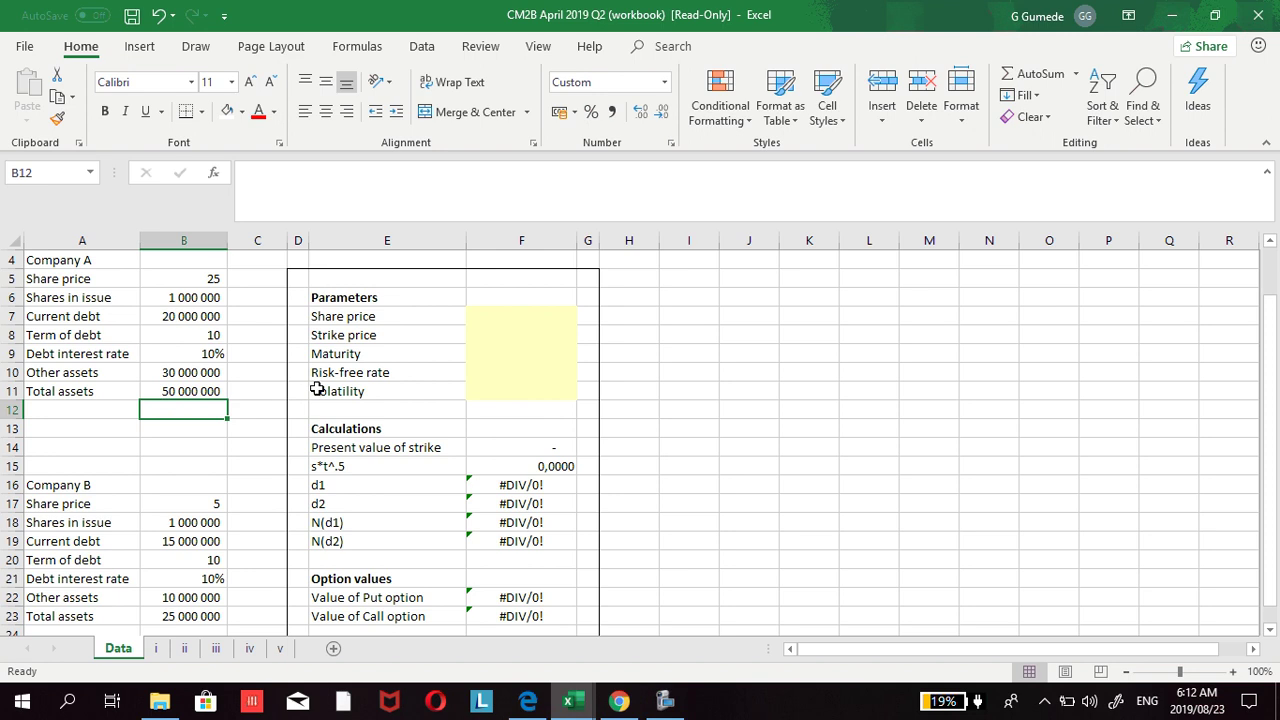
click(514, 391)
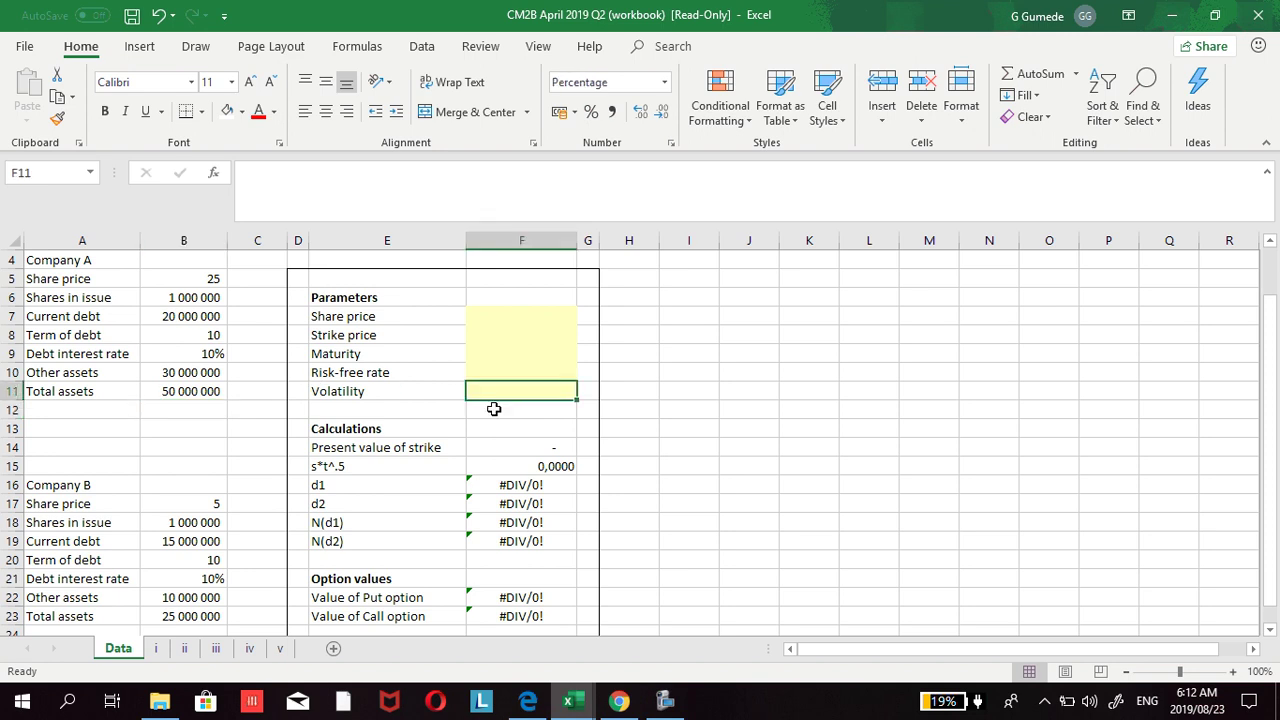
click(155, 649)
click(134, 650)
Step: Set the share price parameter of the Black-Scholes calculator to 50000000
click(483, 315)
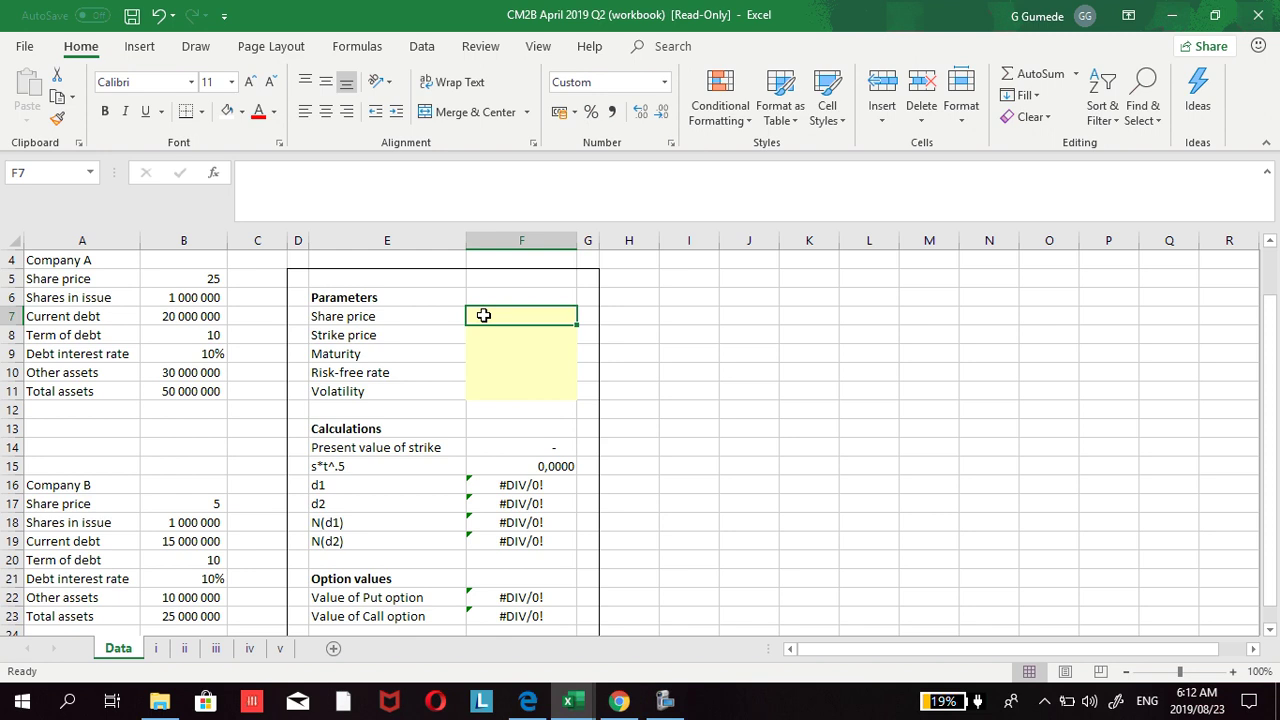
scroll(483, 315, up, 1)
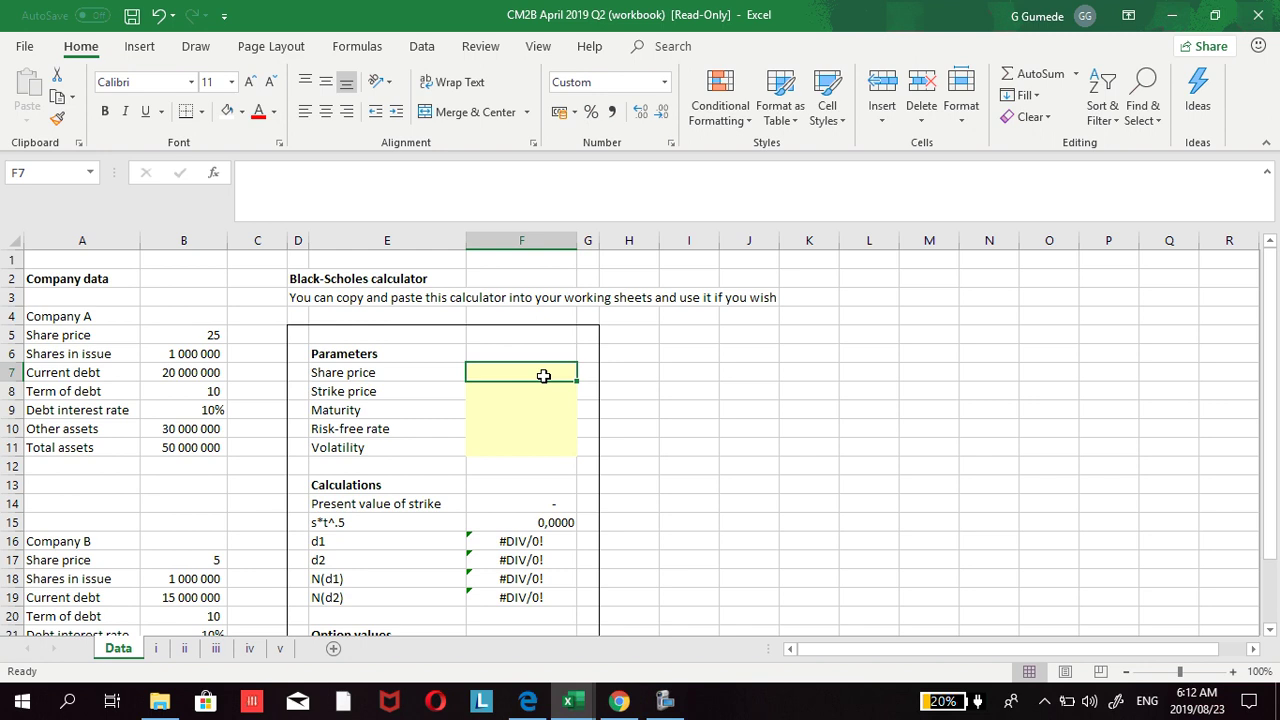
text(50)
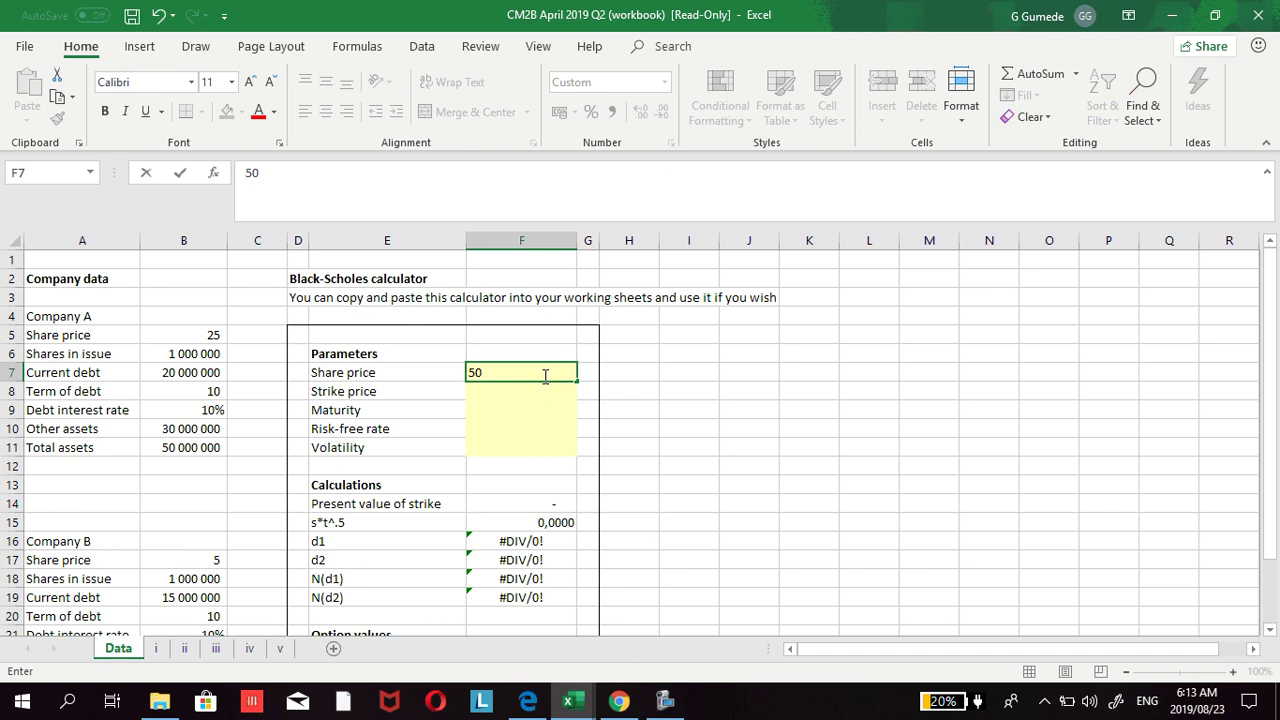
text(000000)
click(533, 395)
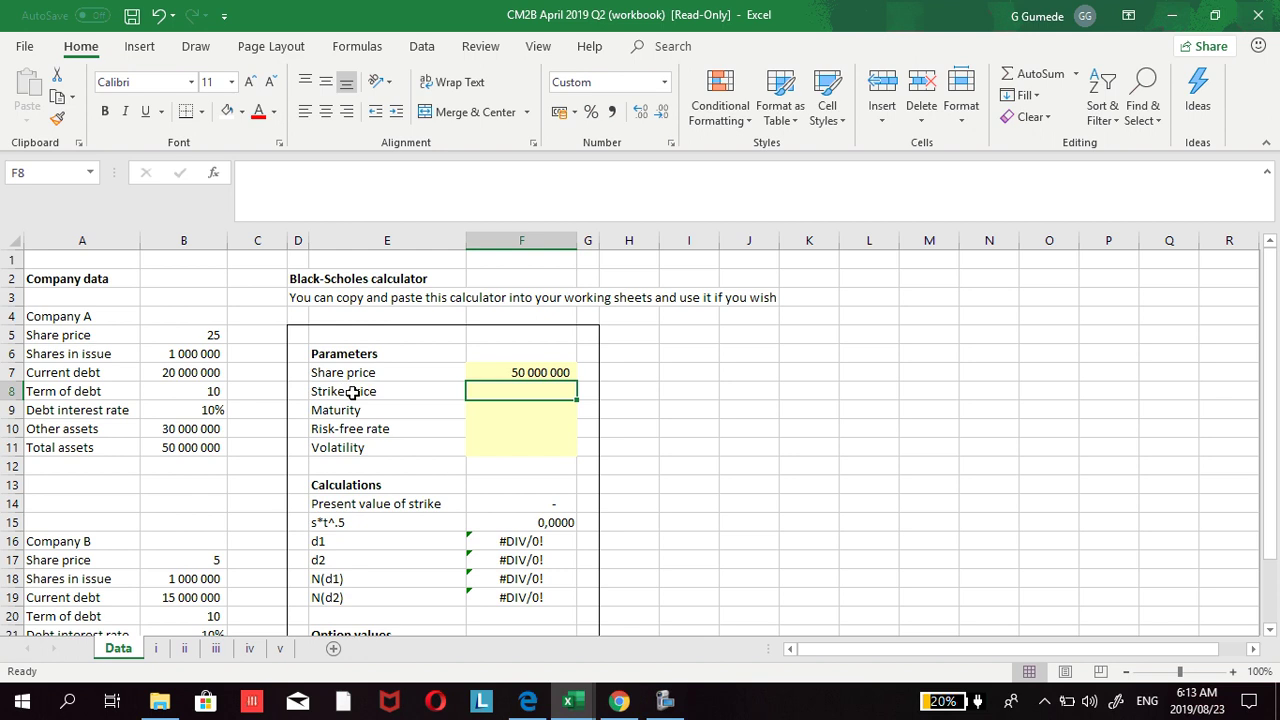
Step: Consult question 2's loan terms in the Edge PDF and check Company A's current debt against the strike price parameter in Excel
click(527, 700)
scroll(465, 470, up, 2)
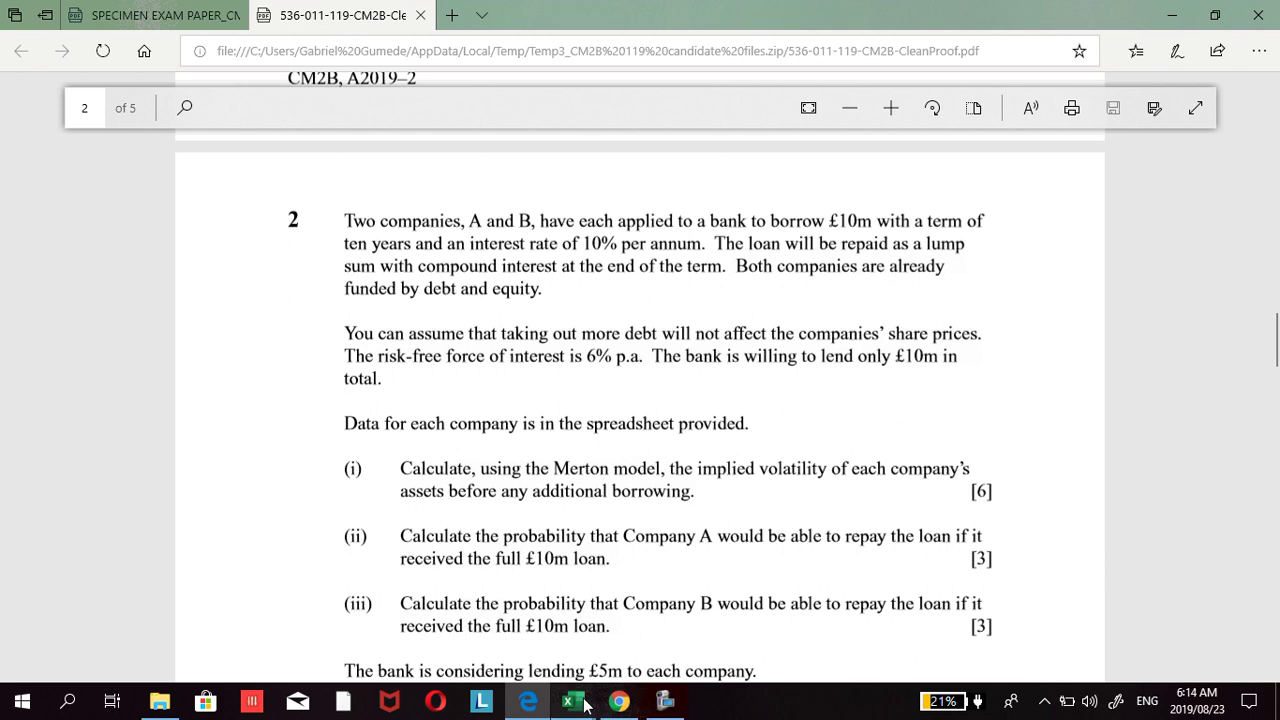
mouse_move(585, 705)
click(718, 631)
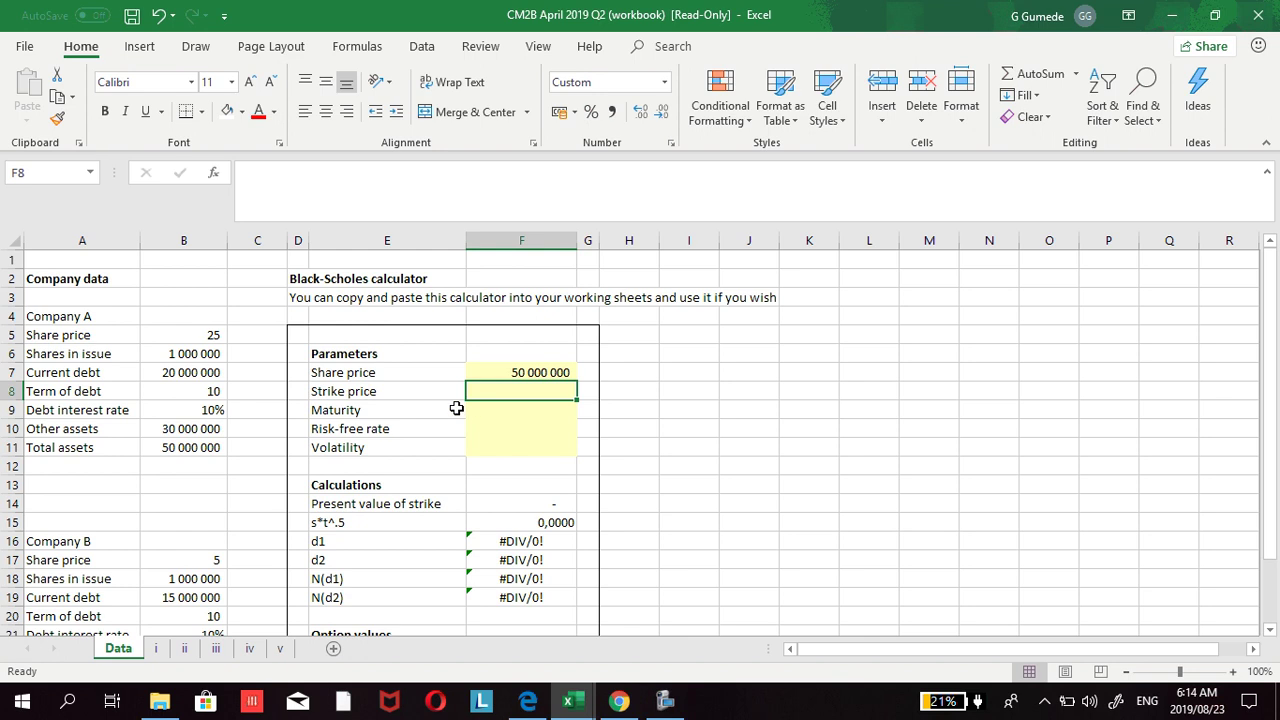
click(203, 373)
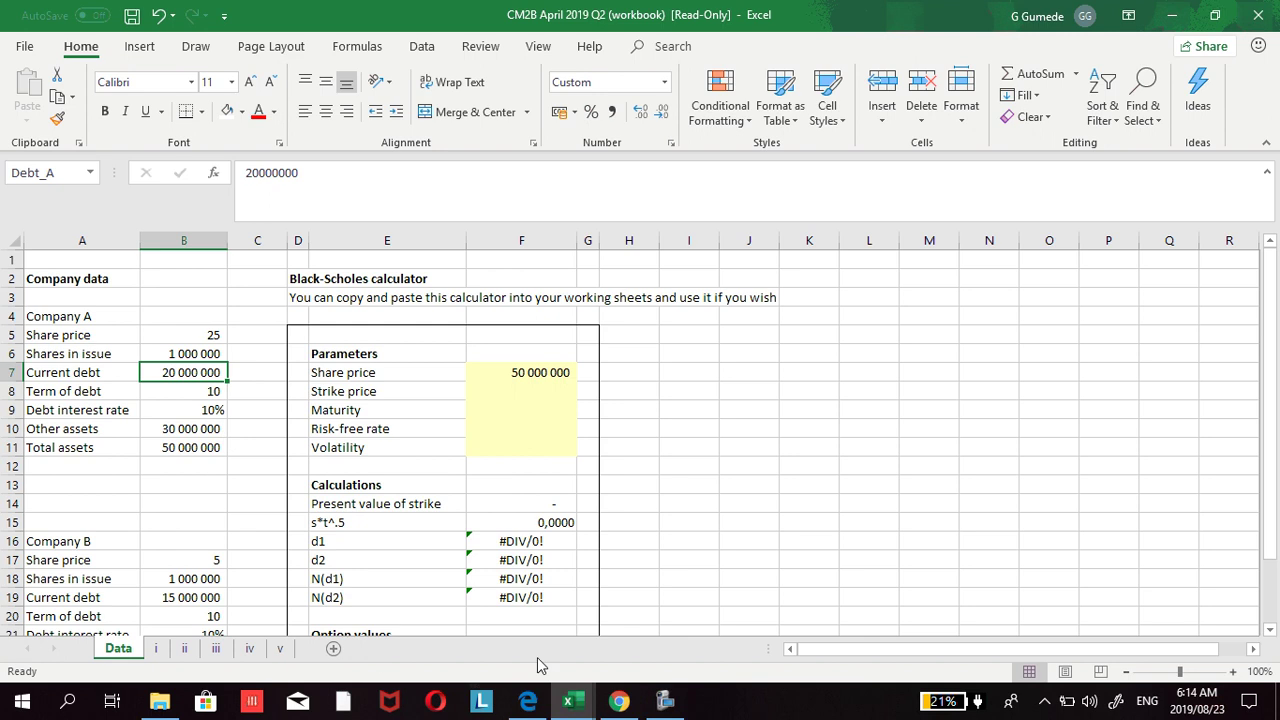
click(528, 701)
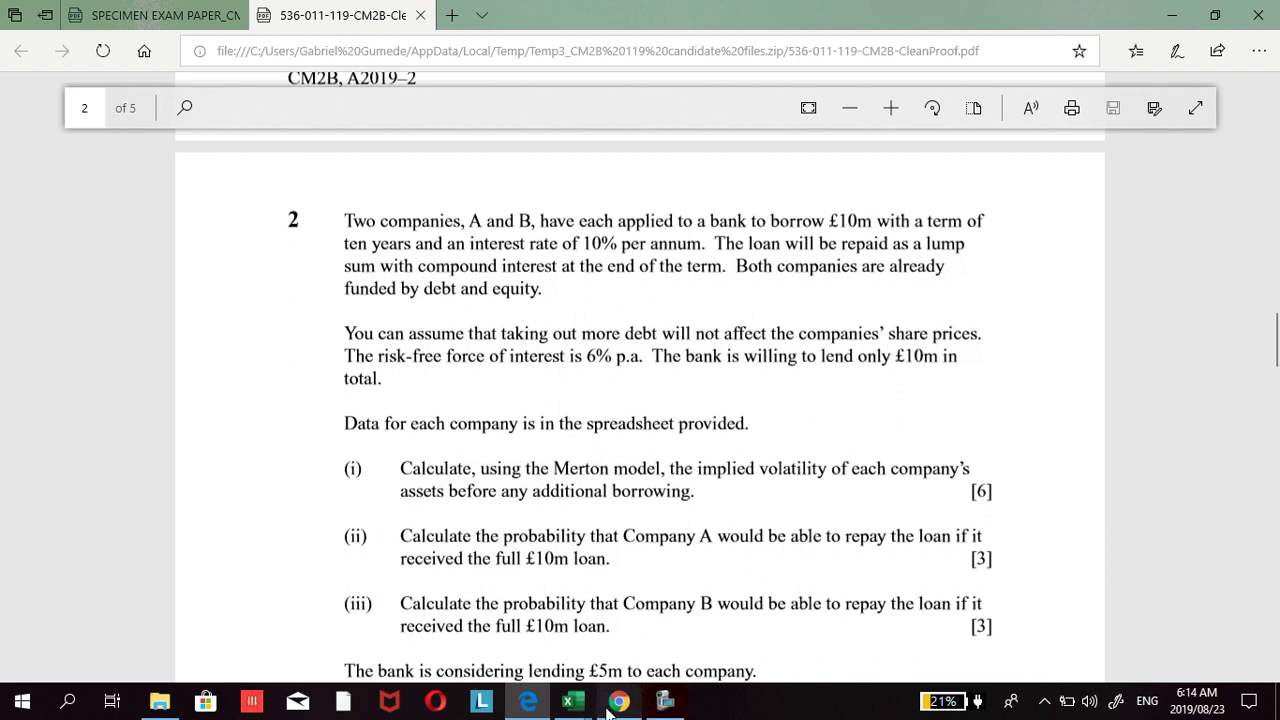
mouse_move(573, 700)
click(668, 596)
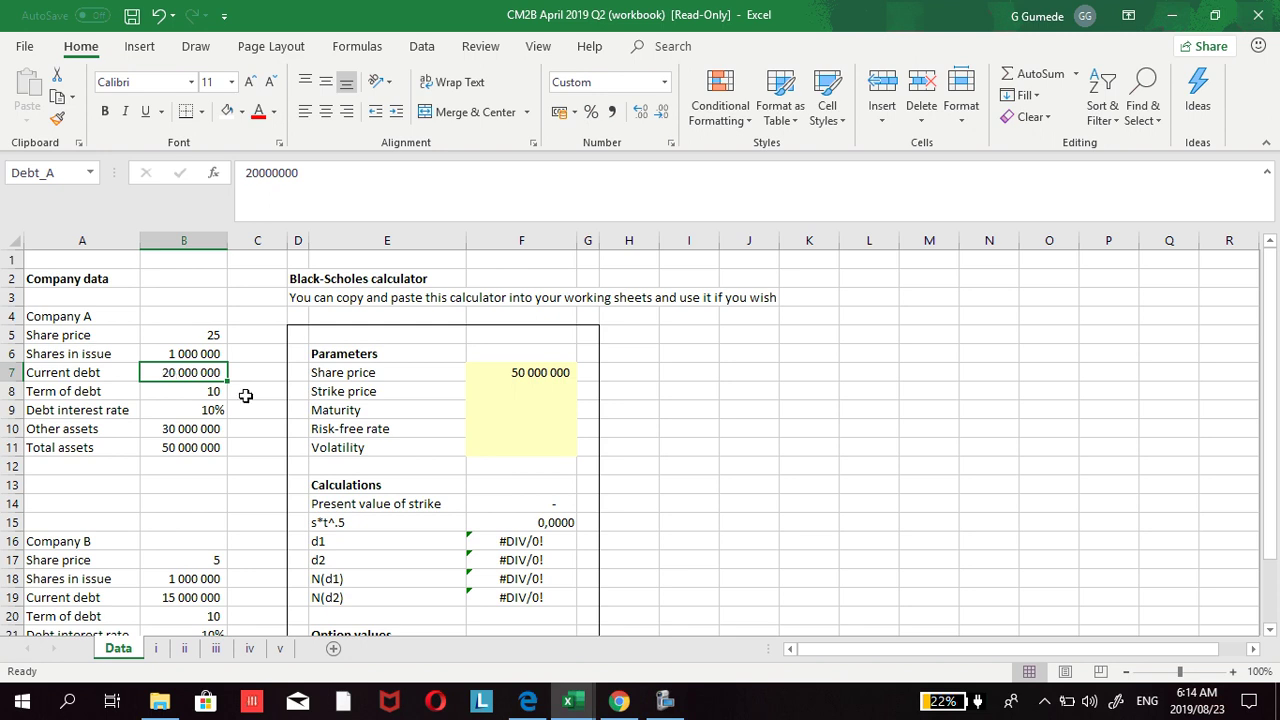
click(347, 393)
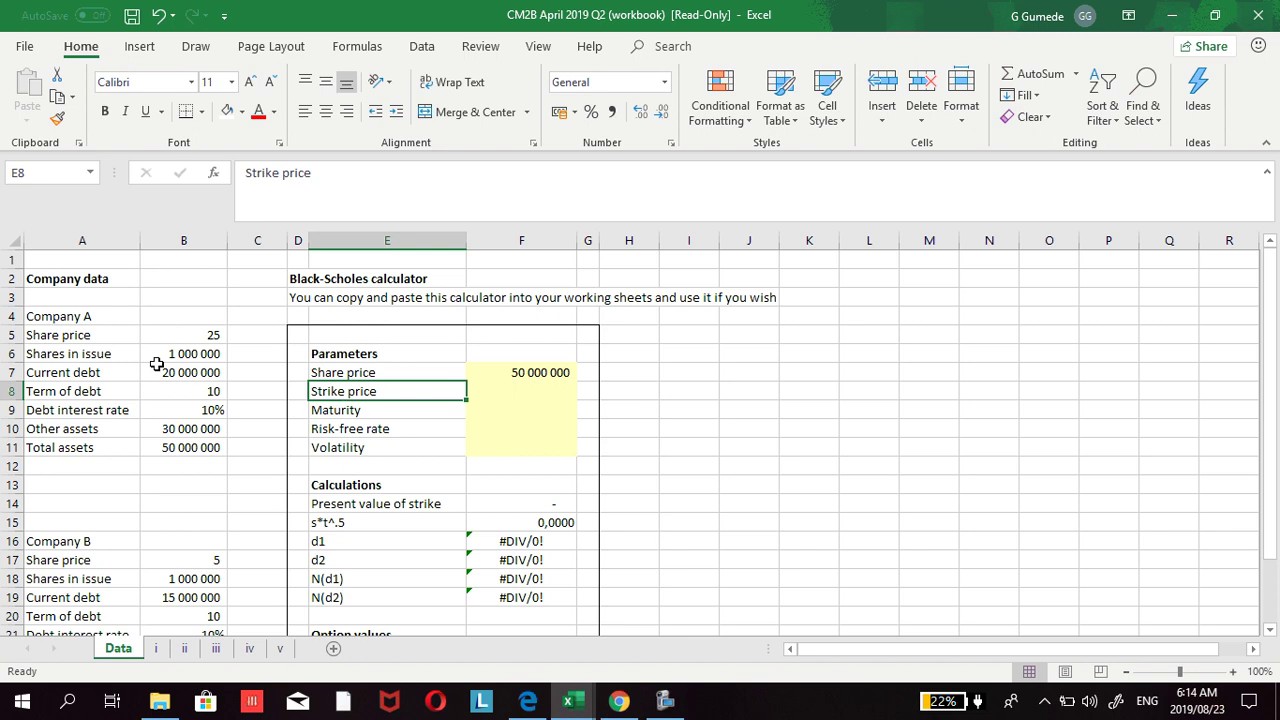
click(152, 373)
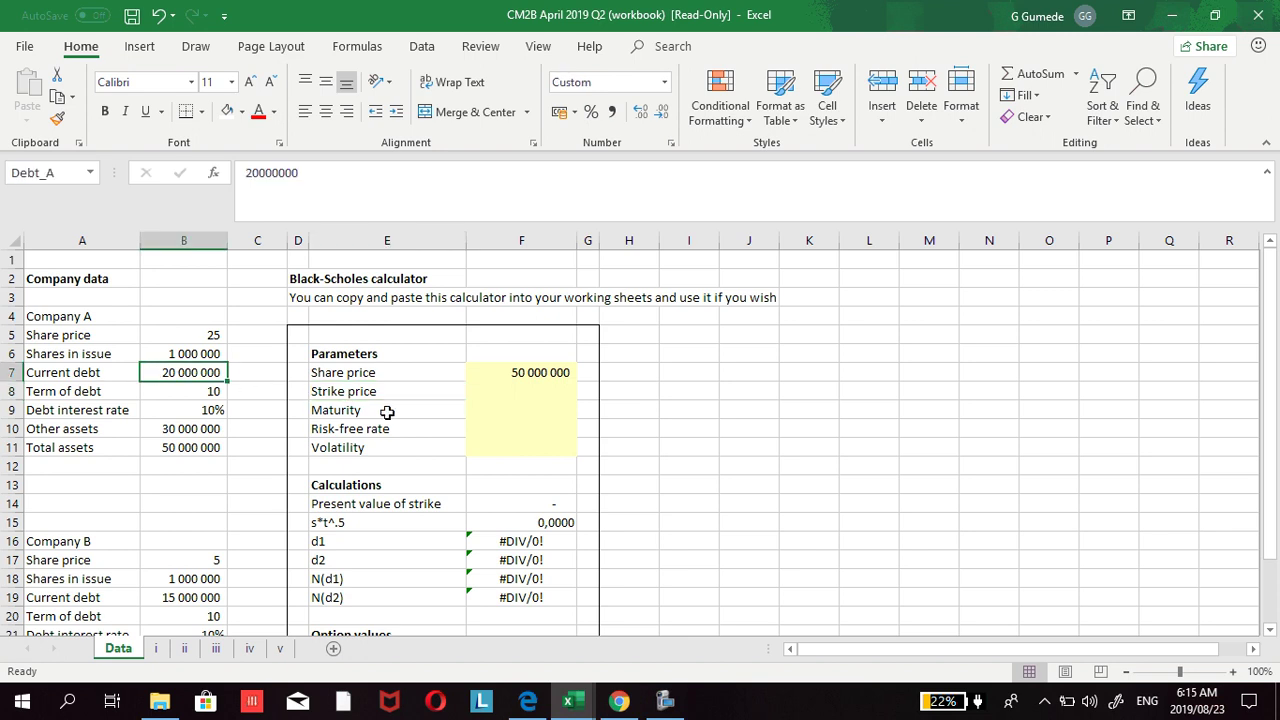
Step: Set the strike price parameter to a formula compounding Company A's 20000000 debt at 10% over 10 years, rechecking the Edge PDF before returning to Excel
click(187, 411)
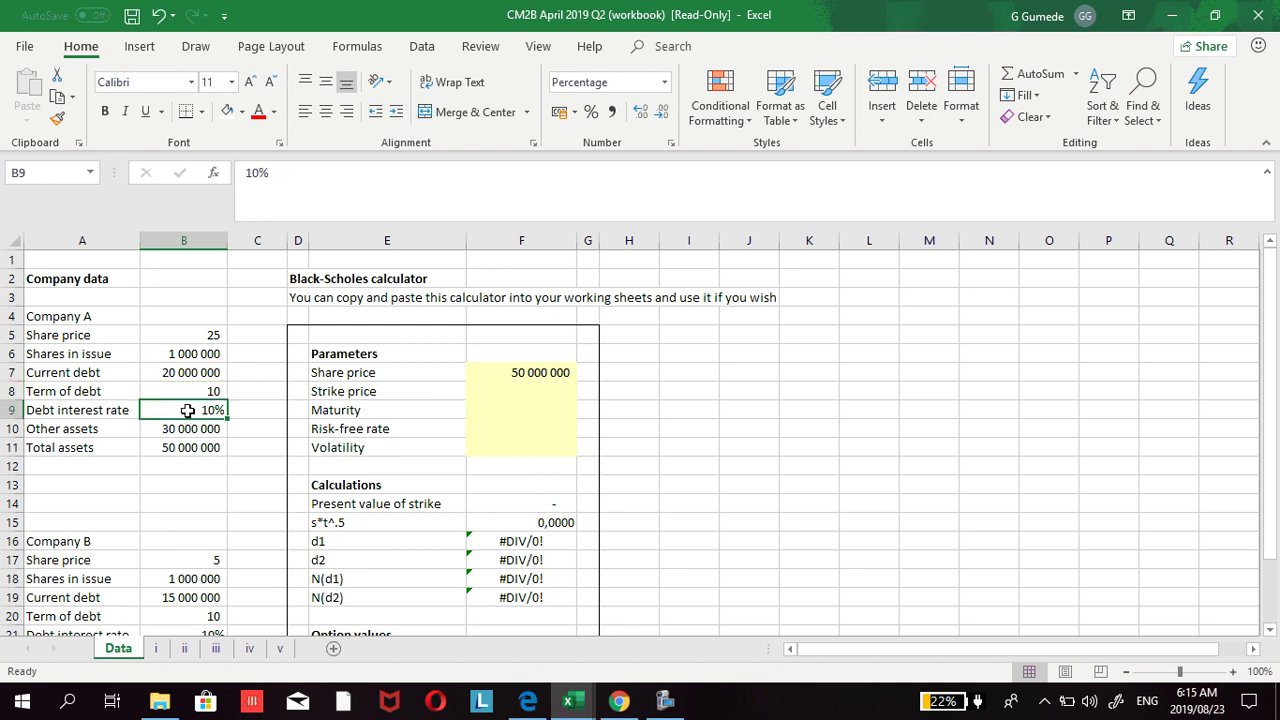
click(494, 391)
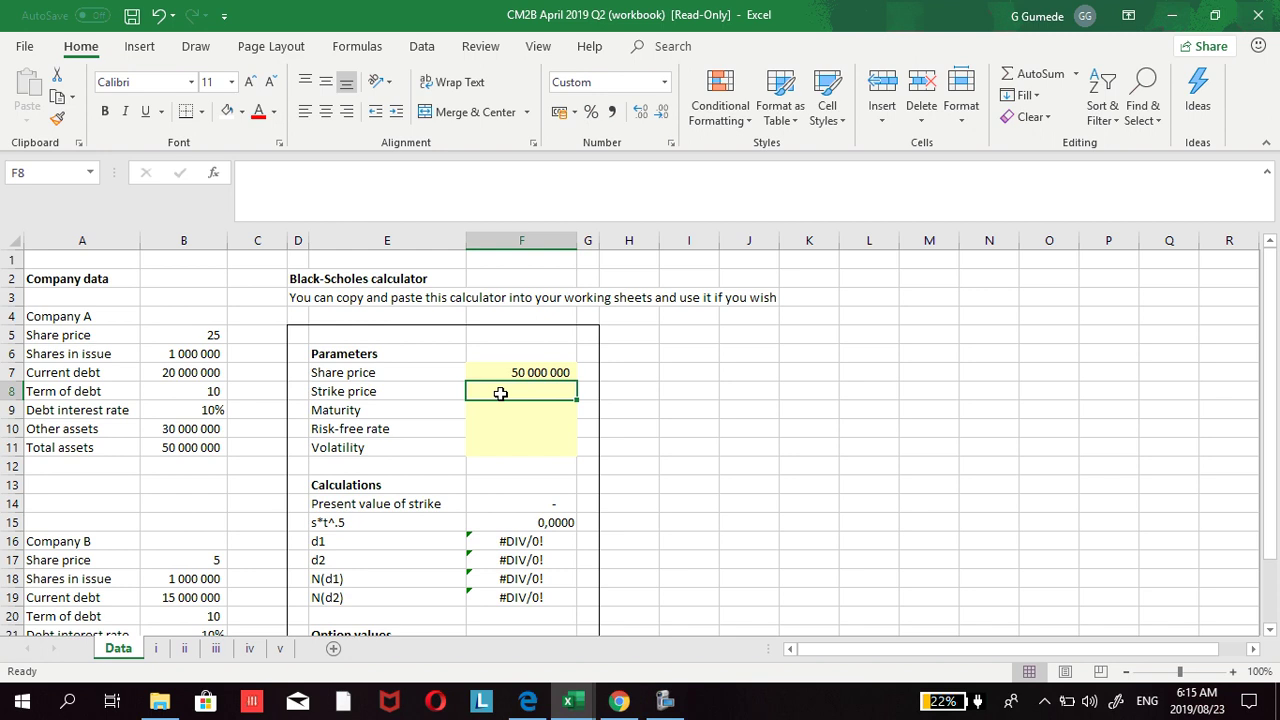
text(=2)
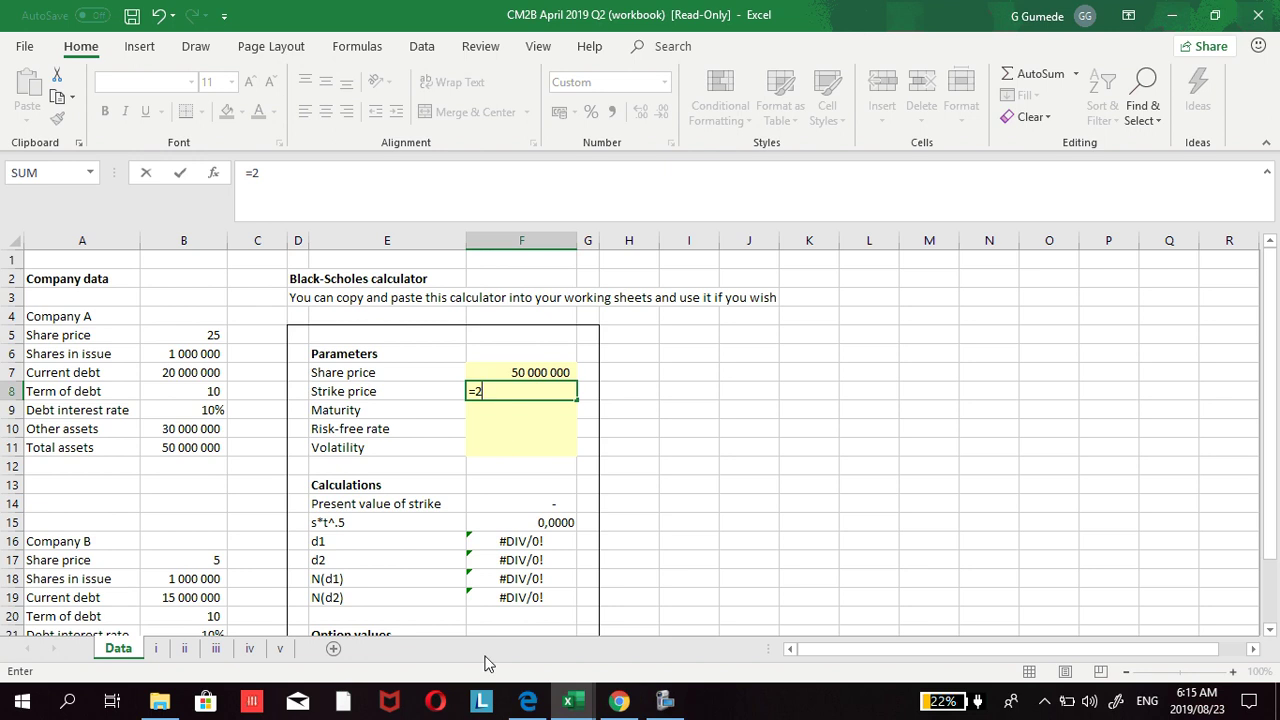
click(526, 710)
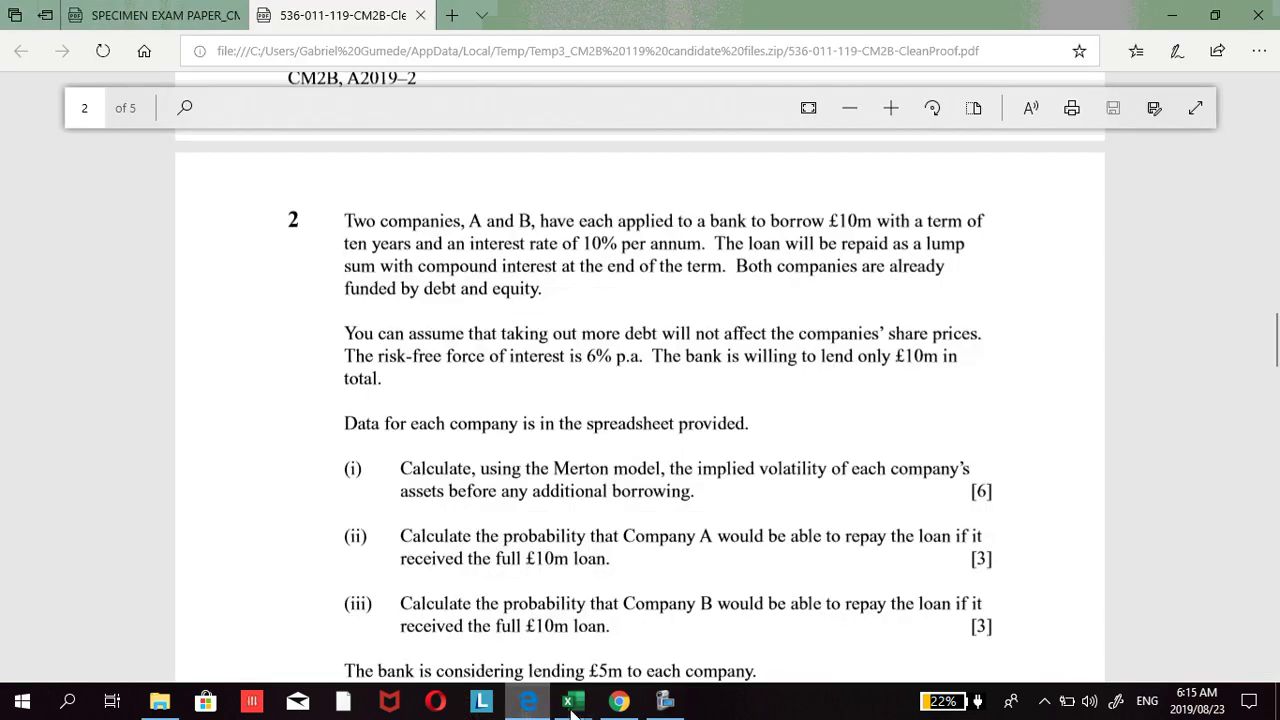
mouse_move(572, 703)
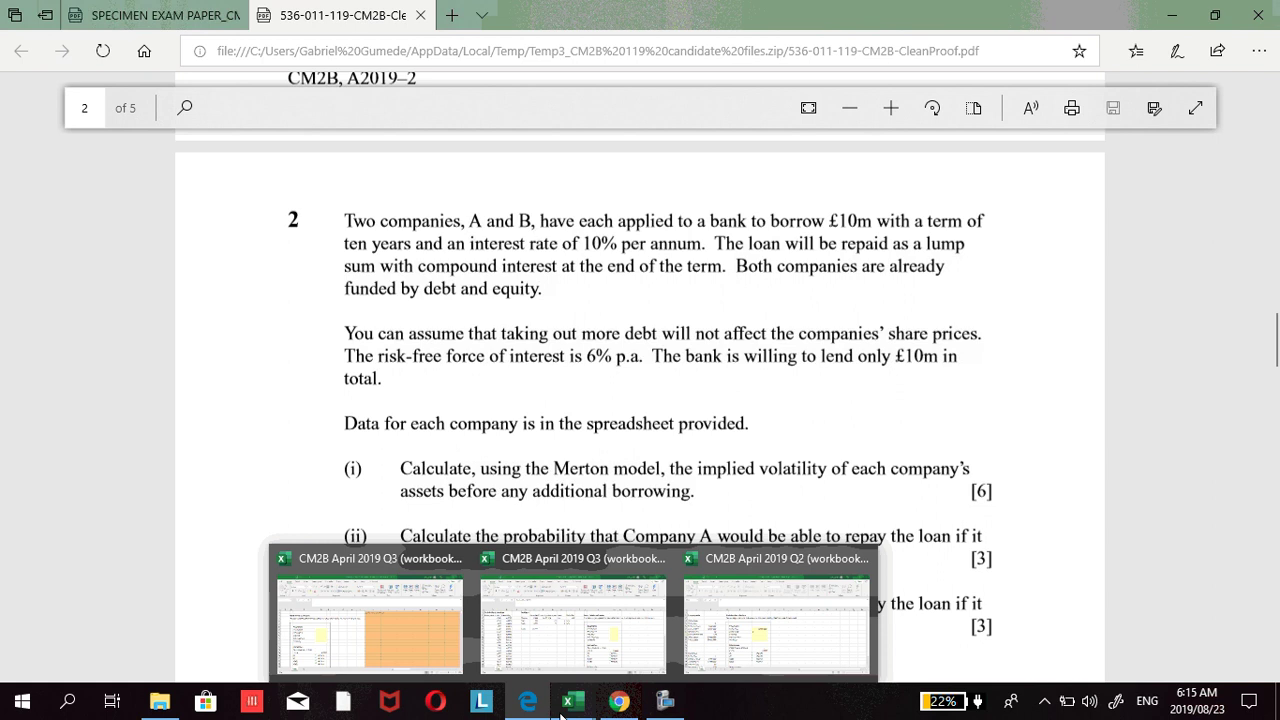
click(776, 616)
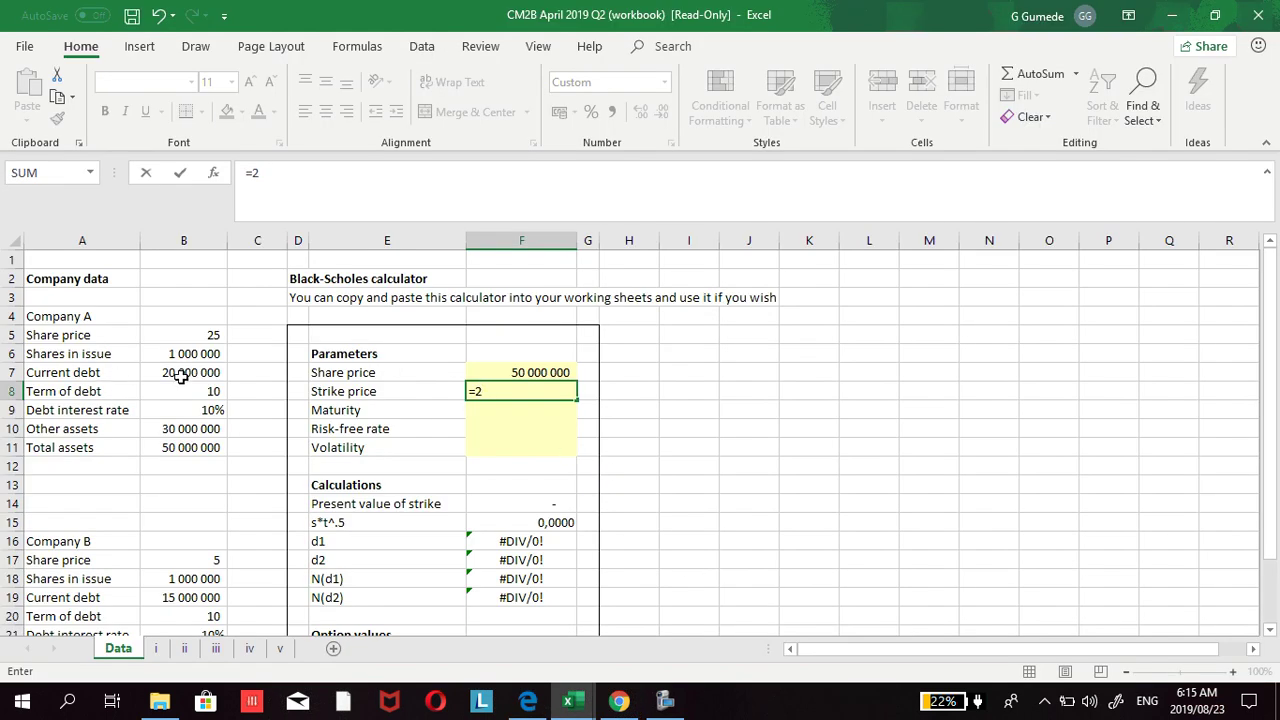
text(0000000)
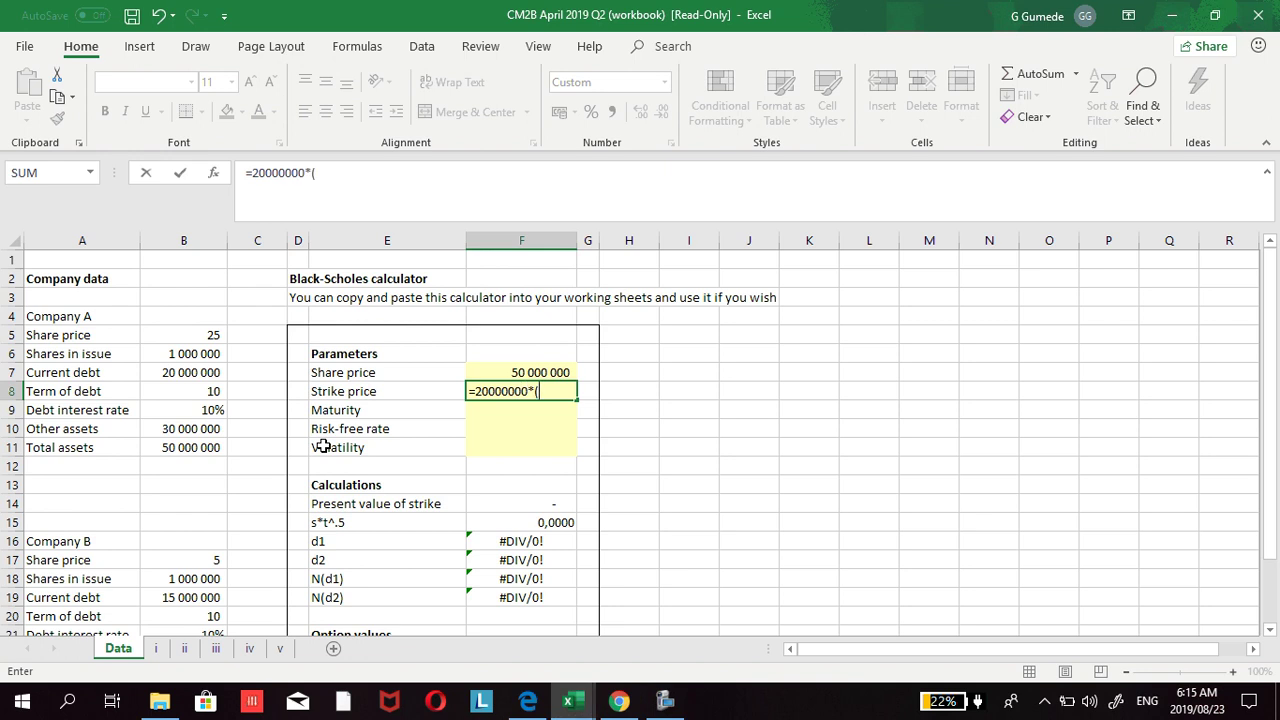
text(*(1+10%)^)
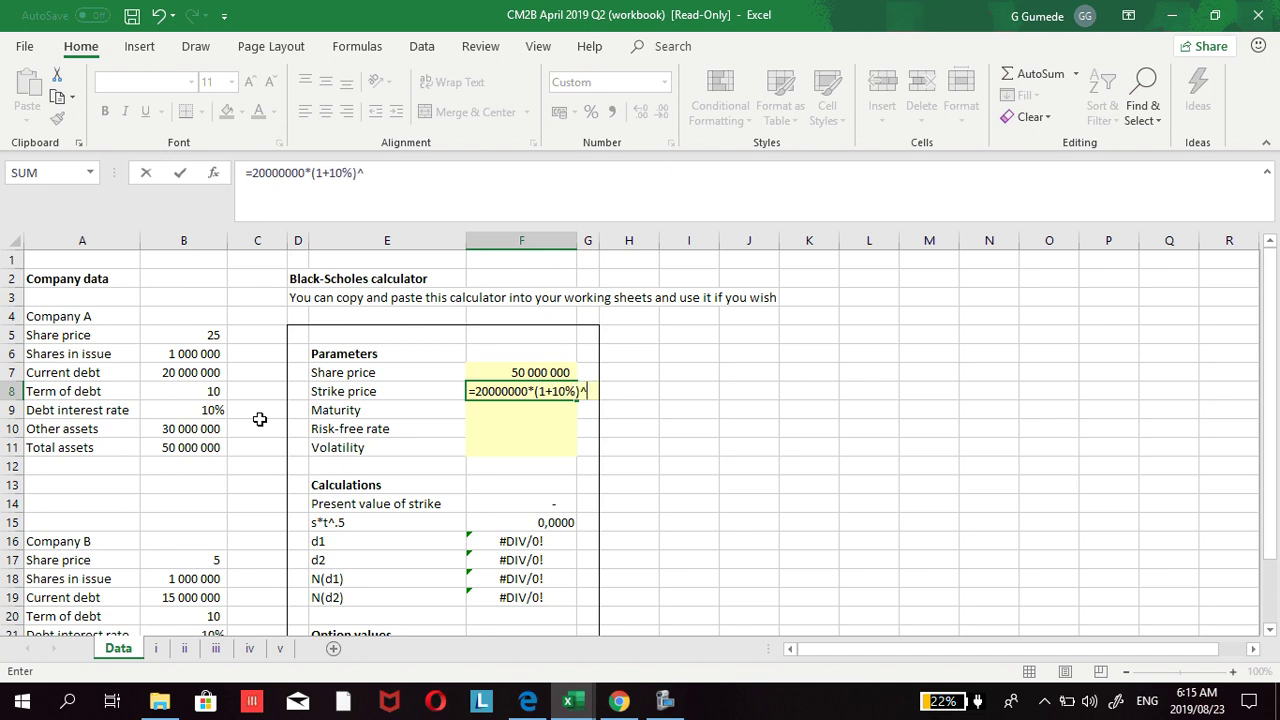
text((10)
key(Return)
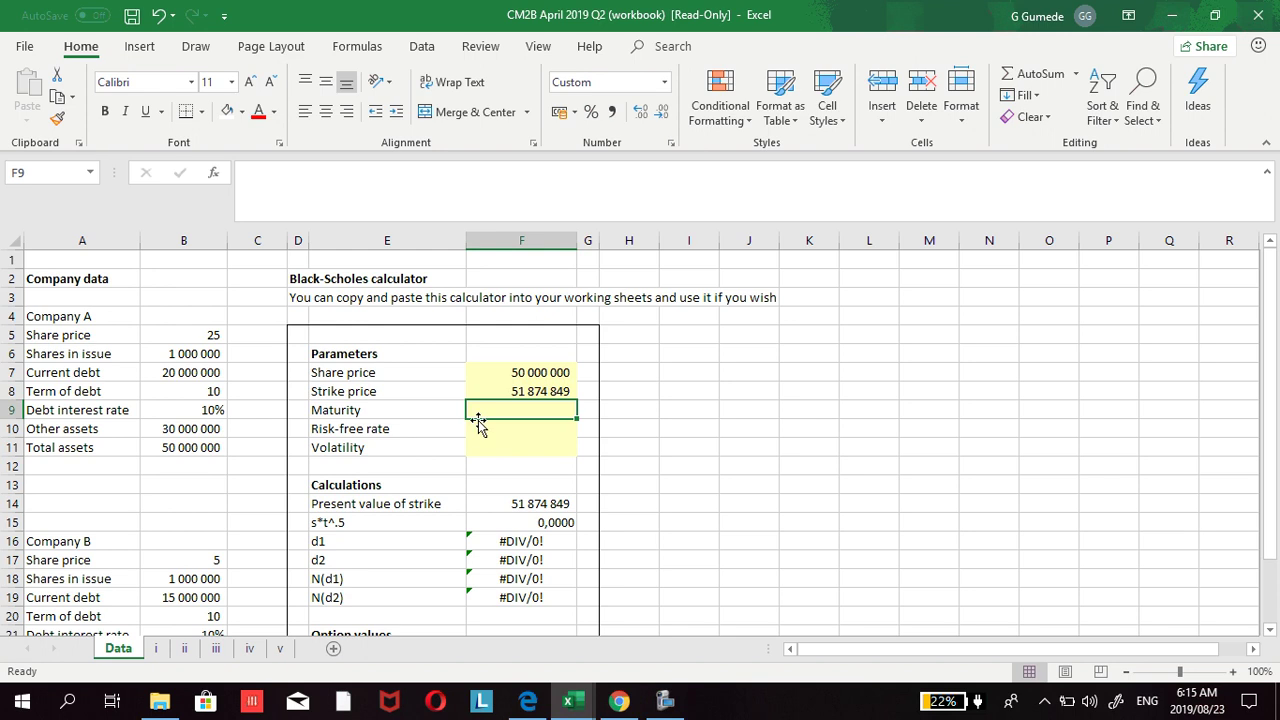
Step: Set the calculator's maturity to 10 and its risk-free rate to 6%, consulting question 2 in the Edge PDF for the rate
text(10)
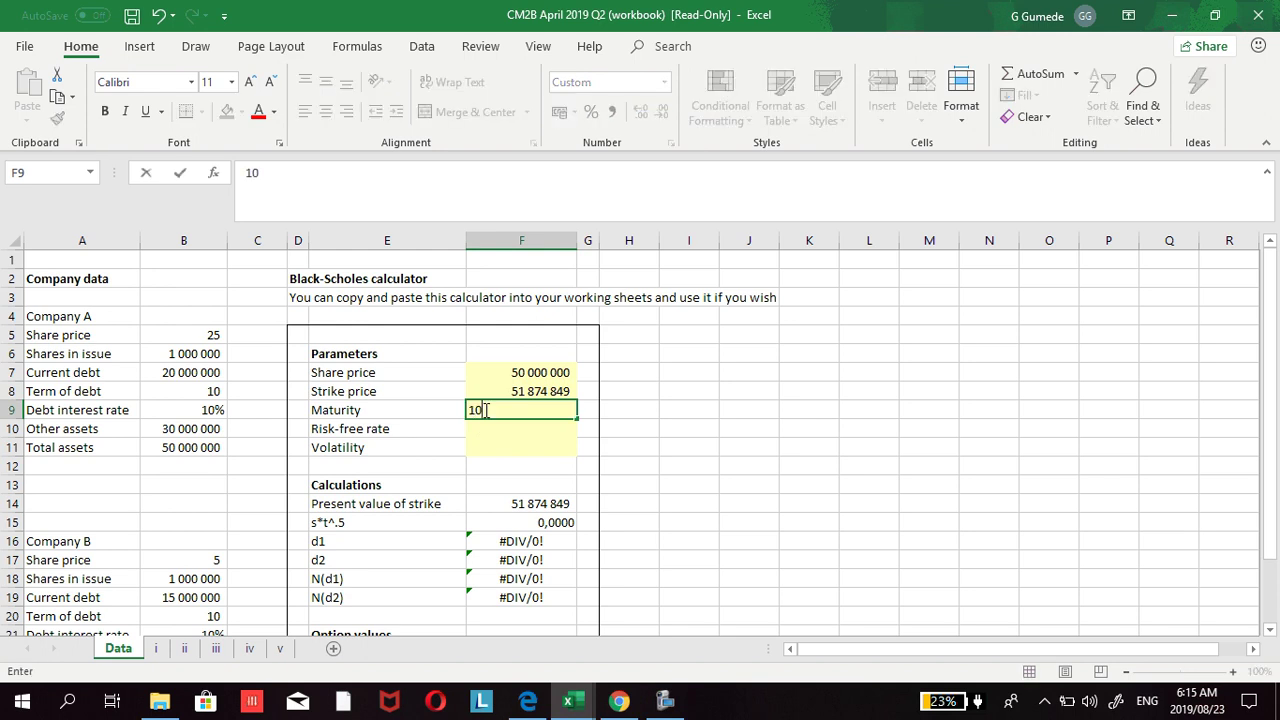
key(Return)
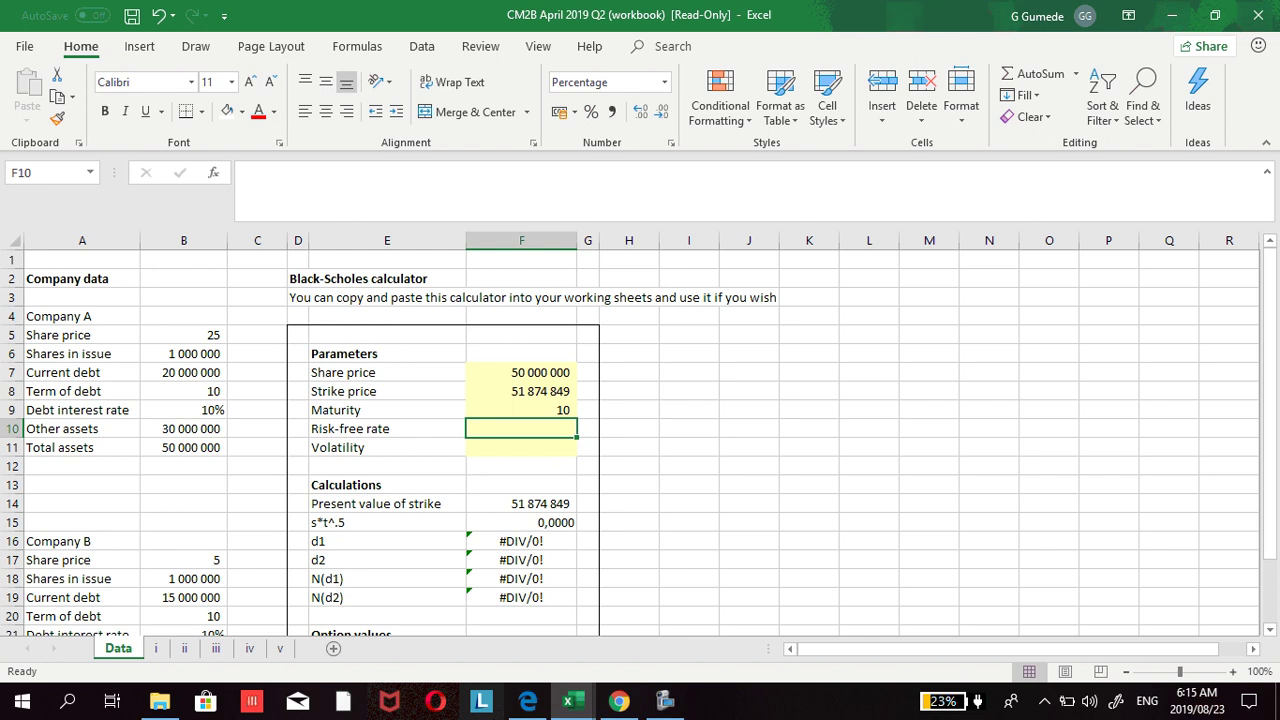
click(529, 702)
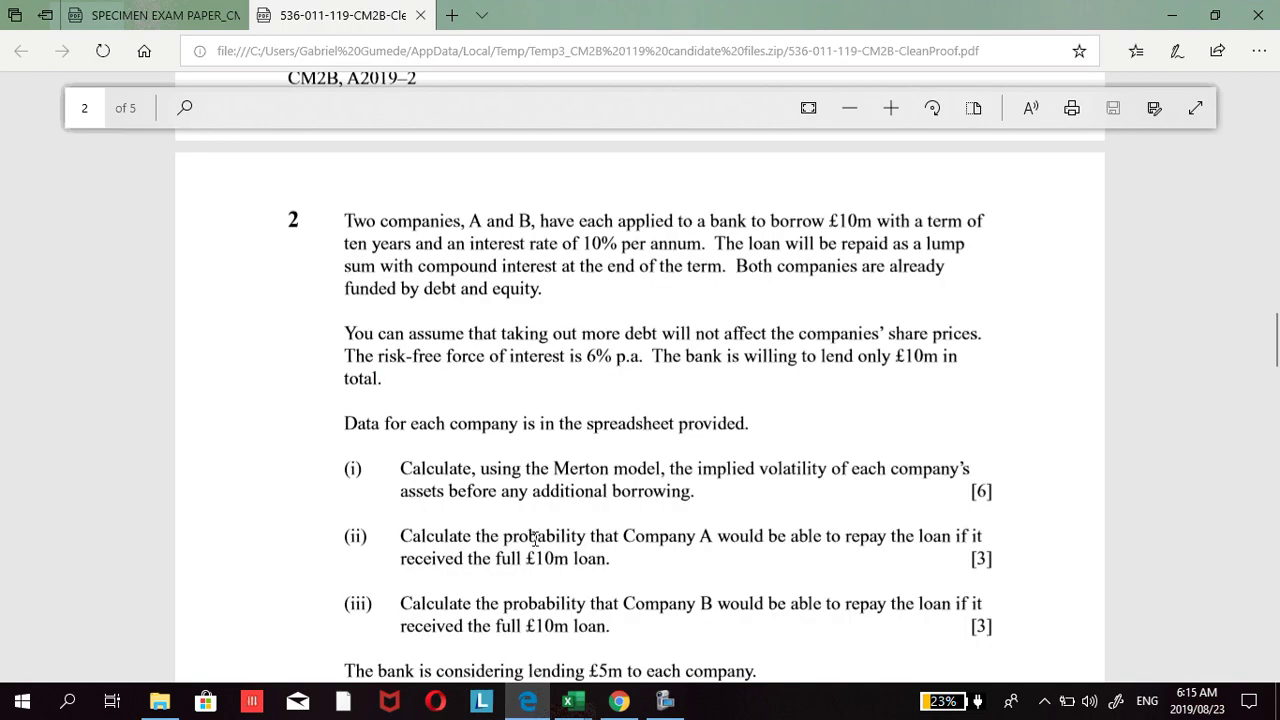
mouse_move(573, 702)
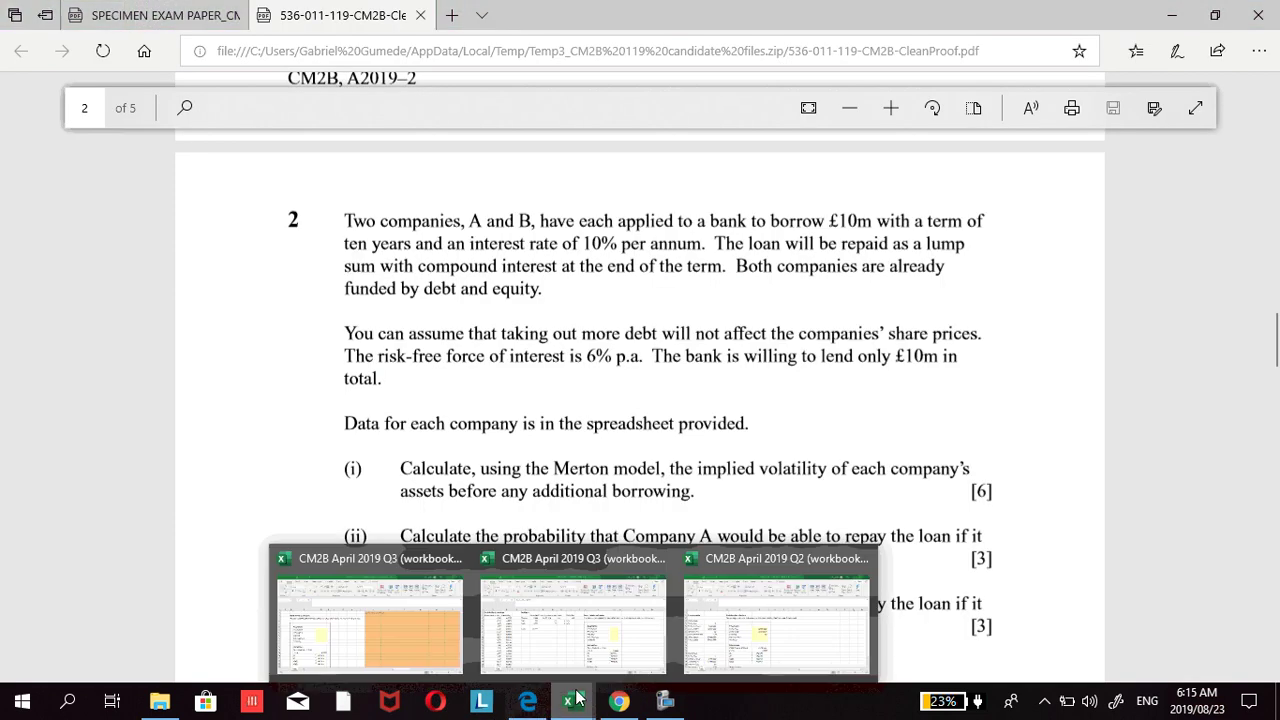
click(704, 648)
text(6)
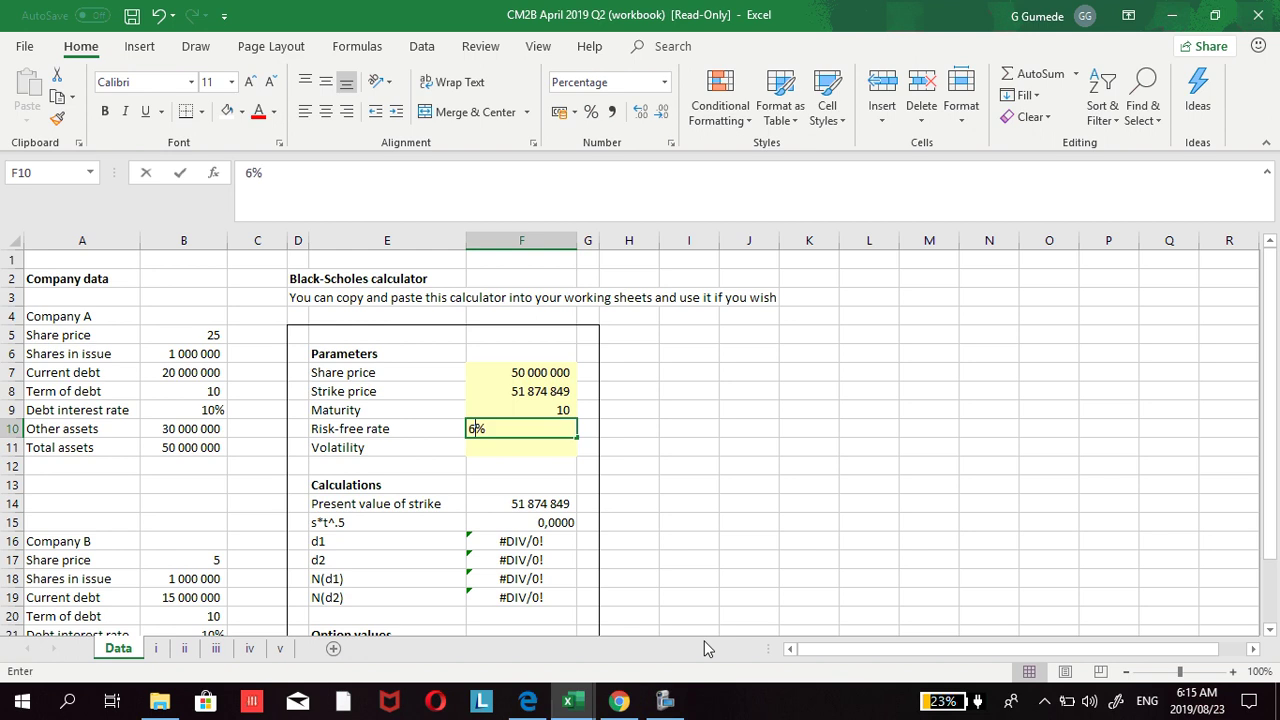
key(Return)
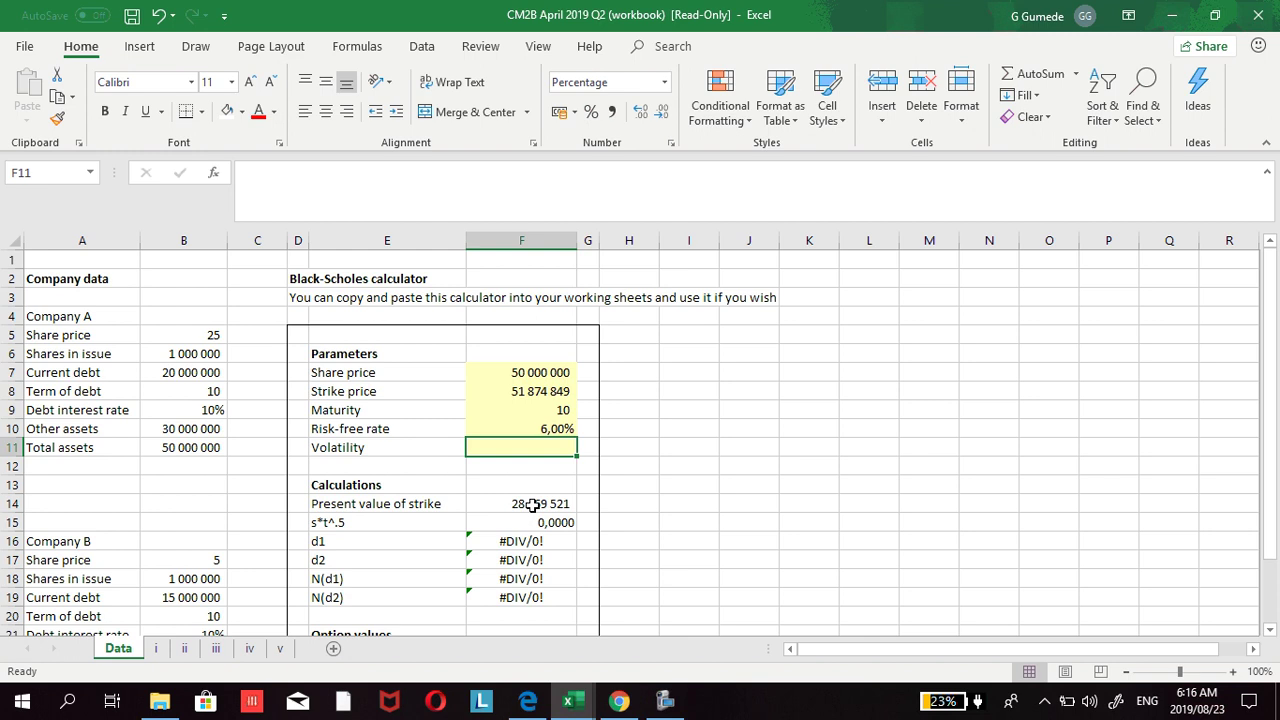
Step: Enter 20% as the trial volatility and review the calculator's resulting put and call option values
text(20)
key(Return)
scroll(515, 497, down, 2)
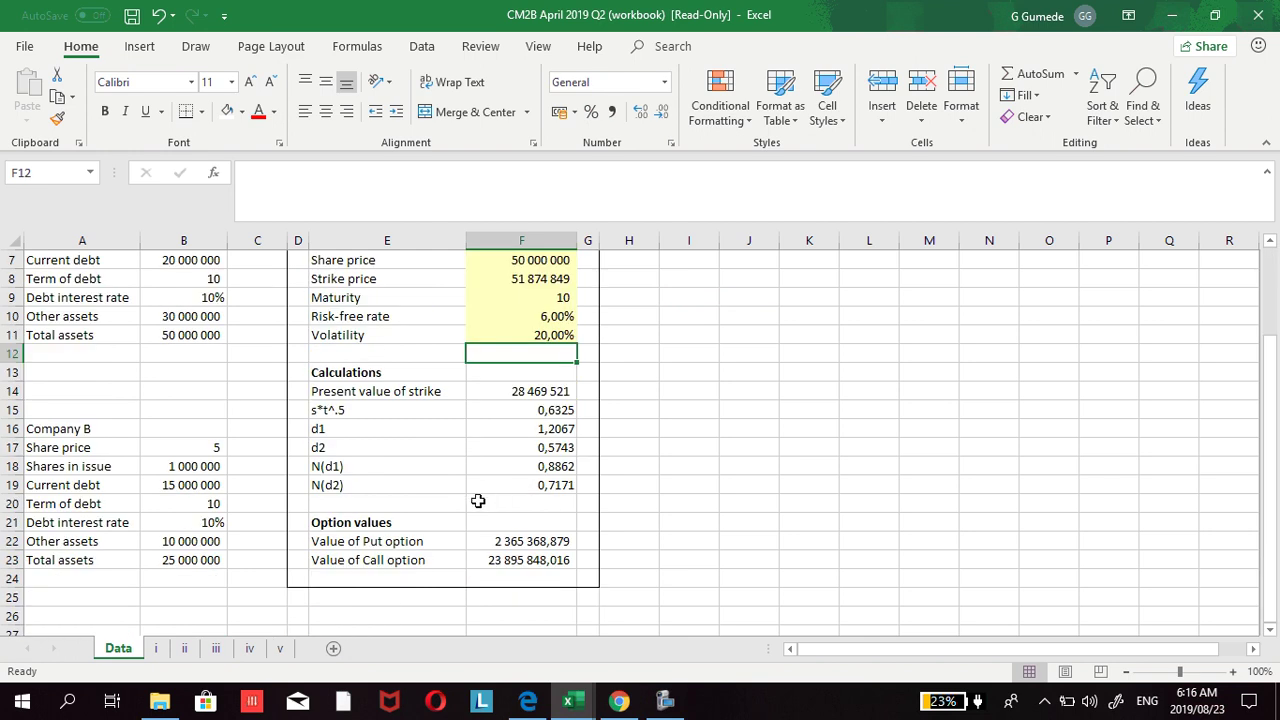
scroll(447, 530, up, 1)
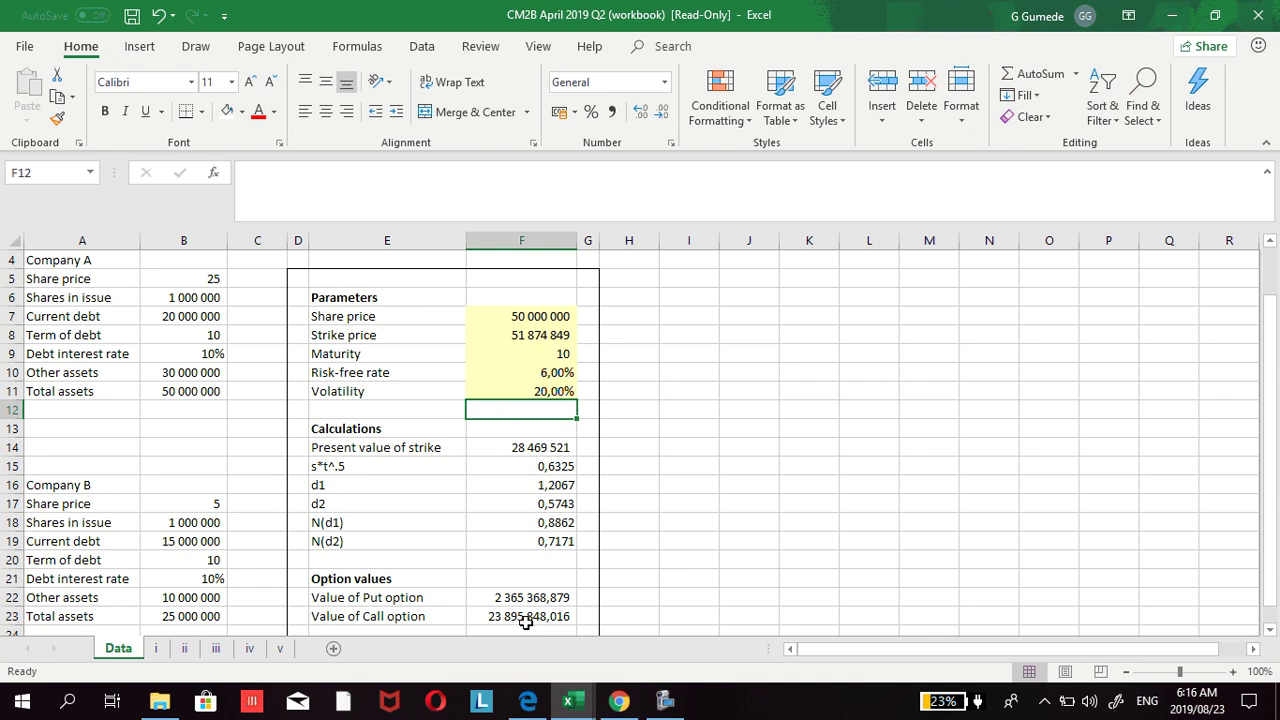
scroll(419, 547, up, 1)
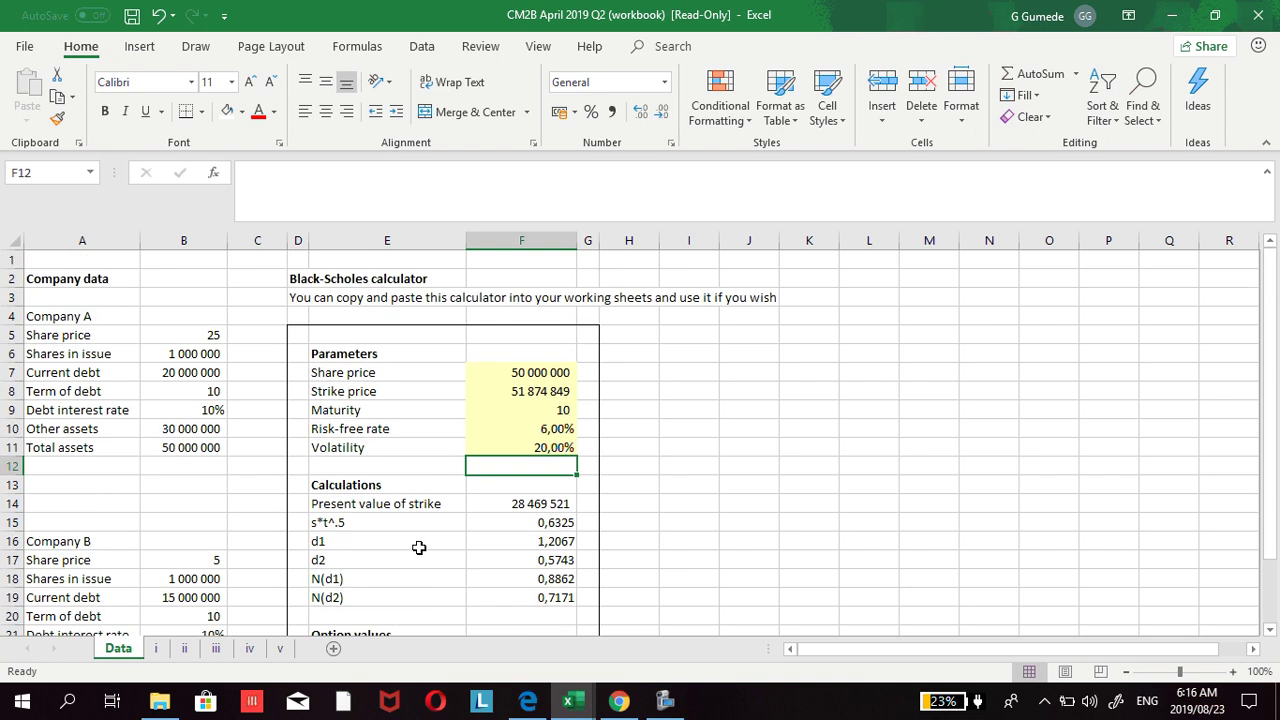
scroll(410, 487, down, 2)
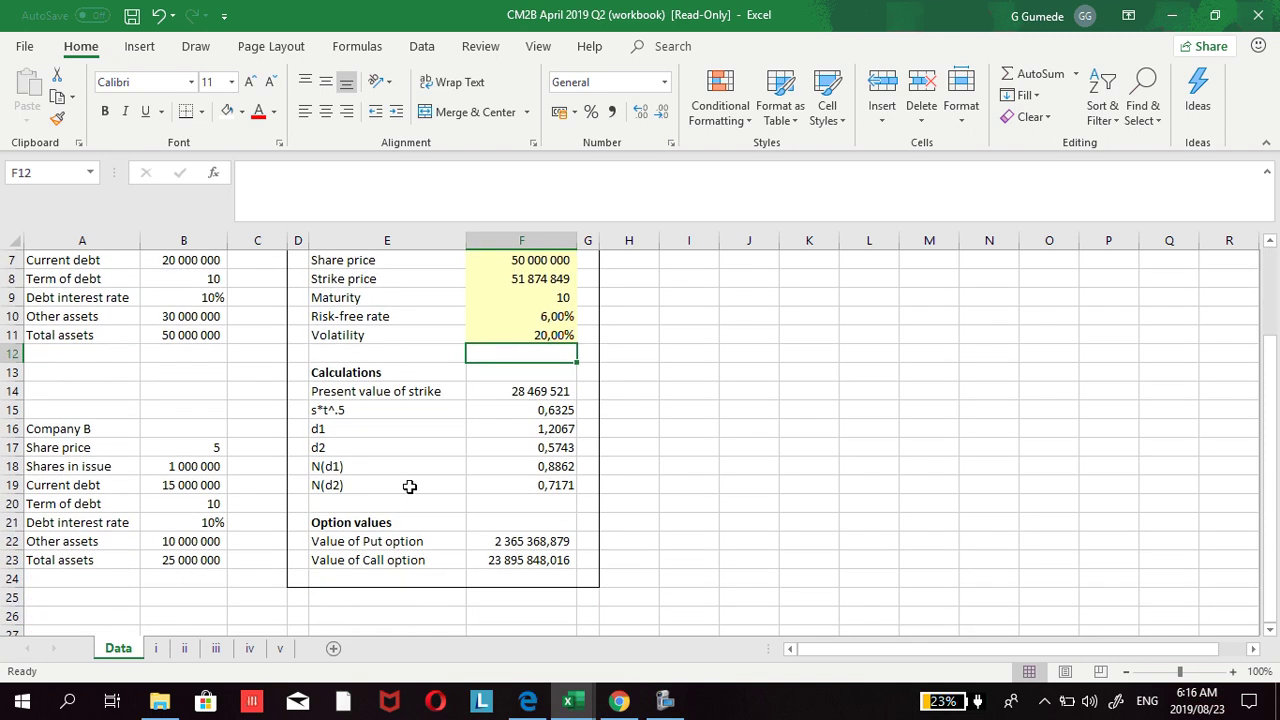
scroll(410, 487, up, 1)
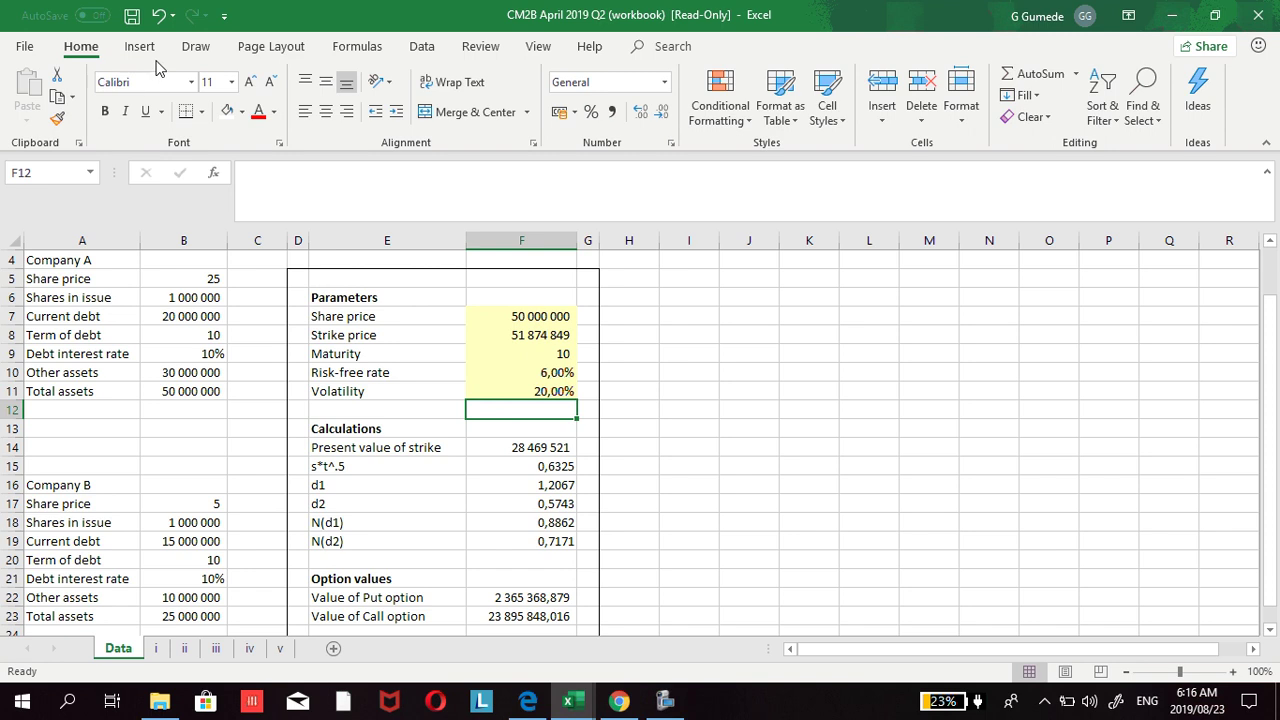
click(418, 50)
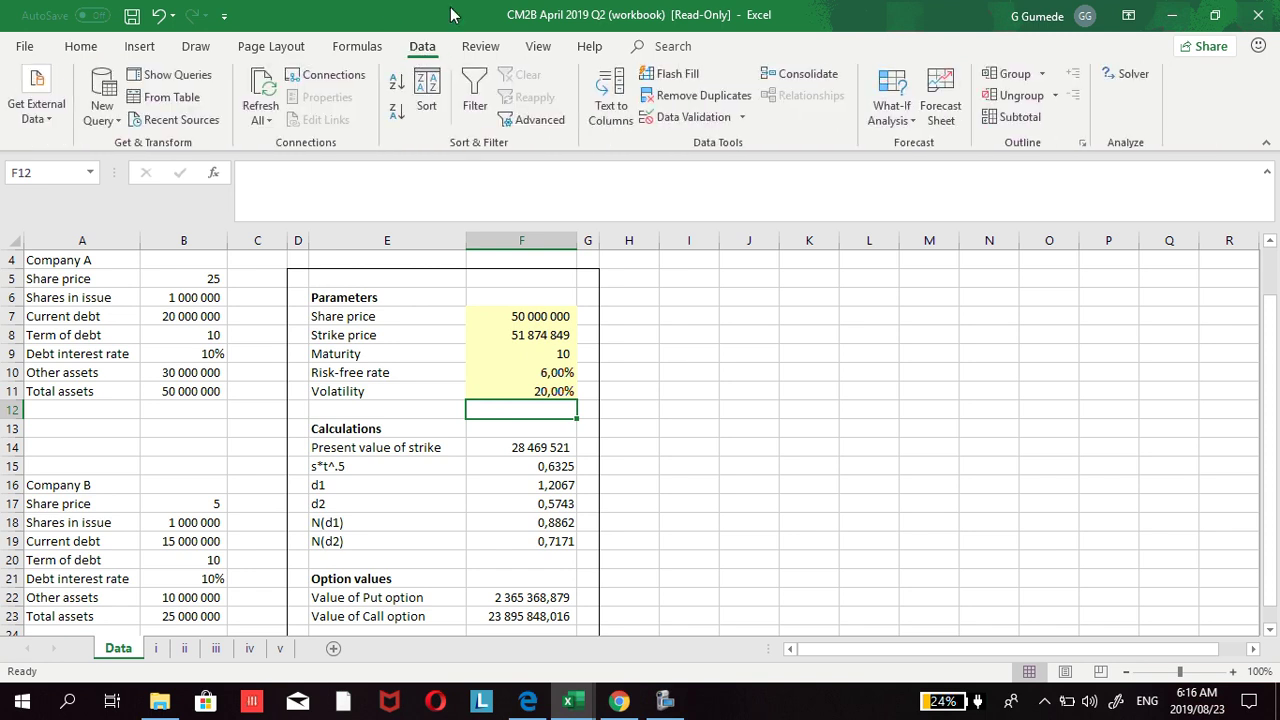
click(886, 100)
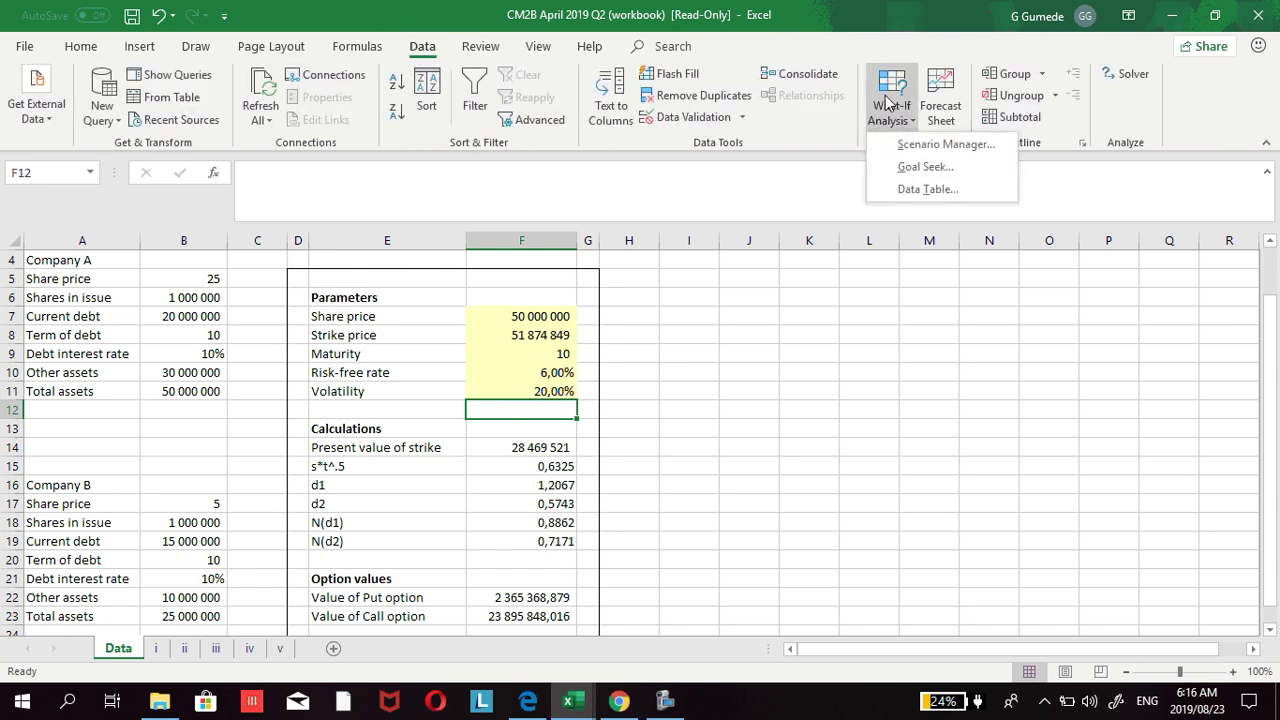
click(910, 167)
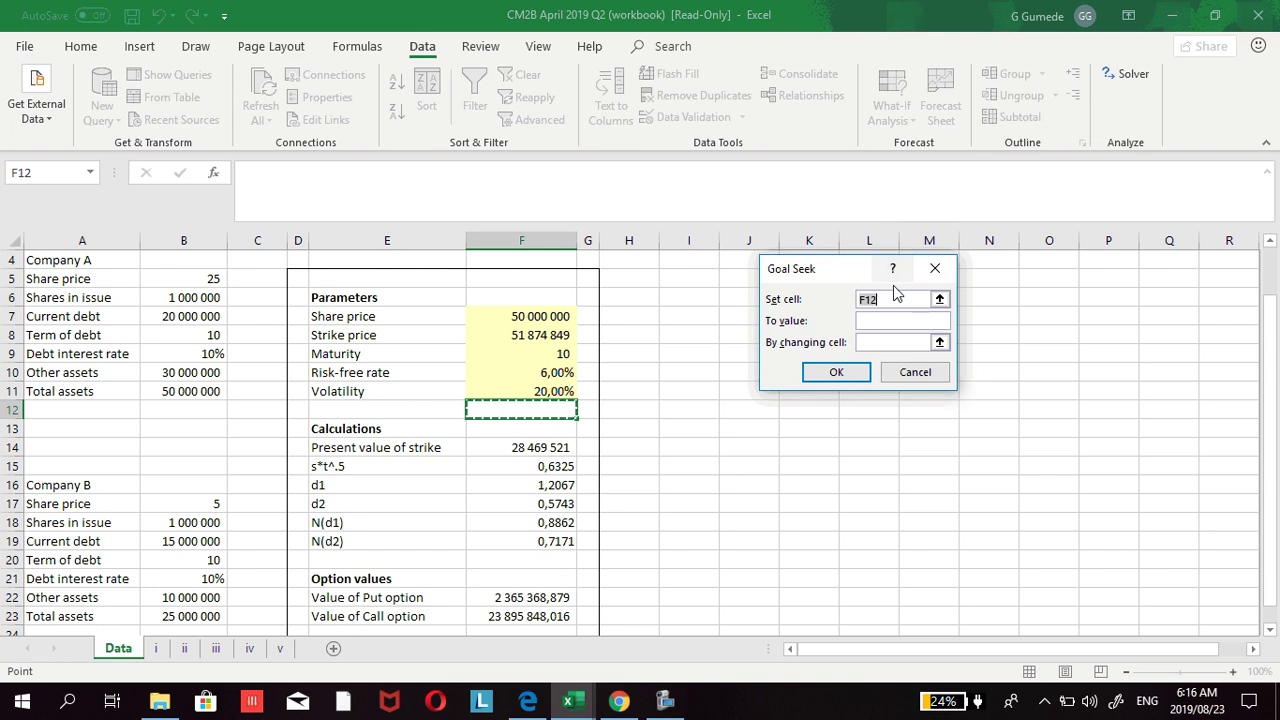
key(BackSpace)
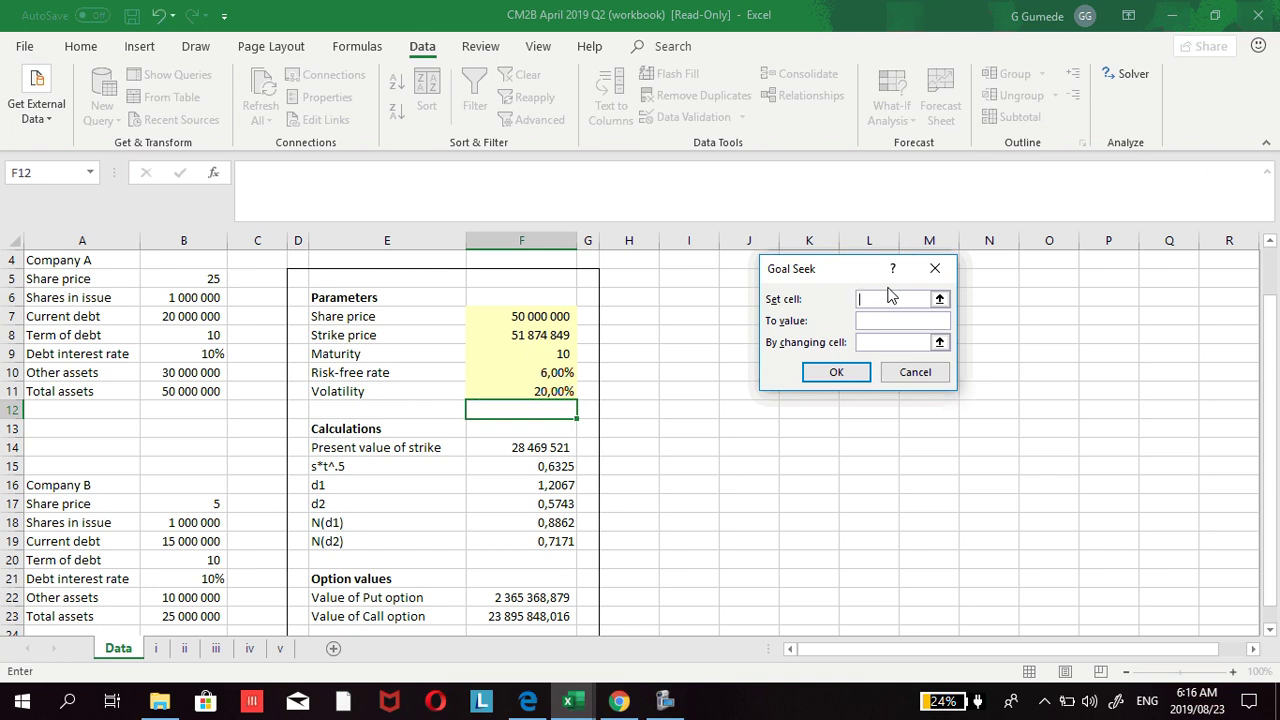
scroll(771, 400, down, 1)
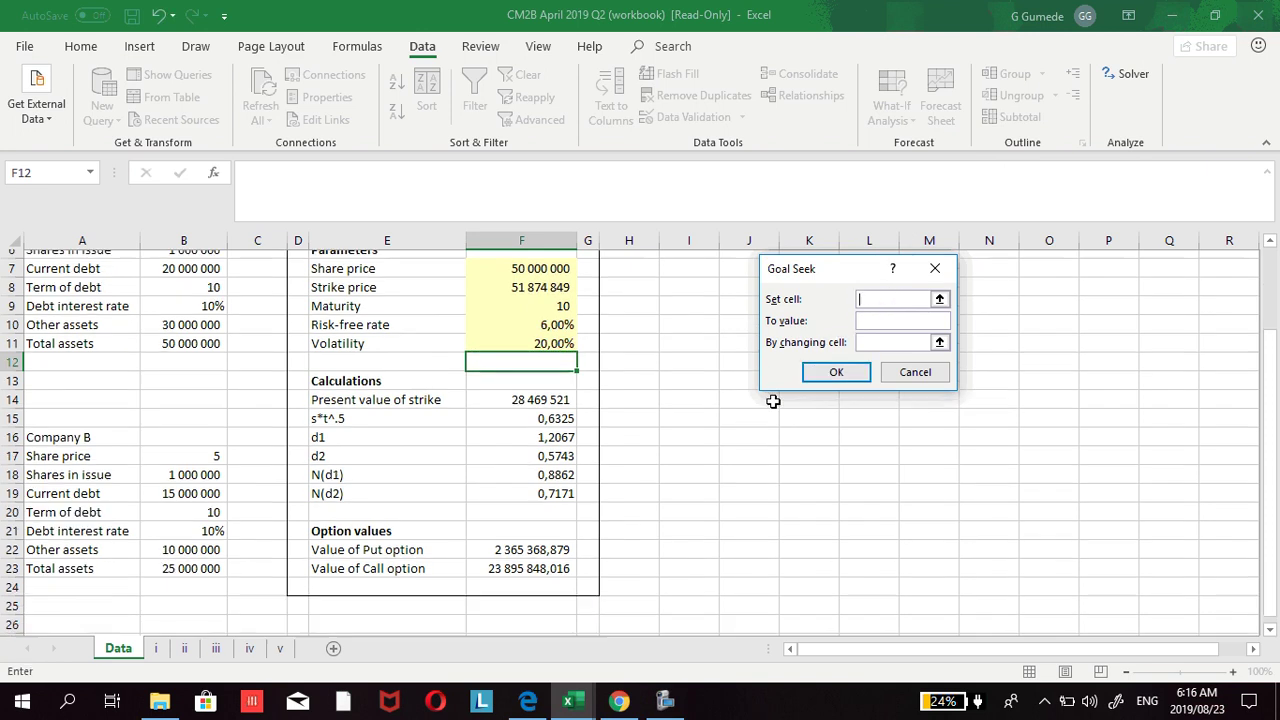
click(522, 562)
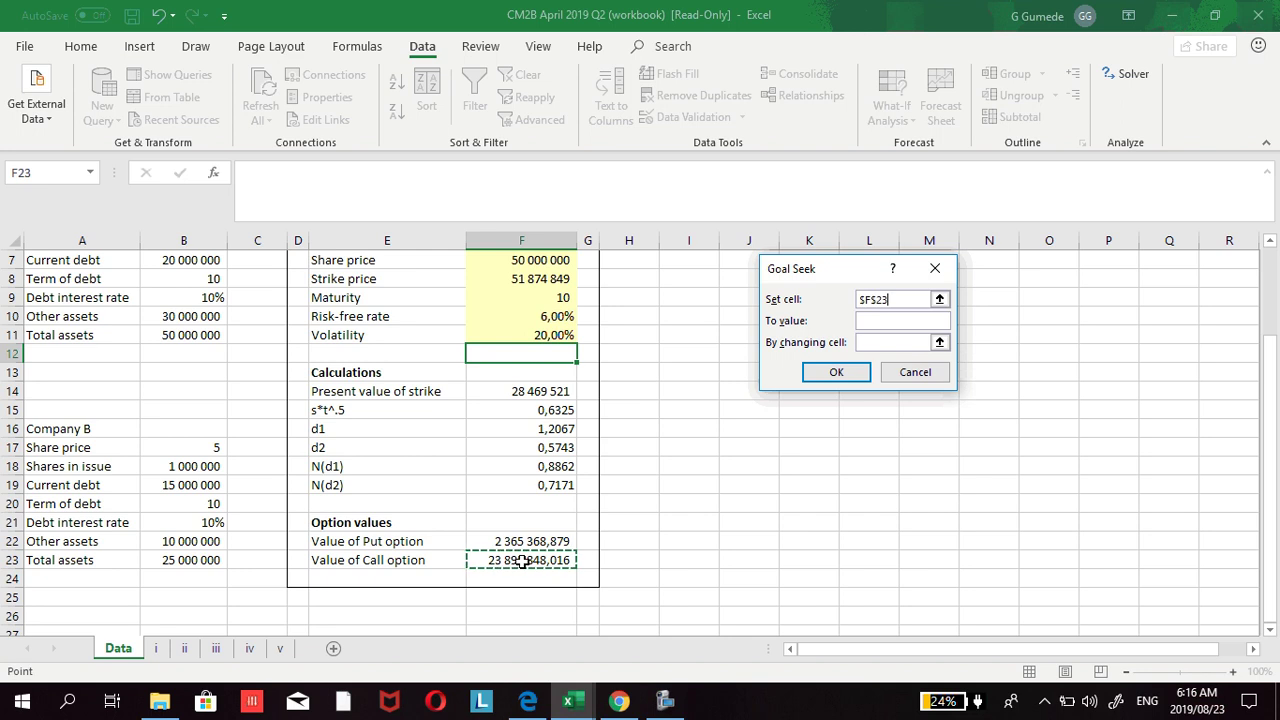
click(867, 320)
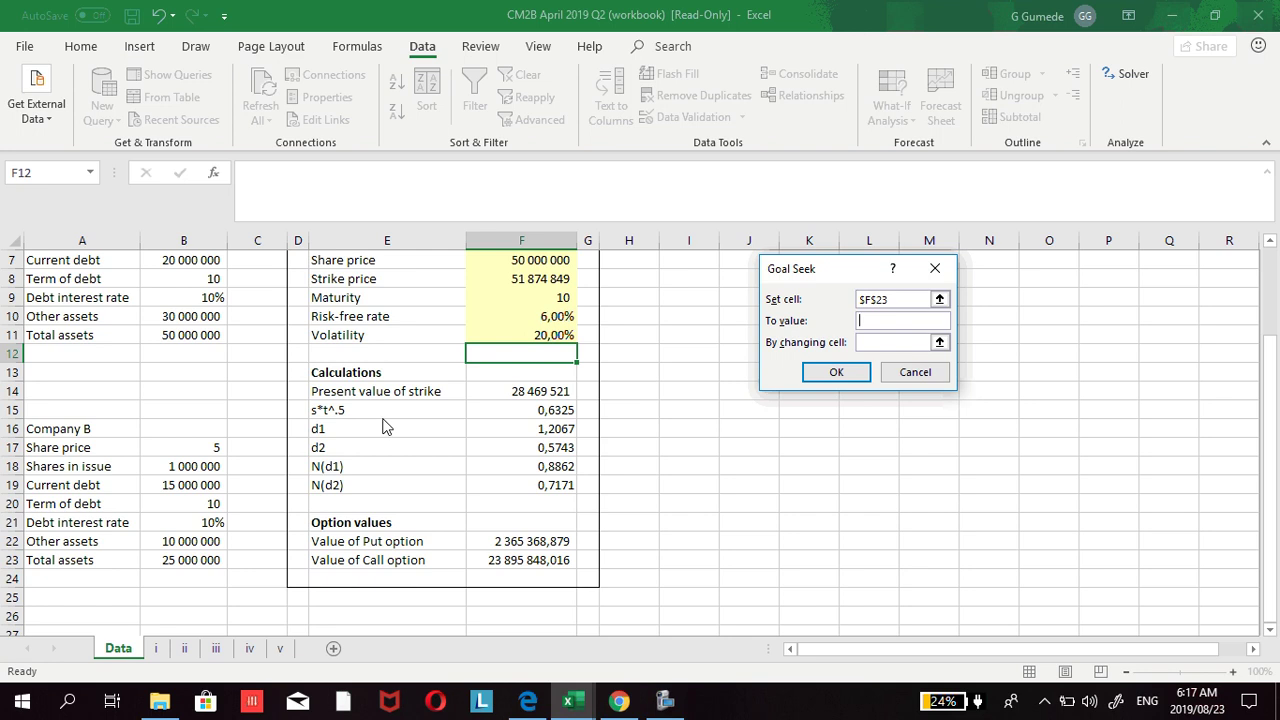
click(892, 342)
click(905, 372)
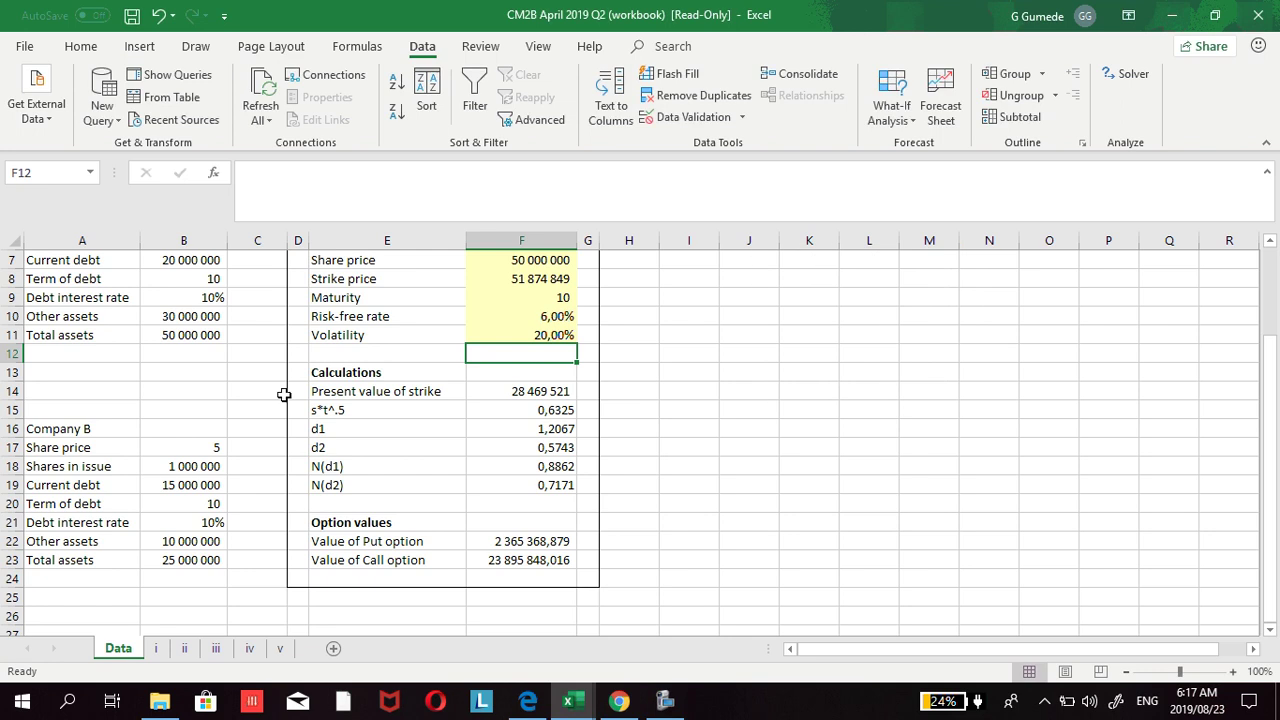
Step: Check Company A's share price and shares in issue, and start a Goal Seek with the call option value in F23 as the set cell
scroll(277, 397, up, 2)
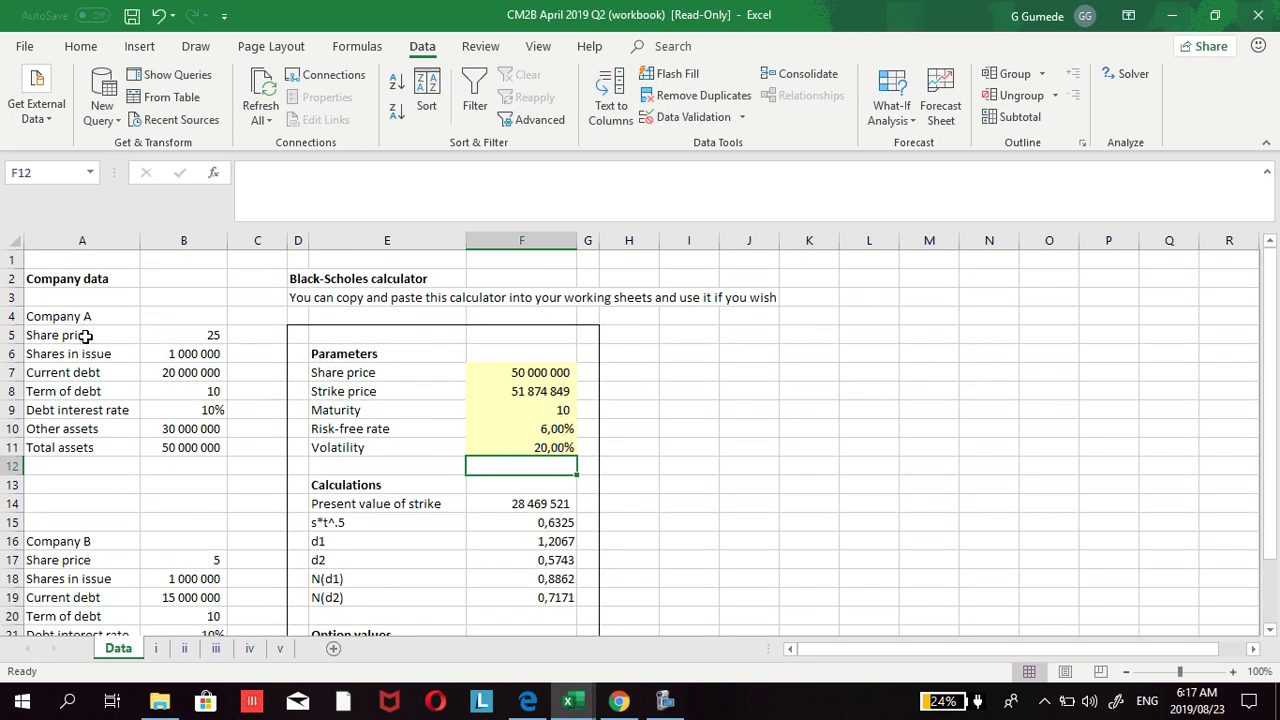
click(188, 340)
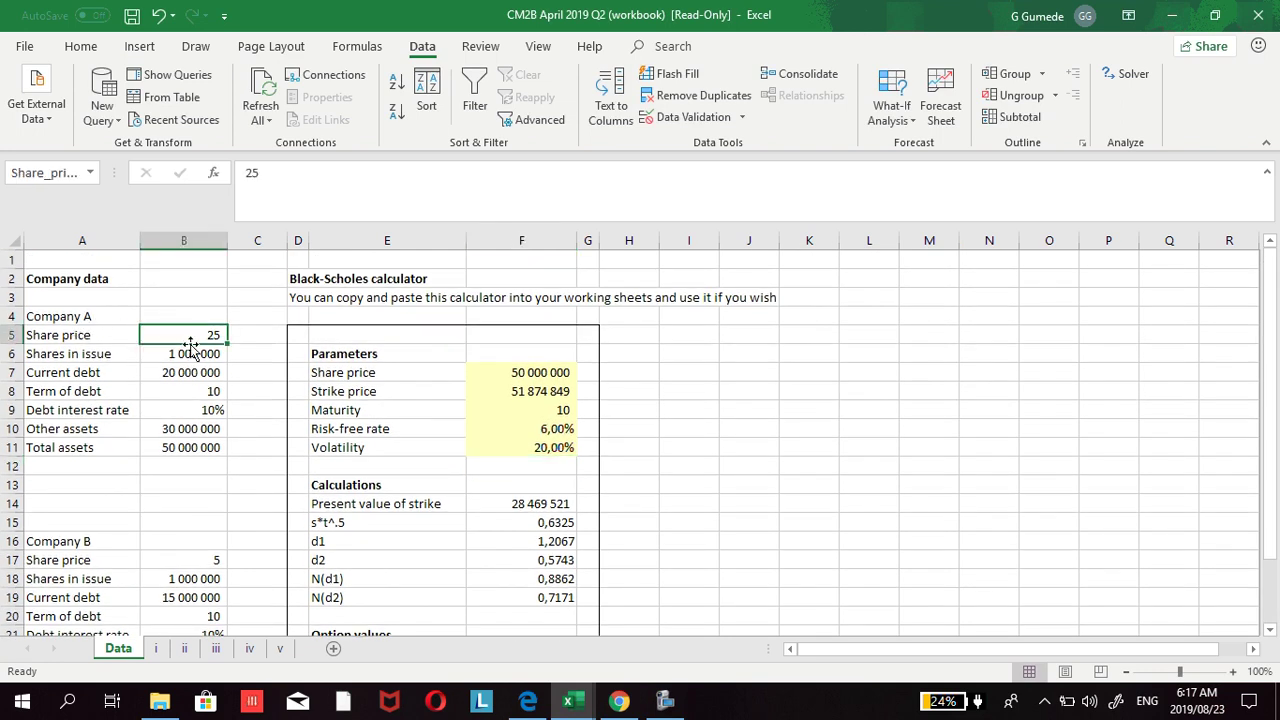
click(190, 355)
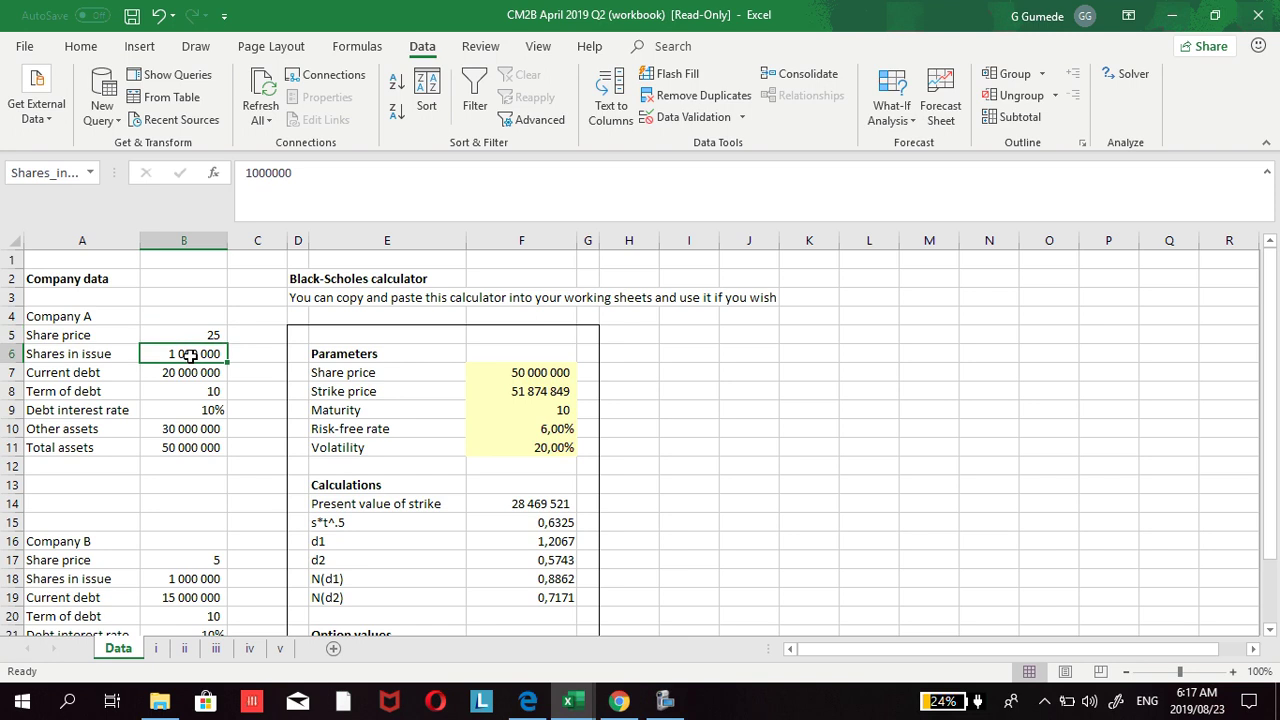
click(884, 100)
click(900, 166)
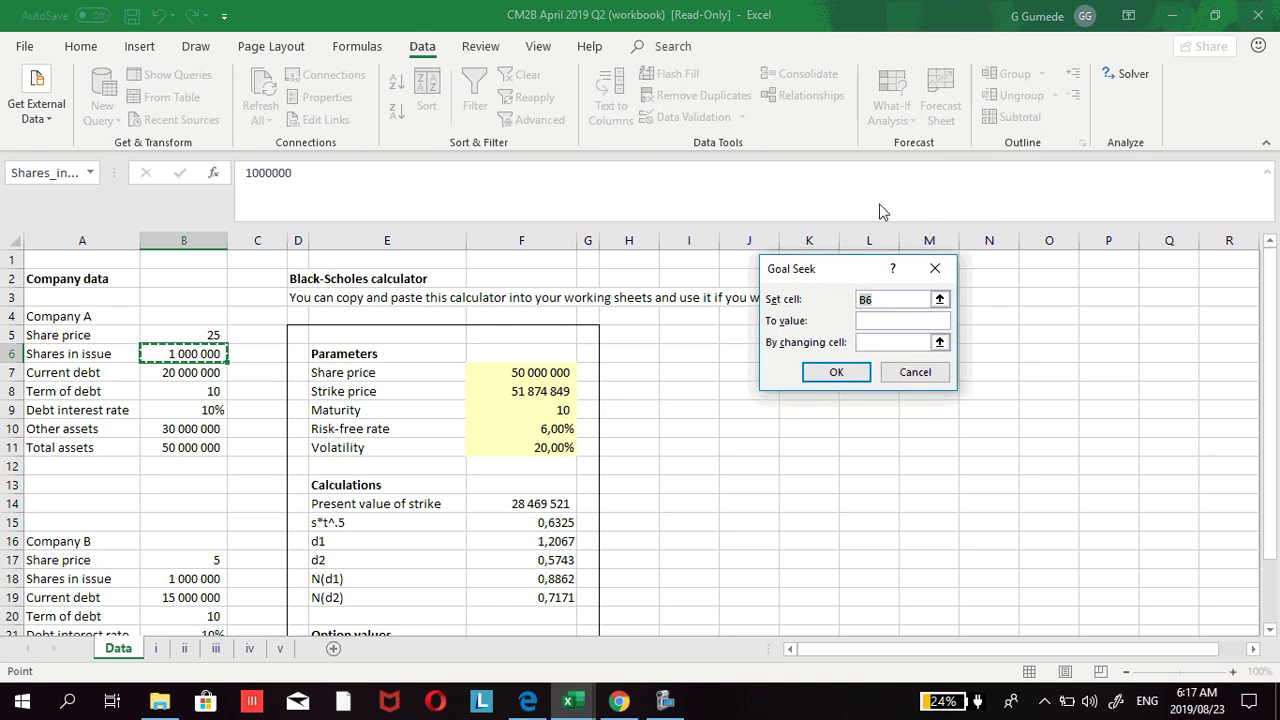
key(BackSpace)
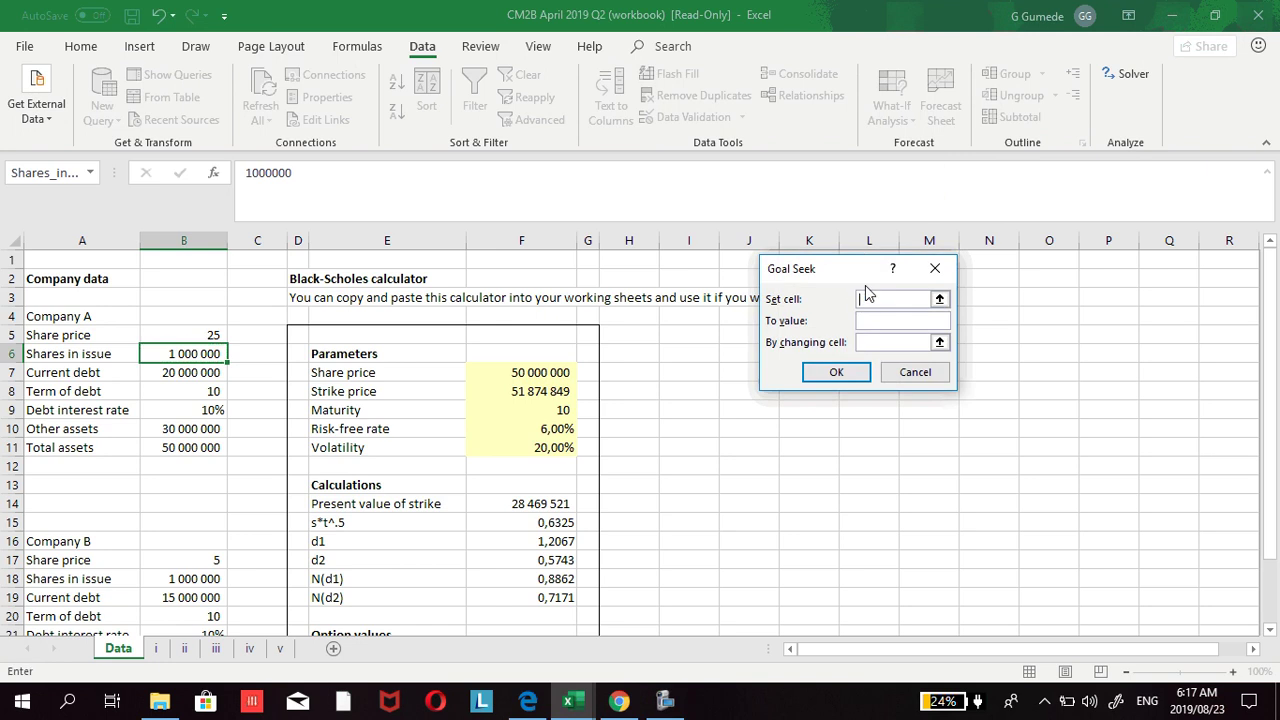
scroll(634, 457, down, 1)
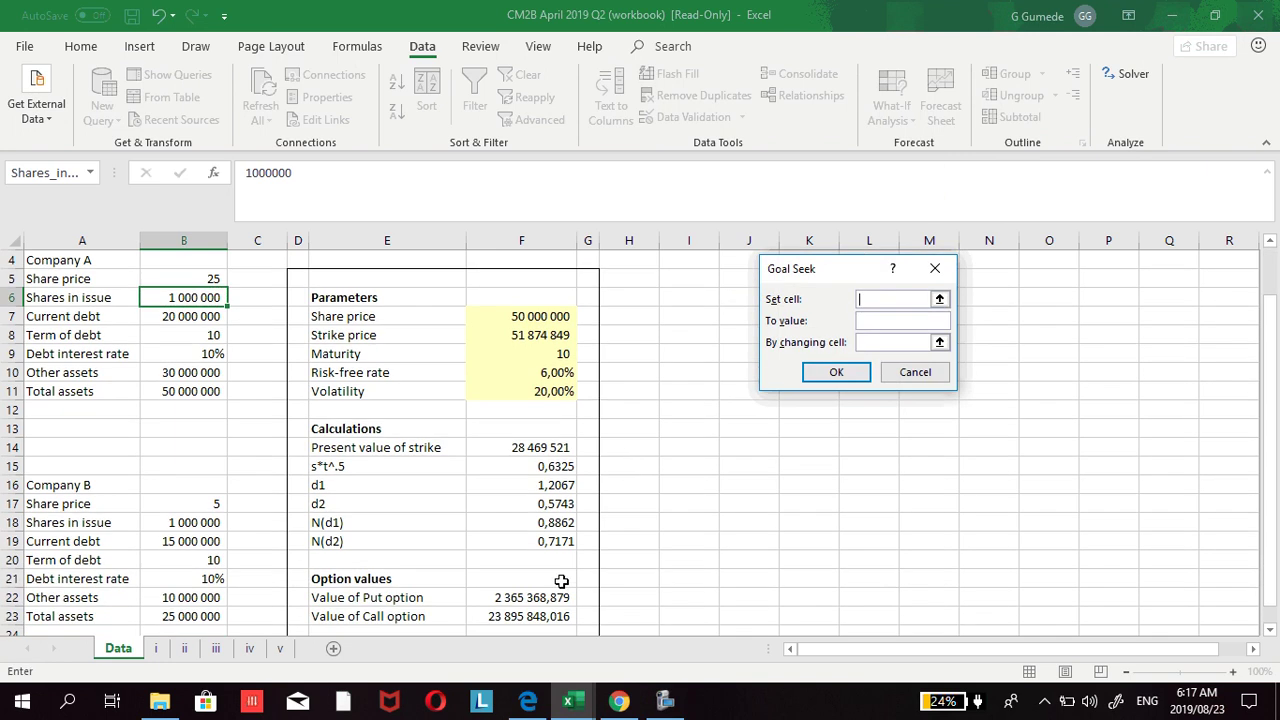
click(535, 617)
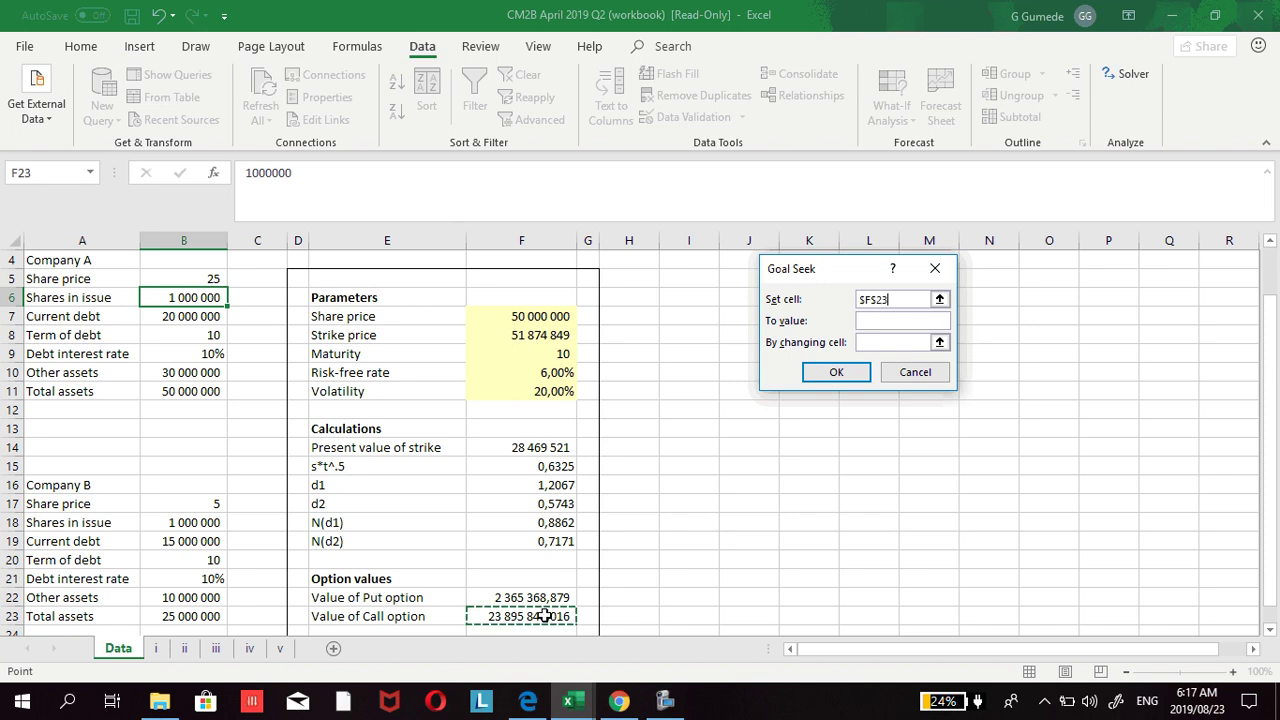
Step: Run Goal Seek to a target value of 25000000 by changing the volatility in F11, and accept the solution
click(878, 322)
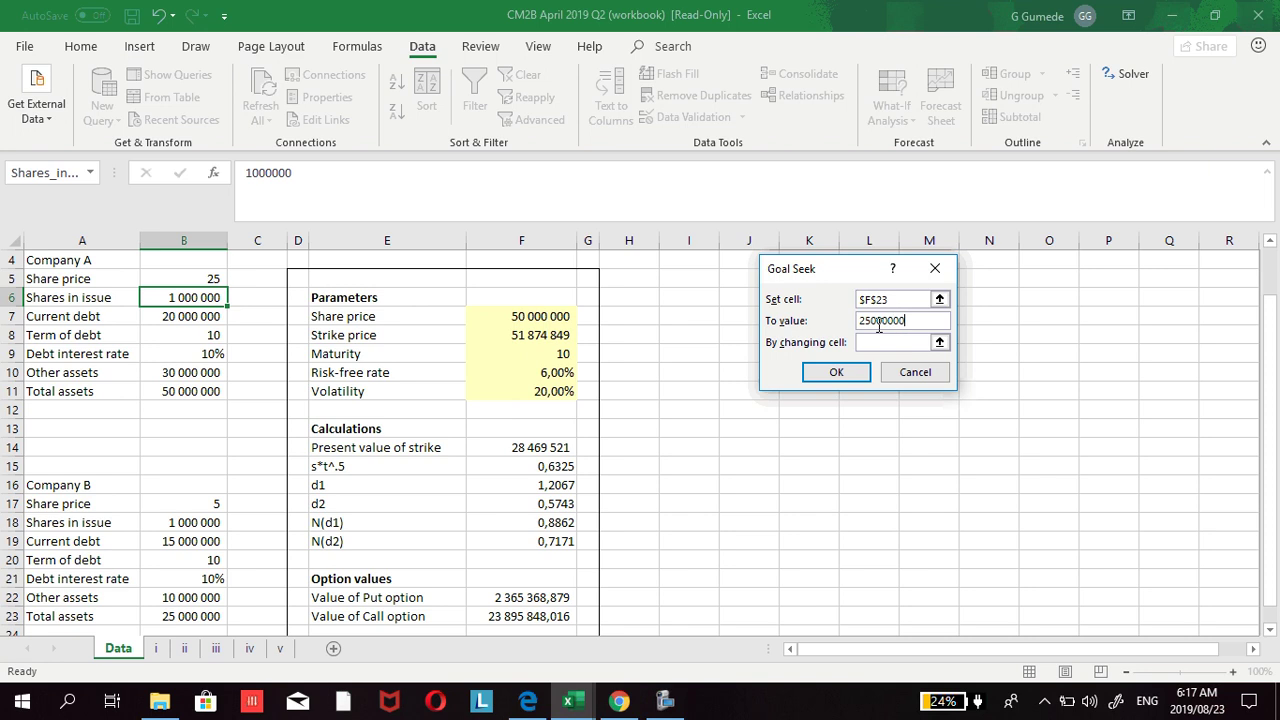
click(894, 345)
click(545, 393)
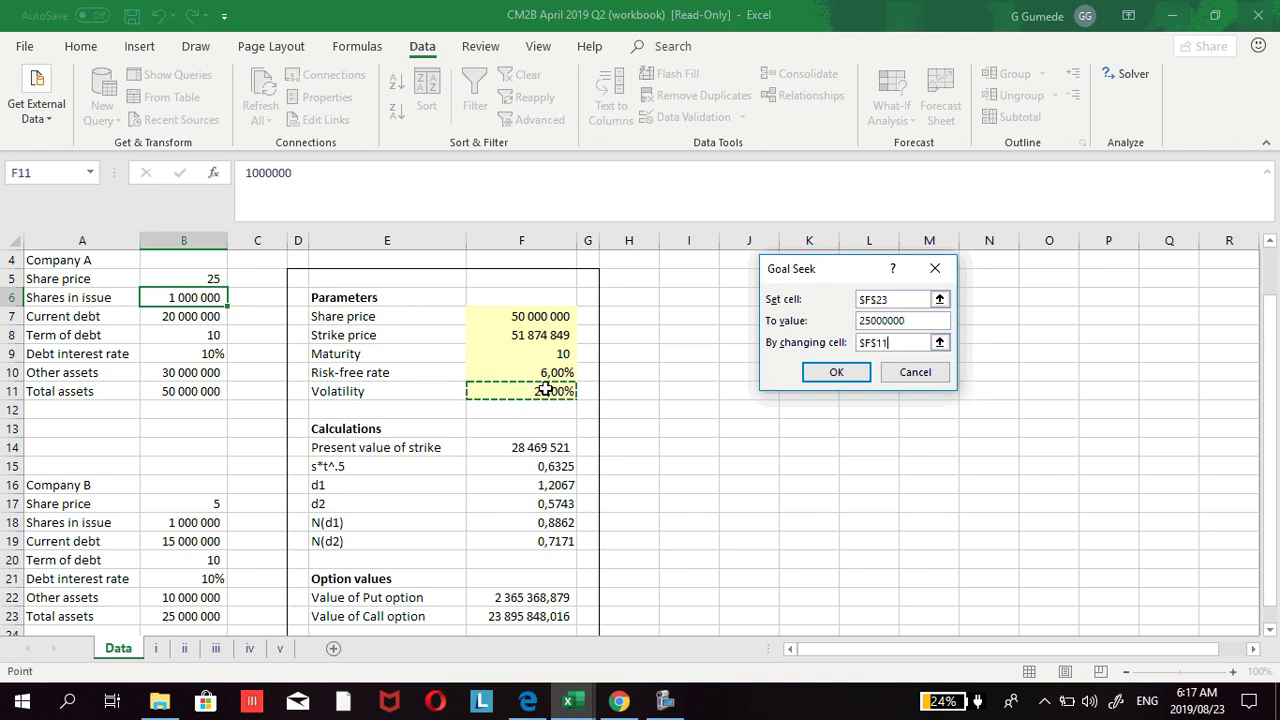
click(835, 377)
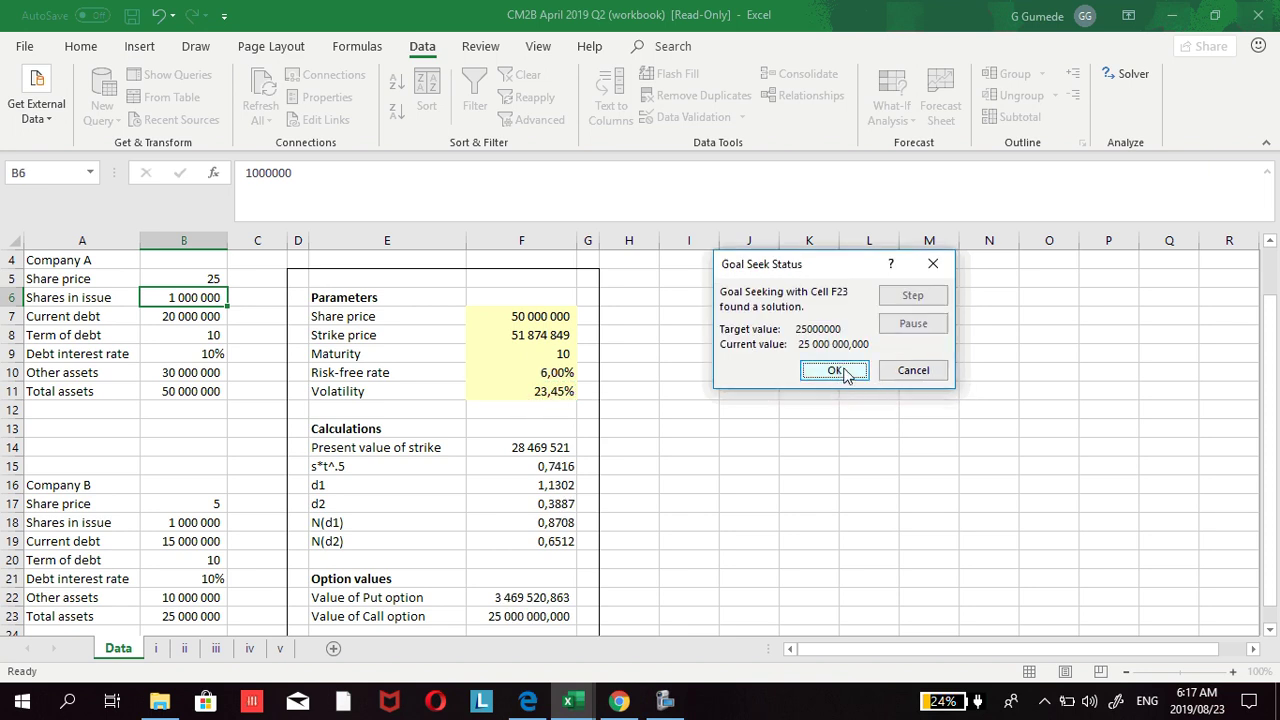
click(833, 370)
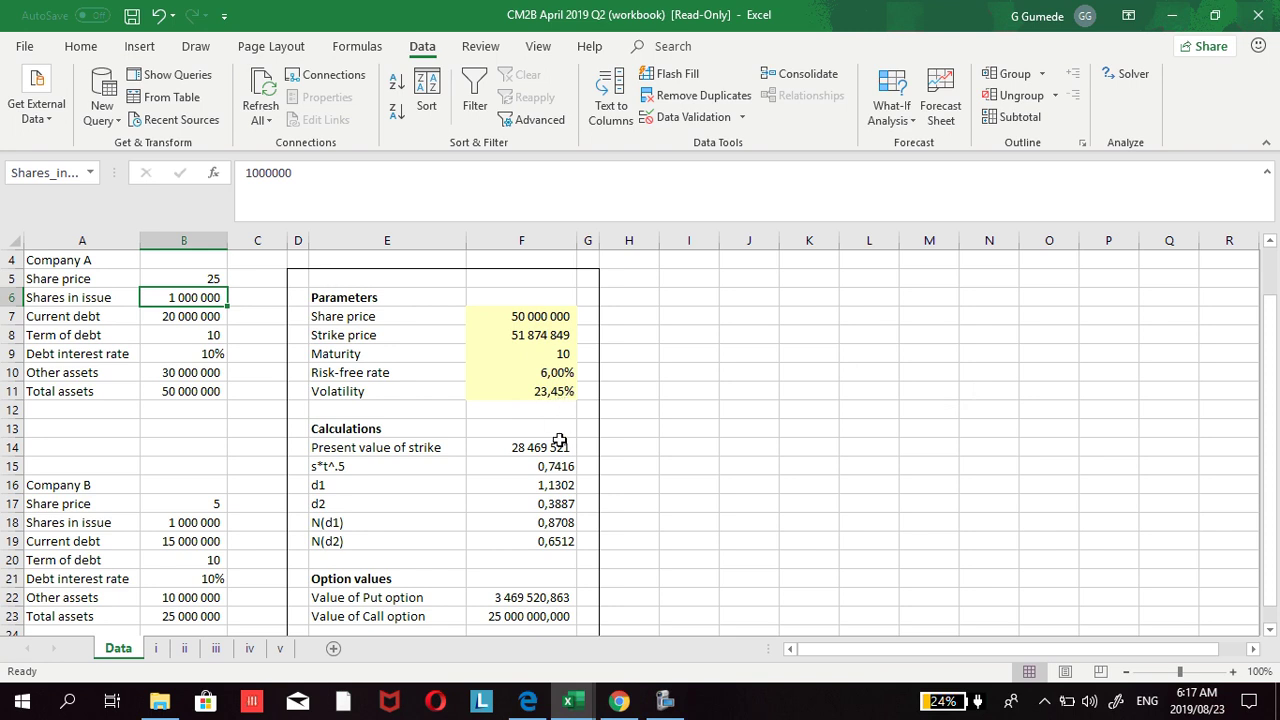
Step: Label cell A4 on sheet i "for company A" below the implied volatility table
click(157, 652)
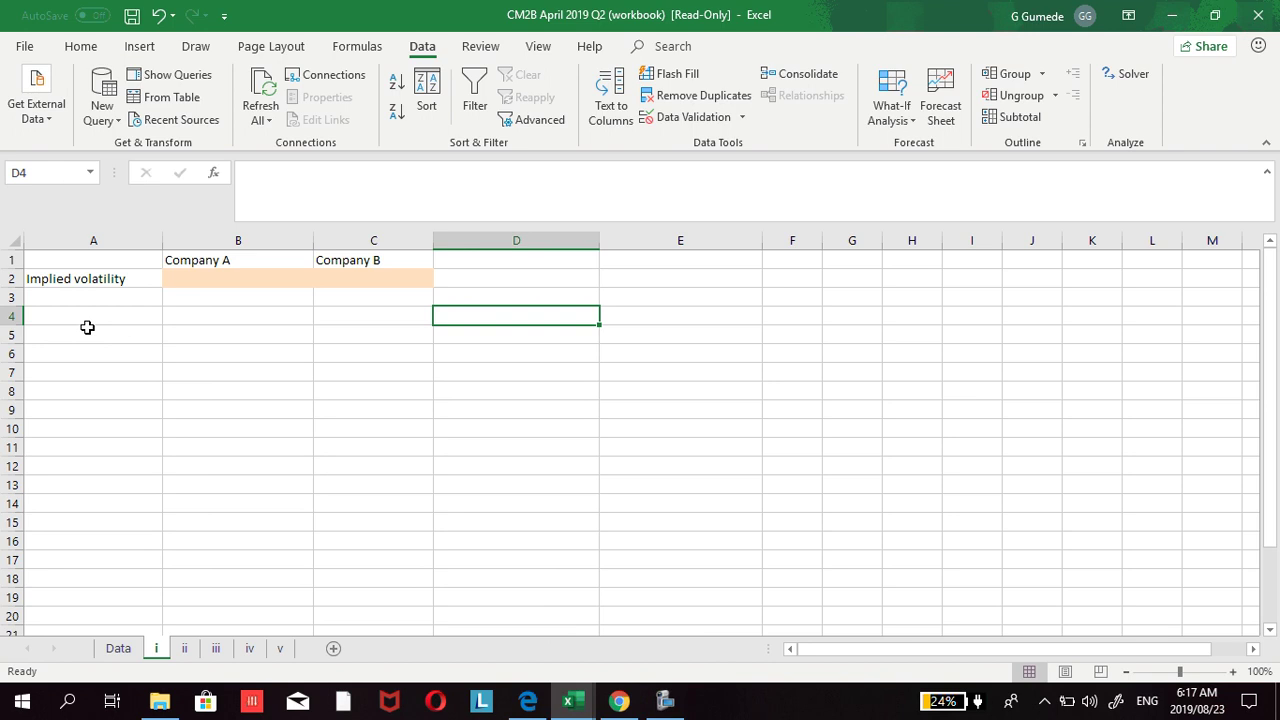
click(203, 279)
click(399, 281)
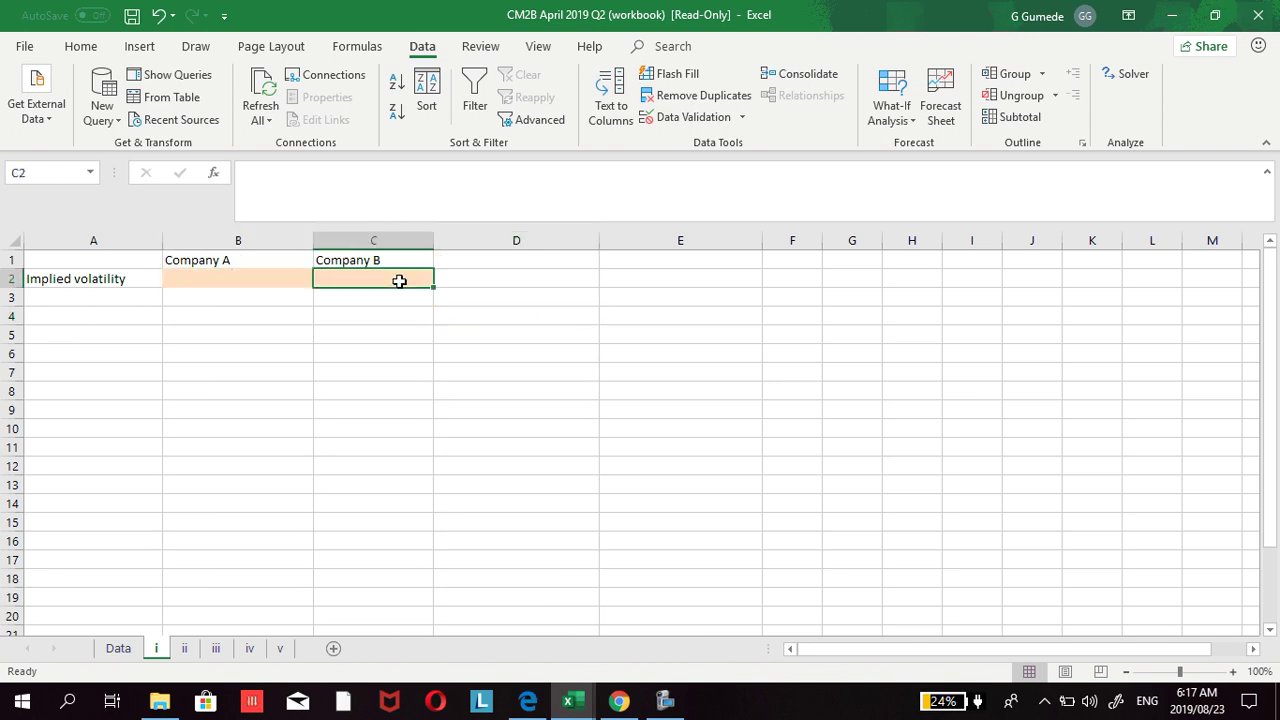
click(115, 316)
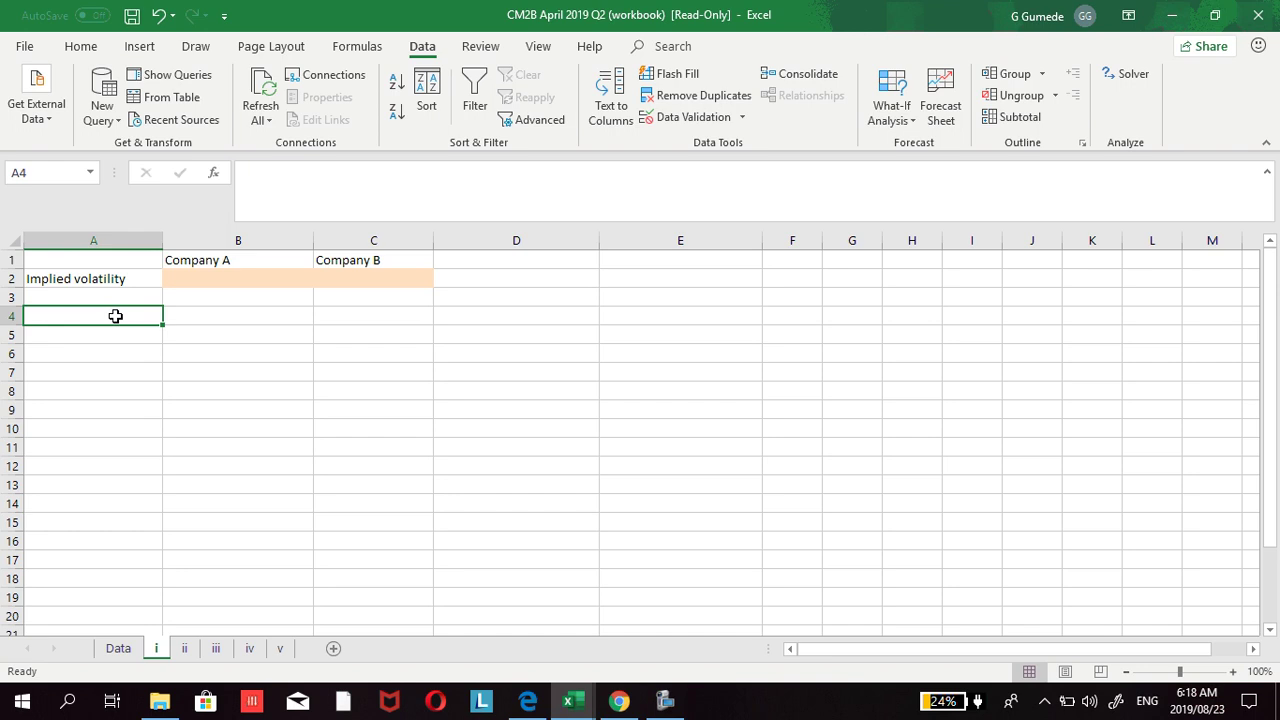
text(for)
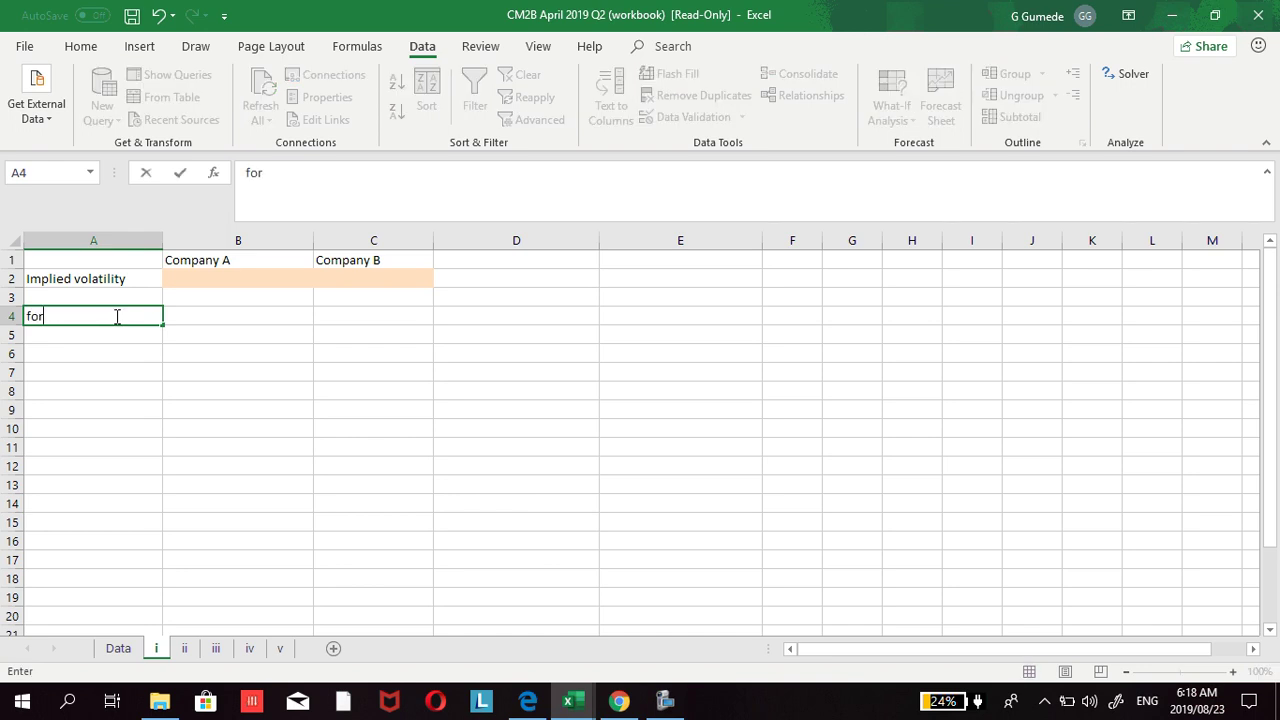
text( company)
key(Caps_Lock)
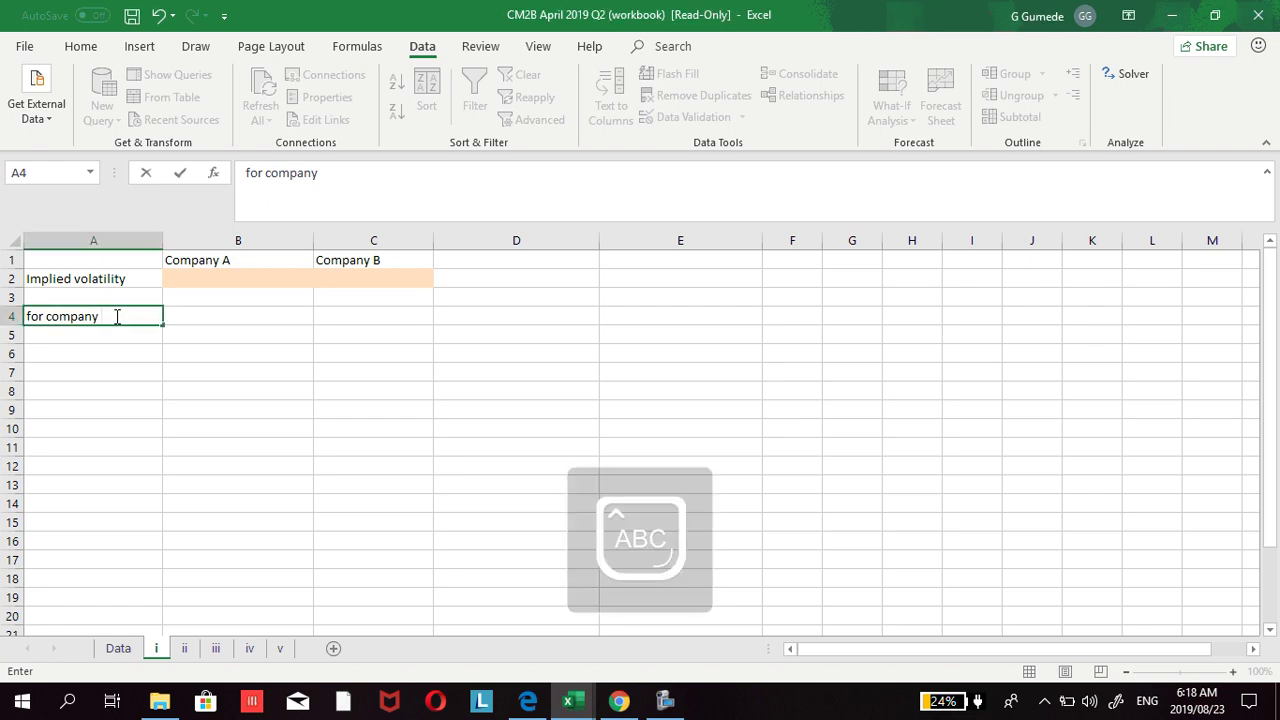
text(A)
key(Return)
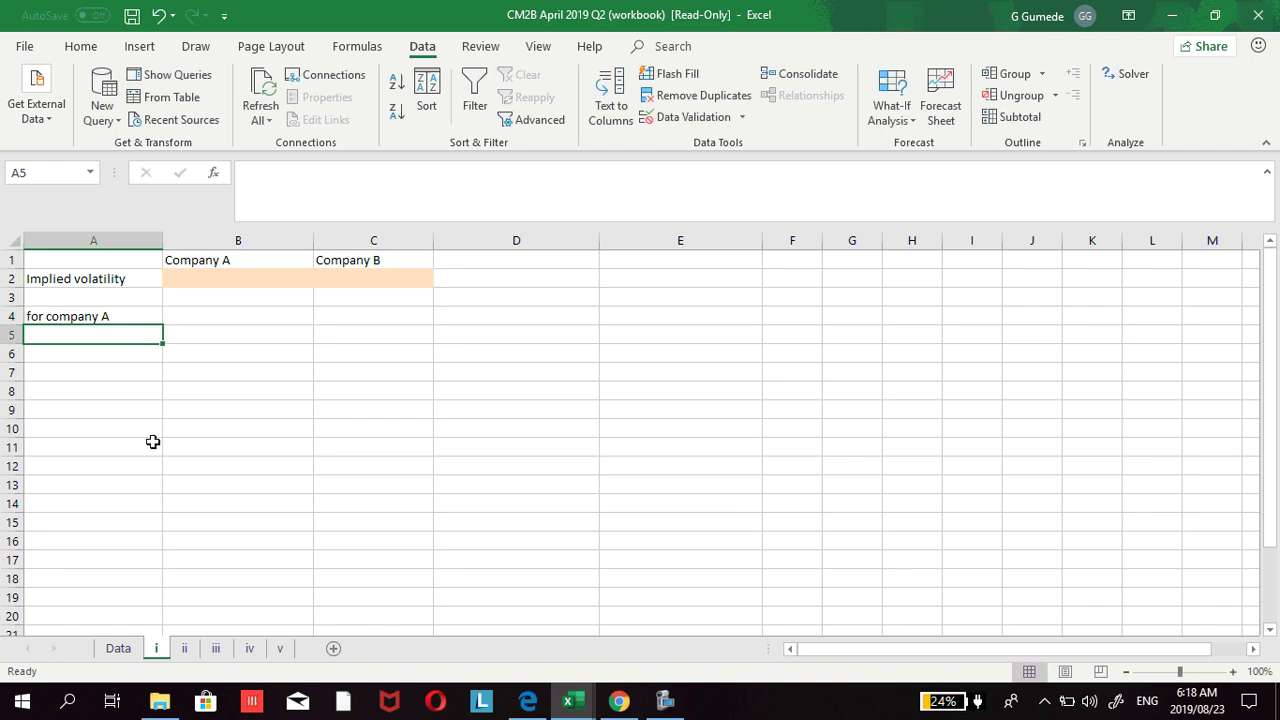
Step: Copy the Black-Scholes calculator's parameters, calculations and option values in E6:F23 of the Data sheet
click(118, 648)
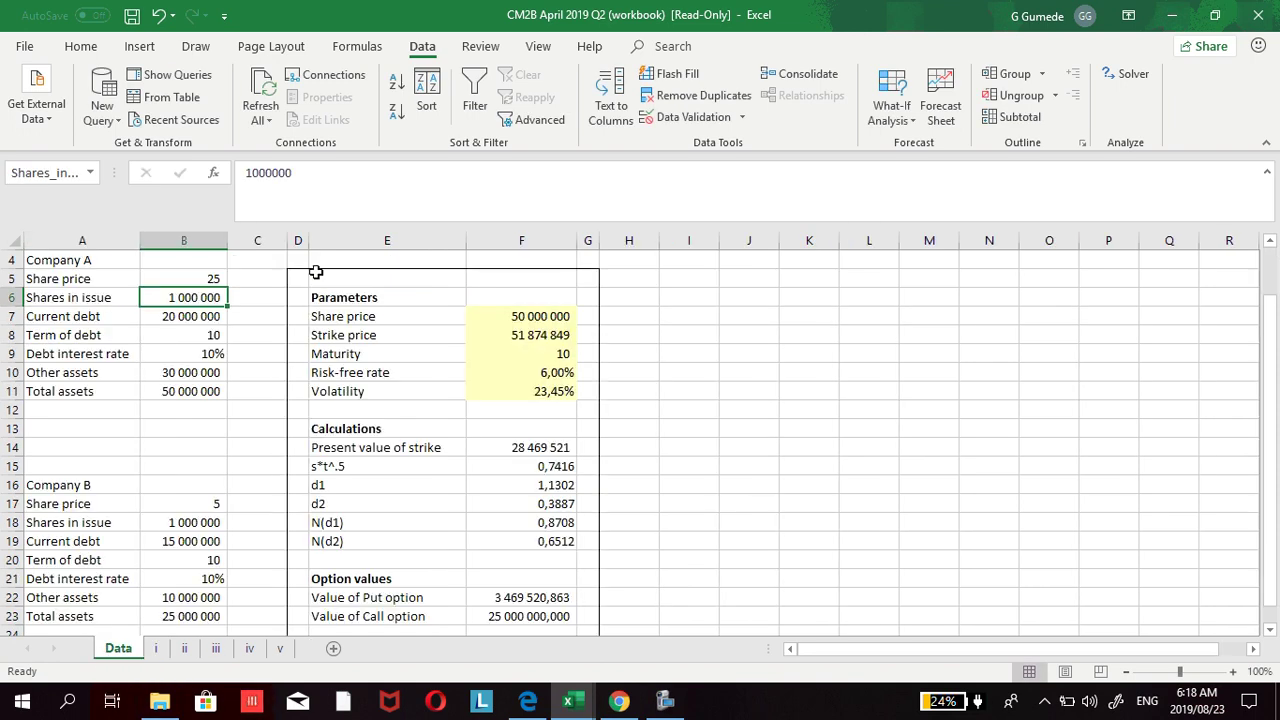
drag(314, 296, 474, 576)
right_click(440, 520)
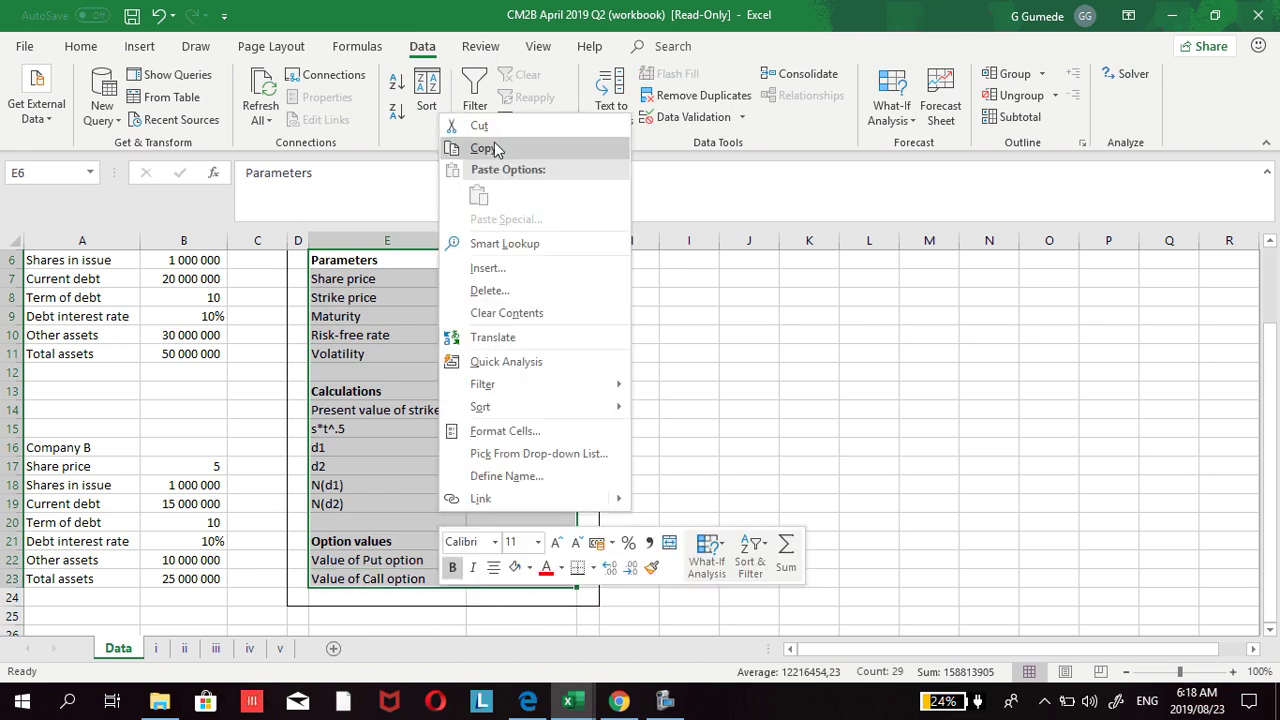
click(483, 148)
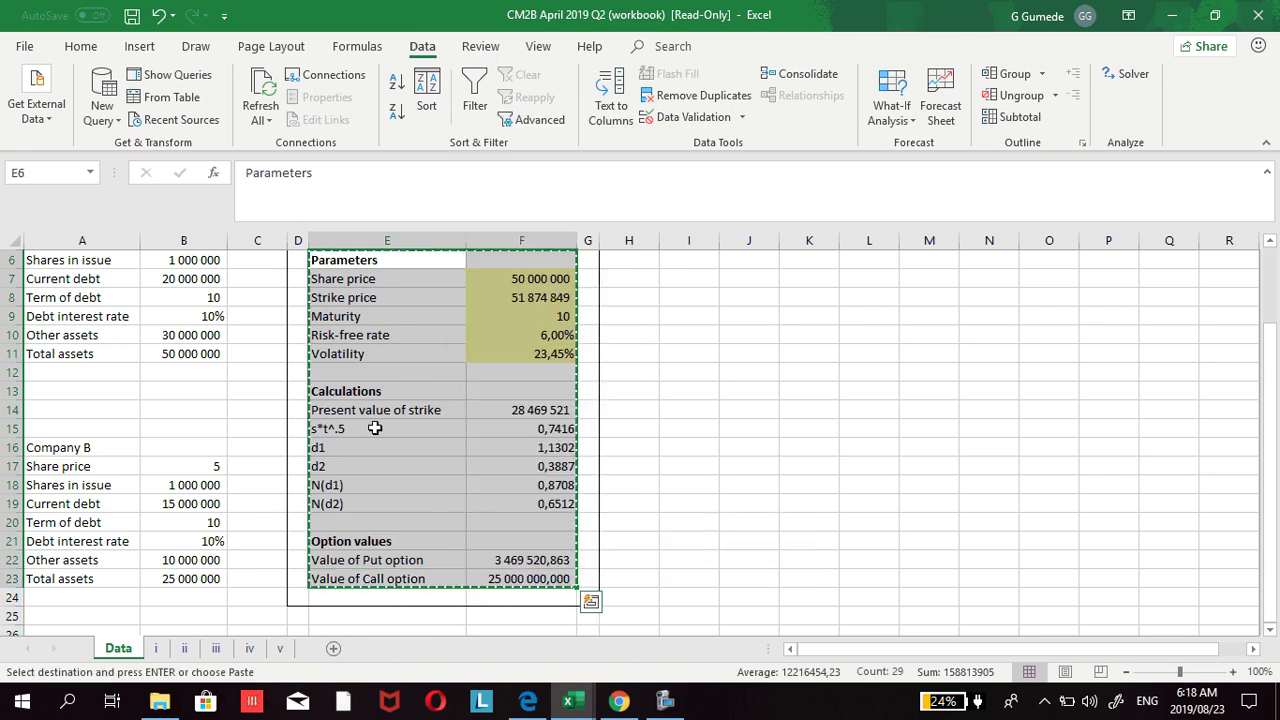
Step: Paste the copied calculator as formulas only at A5 of sheet i and widen column B slightly
click(156, 648)
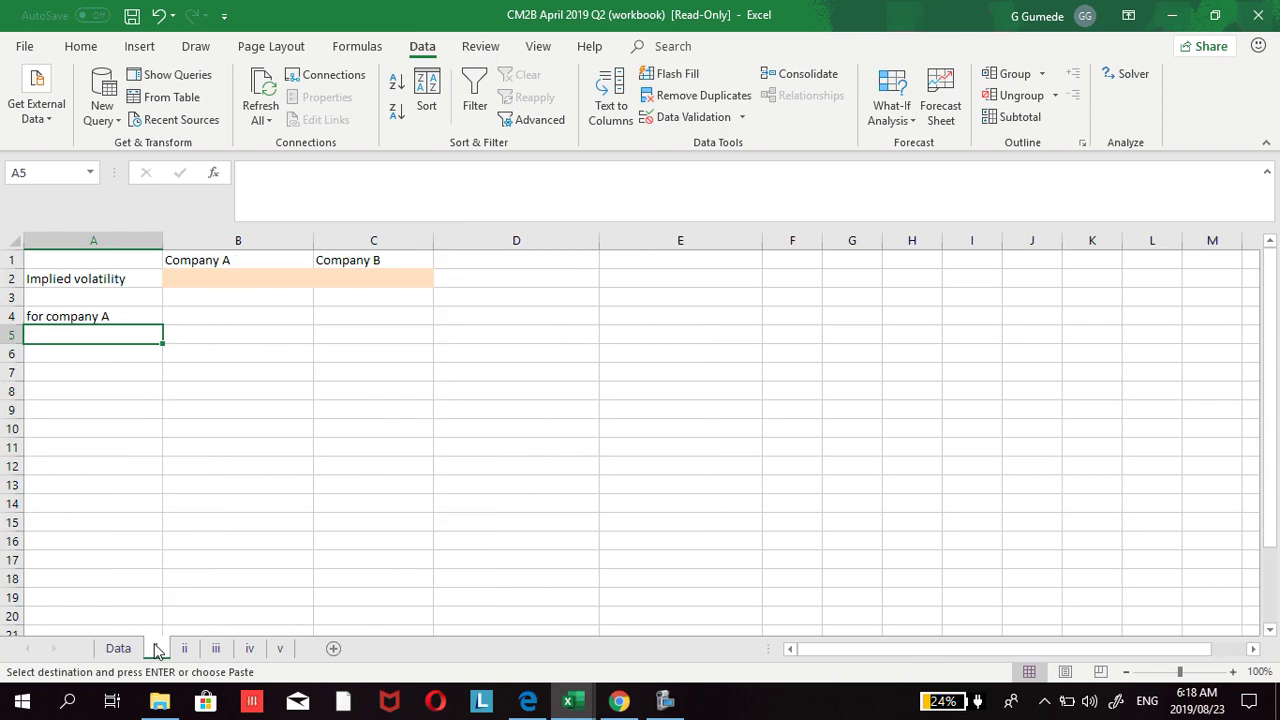
right_click(61, 331)
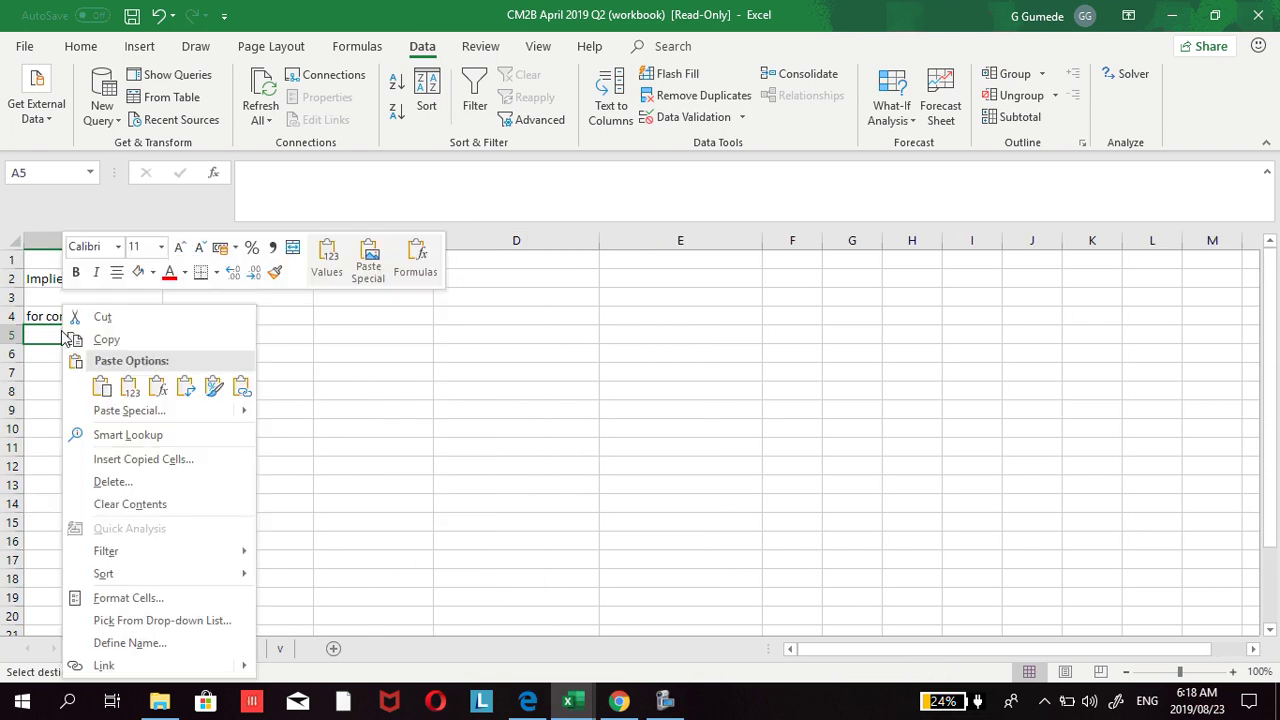
click(125, 412)
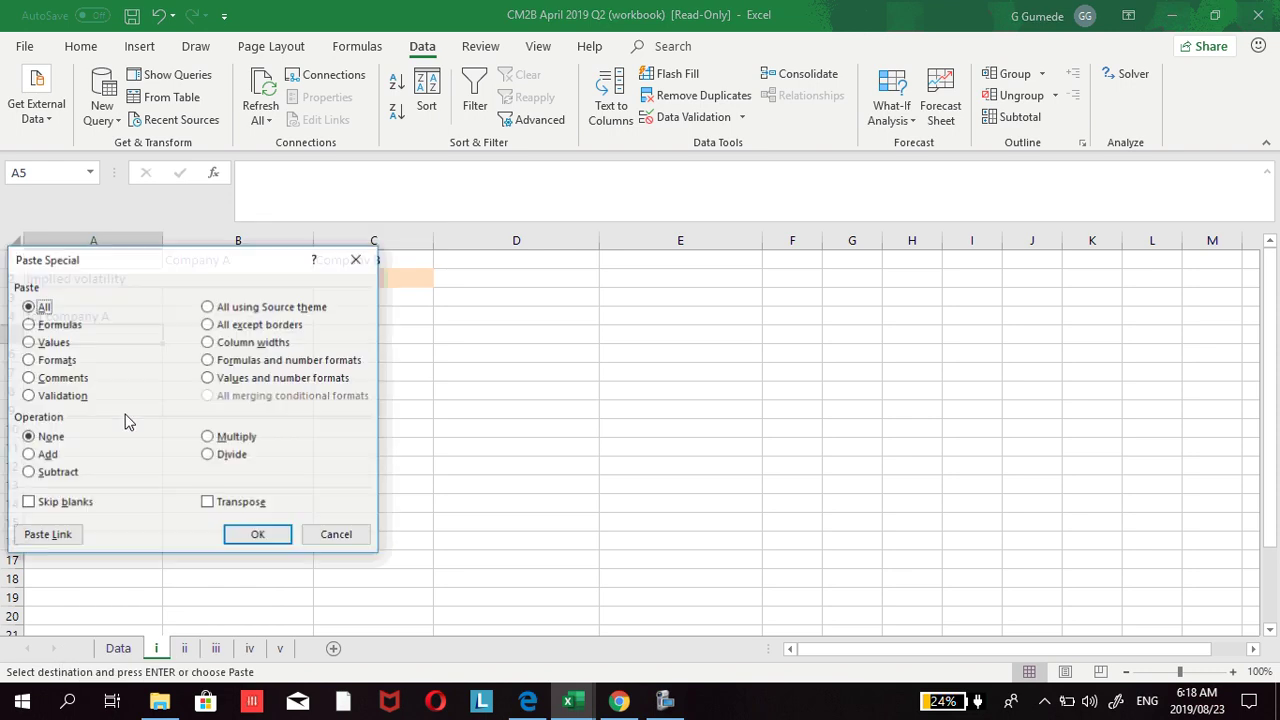
click(30, 327)
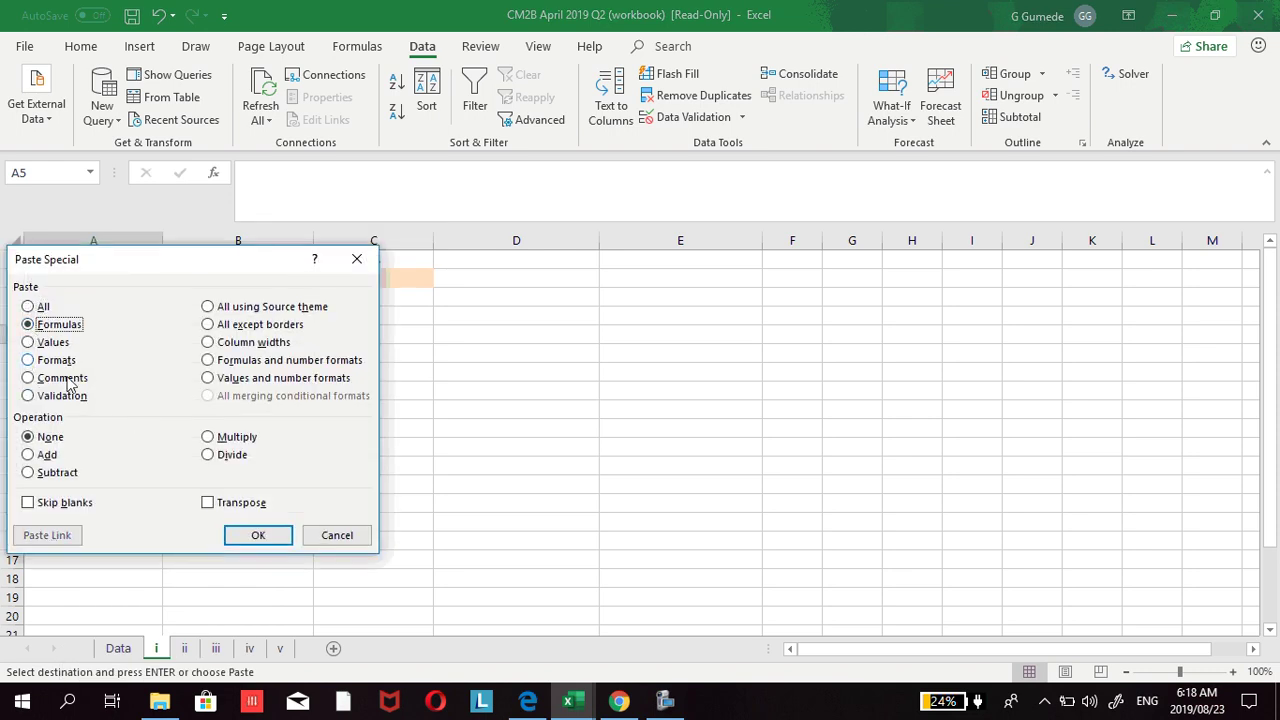
click(258, 535)
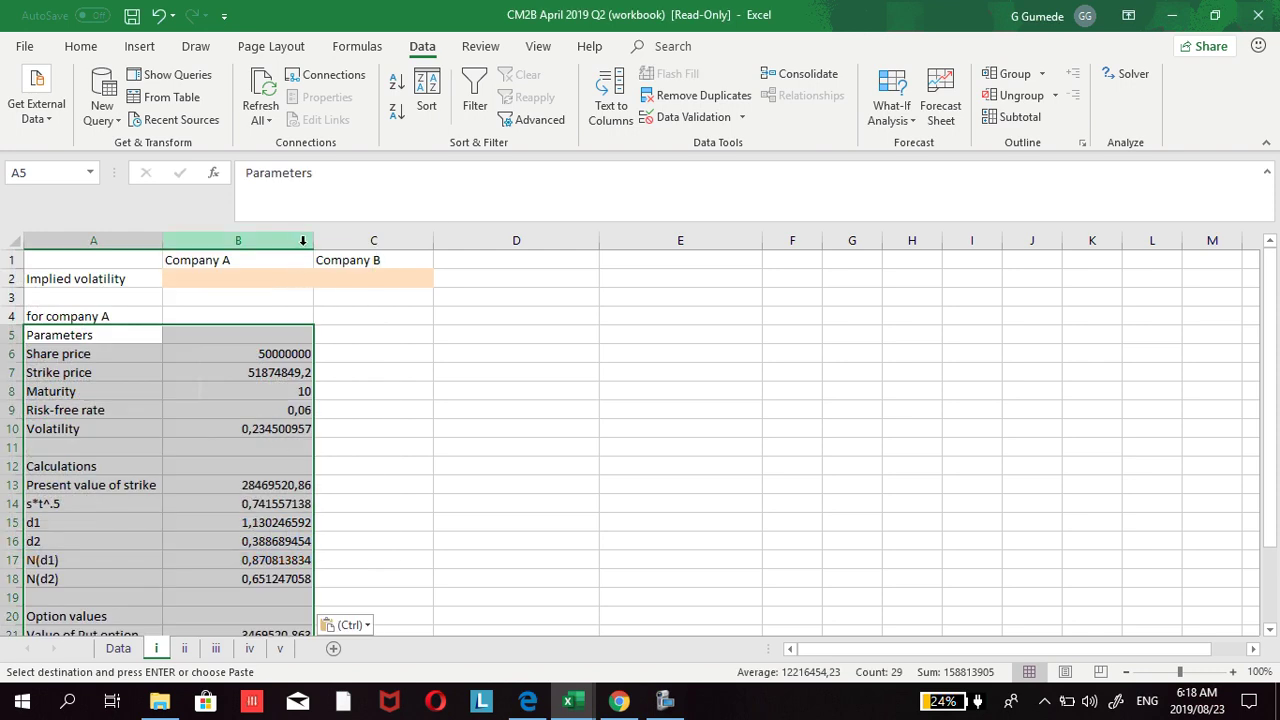
drag(309, 246, 328, 248)
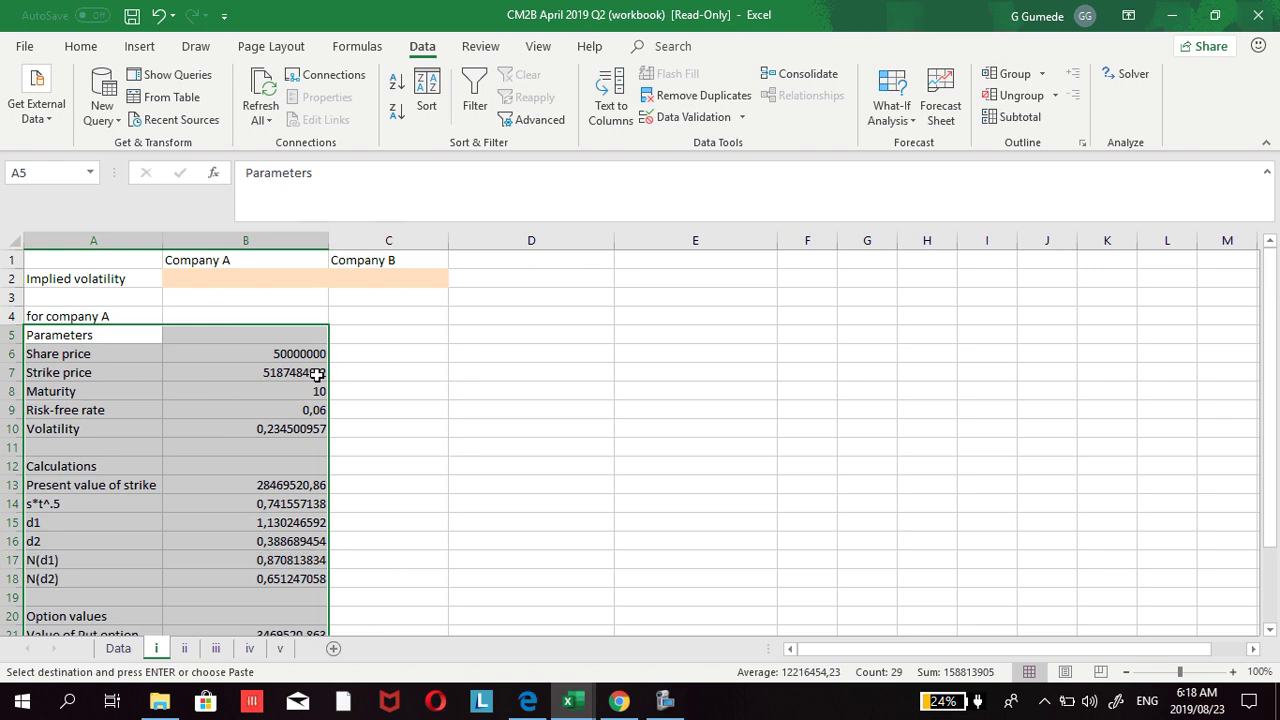
Step: Link Company A's implied volatility in B2 to the pasted volatility with the formula =B10
click(257, 280)
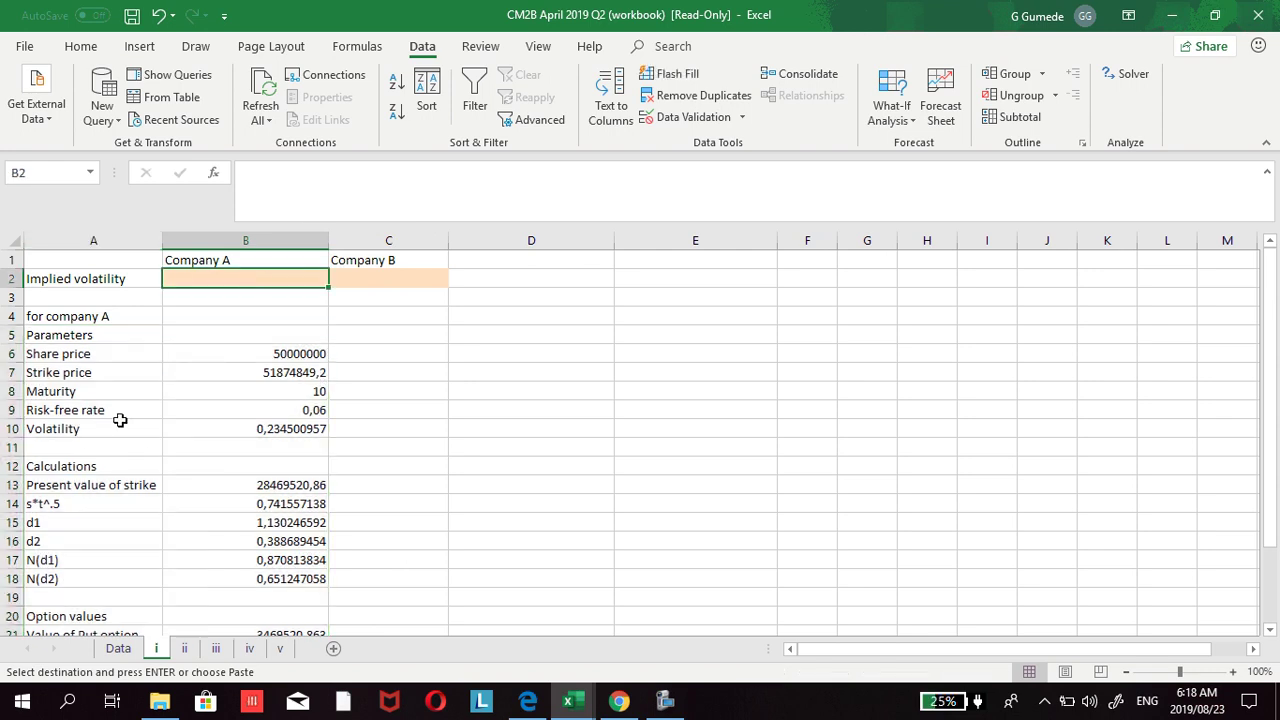
click(274, 428)
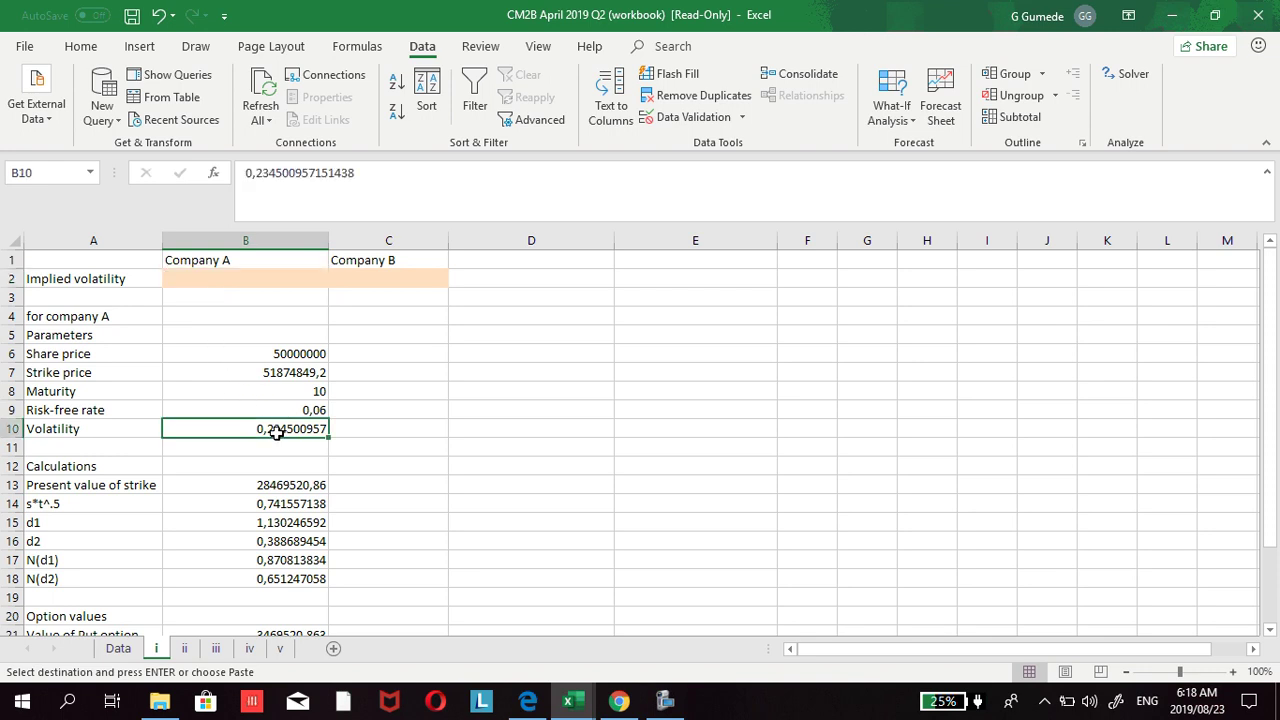
click(200, 285)
text(=)
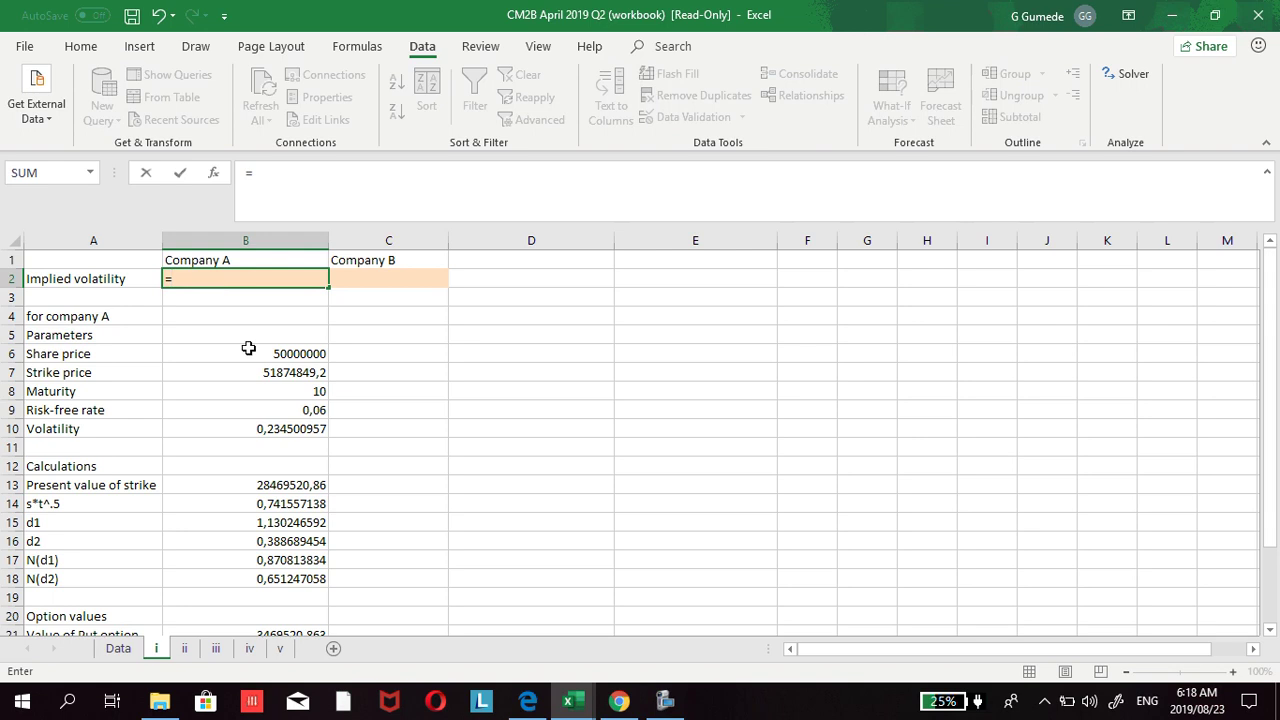
click(268, 428)
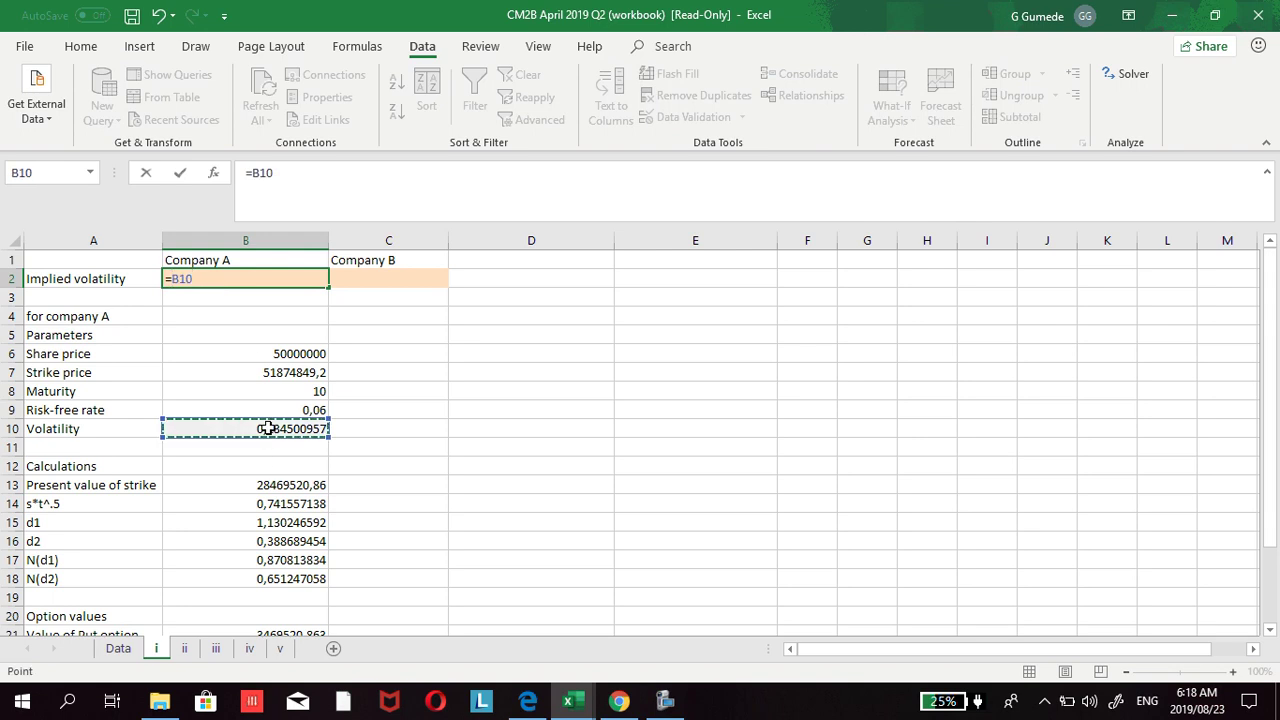
key(Return)
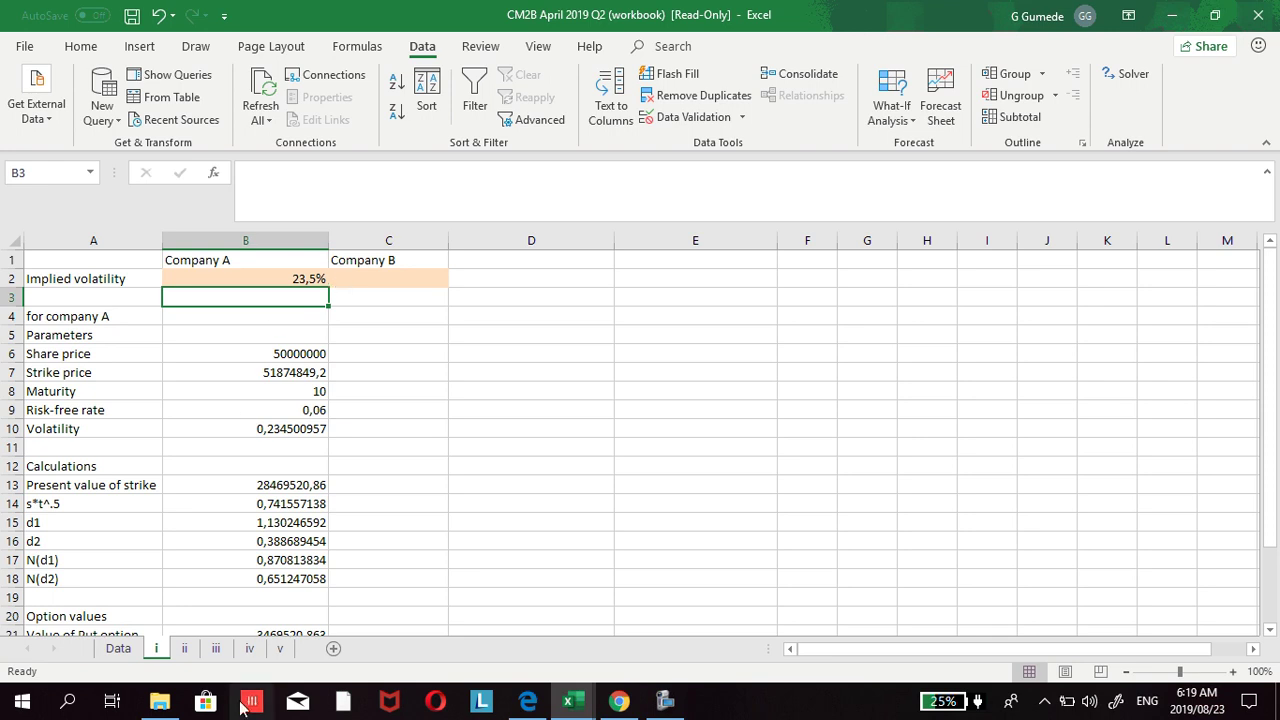
Step: Set the share price in F7 of the Data sheet's Black-Scholes calculator to Company B's total assets, 25000000
click(118, 650)
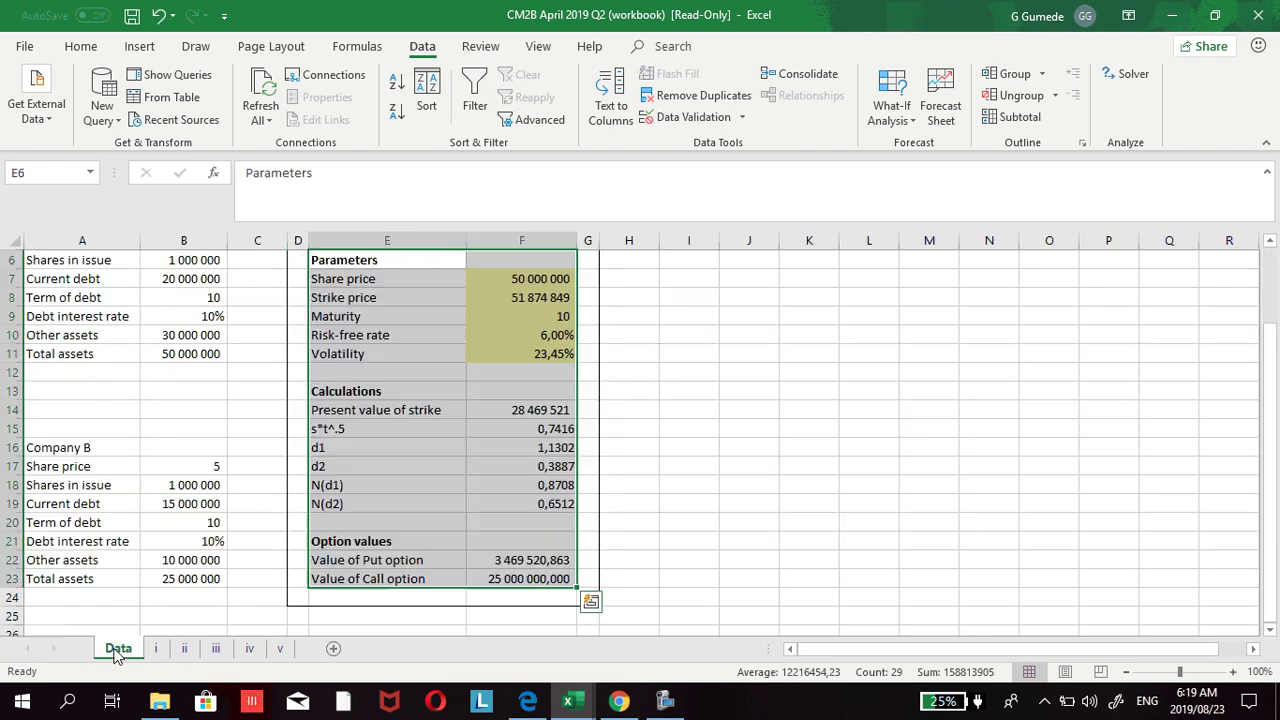
click(648, 488)
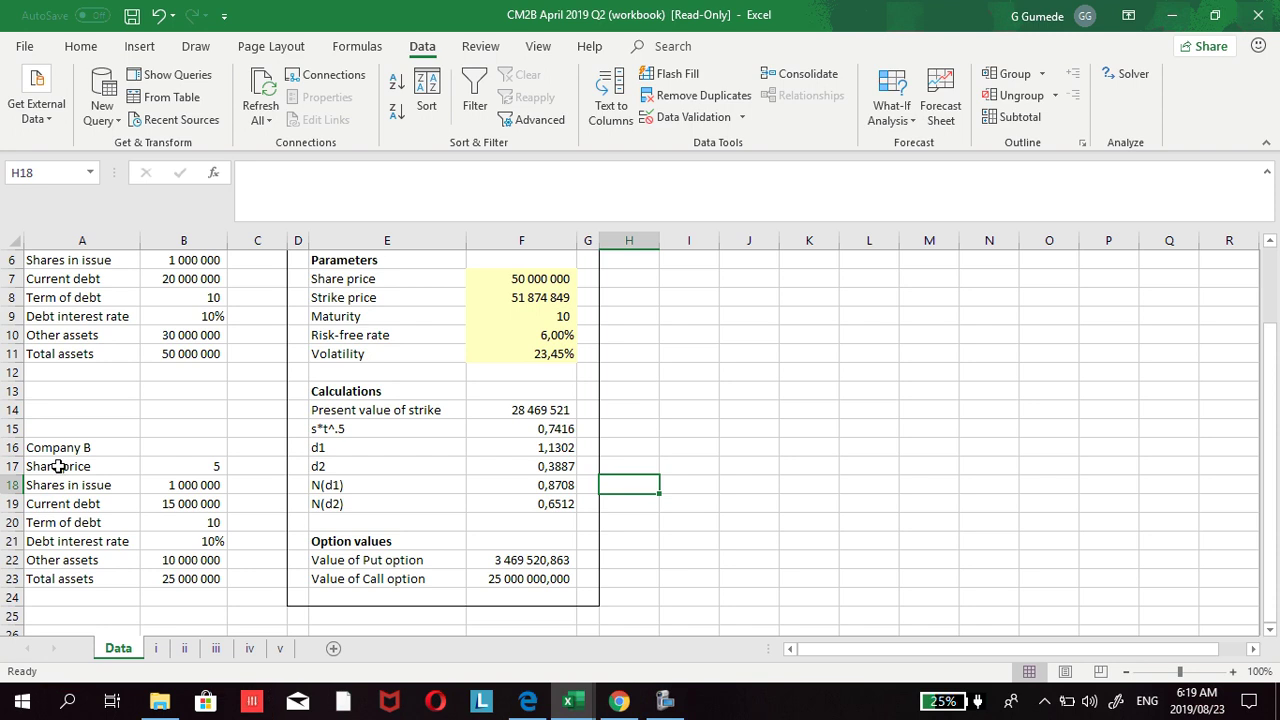
scroll(305, 520, up, 1)
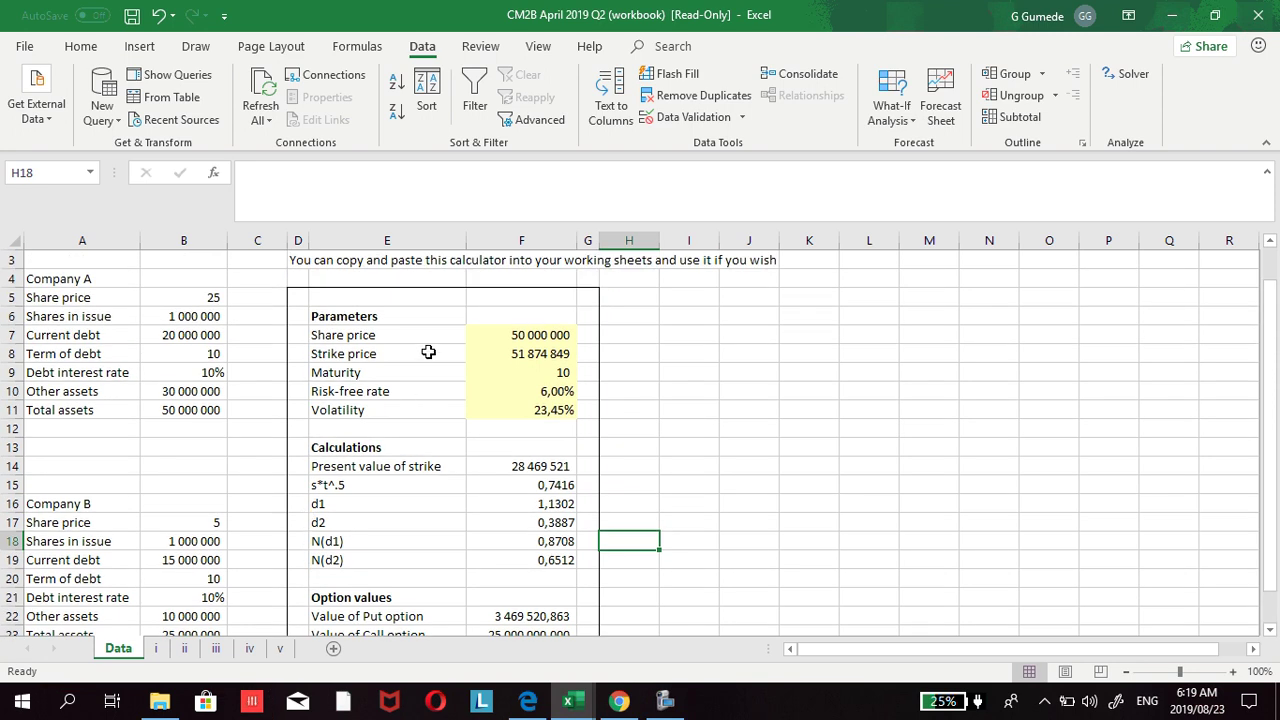
scroll(412, 360, down, 1)
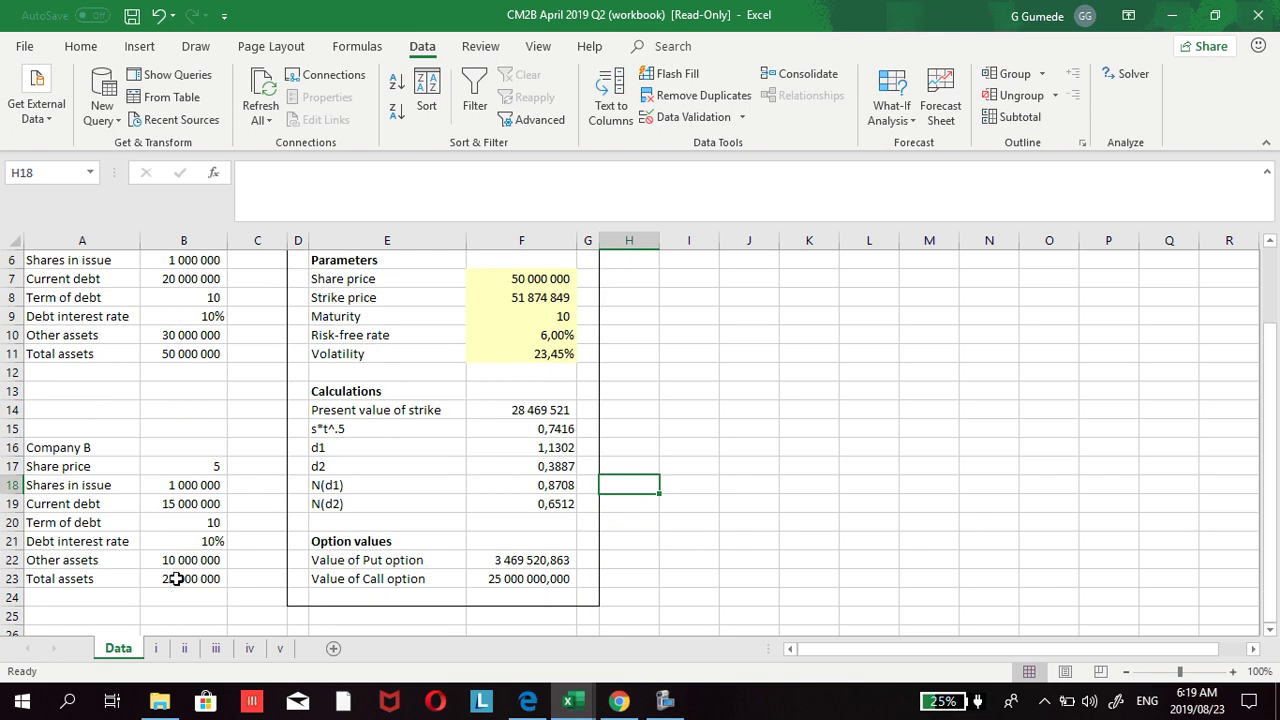
scroll(176, 558, up, 1)
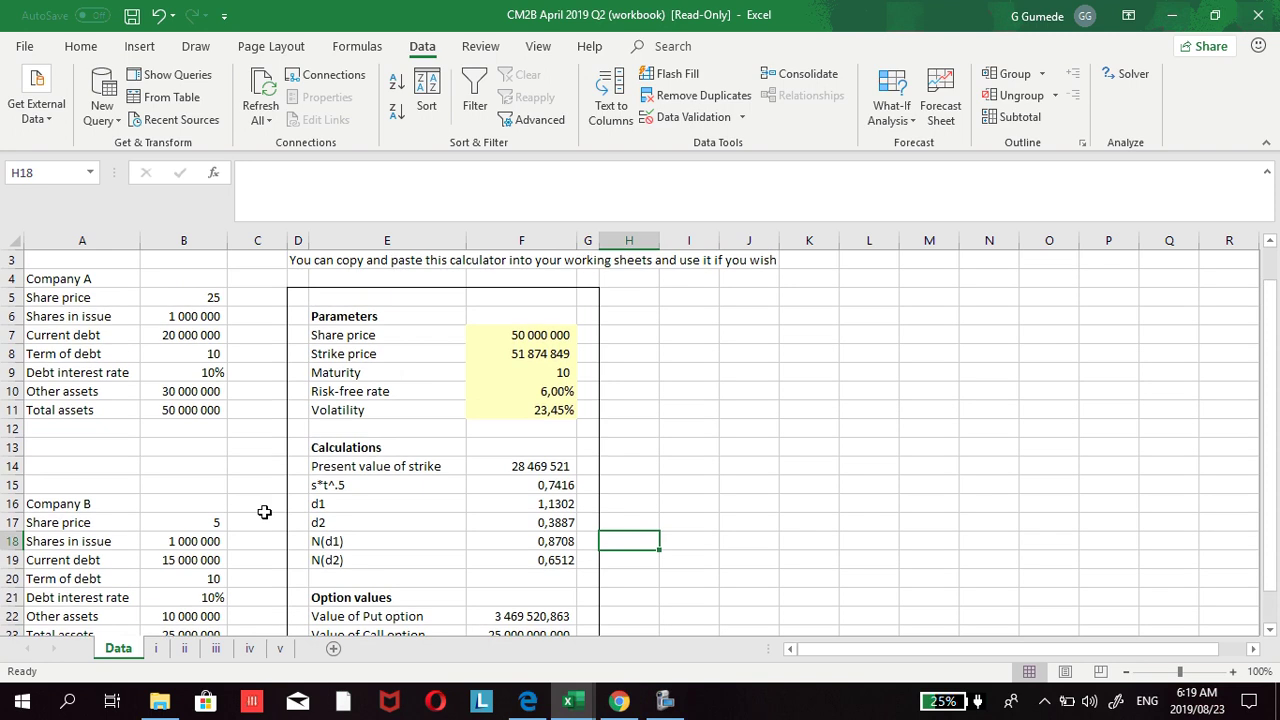
double_click(509, 336)
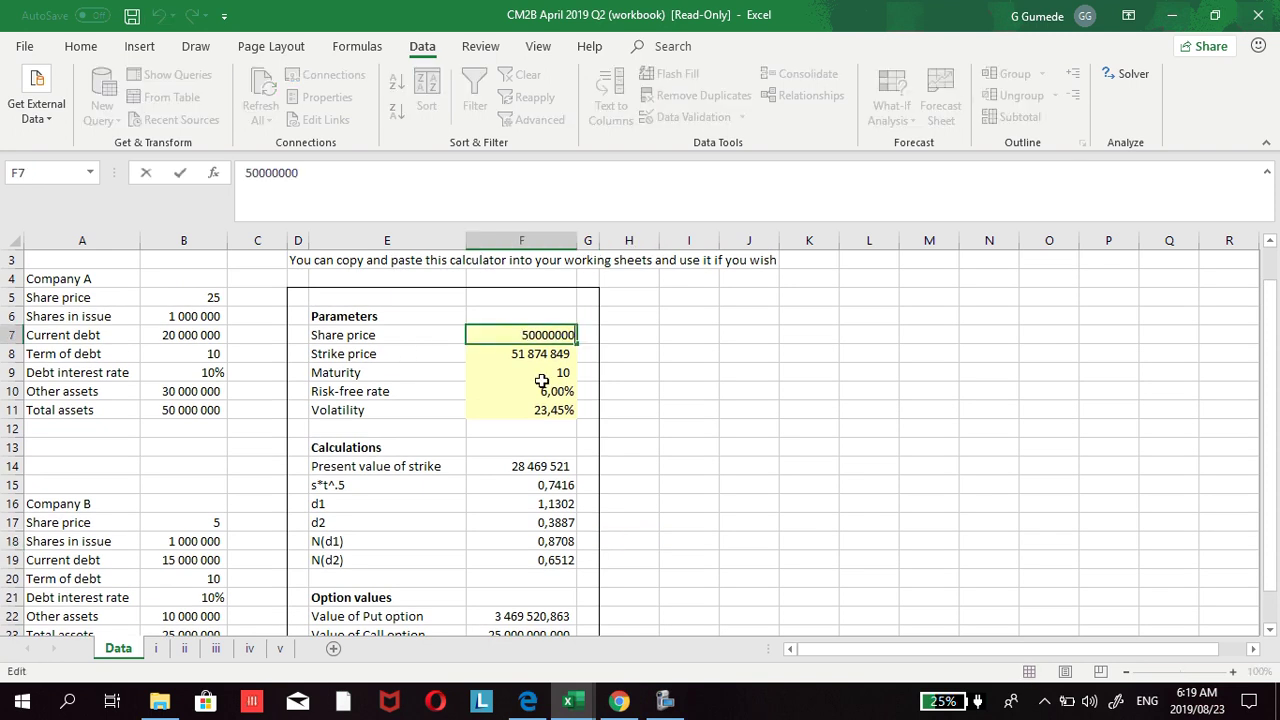
scroll(541, 380, down, 1)
scroll(541, 380, up, 1)
key(BackSpace)
key(BackSpace)
key(BackSpace)
key(BackSpace)
key(BackSpace)
key(BackSpace)
key(BackSpace)
key(BackSpace)
key(Return)
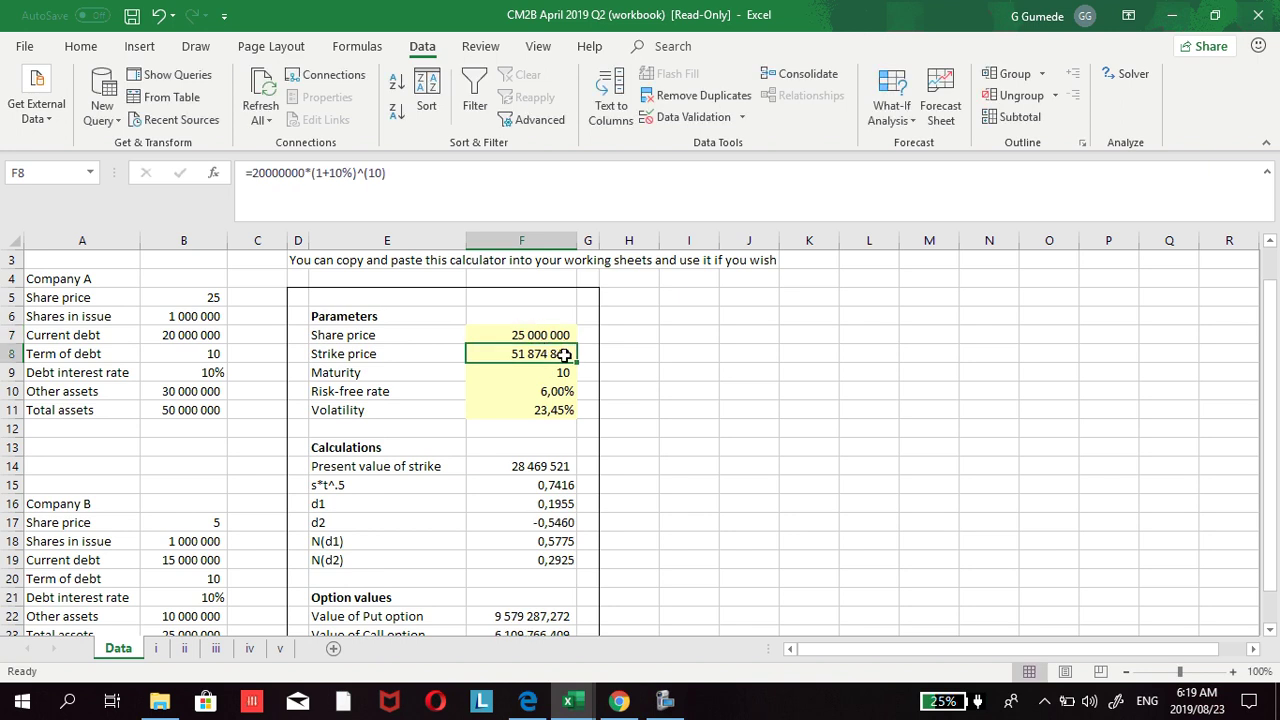
Step: Change the strike price formula in F8 to Company B's accumulated debt, =15000000*(1+10%)^(10)
double_click(564, 355)
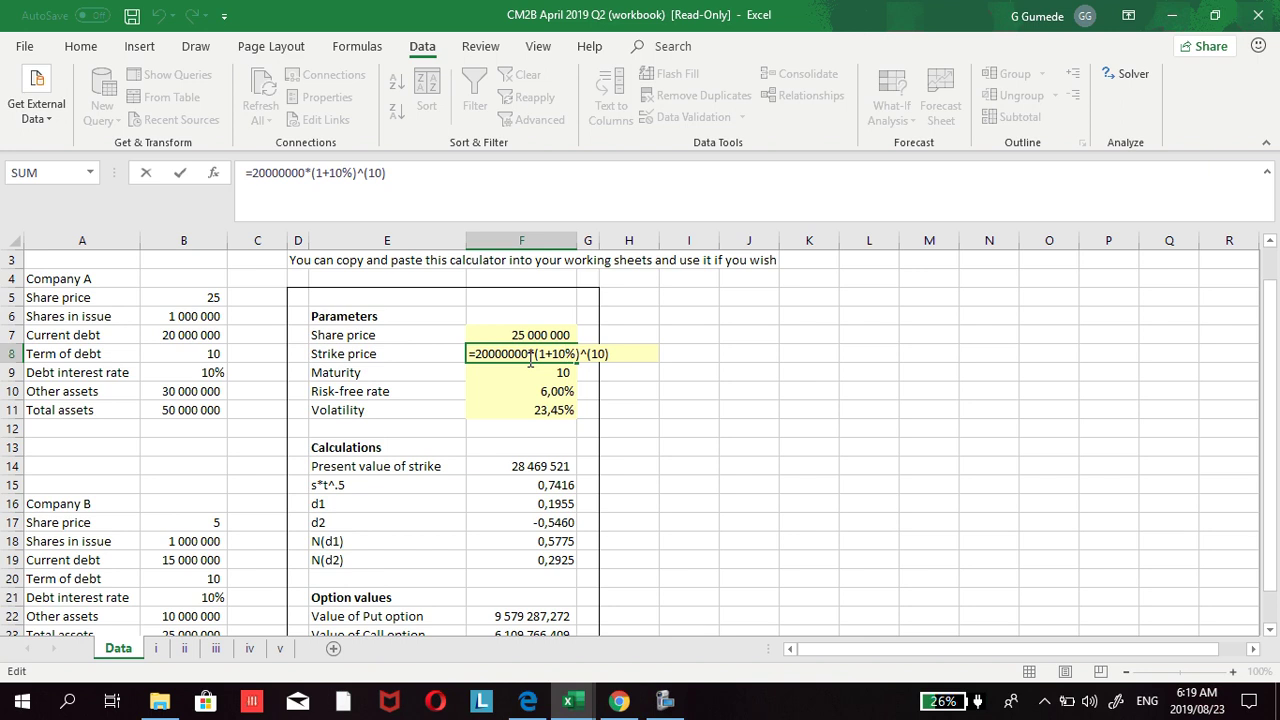
key(BackSpace)
key(BackSpace)
key(BackSpace)
key(BackSpace)
key(BackSpace)
key(BackSpace)
key(BackSpace)
key(BackSpace)
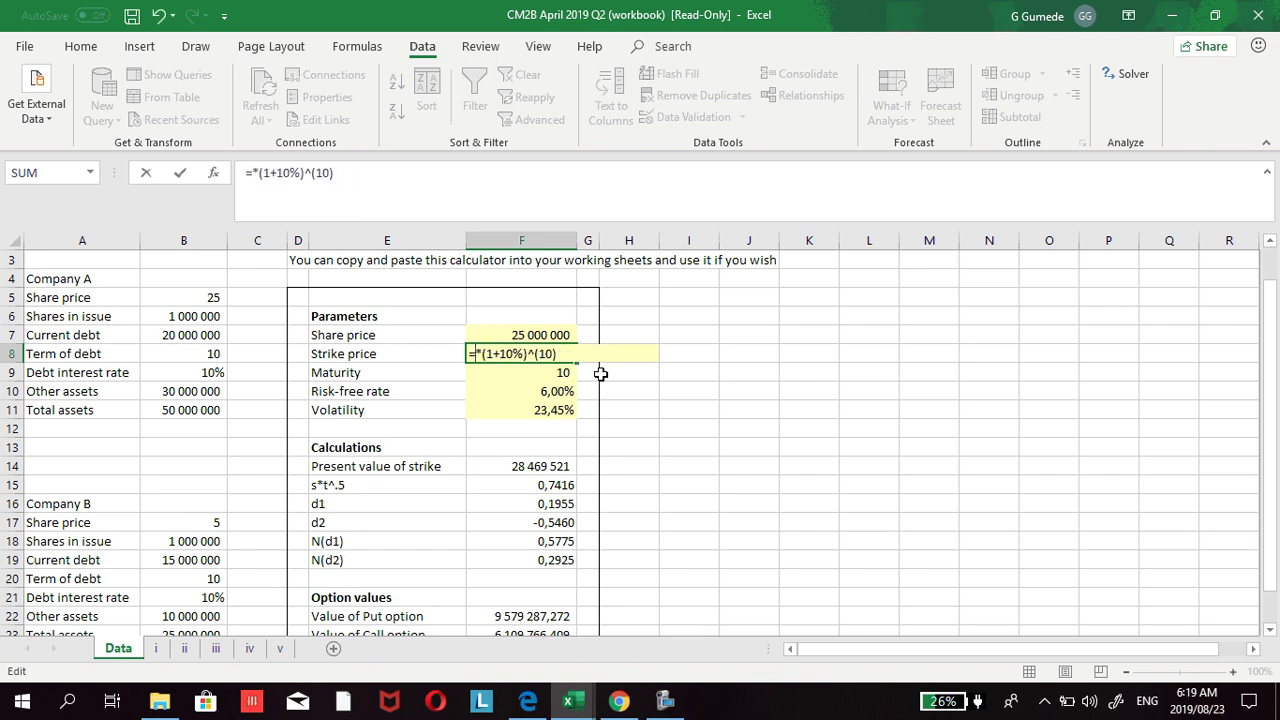
text(15)
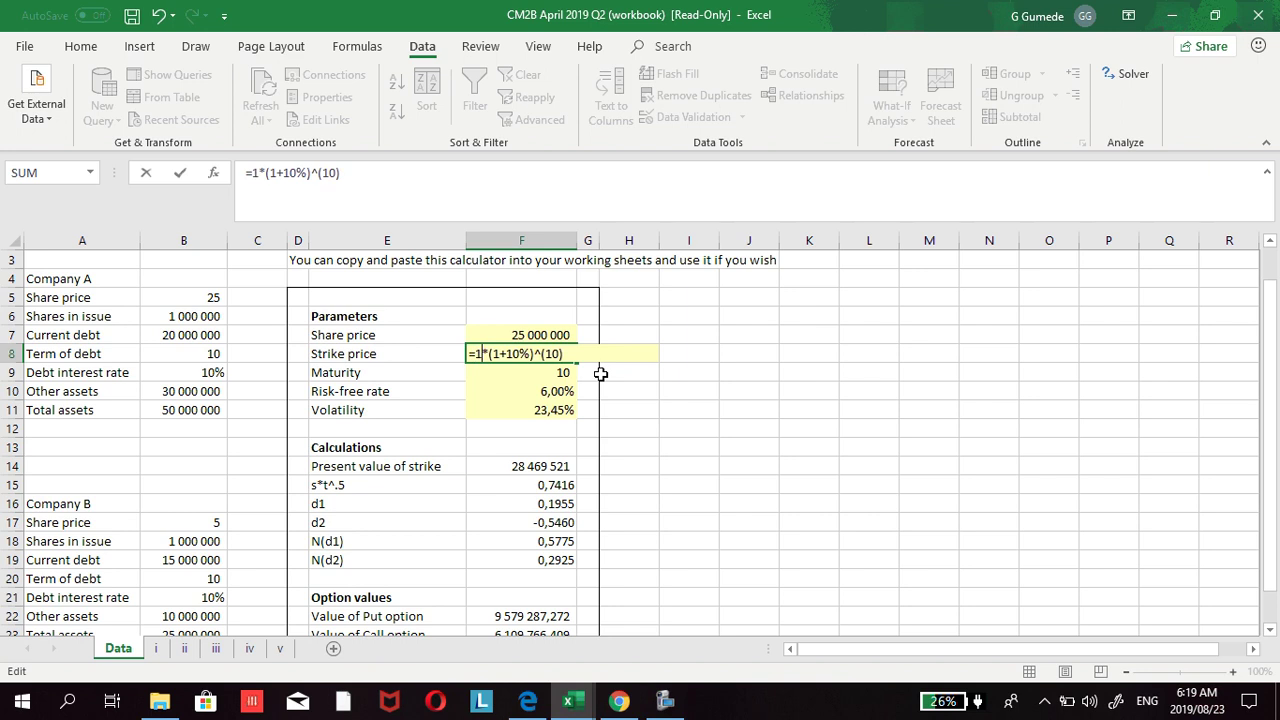
text(000000)
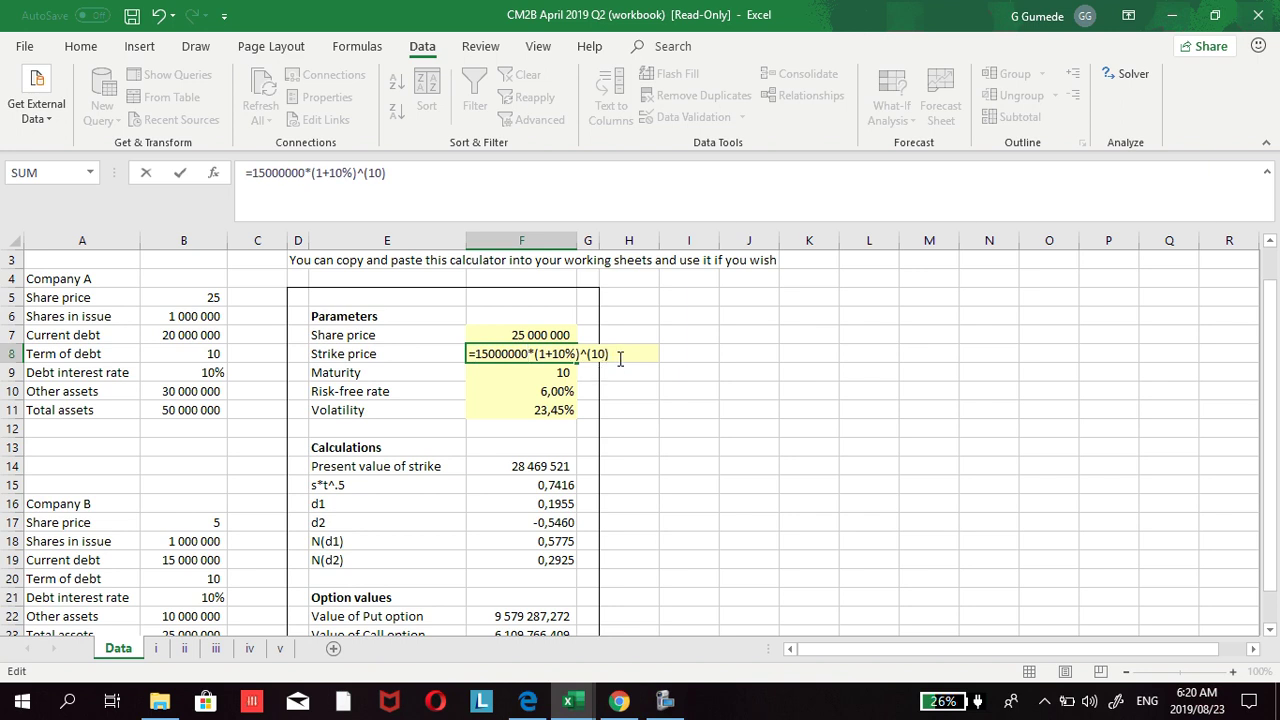
key(Return)
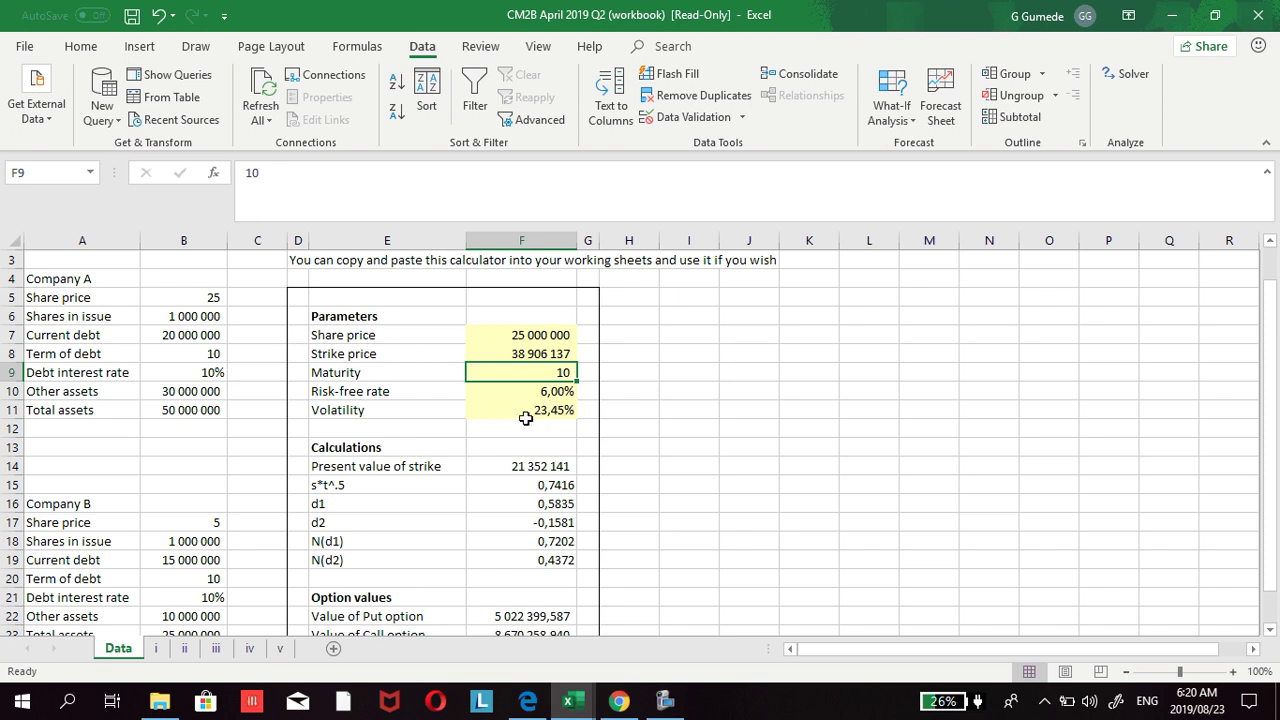
Step: Goal Seek the call option value in F23 to 5000000 by changing the volatility in F11, and keep the solution
scroll(536, 448, down, 2)
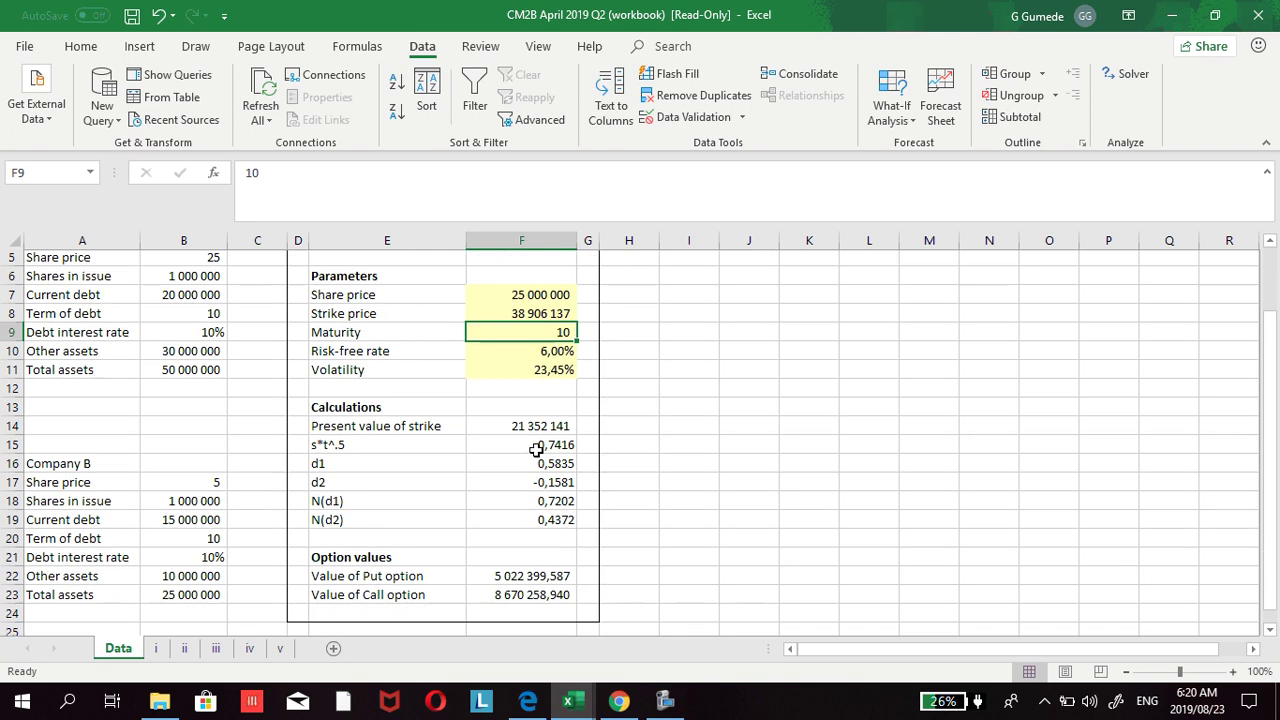
scroll(536, 451, up, 2)
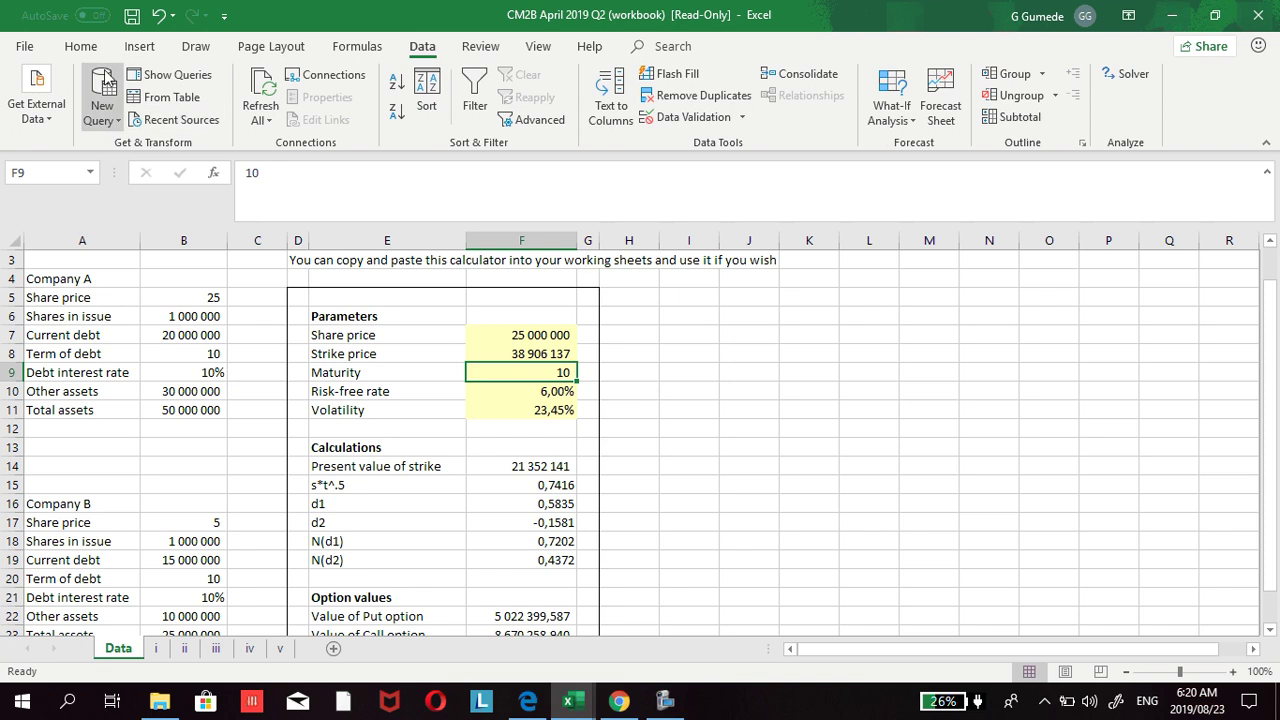
click(880, 90)
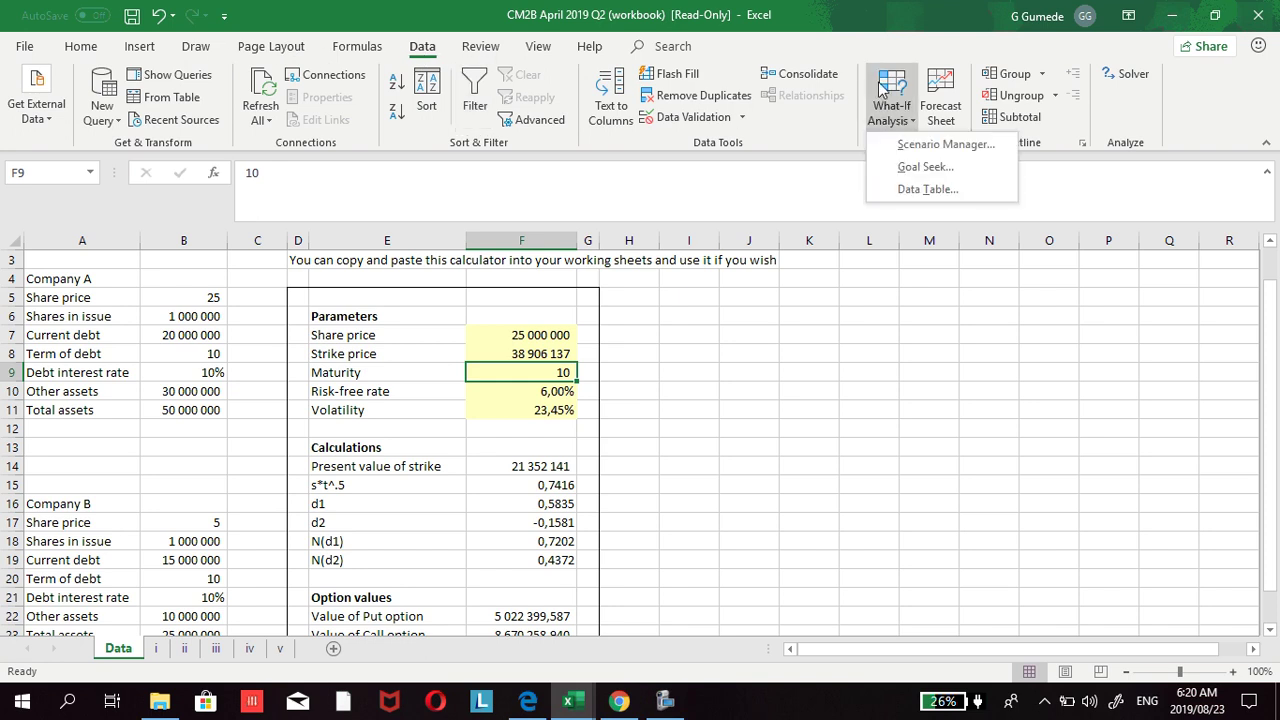
click(925, 168)
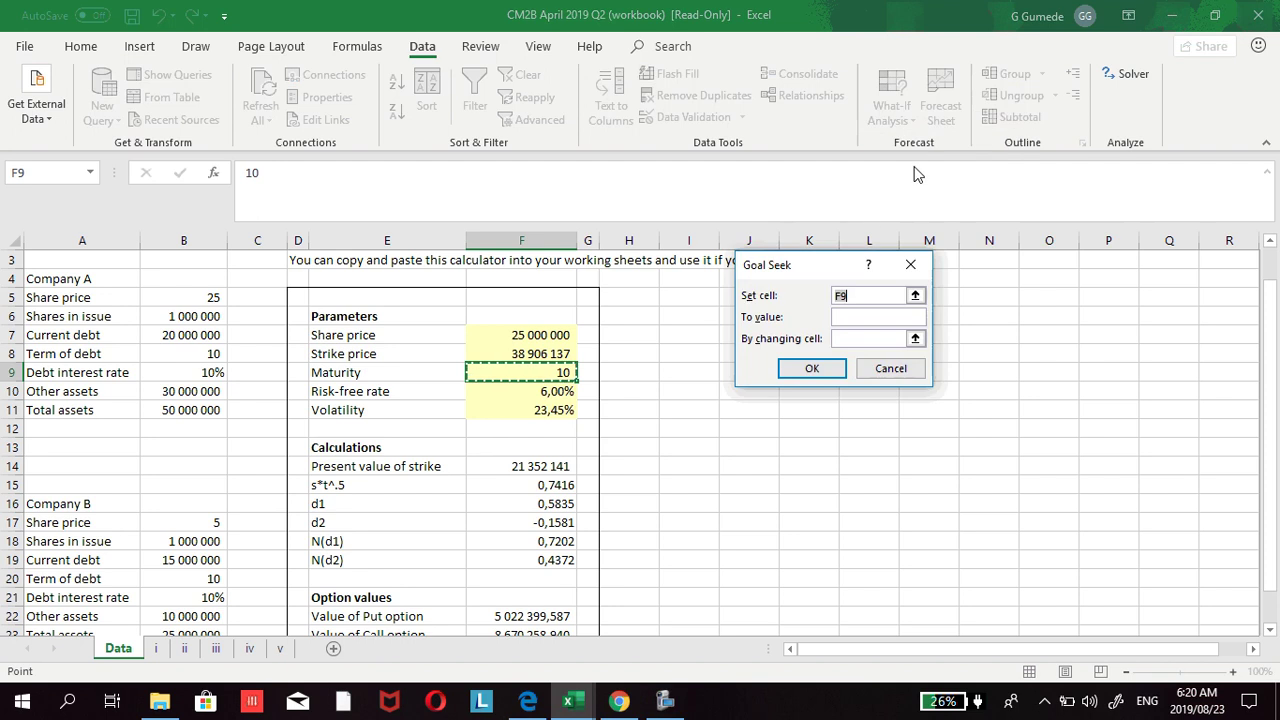
drag(790, 267, 802, 242)
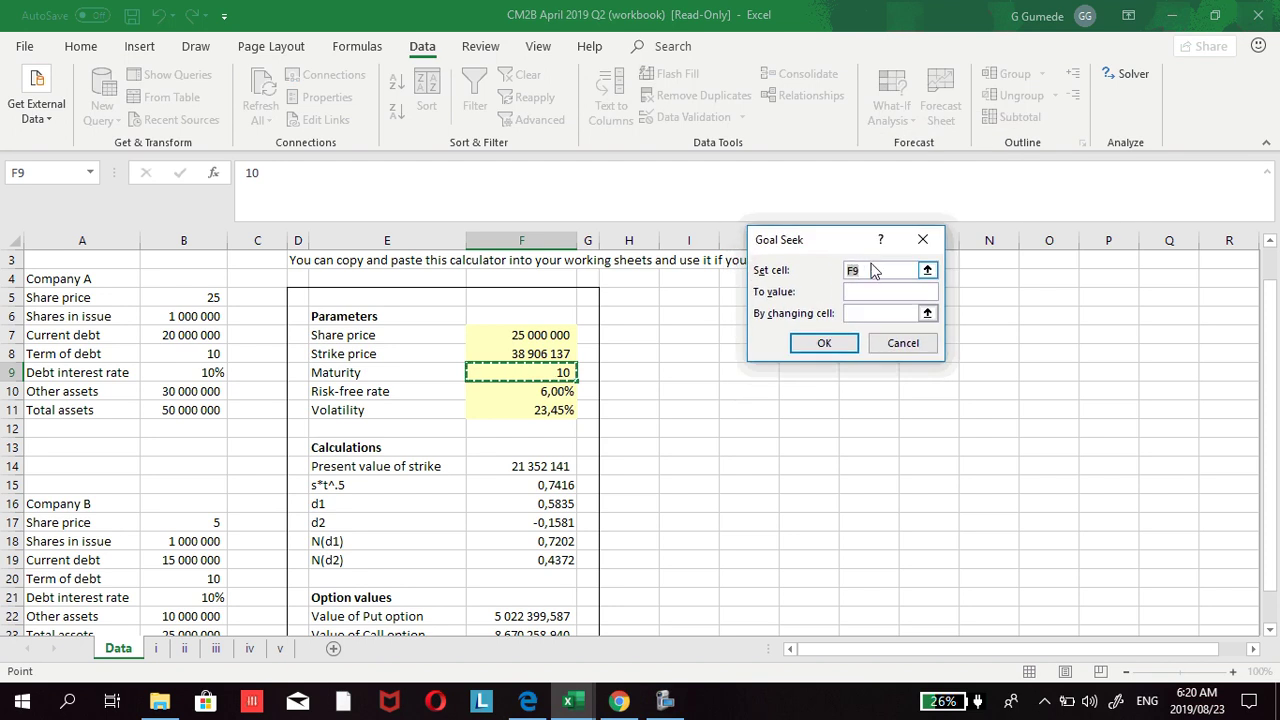
click(865, 274)
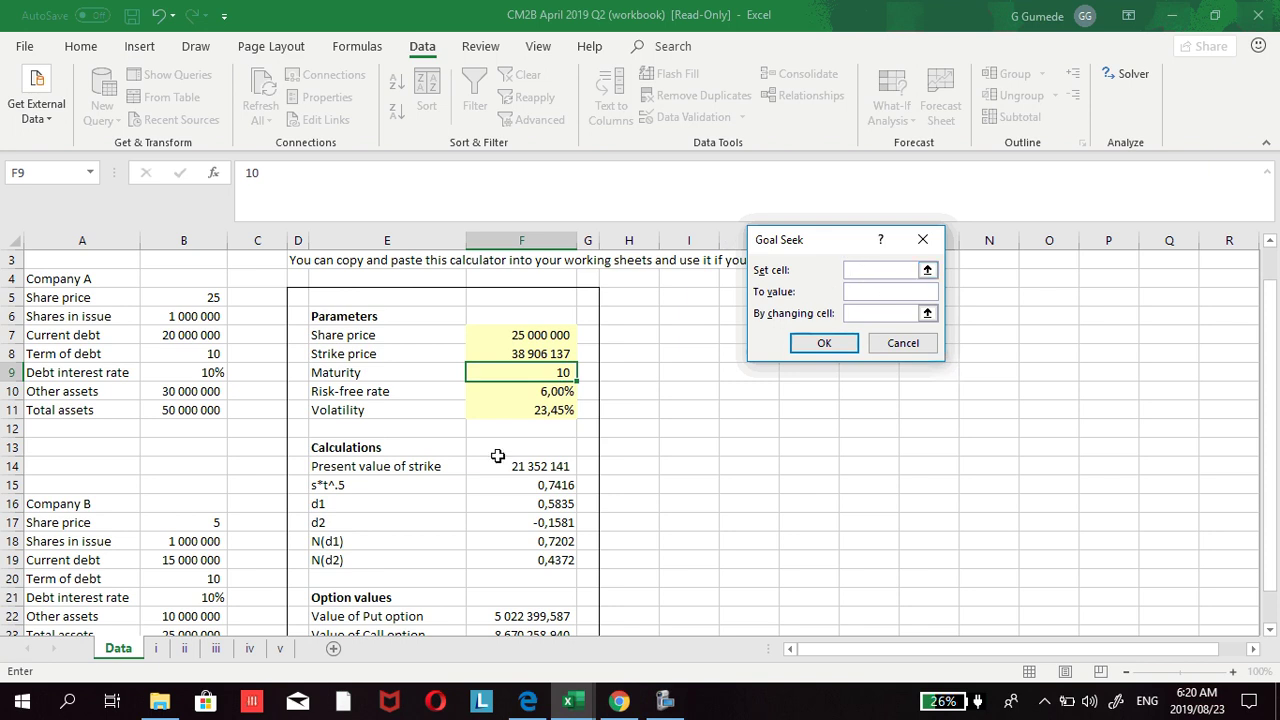
scroll(476, 470, down, 1)
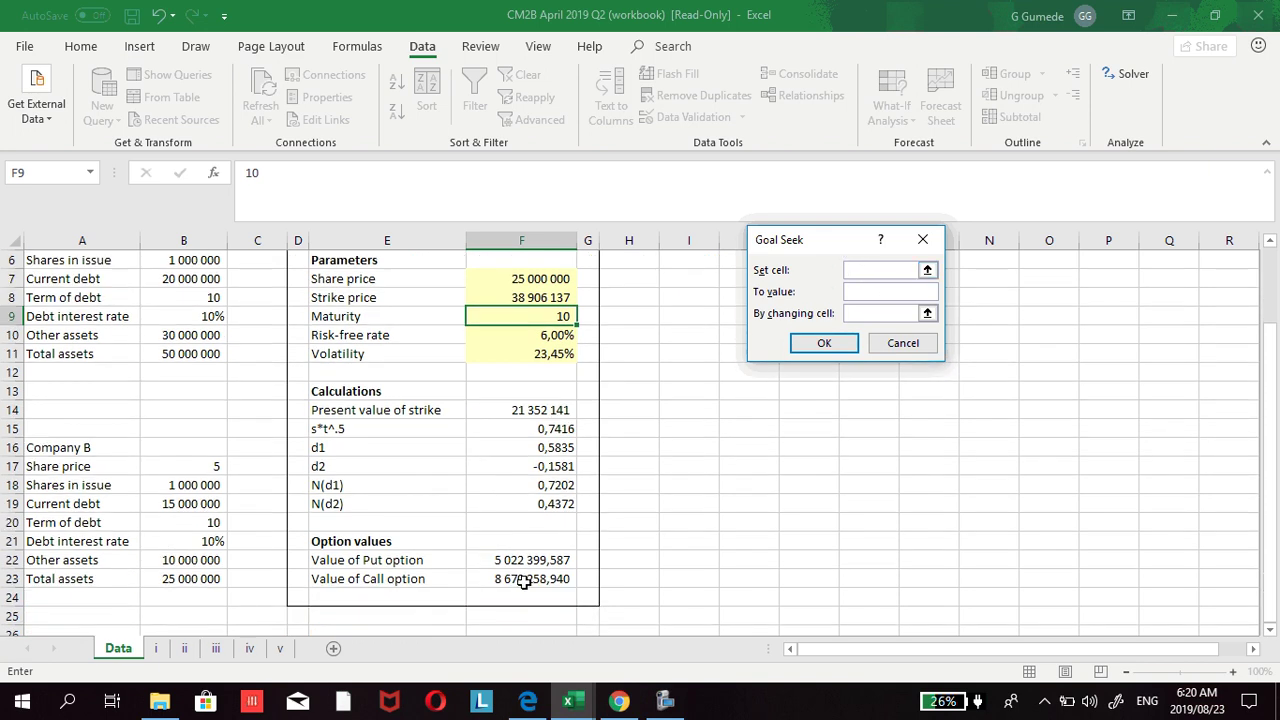
click(520, 577)
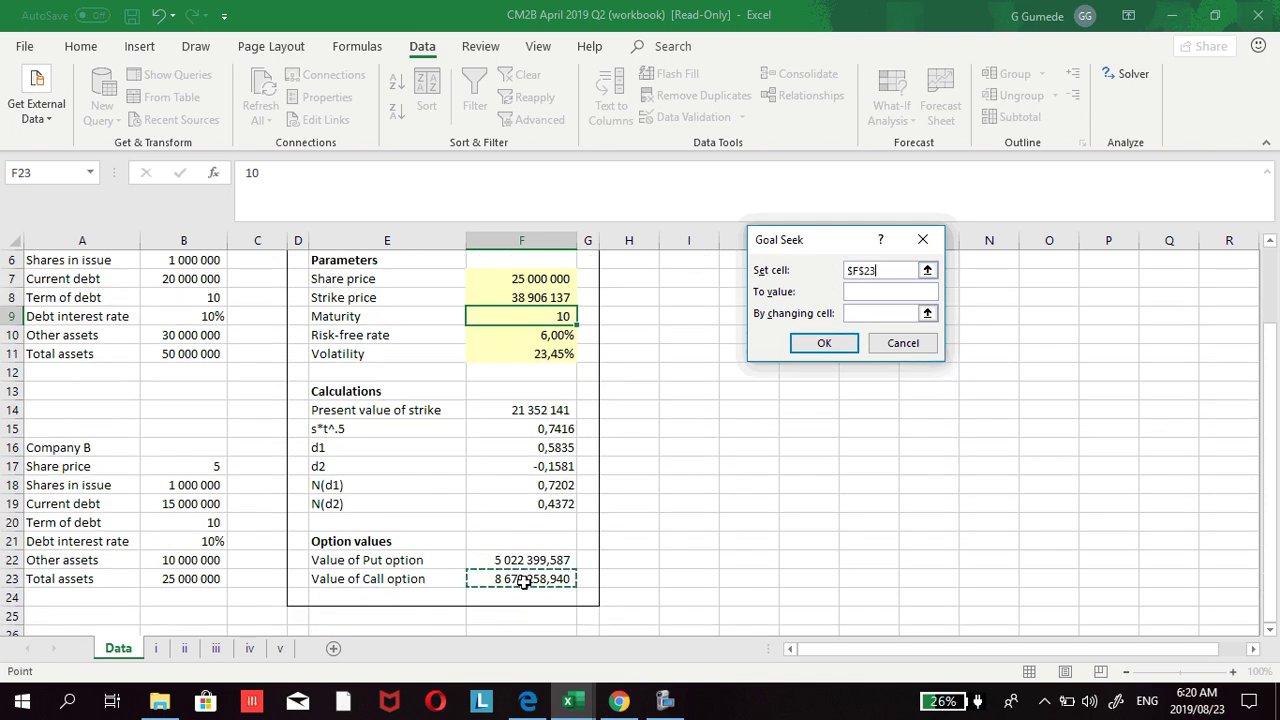
click(865, 292)
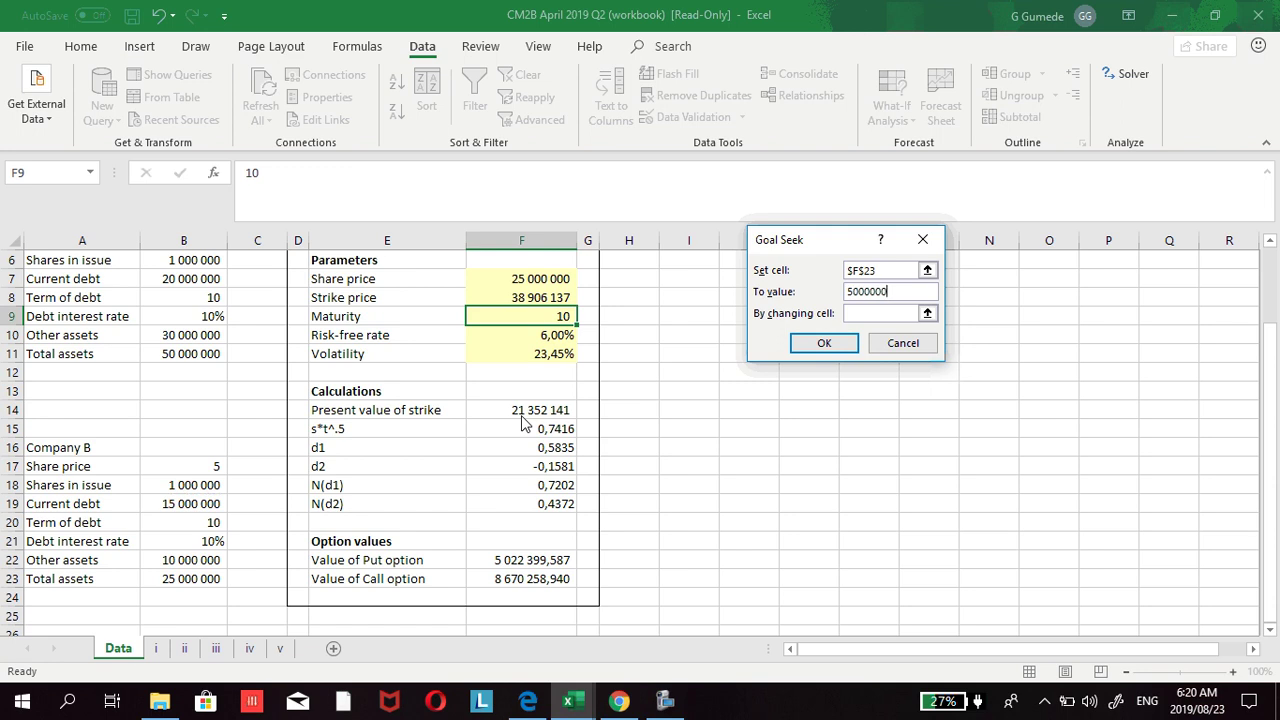
click(858, 311)
click(487, 354)
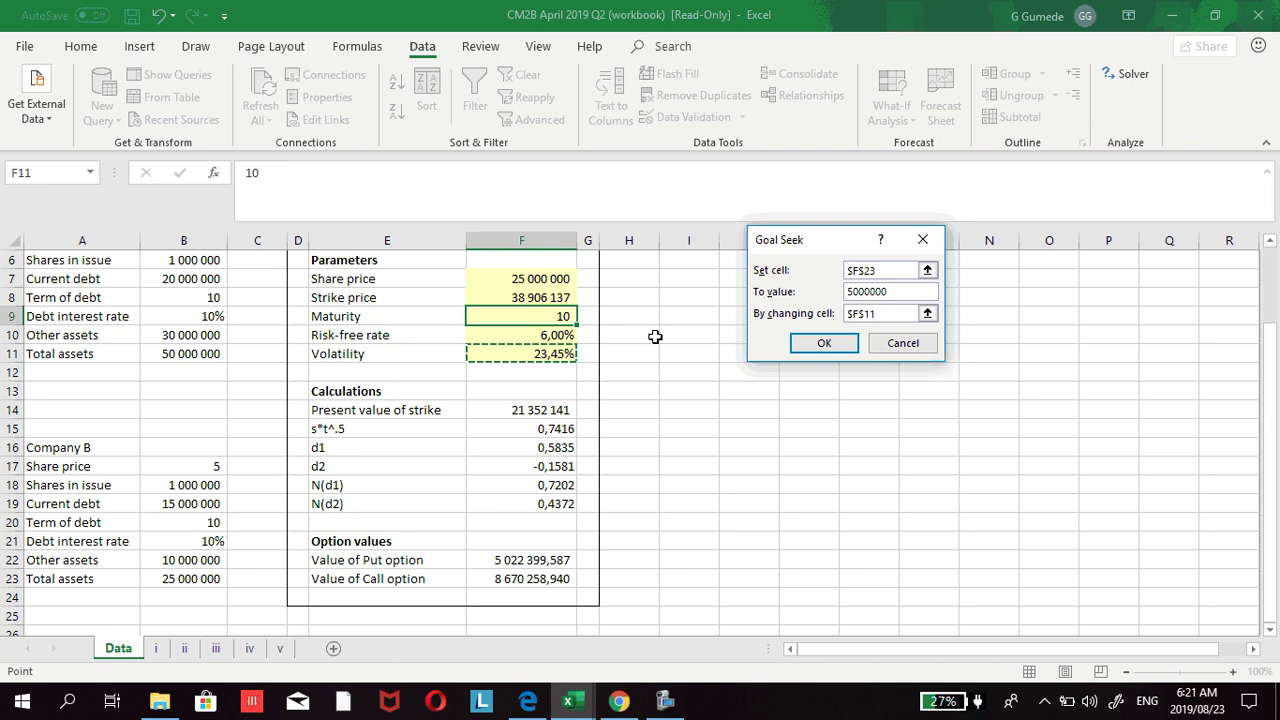
click(818, 343)
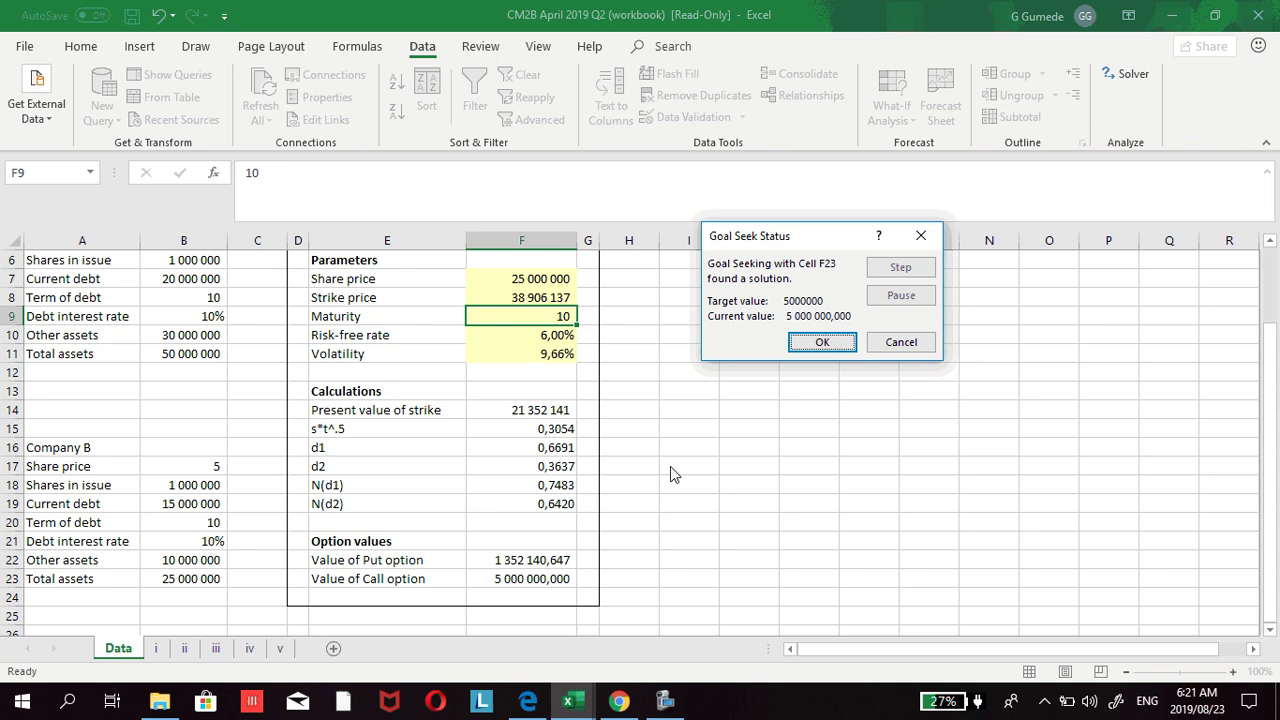
click(822, 342)
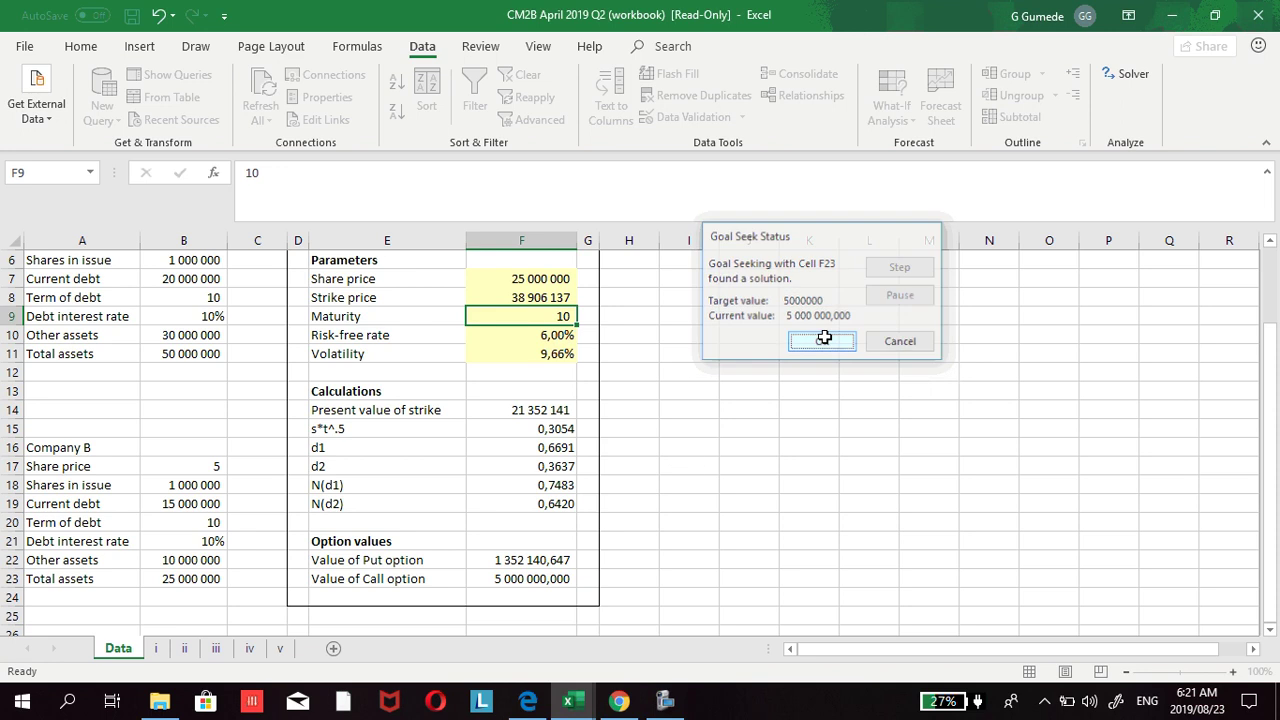
Step: Apply the Bad cell style, light red fill with dark red text, to the Company A calculator block starting at A4 on sheet i
click(163, 651)
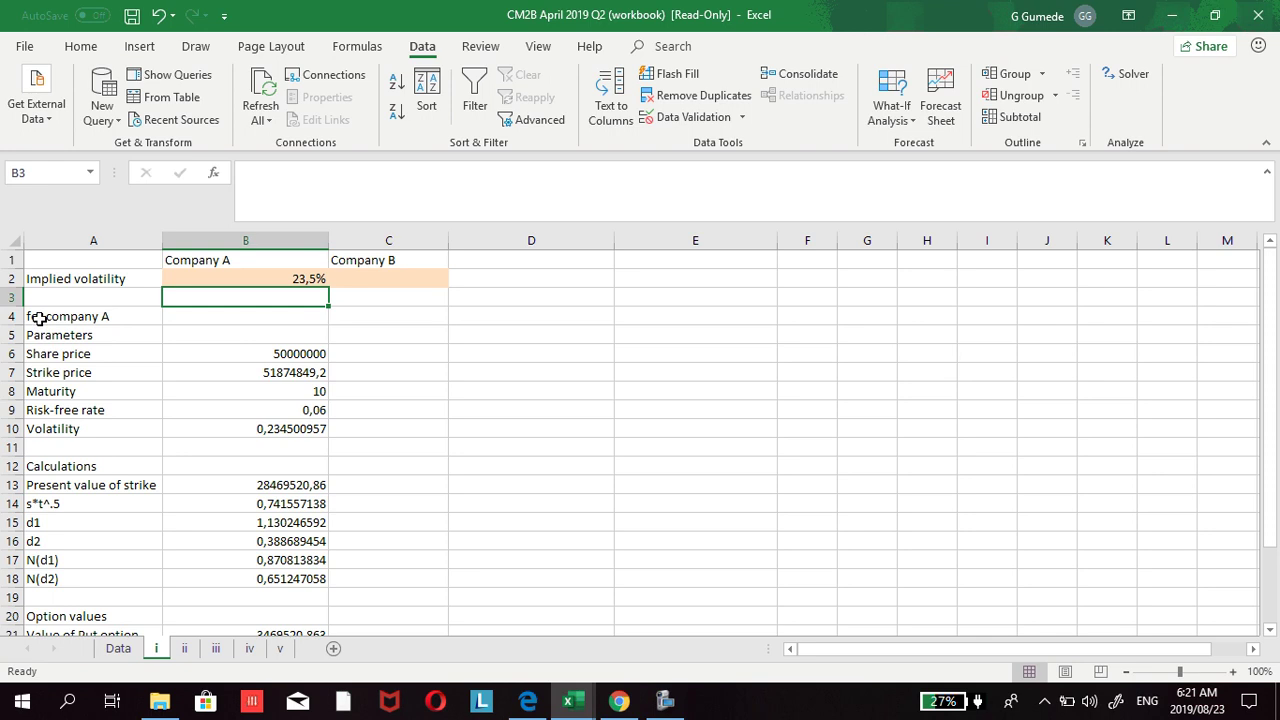
drag(57, 316, 249, 541)
scroll(383, 414, up, 2)
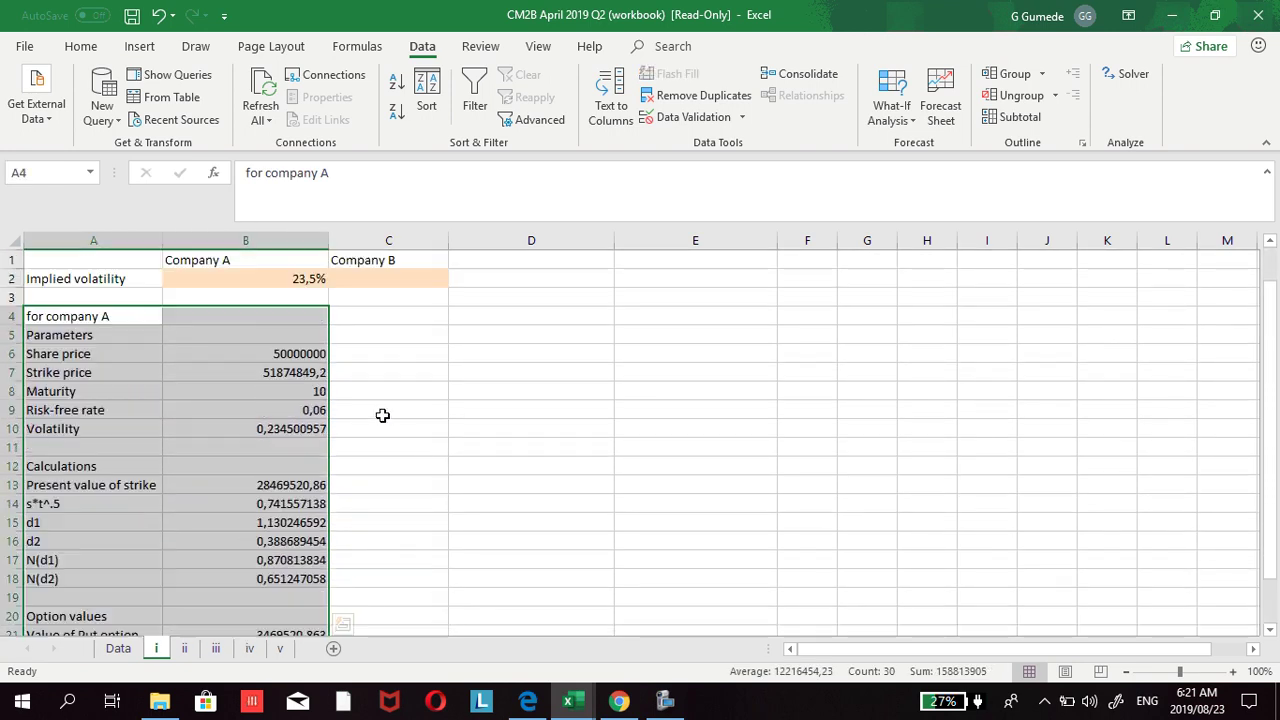
click(78, 52)
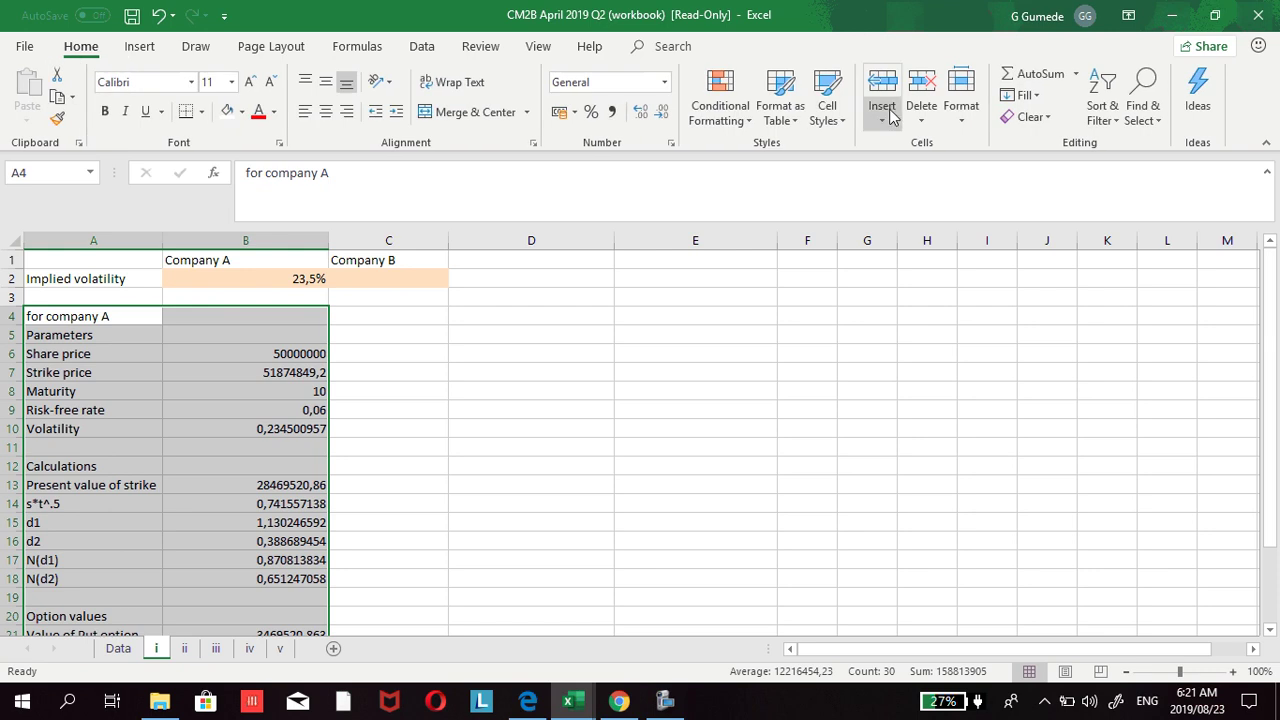
click(836, 118)
click(832, 164)
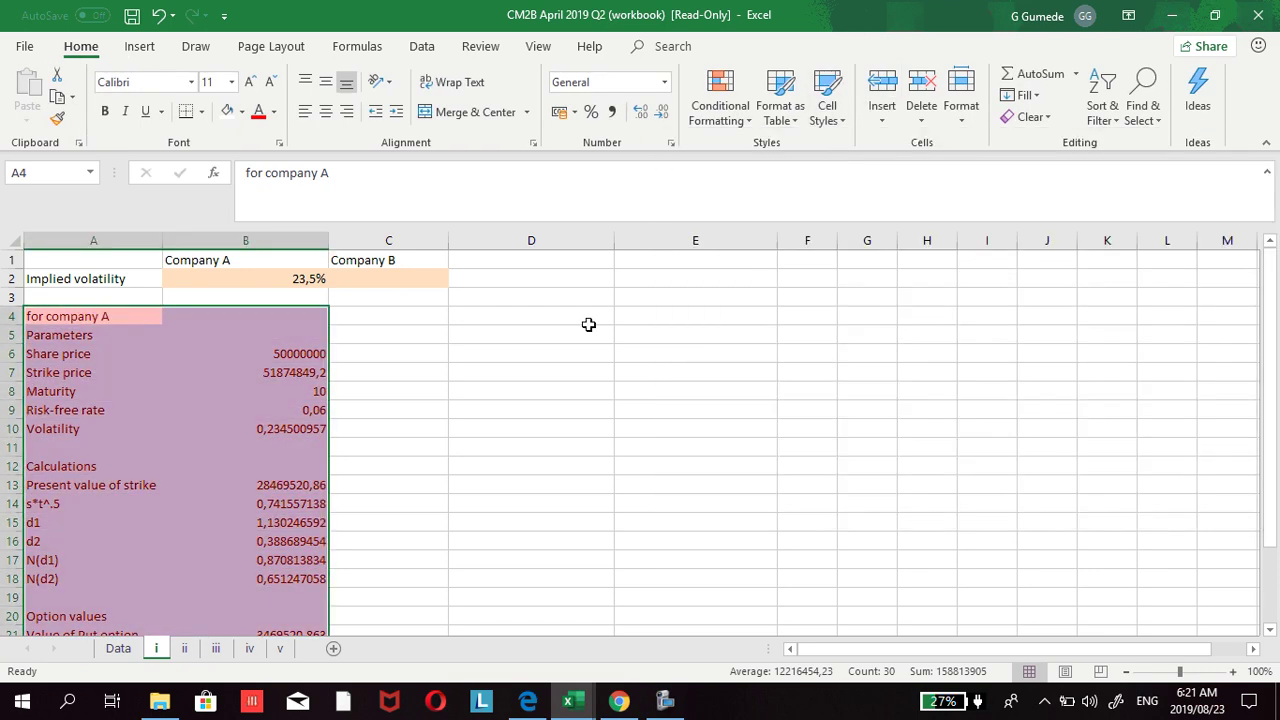
click(484, 356)
Step: Label cell C4 on sheet i "COMPANY B" beside the Company A calculator block
click(358, 314)
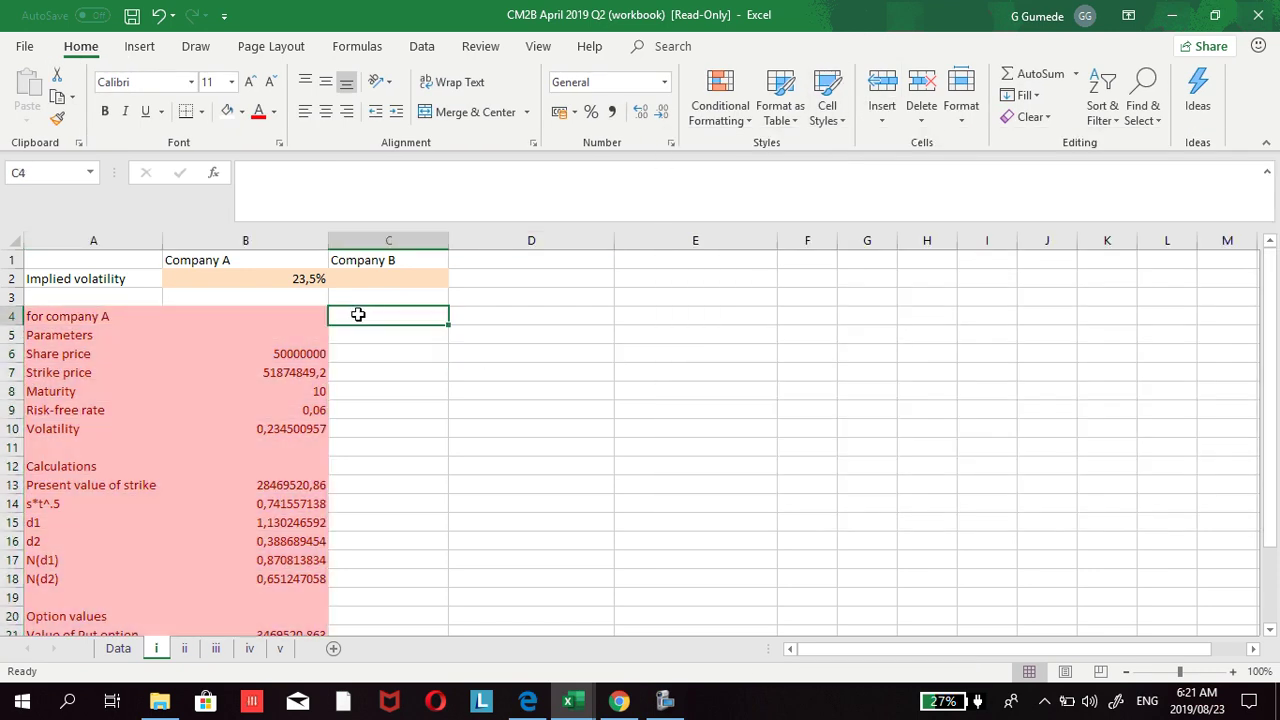
text(COMPANY B)
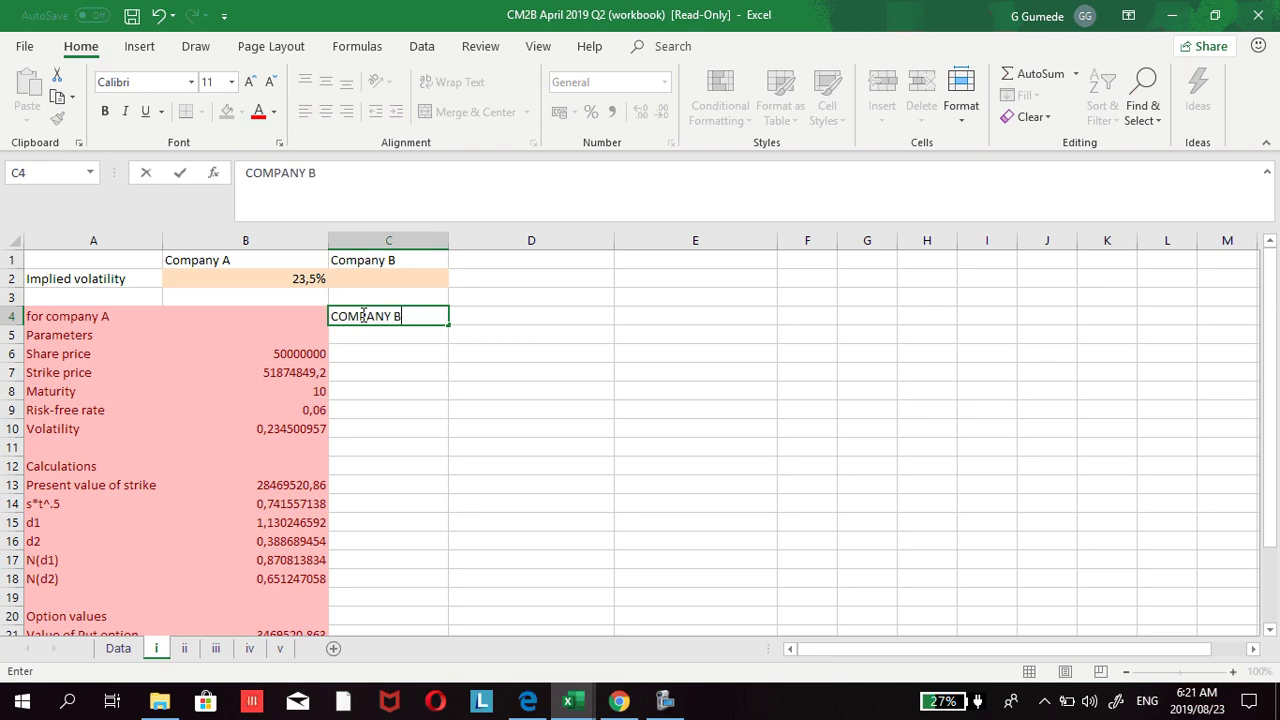
key(Return)
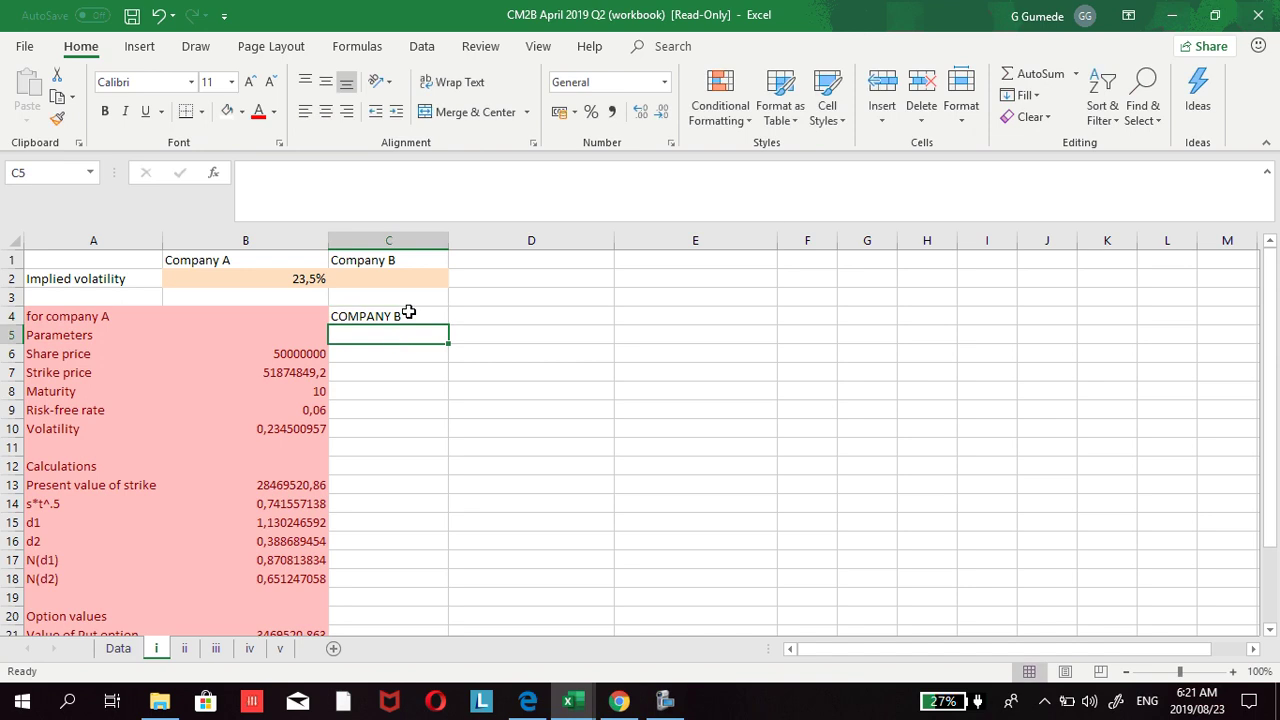
Step: Copy Company B's calculator parameters, calculations and option values in E6:F23 of the Data sheet
click(118, 648)
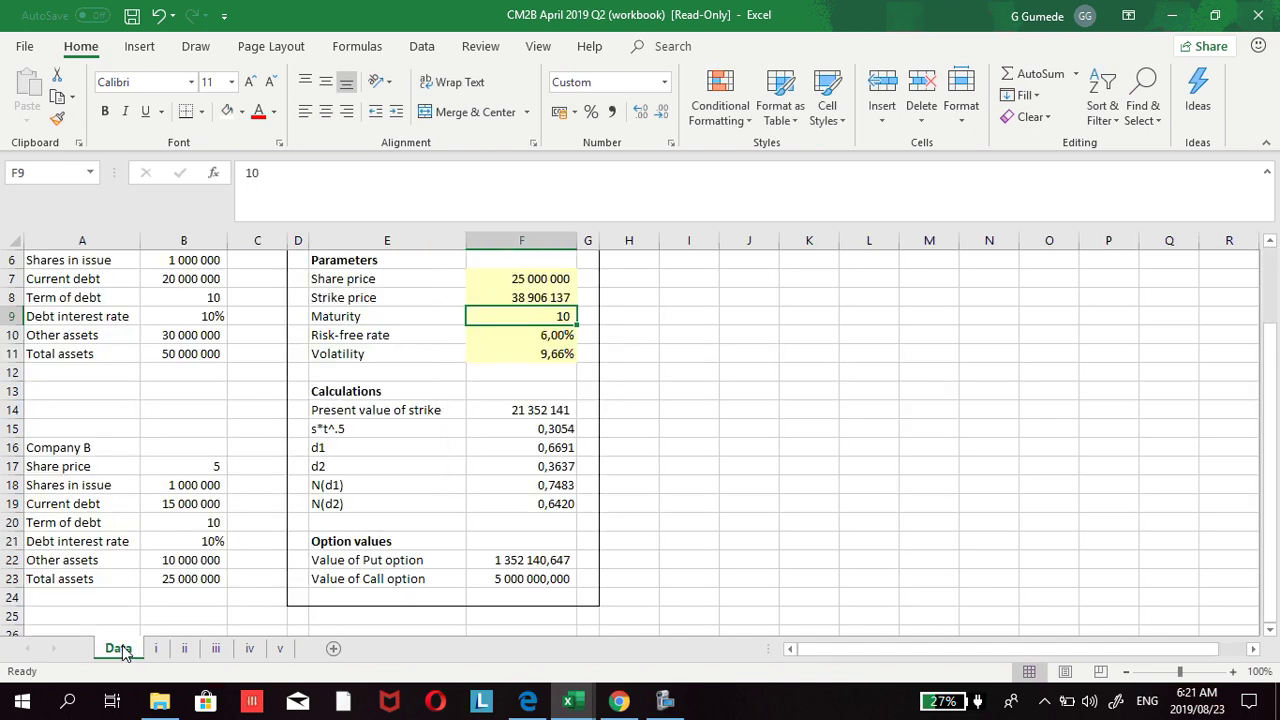
scroll(527, 573, up, 2)
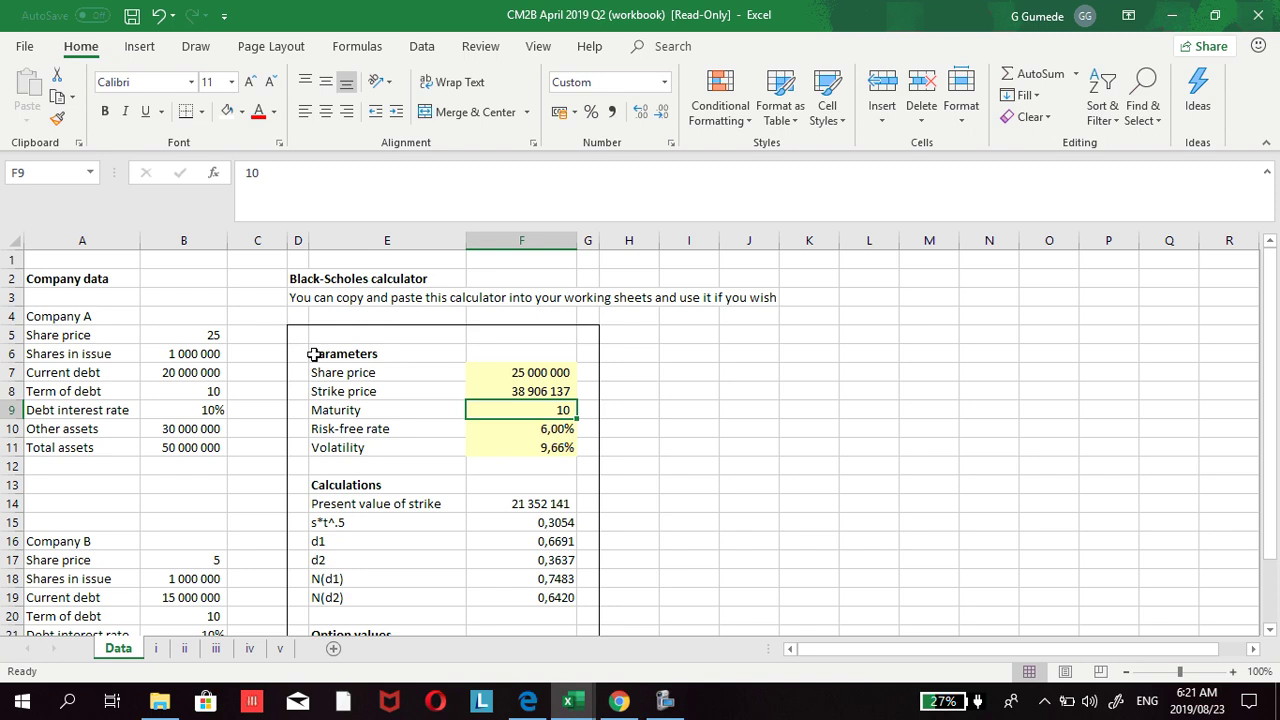
drag(314, 353, 528, 575)
right_click(490, 444)
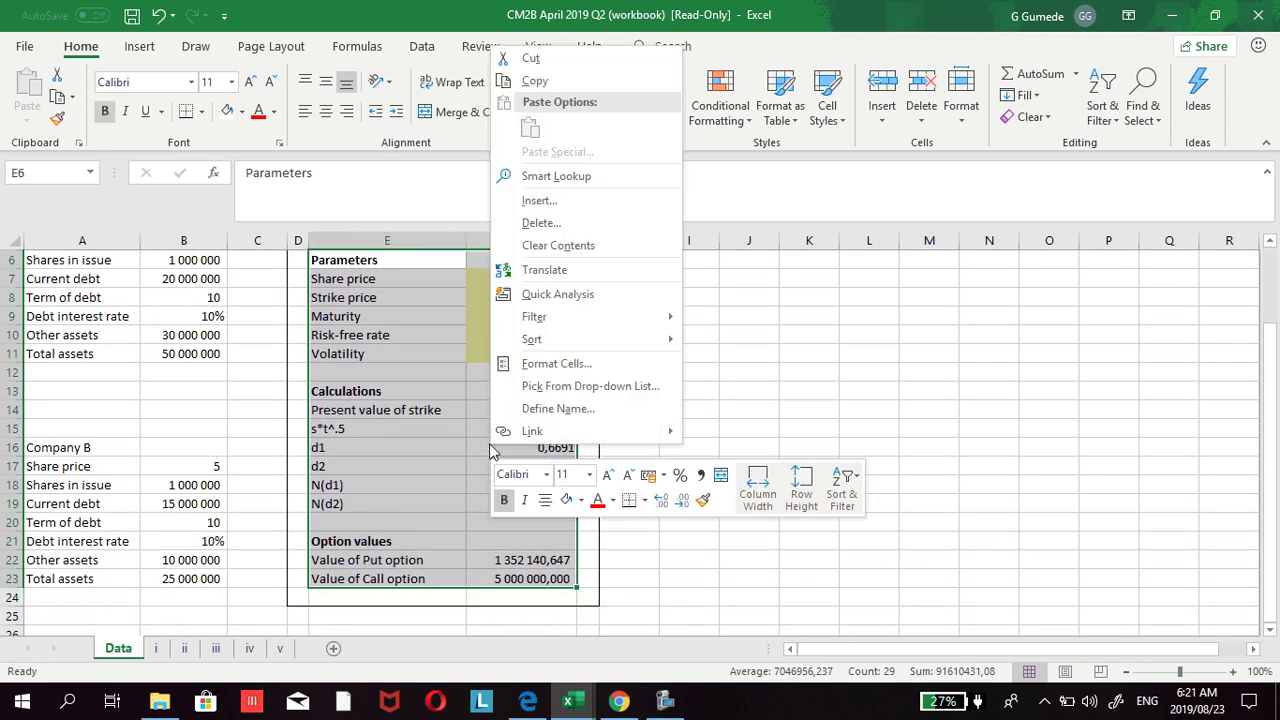
click(534, 80)
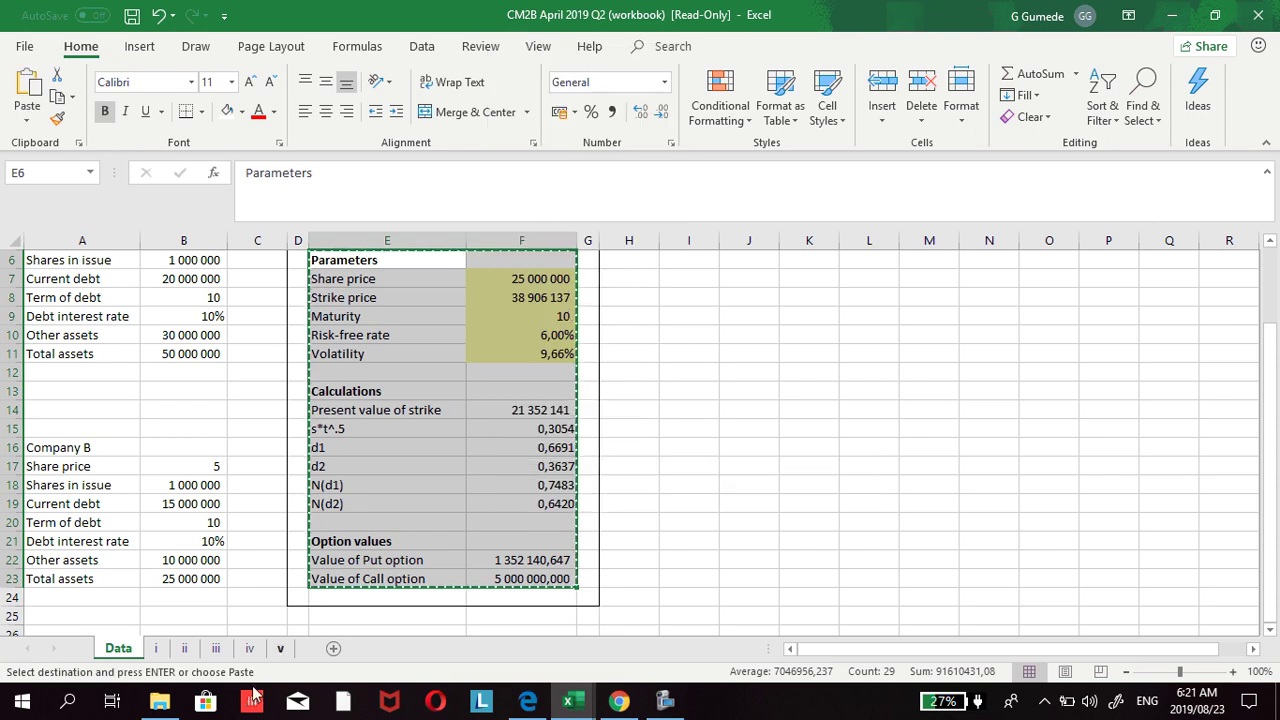
Step: Paste only the formulas of the copied Company B calculator into sheet i starting at C5
click(157, 649)
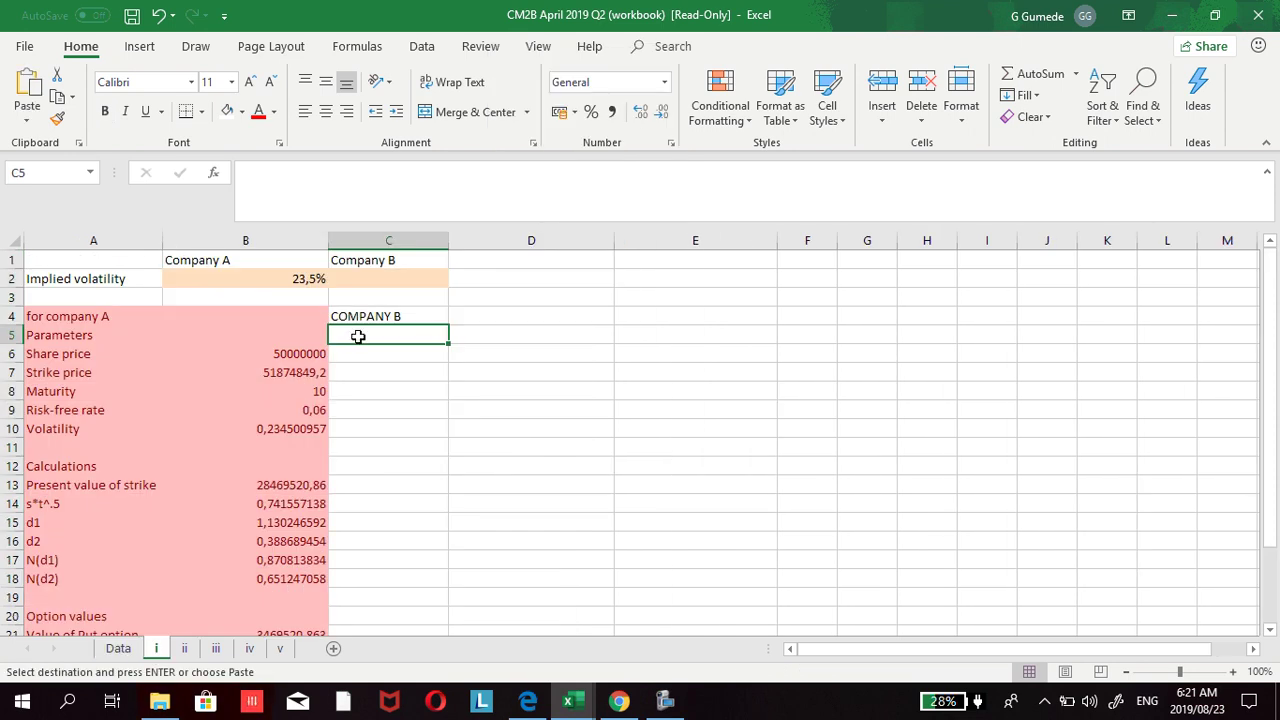
right_click(358, 342)
click(387, 414)
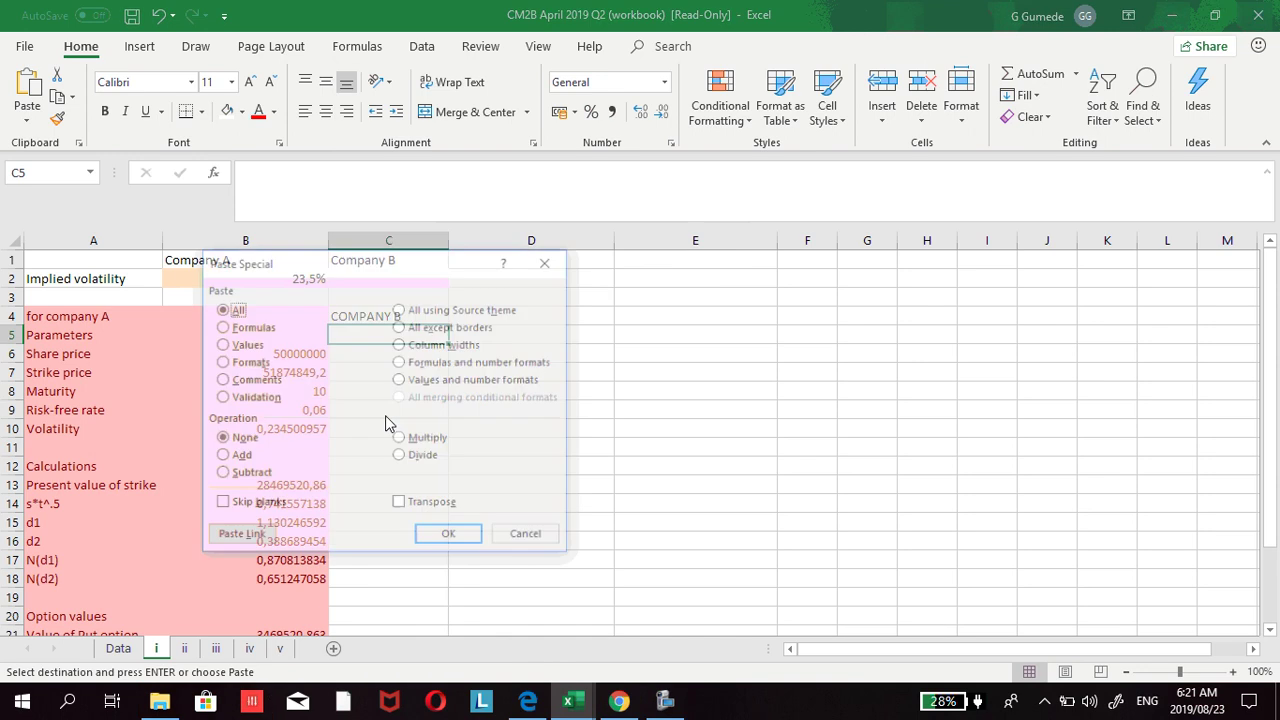
click(221, 328)
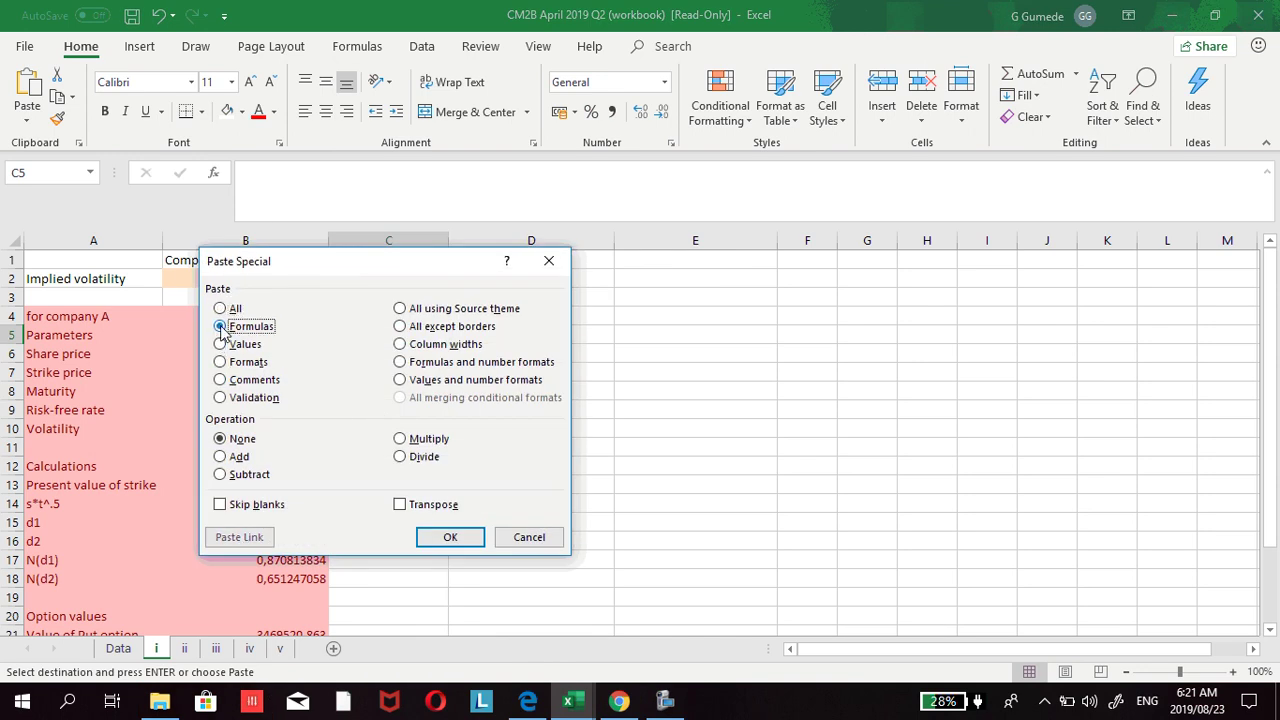
click(450, 537)
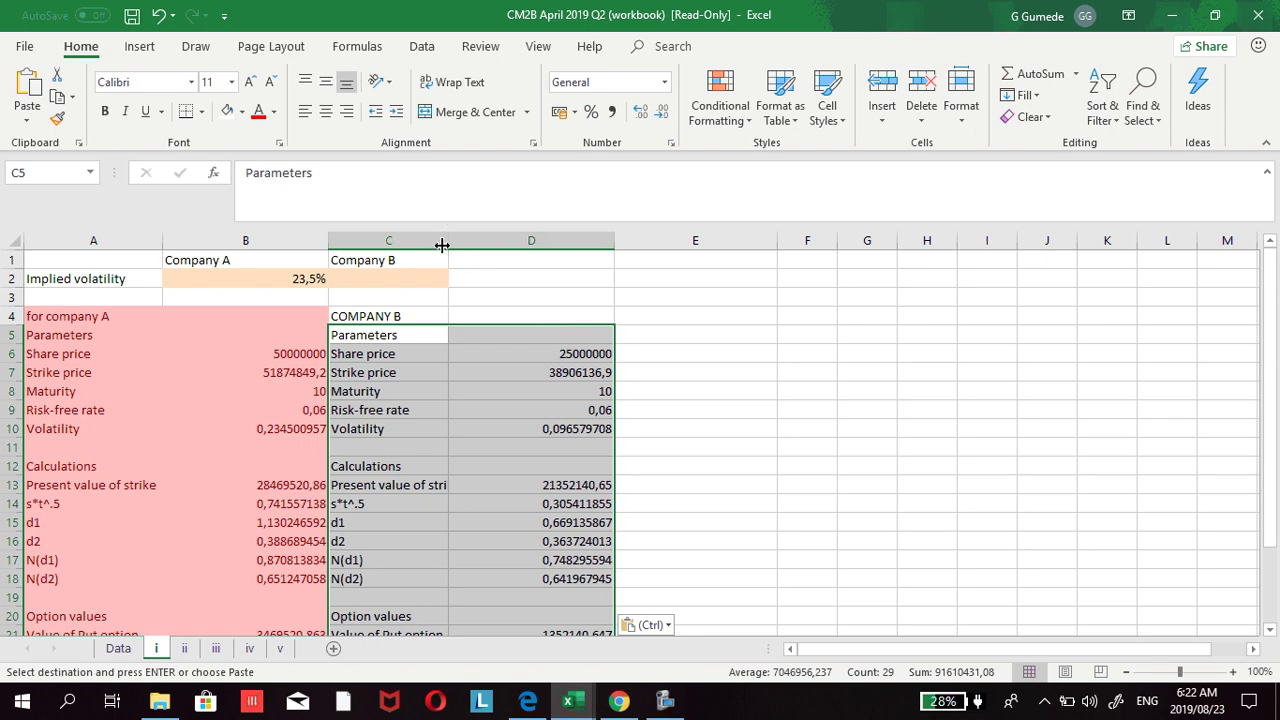
Step: Widen column C to fit its labels and apply the Good cell style to the pasted Company B block
drag(449, 245, 473, 245)
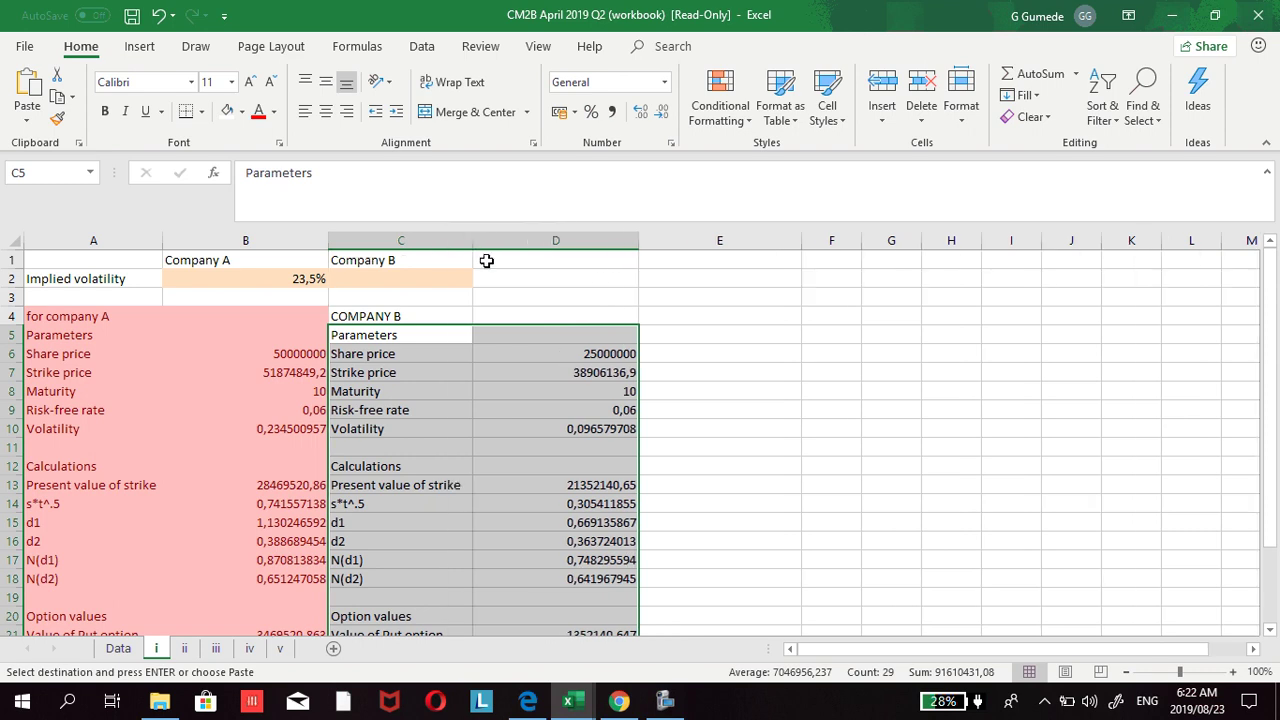
click(827, 108)
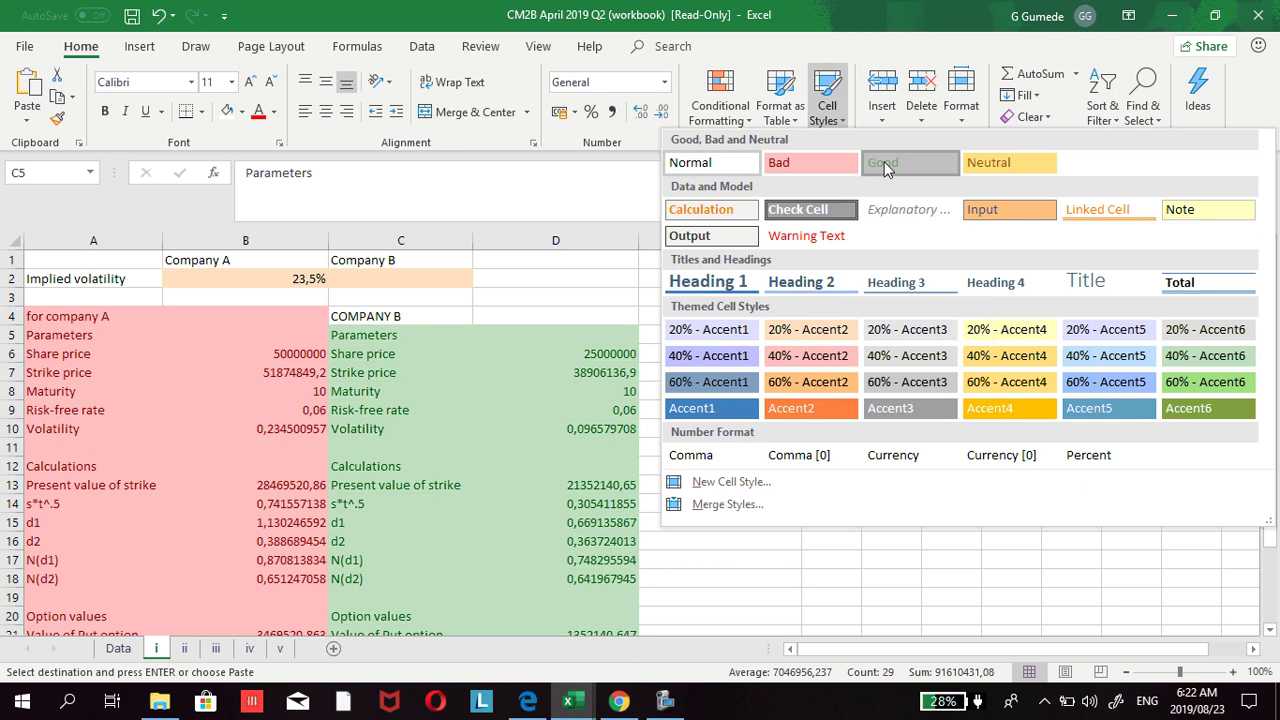
click(905, 162)
click(556, 334)
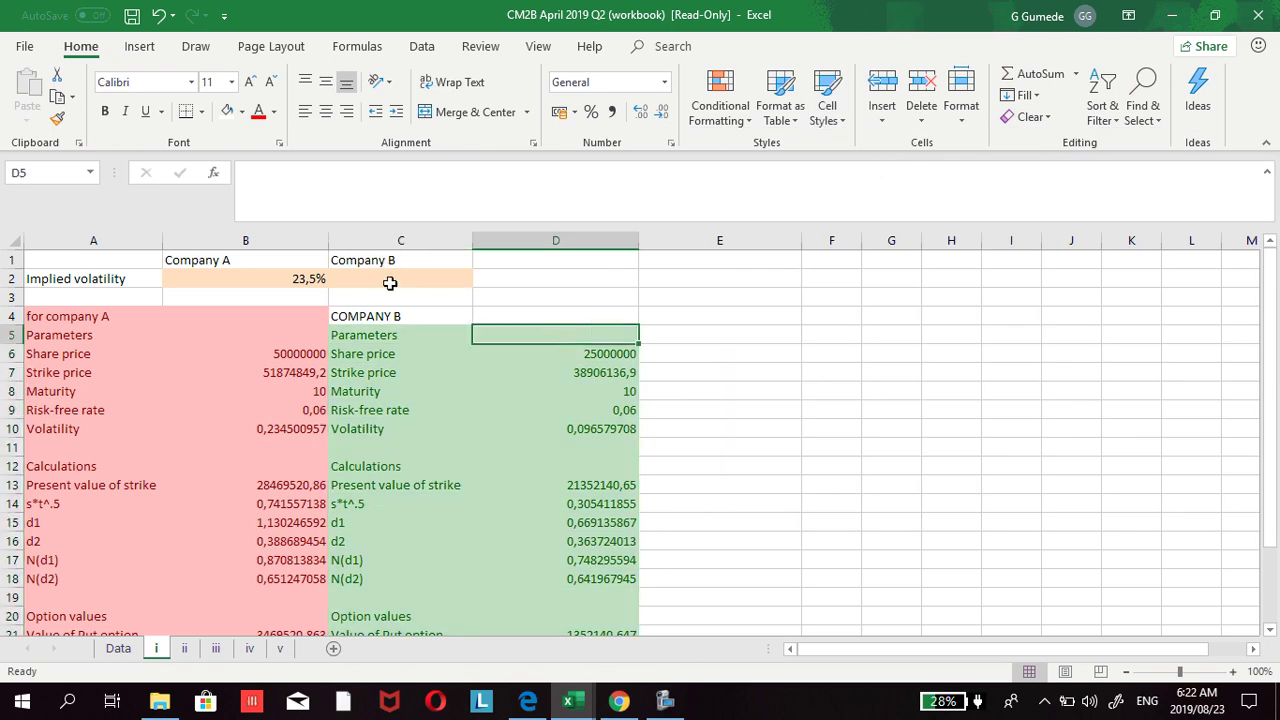
Step: Link Company B's implied volatility in C2 to the calculator volatility with the formula =D10
click(390, 281)
text(=)
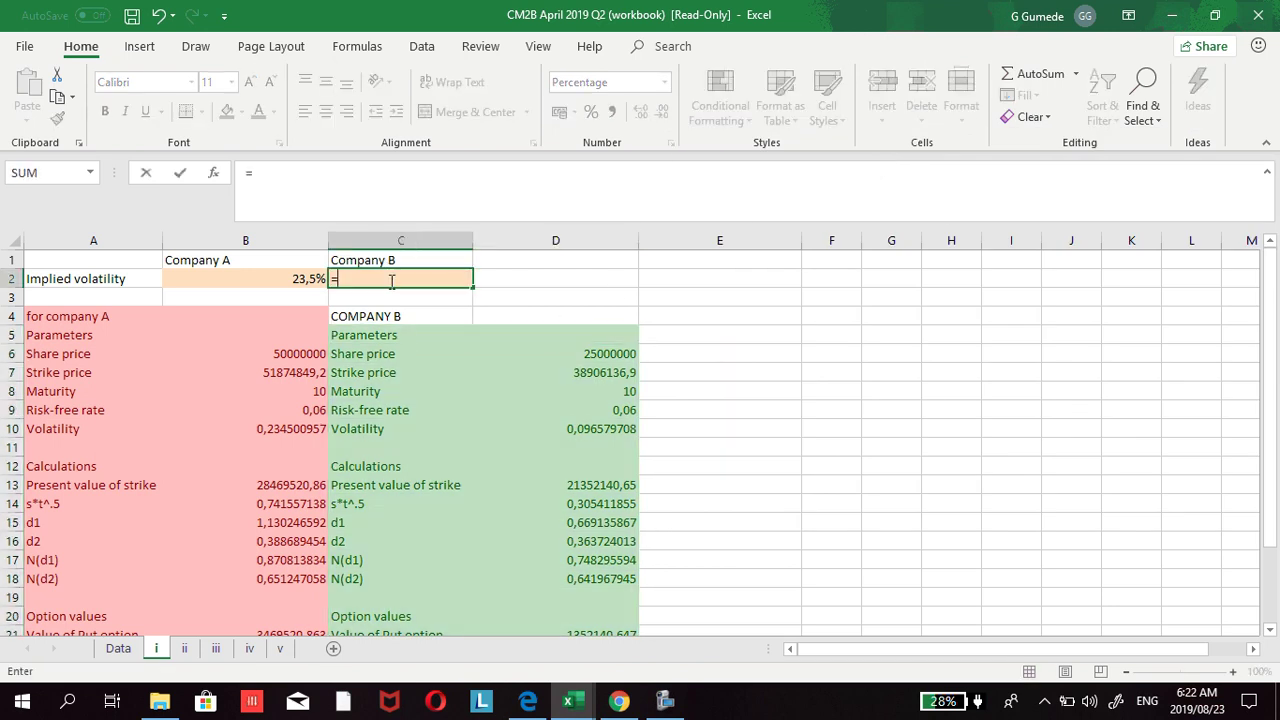
click(585, 429)
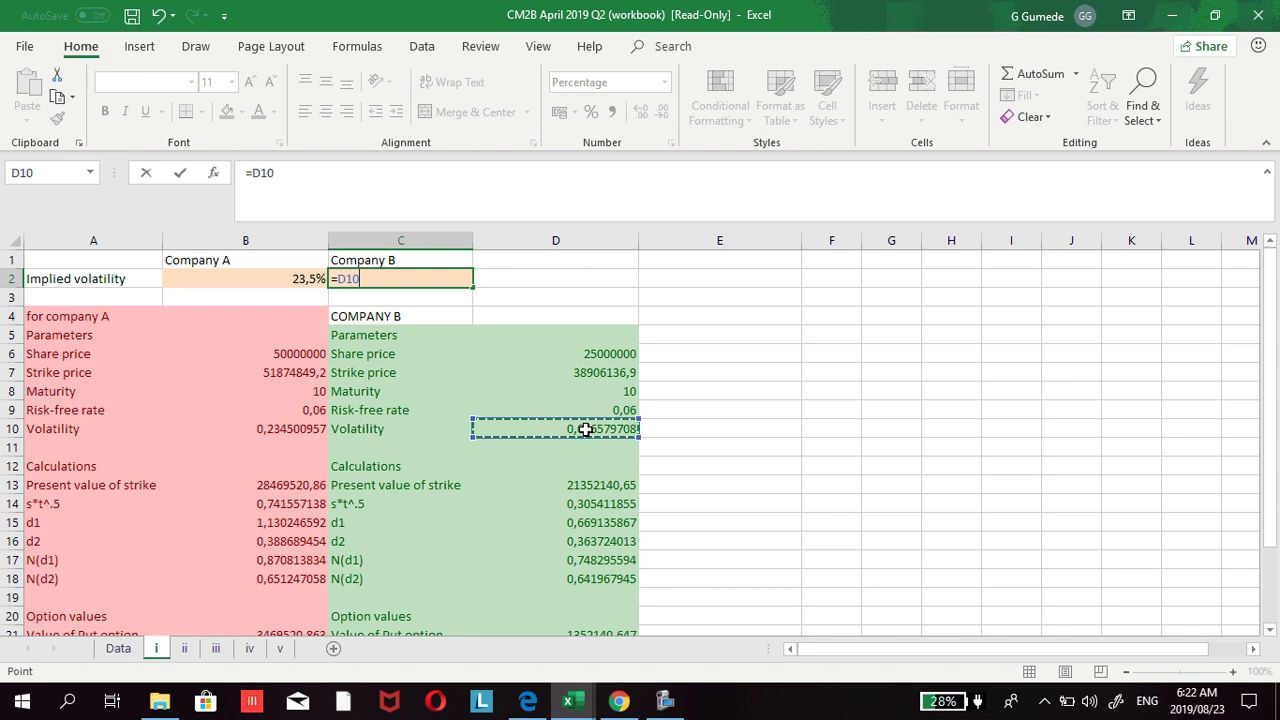
key(Return)
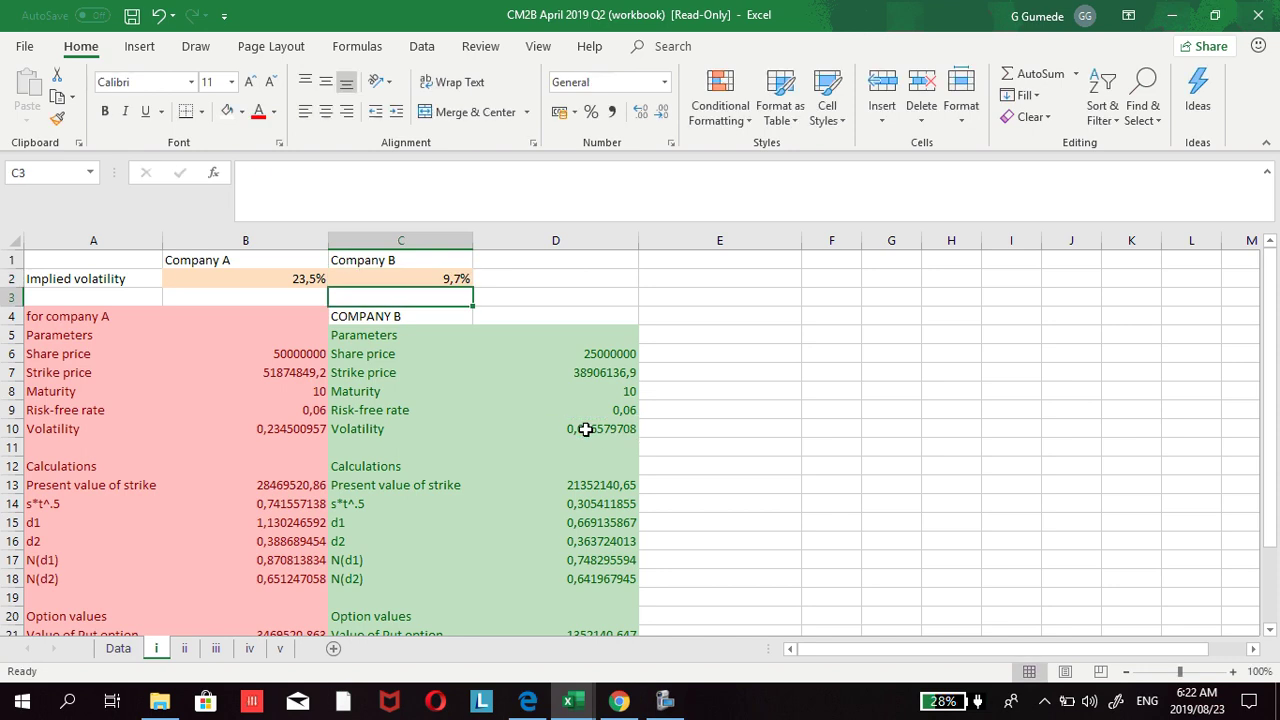
click(811, 430)
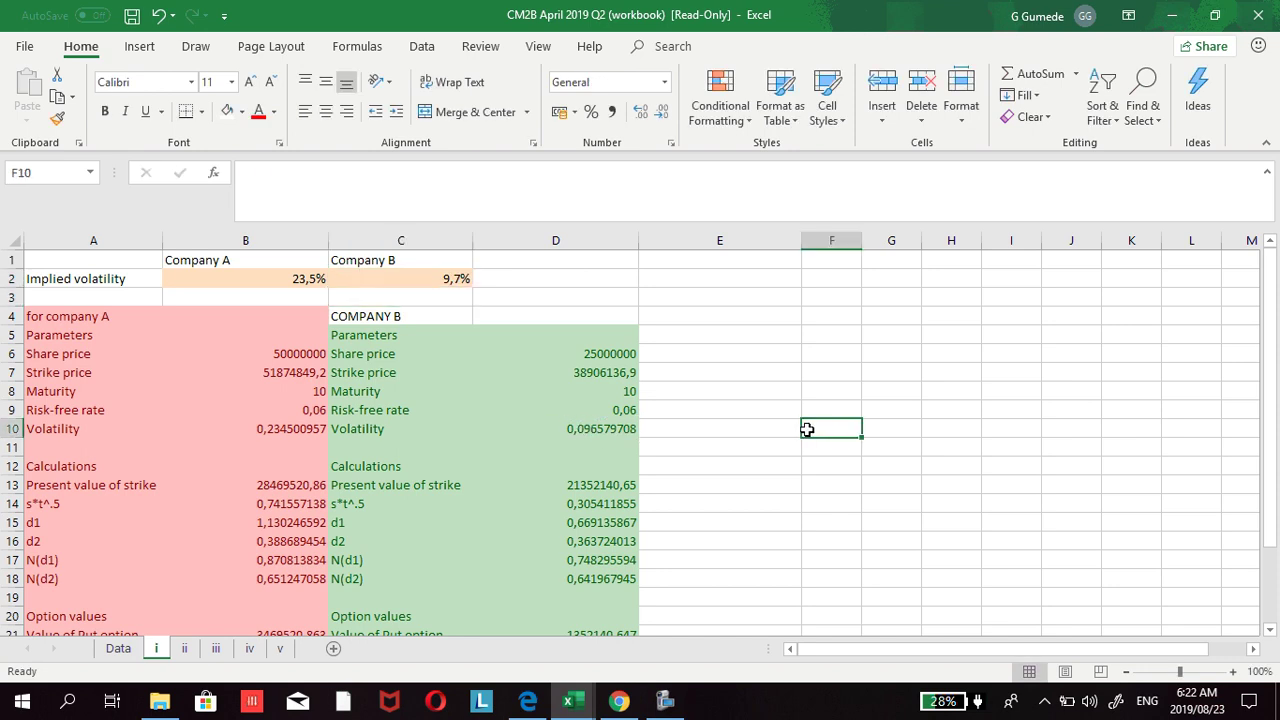
Step: Compare the implied volatilities of Company A and Company B in B2:C2 and review both calculator blocks on sheet i
click(298, 279)
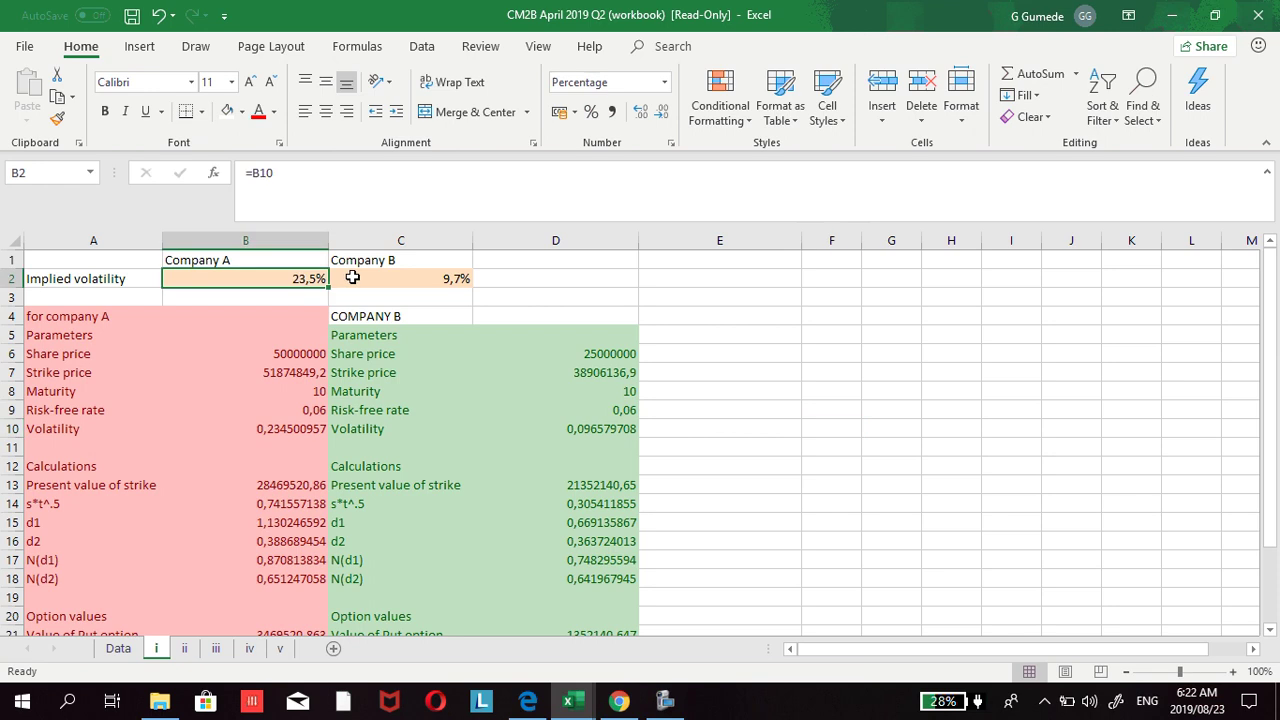
click(395, 279)
click(296, 279)
click(378, 279)
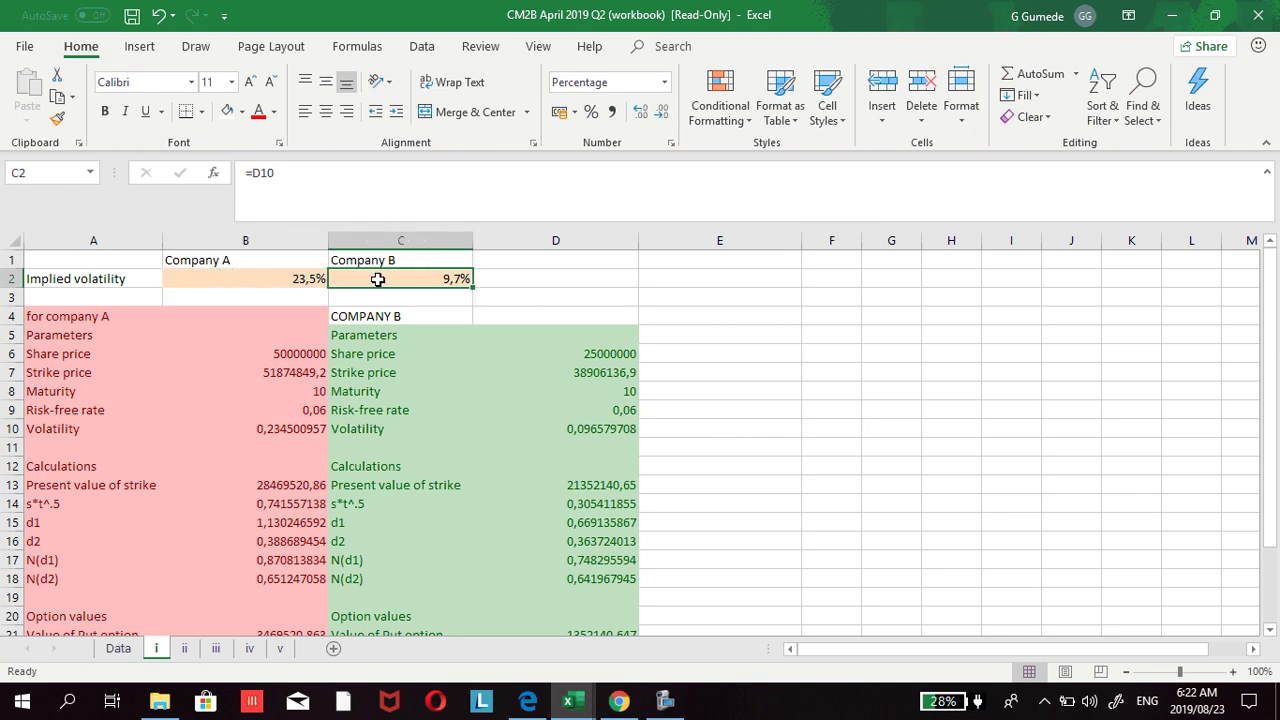
scroll(265, 470, down, 2)
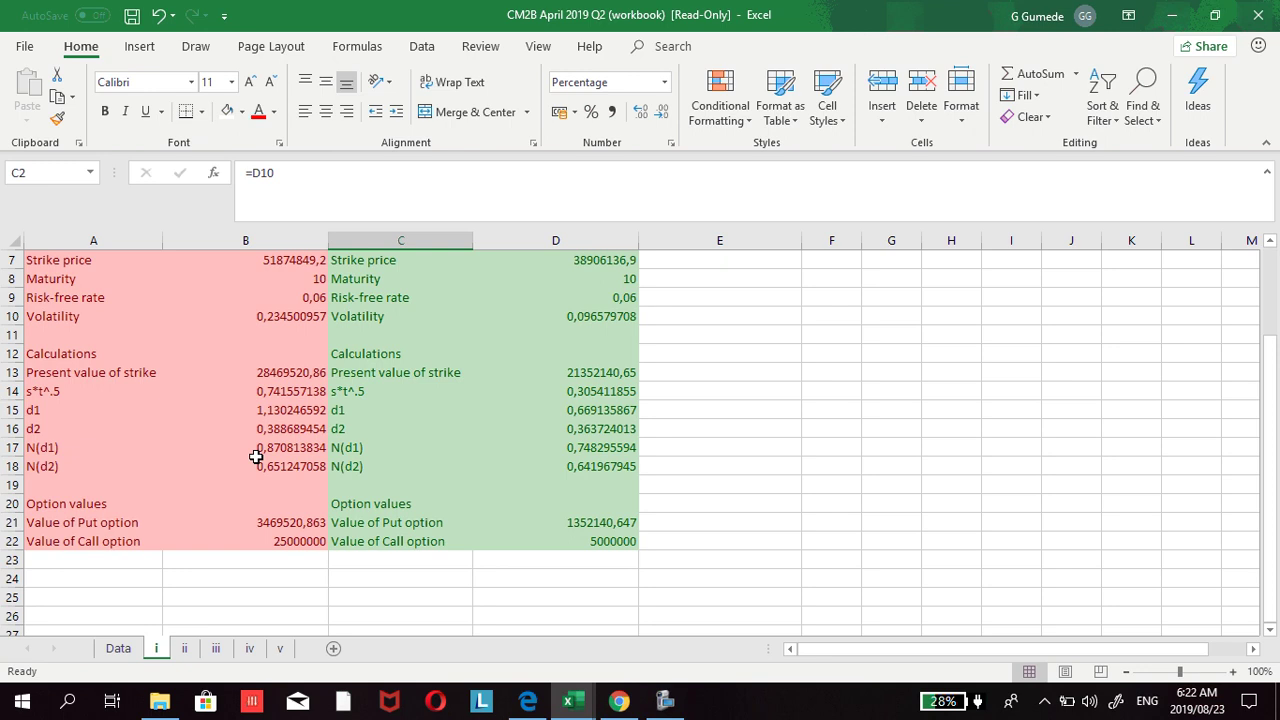
scroll(256, 456, up, 2)
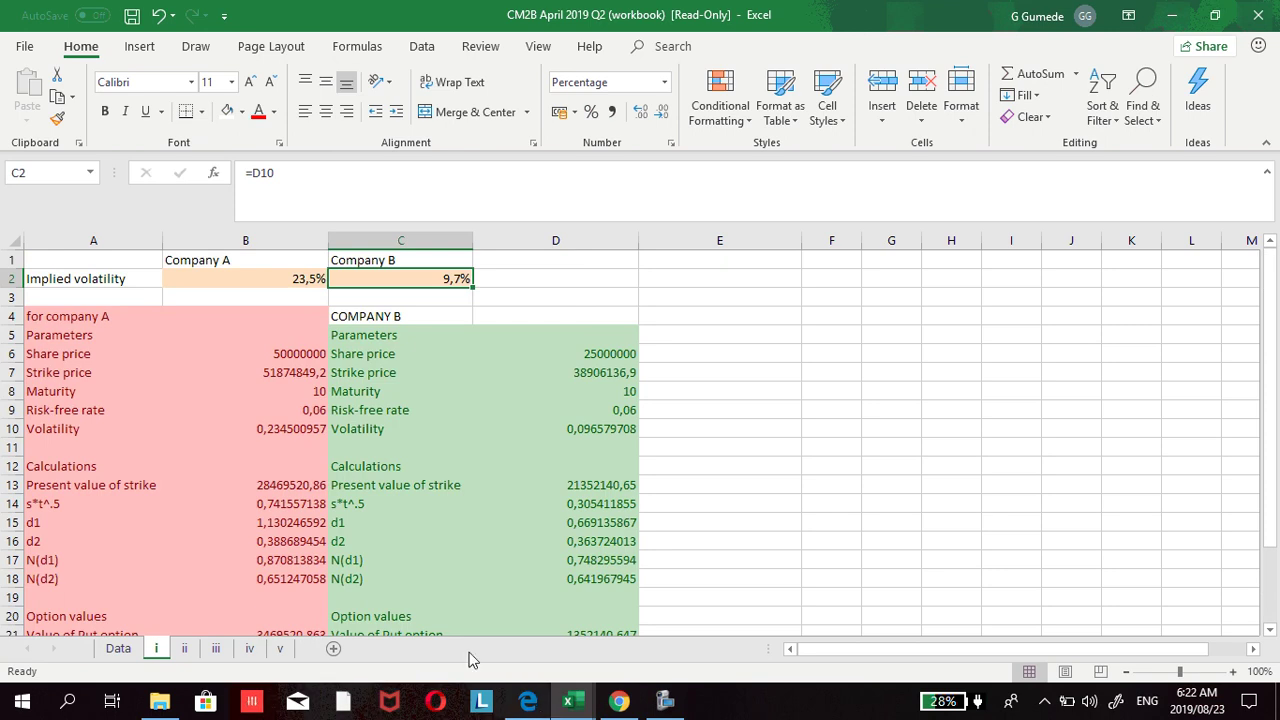
click(577, 503)
click(672, 483)
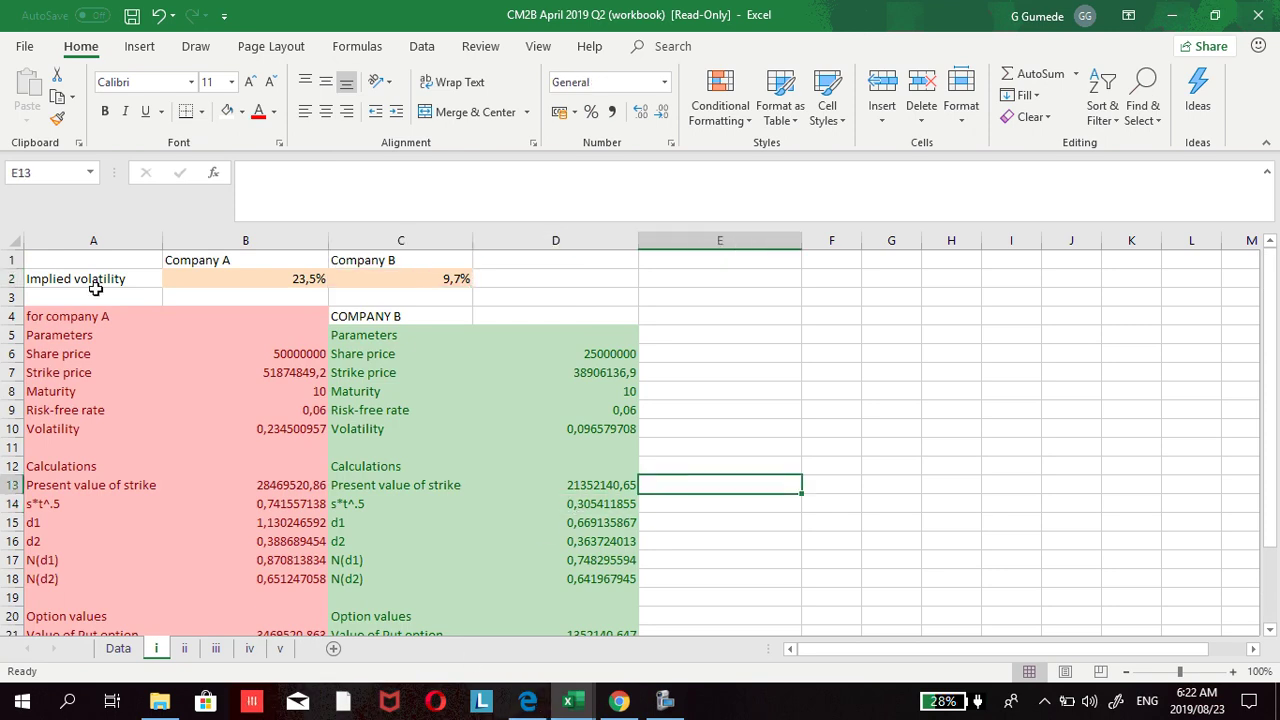
Step: Switch to the exam paper PDF in Edge and read question 2's loan assumptions and parts (ii) to (iv)
click(527, 701)
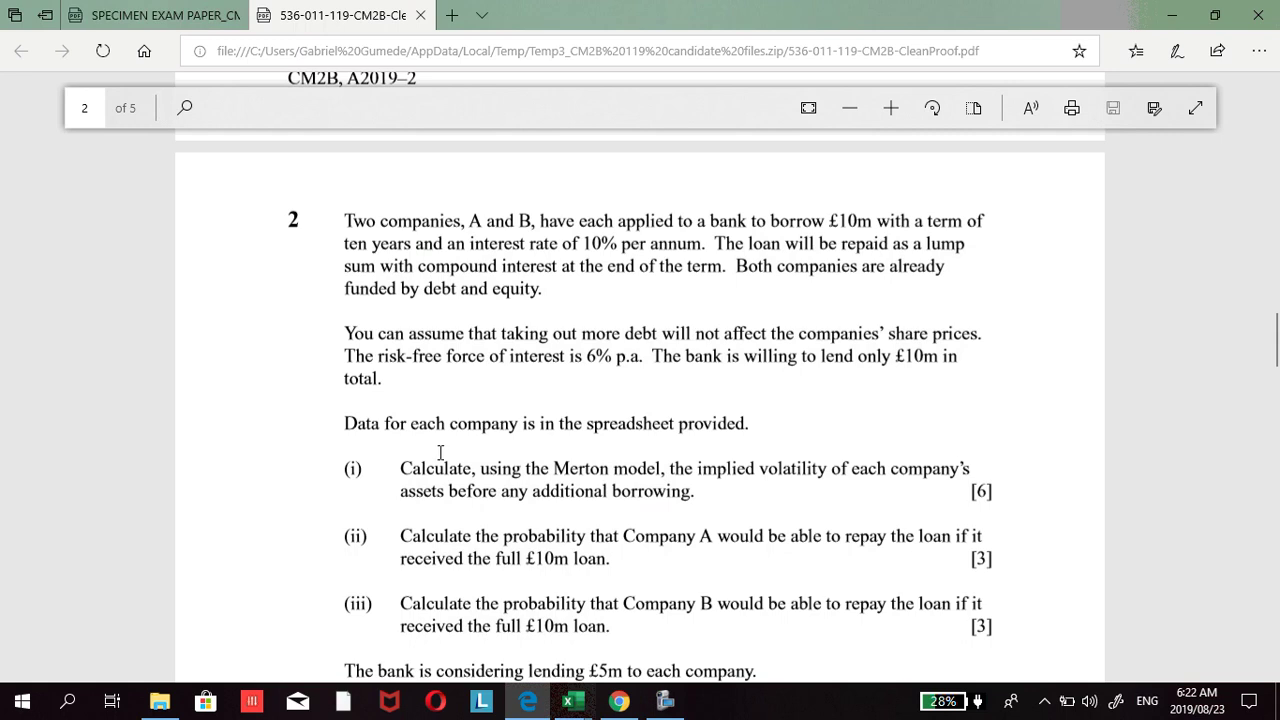
scroll(441, 453, down, 2)
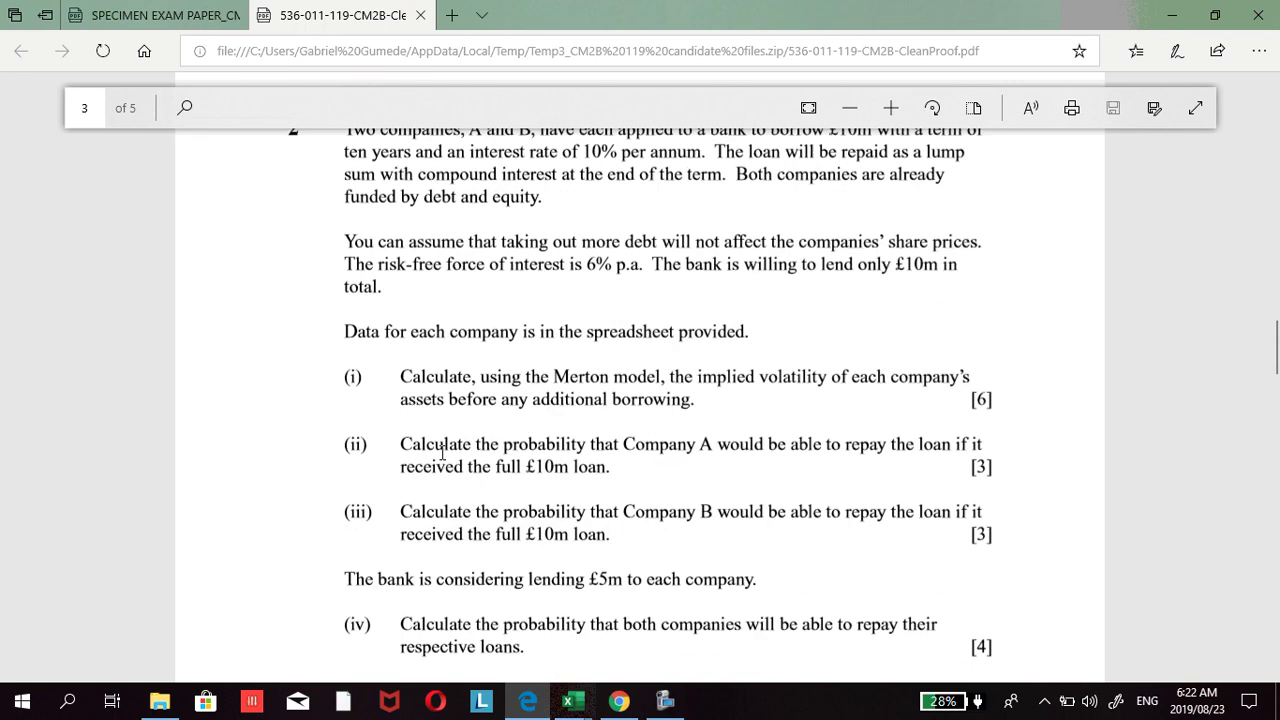
click(671, 702)
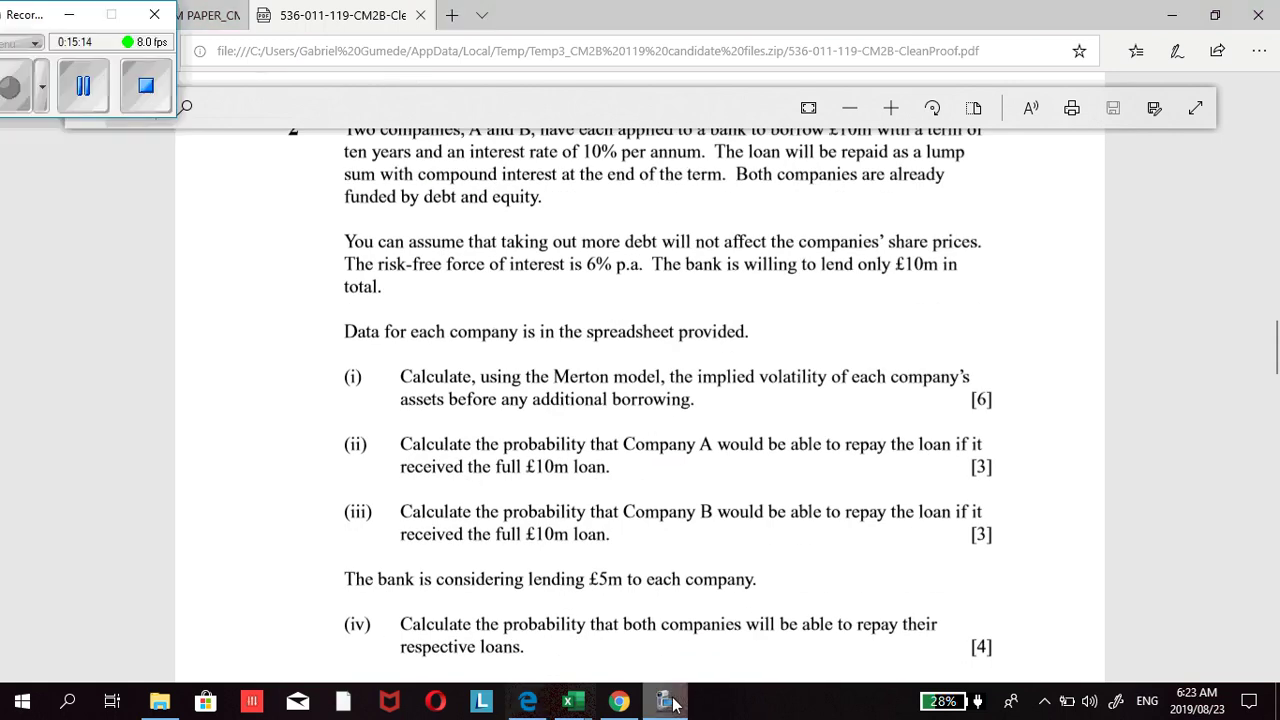
click(672, 702)
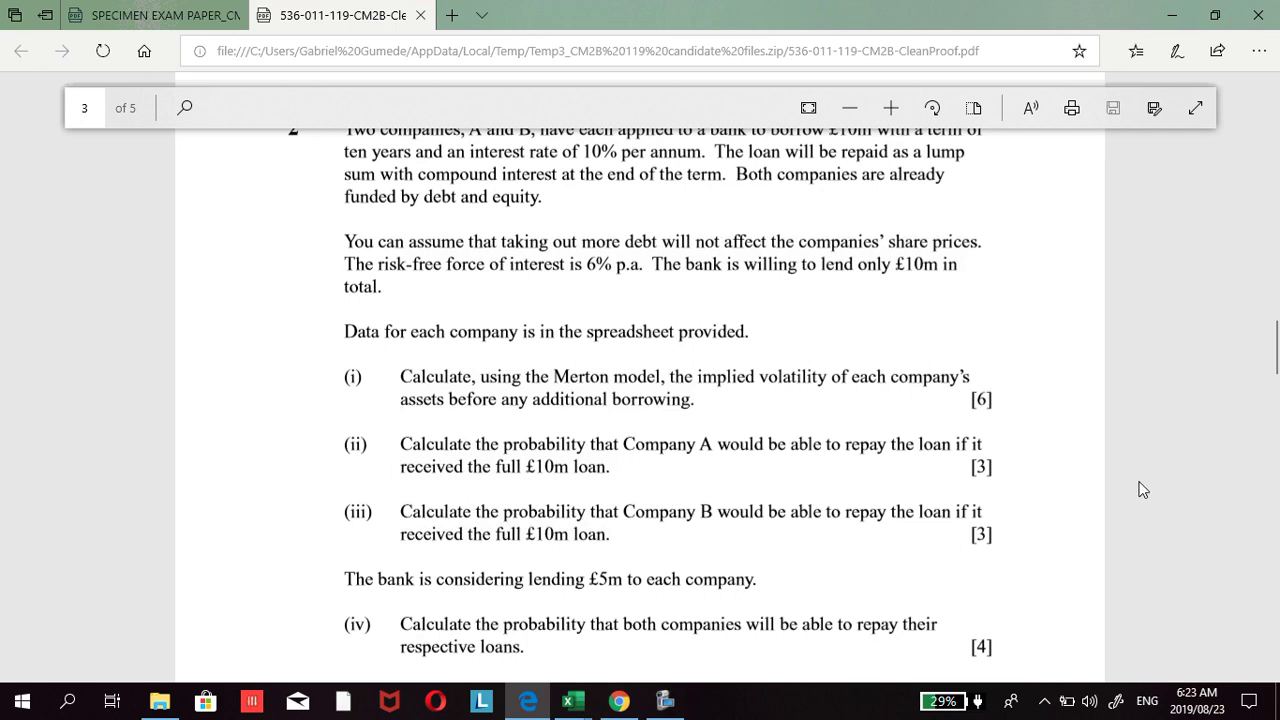
scroll(672, 270, up, 1)
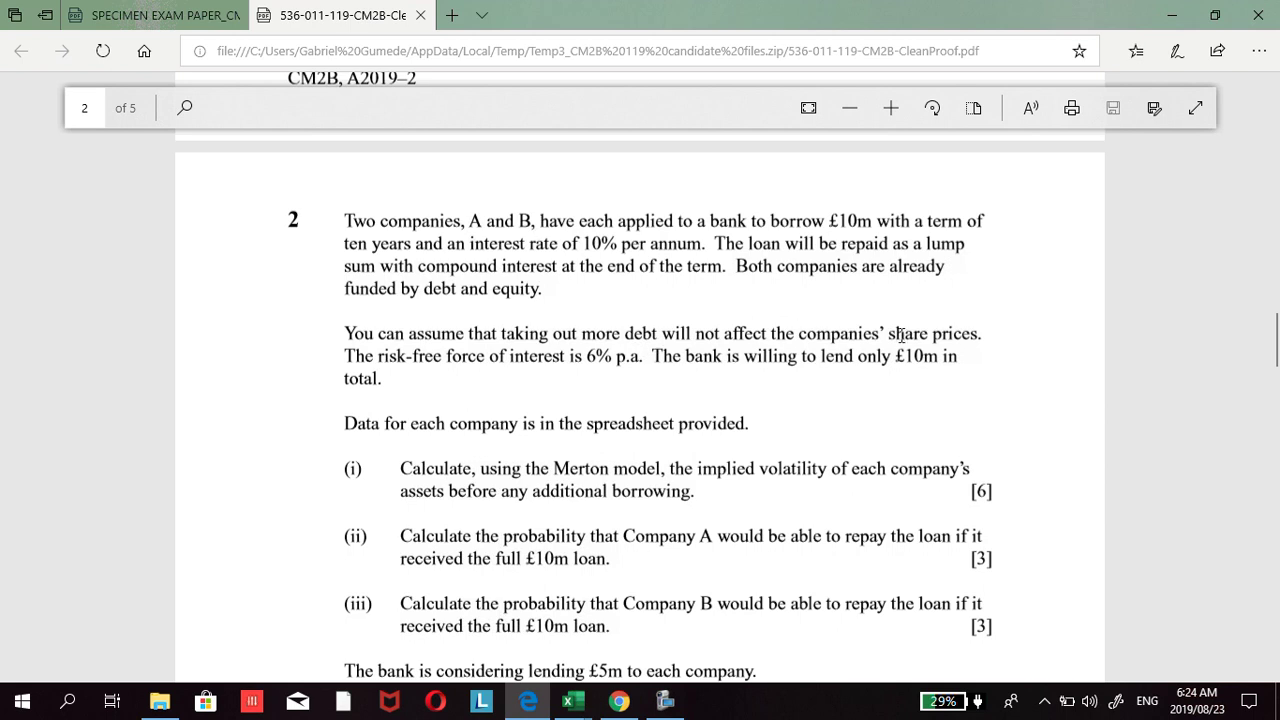
drag(887, 332, 965, 333)
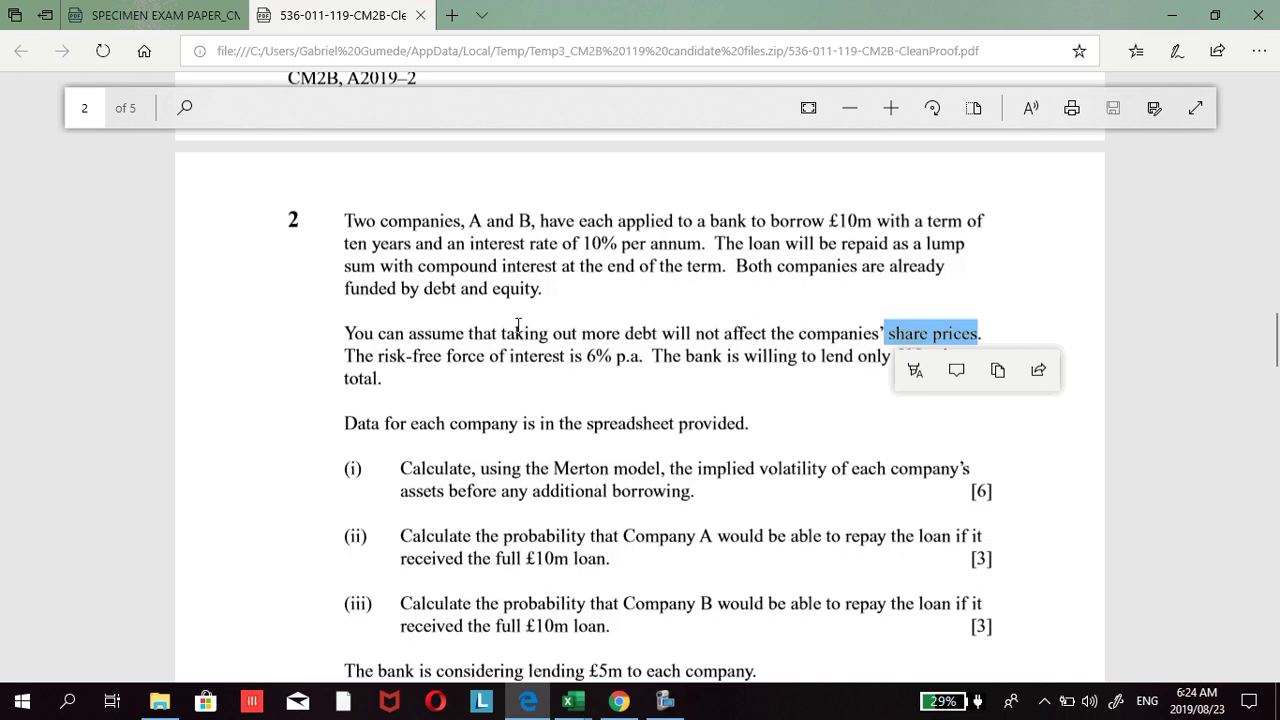
click(980, 322)
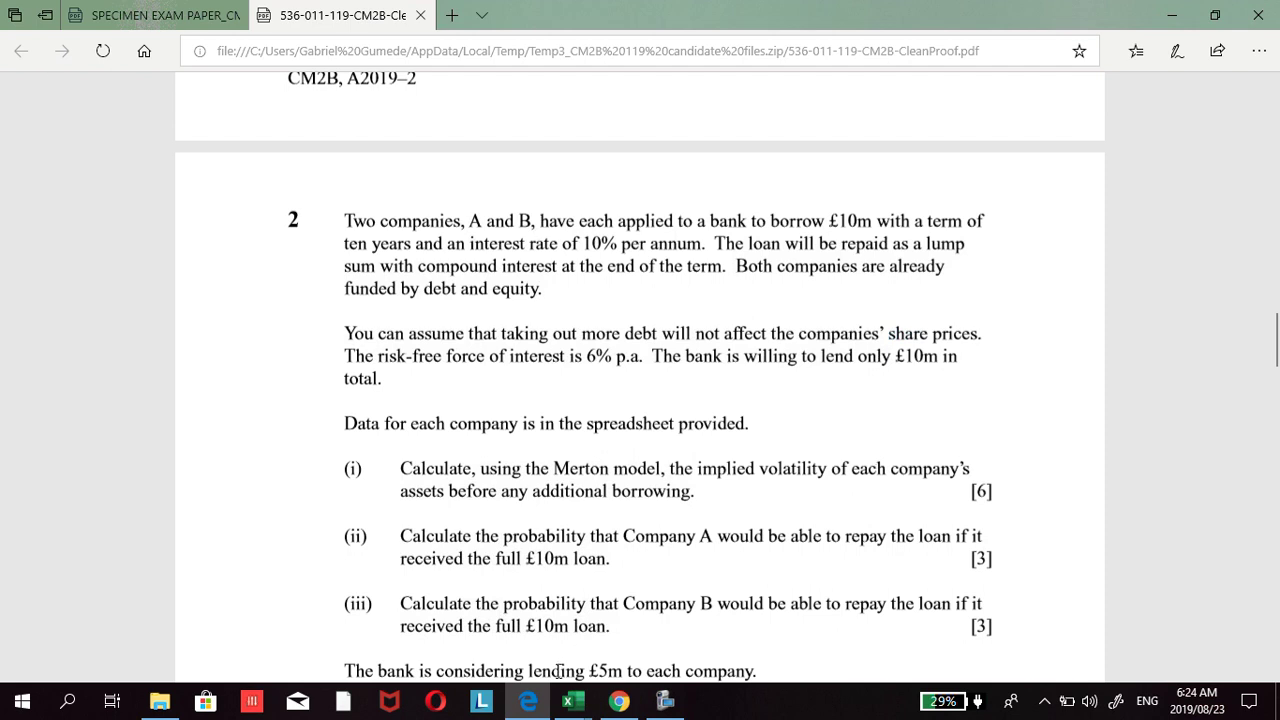
Step: Switch back to the CM2B April 2019 Q2 workbook in Excel and show the calculator on the Data sheet
click(560, 703)
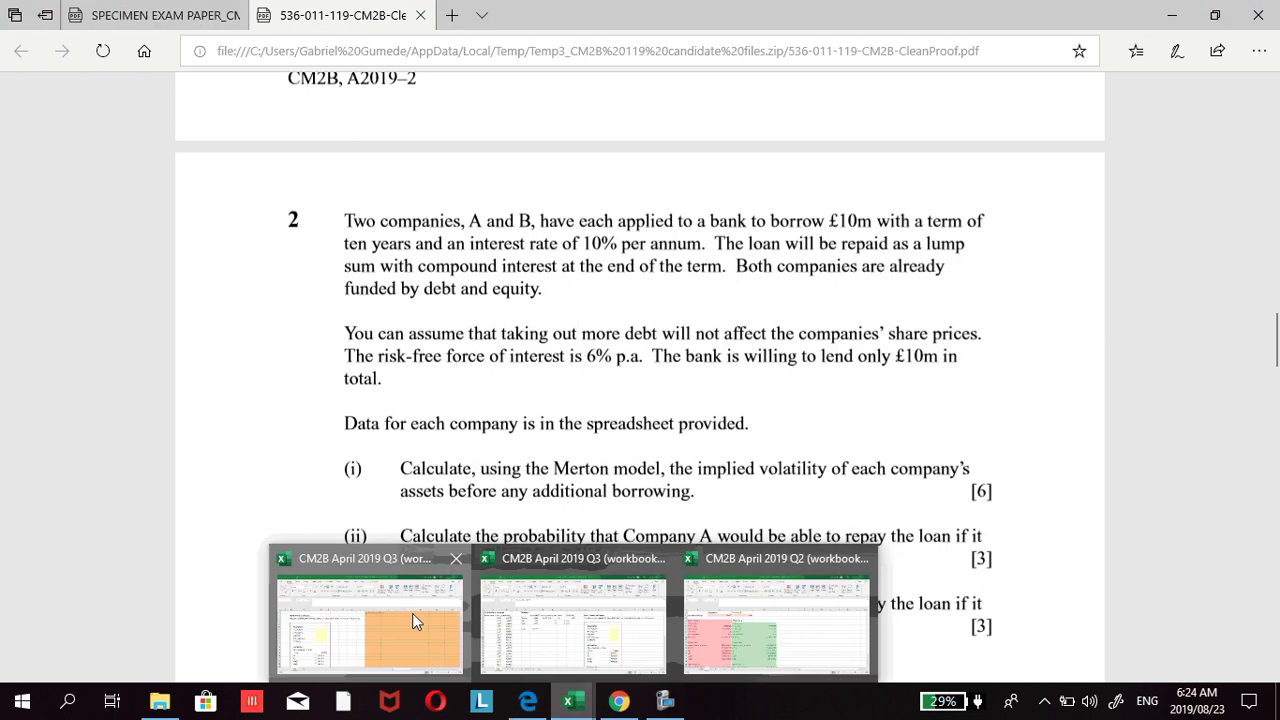
click(414, 614)
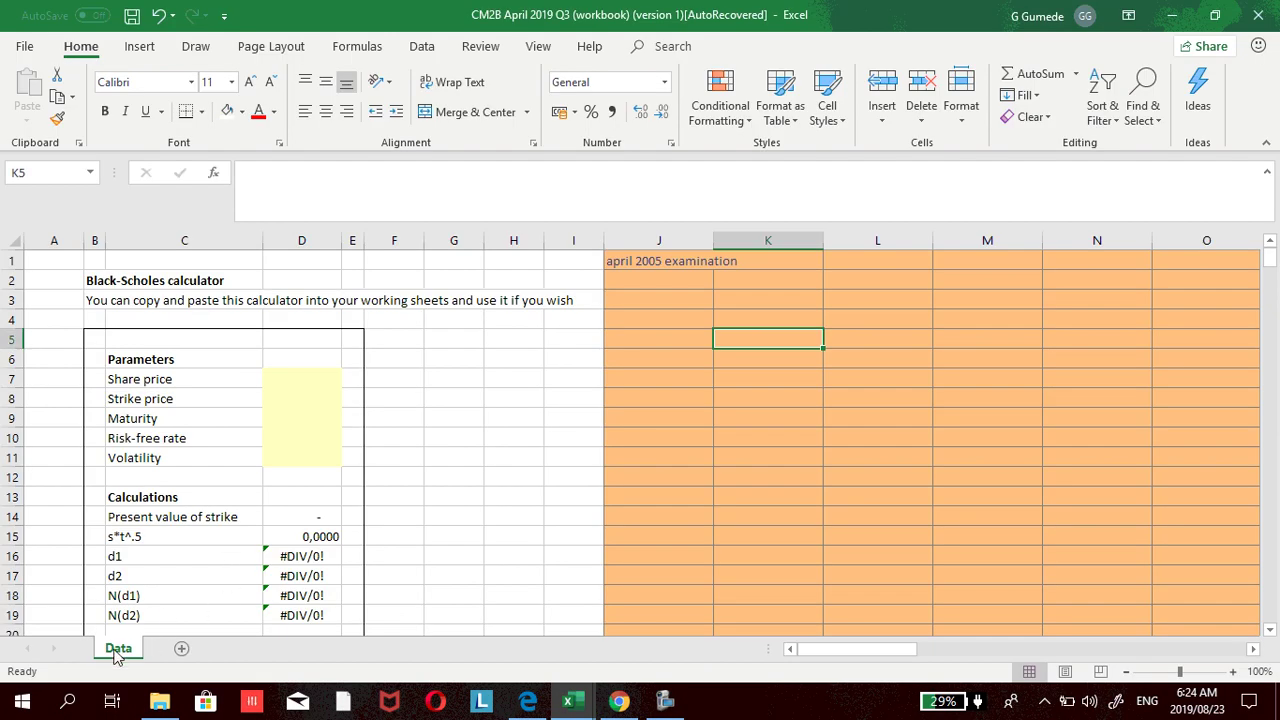
mouse_move(570, 703)
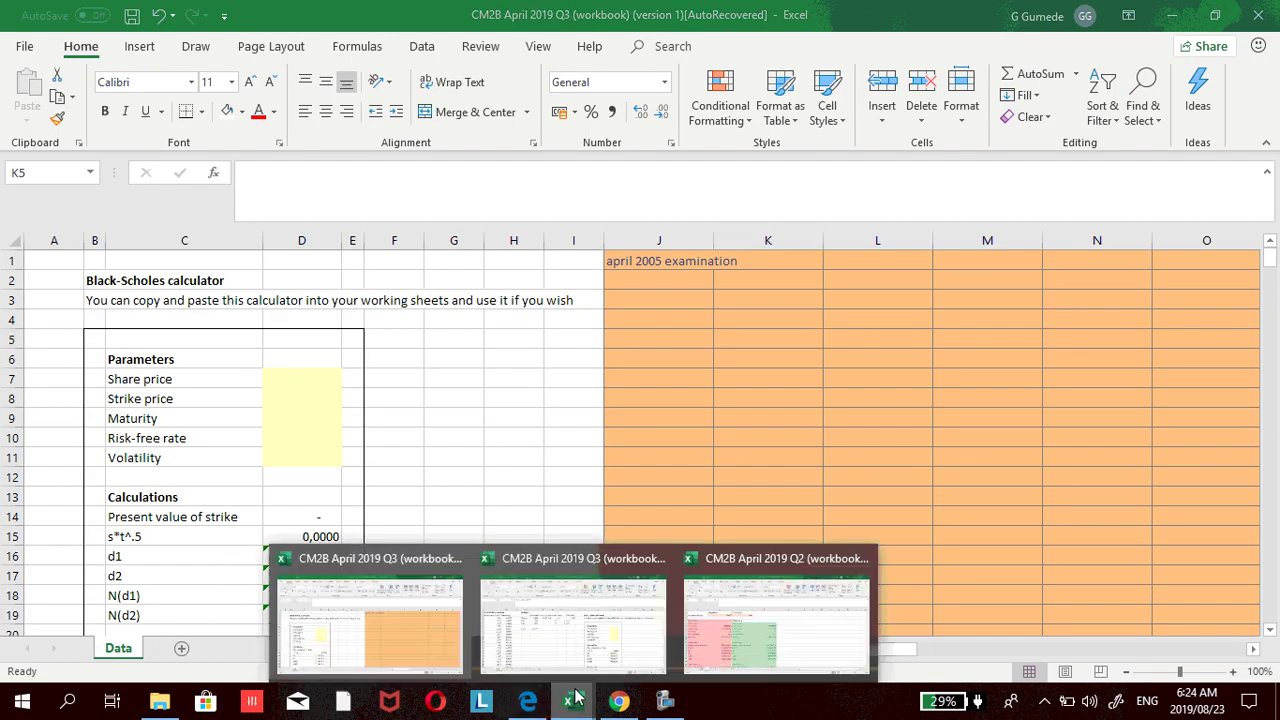
click(720, 622)
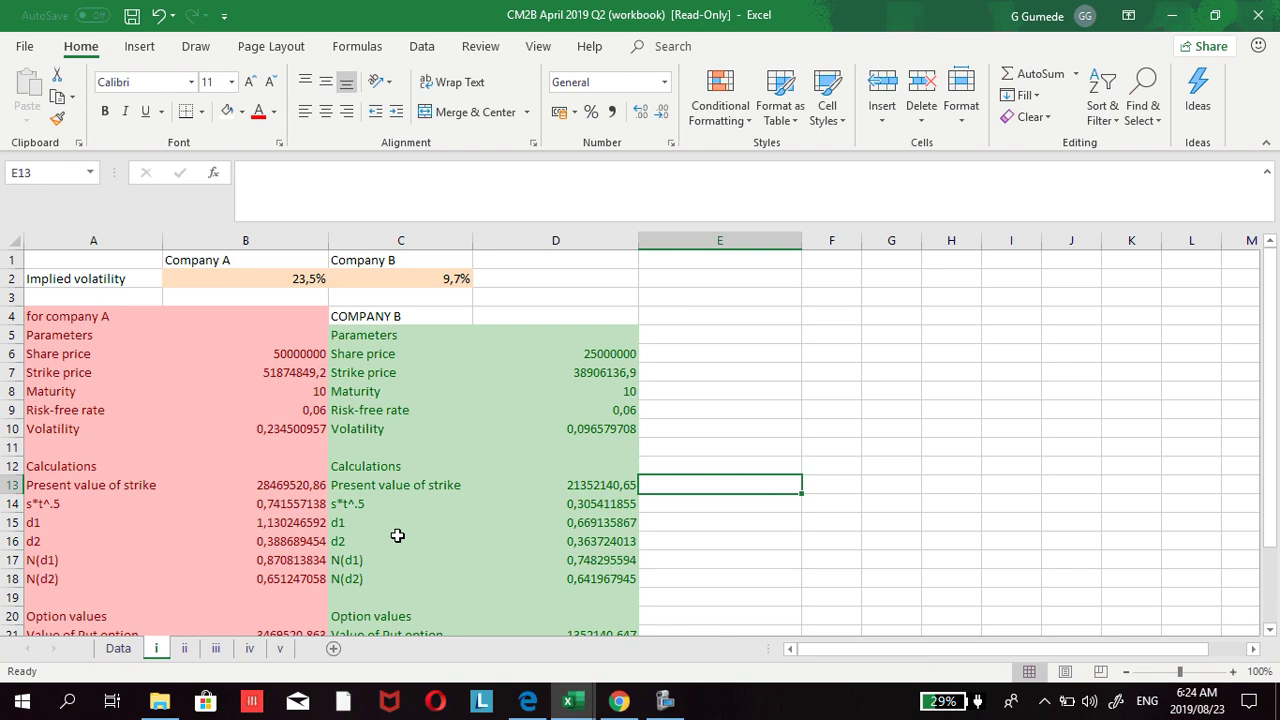
click(118, 650)
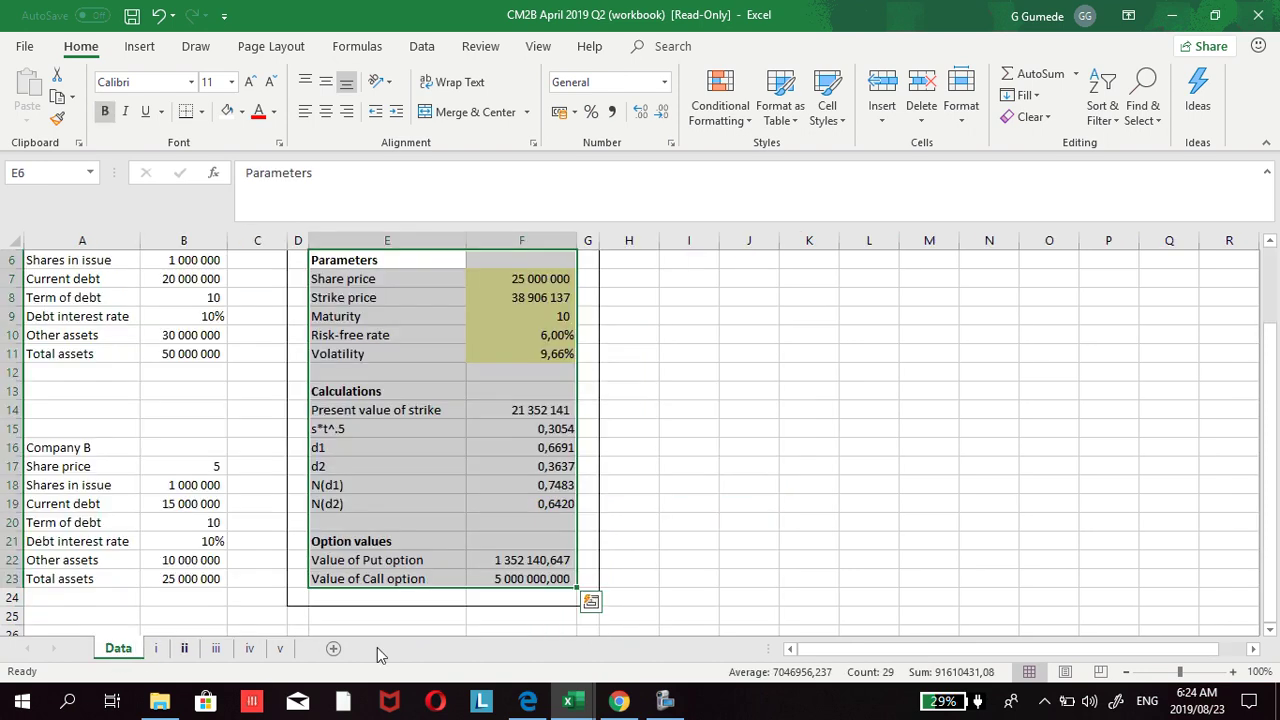
click(915, 374)
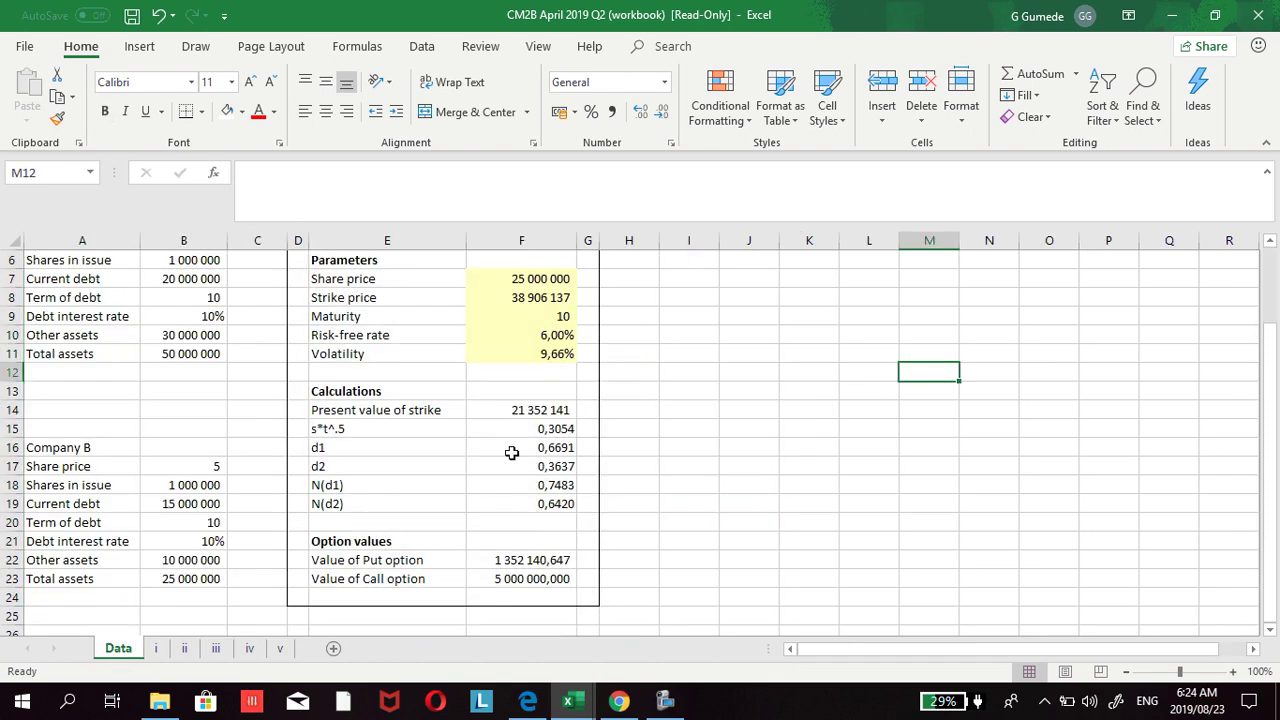
scroll(423, 395, up, 1)
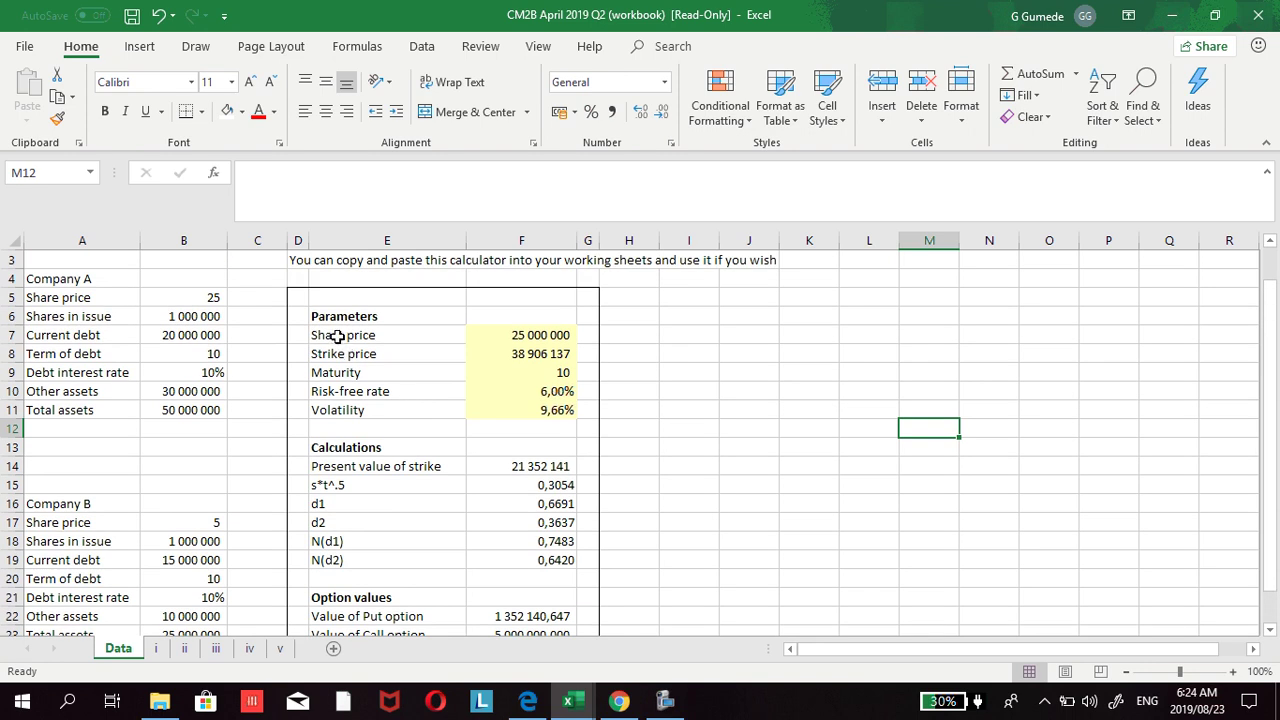
Step: Replace the calculator's share price in F7 of the Data sheet with the entry 50000000+10000000
double_click(523, 335)
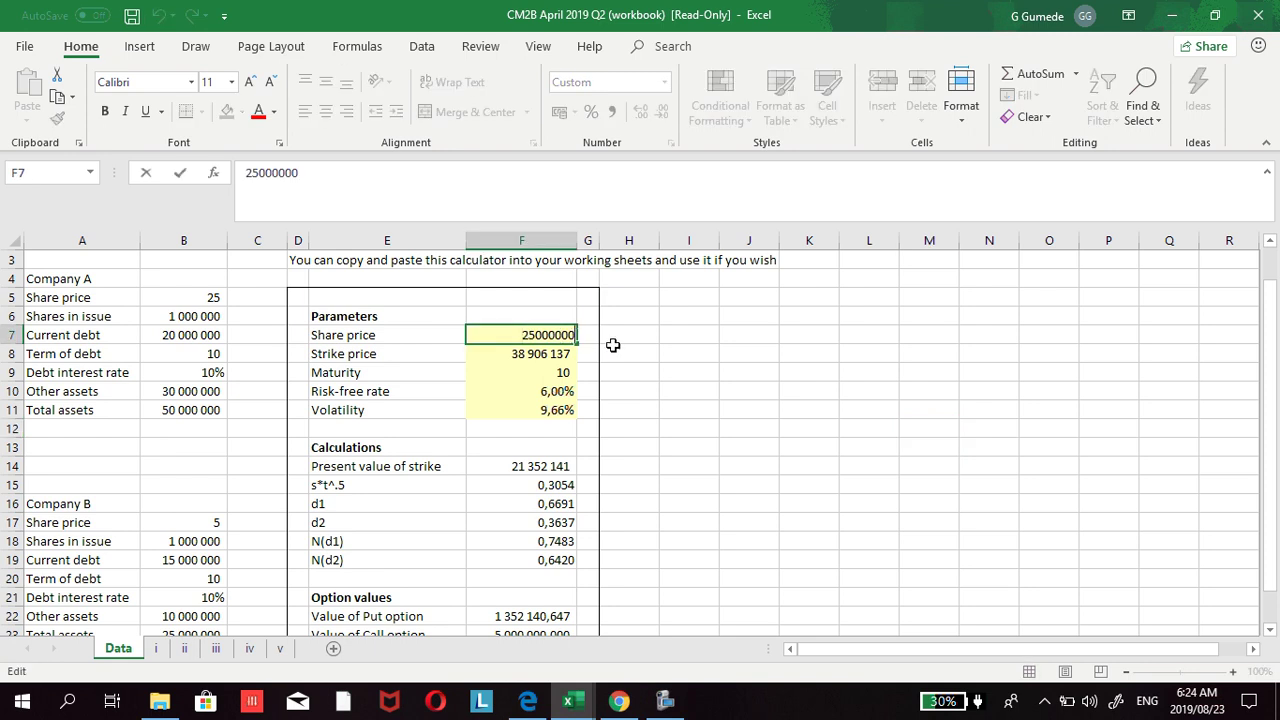
key(BackSpace)
key(BackSpace)
key(BackSpace)
key(BackSpace)
key(BackSpace)
key(BackSpace)
key(BackSpace)
key(BackSpace)
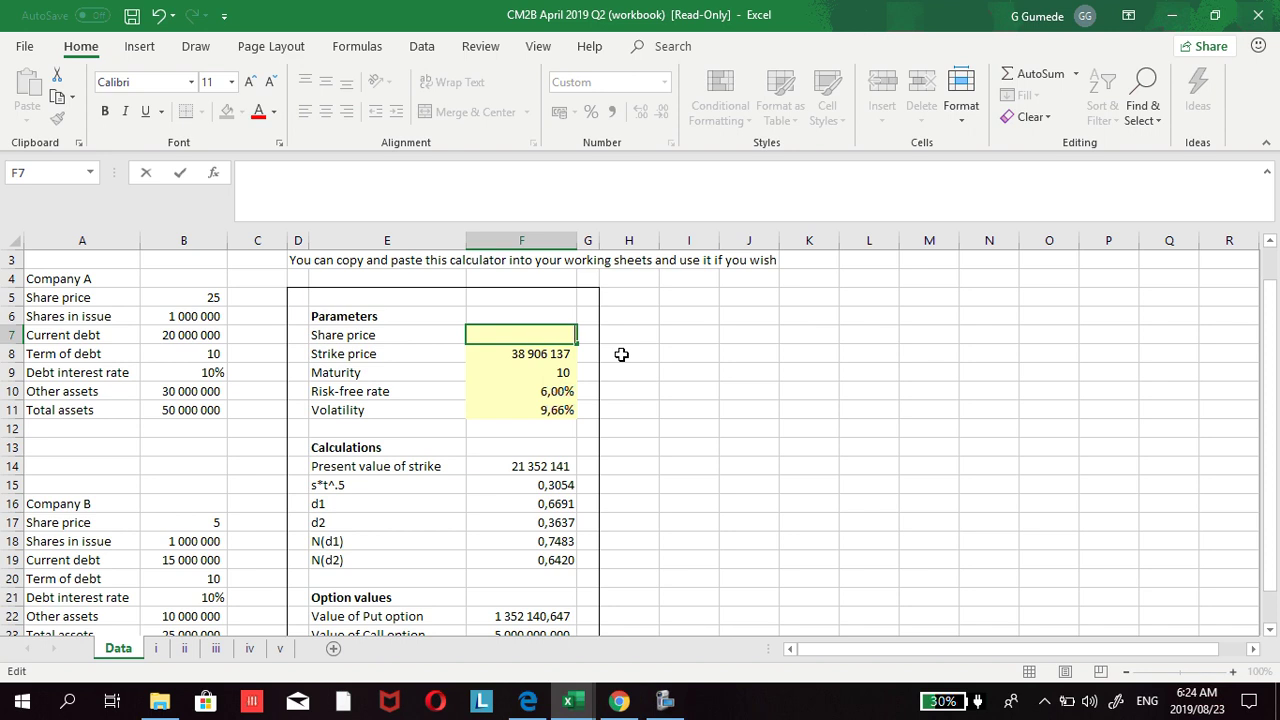
text(50000000)
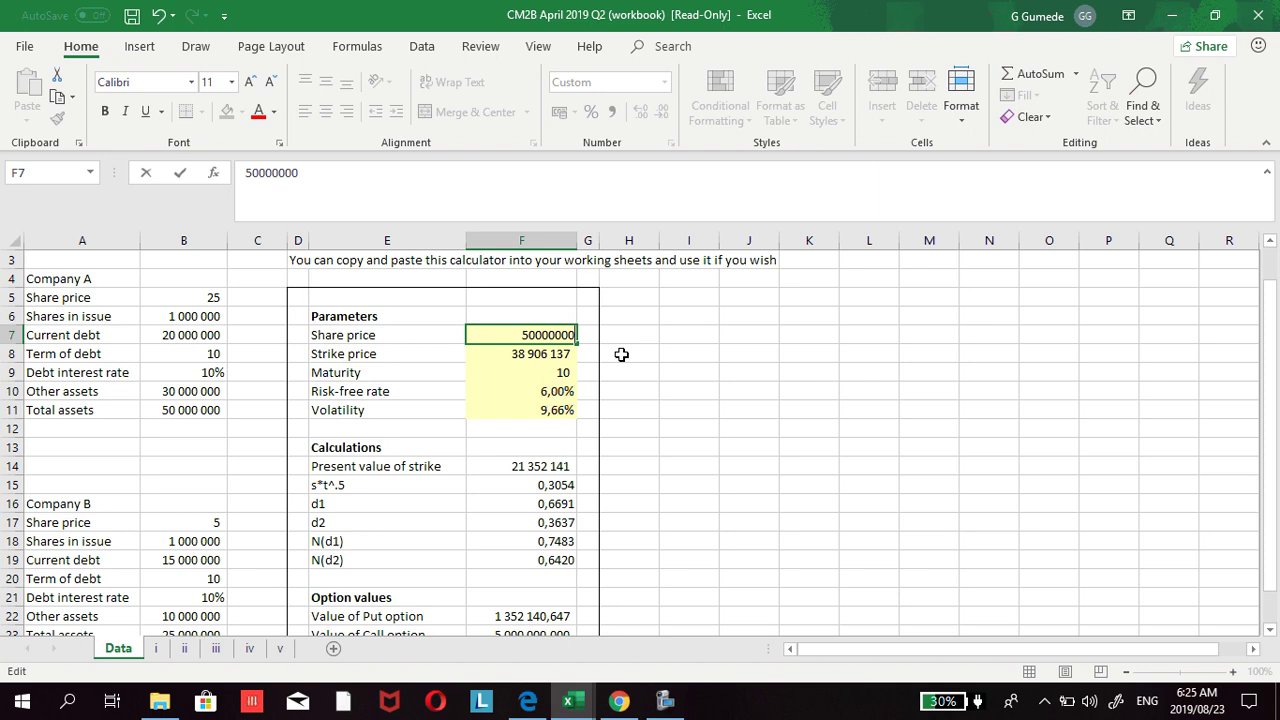
text(+1000000)
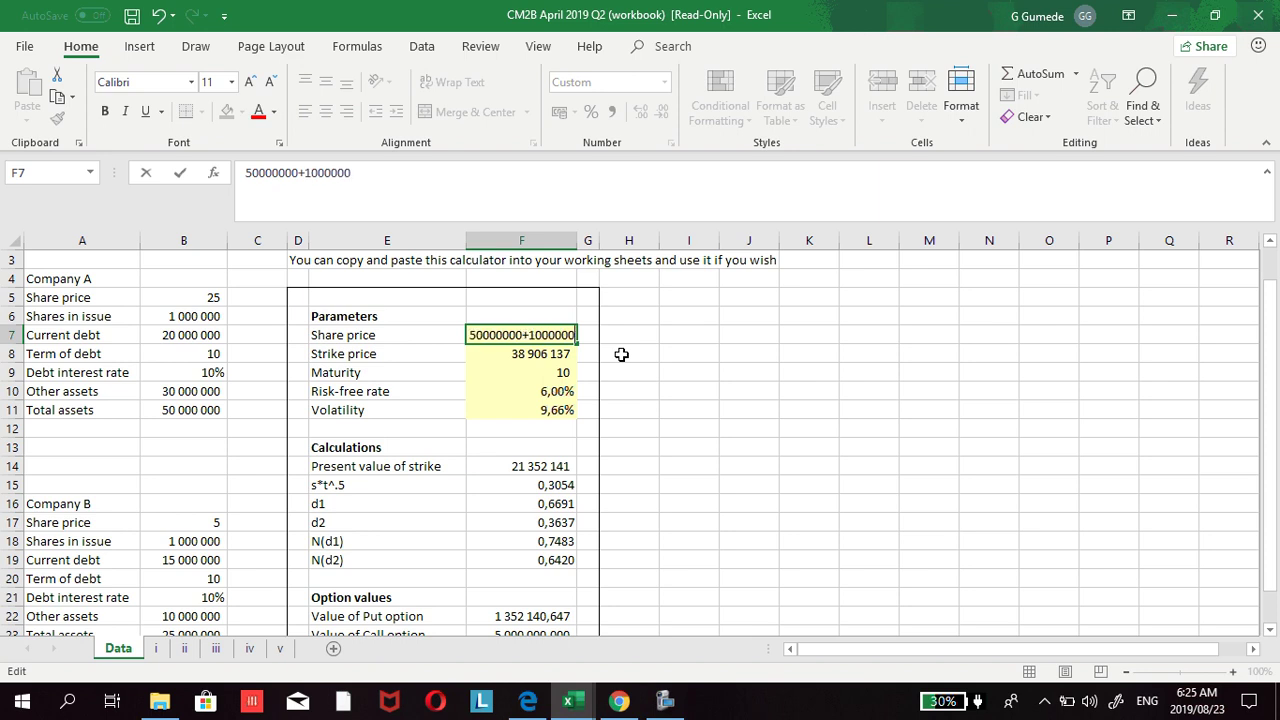
text(0)
key(Return)
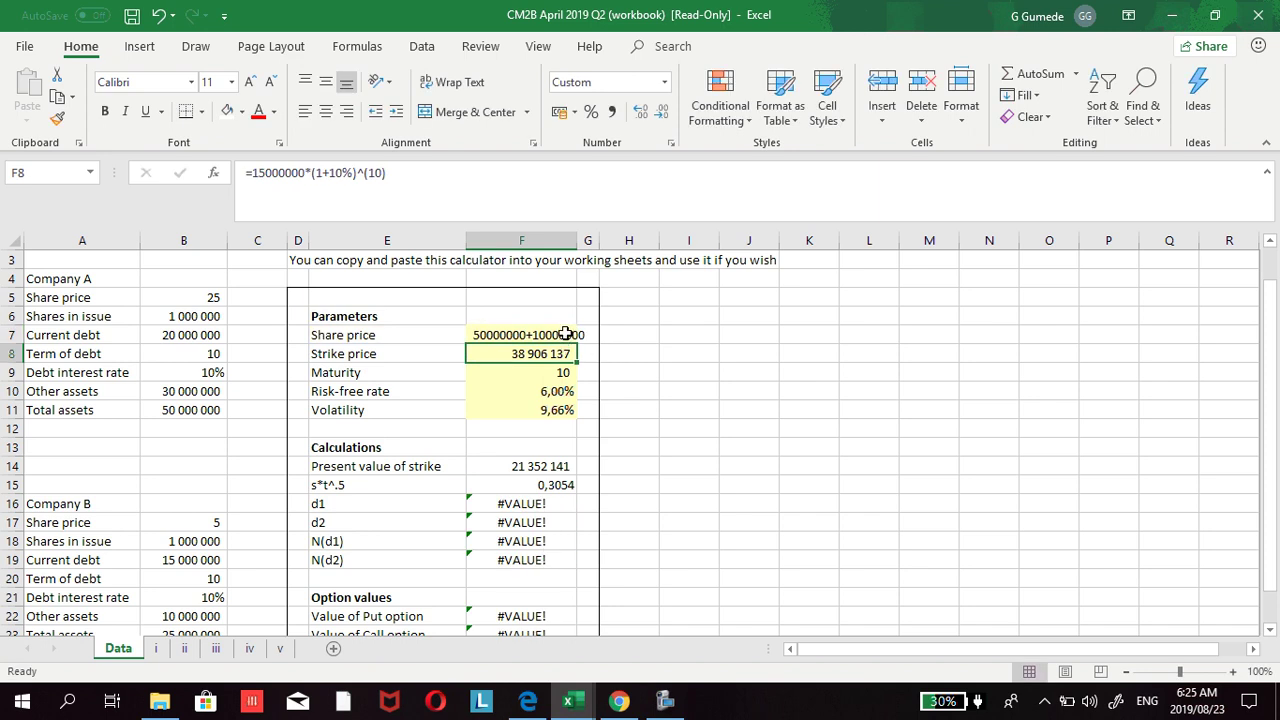
Step: Re-enter the calculator's share price in F7 of the Data sheet as the formula =50000000+10000000
double_click(580, 335)
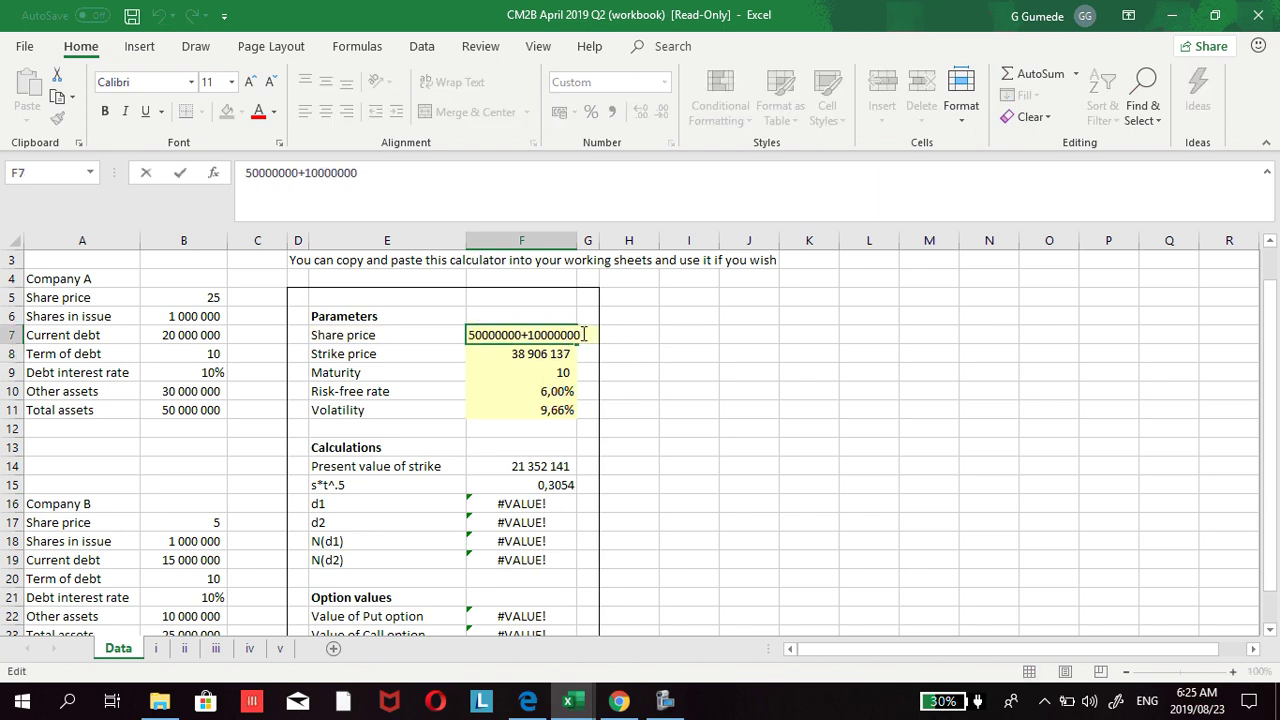
key(BackSpace)
key(BackSpace)
key(BackSpace)
key(BackSpace)
key(BackSpace)
key(BackSpace)
key(BackSpace)
key(BackSpace)
key(BackSpace)
key(BackSpace)
key(BackSpace)
key(BackSpace)
key(BackSpace)
key(BackSpace)
key(BackSpace)
key(BackSpace)
key(BackSpace)
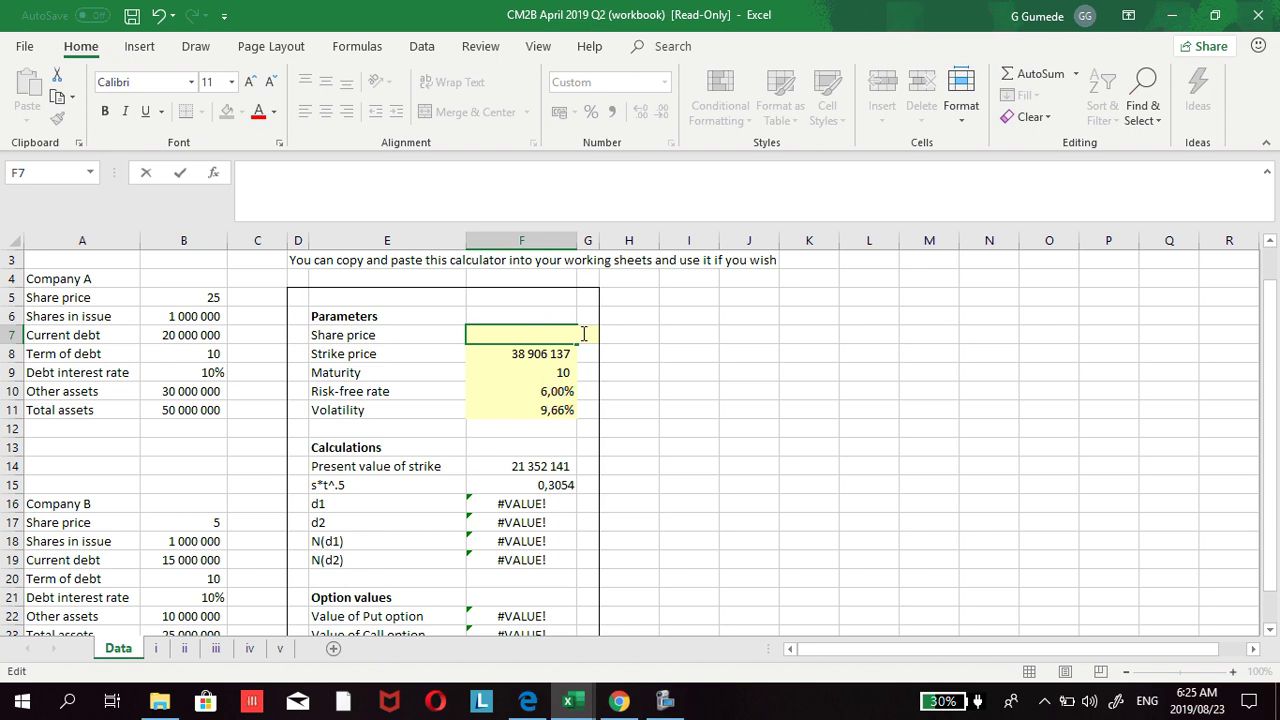
text(=)
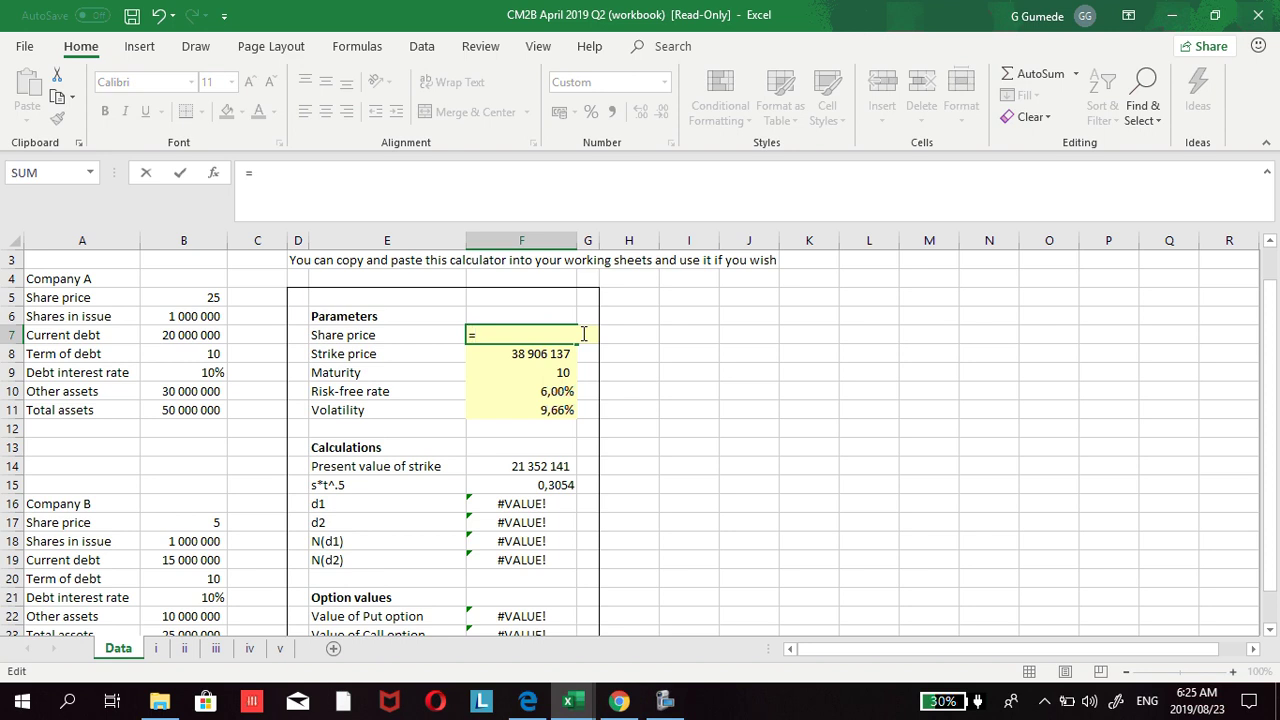
text(50000000)
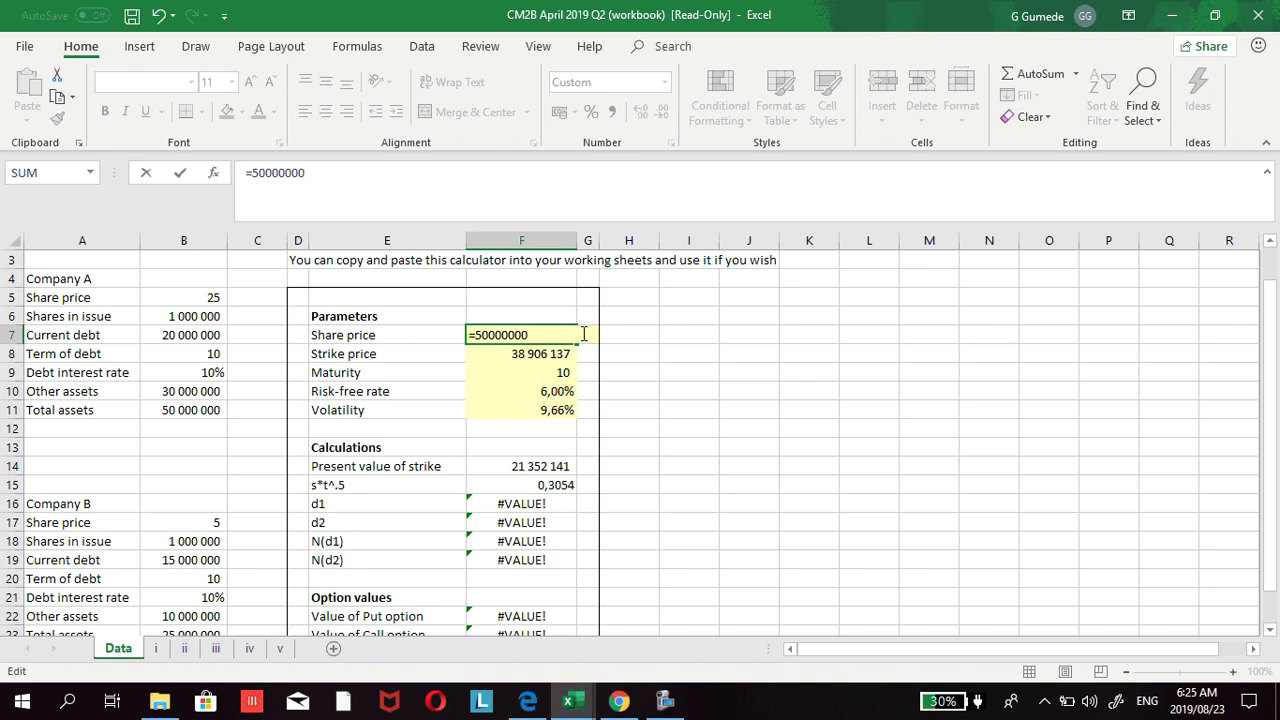
text(+)
text(10000000)
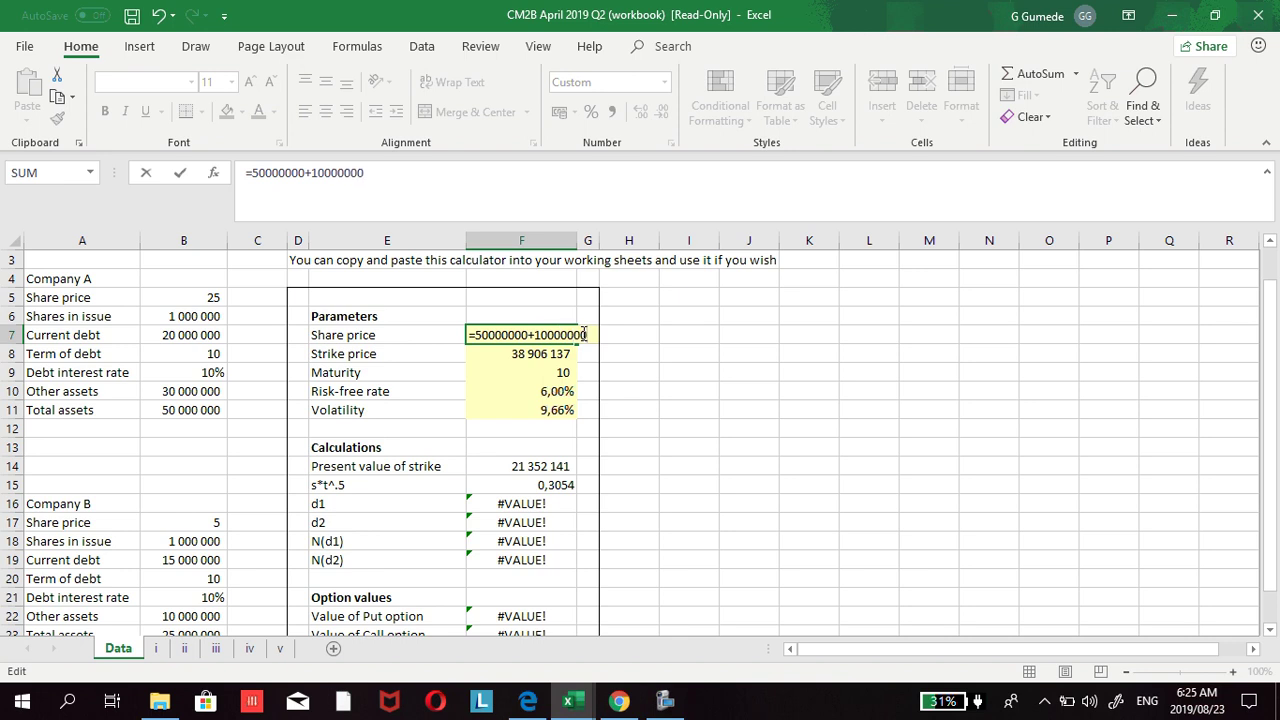
key(Return)
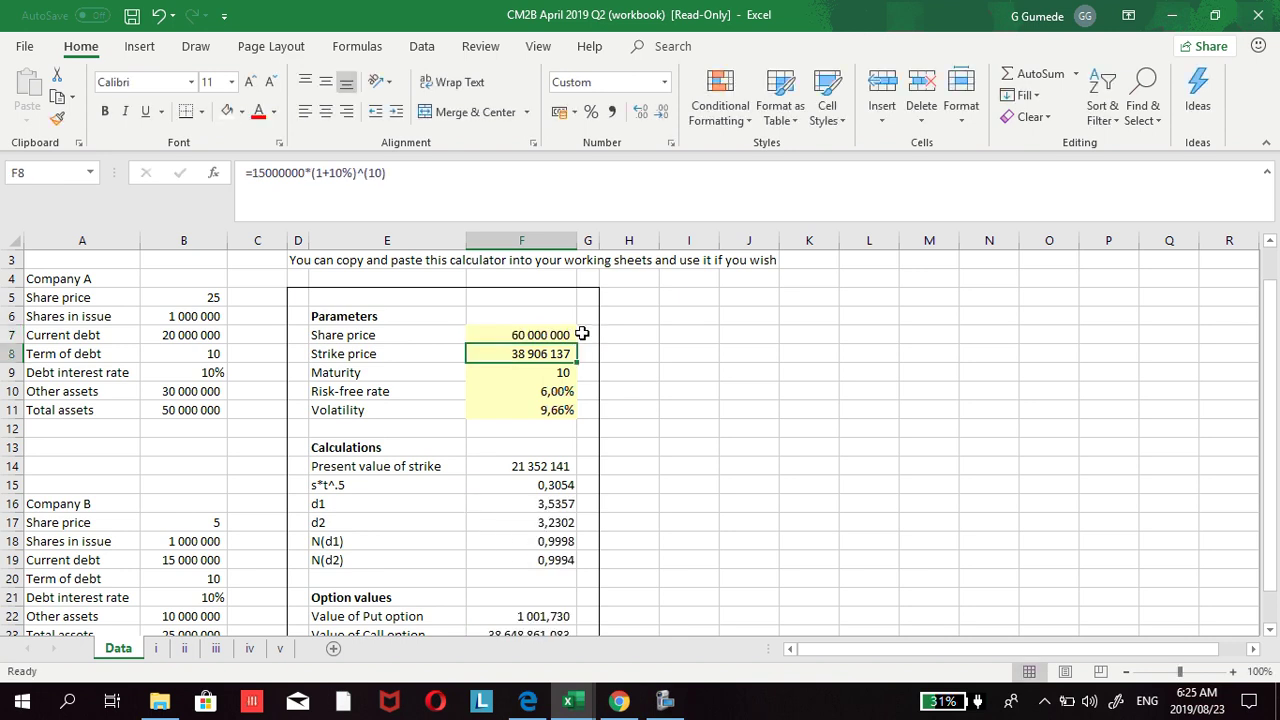
double_click(509, 336)
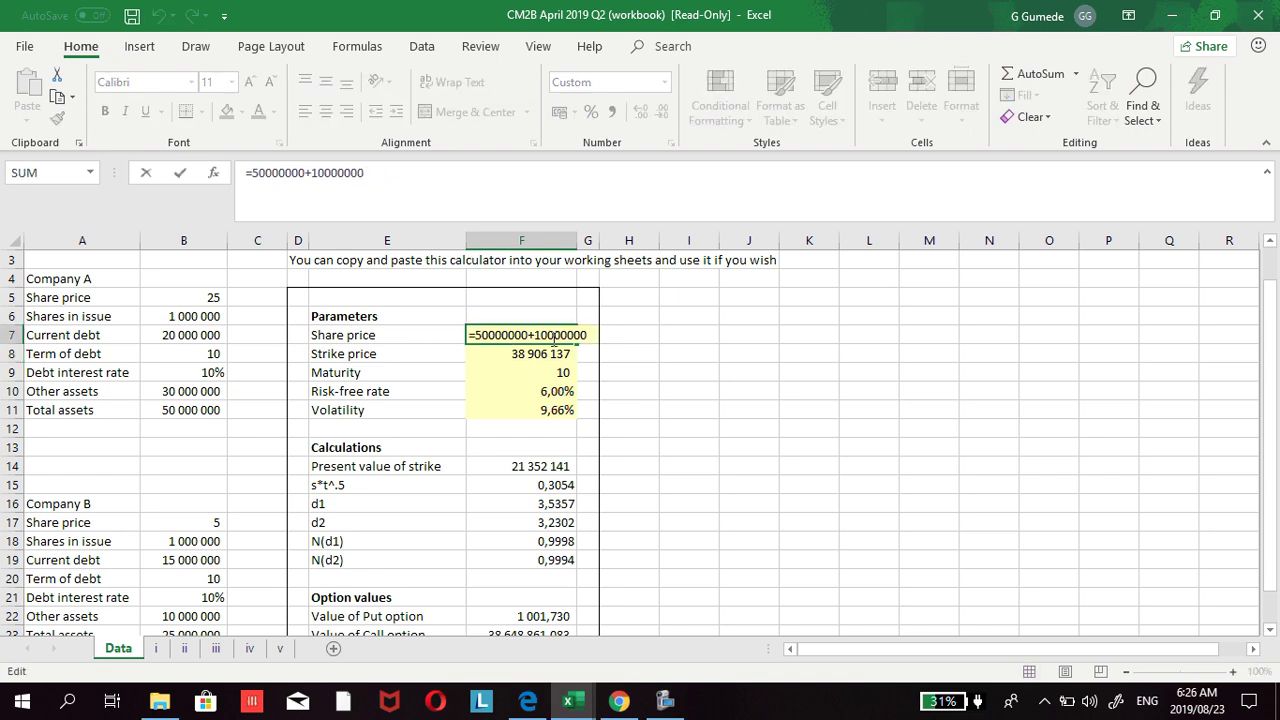
click(597, 340)
key(Return)
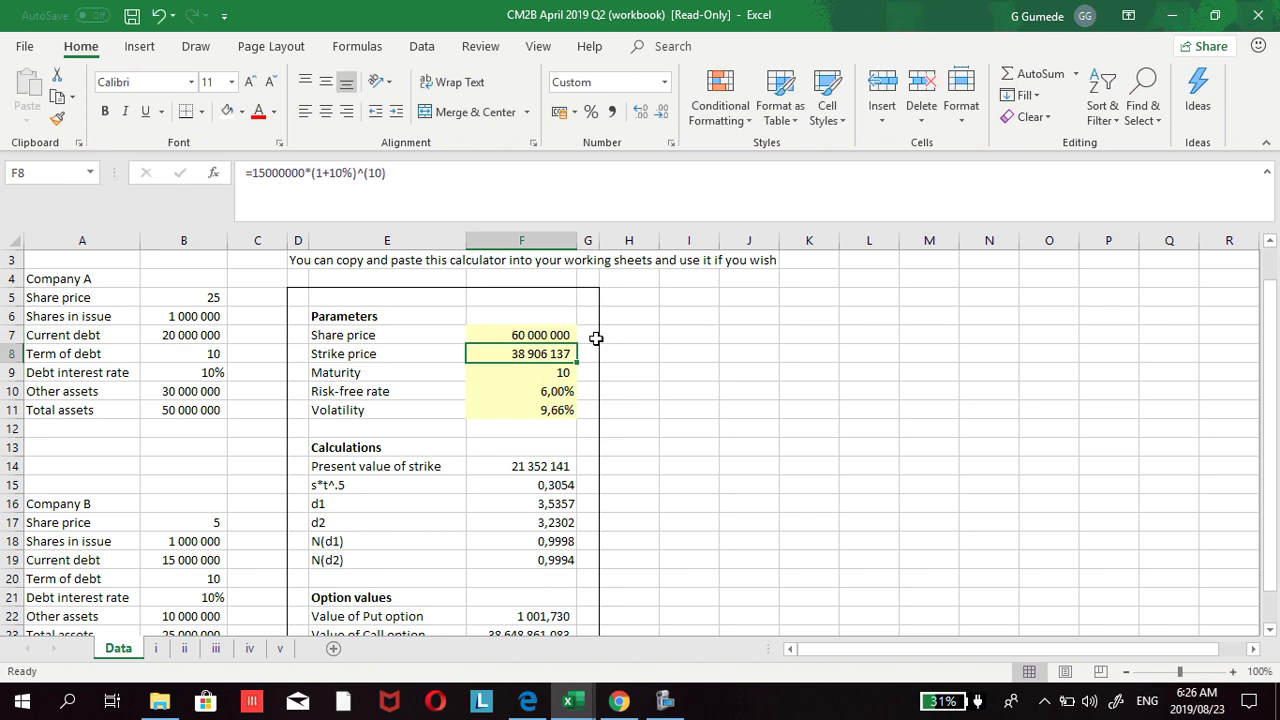
Step: Change the strike price formula in F8 to Company A's total debt with interest, =(20000000+10000000)*(1+10%)^(10)
double_click(527, 353)
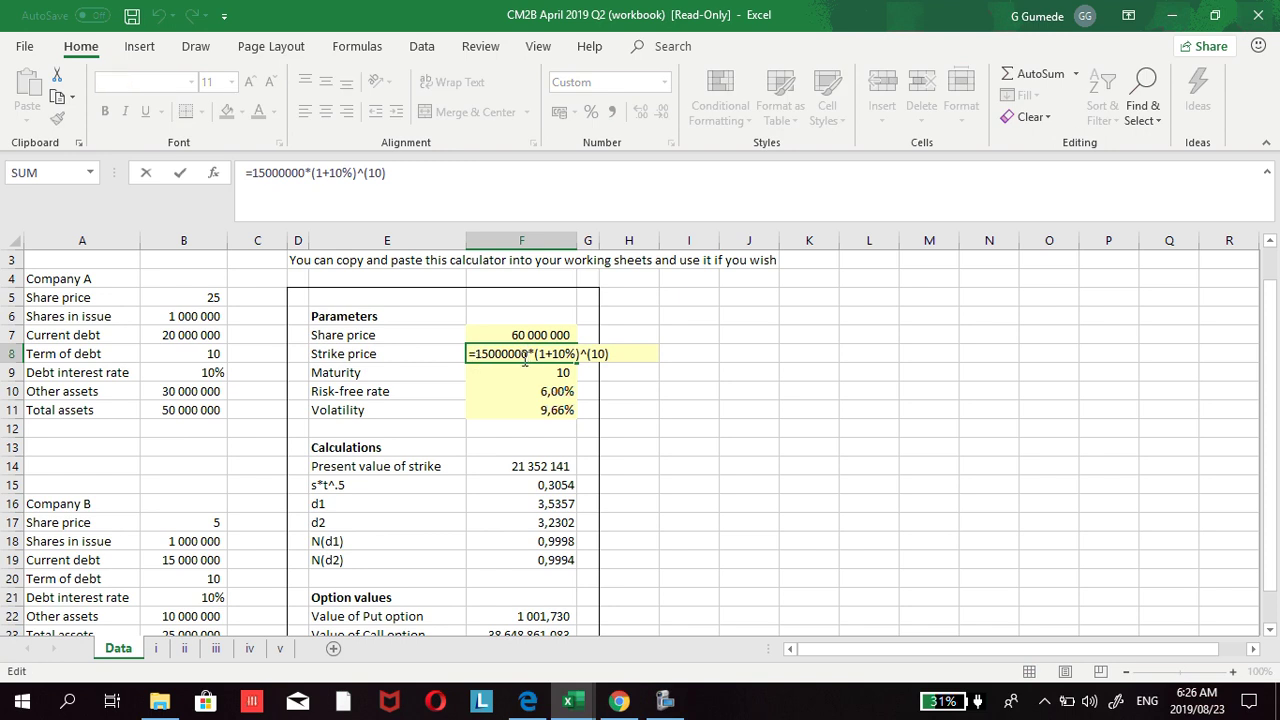
text(()
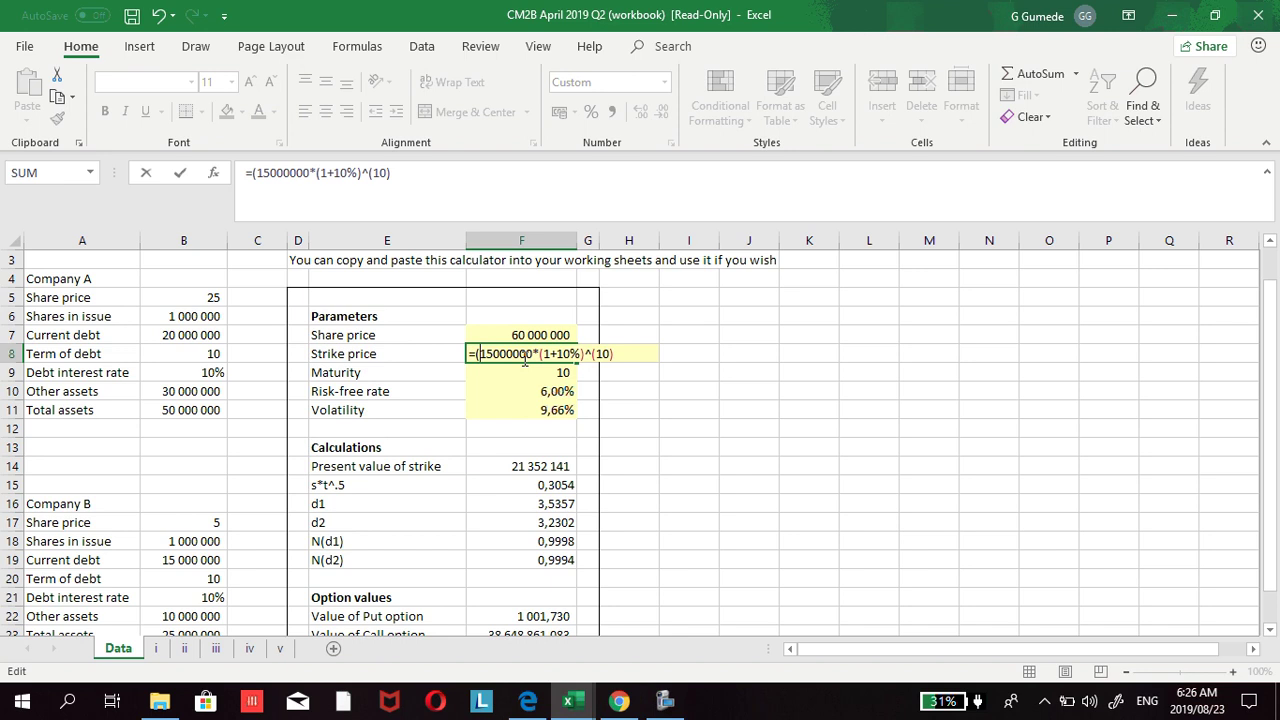
click(532, 360)
key(BackSpace)
key(BackSpace)
key(BackSpace)
key(BackSpace)
key(BackSpace)
key(BackSpace)
key(BackSpace)
key(BackSpace)
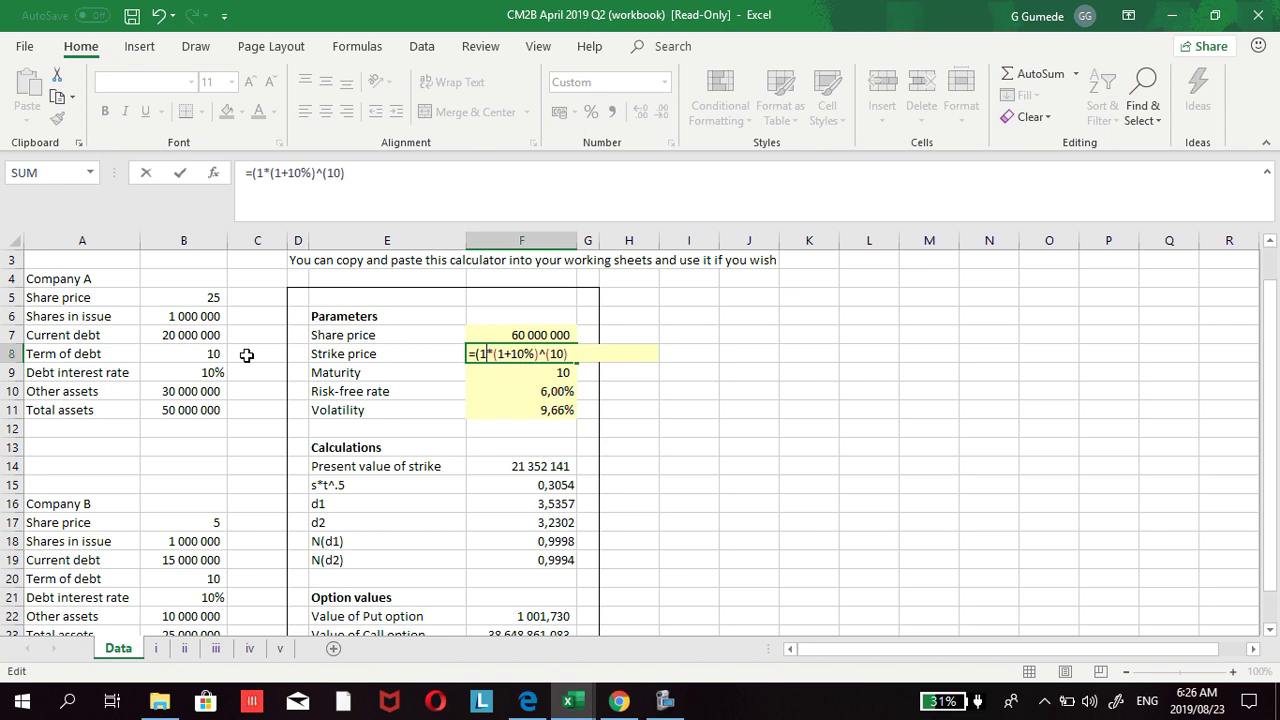
text(20000)
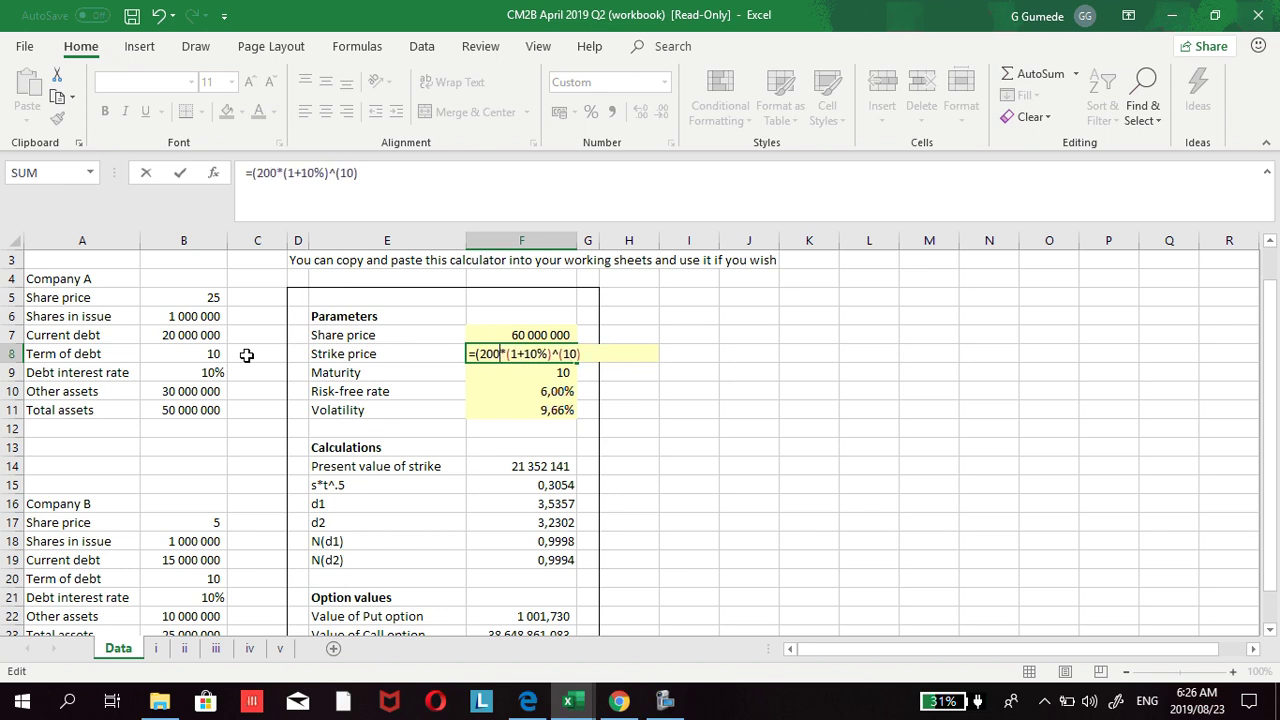
text(000+)
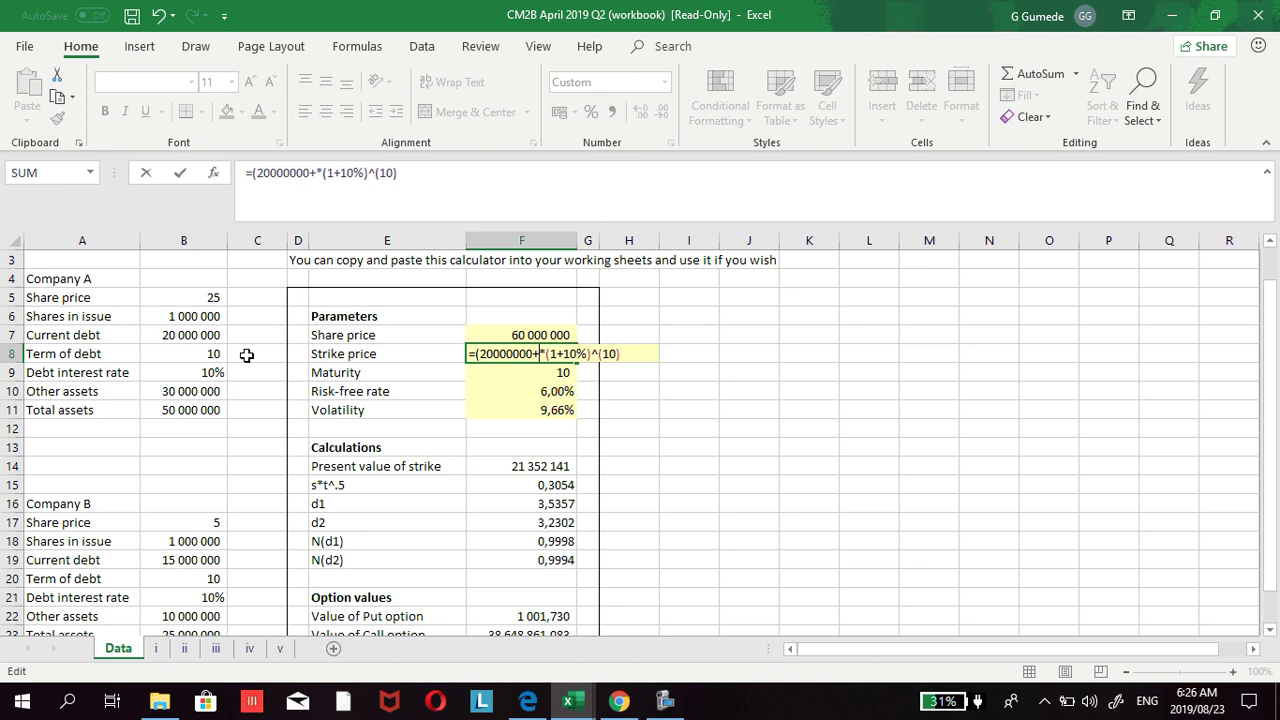
text(1000000)
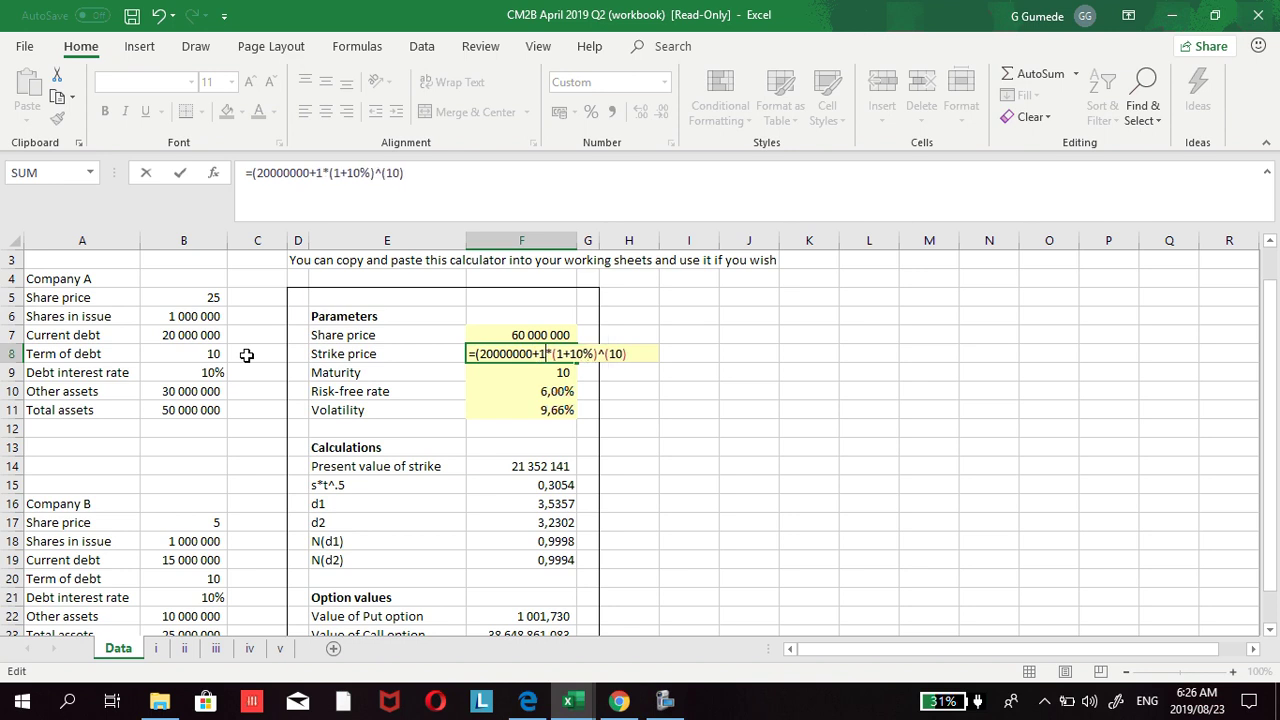
text(0)
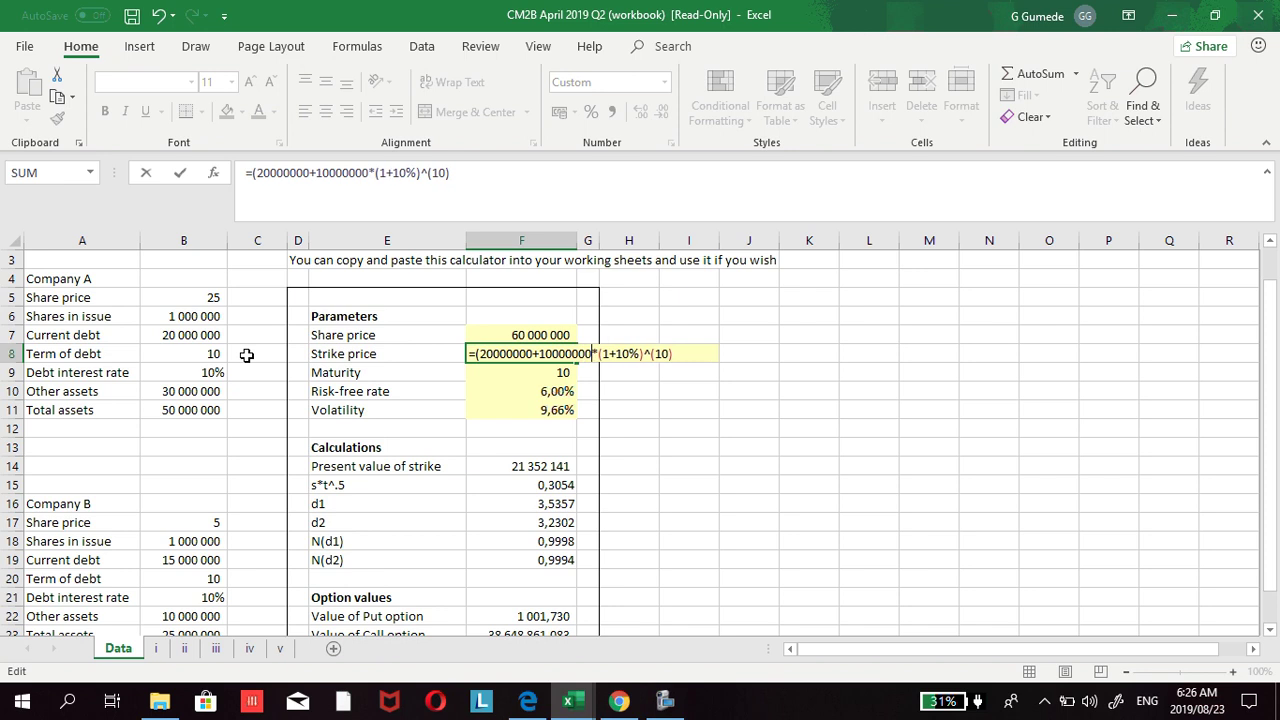
text())
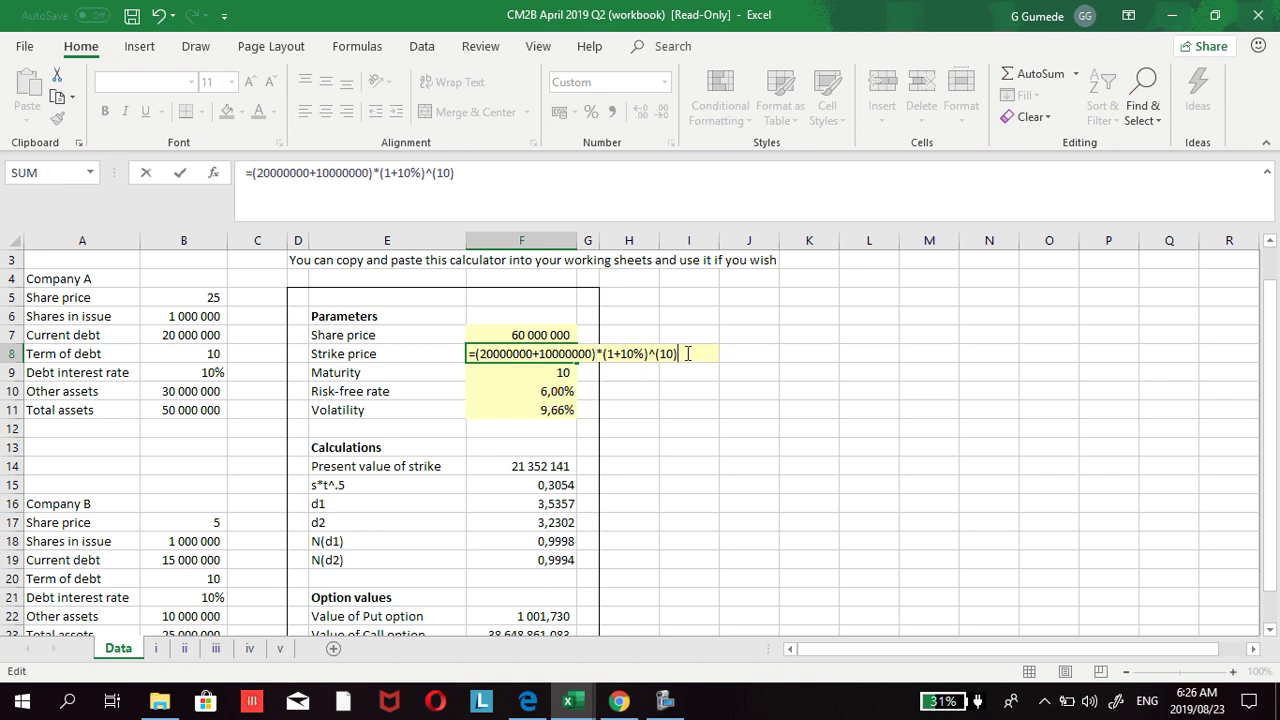
key(Return)
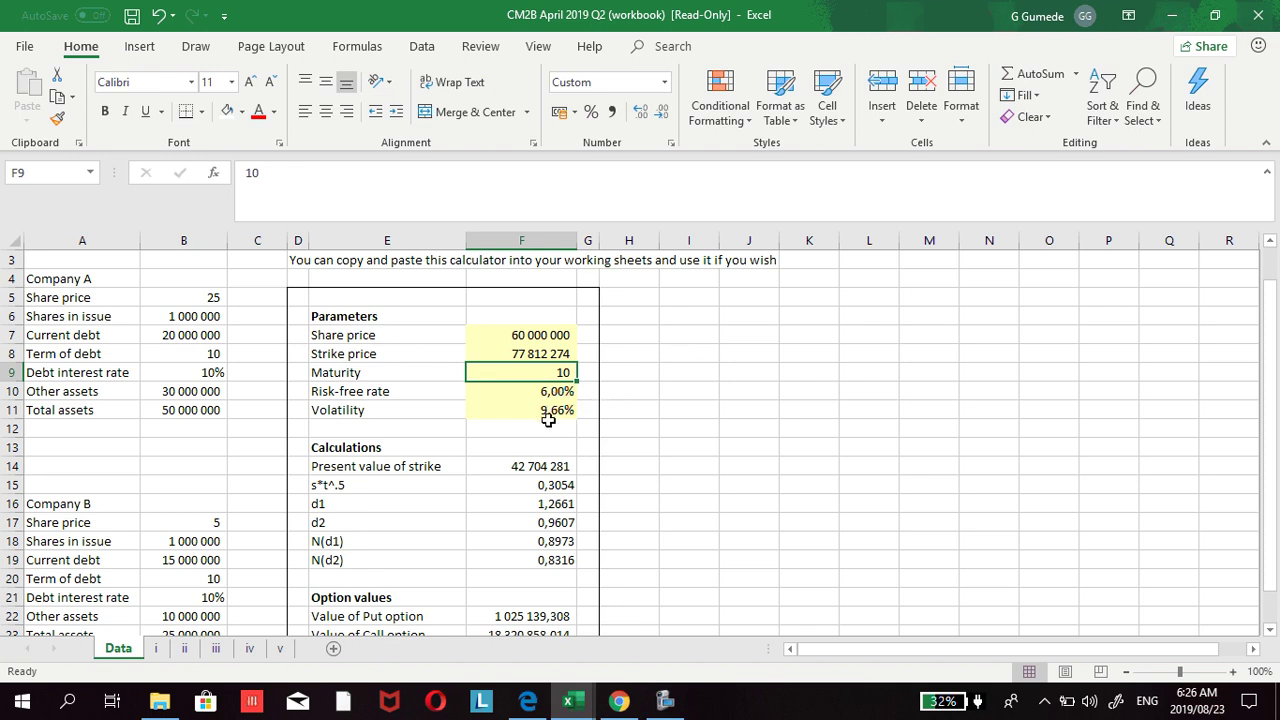
Step: Look up Company A's implied volatility on sheet i and set the volatility in F11 of the Data sheet to 23,45%
click(160, 649)
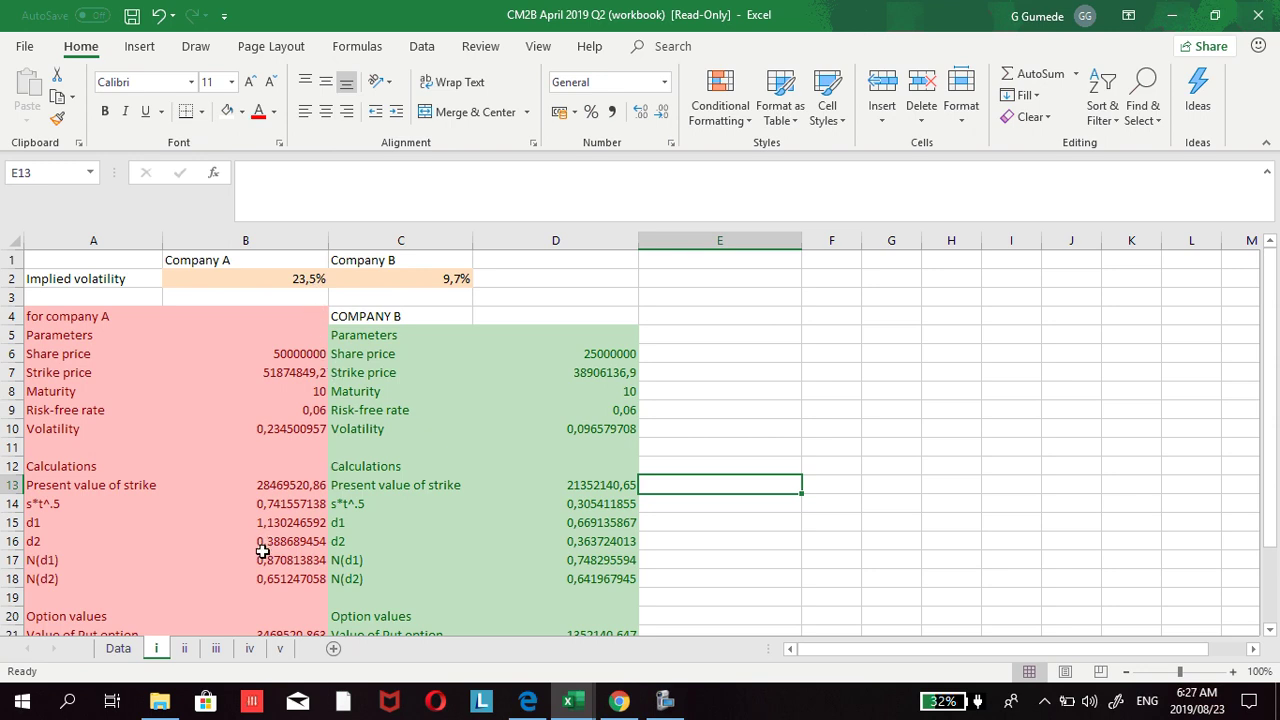
click(116, 649)
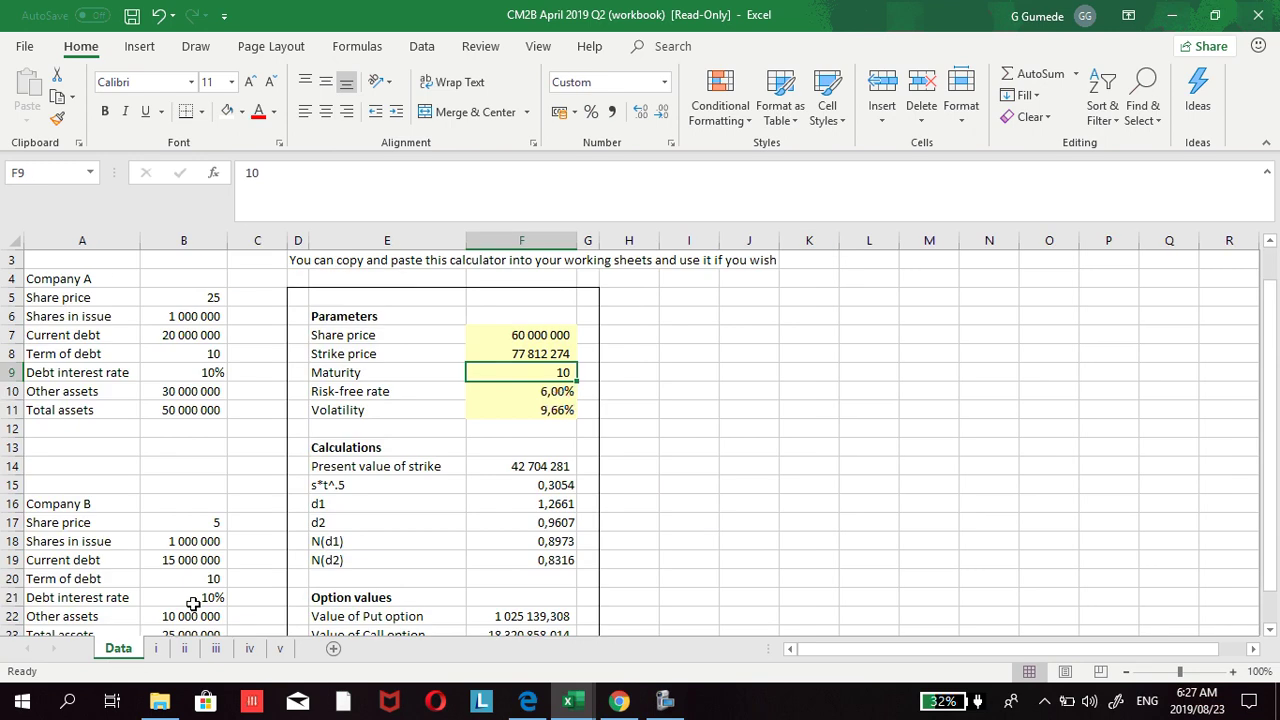
double_click(529, 413)
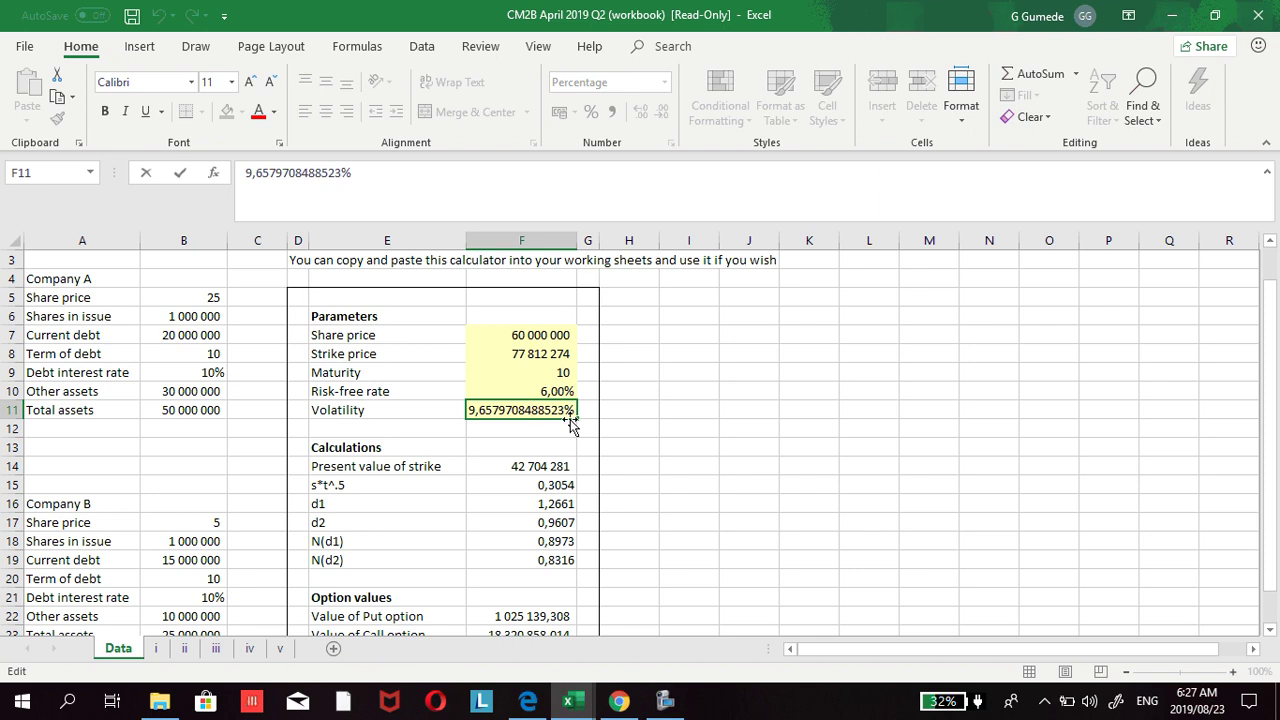
key(BackSpace)
key(BackSpace)
key(BackSpace)
key(BackSpace)
key(BackSpace)
key(BackSpace)
key(BackSpace)
key(BackSpace)
key(BackSpace)
key(BackSpace)
key(BackSpace)
key(BackSpace)
key(BackSpace)
key(BackSpace)
key(BackSpace)
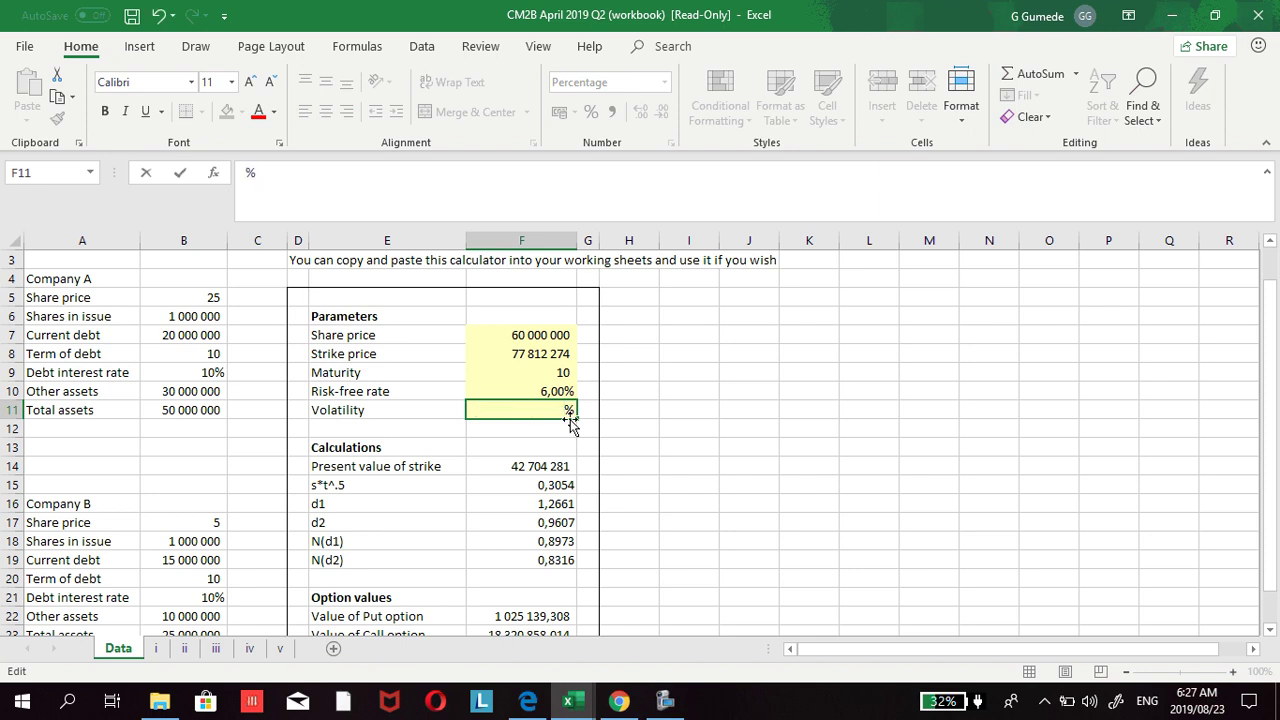
text(23,45)
key(Return)
Step: Examine the call option value in F23 against Company A's data and the calculator's parameters
scroll(471, 487, down, 1)
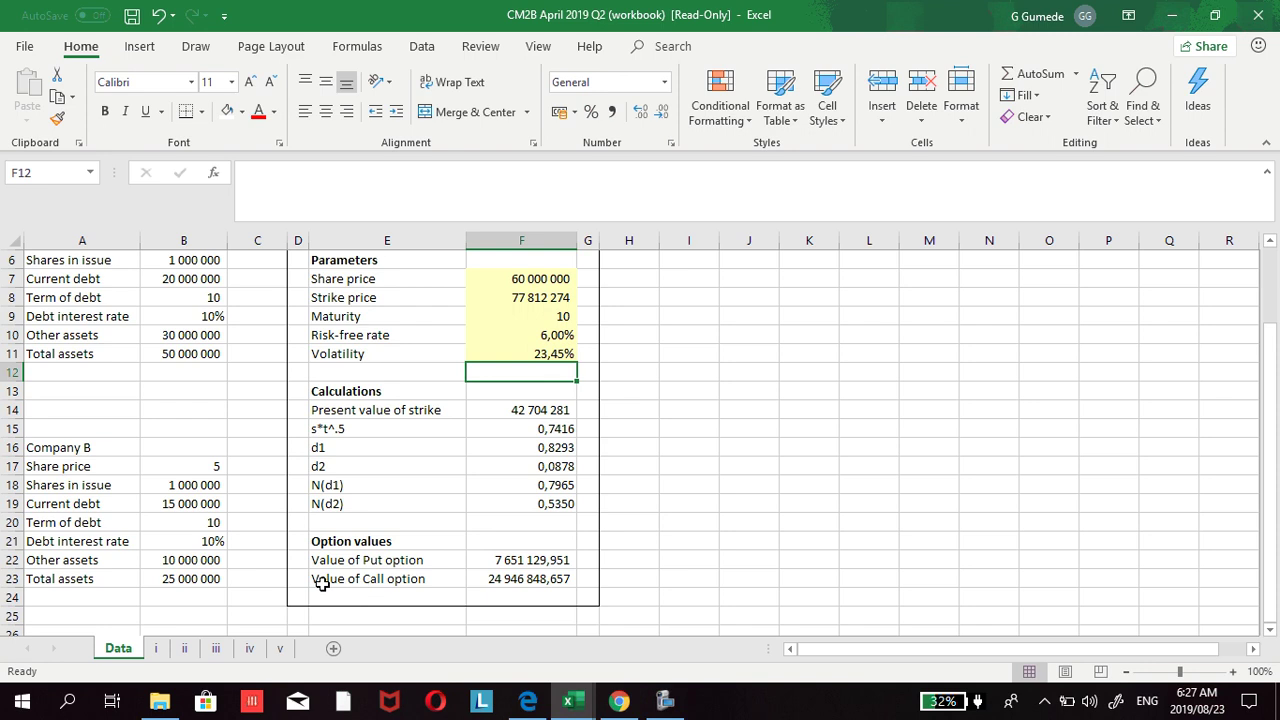
click(507, 583)
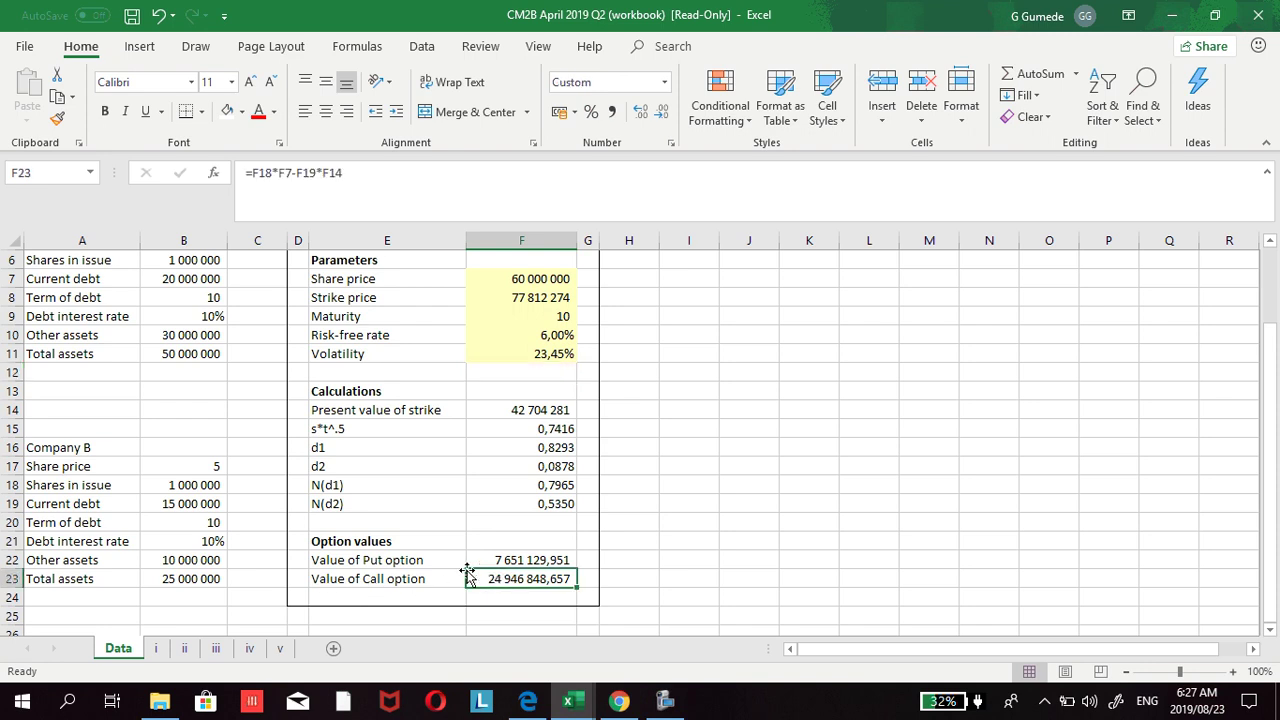
scroll(400, 561, up, 1)
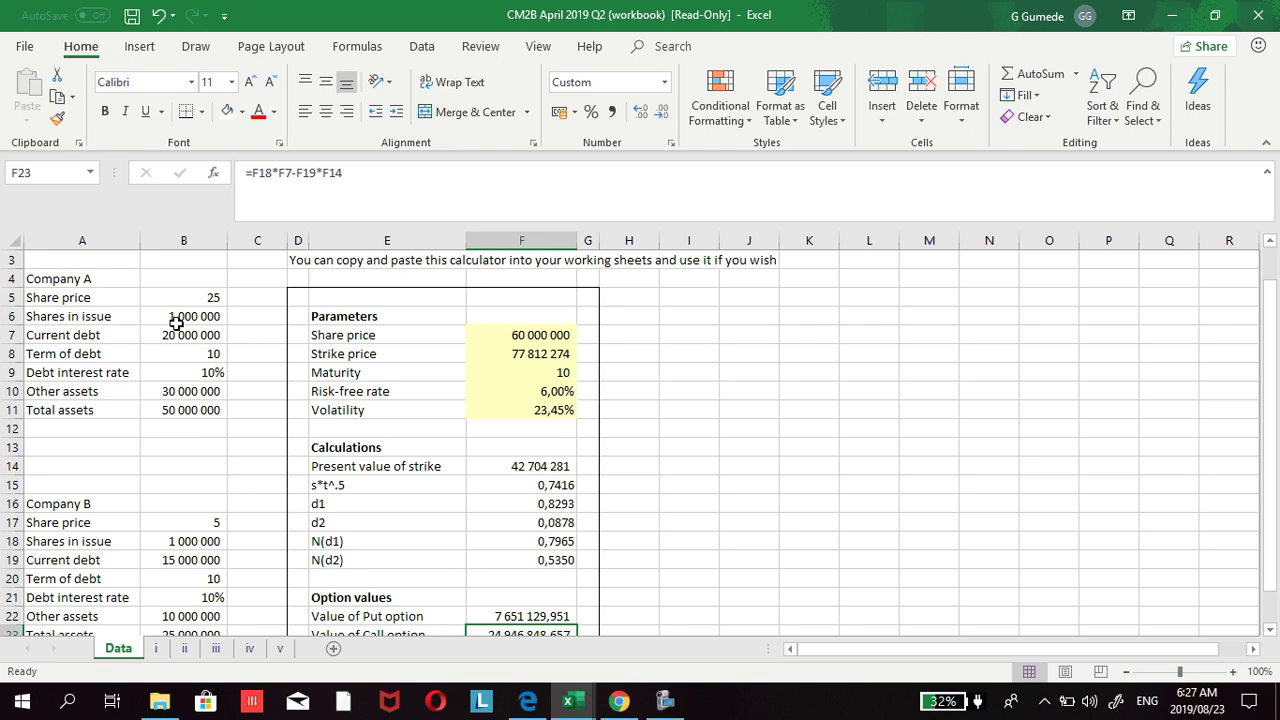
scroll(319, 453, down, 1)
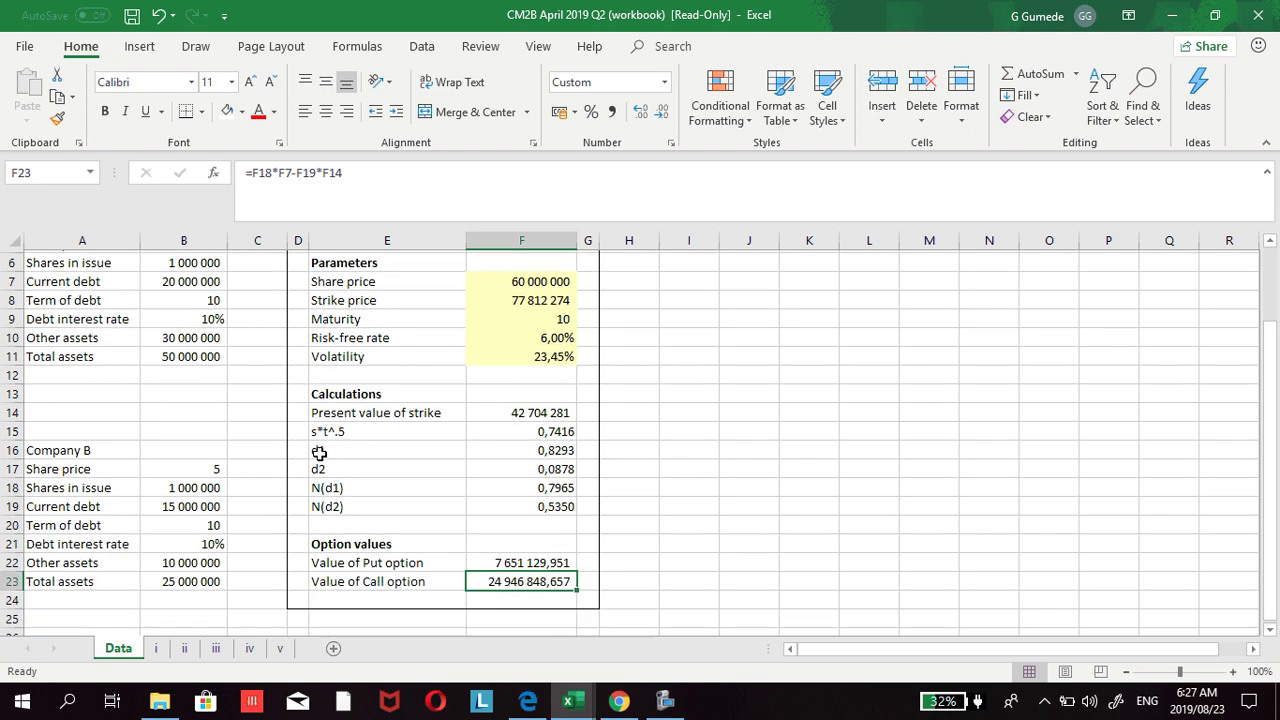
scroll(310, 484, up, 1)
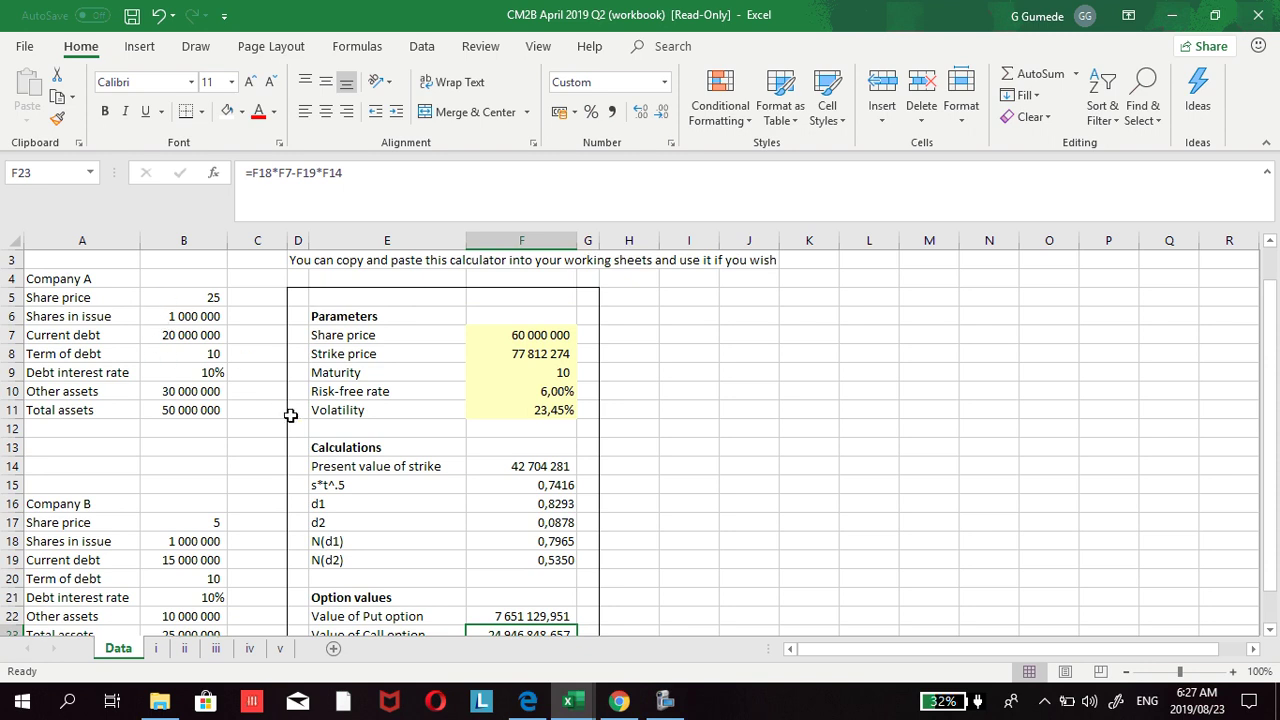
scroll(290, 415, down, 1)
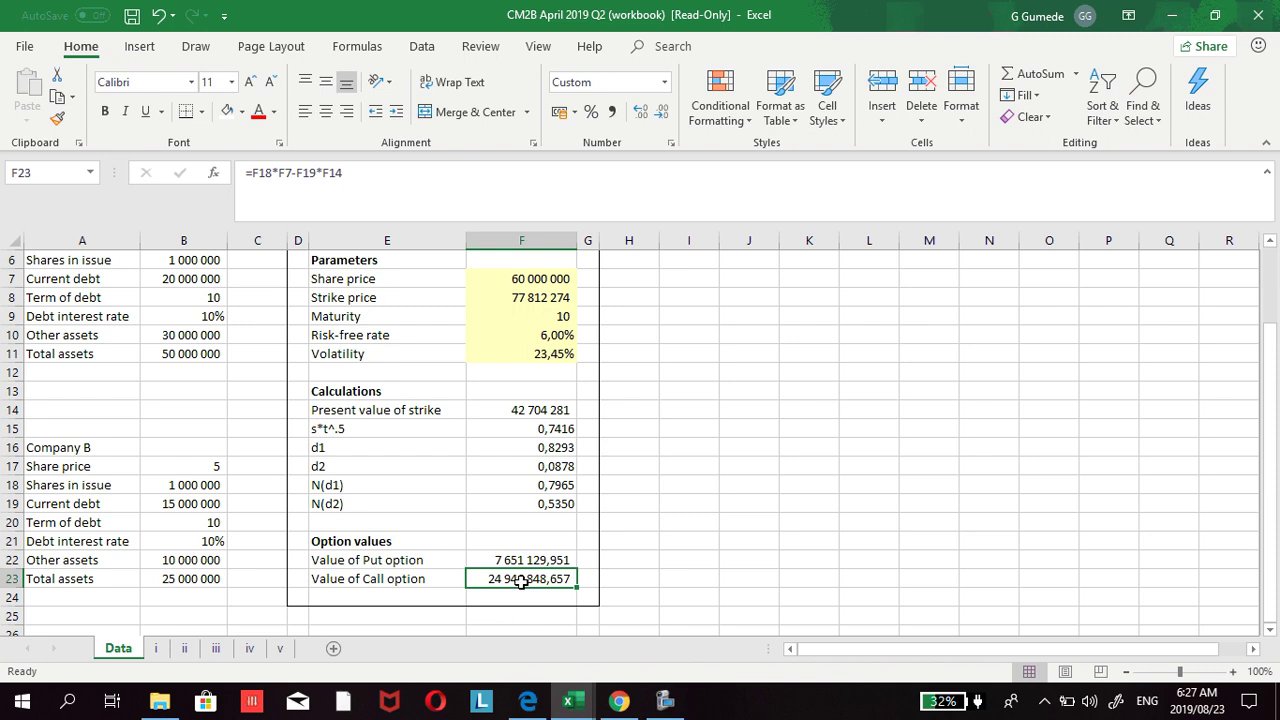
scroll(515, 578, up, 1)
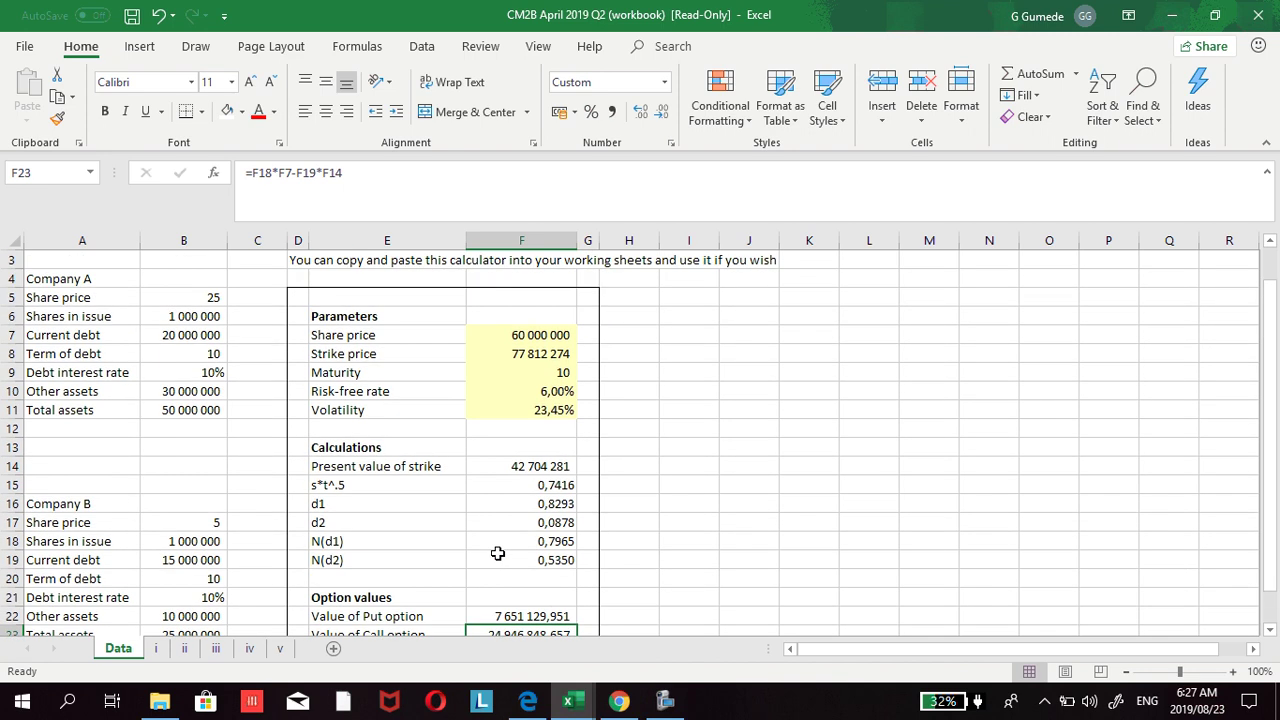
scroll(498, 553, down, 1)
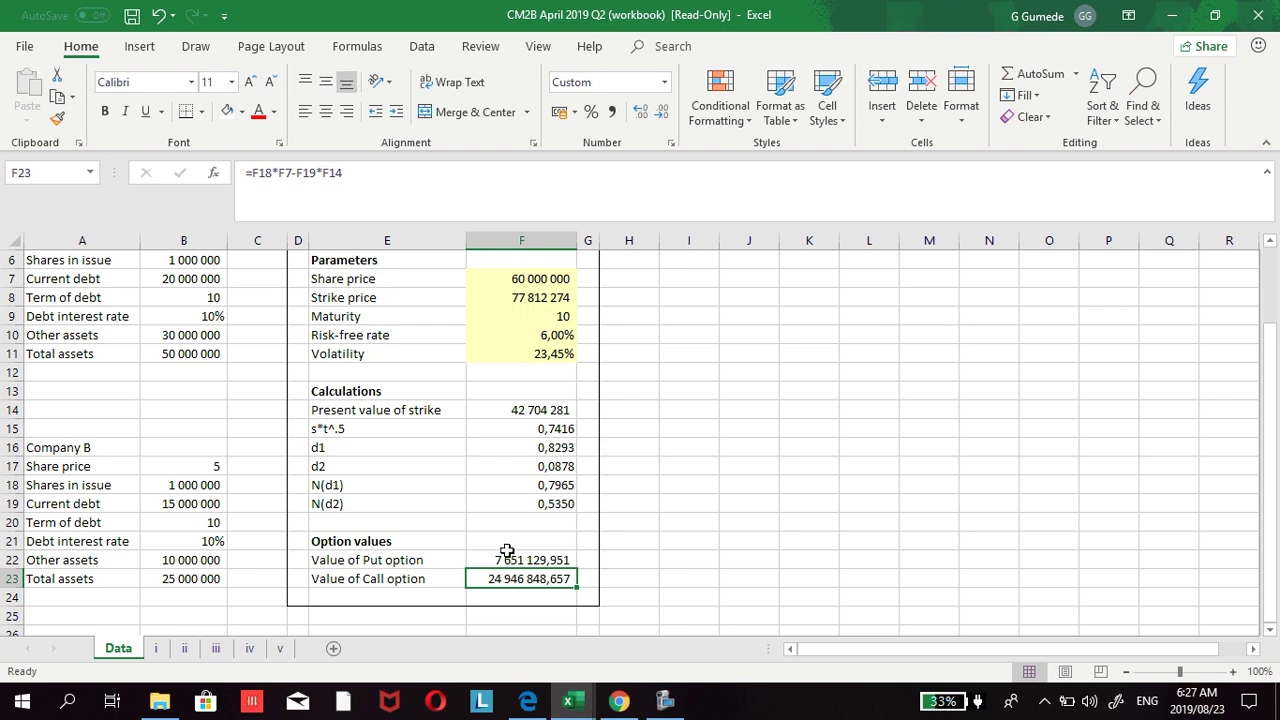
scroll(409, 492, up, 2)
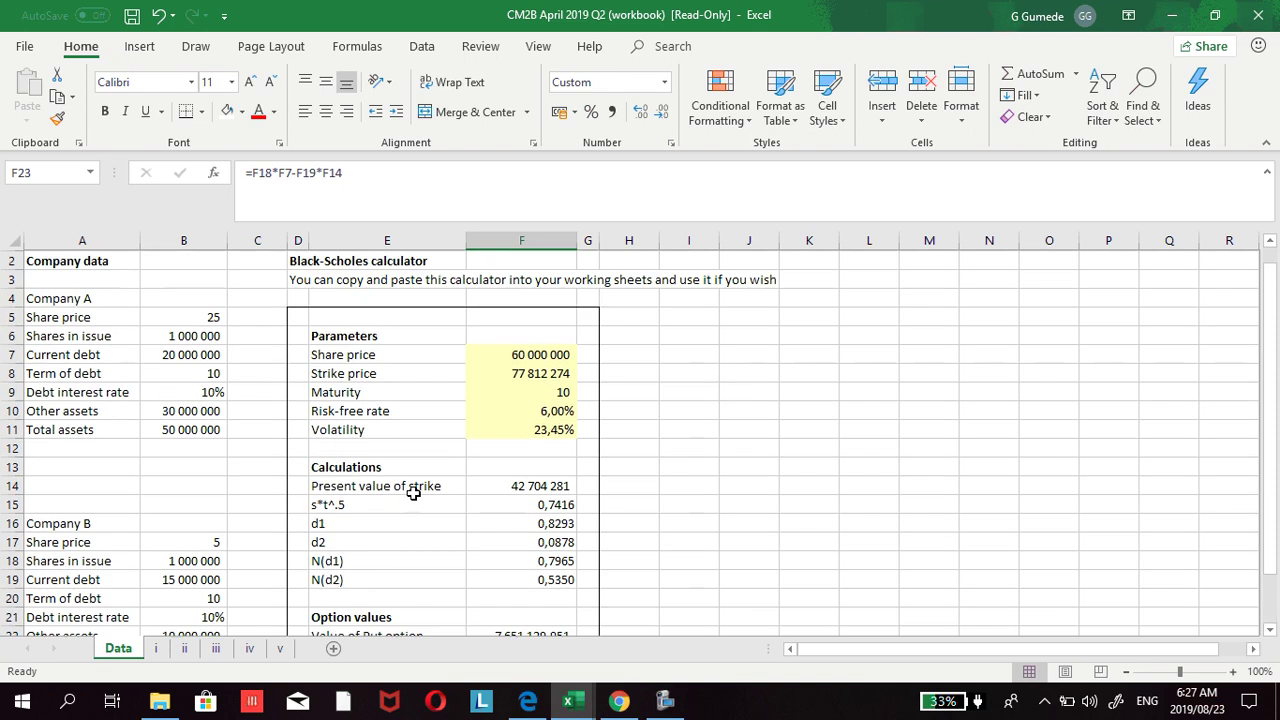
Step: Check sheet ii's Probability cell against part (ii) of the exam paper in Edge, then return to Excel and select N(d2) in F19 of the Data sheet
click(188, 649)
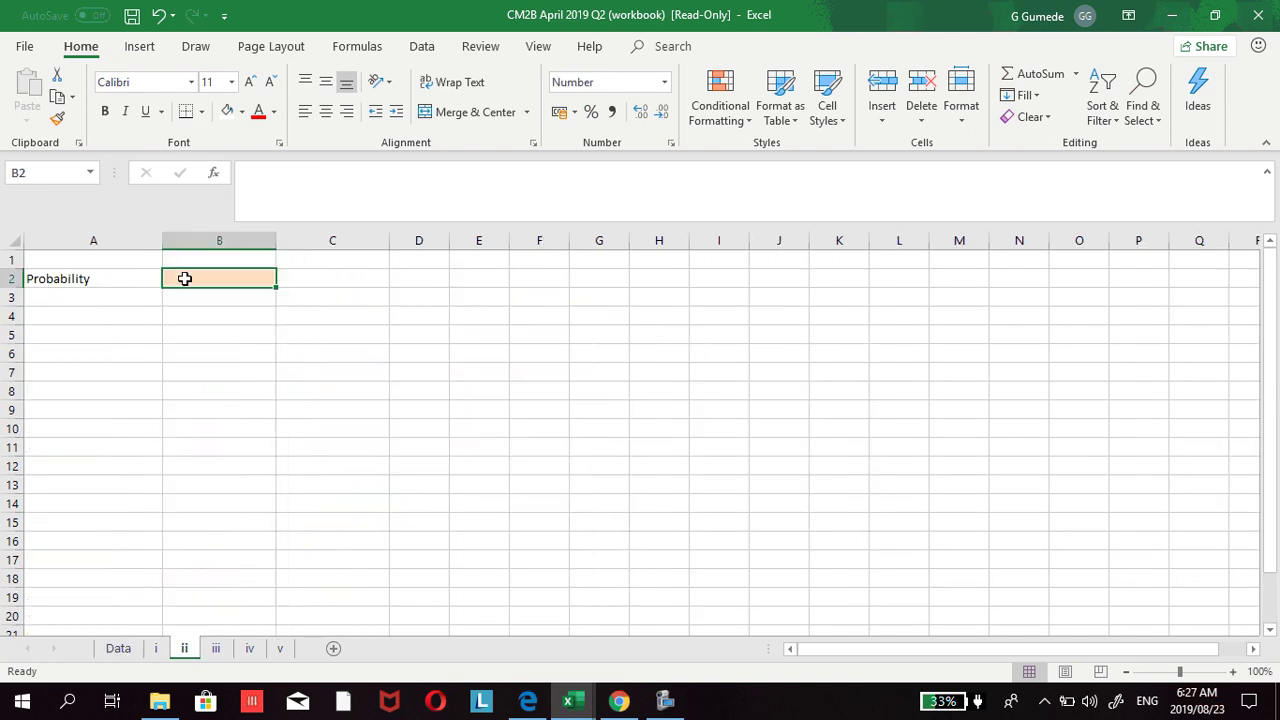
click(527, 701)
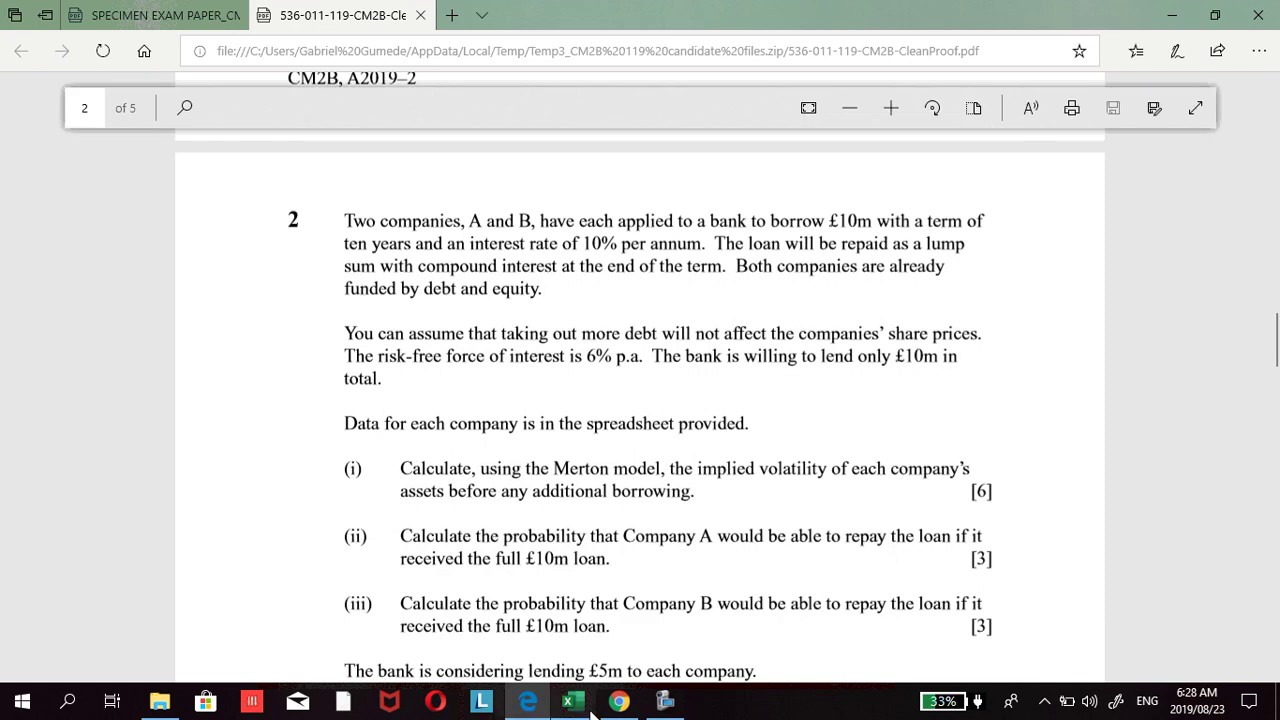
click(683, 631)
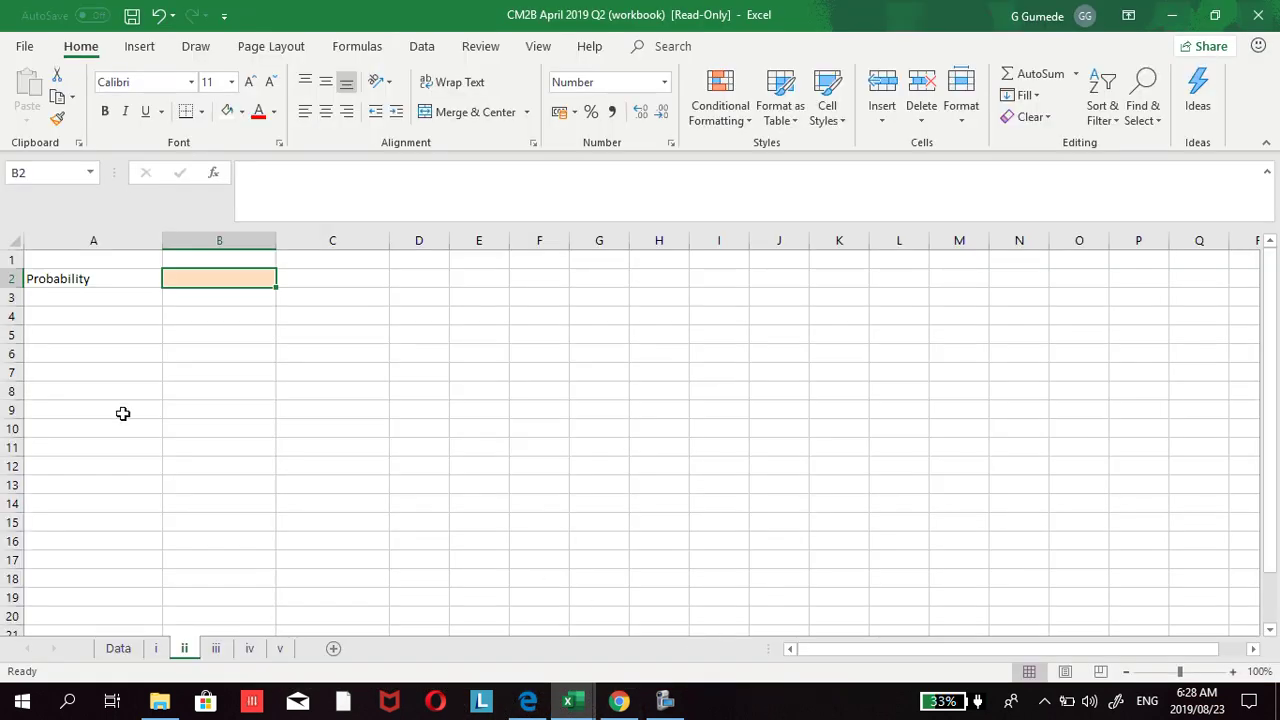
click(127, 649)
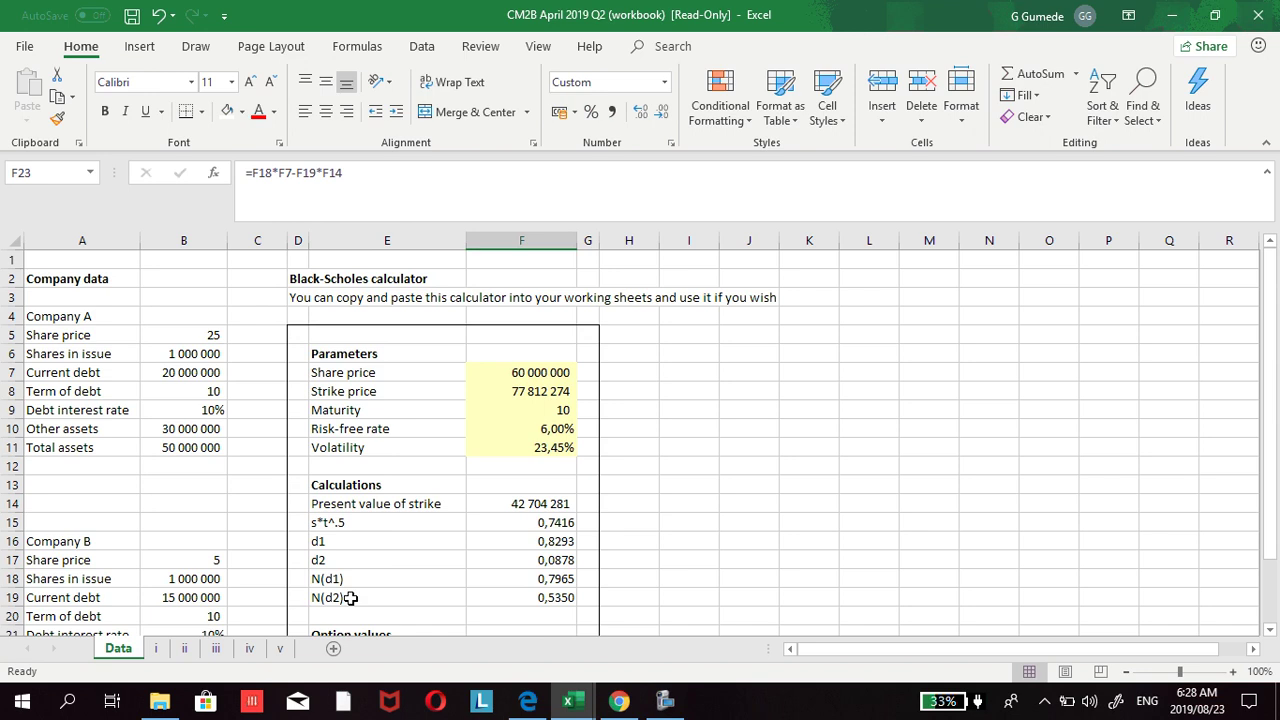
click(550, 598)
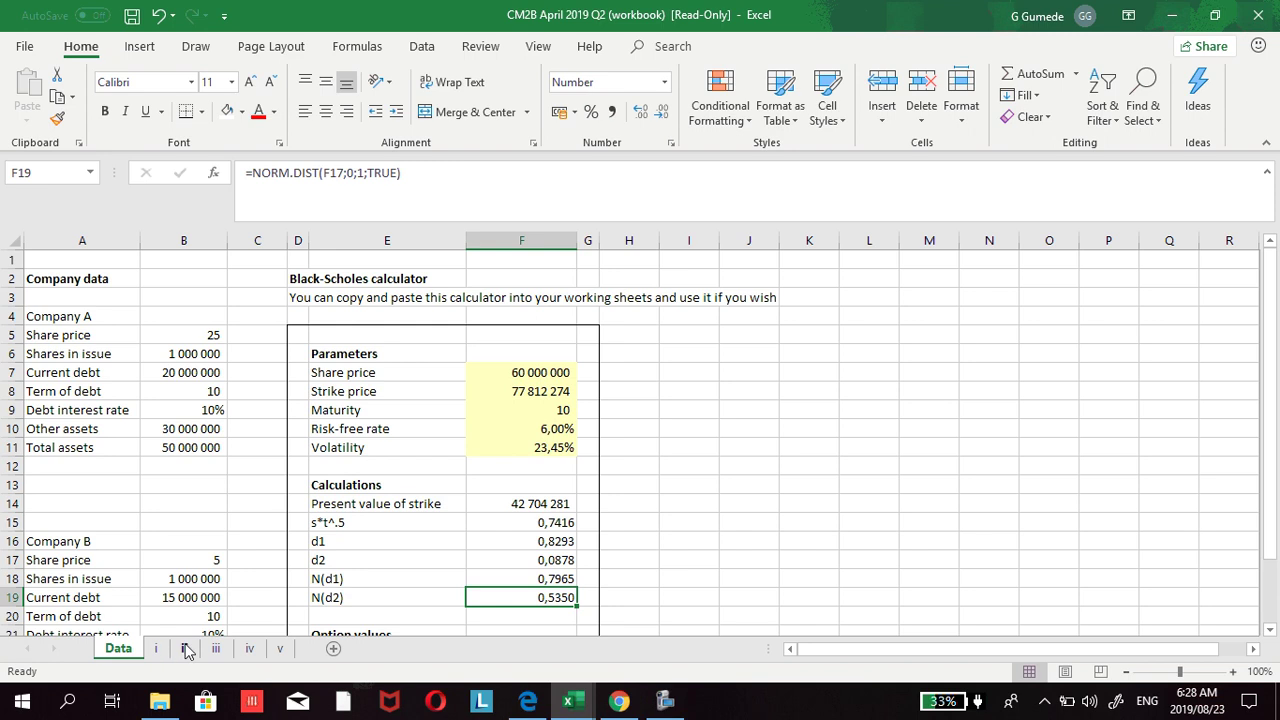
Step: Label cell A4 on sheet ii as COMPANY A
click(185, 649)
click(80, 319)
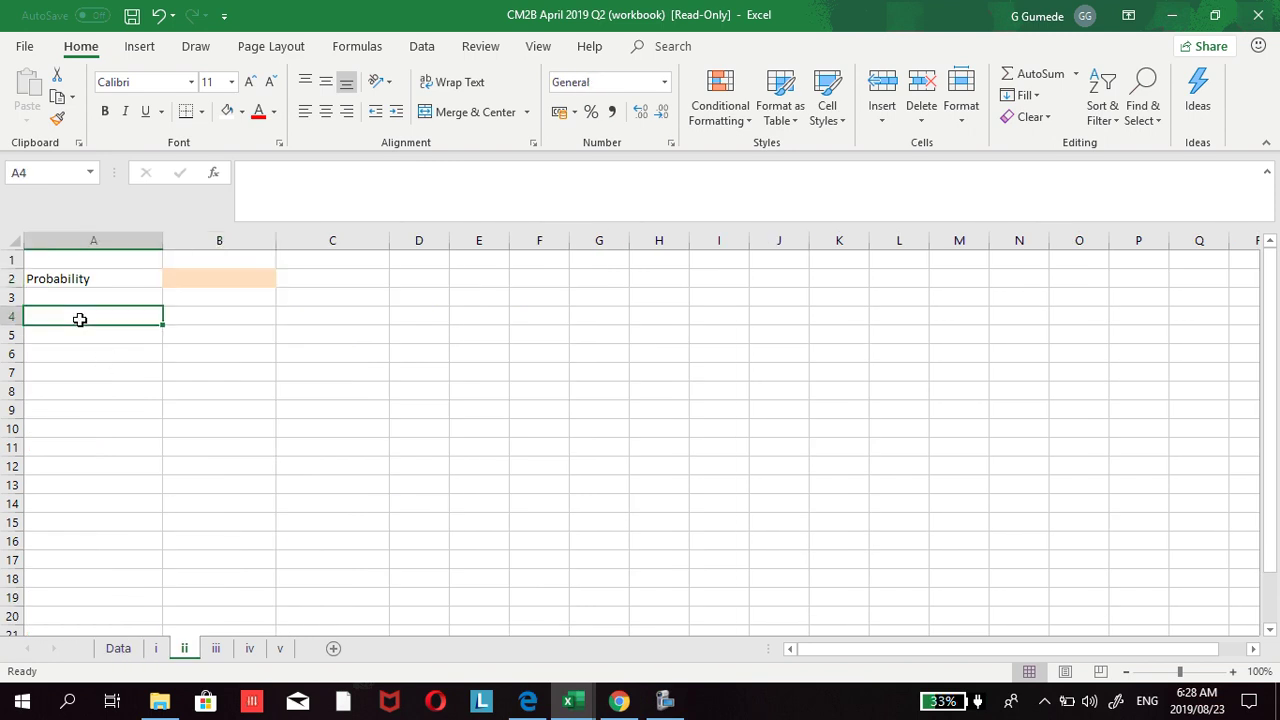
text(COM)
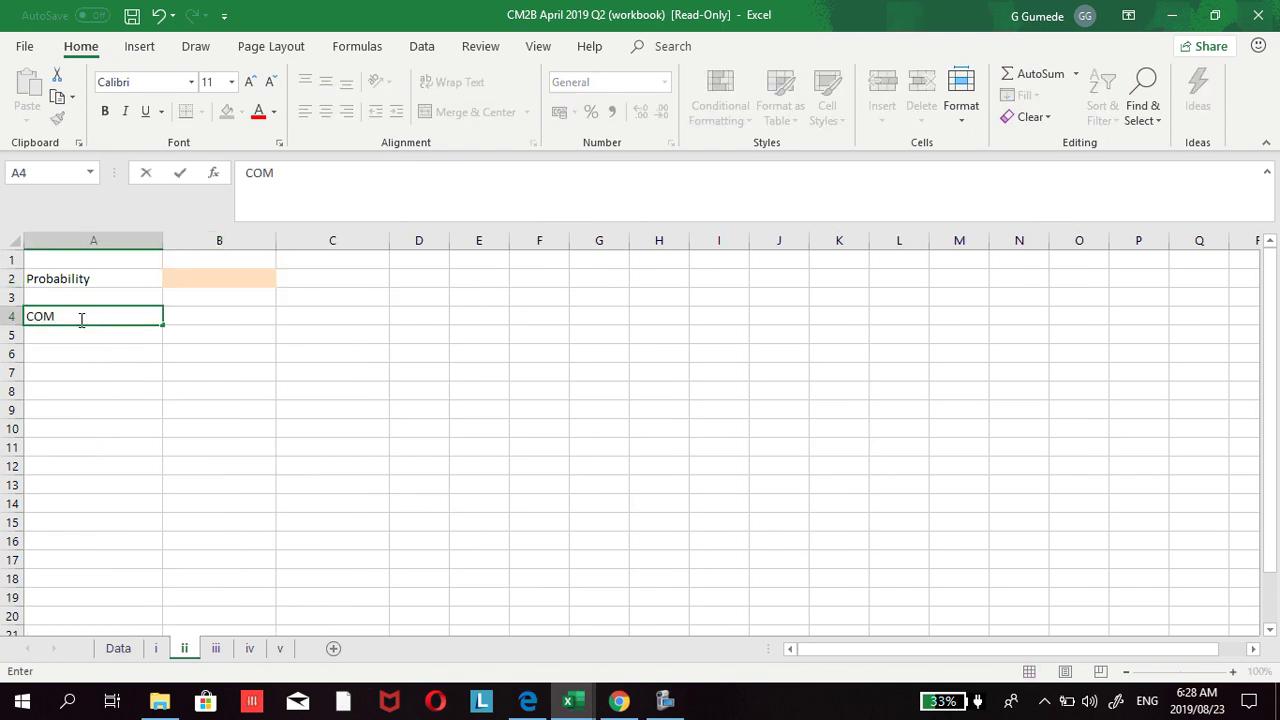
text(PANY A)
key(Return)
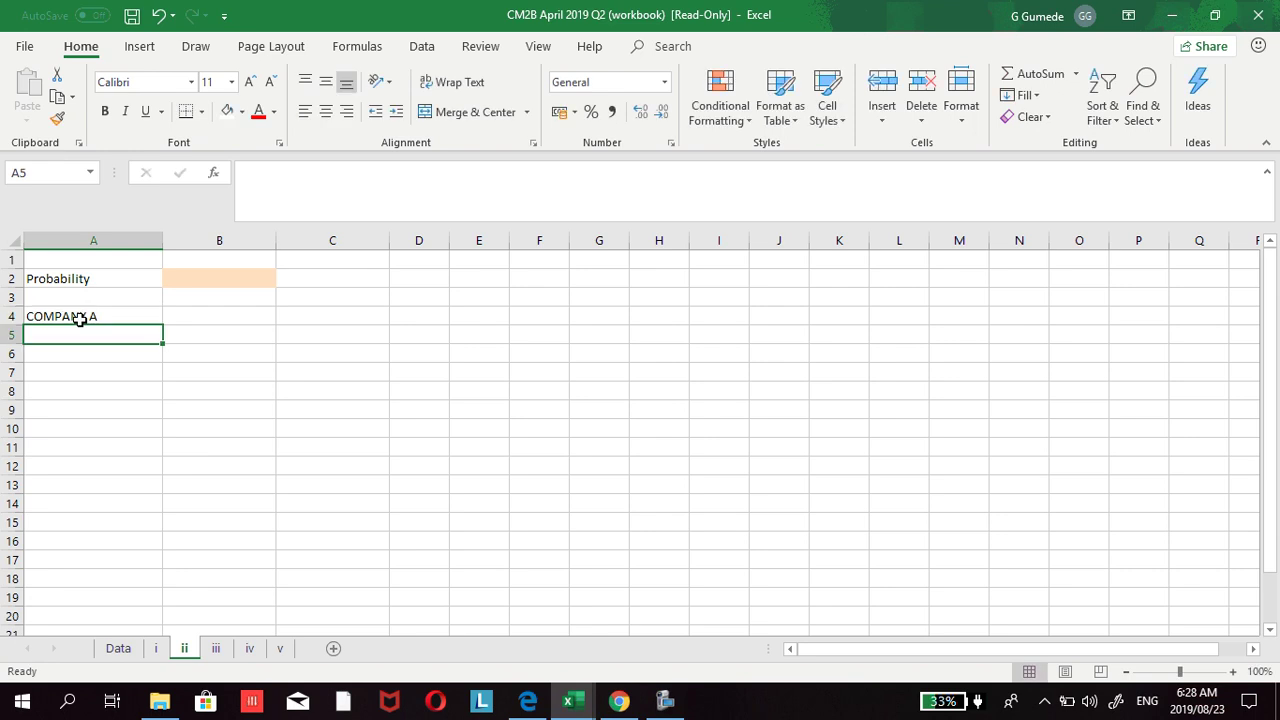
Step: Copy the calculator block E6:F23 from the Data sheet and paste only its formulas into sheet ii starting at A5
click(116, 648)
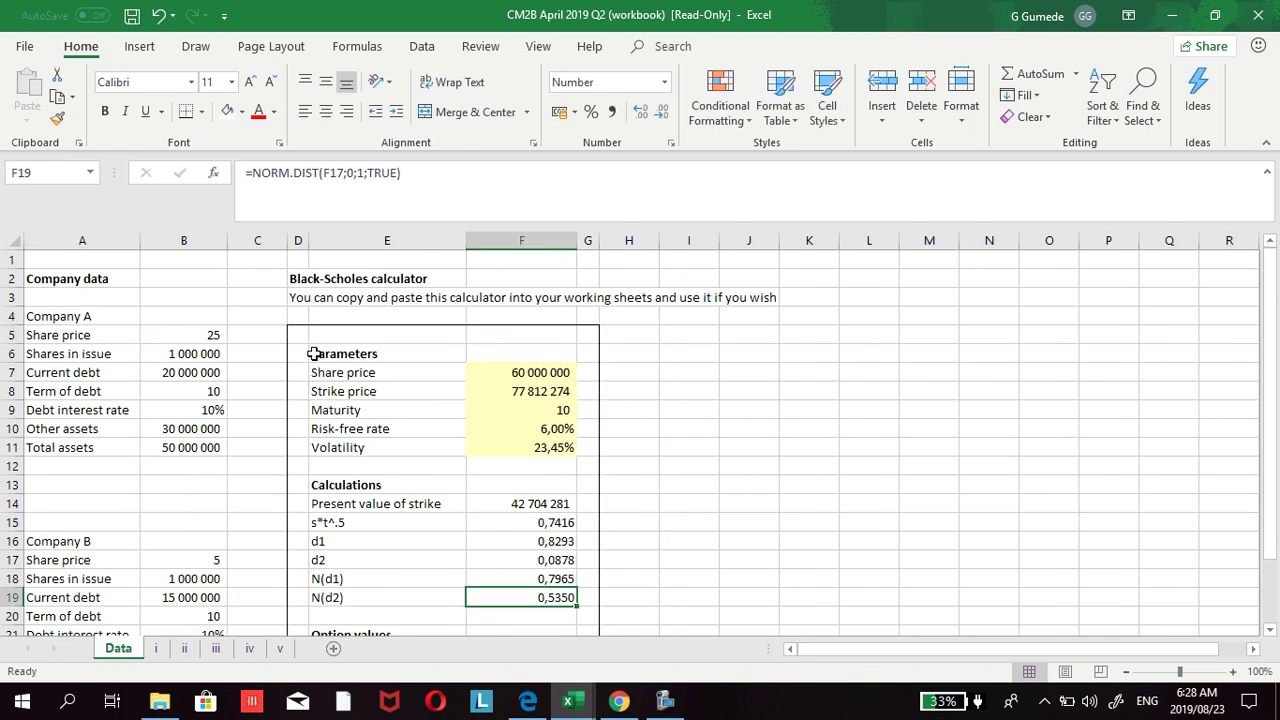
drag(315, 353, 547, 578)
scroll(550, 550, up, 1)
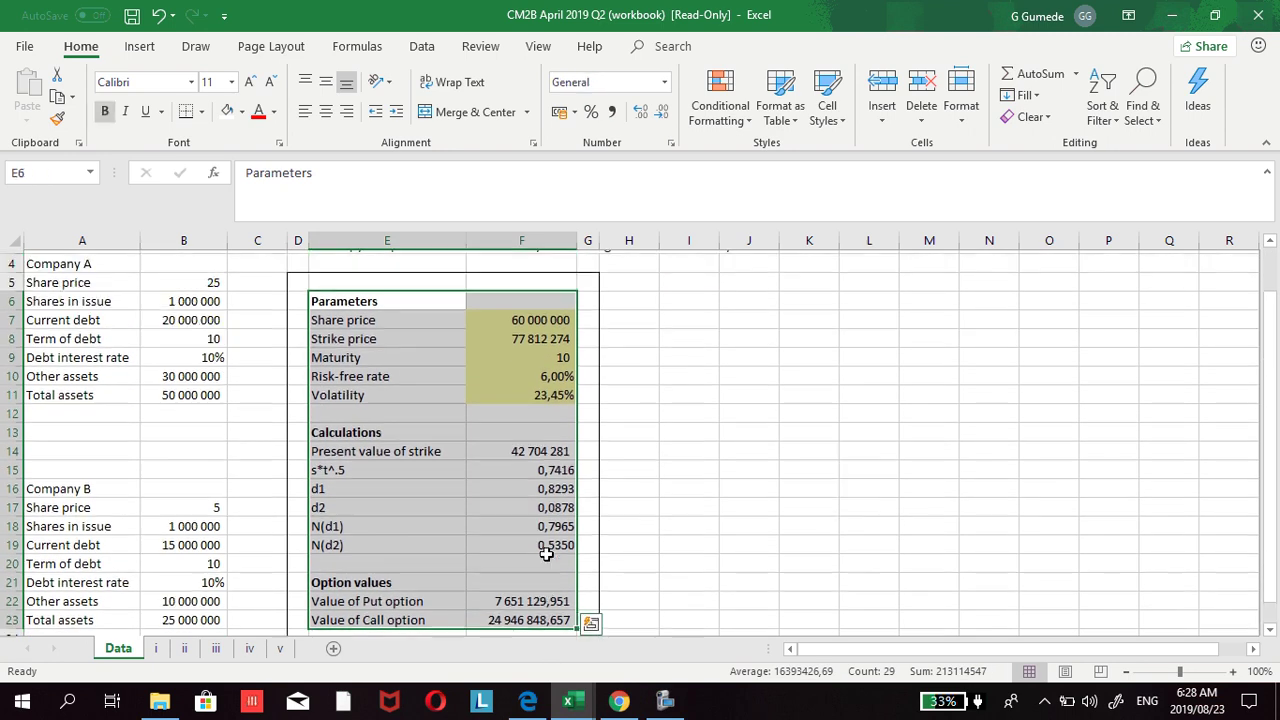
right_click(453, 482)
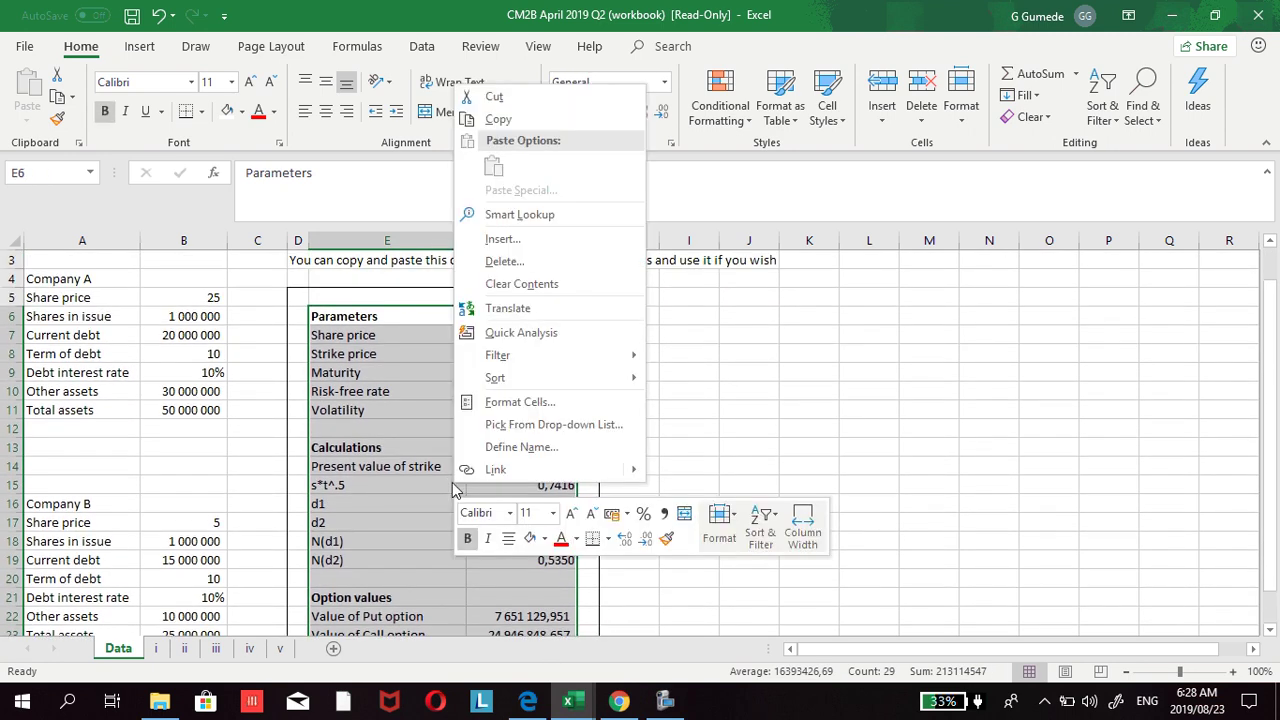
click(498, 119)
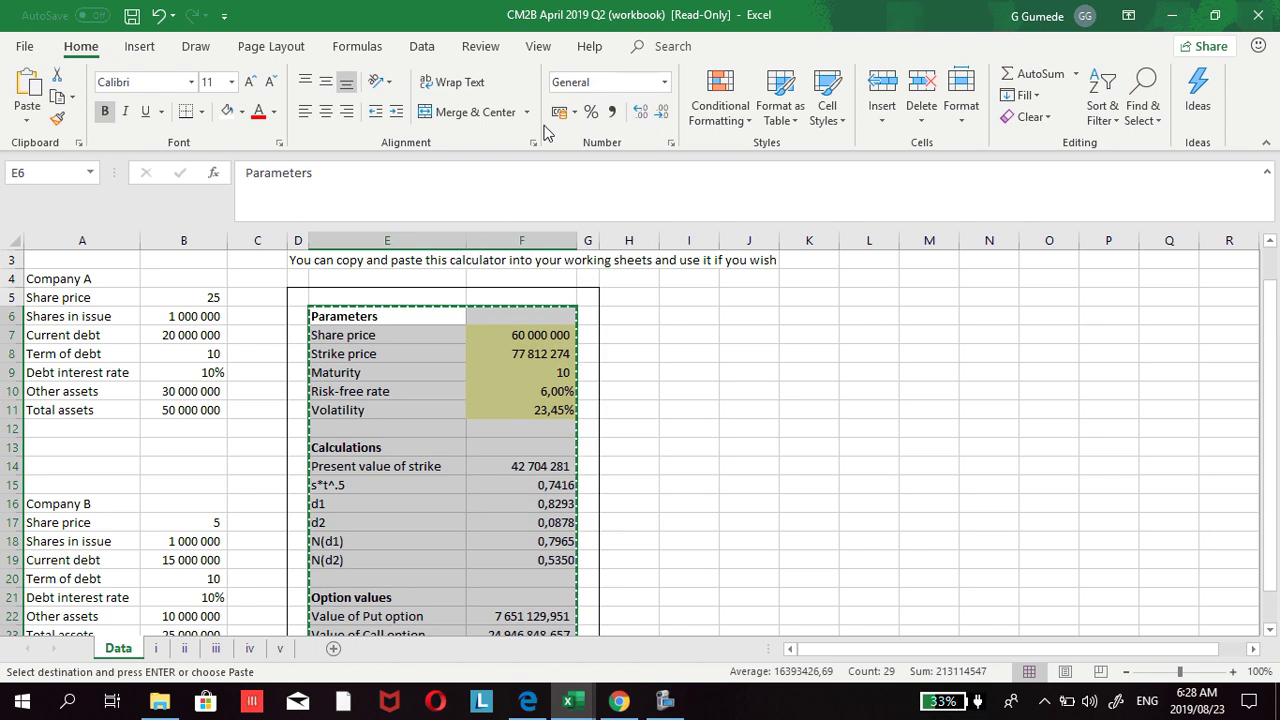
click(184, 648)
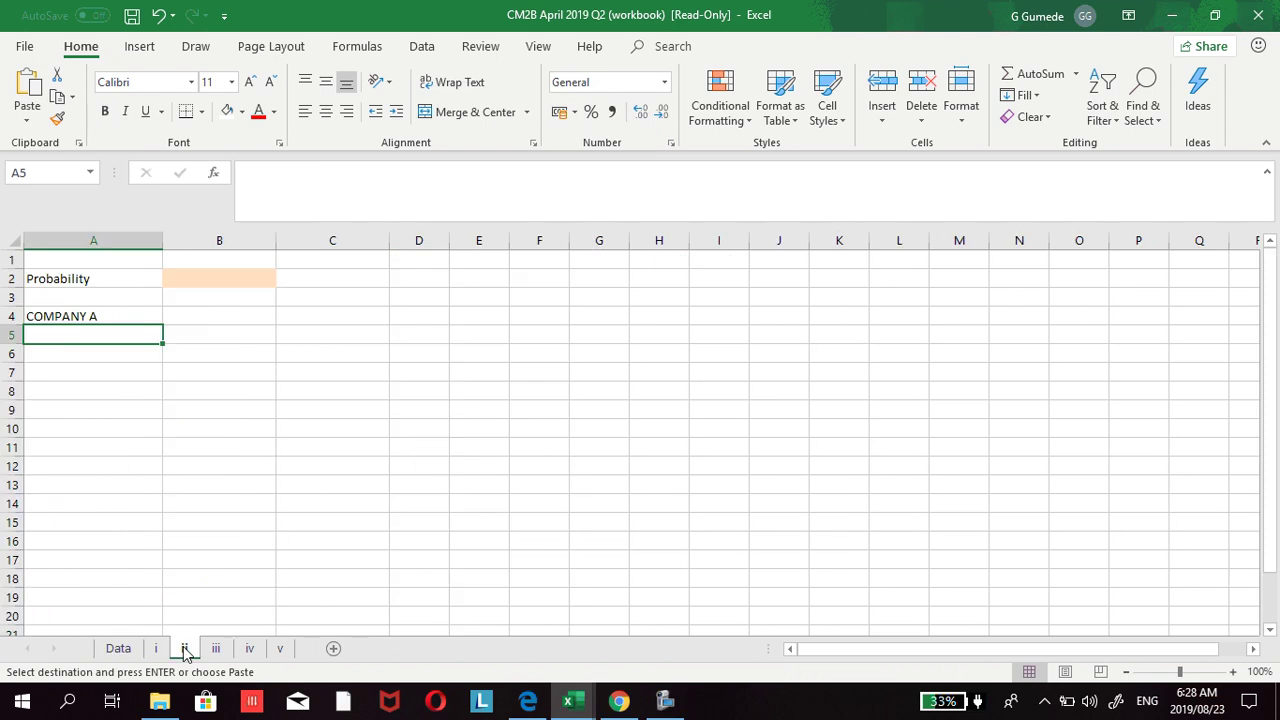
right_click(60, 338)
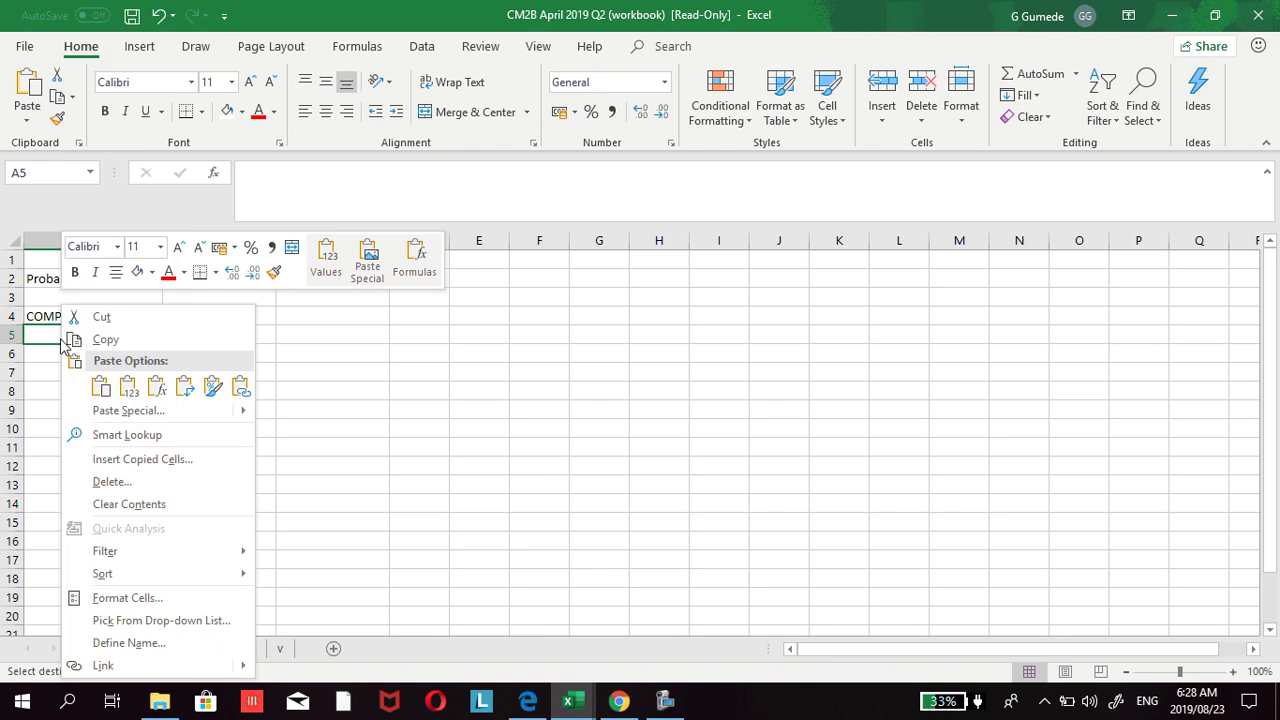
click(92, 410)
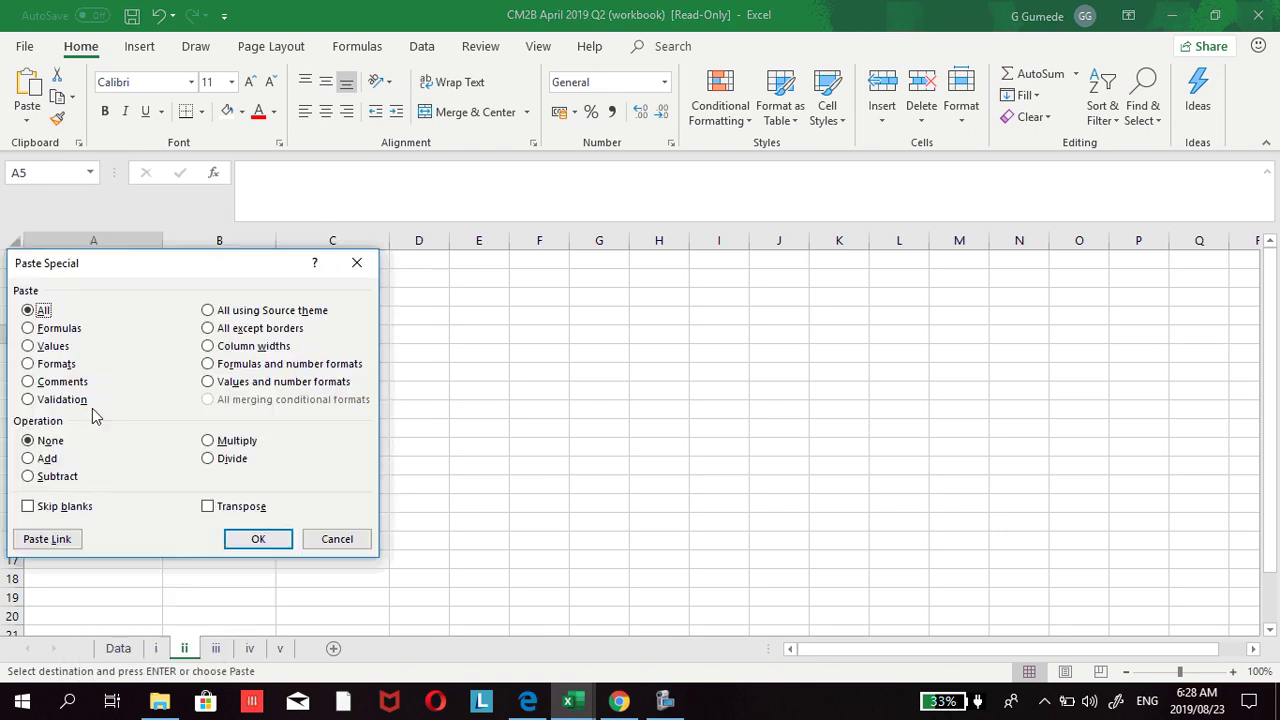
click(34, 331)
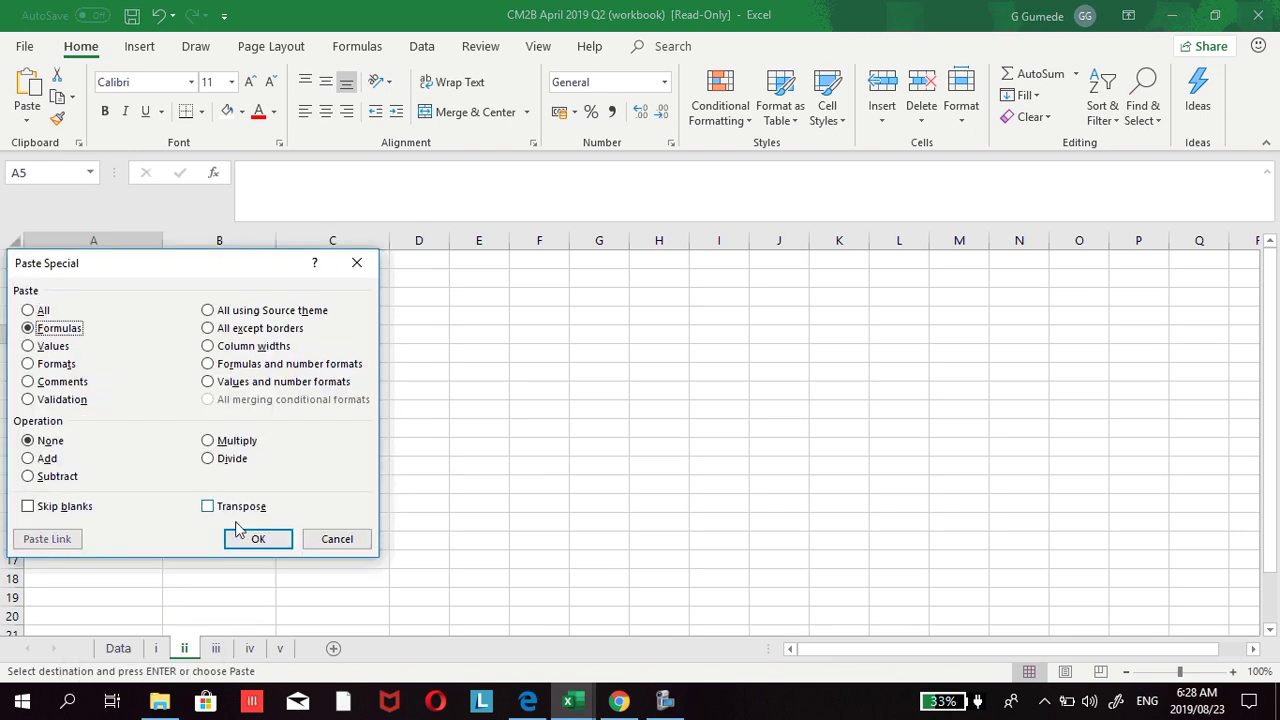
click(260, 541)
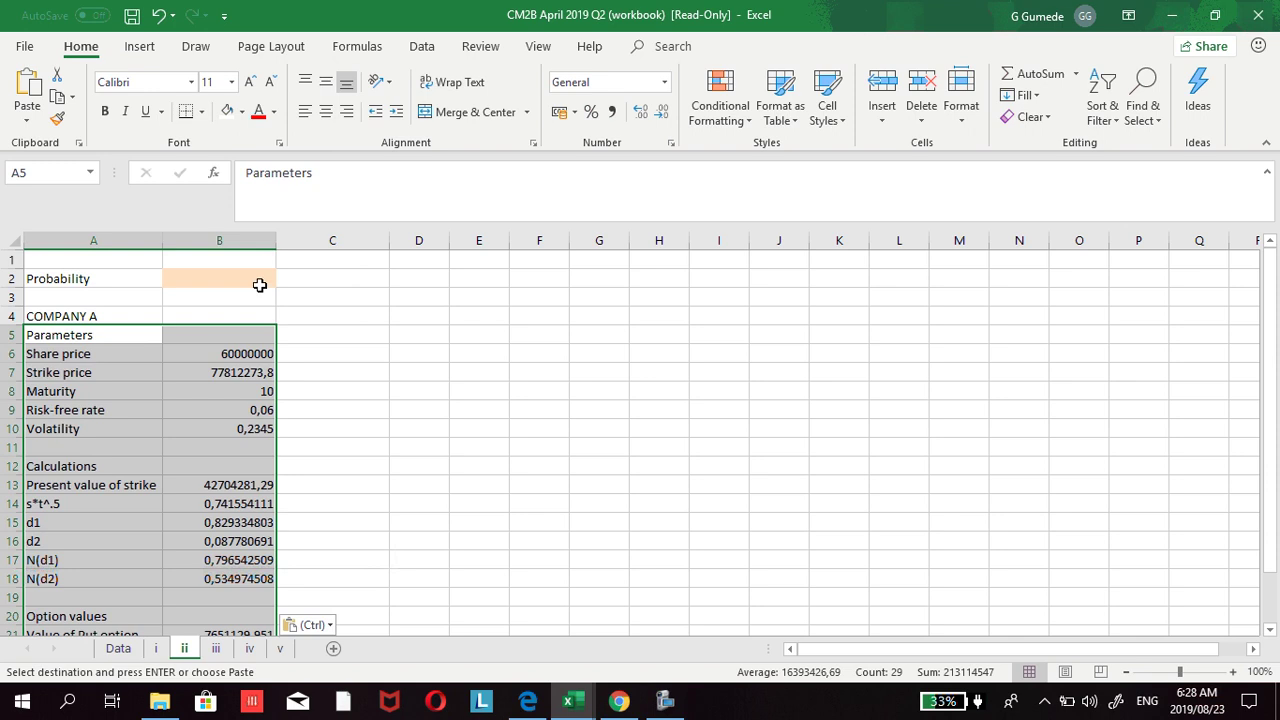
Step: Widen column B on sheet ii slightly and look over the pasted Company A calculations
drag(272, 243, 294, 244)
click(380, 487)
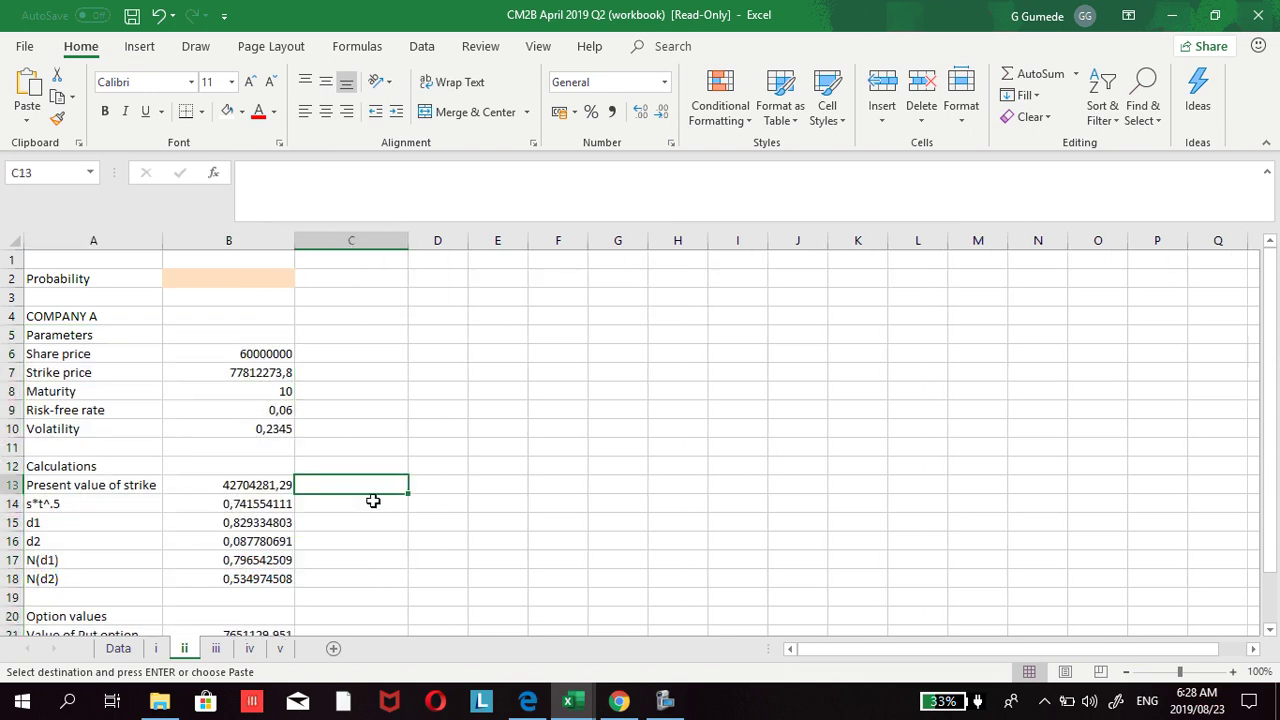
scroll(372, 498, down, 1)
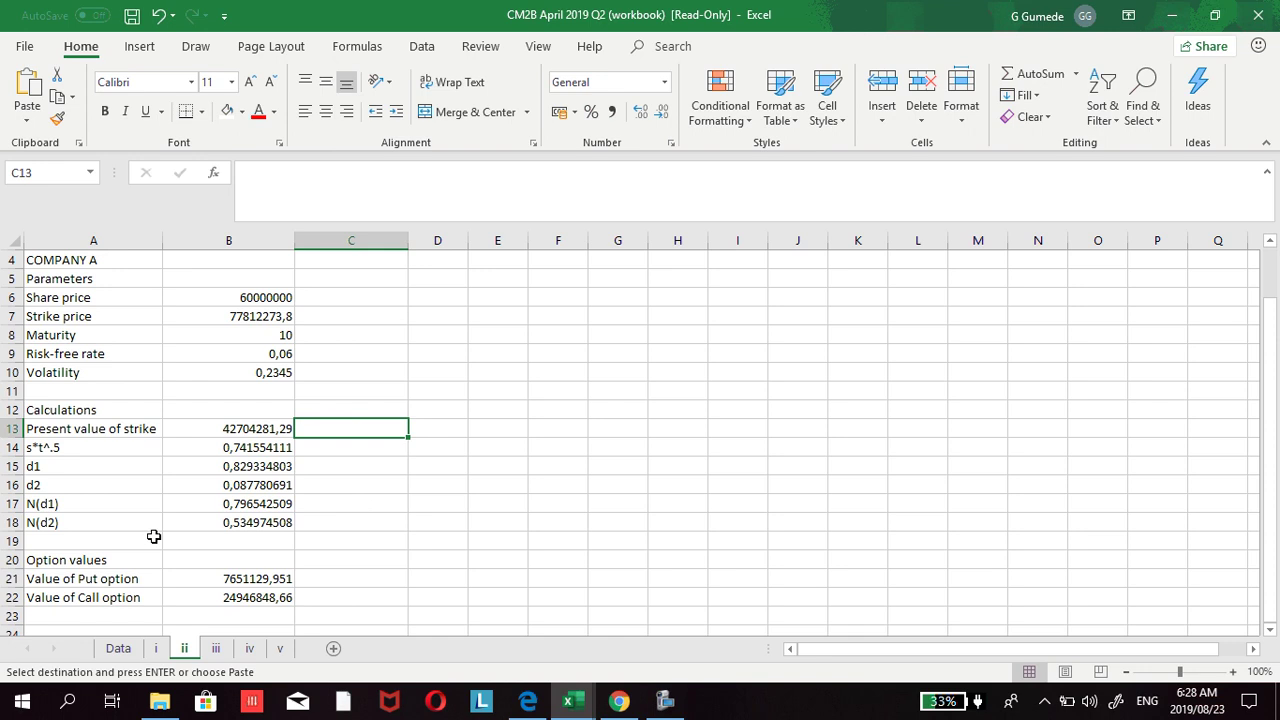
scroll(153, 537, up, 1)
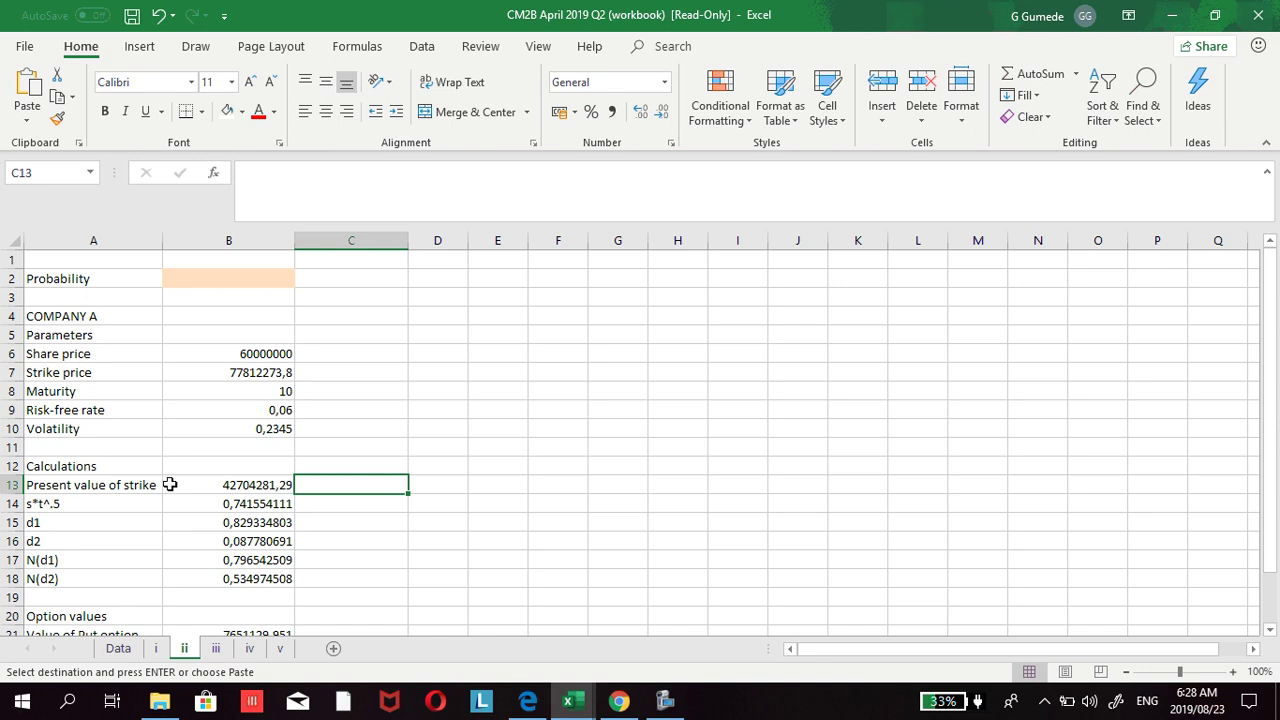
Step: Link the Probability cell B2 on sheet ii to Company A's N(d2) with the formula =B18
click(214, 279)
text(=)
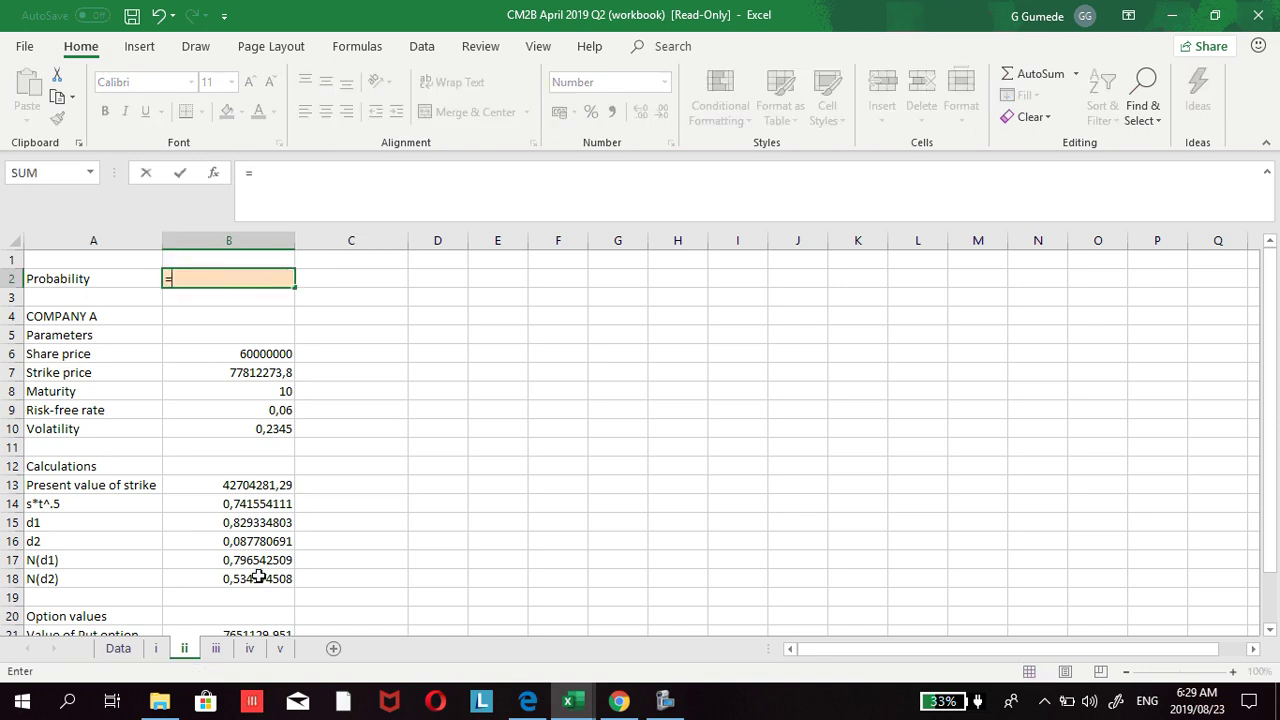
click(262, 578)
click(238, 276)
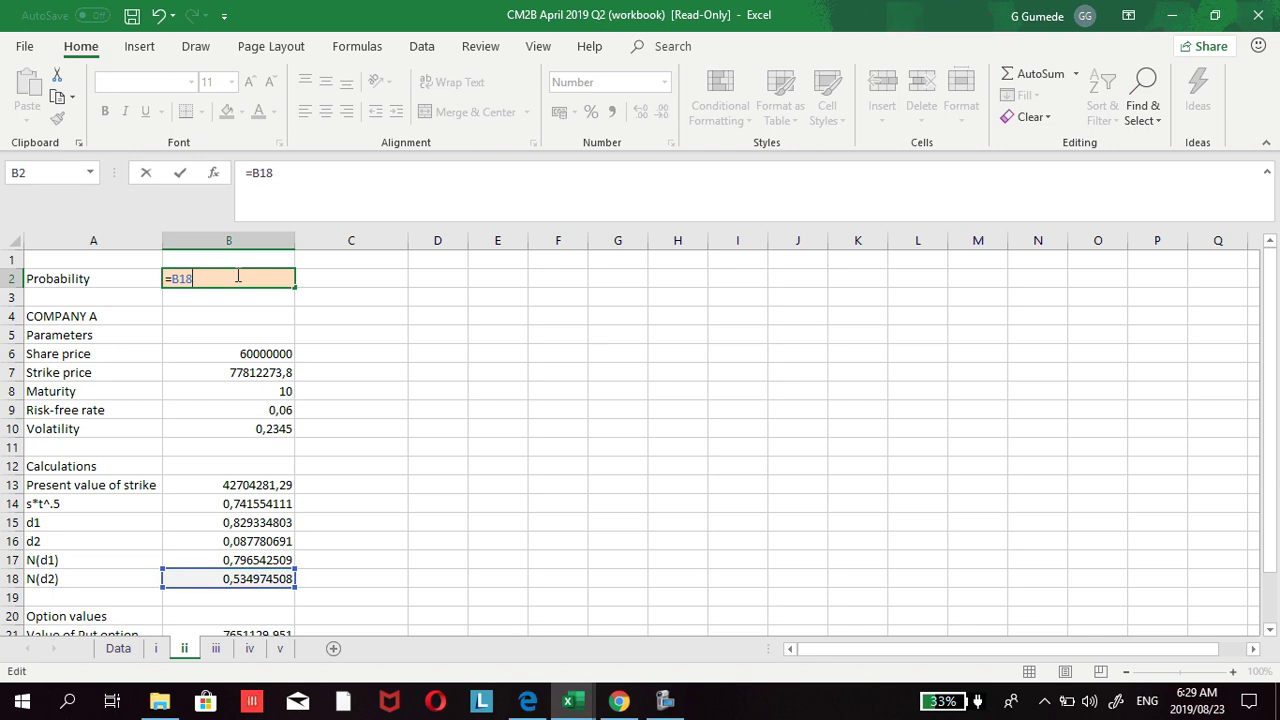
key(Return)
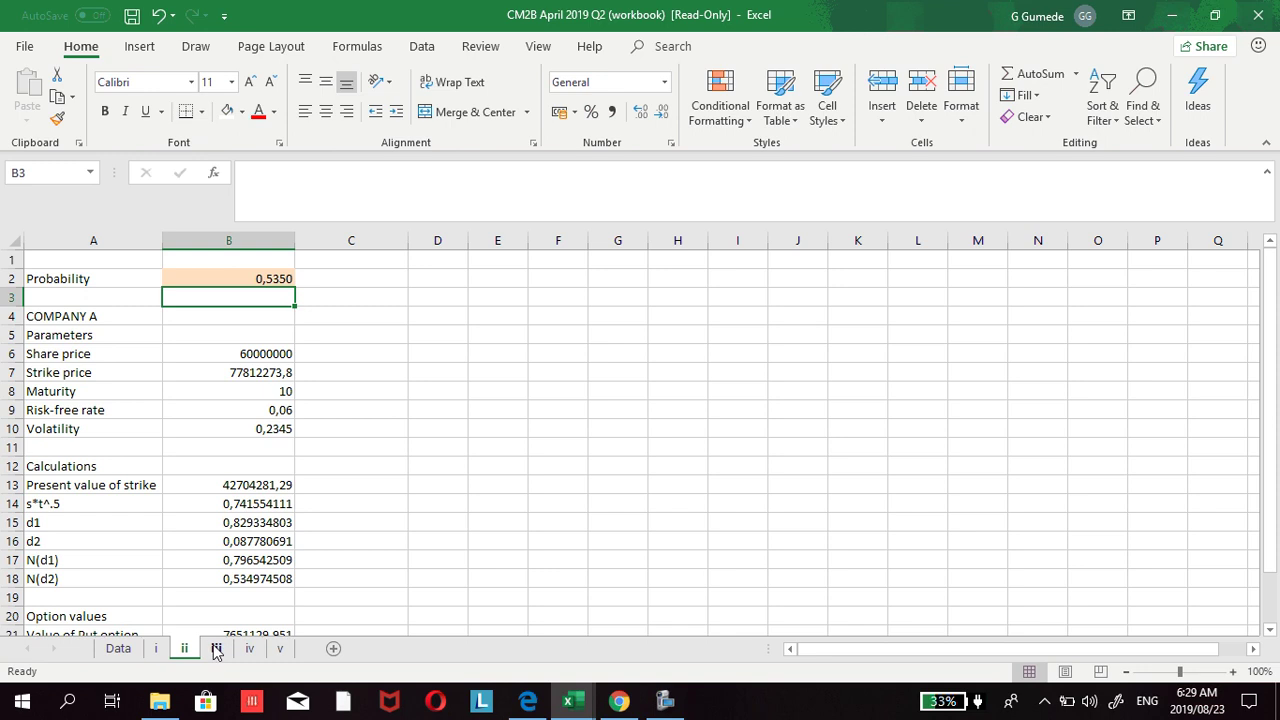
Step: Switch to Edge to read part (iii) of question 2, then return to the Q2 workbook in Excel
click(527, 701)
scroll(478, 597, down, 1)
scroll(478, 597, down, 1)
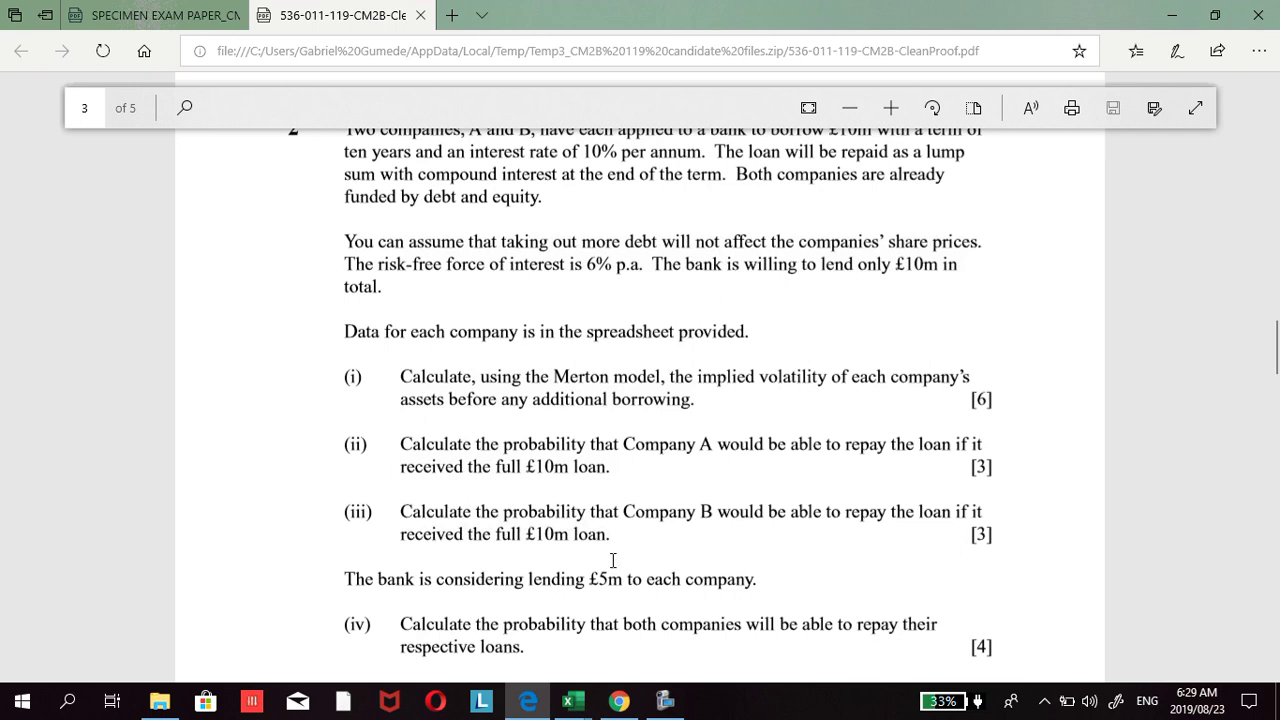
mouse_move(568, 701)
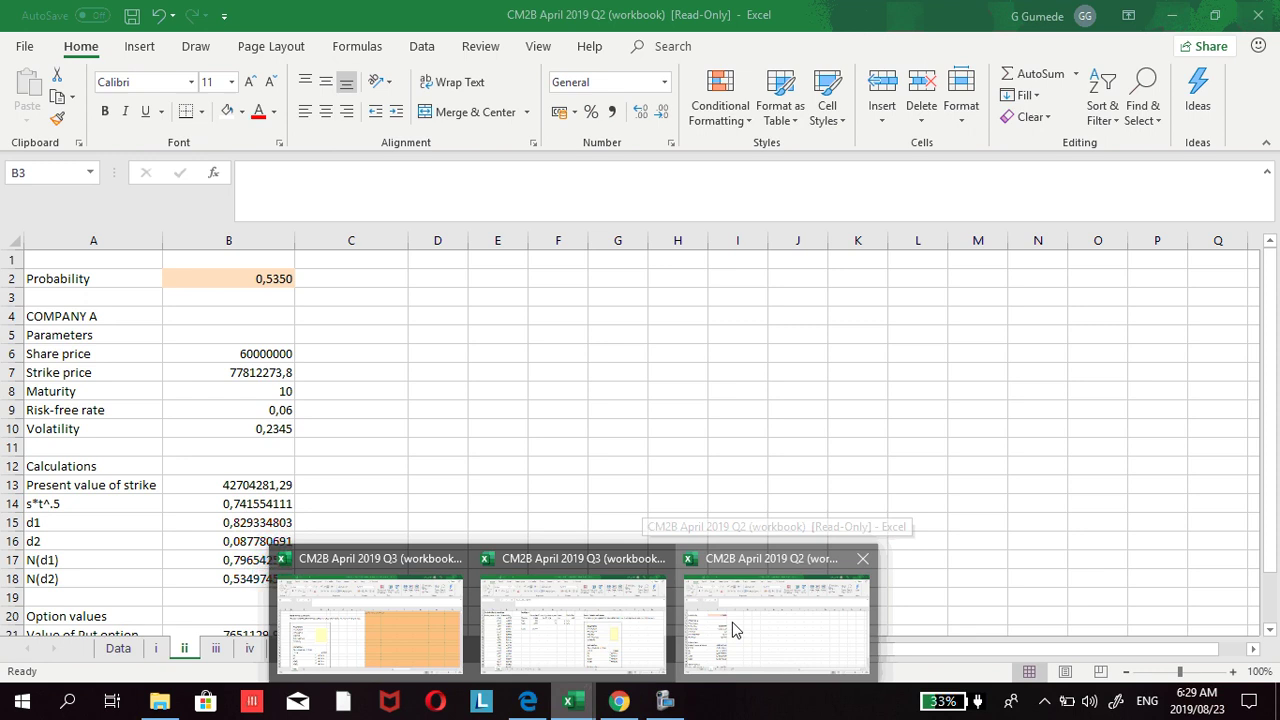
click(734, 626)
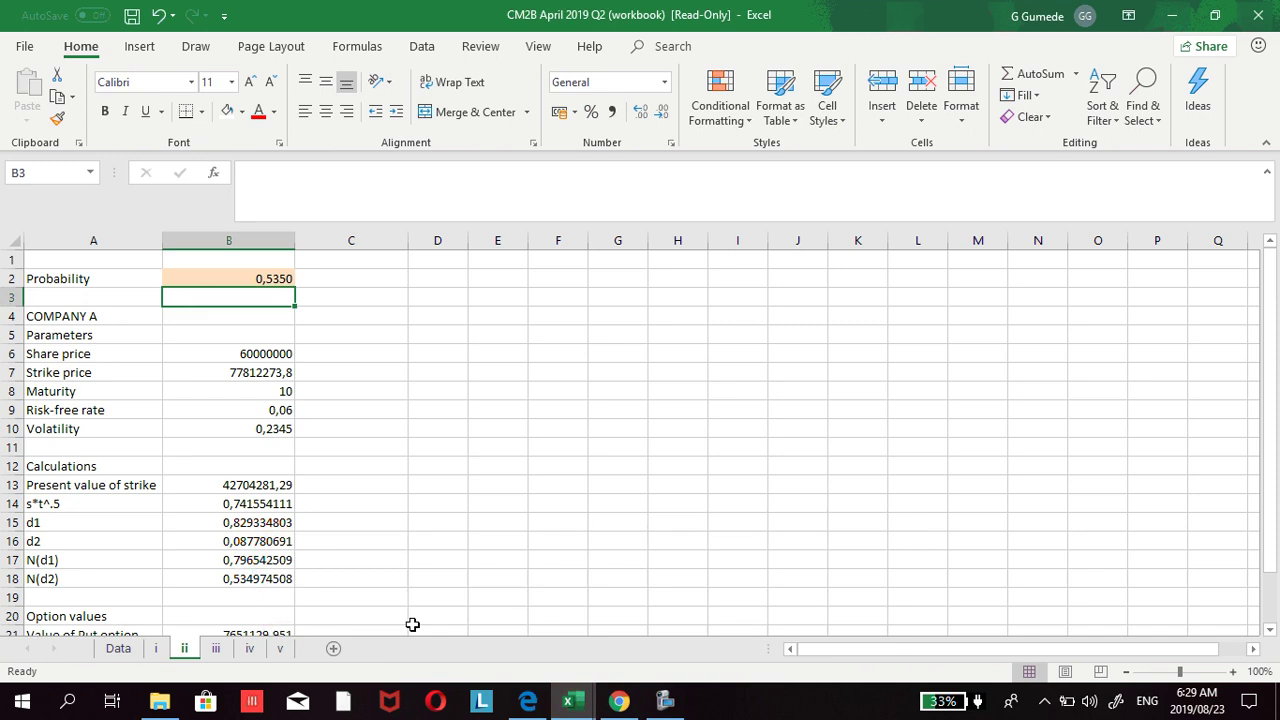
Step: Change the share price in F7 of the Data sheet to Company B's total assets plus the loan, =25000000+10000000
click(158, 650)
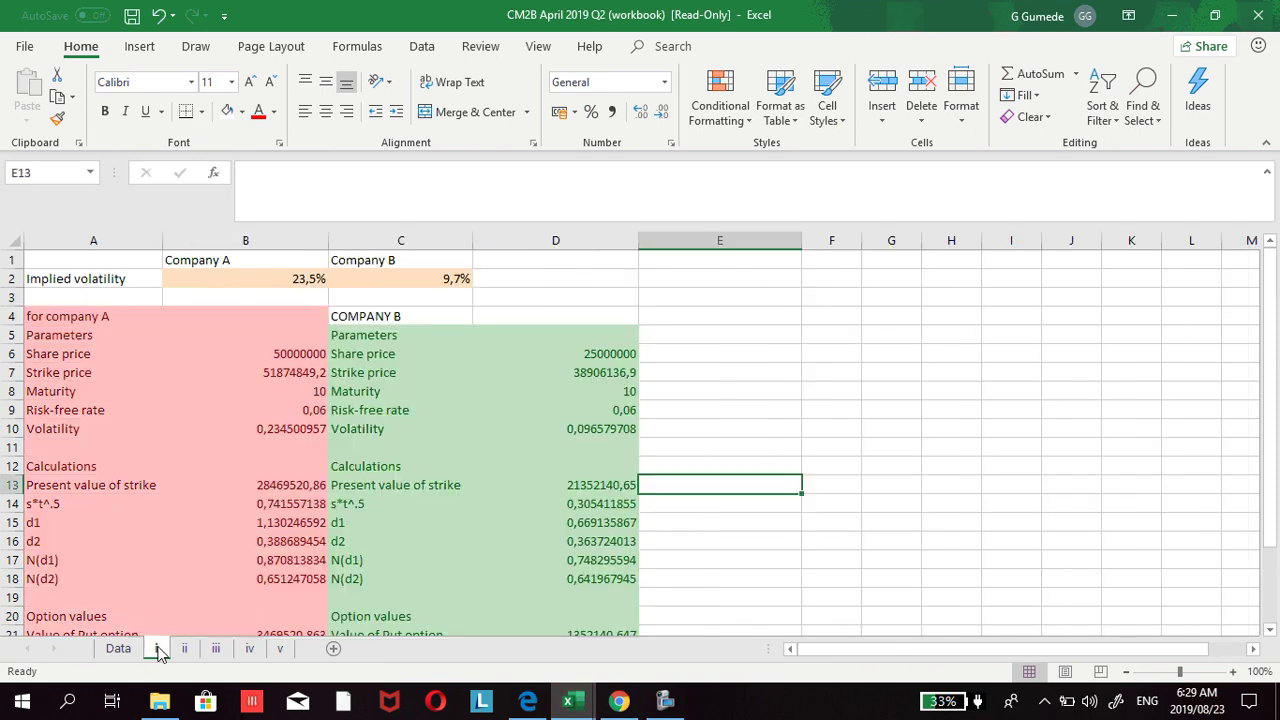
click(132, 650)
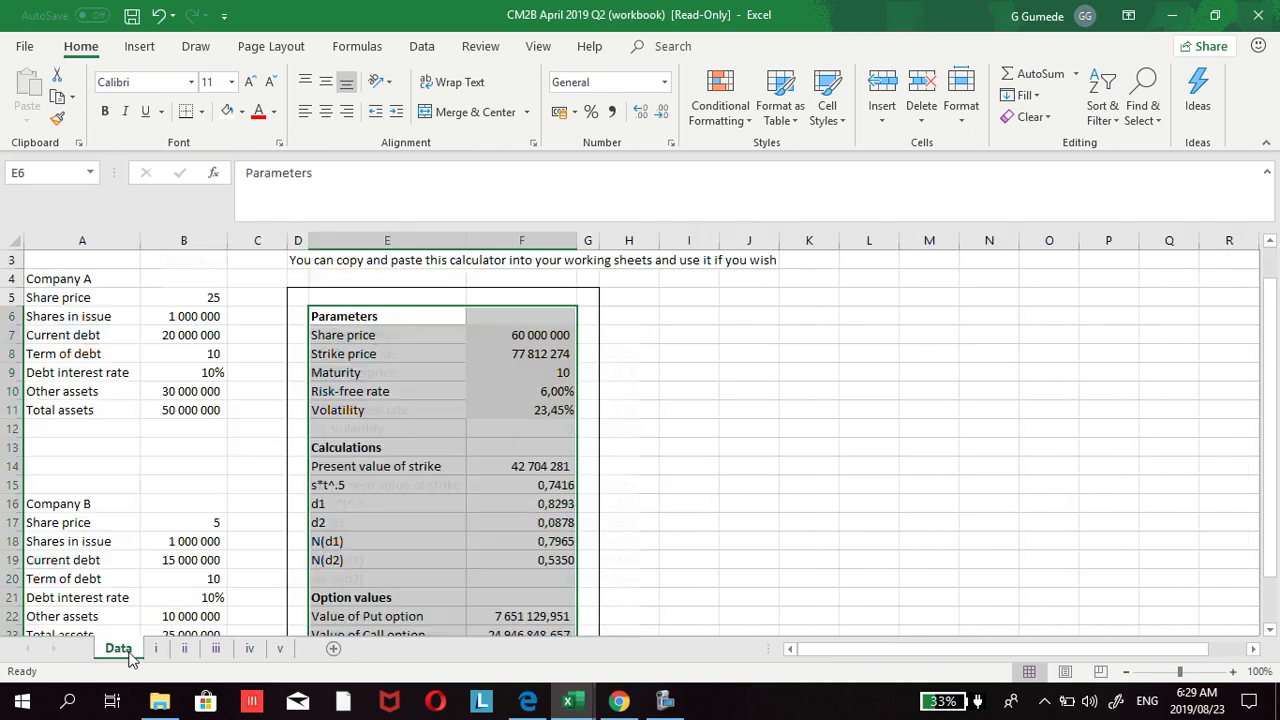
click(694, 389)
scroll(163, 500, down, 2)
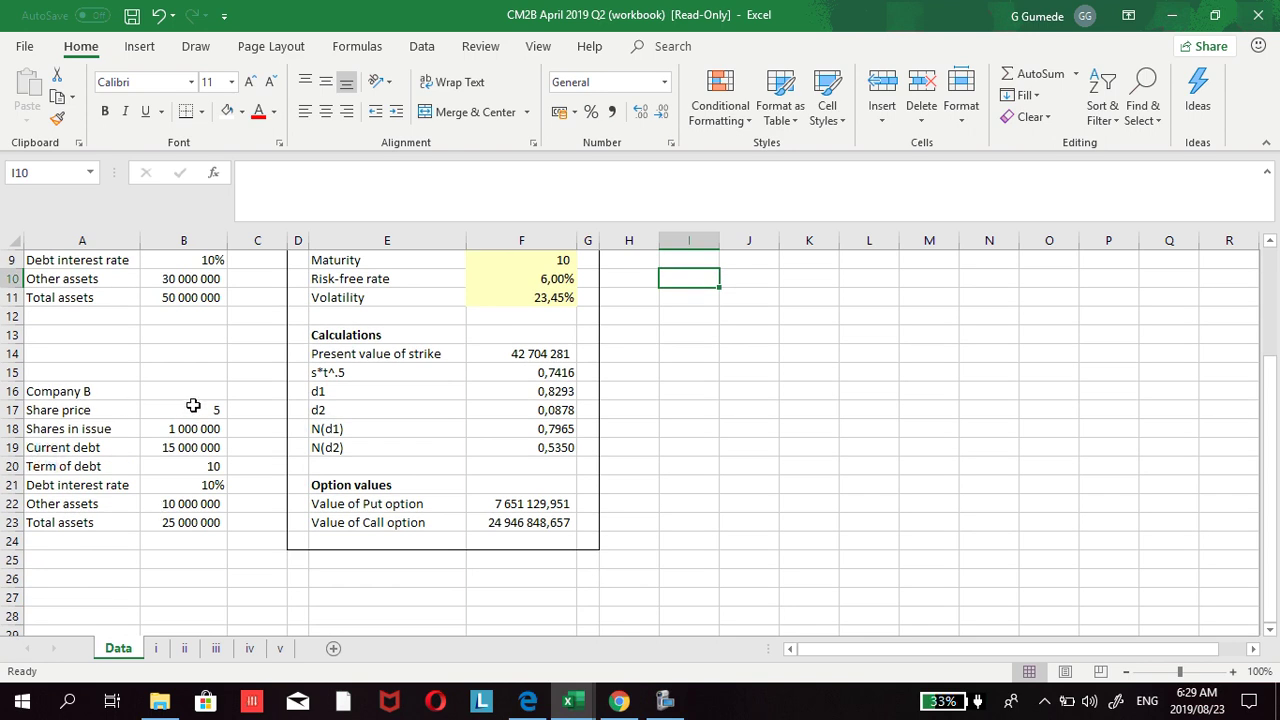
scroll(280, 391, up, 1)
scroll(280, 391, up, 1)
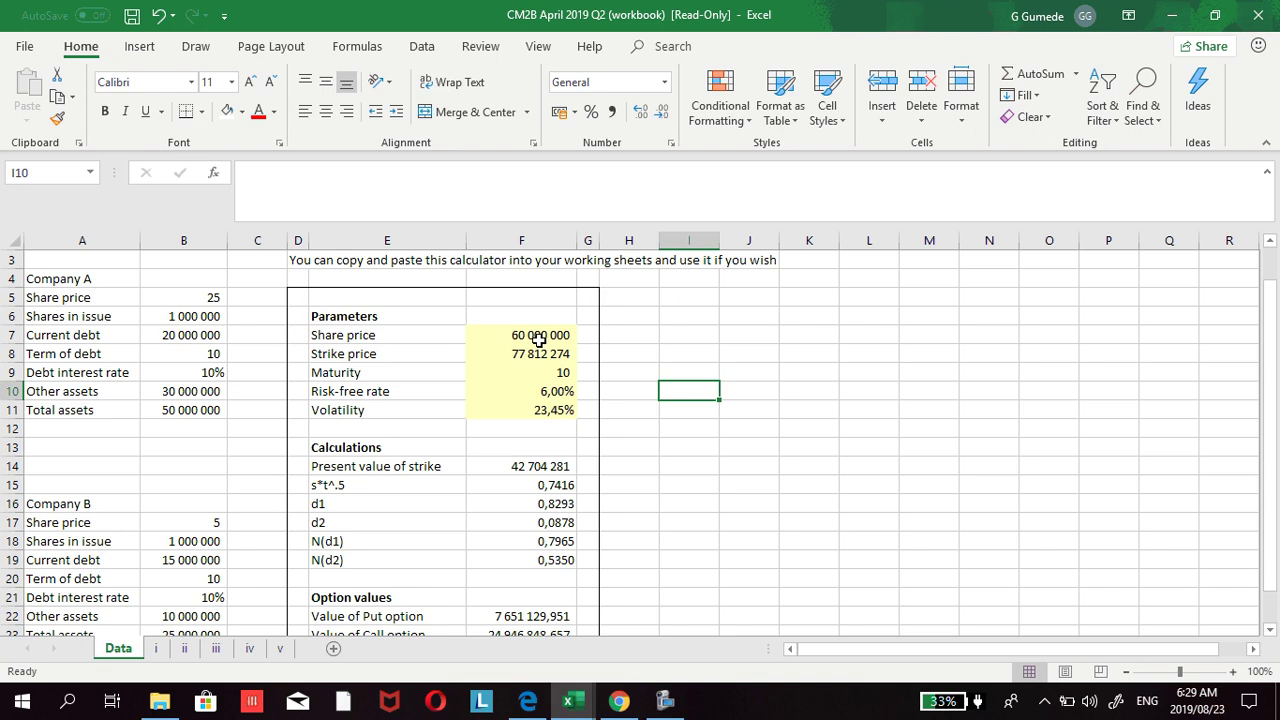
scroll(538, 340, down, 1)
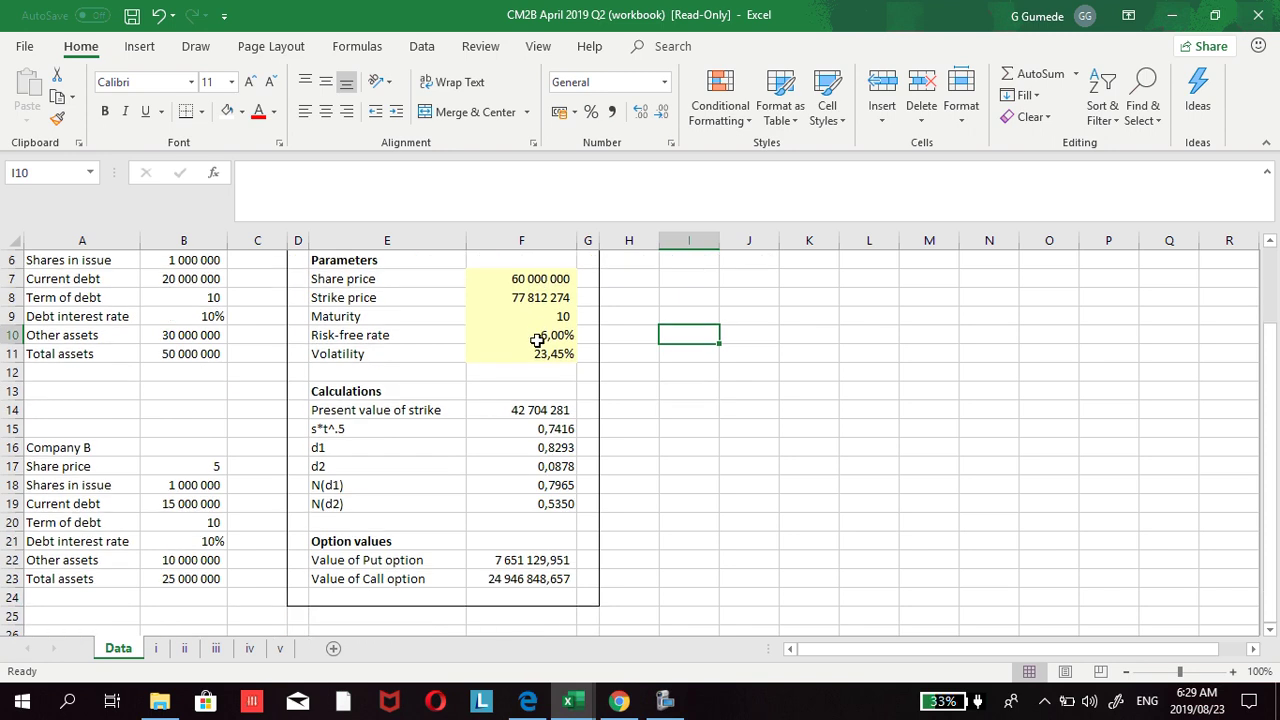
double_click(534, 281)
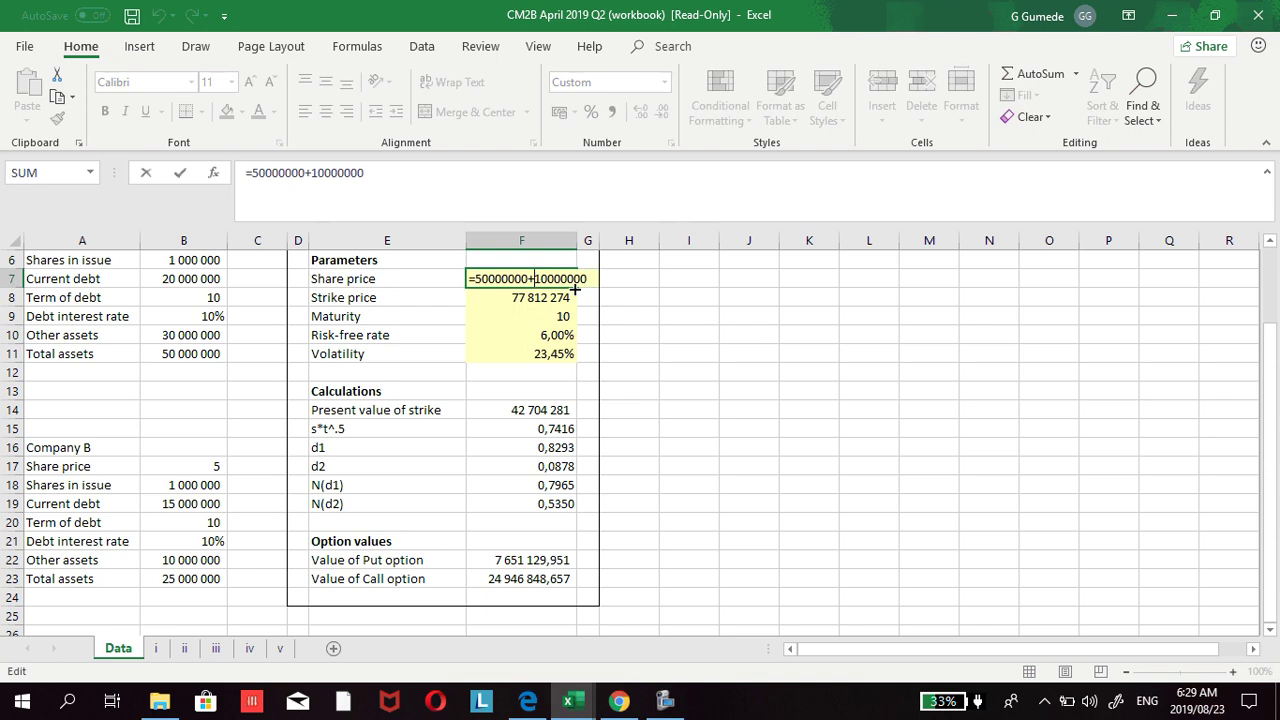
key(BackSpace)
key(BackSpace)
key(BackSpace)
key(BackSpace)
key(BackSpace)
key(BackSpace)
key(BackSpace)
key(BackSpace)
key(BackSpace)
key(BackSpace)
key(BackSpace)
key(BackSpace)
key(BackSpace)
key(BackSpace)
key(BackSpace)
key(BackSpace)
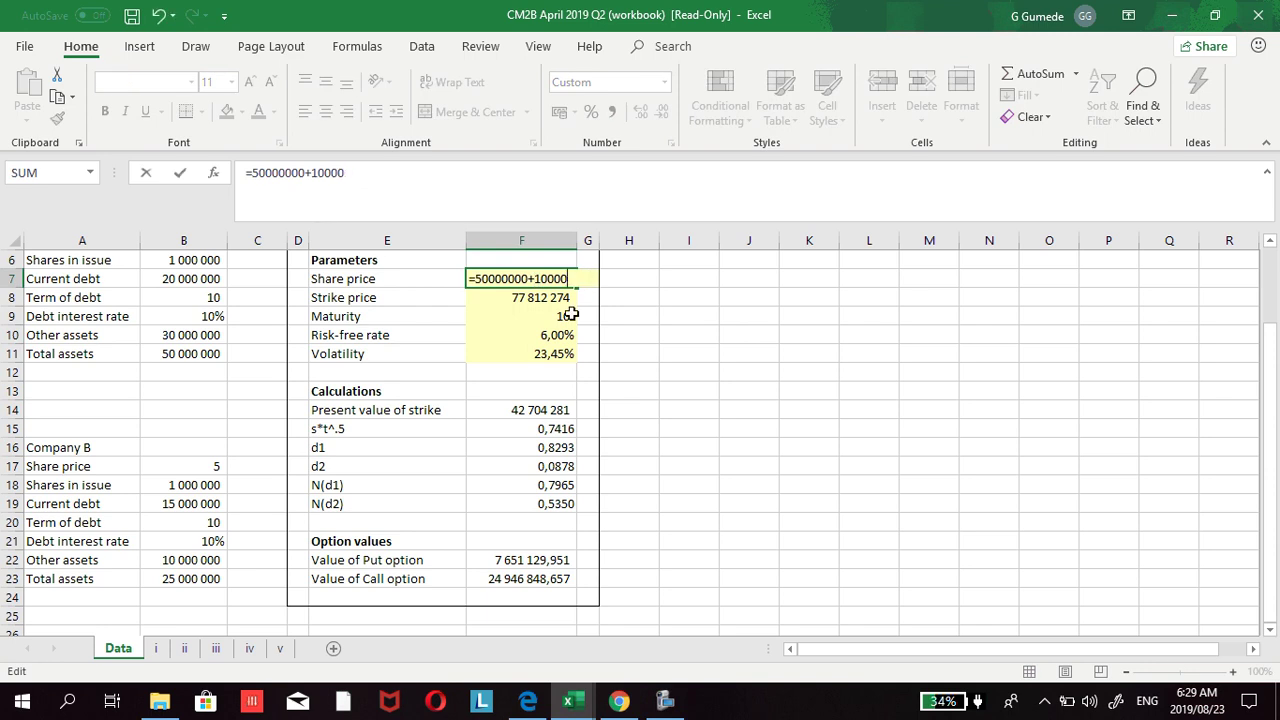
key(BackSpace)
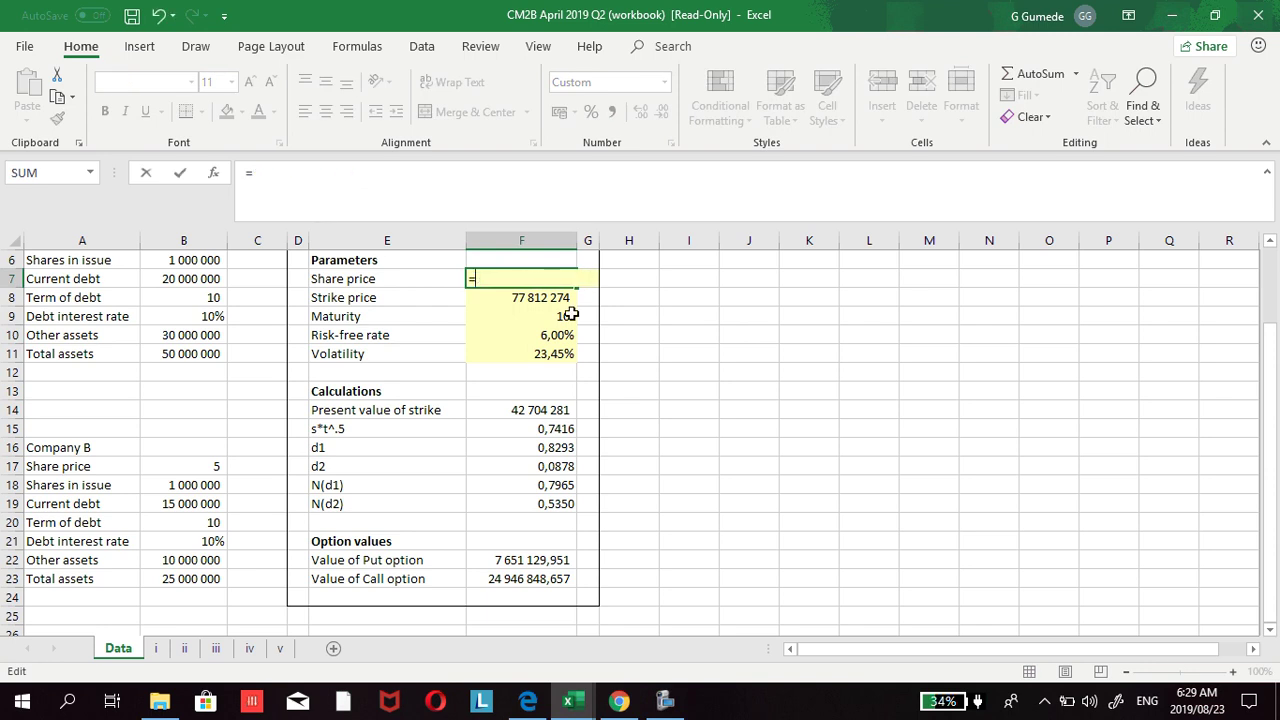
text(25000000)
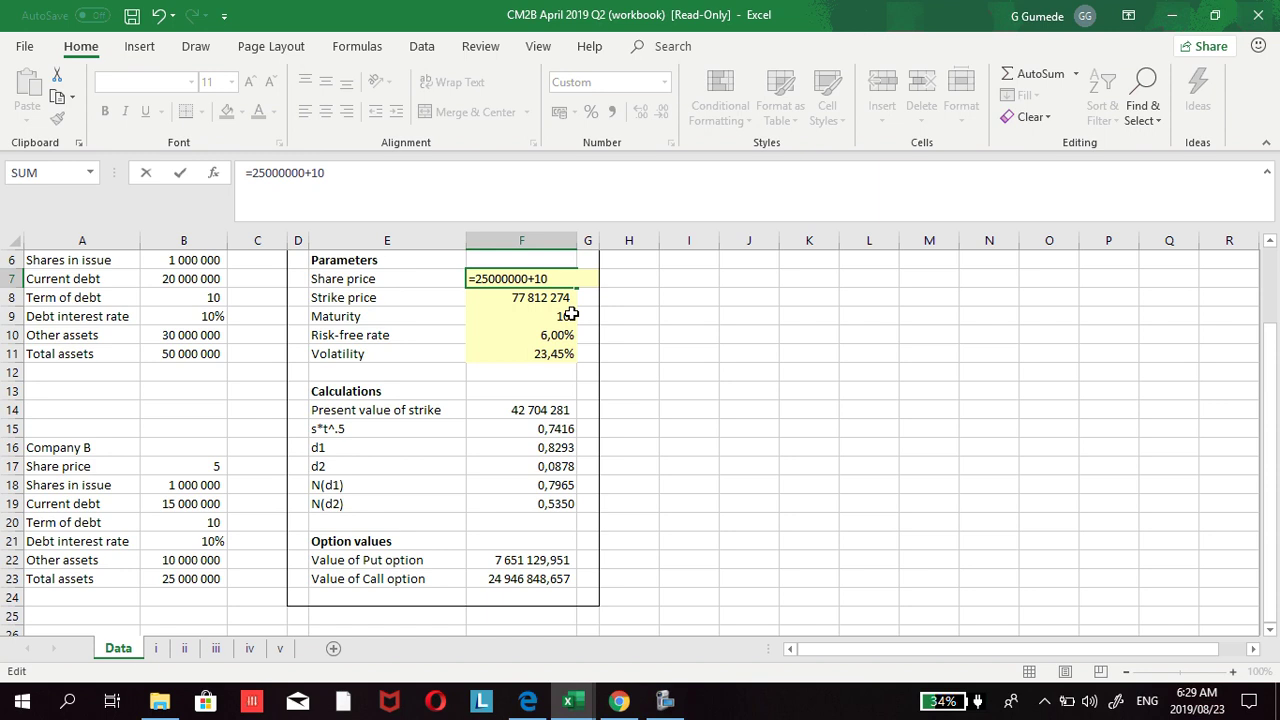
text(+10000000)
key(Return)
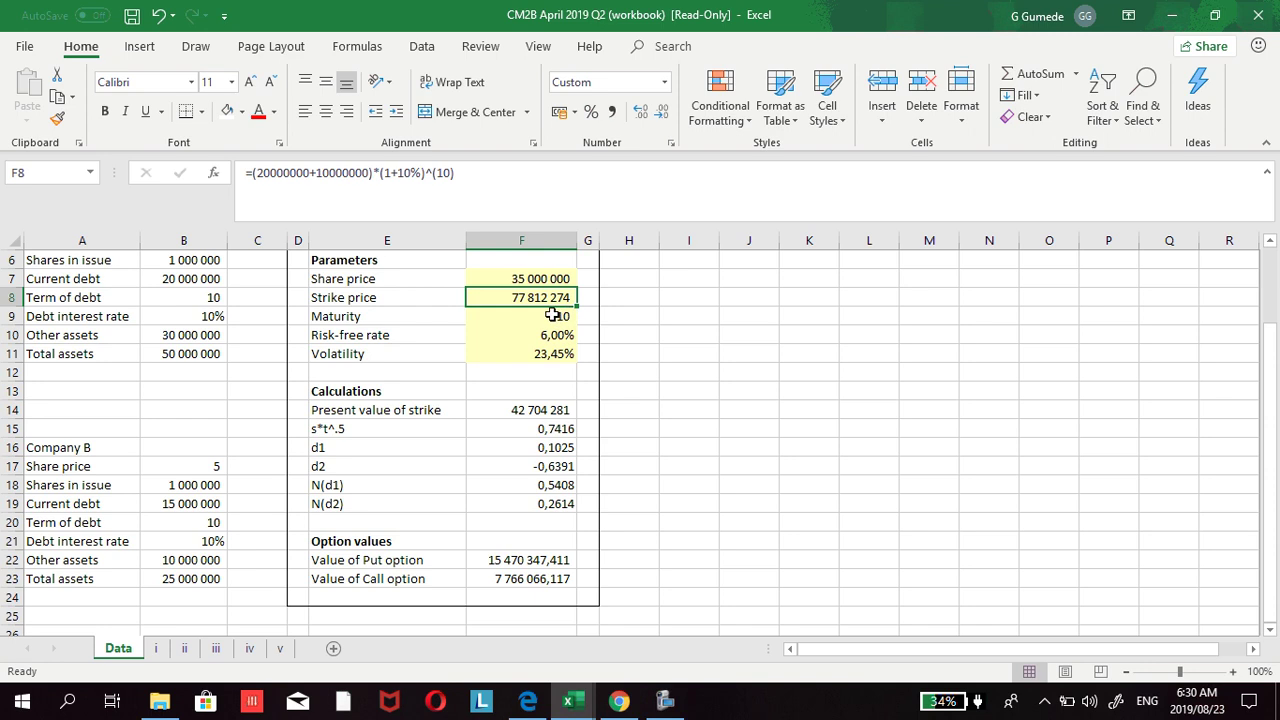
Step: Change the strike price in F8 to Company B's debt plus the loan accumulated over ten years, =(15000000+10000000)*(1+10%)^(10)
double_click(522, 296)
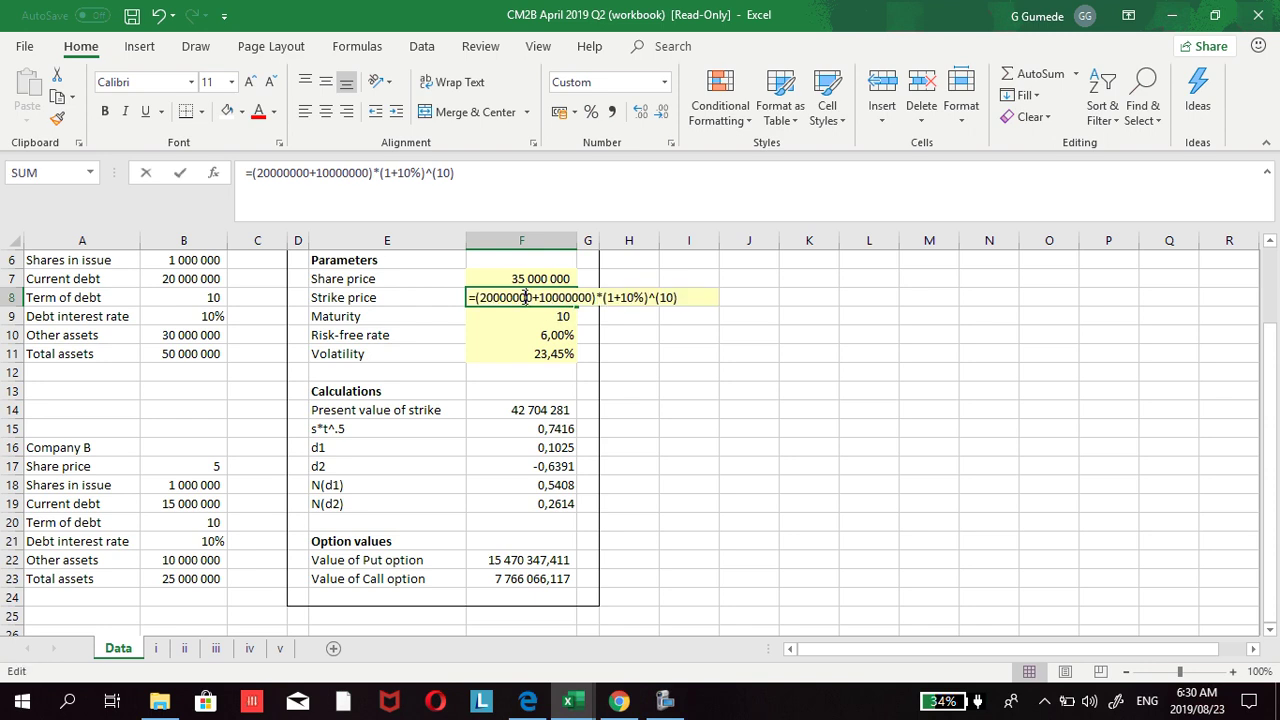
click(594, 303)
key(BackSpace)
key(BackSpace)
key(BackSpace)
key(BackSpace)
key(BackSpace)
key(BackSpace)
key(BackSpace)
key(BackSpace)
key(BackSpace)
key(BackSpace)
key(BackSpace)
key(BackSpace)
key(BackSpace)
key(BackSpace)
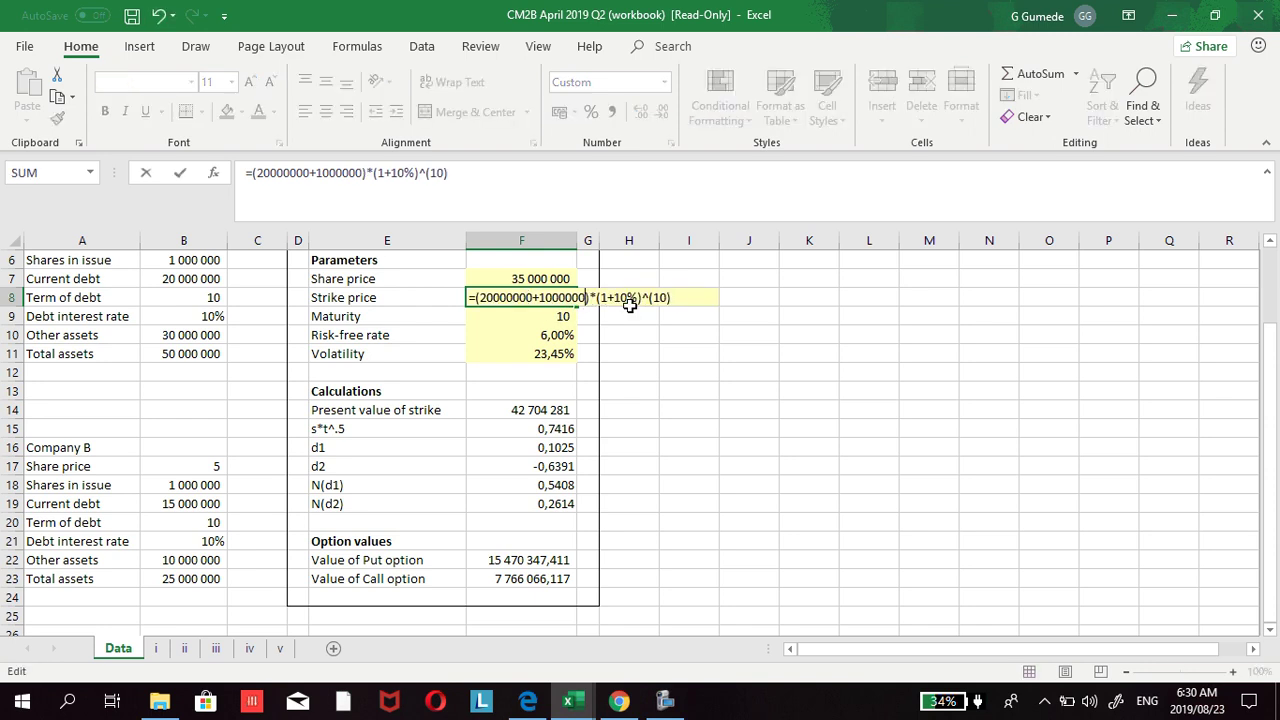
key(BackSpace)
key(BackSpace)
key(BackSpace)
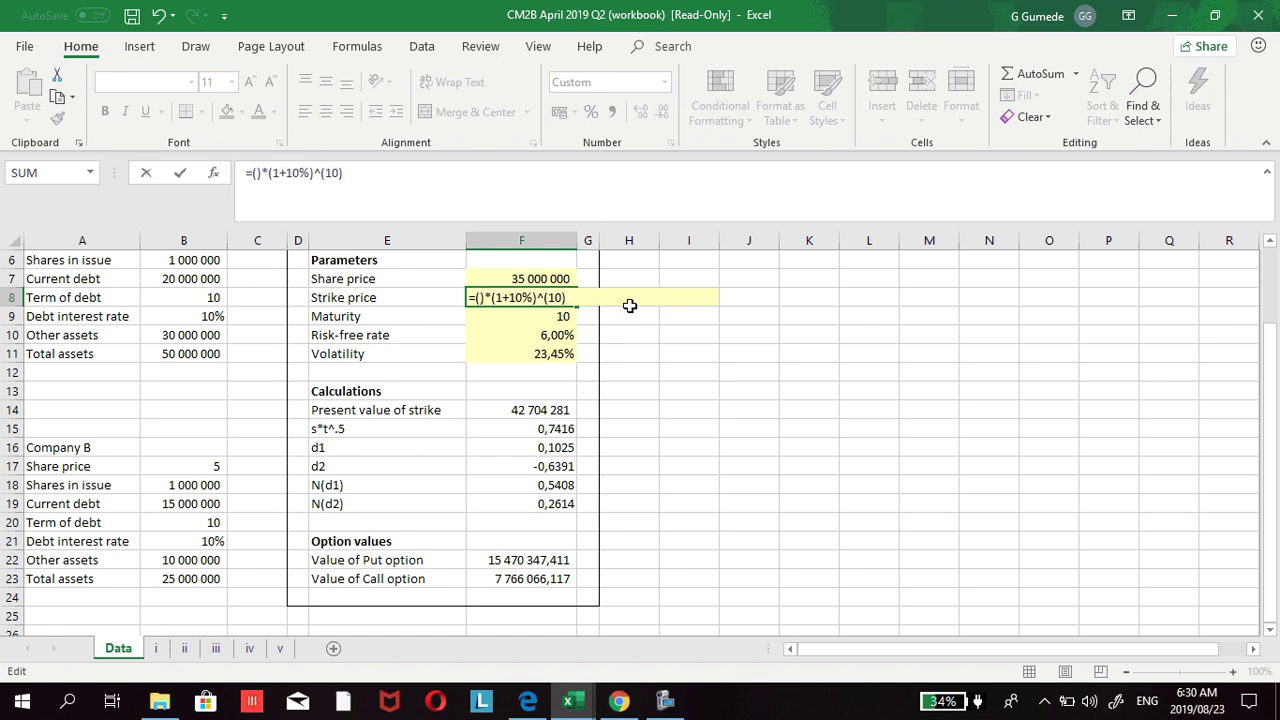
text(15)
text(000000+)
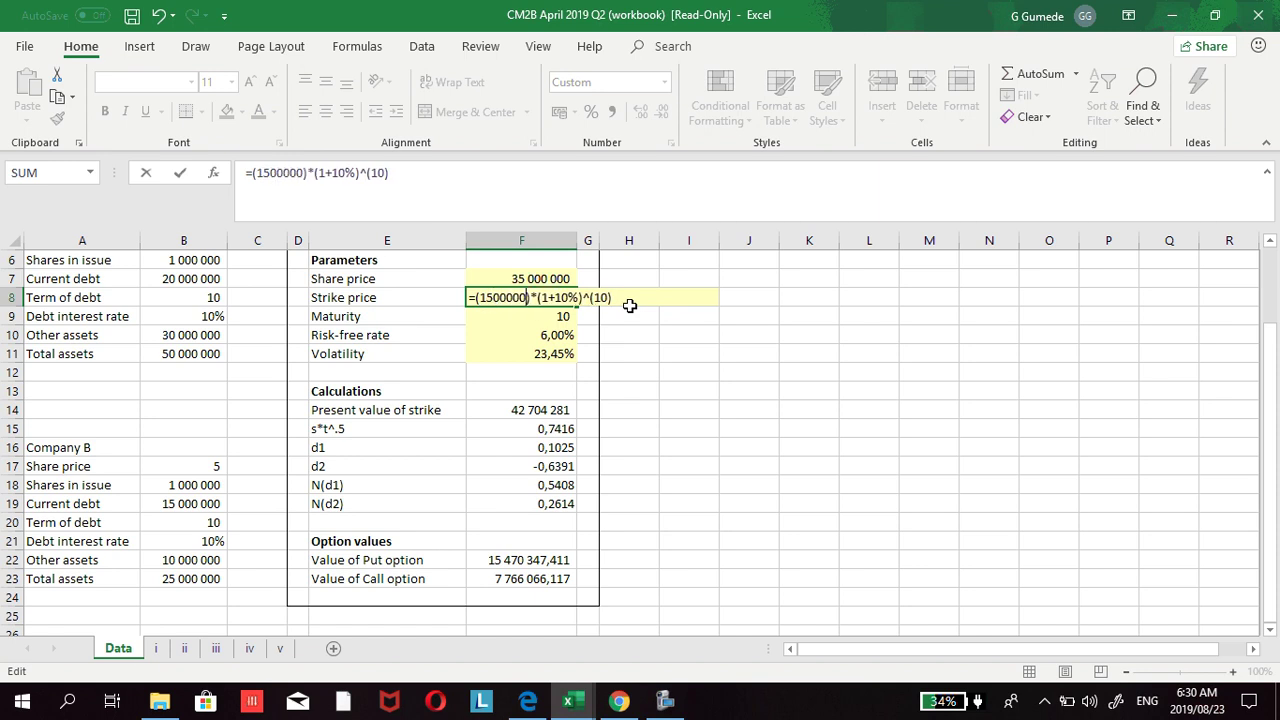
text(1000000)
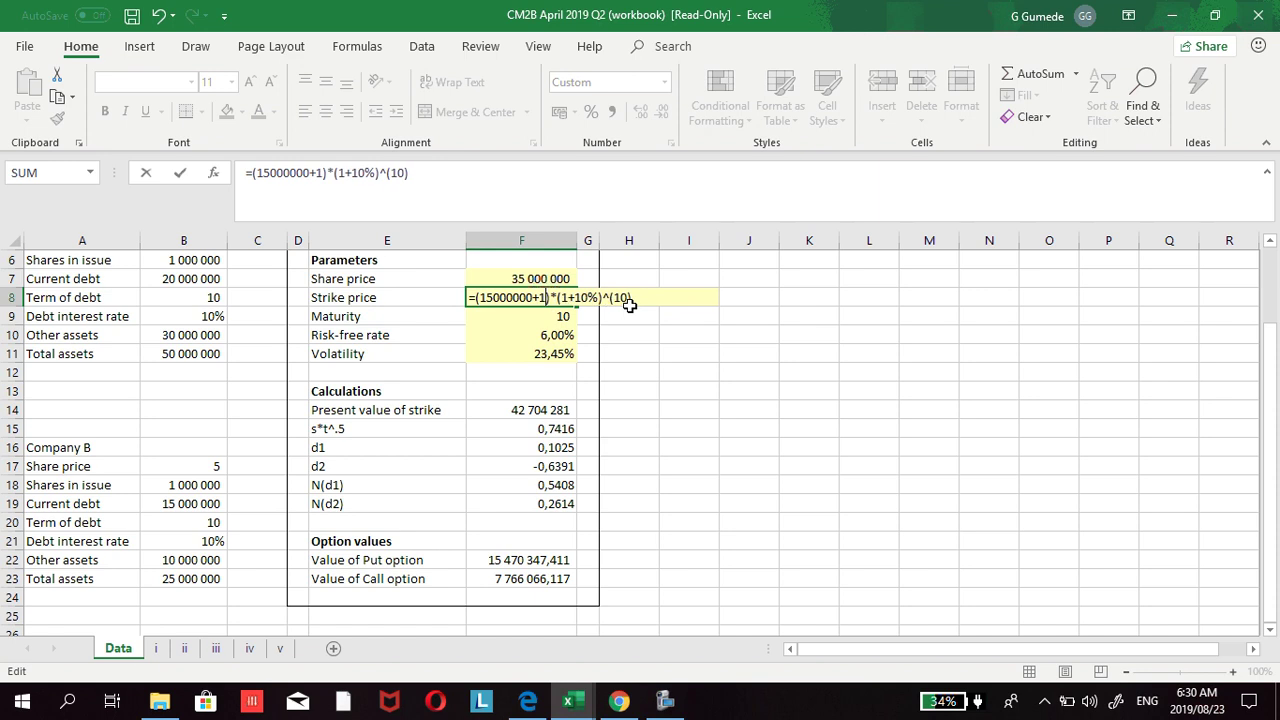
text(0)
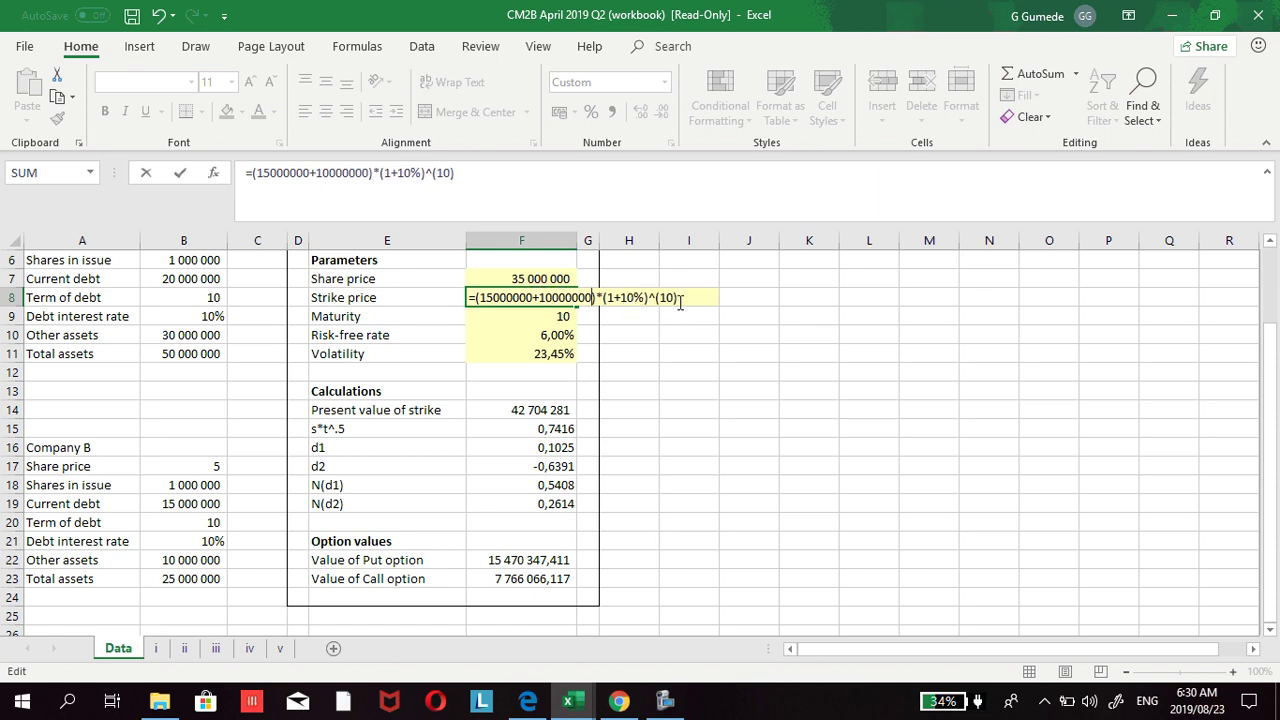
key(Return)
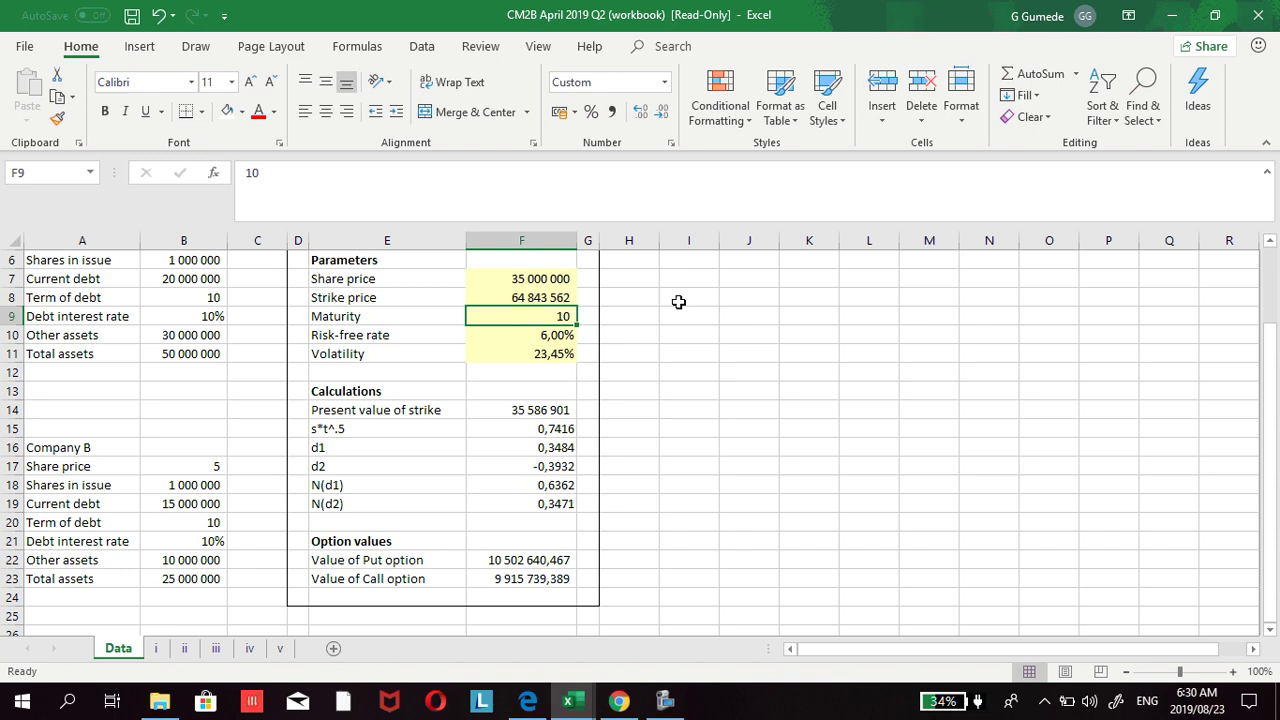
Step: Look up Company B's implied volatility on sheet i and set the volatility in F11 of the Data sheet to 9,65%
click(178, 652)
click(157, 652)
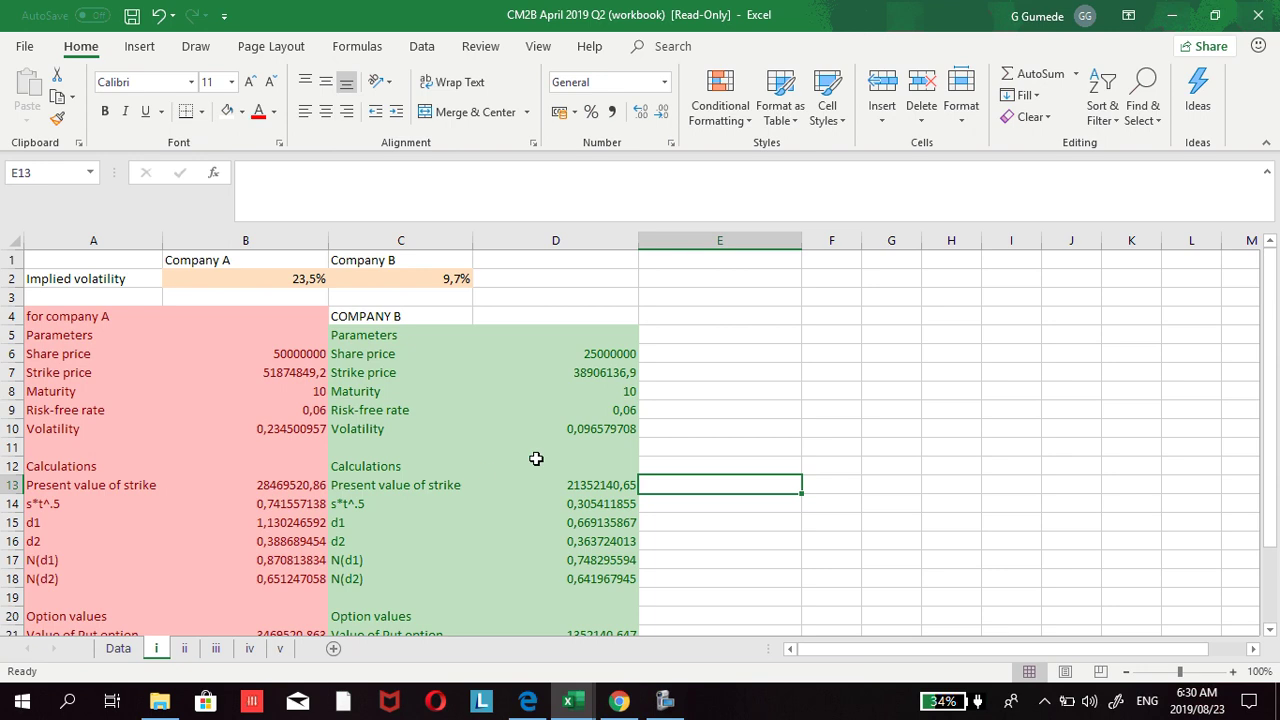
click(613, 432)
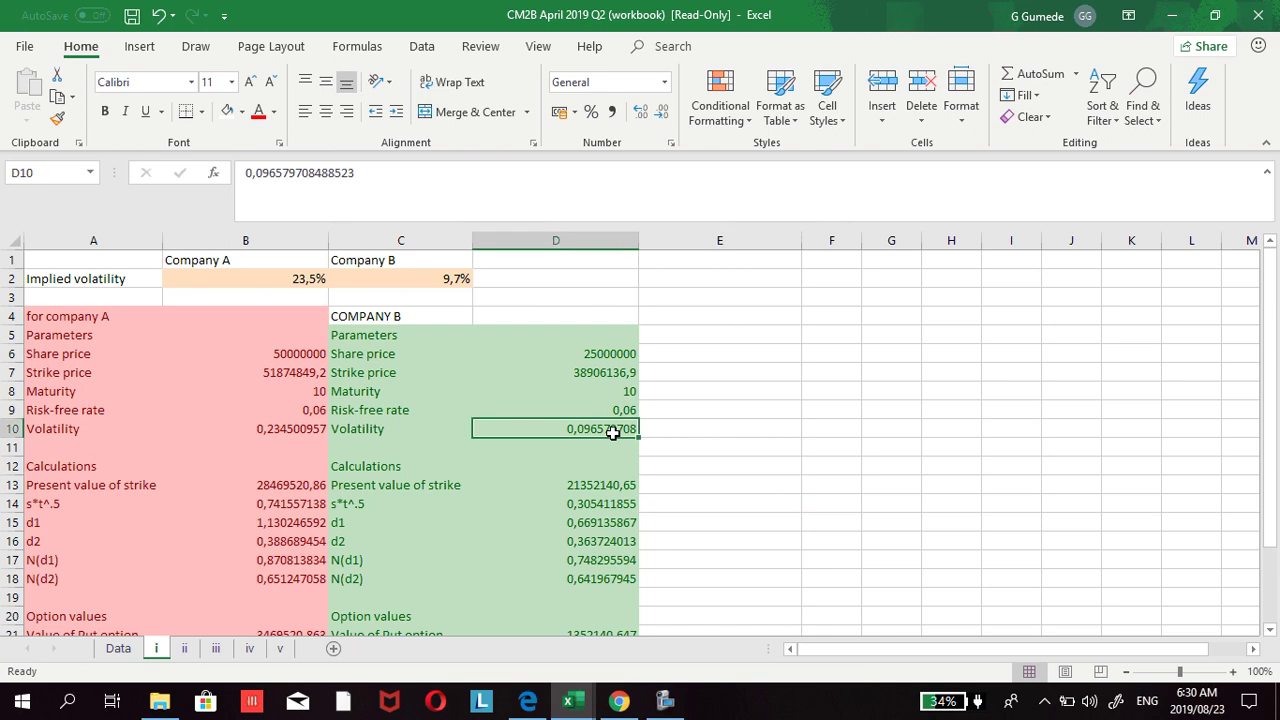
click(117, 648)
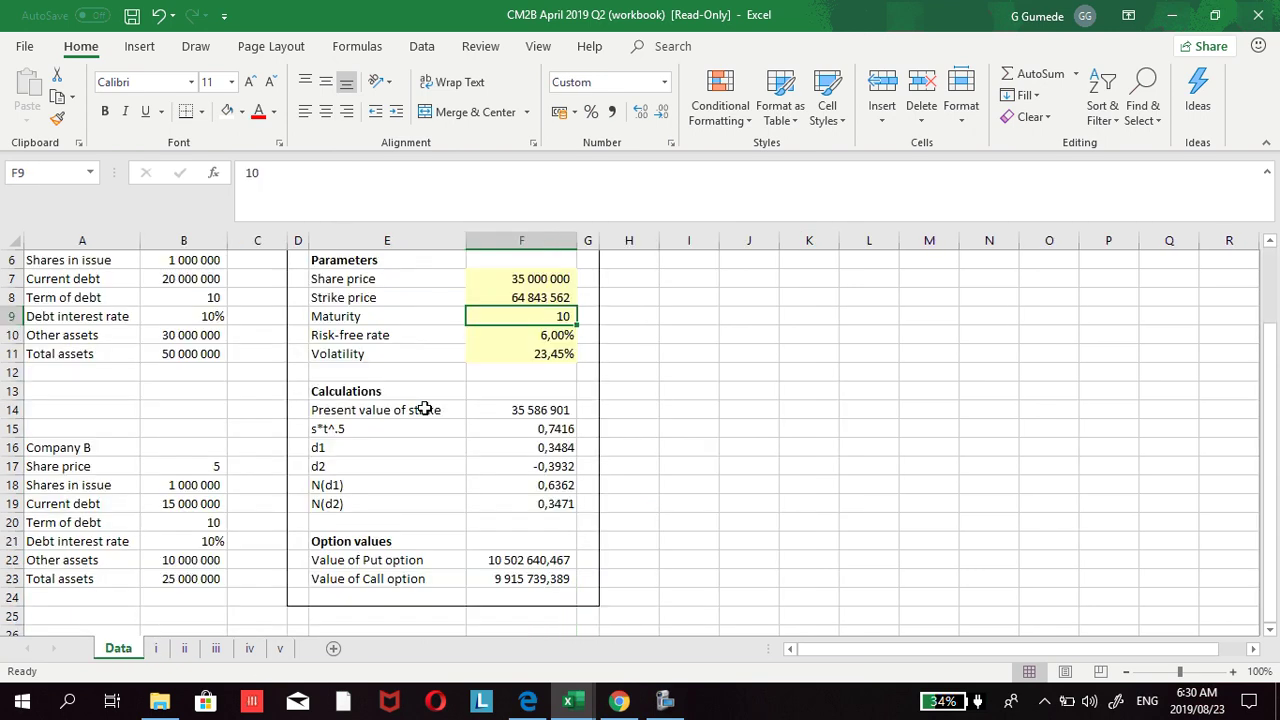
double_click(513, 356)
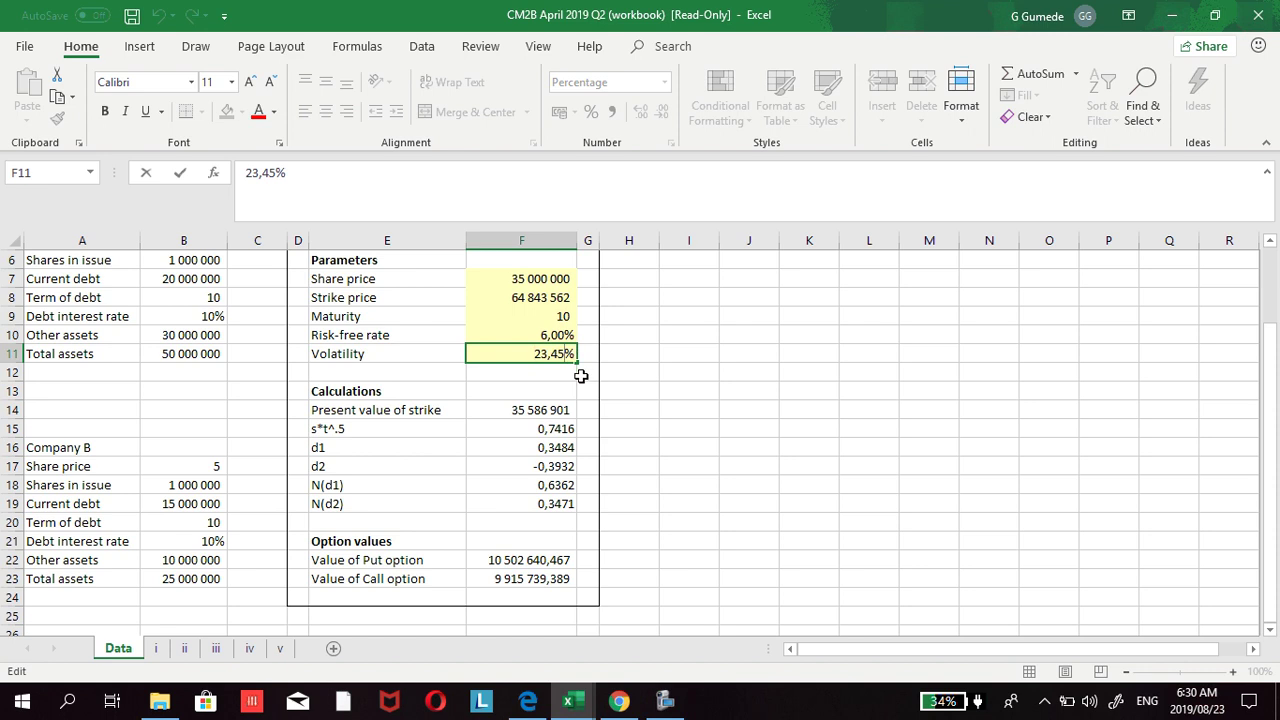
key(BackSpace)
key(BackSpace)
key(BackSpace)
key(BackSpace)
key(BackSpace)
text(9,65)
key(Return)
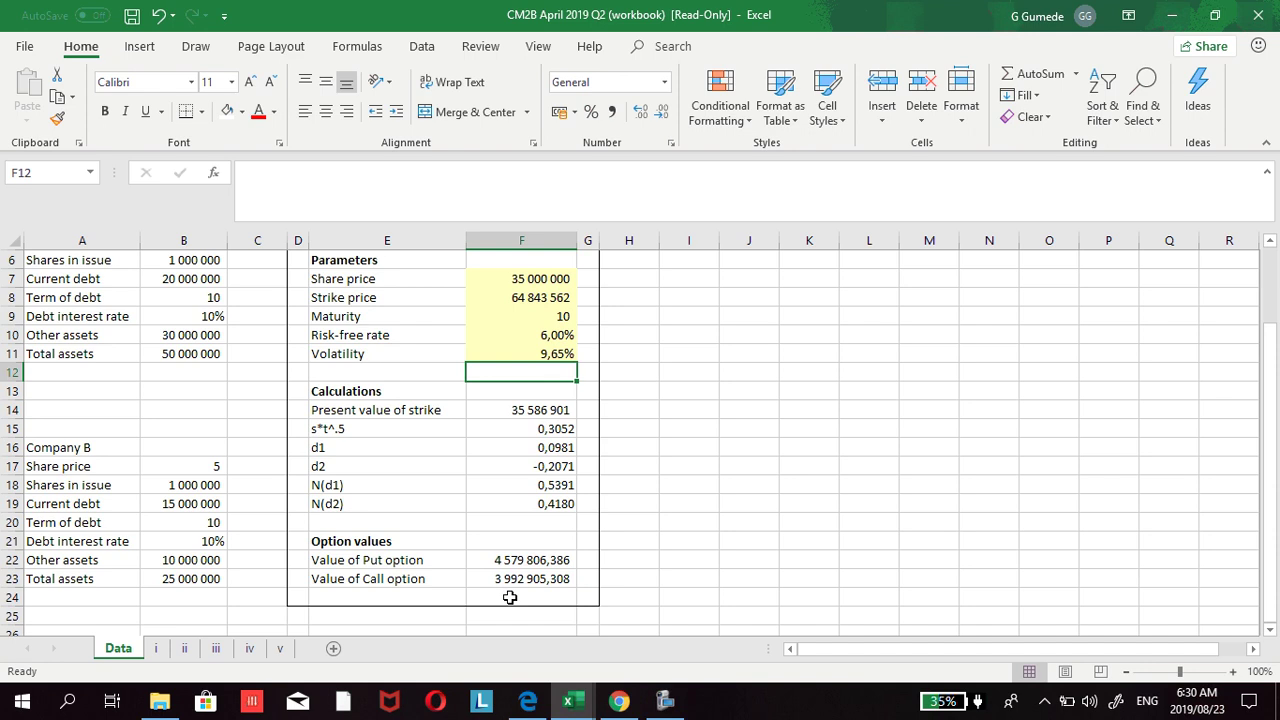
Step: Review the share price formula in F7 and the strike price formula in F8 without changing them
double_click(538, 278)
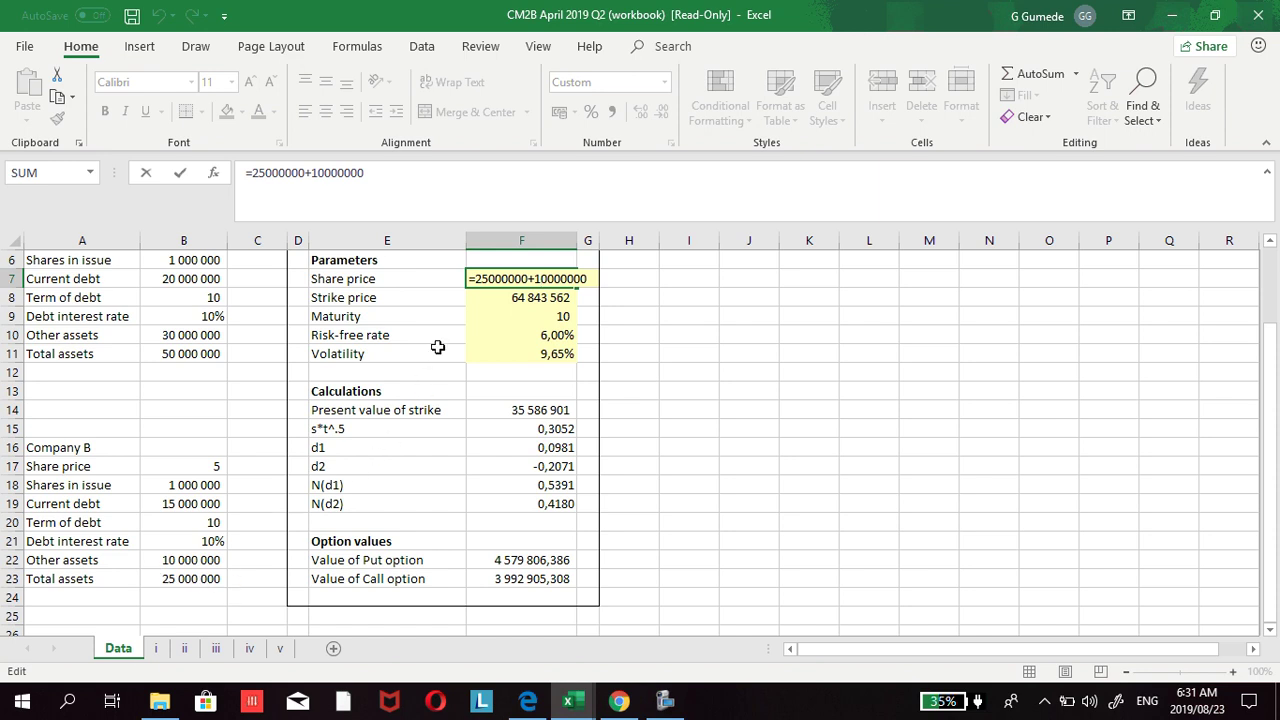
click(589, 279)
key(Return)
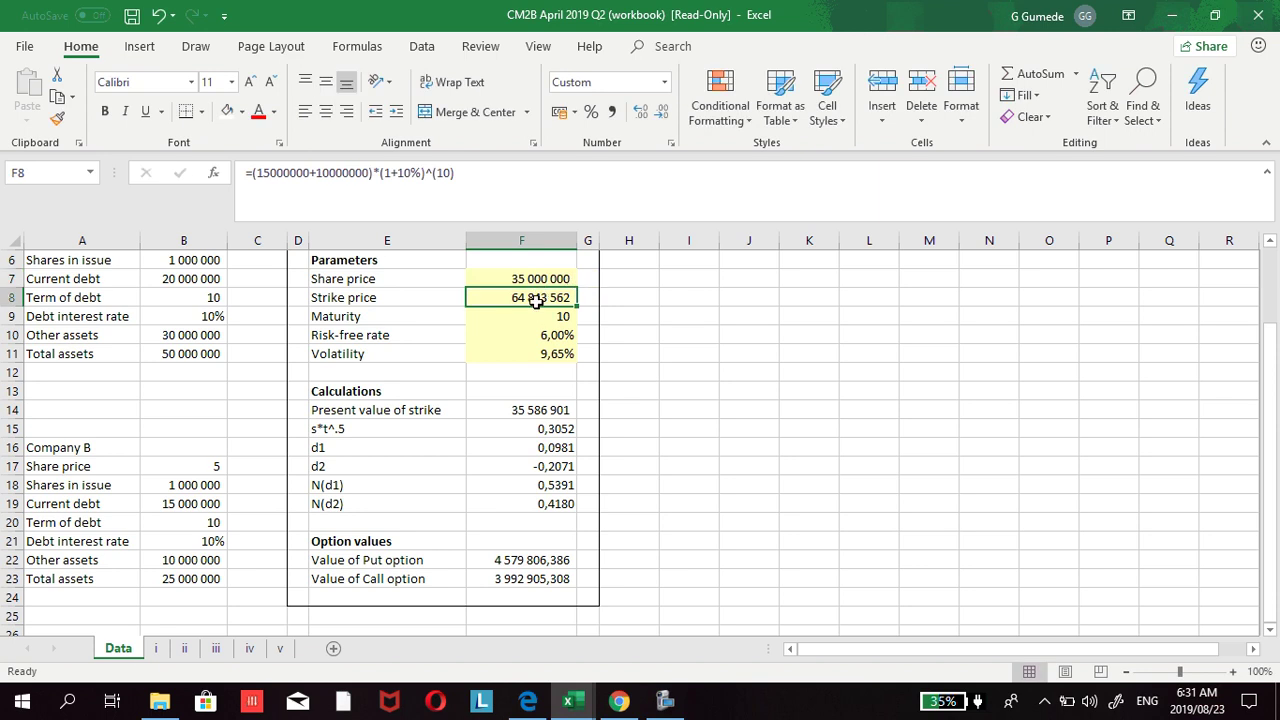
double_click(536, 300)
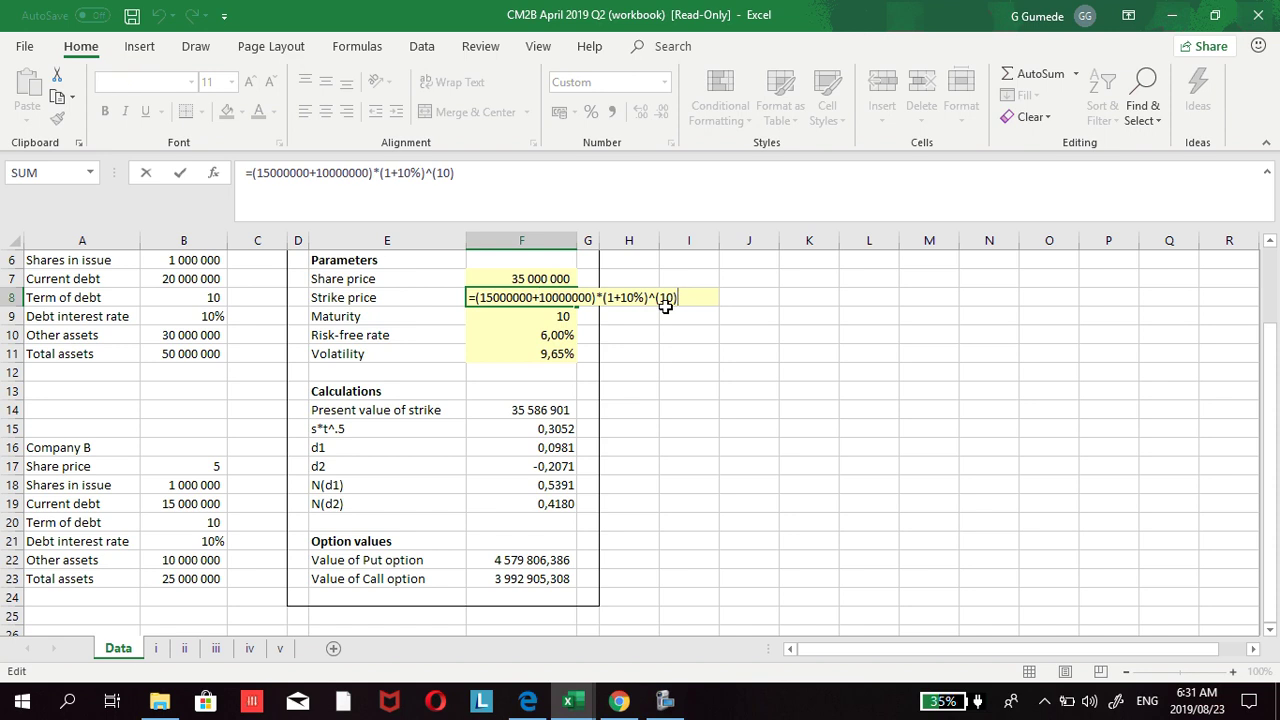
Step: Inspect the Call option value's formula on the Data sheet and consult the exam question about Company B's loan repayment probability
key(Return)
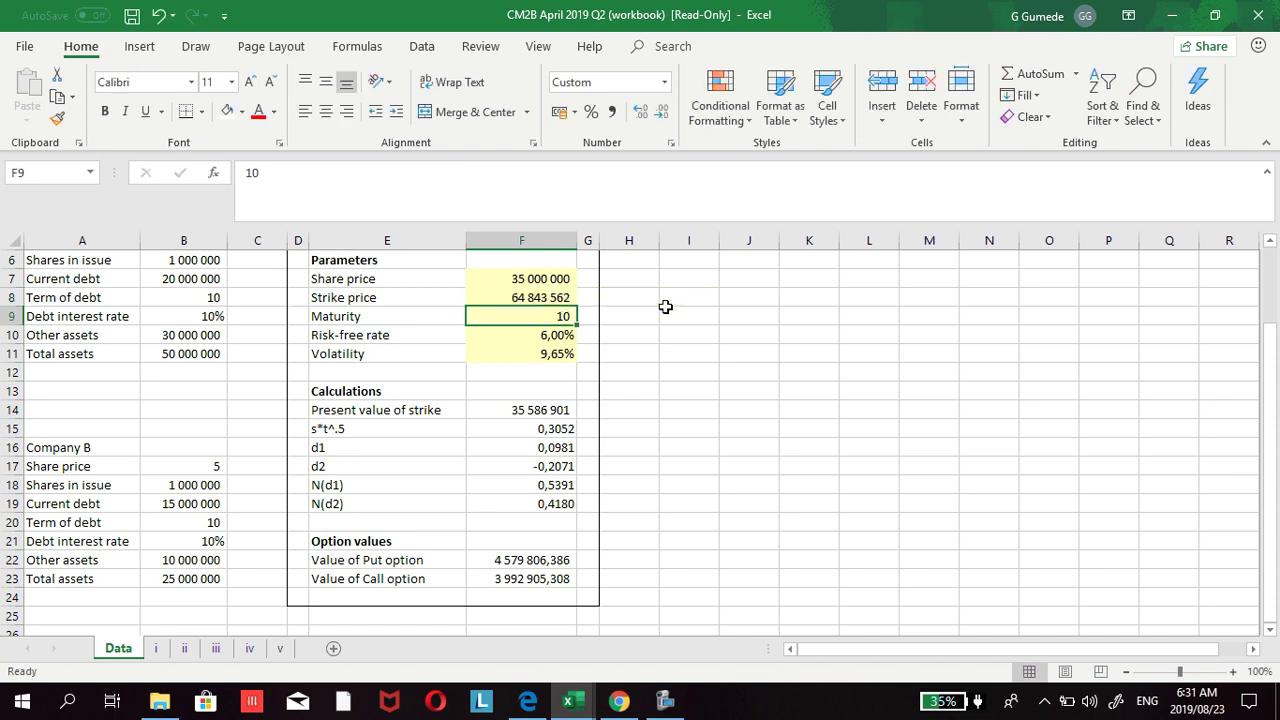
click(516, 585)
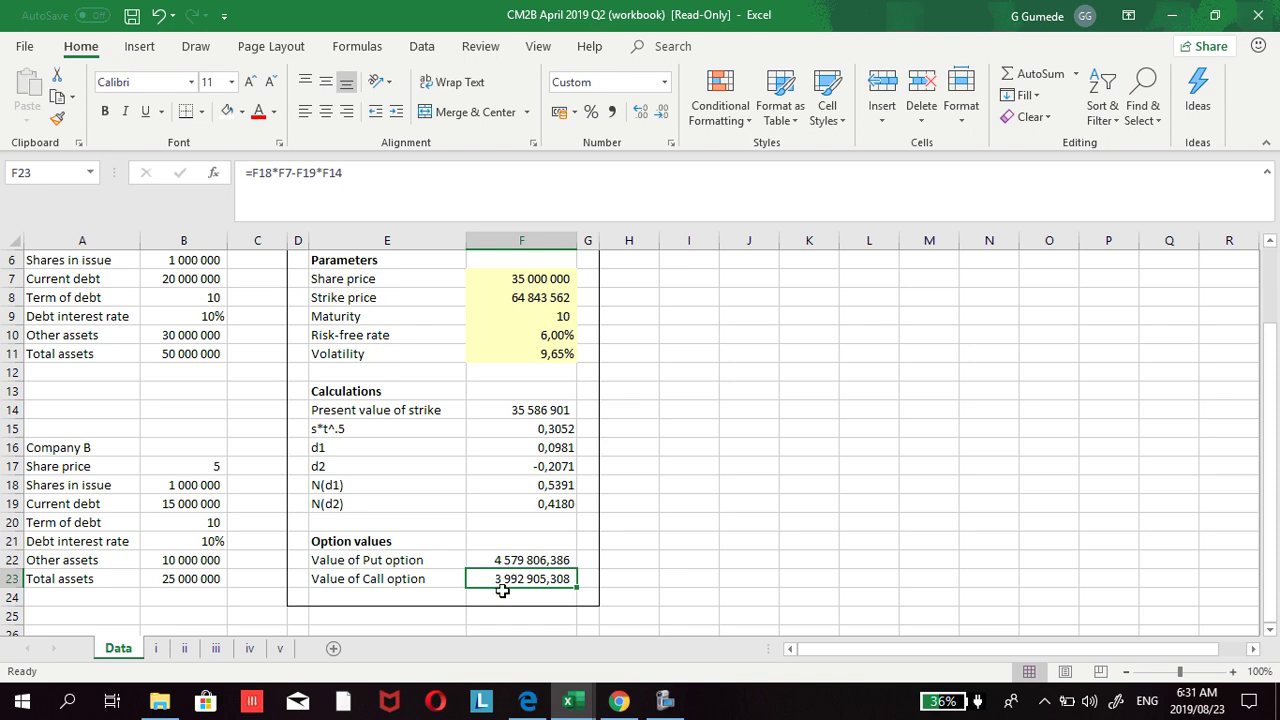
click(527, 700)
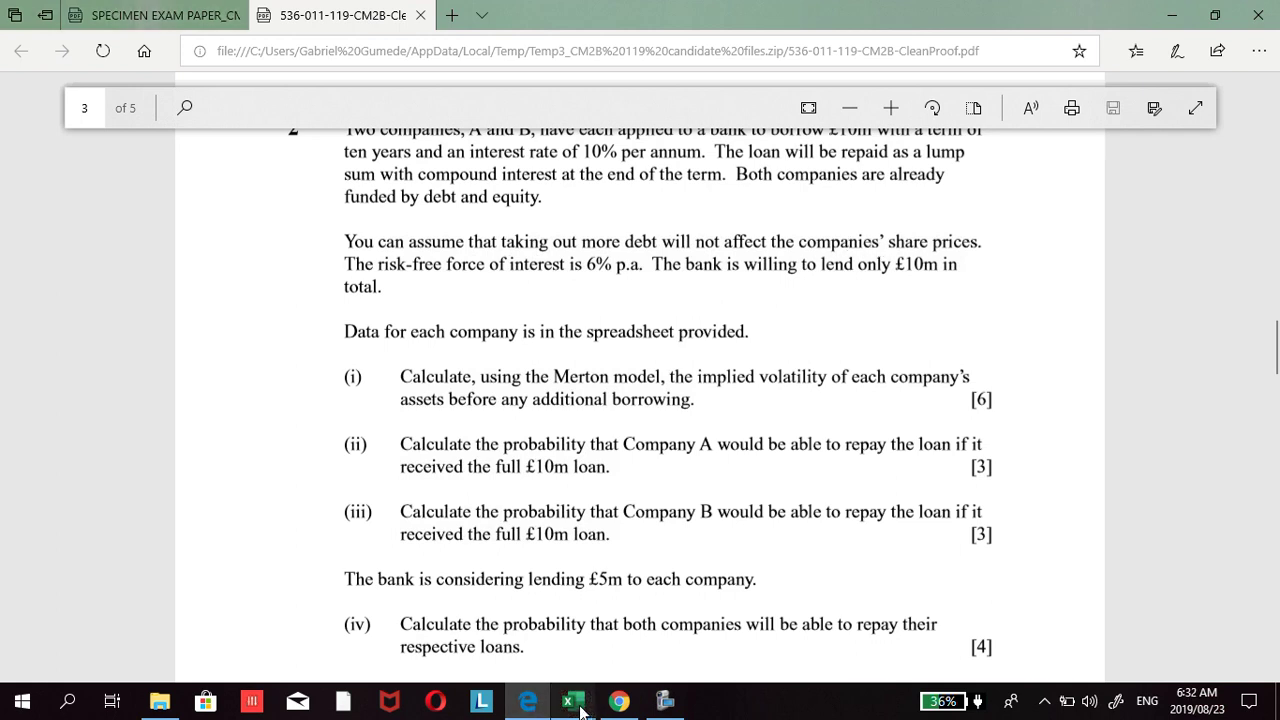
mouse_move(571, 700)
click(715, 622)
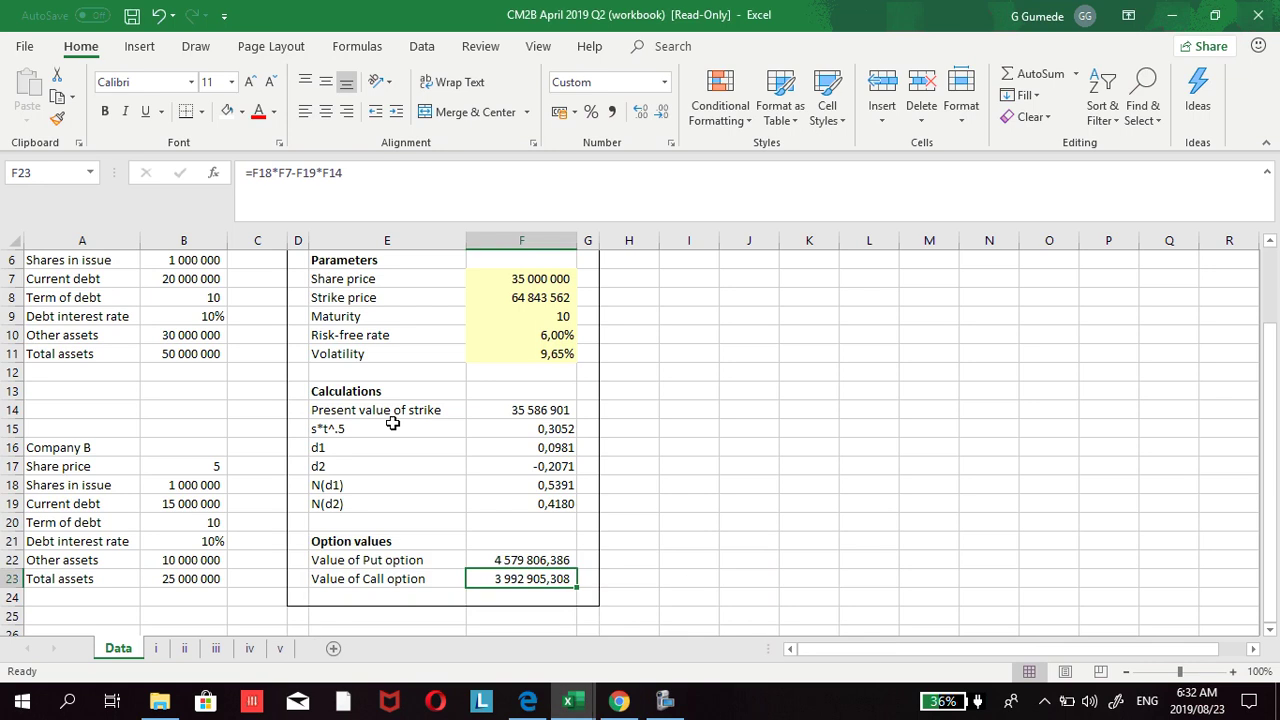
click(439, 466)
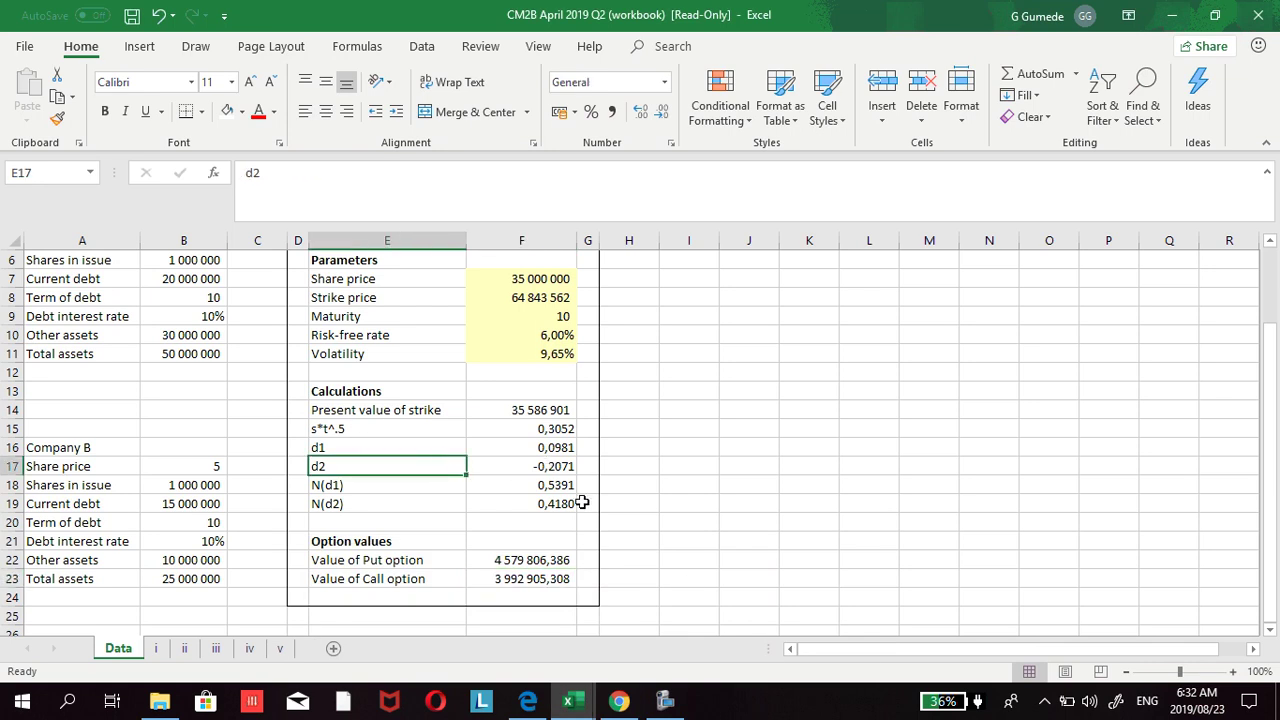
Step: Review the formulas behind the Share price and Strike price parameters in the calculator on the Data sheet
scroll(596, 531, up, 1)
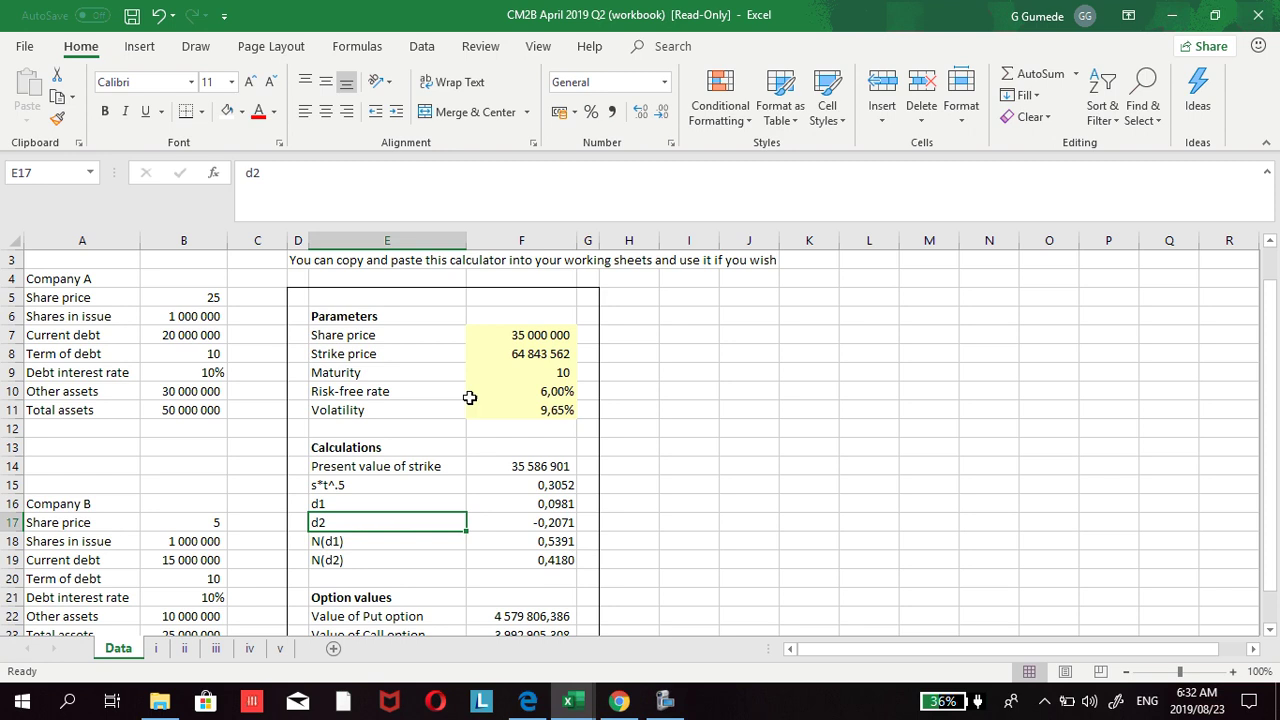
double_click(508, 338)
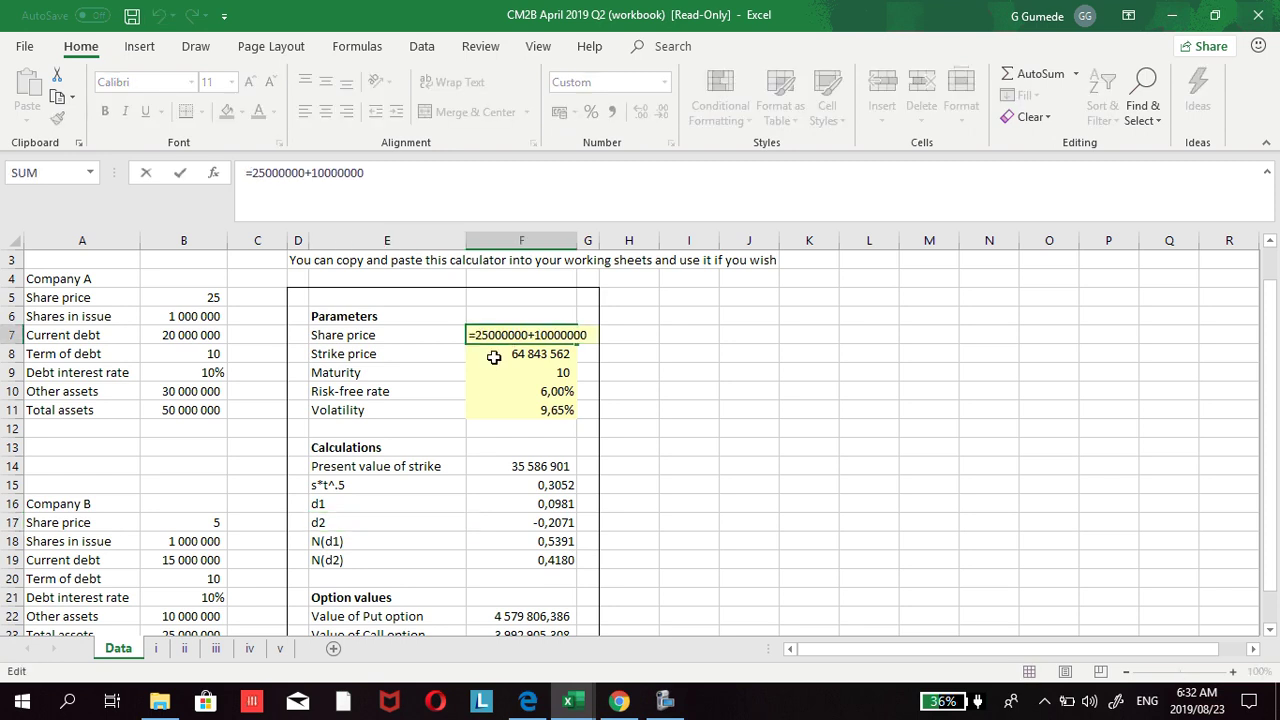
scroll(479, 406, down, 1)
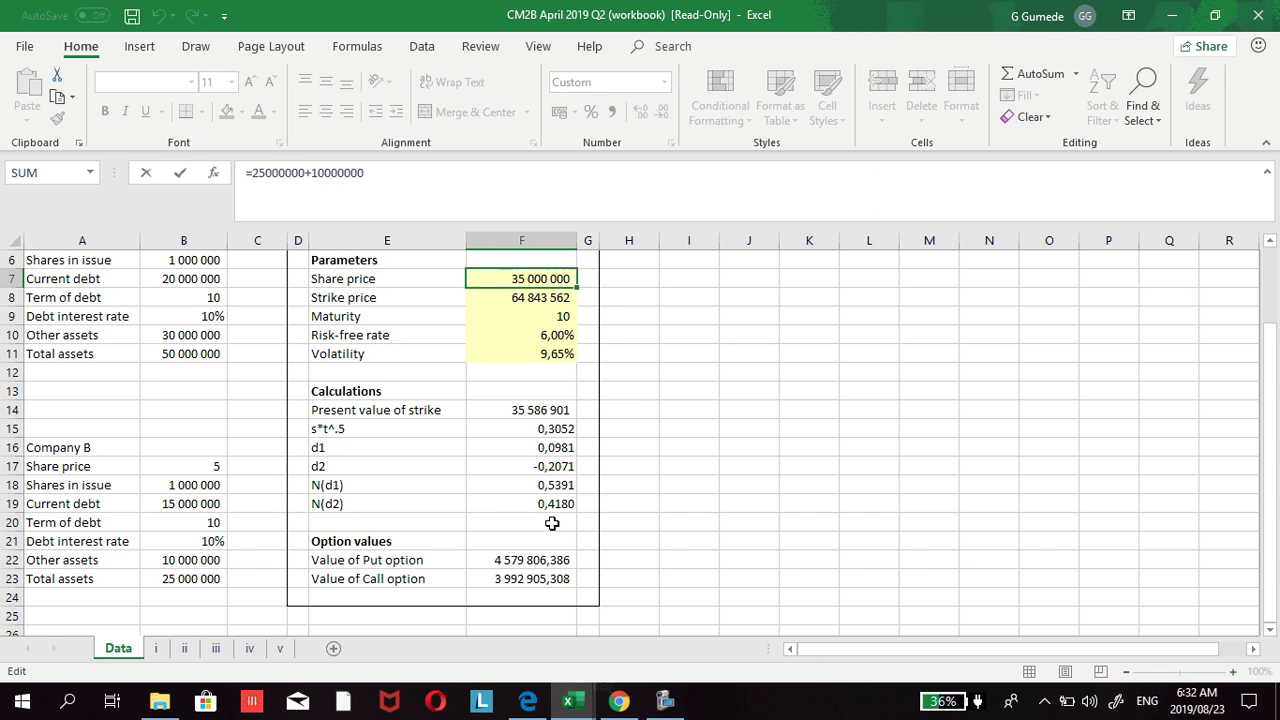
scroll(538, 444, up, 1)
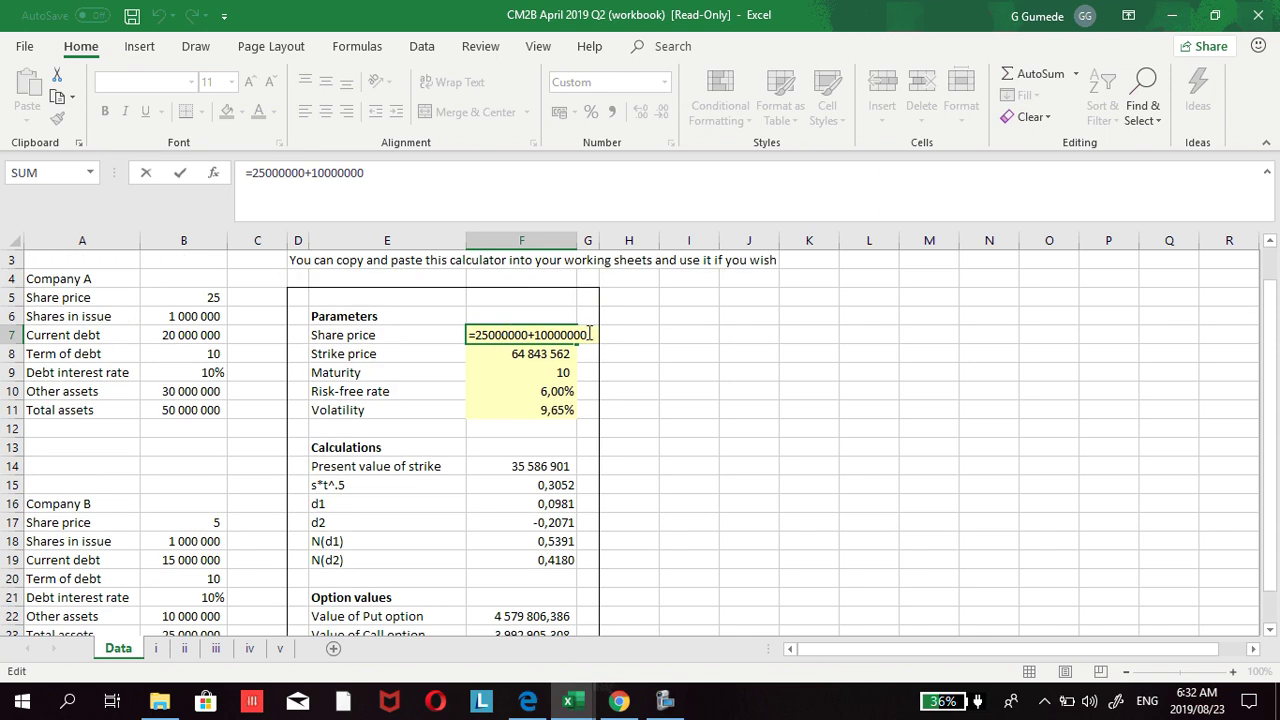
scroll(571, 384, down, 1)
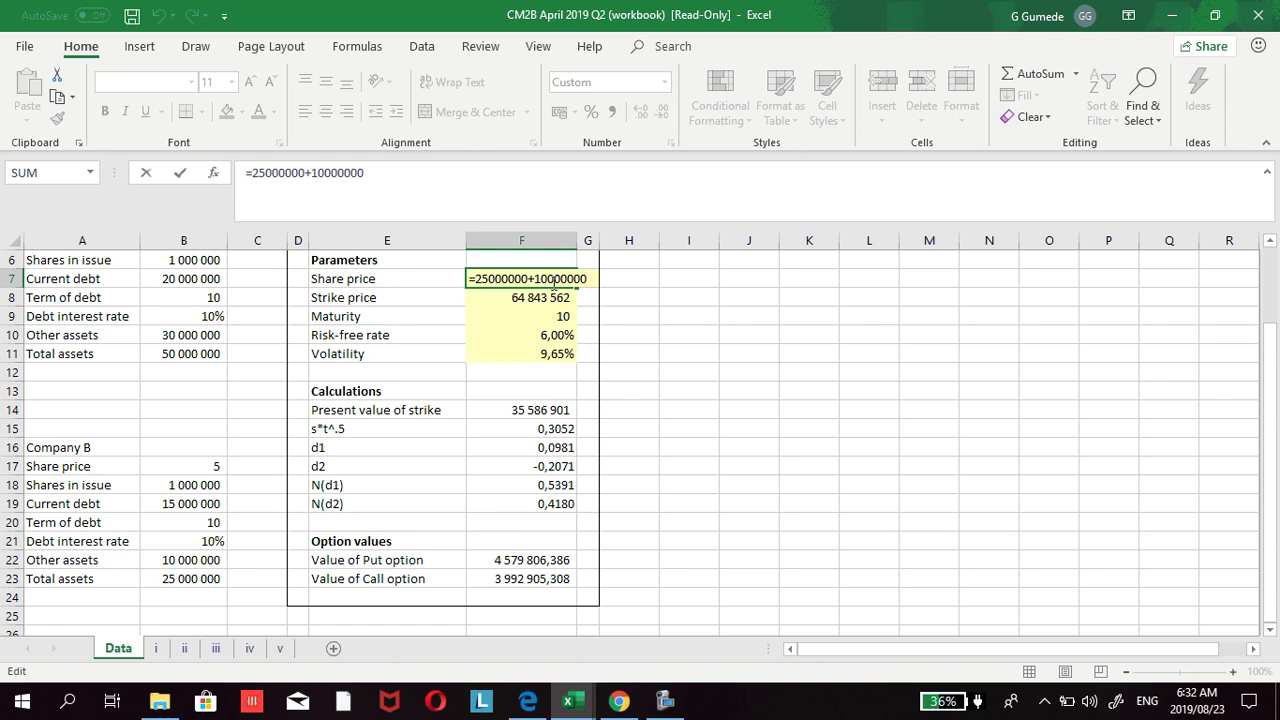
key(Return)
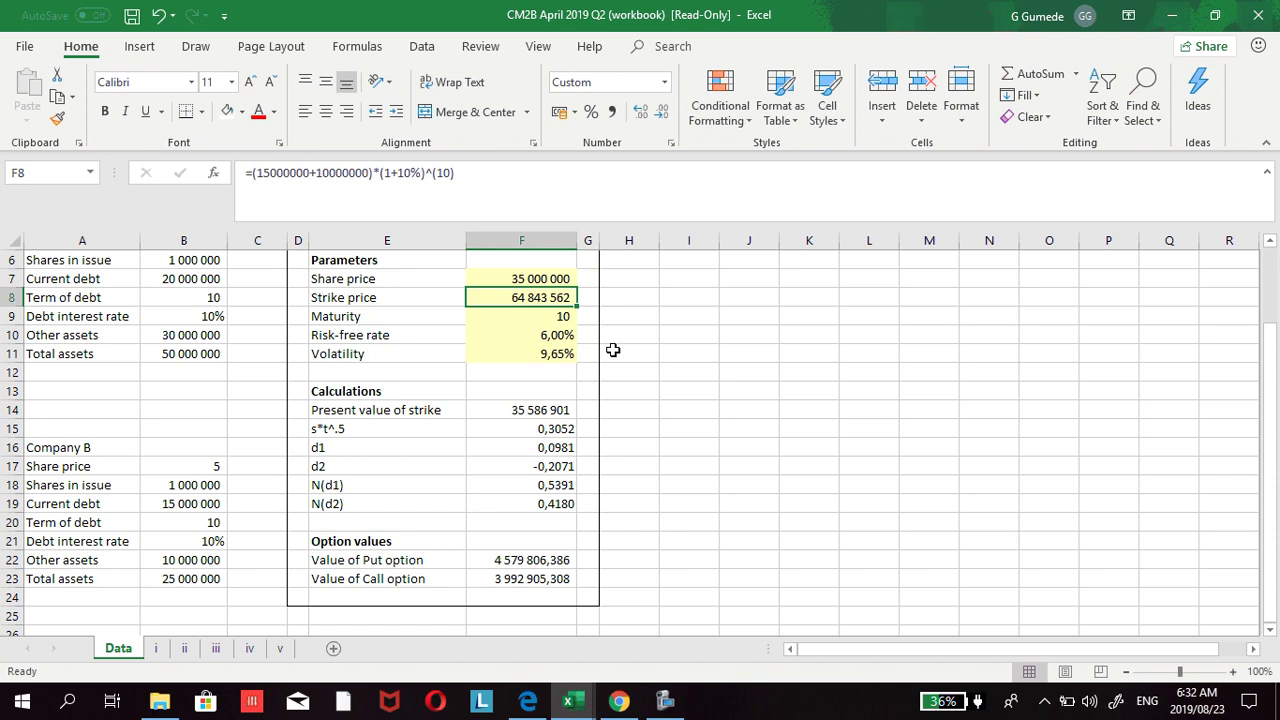
double_click(480, 295)
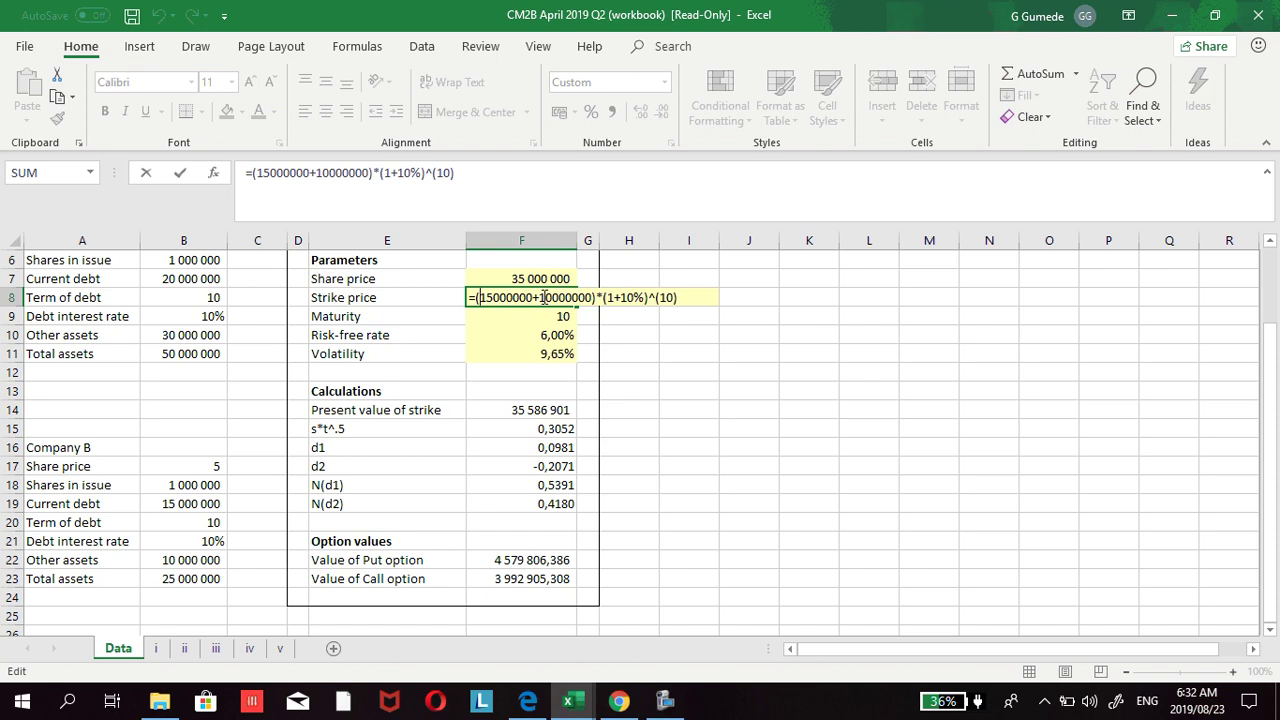
click(687, 300)
key(Return)
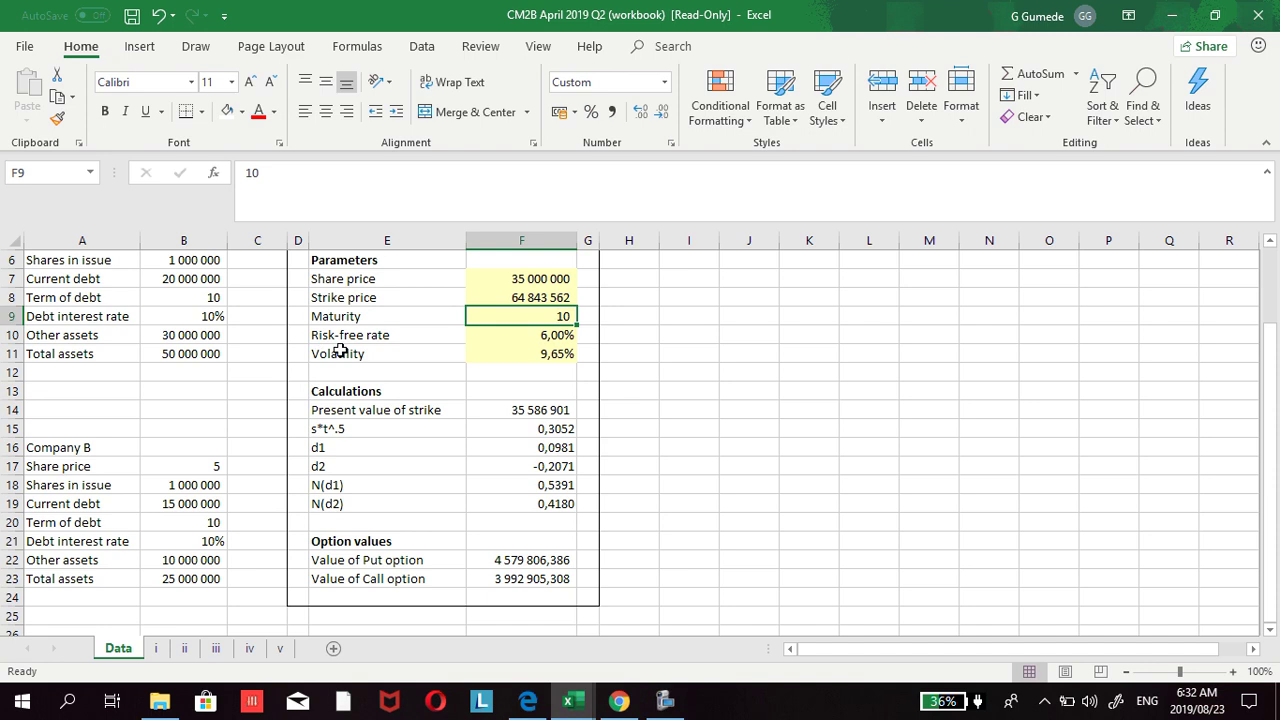
Step: Copy the whole option calculator from Parameters through Value of Call option, cells E6:F23 of the Data sheet
scroll(340, 348, up, 1)
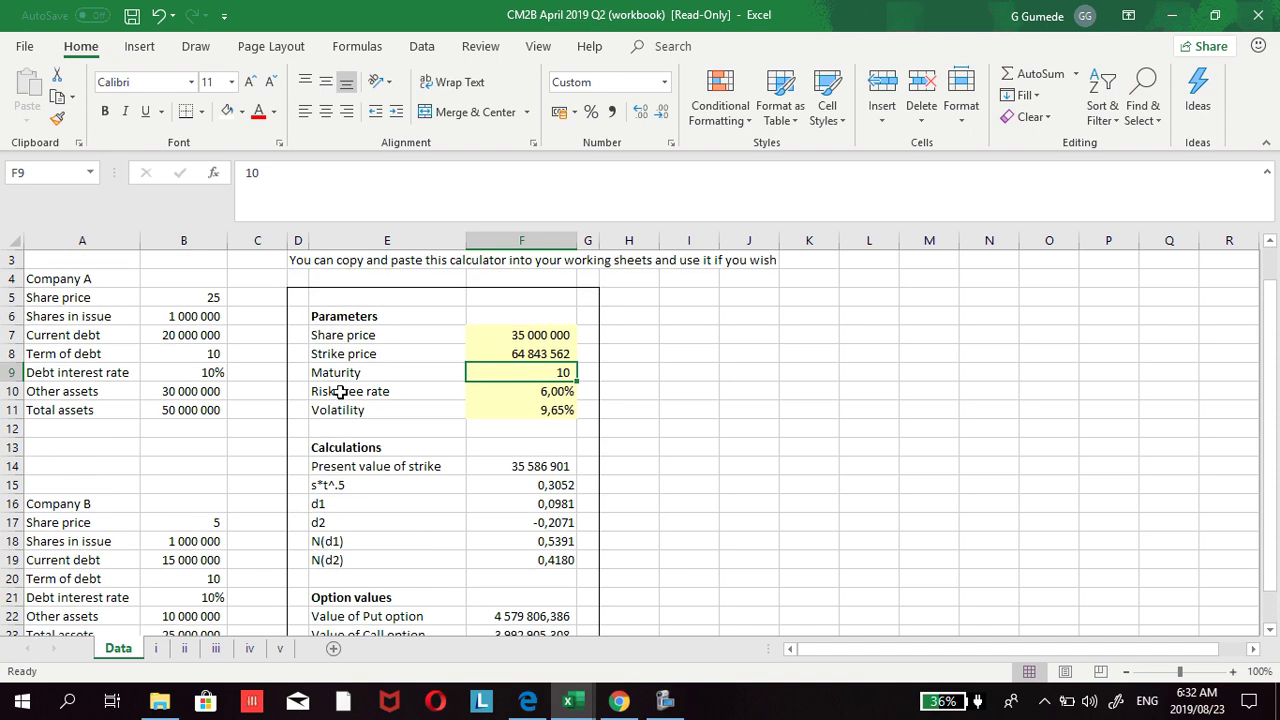
click(323, 317)
drag(323, 317, 526, 589)
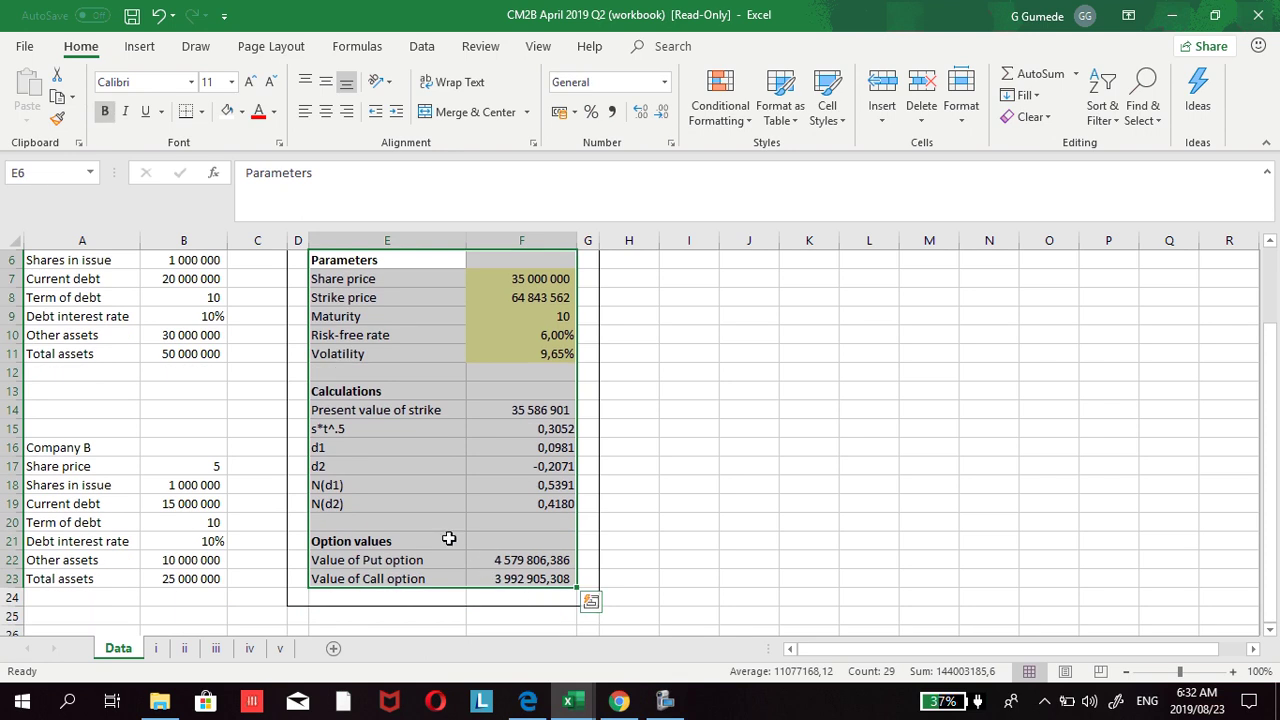
right_click(434, 507)
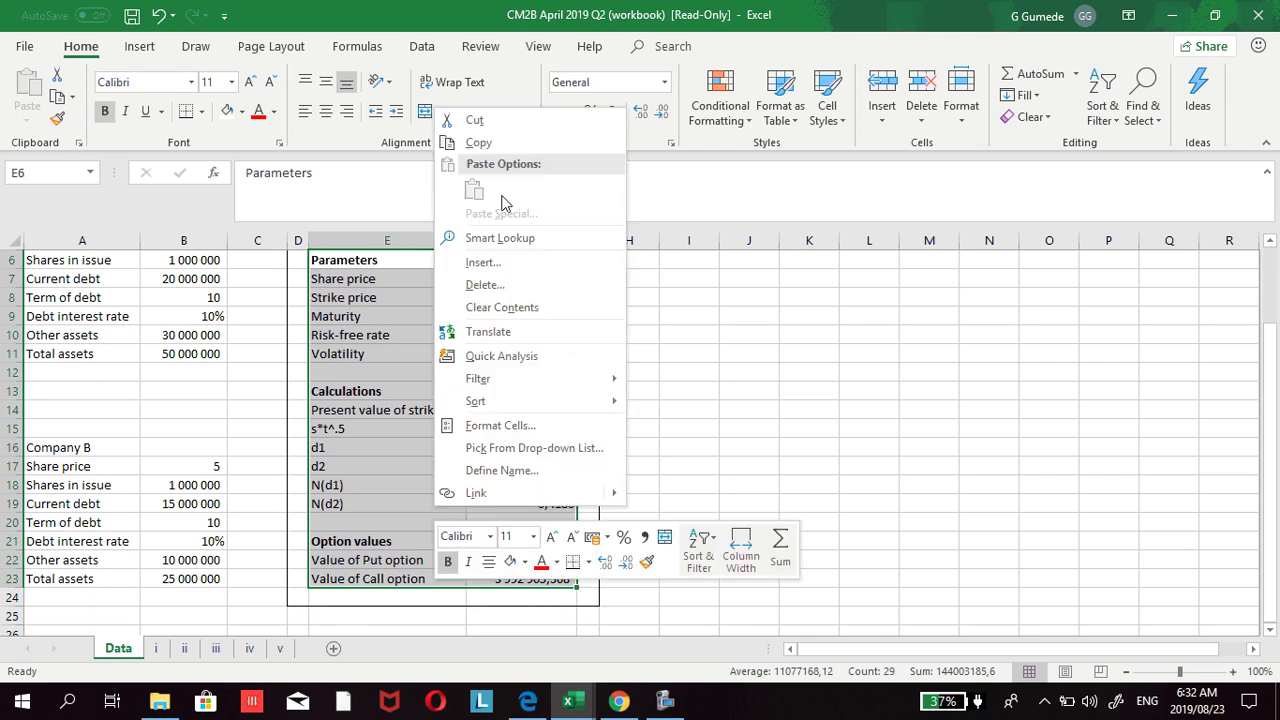
click(490, 142)
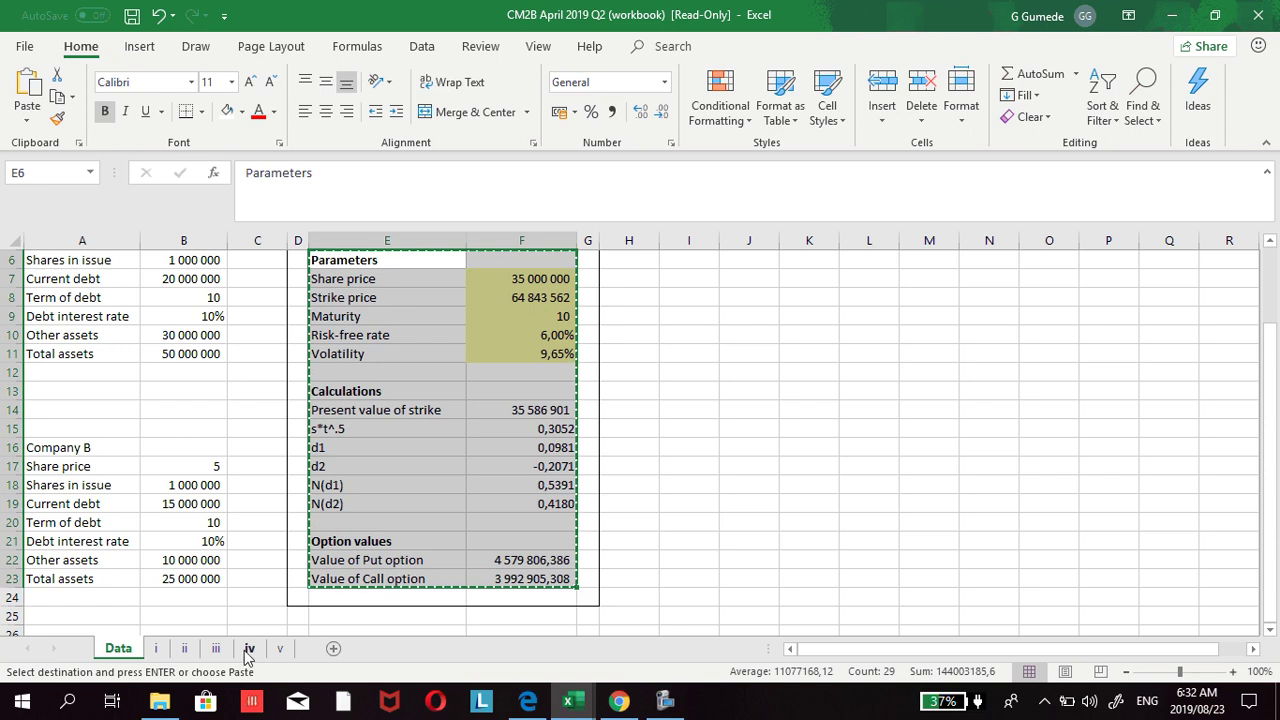
Step: Paste the copied calculator as Formulas only into sheet iii, starting at cell A4
click(216, 648)
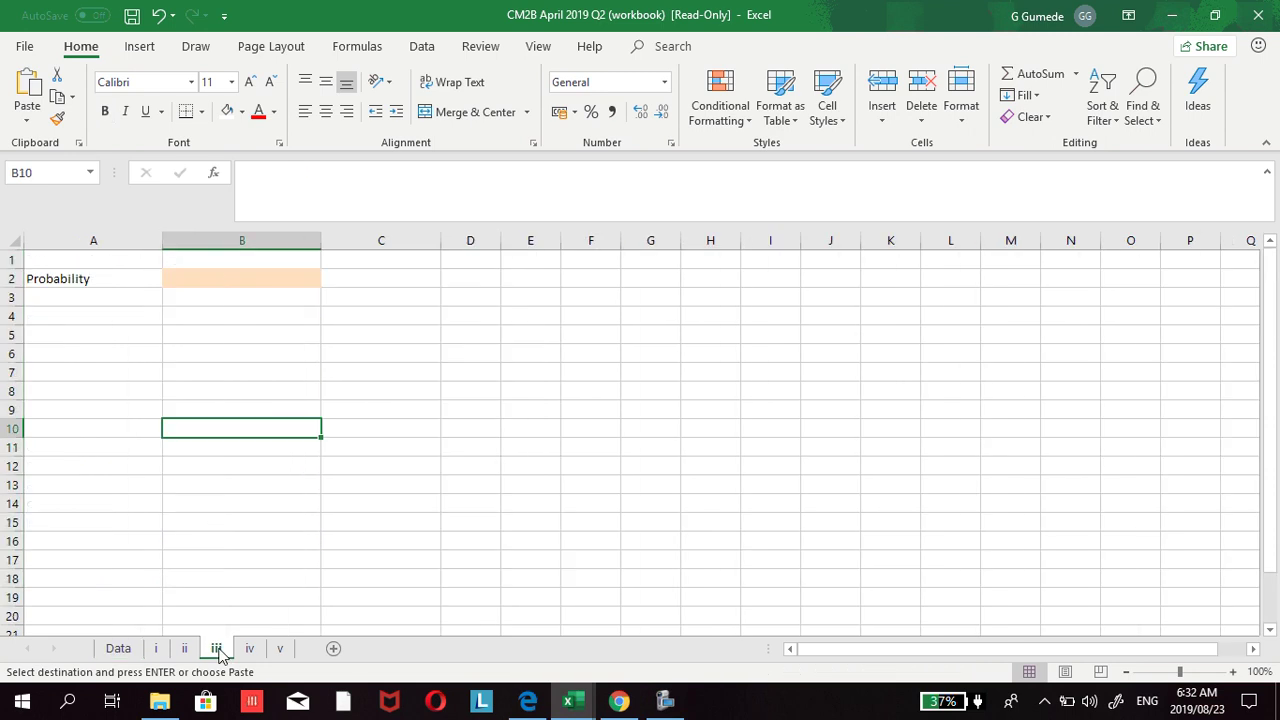
click(43, 316)
right_click(46, 316)
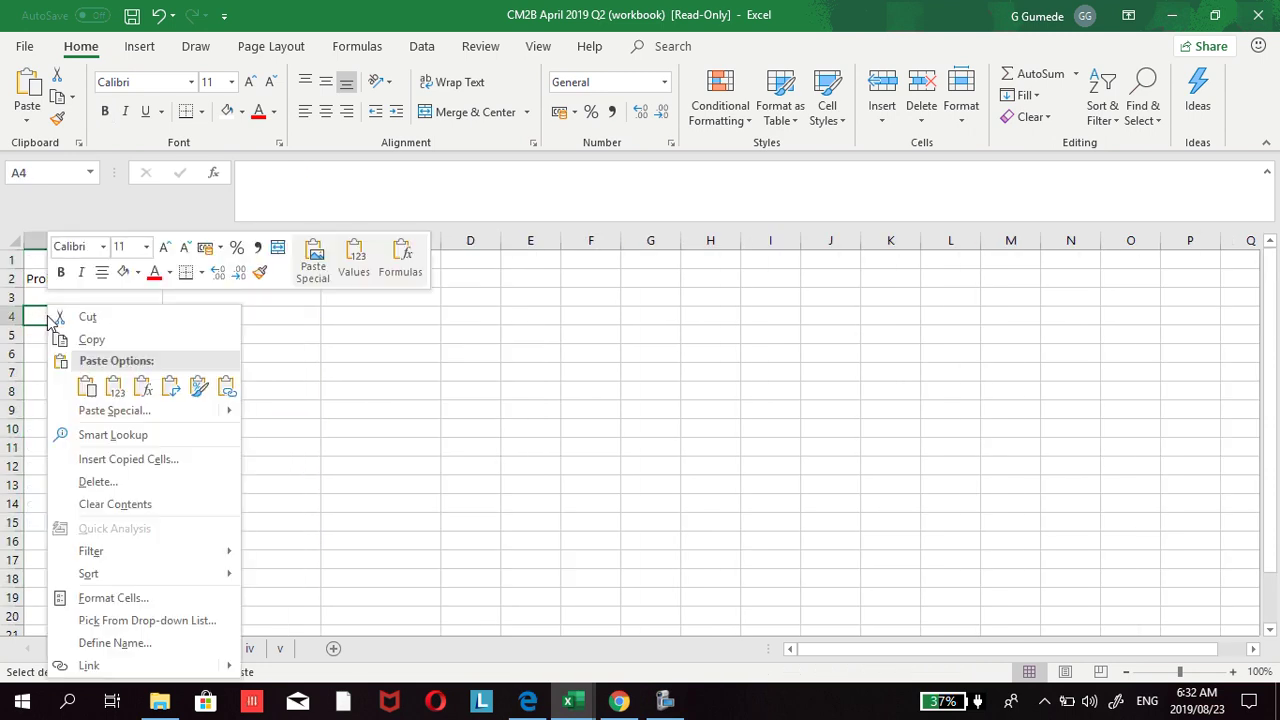
click(66, 410)
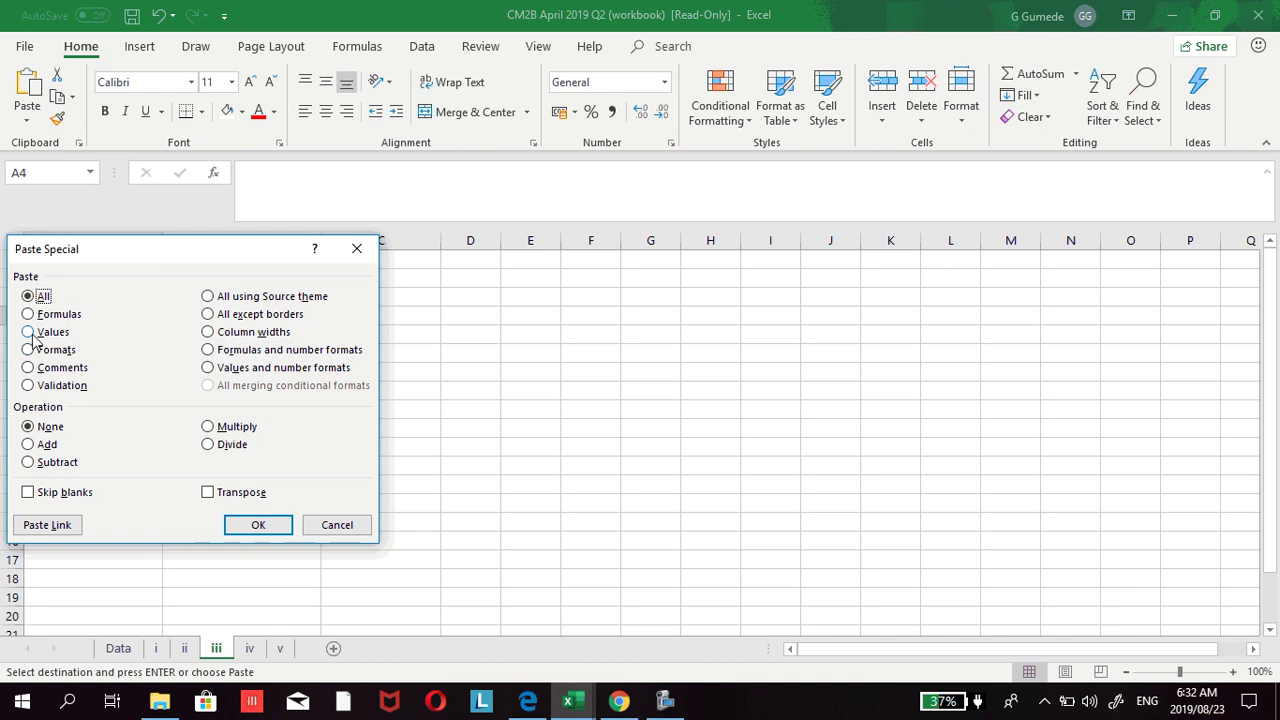
click(32, 316)
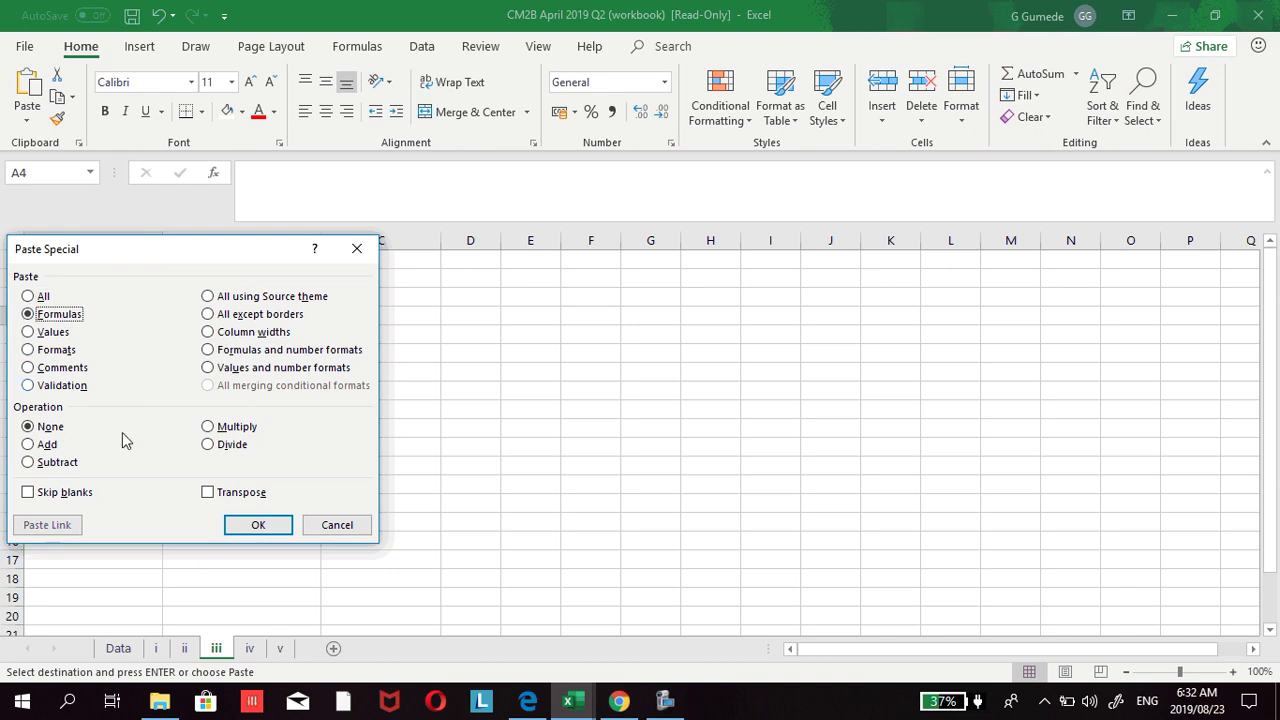
click(259, 527)
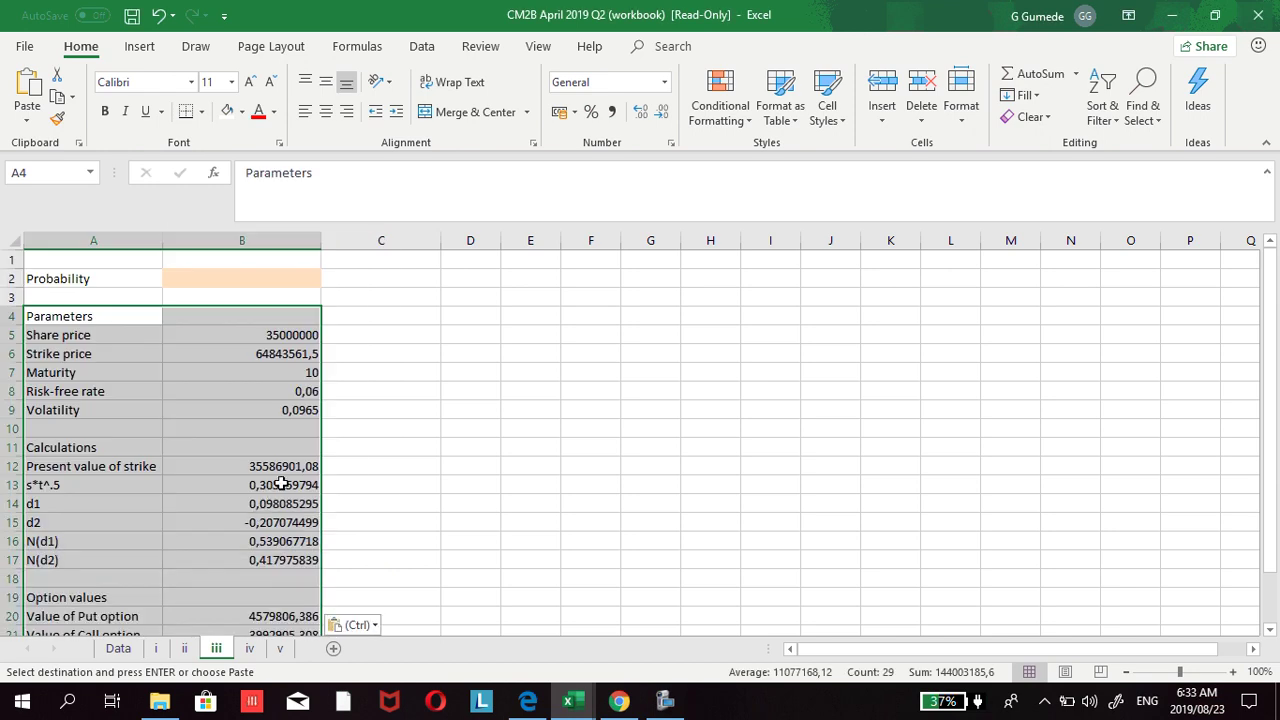
scroll(278, 486, down, 1)
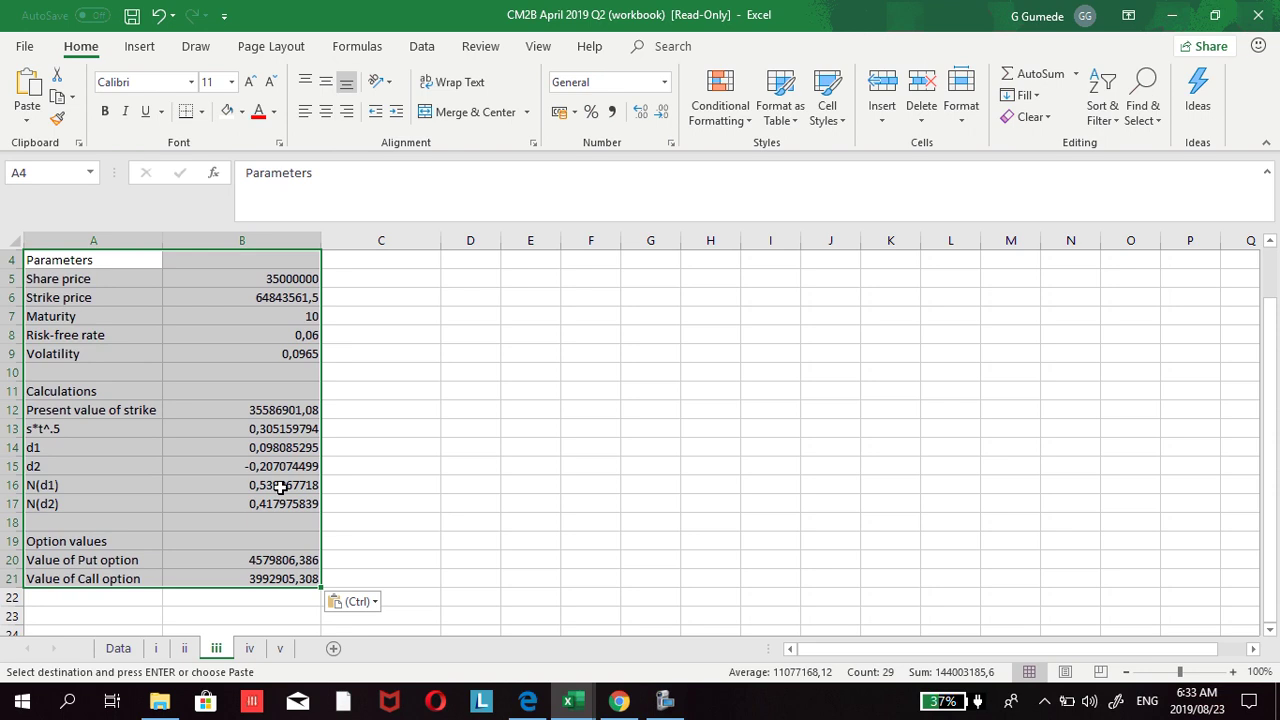
Step: Widen columns B and A on sheet iii slightly to give the pasted calculator more room
scroll(280, 486, up, 1)
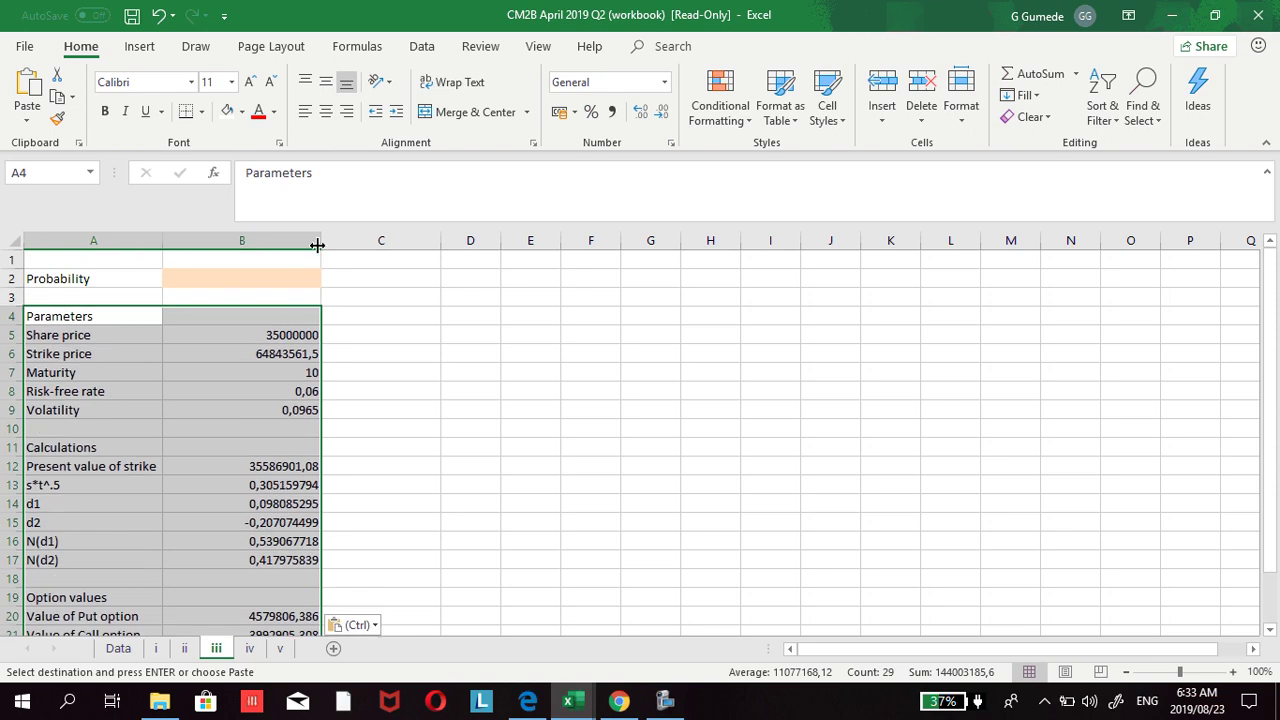
drag(317, 245, 351, 245)
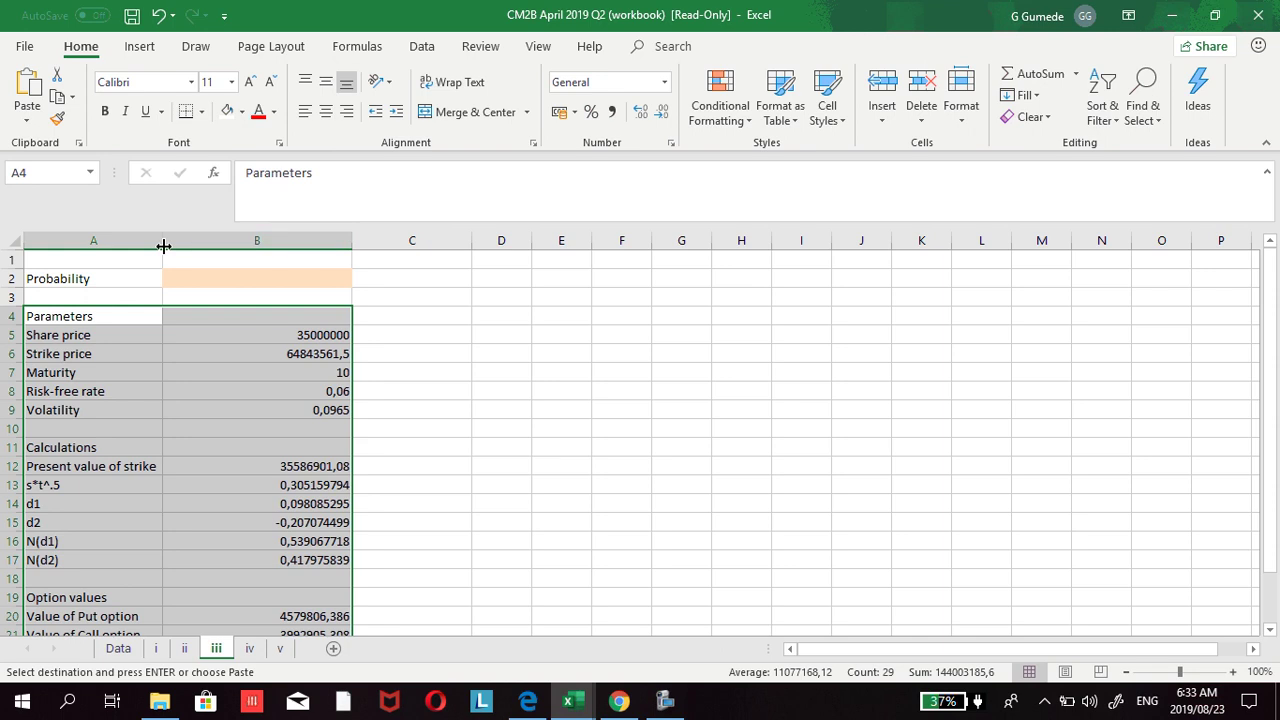
drag(163, 246, 197, 248)
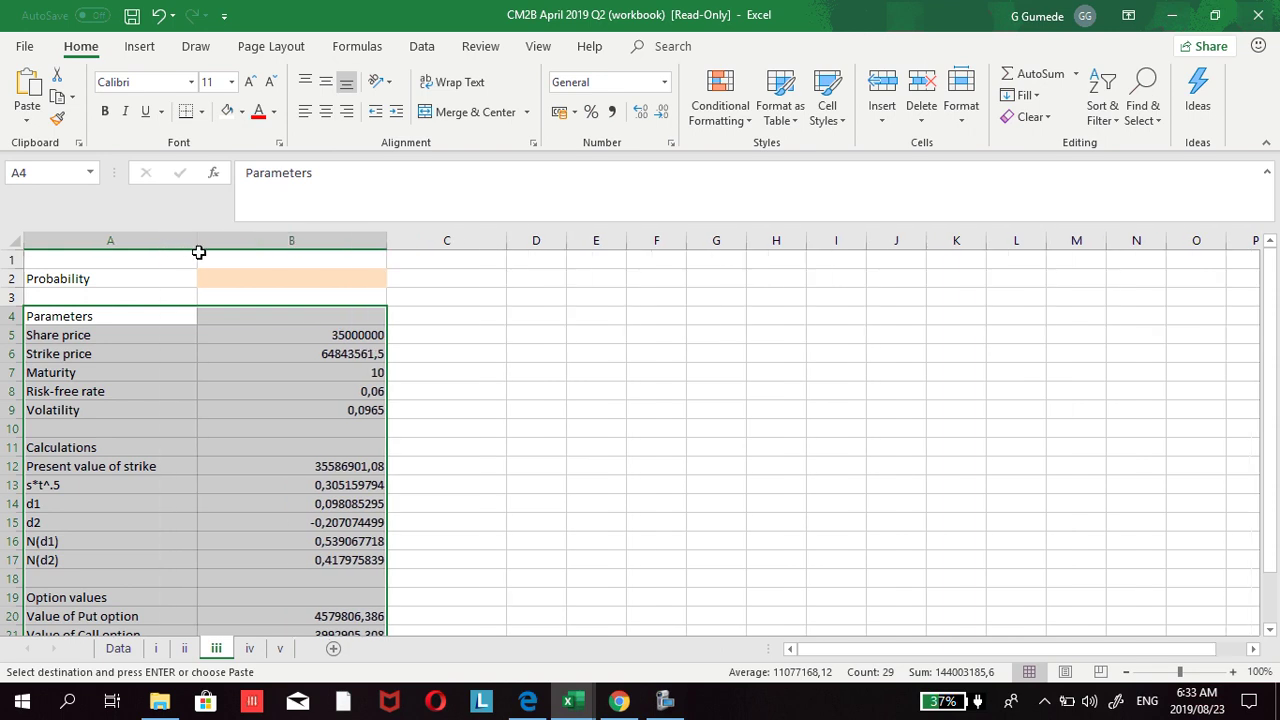
click(479, 573)
Step: Link the Probability cell B2 on sheet iii to the N(d2) result with =B17, checking the exam question meanwhile
click(257, 275)
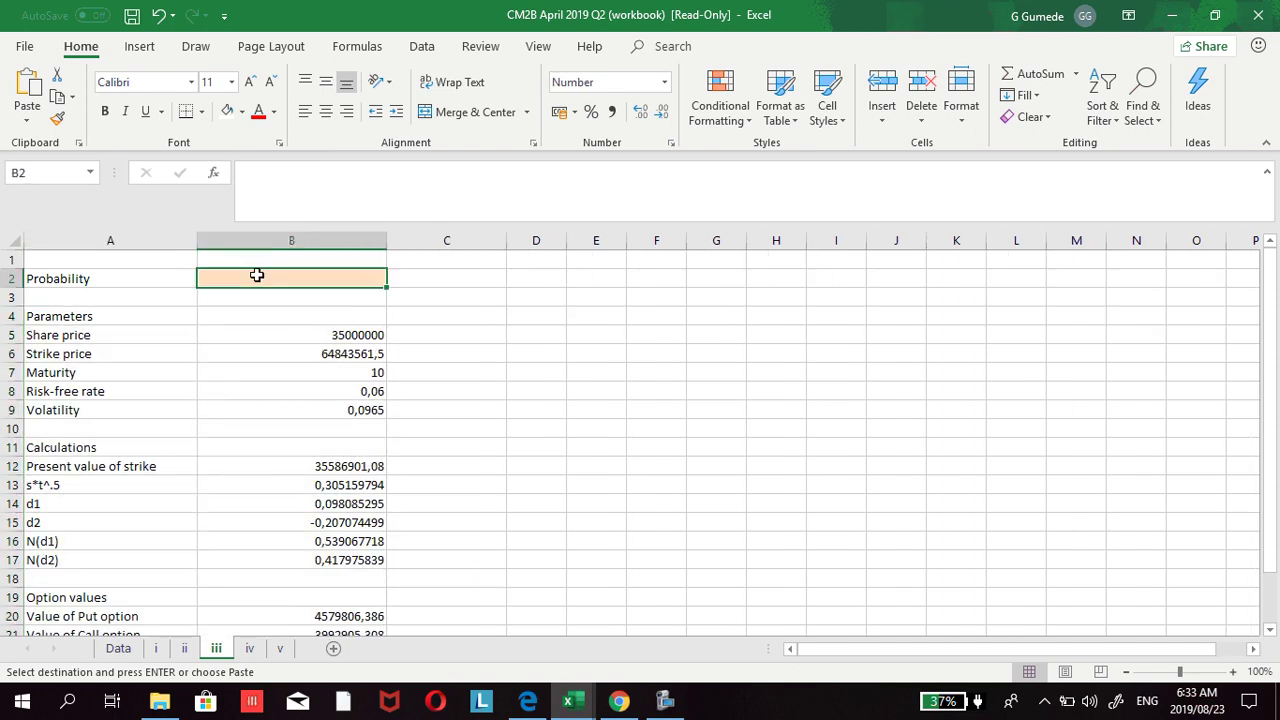
text(=)
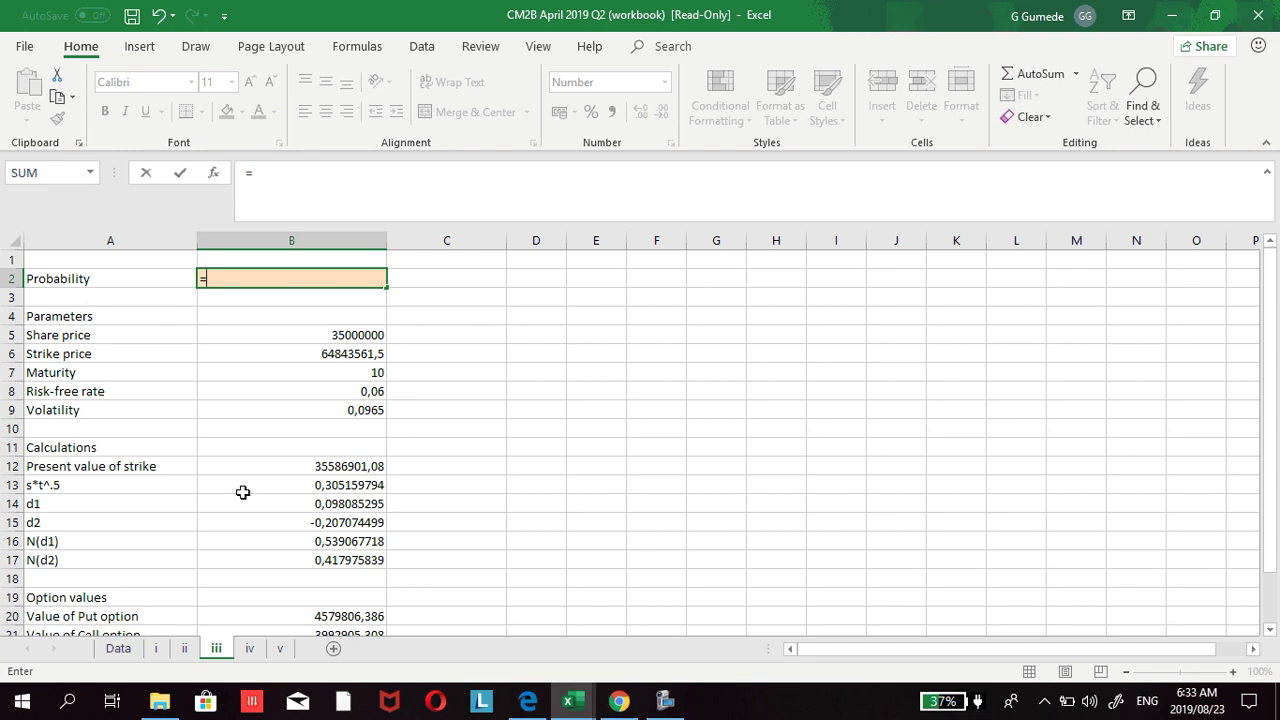
scroll(243, 492, down, 1)
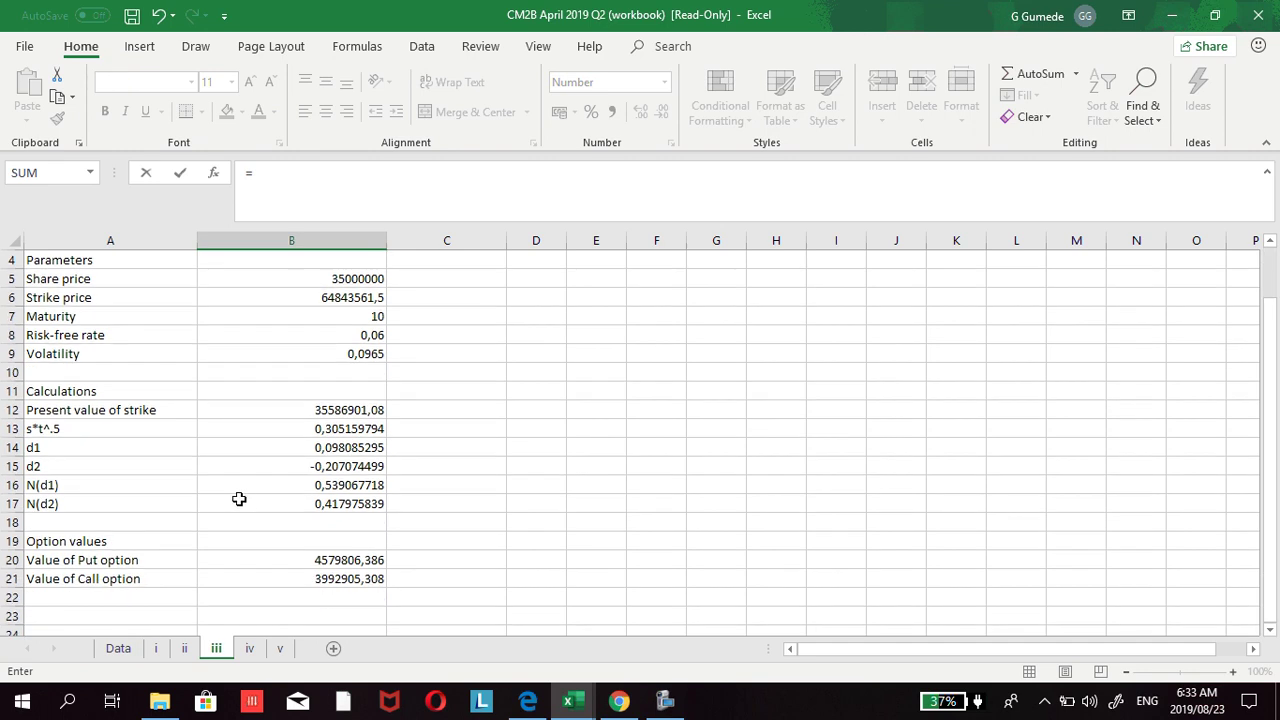
click(528, 702)
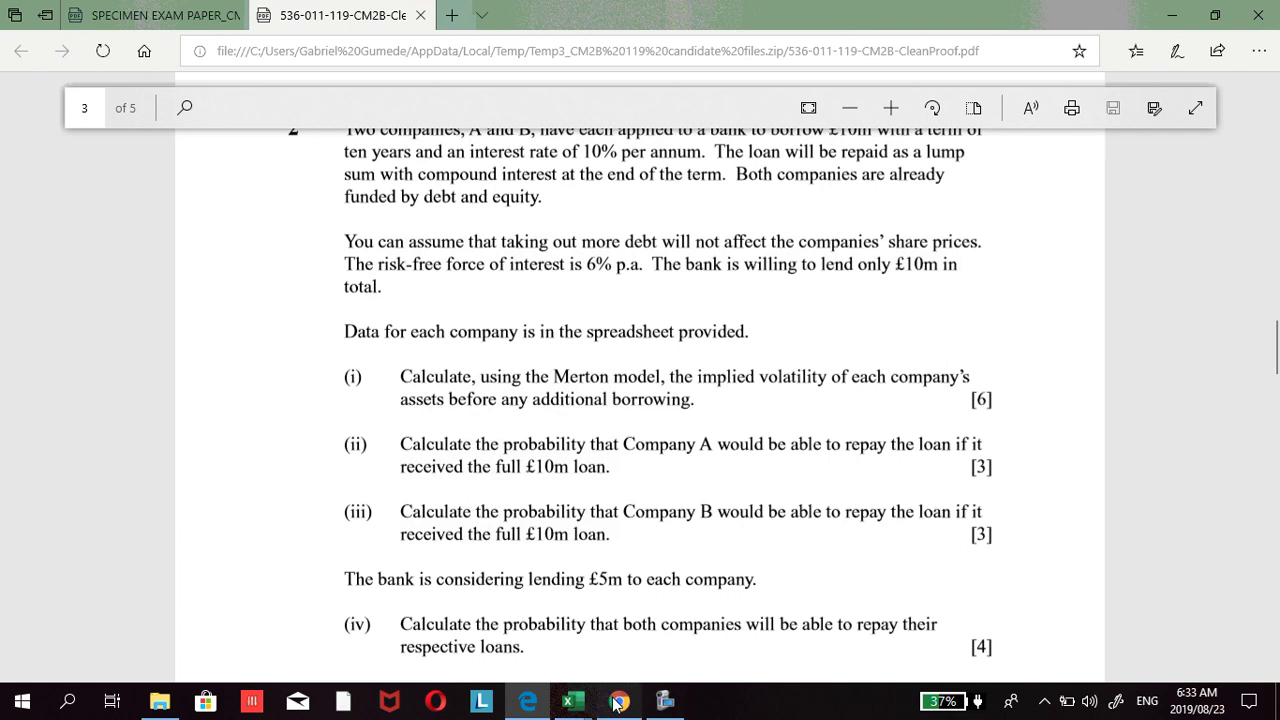
mouse_move(596, 708)
click(690, 612)
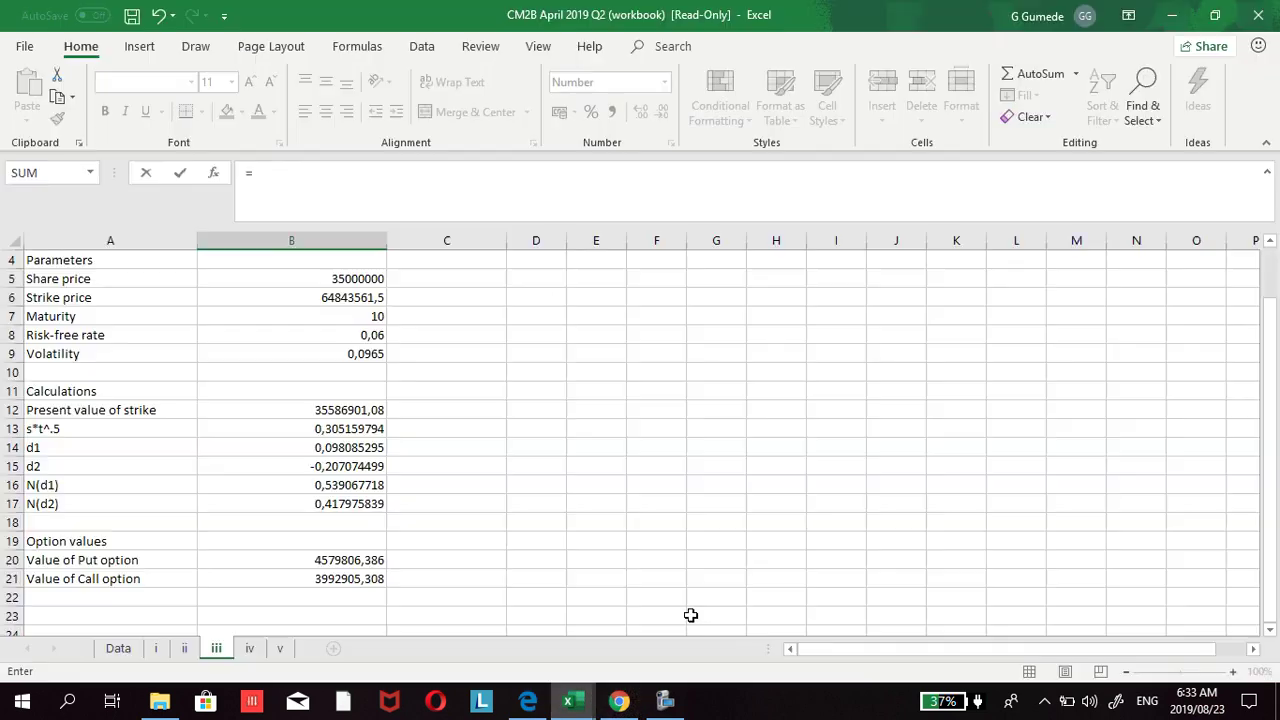
scroll(283, 371, up, 1)
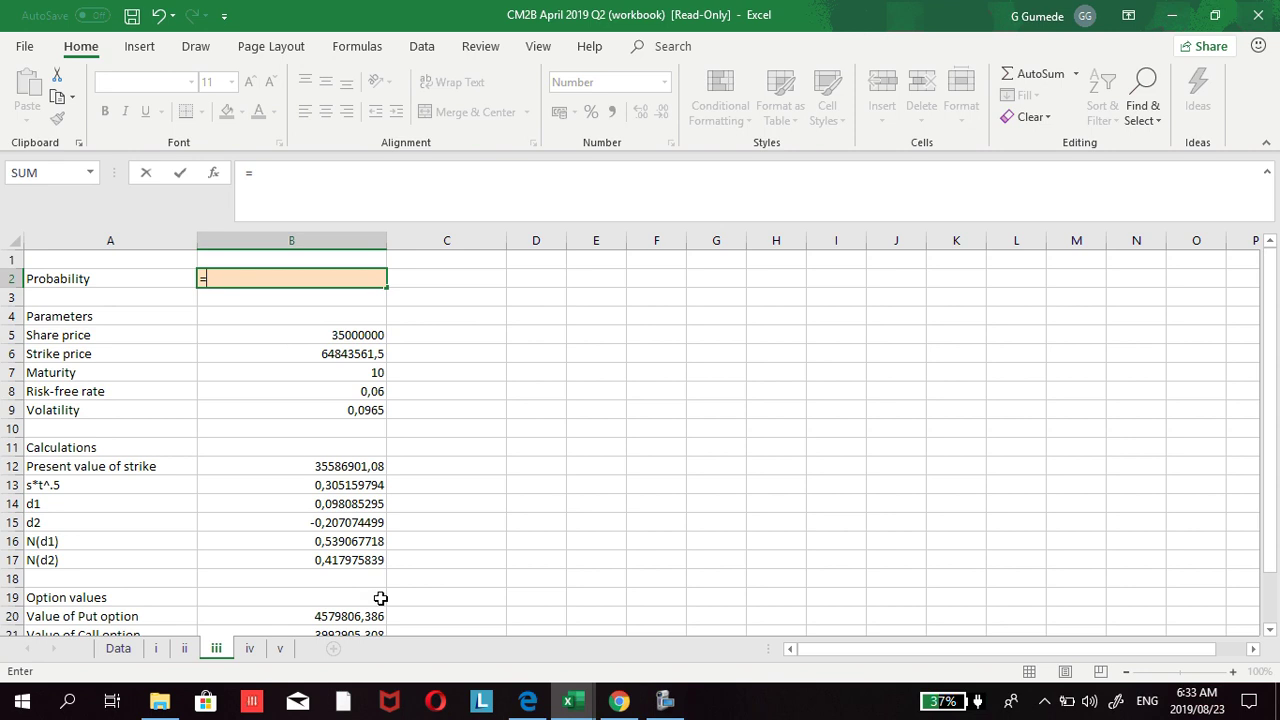
click(346, 562)
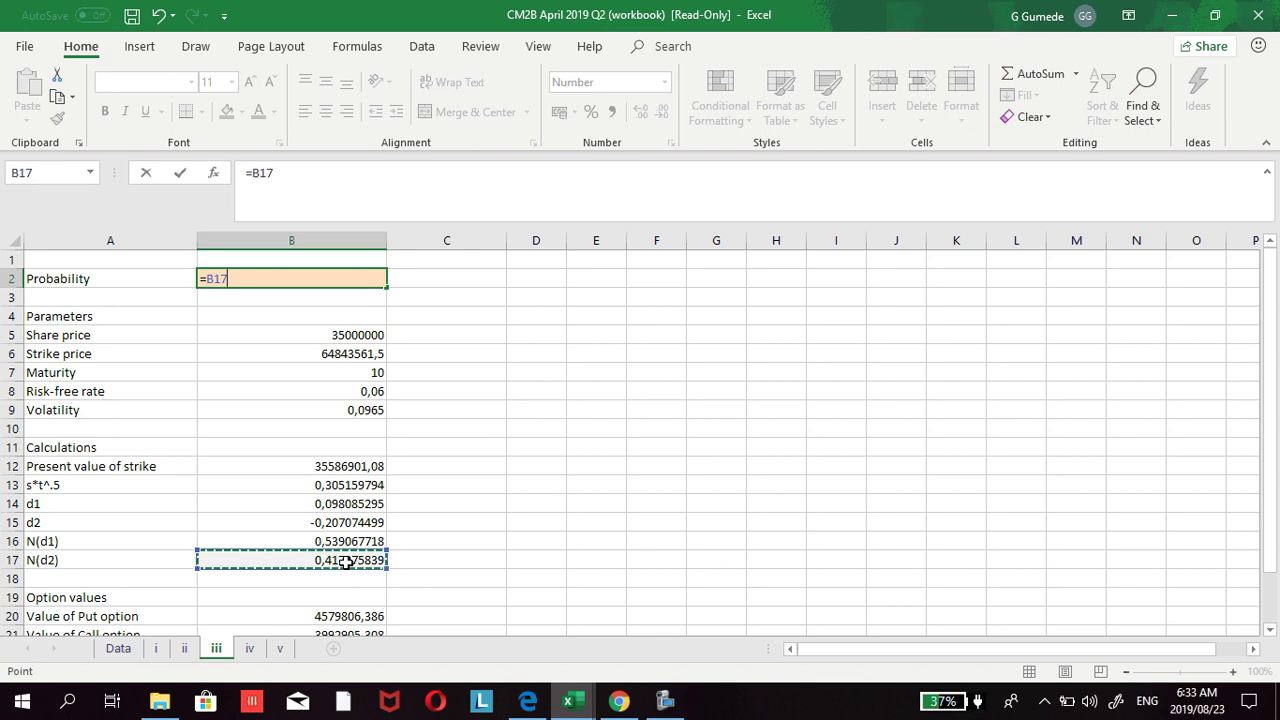
click(245, 279)
key(Return)
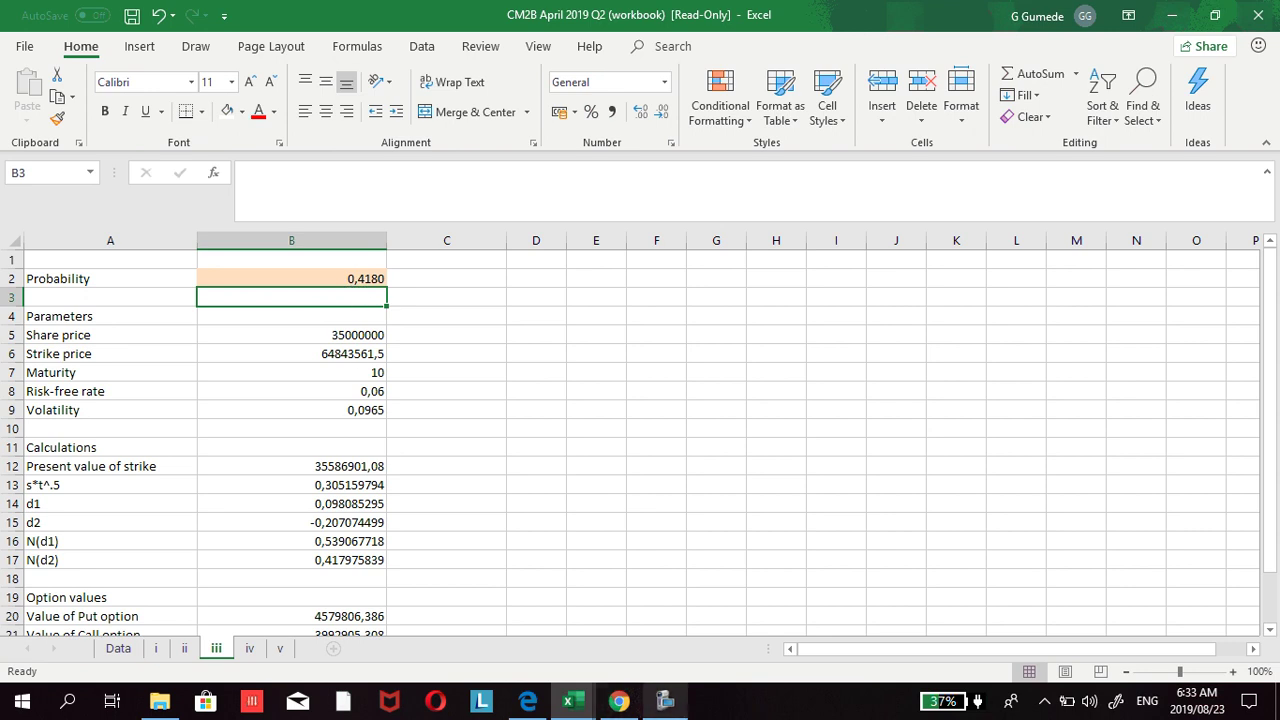
click(665, 700)
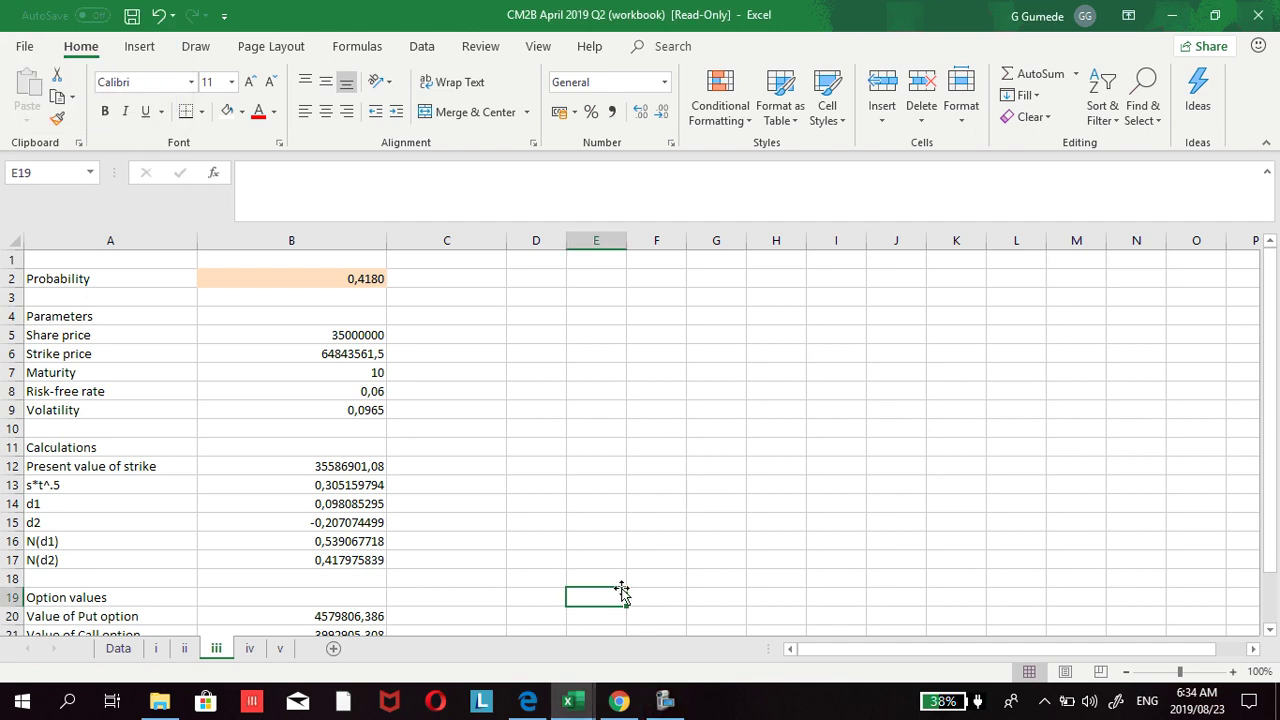
Step: Switch to the exam paper PDF in Edge and read question 2 part (iv) and the £10m total lending limit
scroll(543, 516, down, 2)
scroll(543, 516, up, 1)
scroll(543, 516, up, 2)
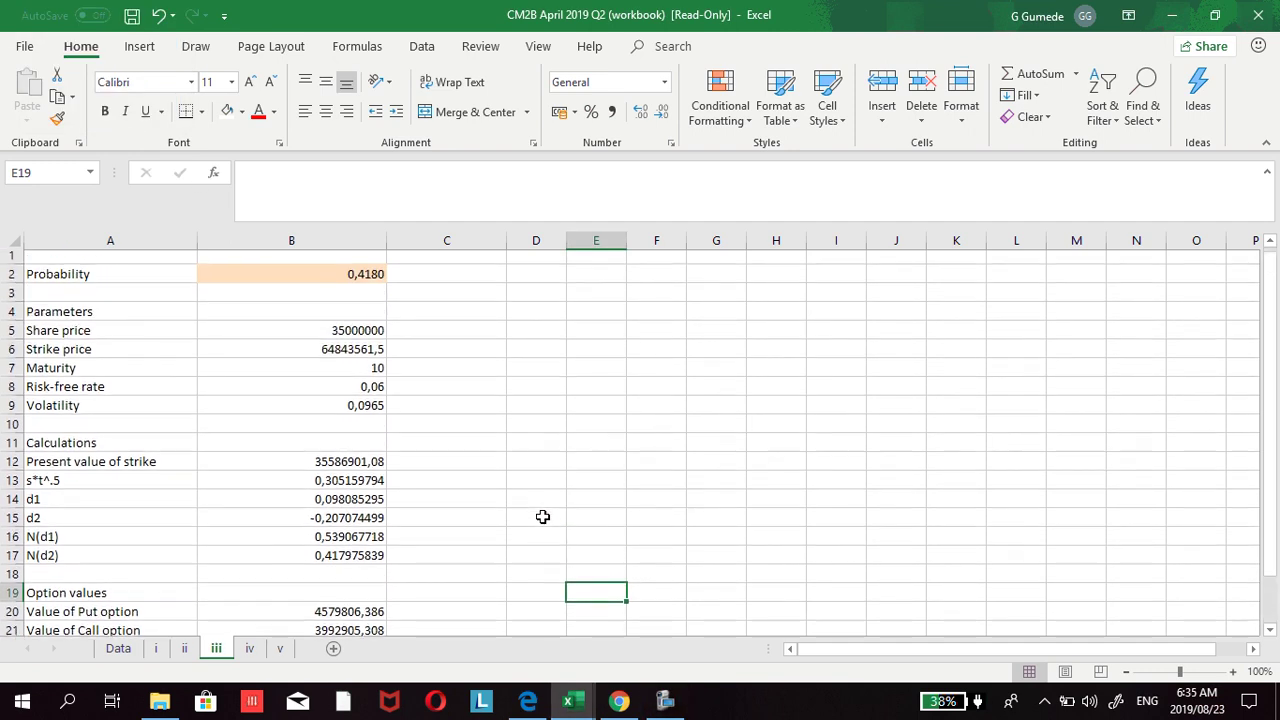
click(527, 701)
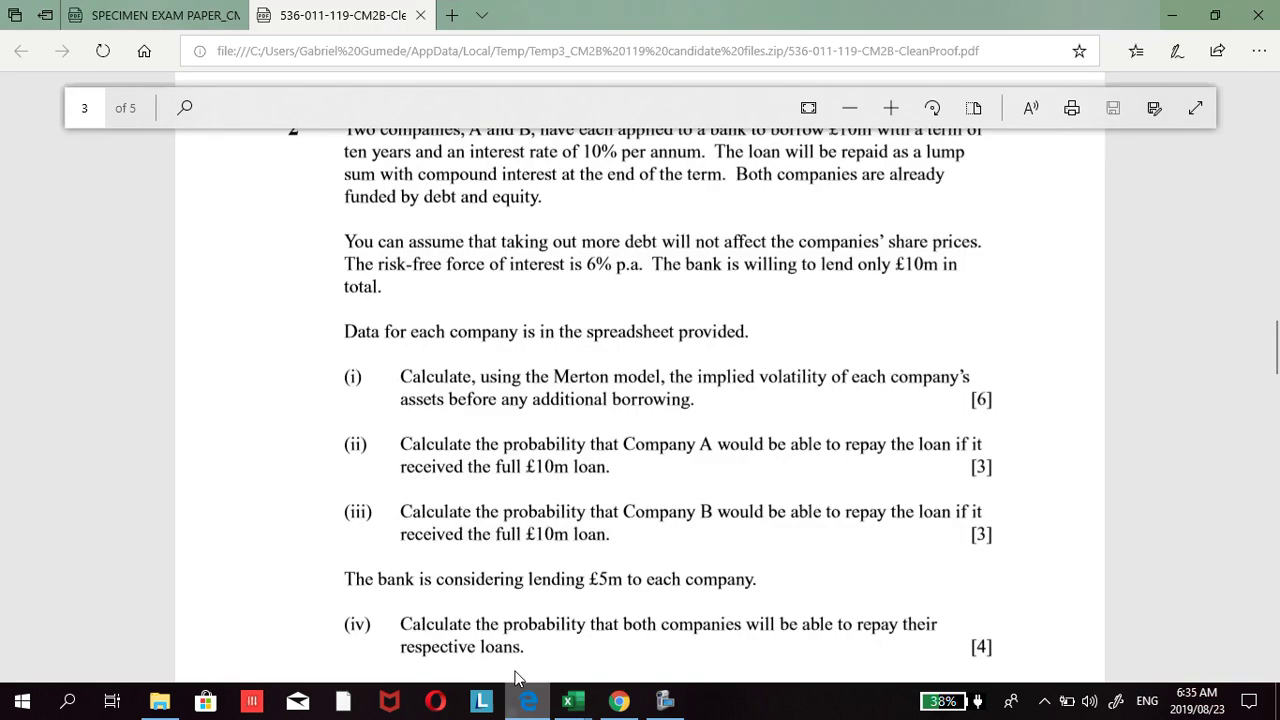
scroll(432, 474, down, 1)
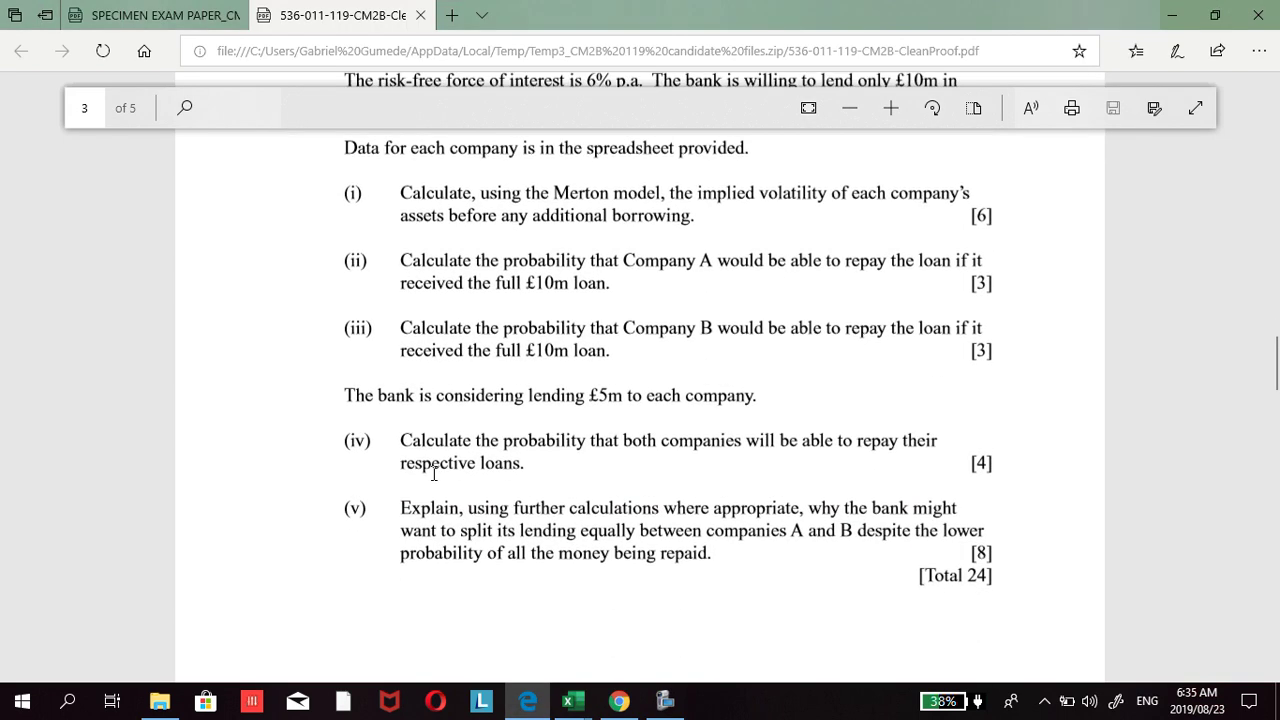
scroll(434, 474, up, 3)
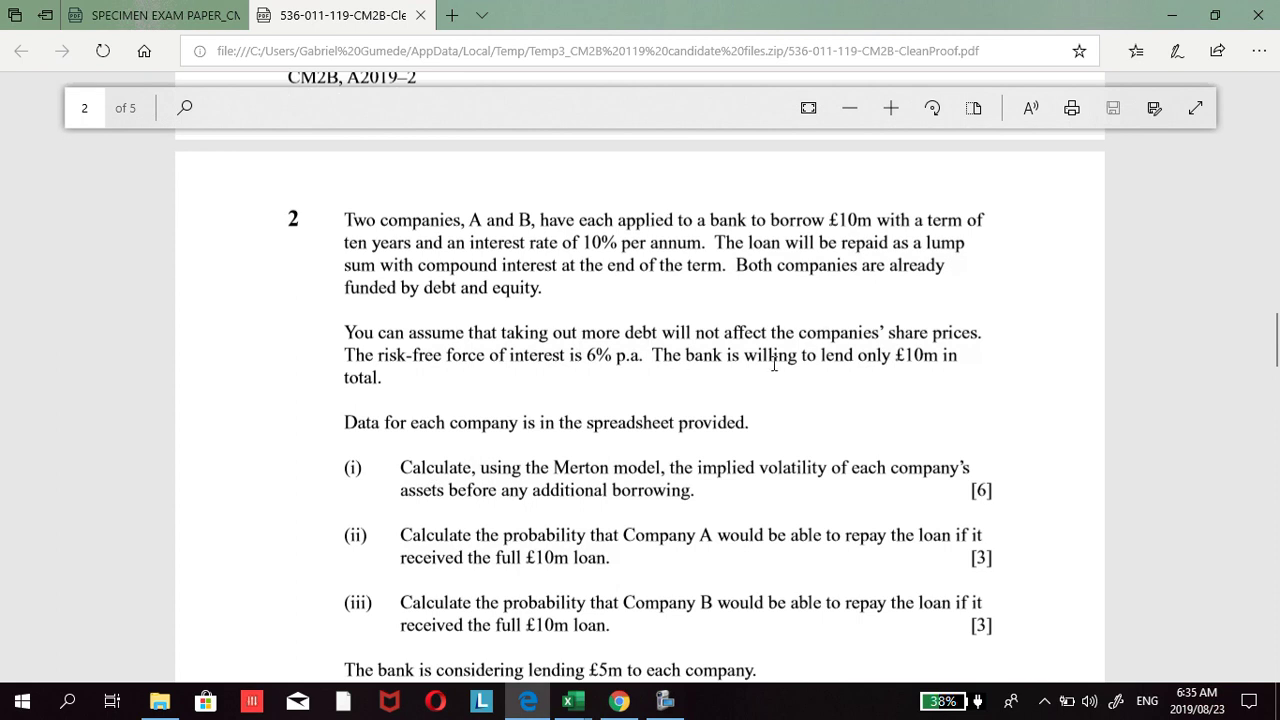
drag(901, 357, 950, 357)
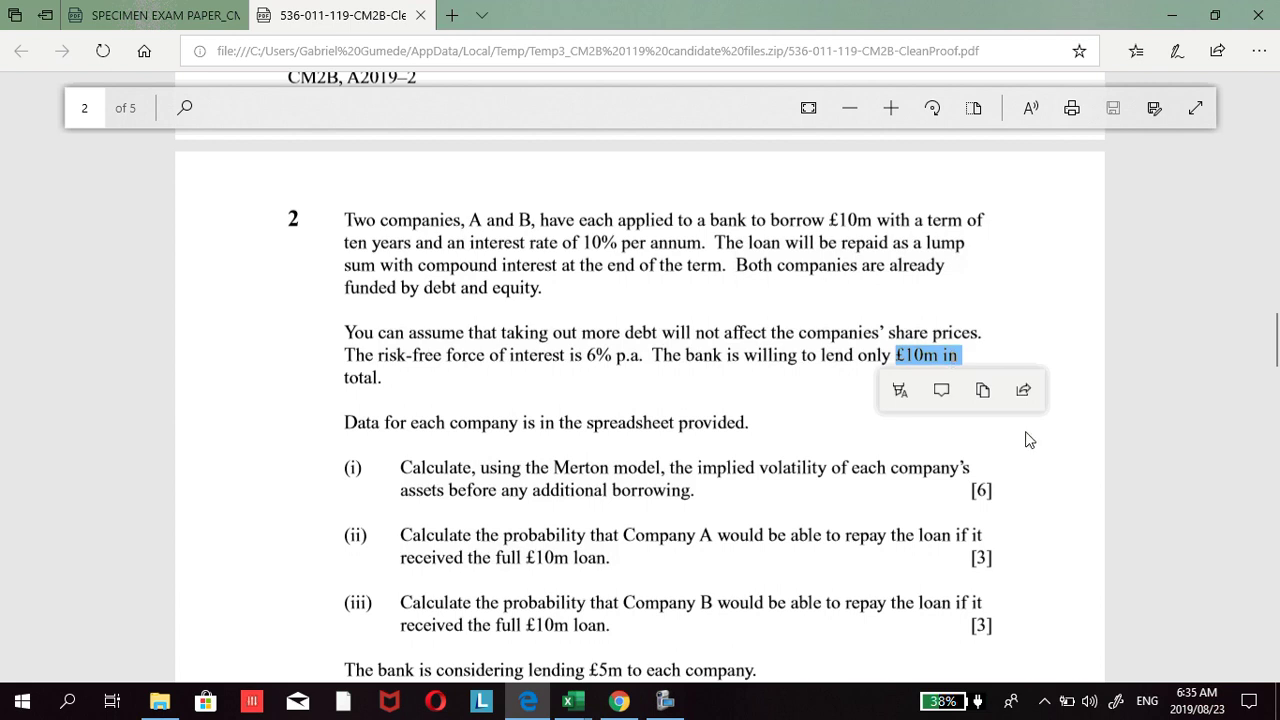
click(1012, 502)
scroll(905, 535, down, 3)
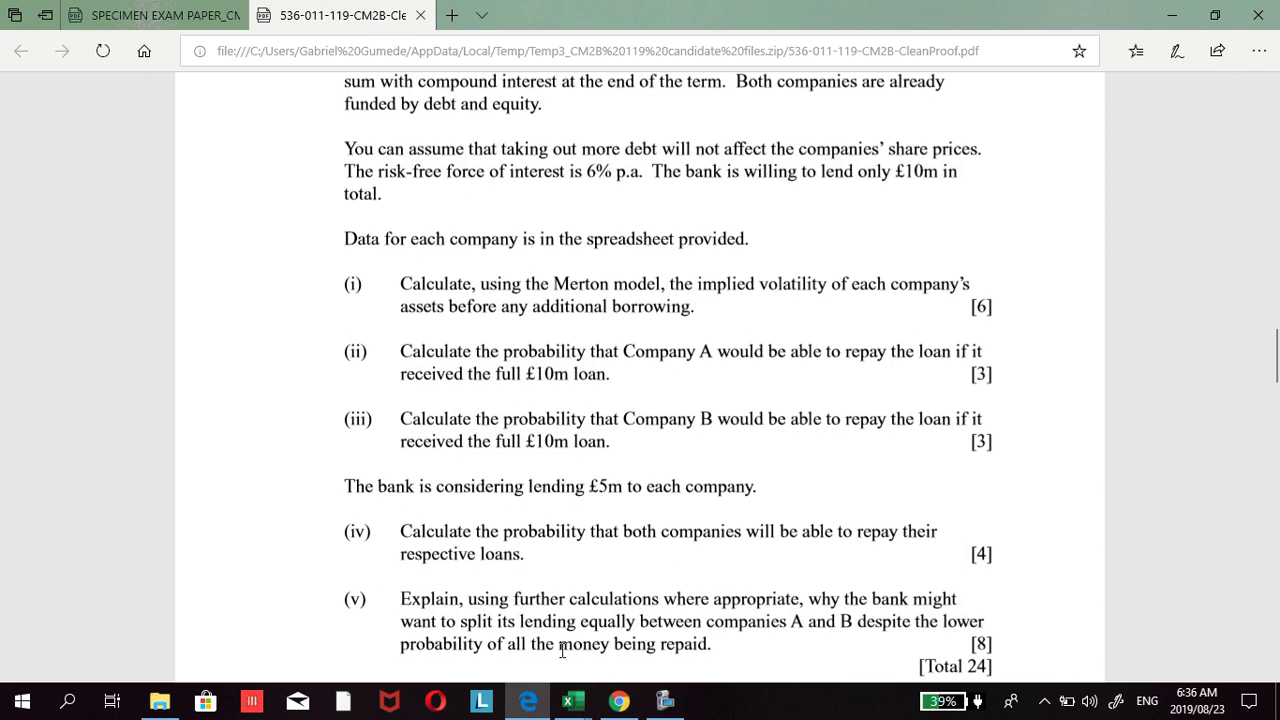
Step: Switch back to the Q2 workbook in Excel and examine sheet iv's Probability cells for each lending option, rechecking the exam question
click(578, 702)
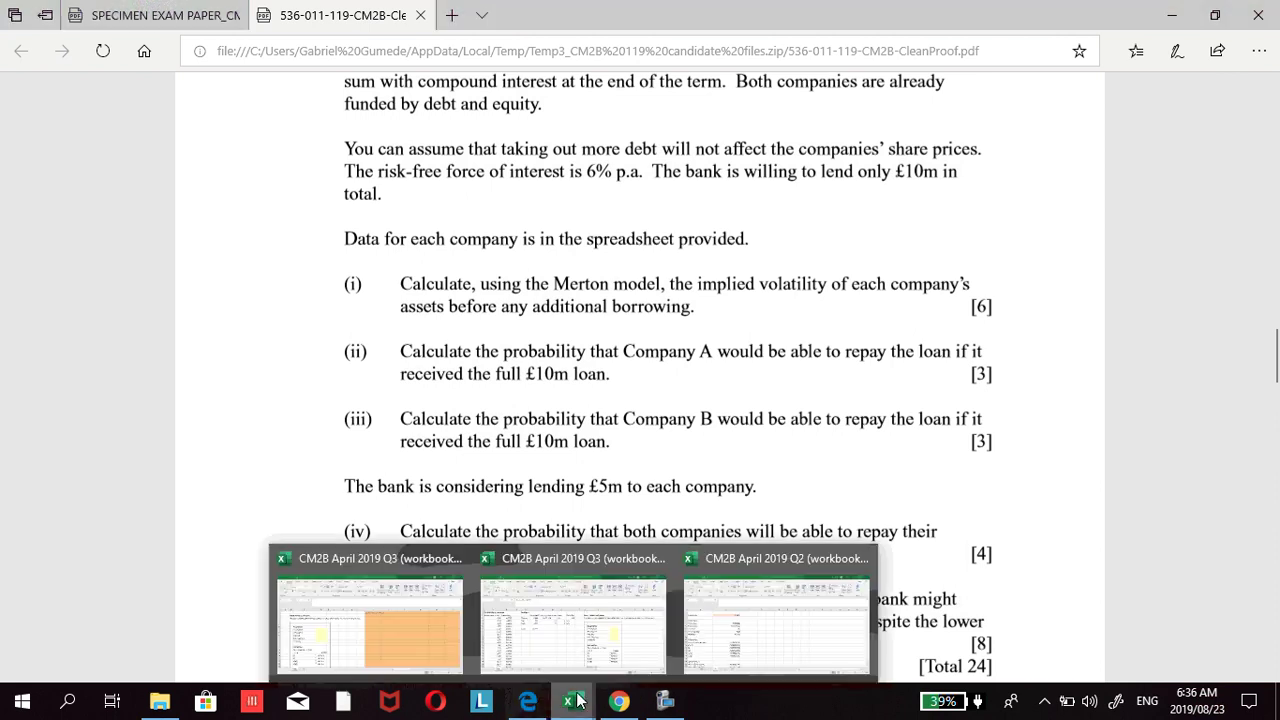
click(703, 641)
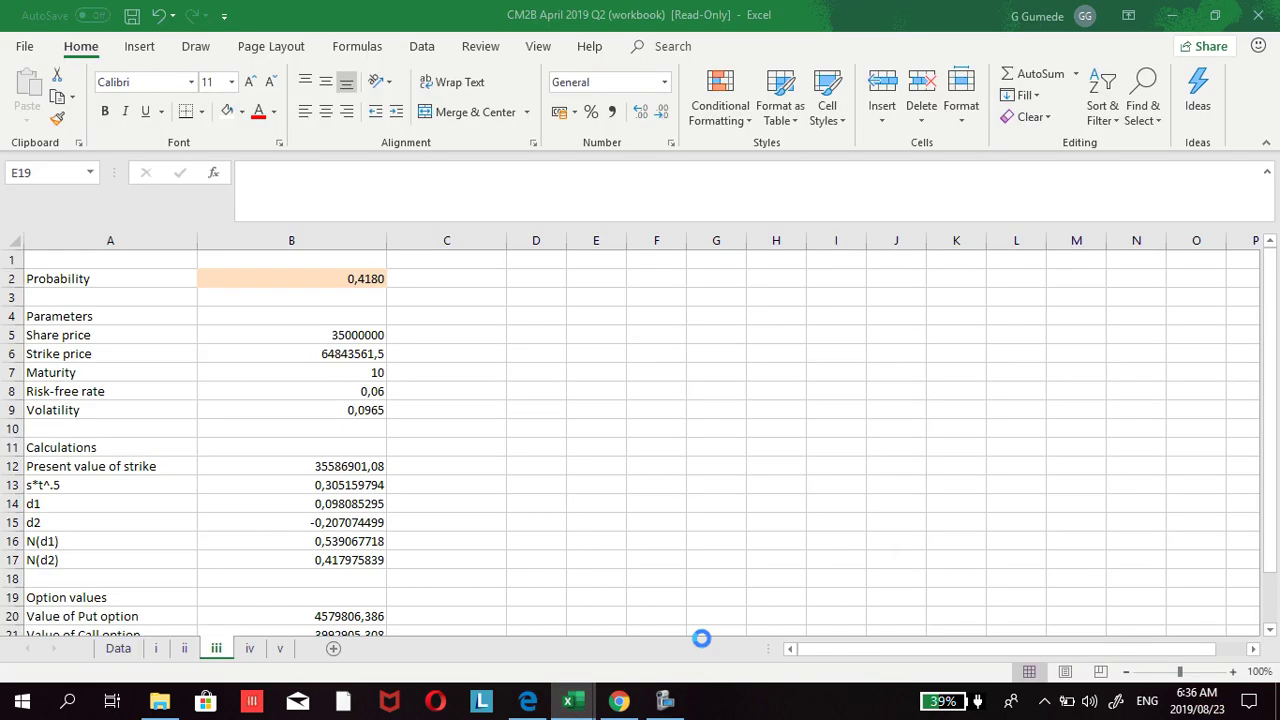
click(250, 648)
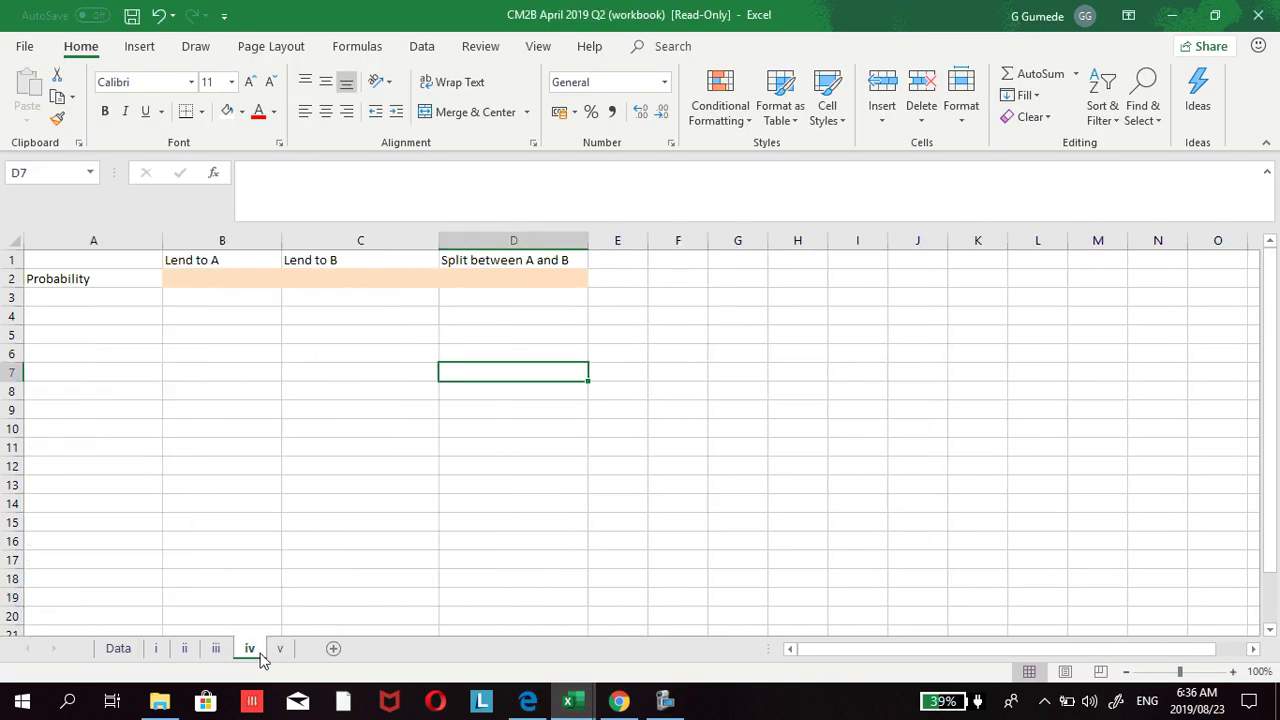
click(110, 284)
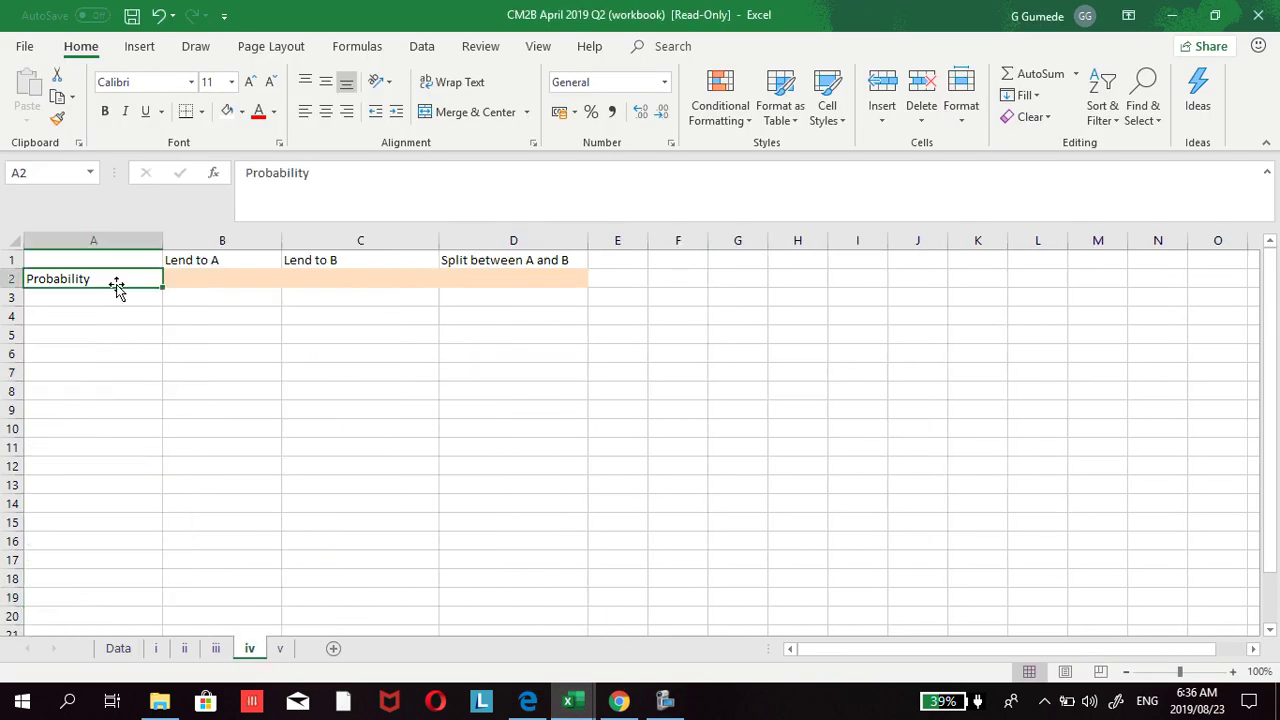
click(193, 282)
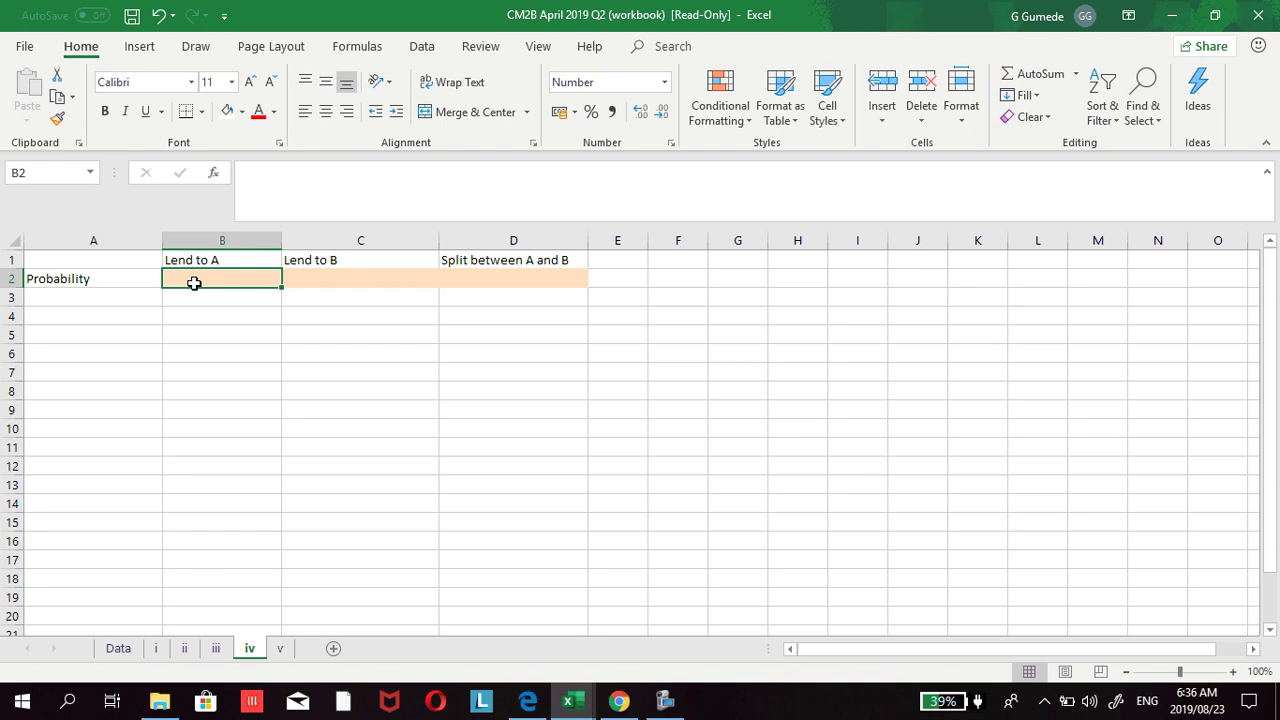
click(303, 278)
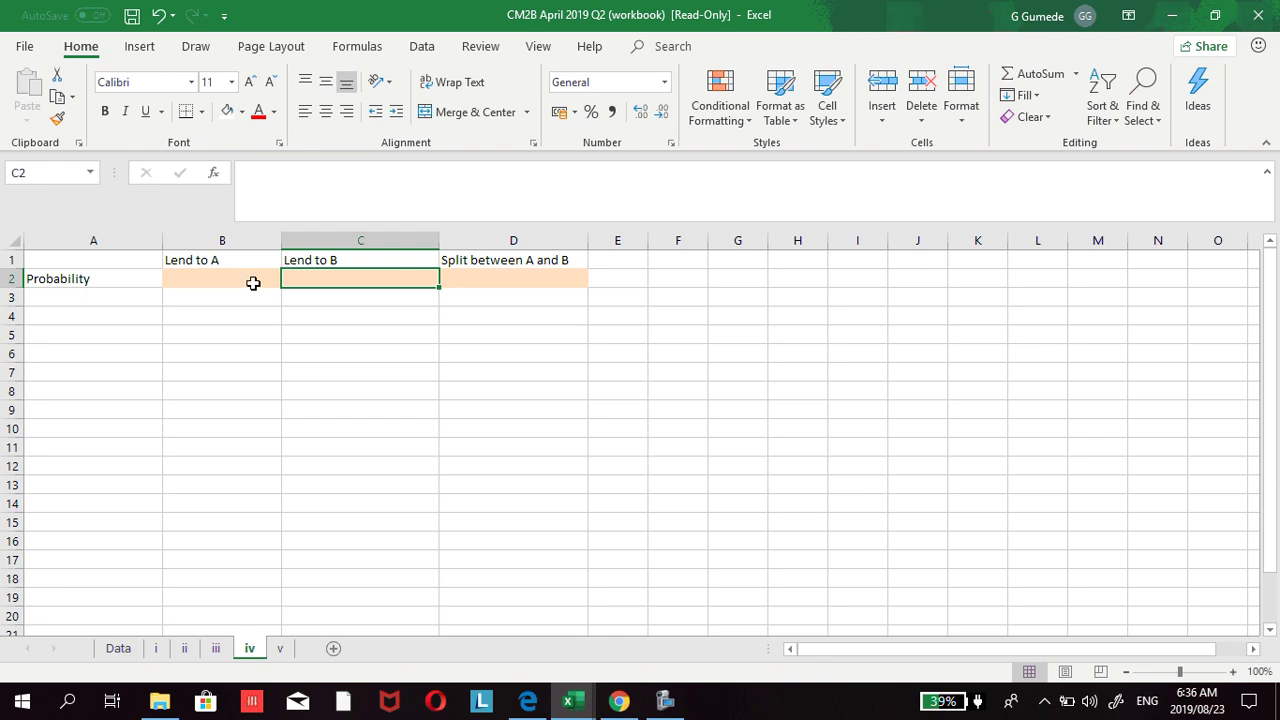
click(527, 701)
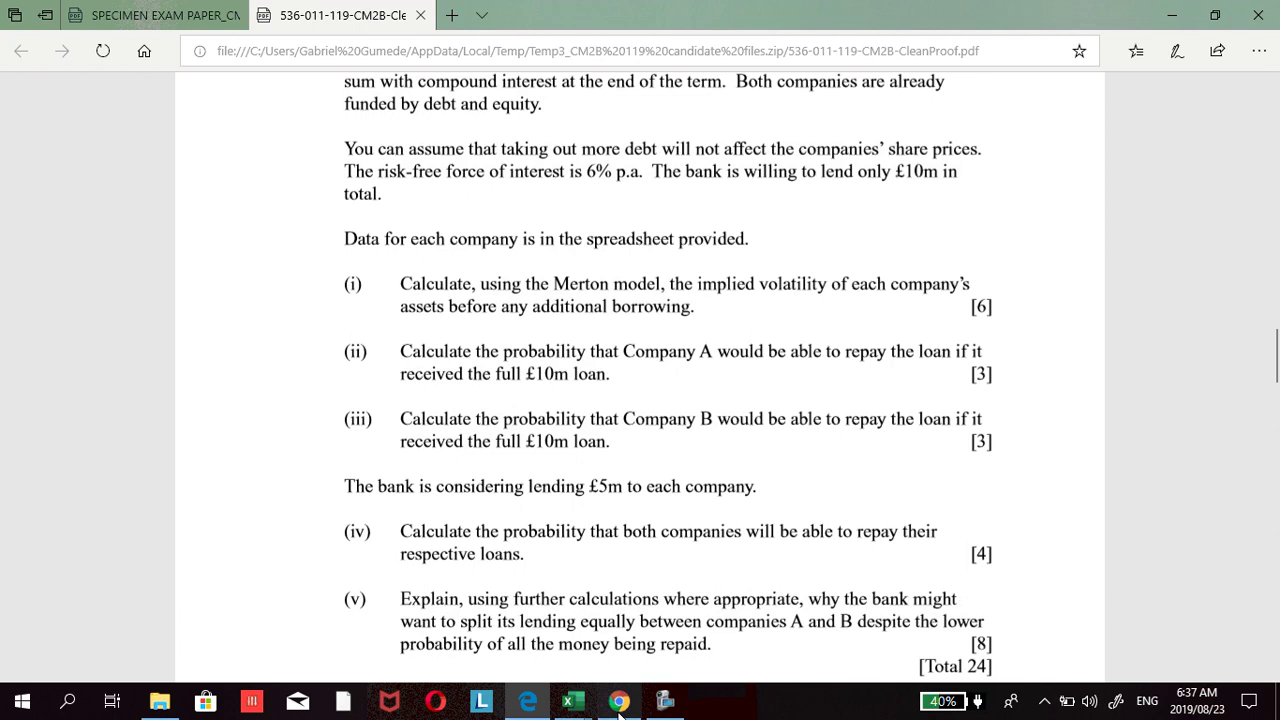
click(573, 702)
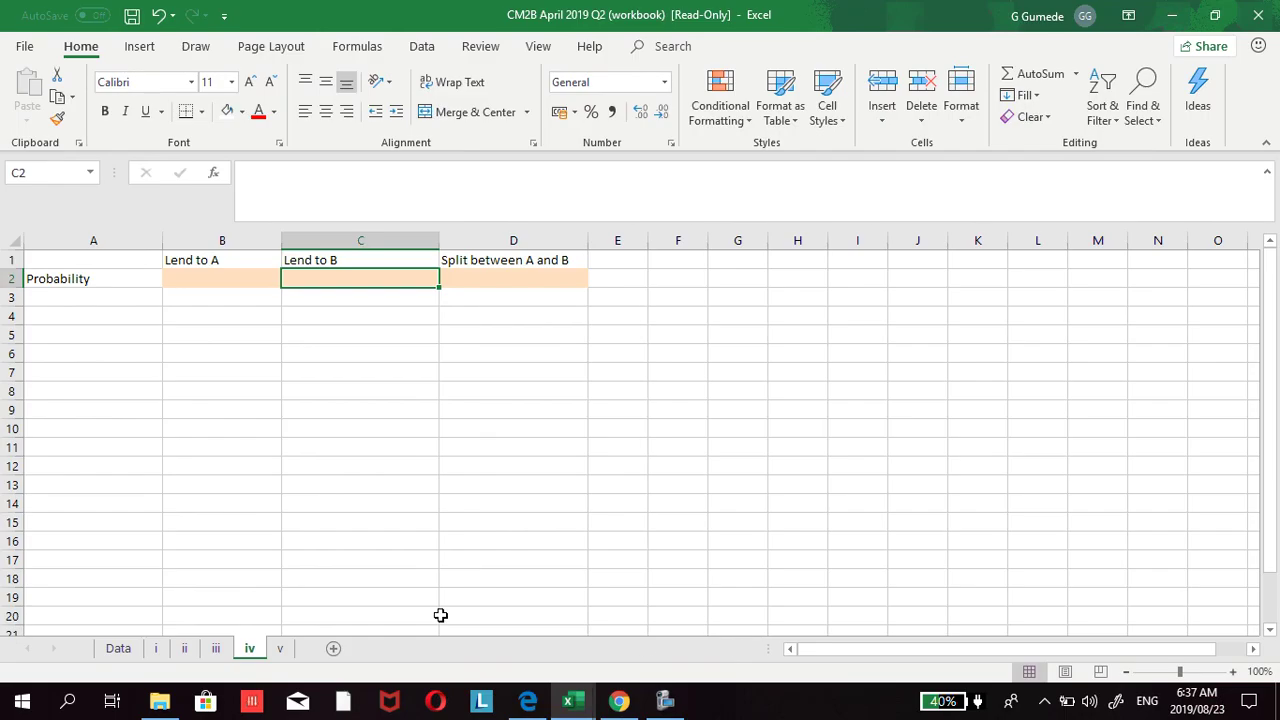
Step: Set the calculator's Share price in F7 of the Data sheet to =50000000+5000000 for Company A with a £5m loan
click(119, 649)
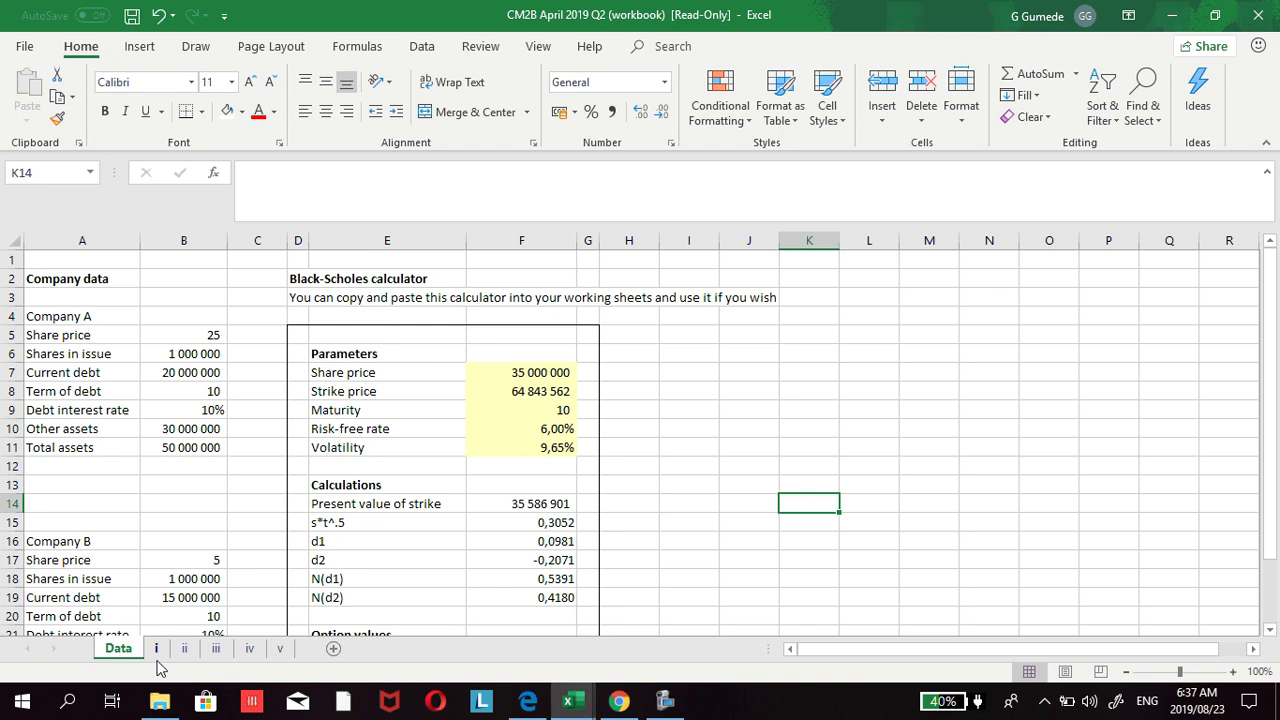
double_click(540, 372)
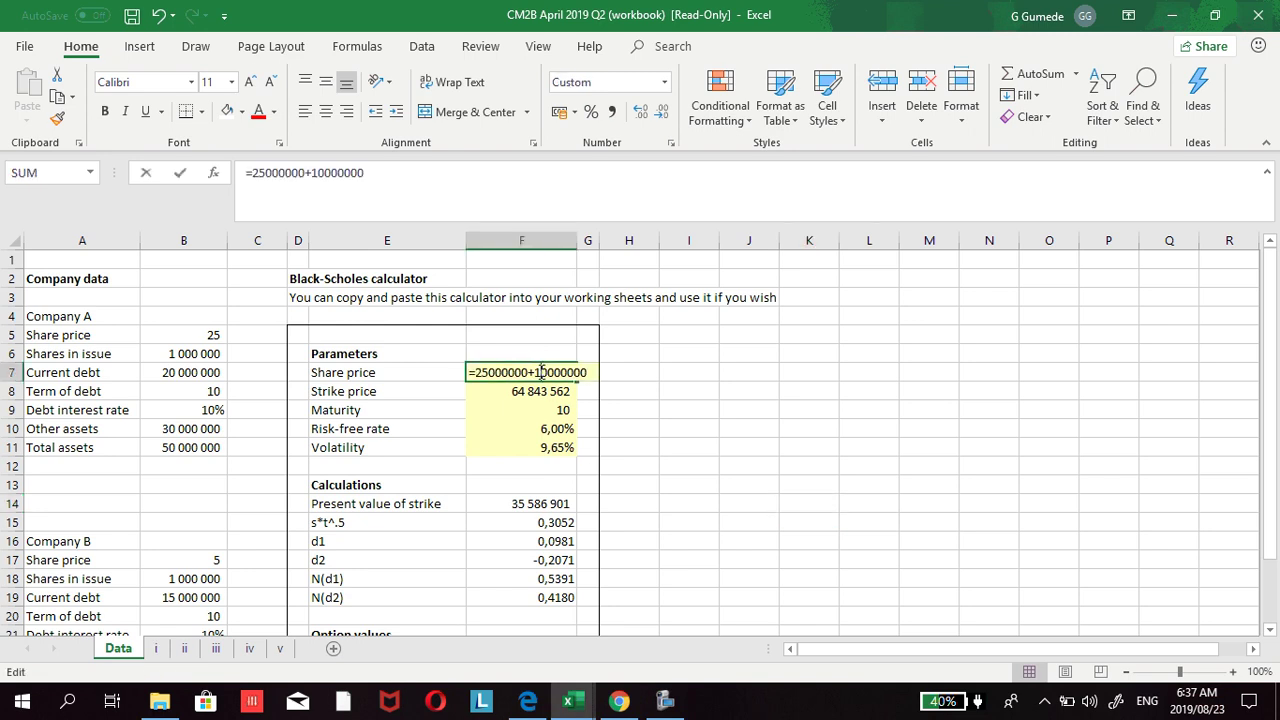
click(596, 372)
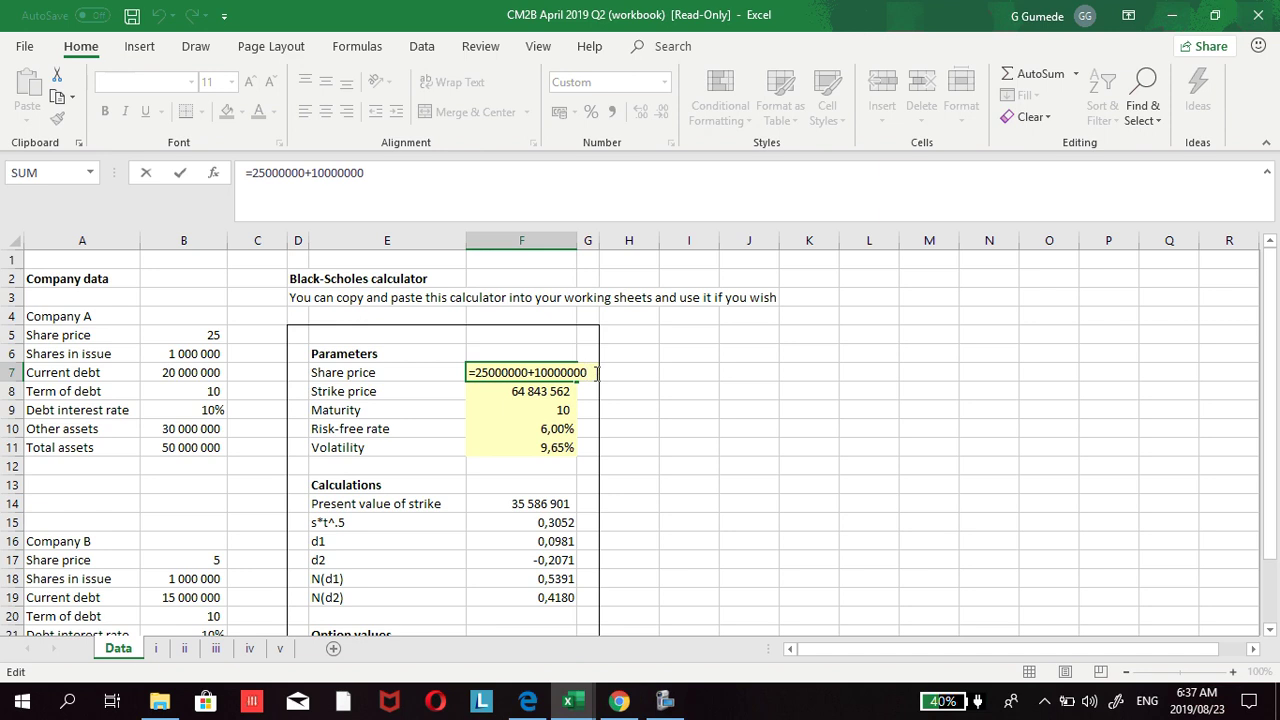
key(BackSpace)
key(BackSpace)
key(BackSpace)
key(BackSpace)
key(BackSpace)
key(BackSpace)
key(BackSpace)
key(BackSpace)
key(BackSpace)
key(BackSpace)
key(BackSpace)
key(BackSpace)
key(BackSpace)
key(BackSpace)
key(BackSpace)
key(BackSpace)
key(BackSpace)
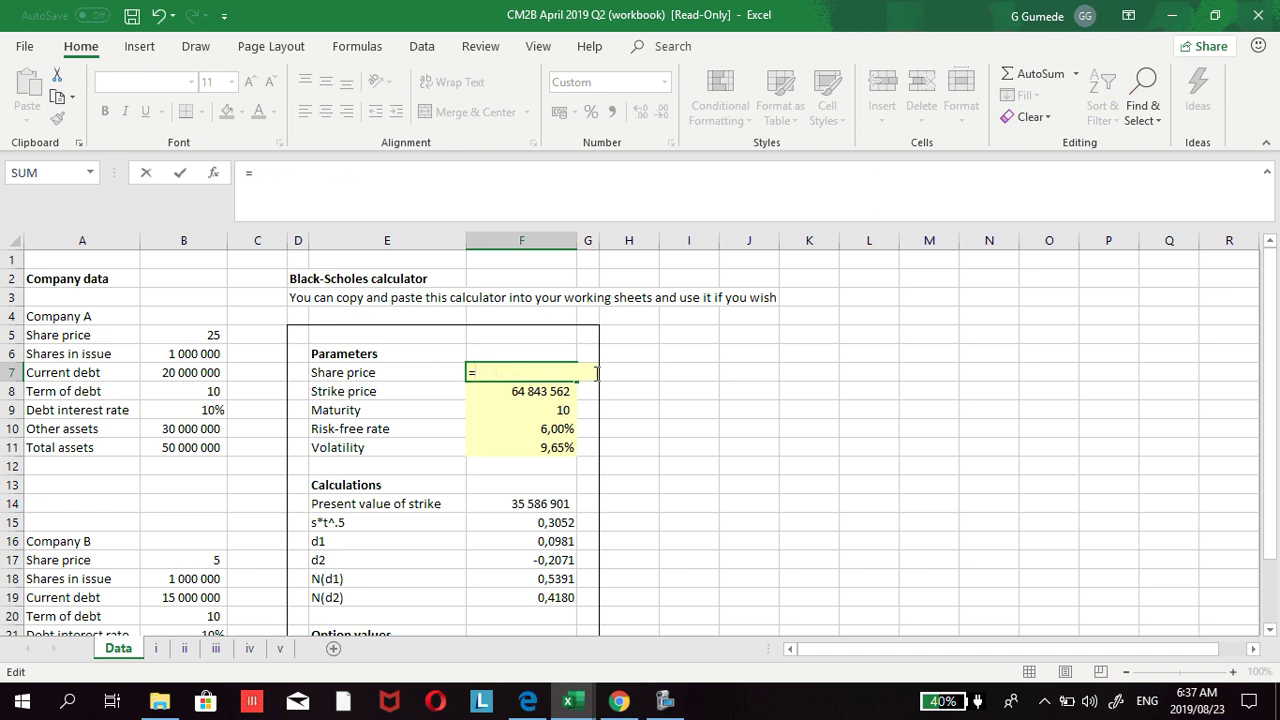
key(BackSpace)
text(=50000000)
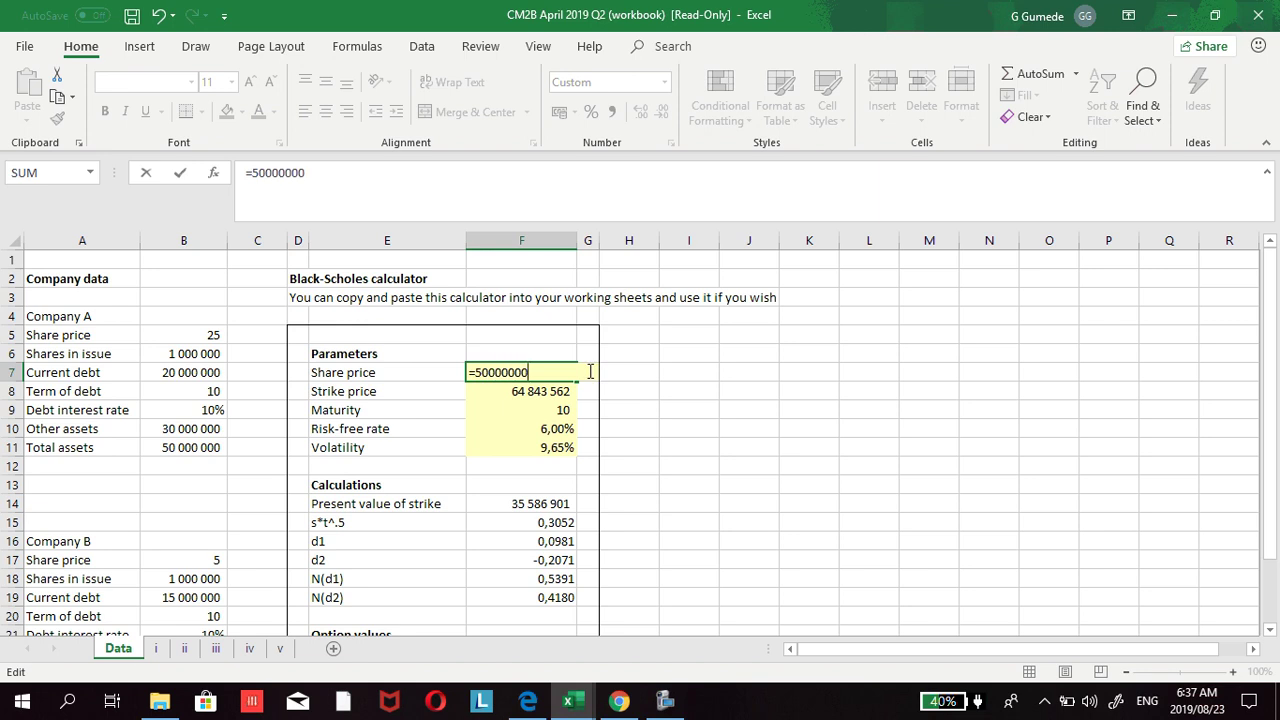
text(+5000000)
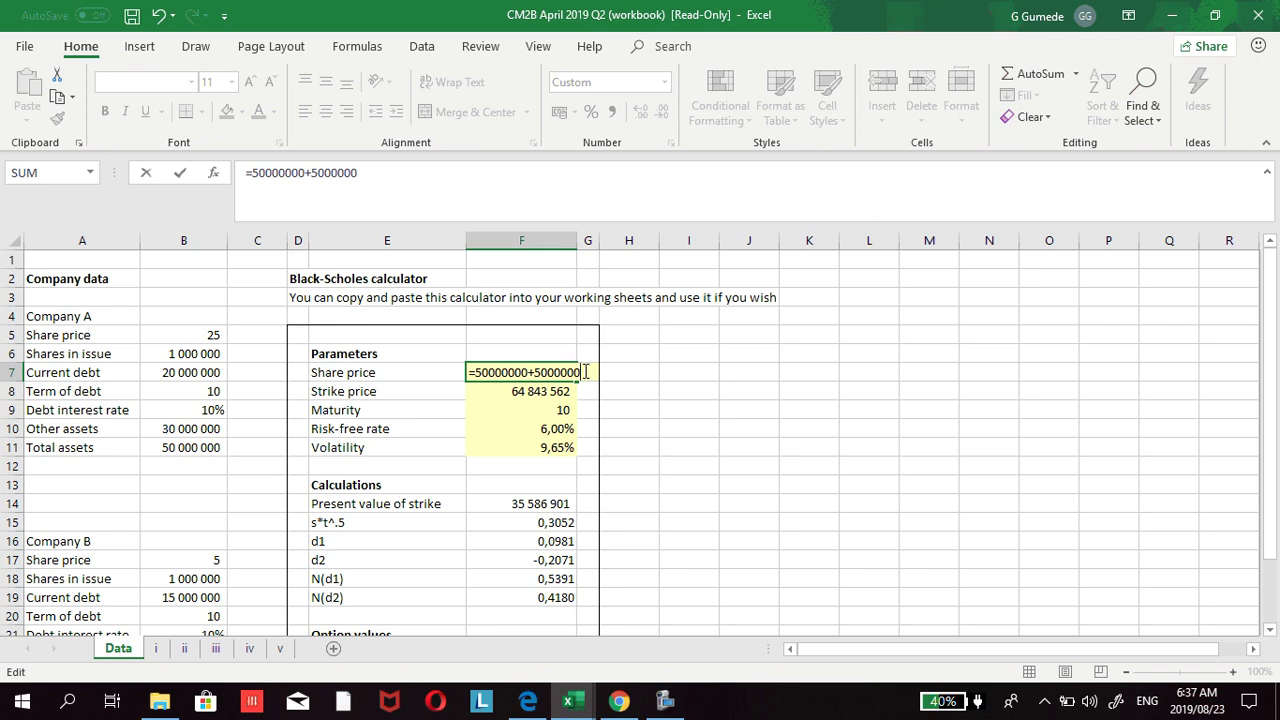
key(Return)
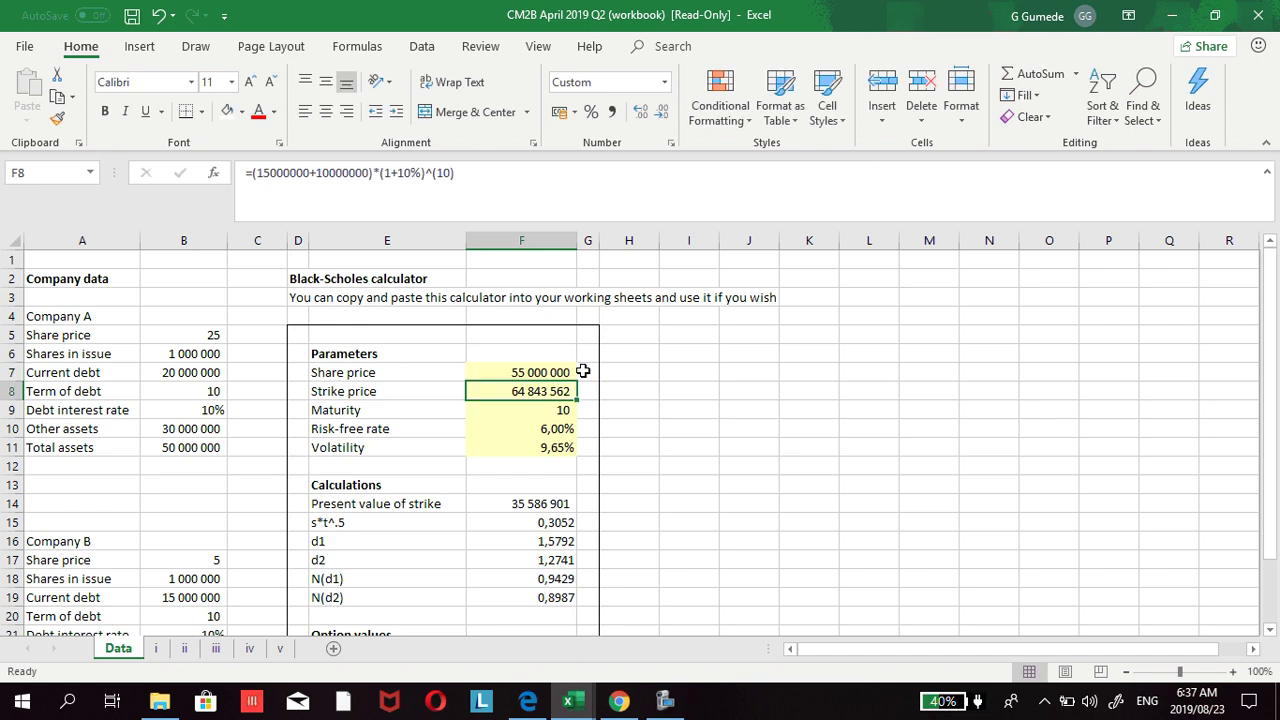
Step: Change the Strike price formula in F8 to =(20000000+5000000)*(1+10%)^(10) for Company A's debt
double_click(488, 392)
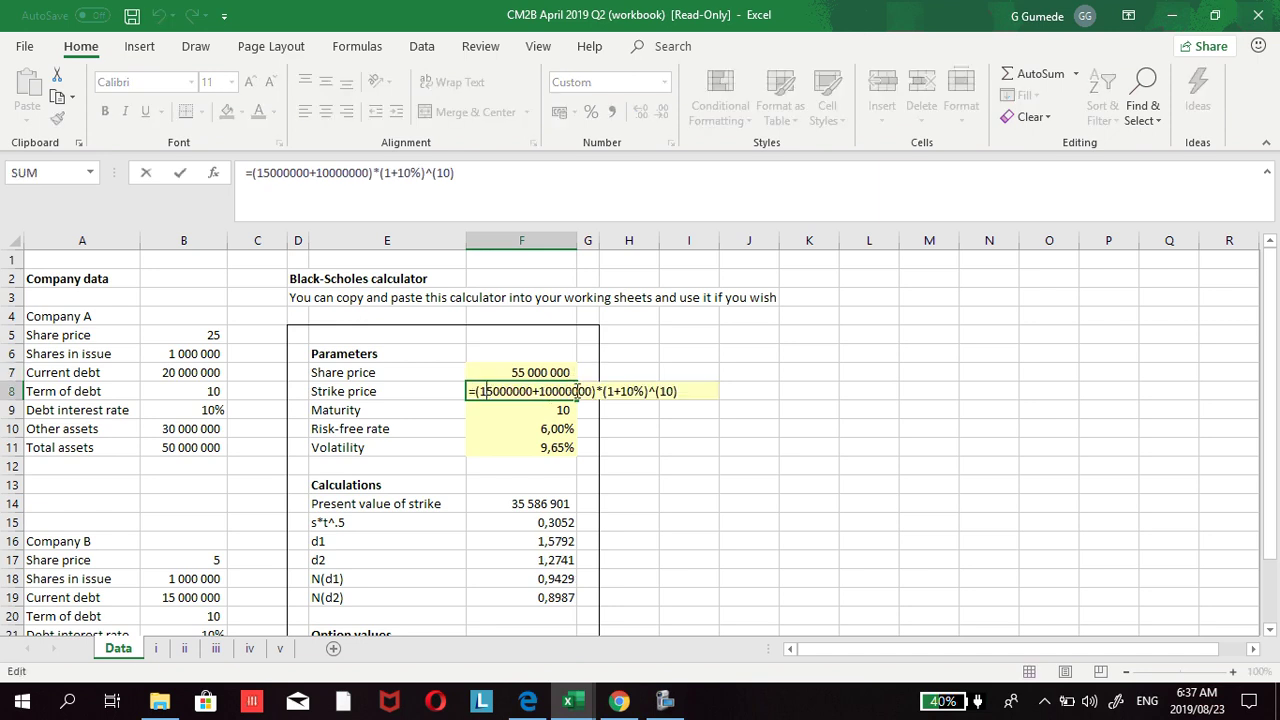
click(592, 391)
key(BackSpace)
key(BackSpace)
key(BackSpace)
key(BackSpace)
key(BackSpace)
key(BackSpace)
key(BackSpace)
key(BackSpace)
key(BackSpace)
key(BackSpace)
key(BackSpace)
key(BackSpace)
key(BackSpace)
key(BackSpace)
key(BackSpace)
key(BackSpace)
key(BackSpace)
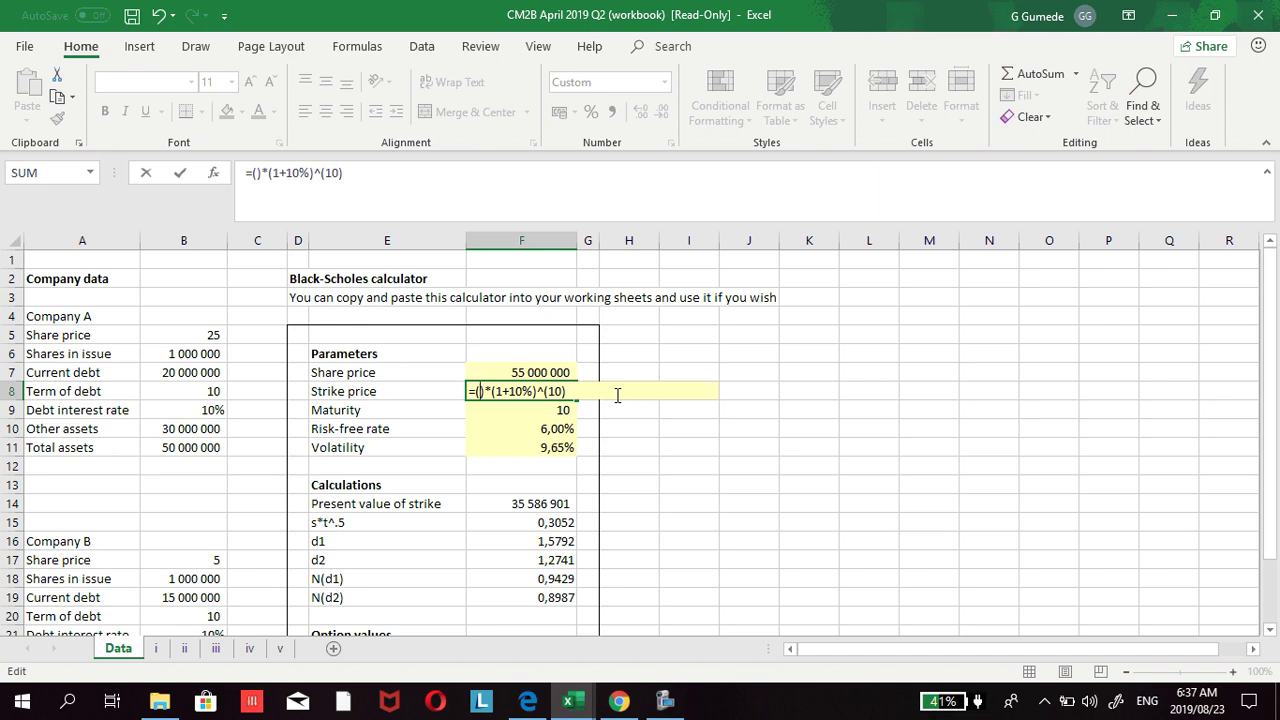
text(20)
text(000000)
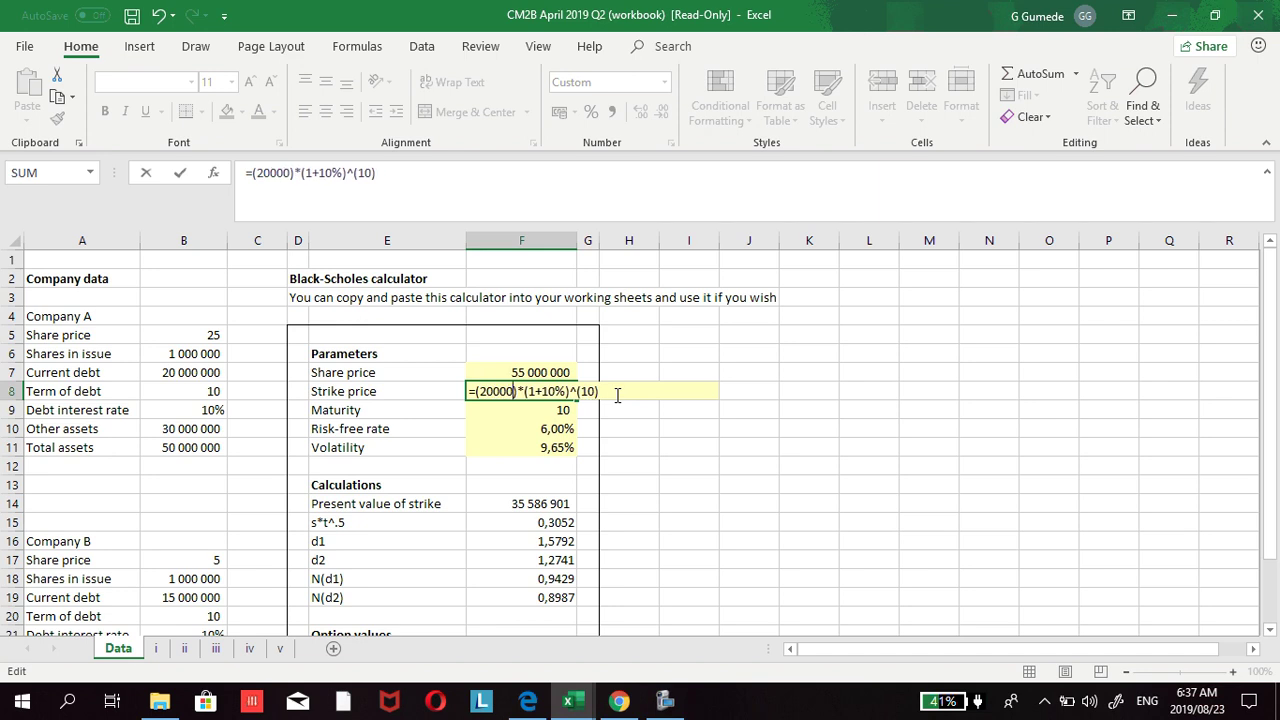
text(+)
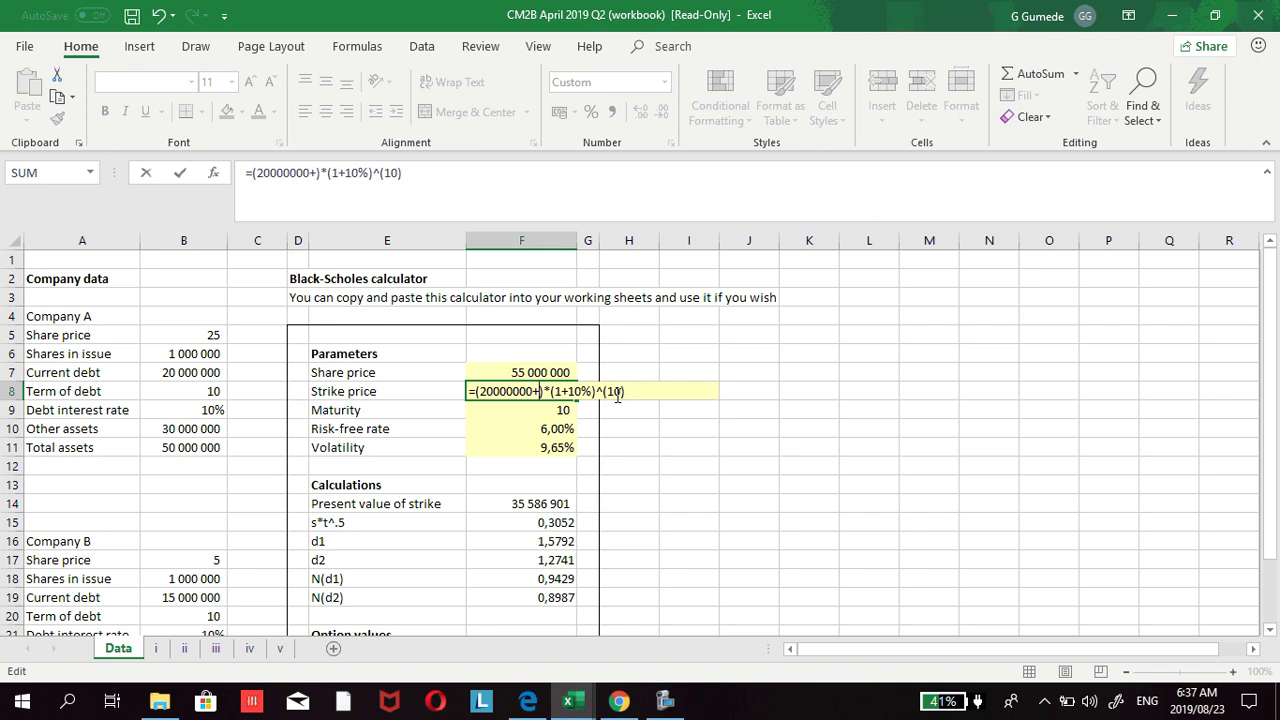
text(50000)
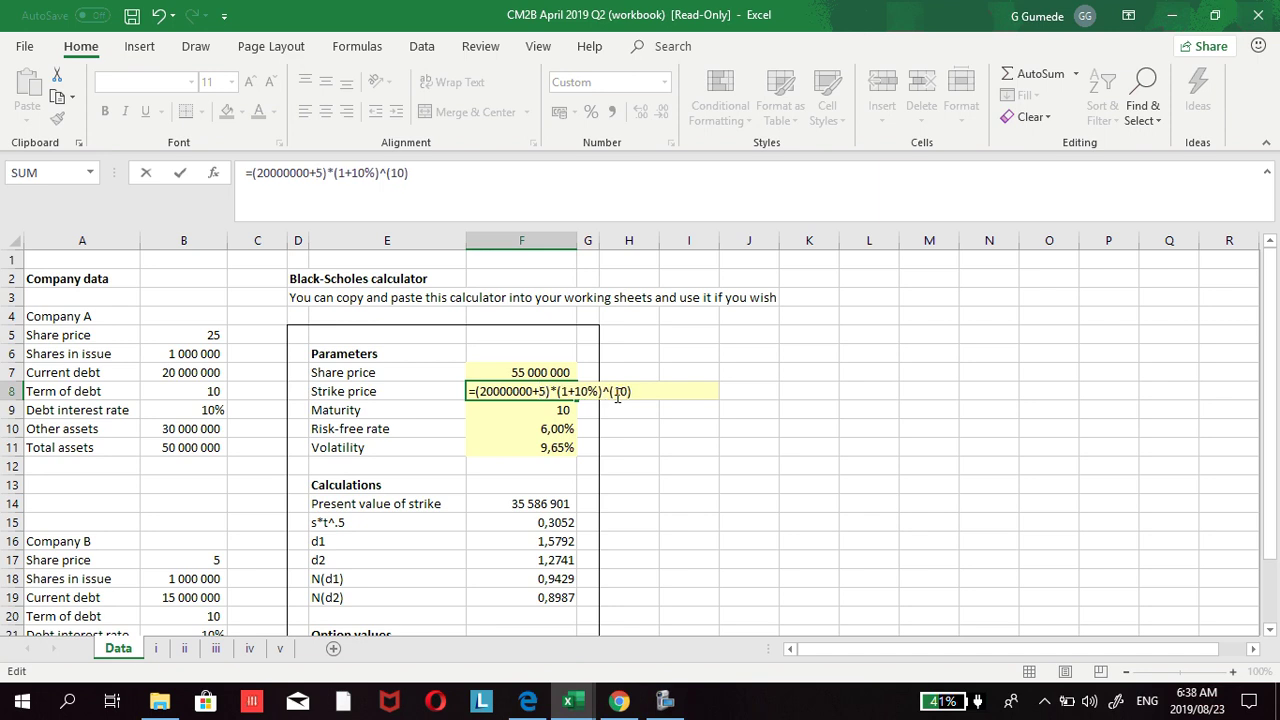
text(00)
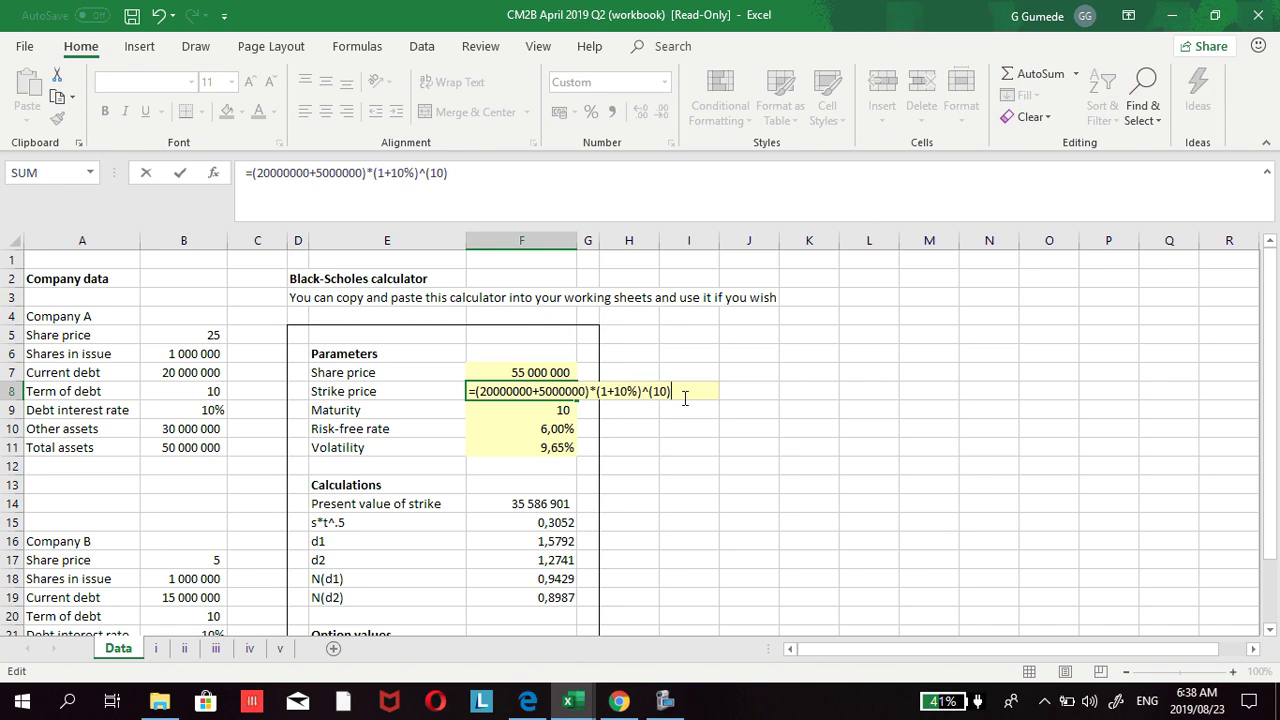
key(Return)
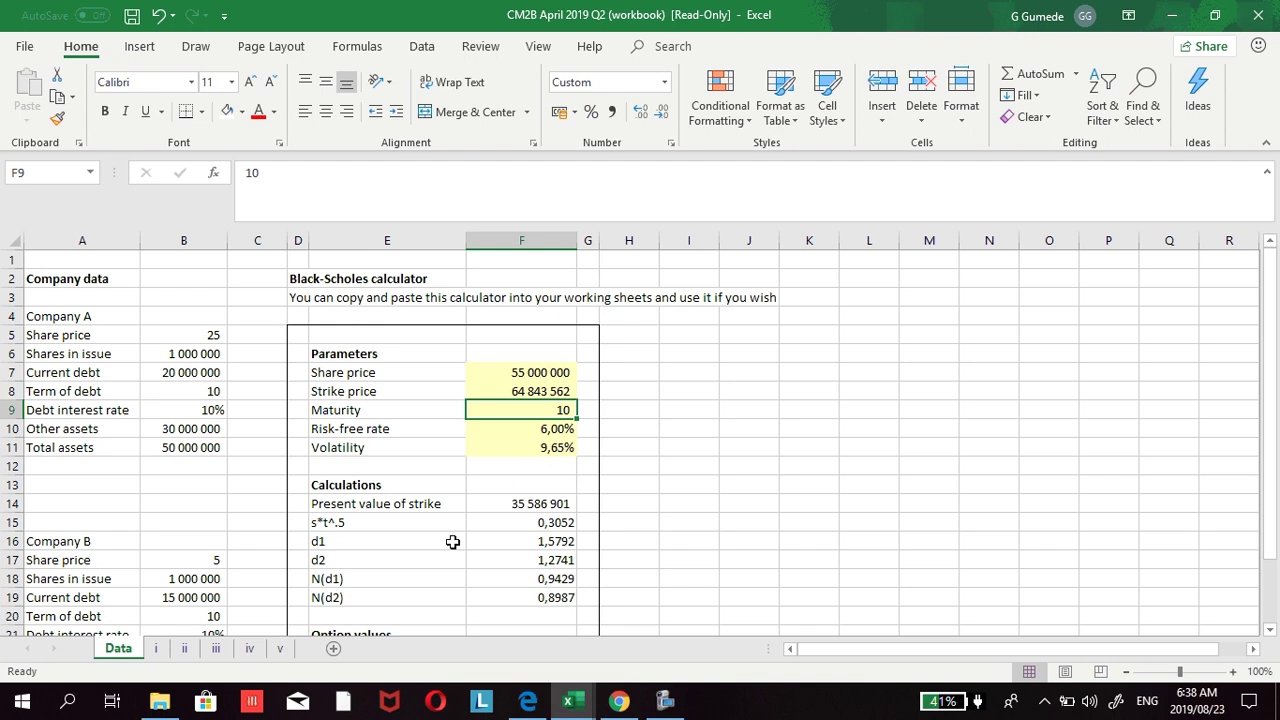
Step: Check Company A's implied volatility on sheet i, set the calculator's Volatility in F11 to 23,45%, and select the N(d2) result
click(157, 650)
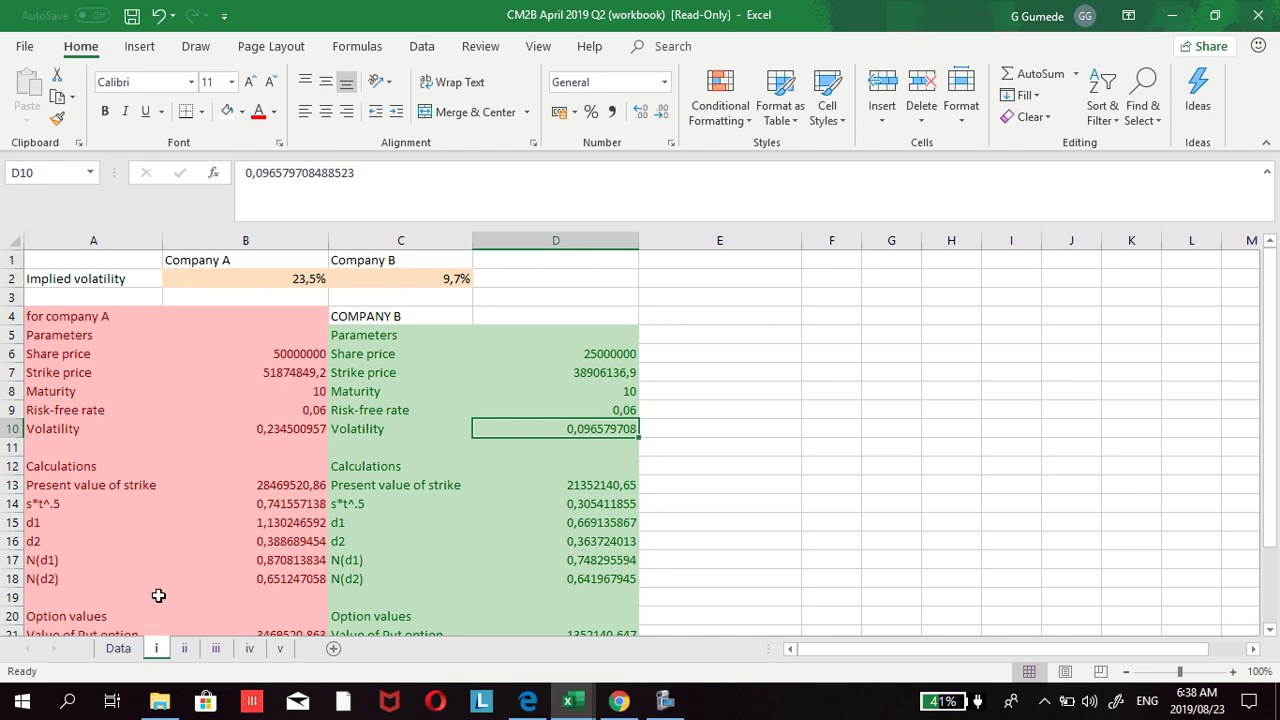
click(122, 650)
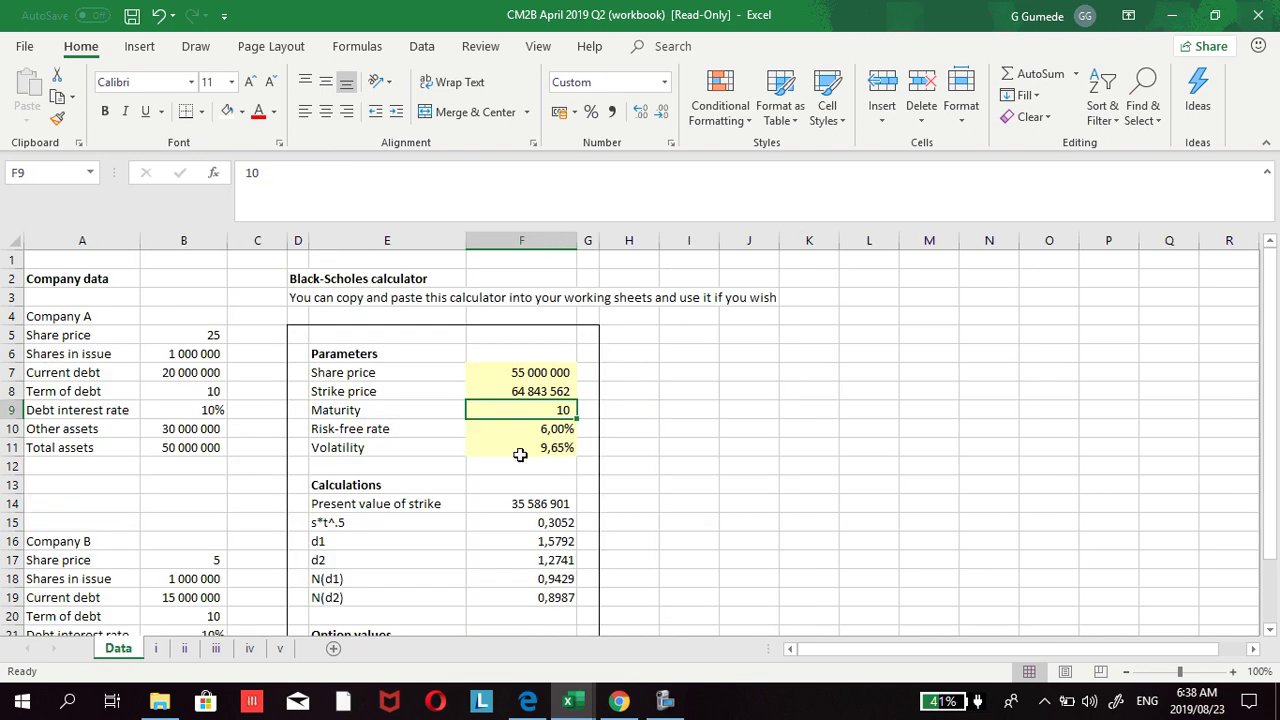
click(556, 448)
double_click(557, 449)
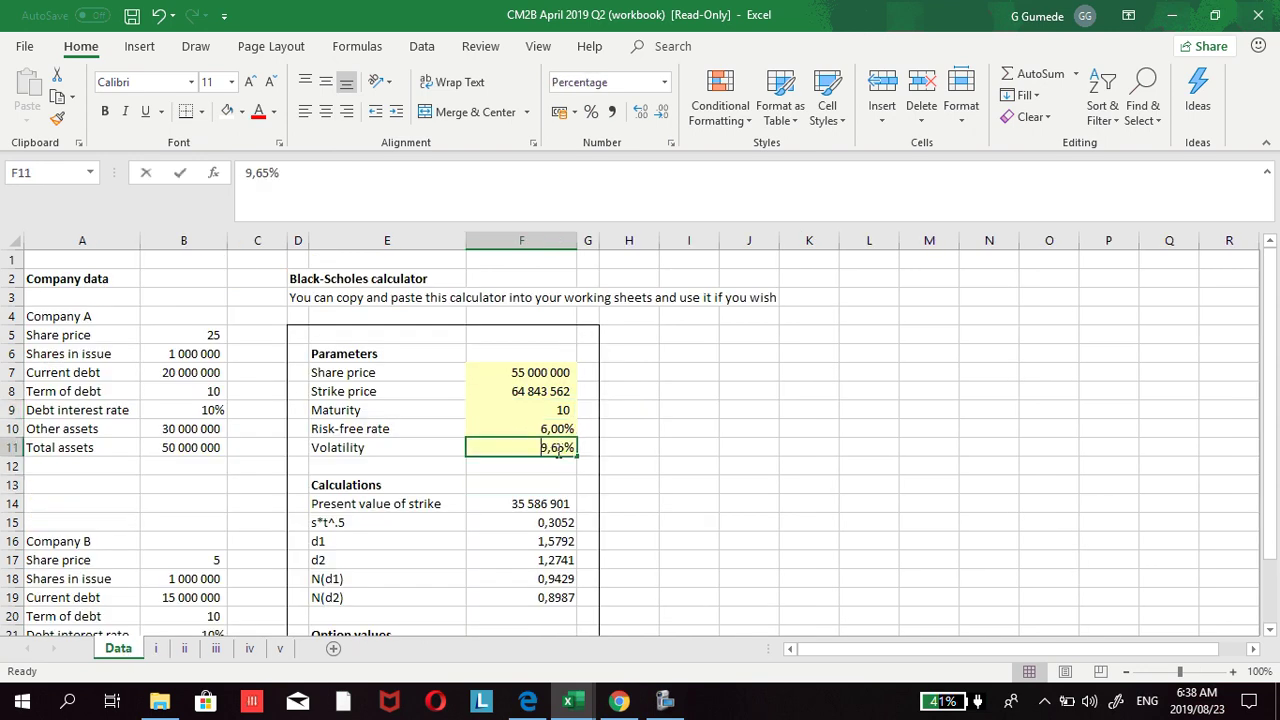
key(BackSpace)
key(BackSpace)
key(BackSpace)
key(BackSpace)
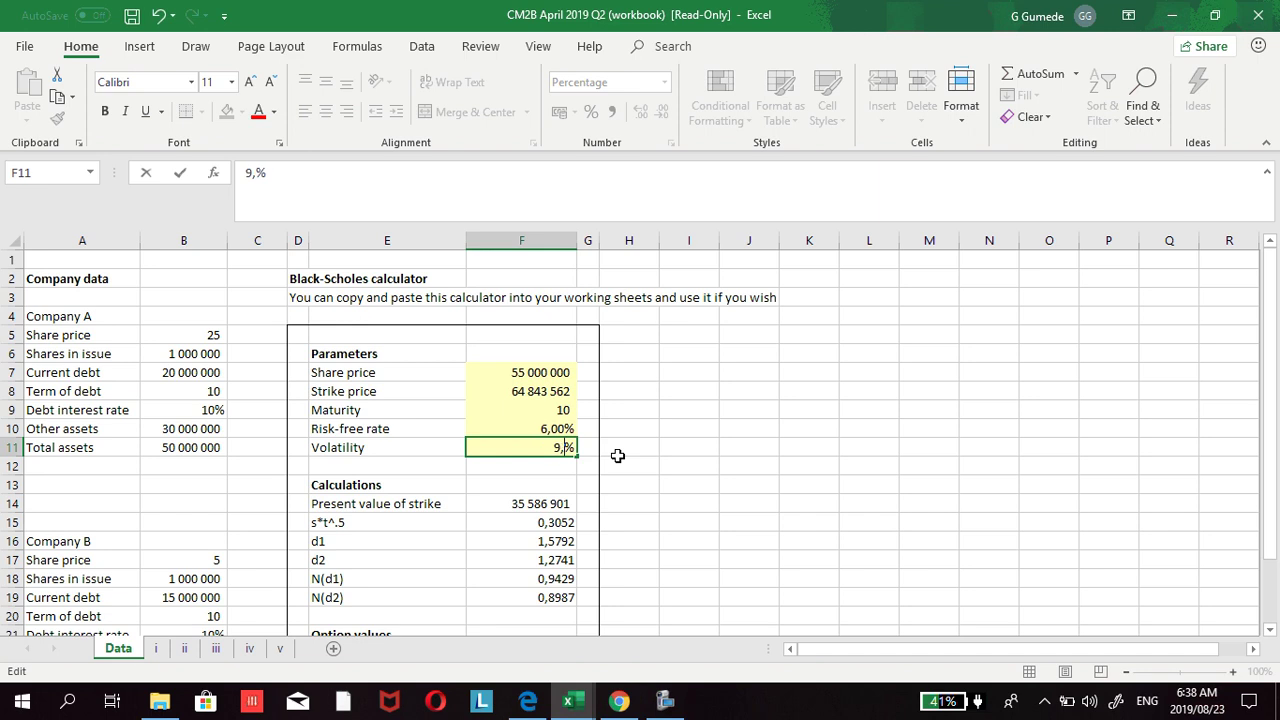
text(23,45)
key(Return)
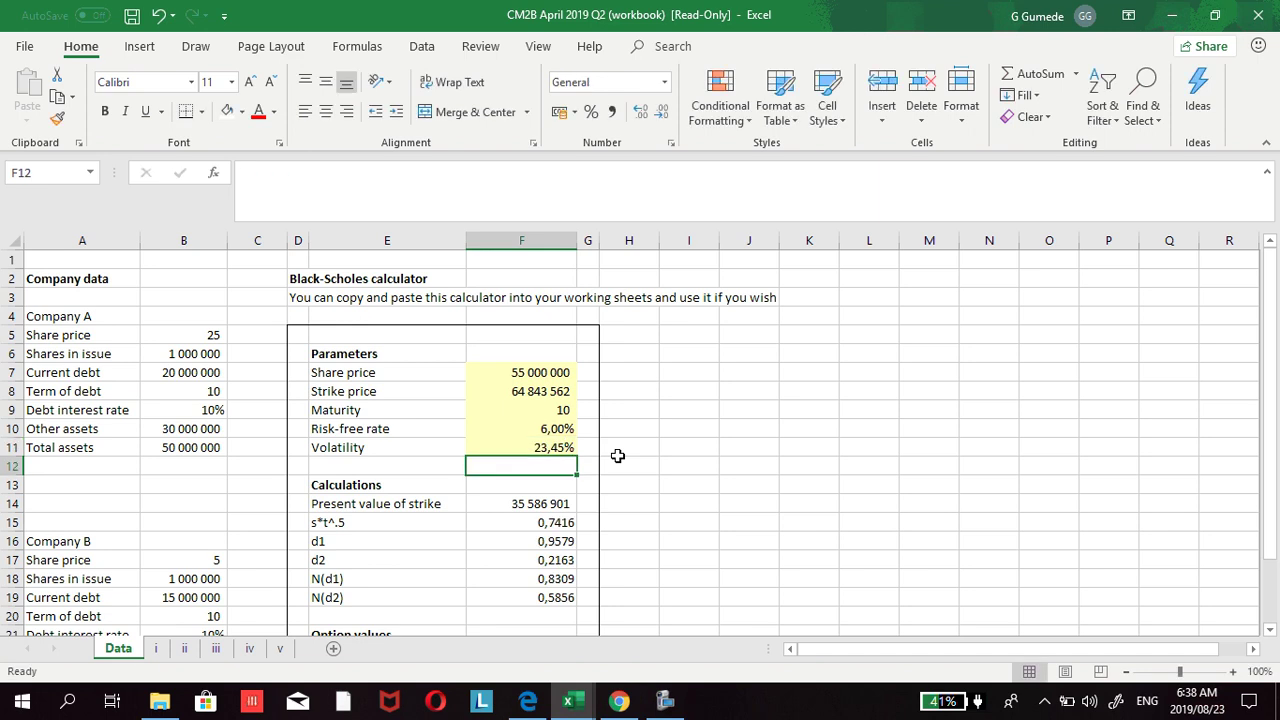
scroll(590, 495, down, 2)
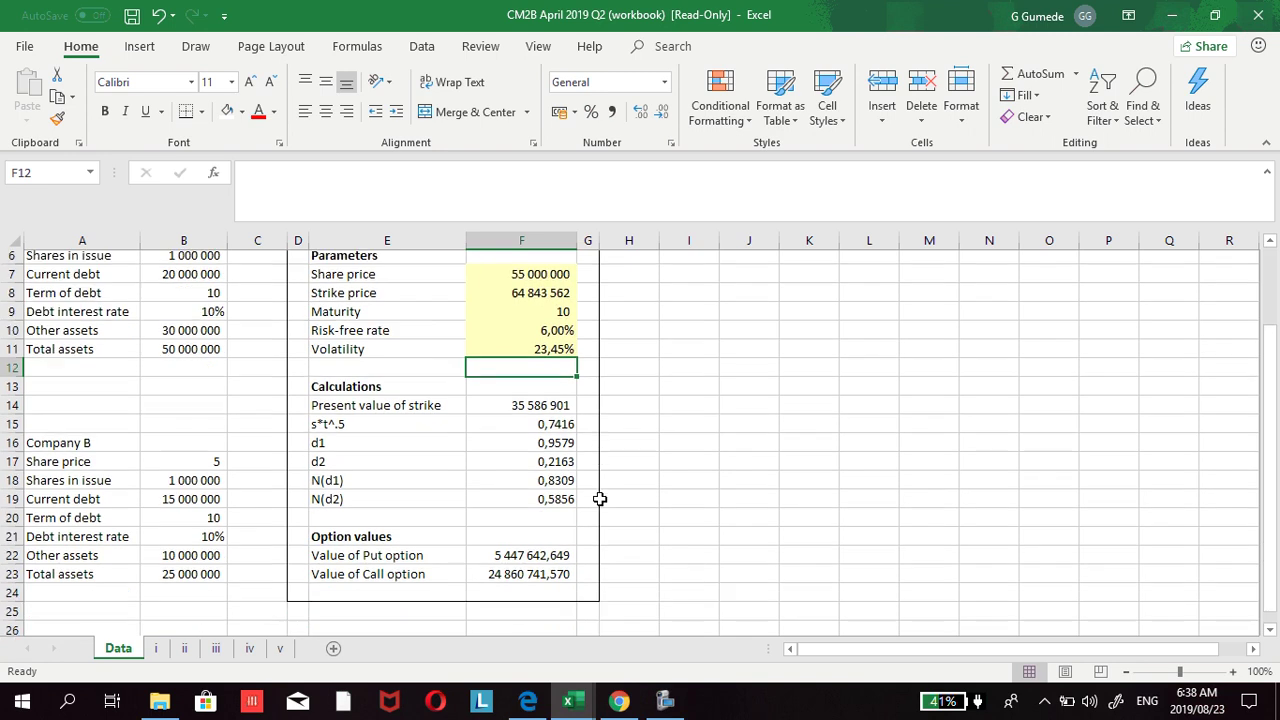
click(545, 485)
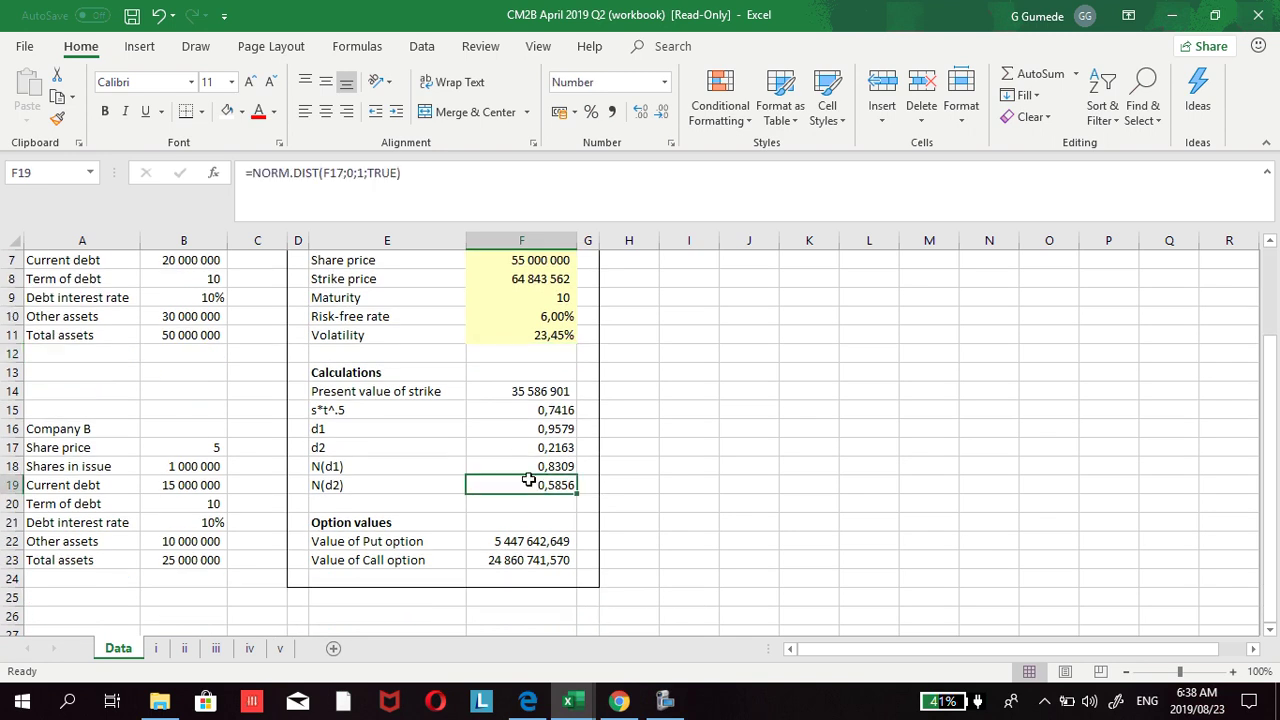
Step: Select and copy the Black-Scholes calculator block E6:F23 on the Data sheet, from Parameters through Option values
scroll(505, 482, up, 1)
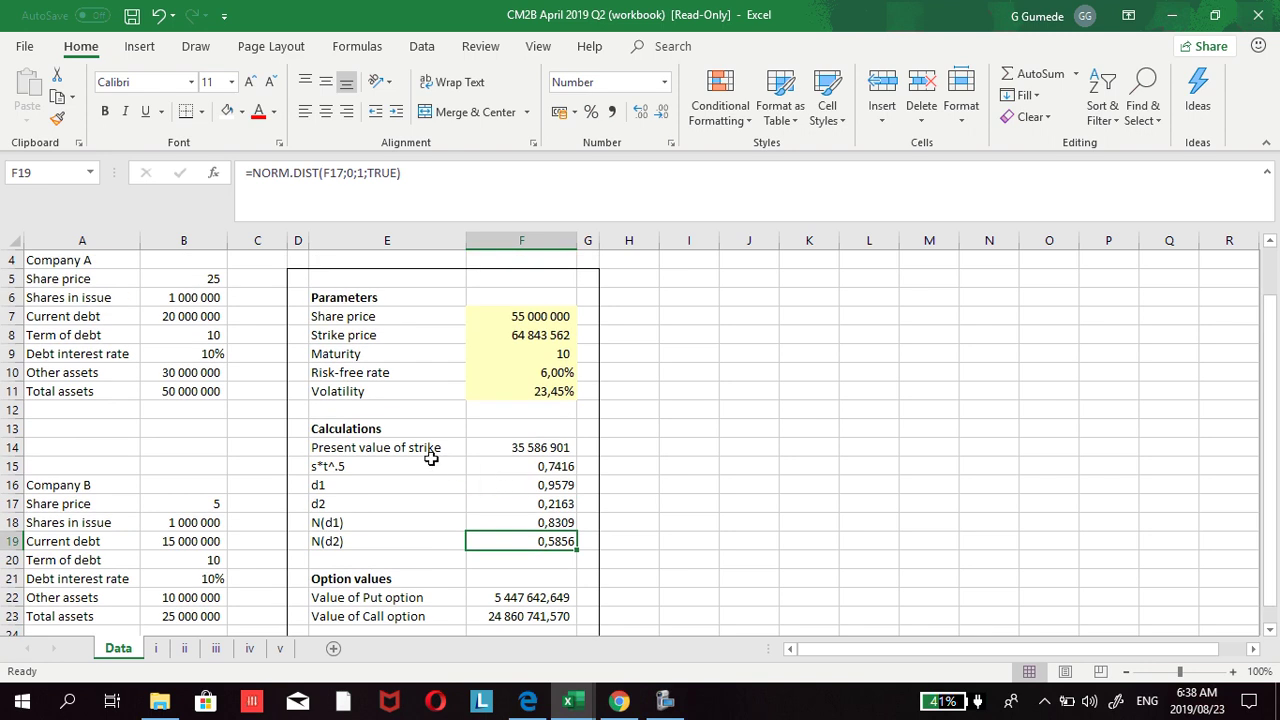
scroll(414, 459, up, 1)
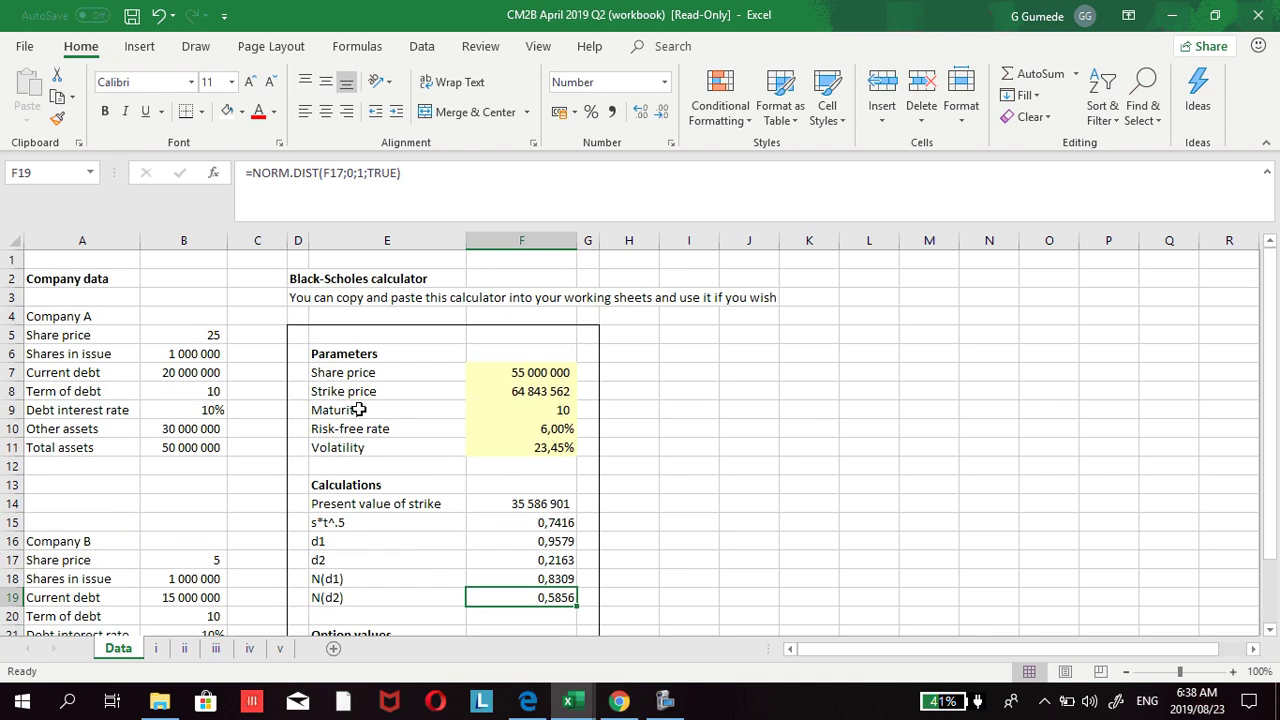
drag(317, 352, 474, 576)
right_click(468, 480)
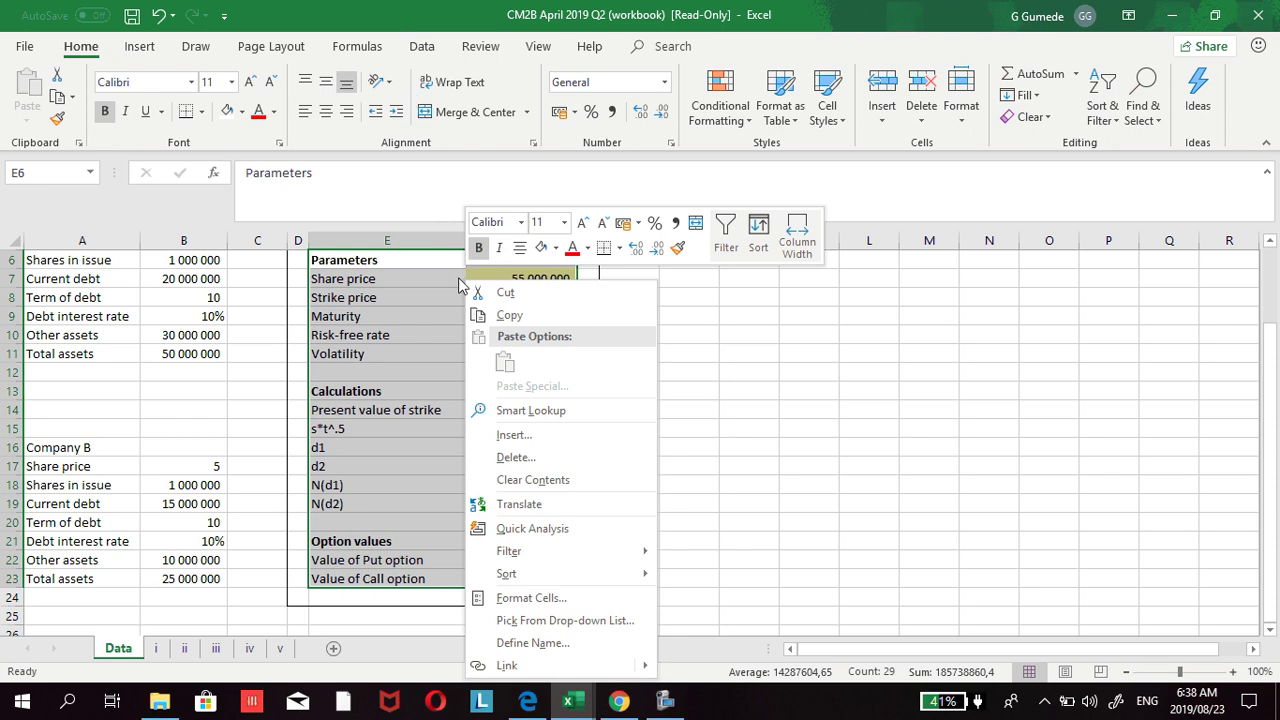
click(505, 316)
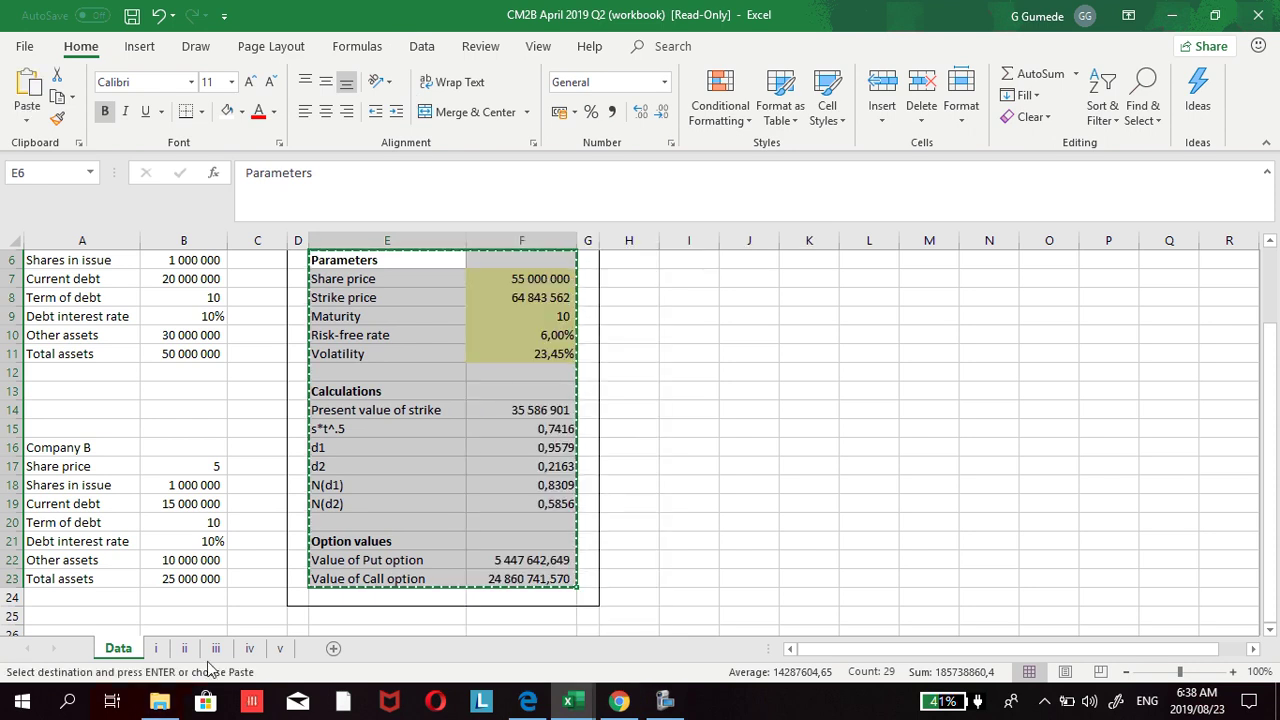
Step: Label cell A4 of sheet iv COMPANY A
click(215, 648)
click(249, 649)
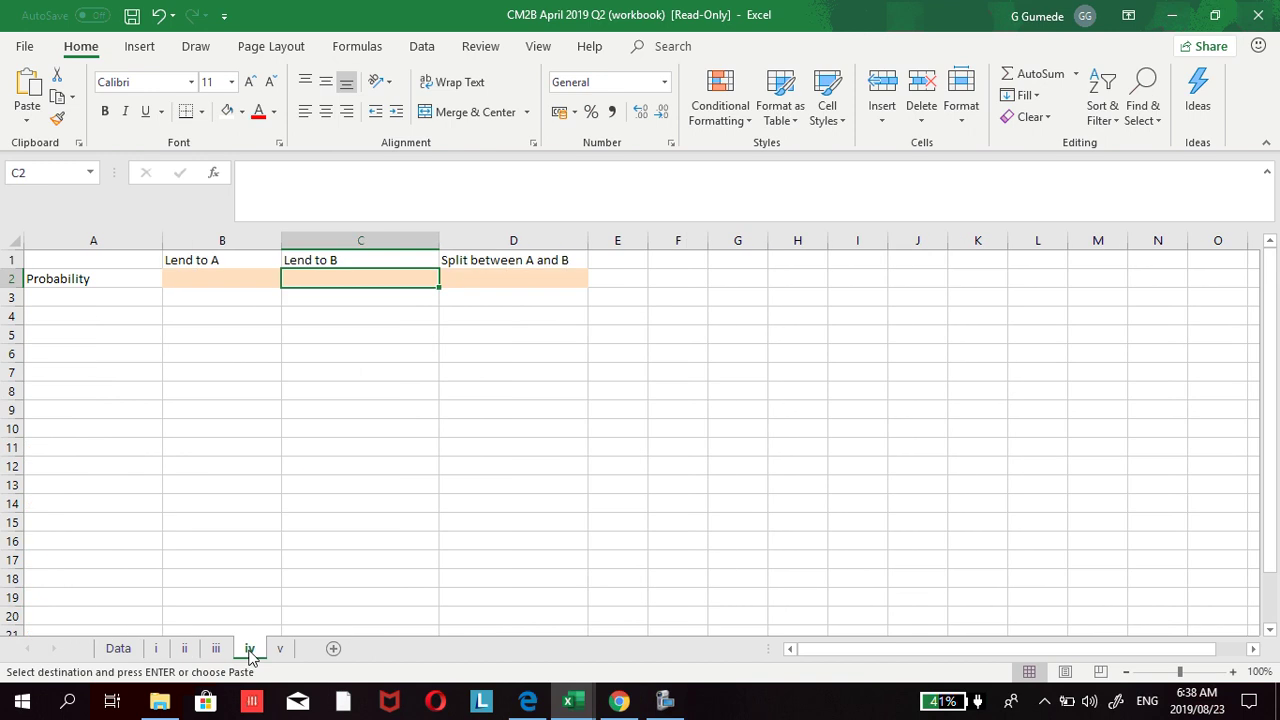
click(50, 314)
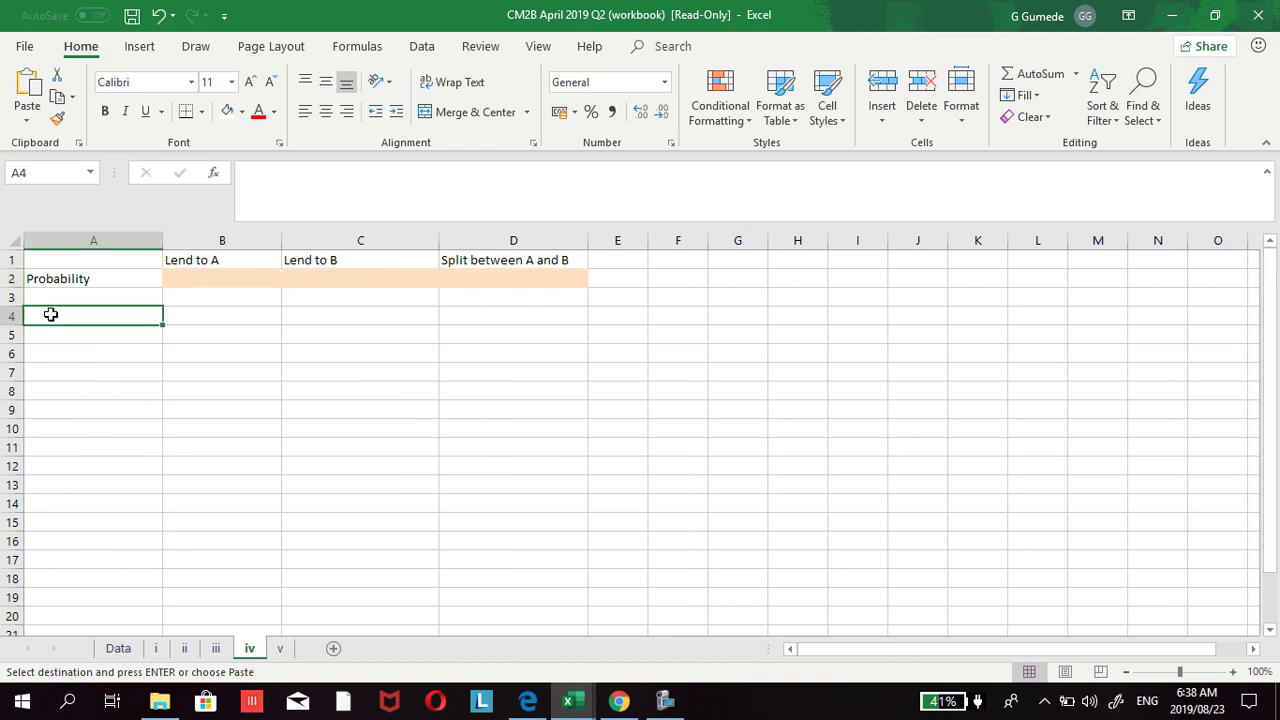
text(COMPAN)
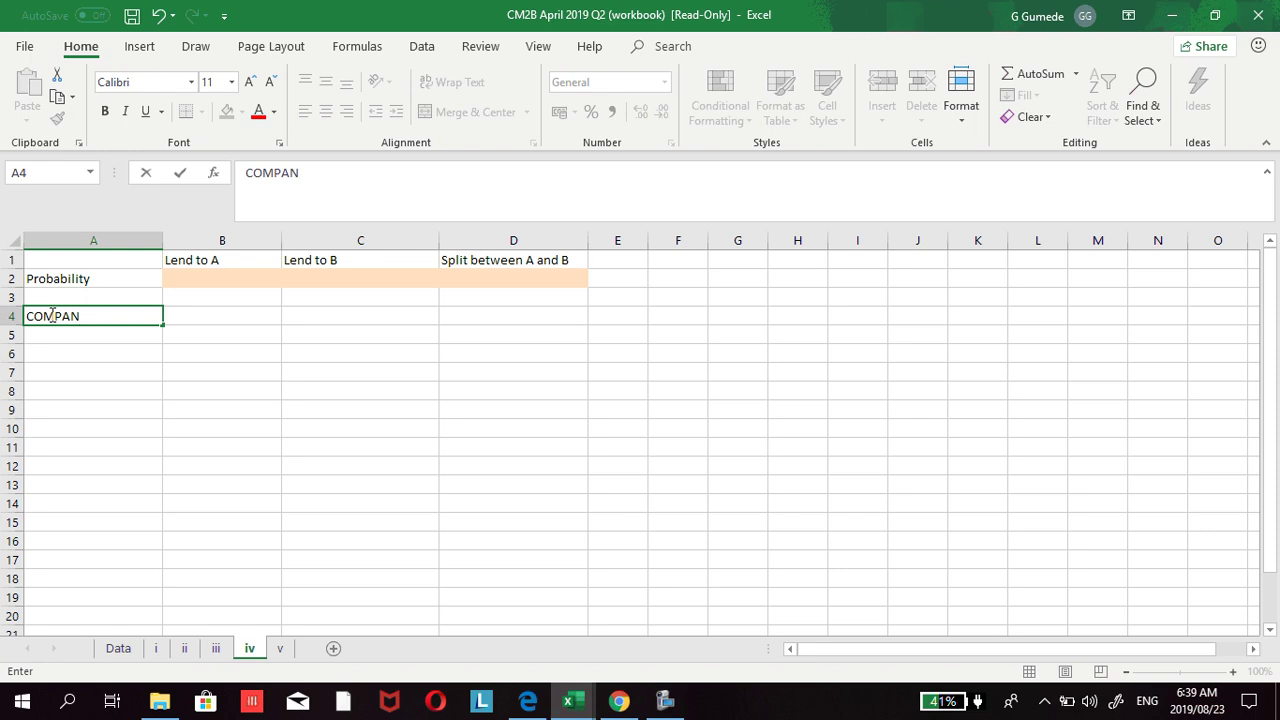
text(Y A)
key(Return)
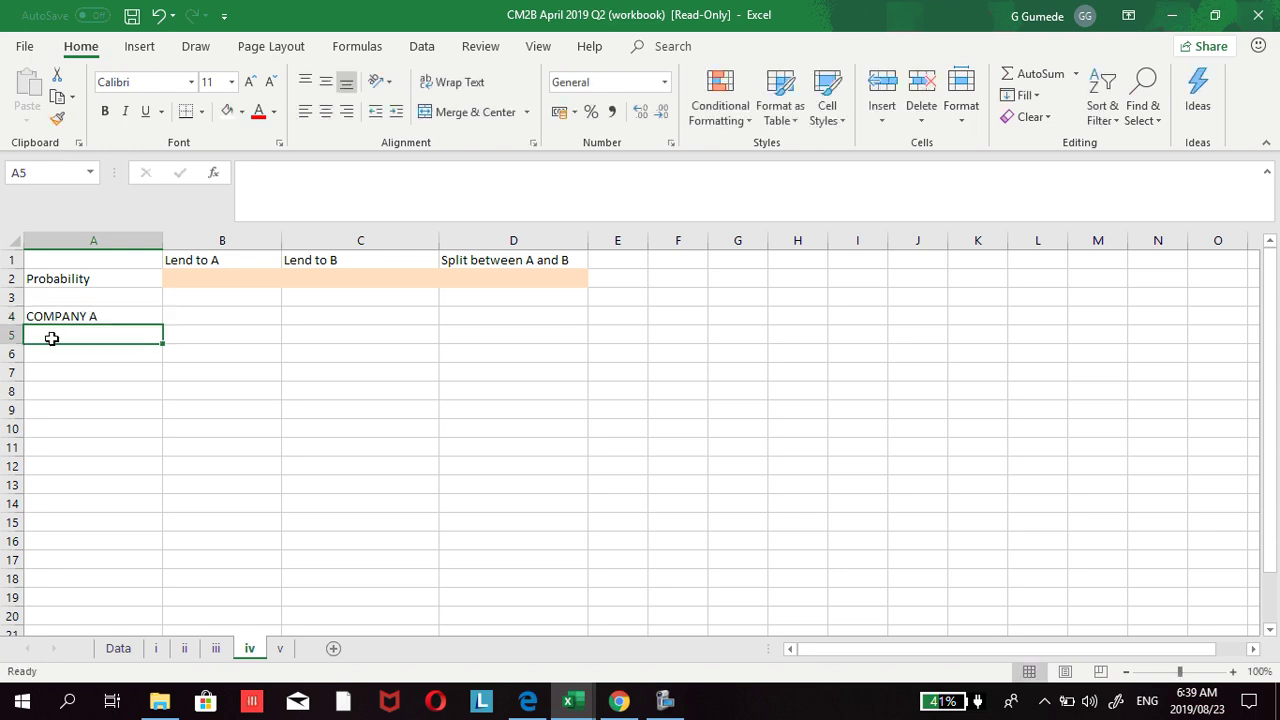
right_click(51, 339)
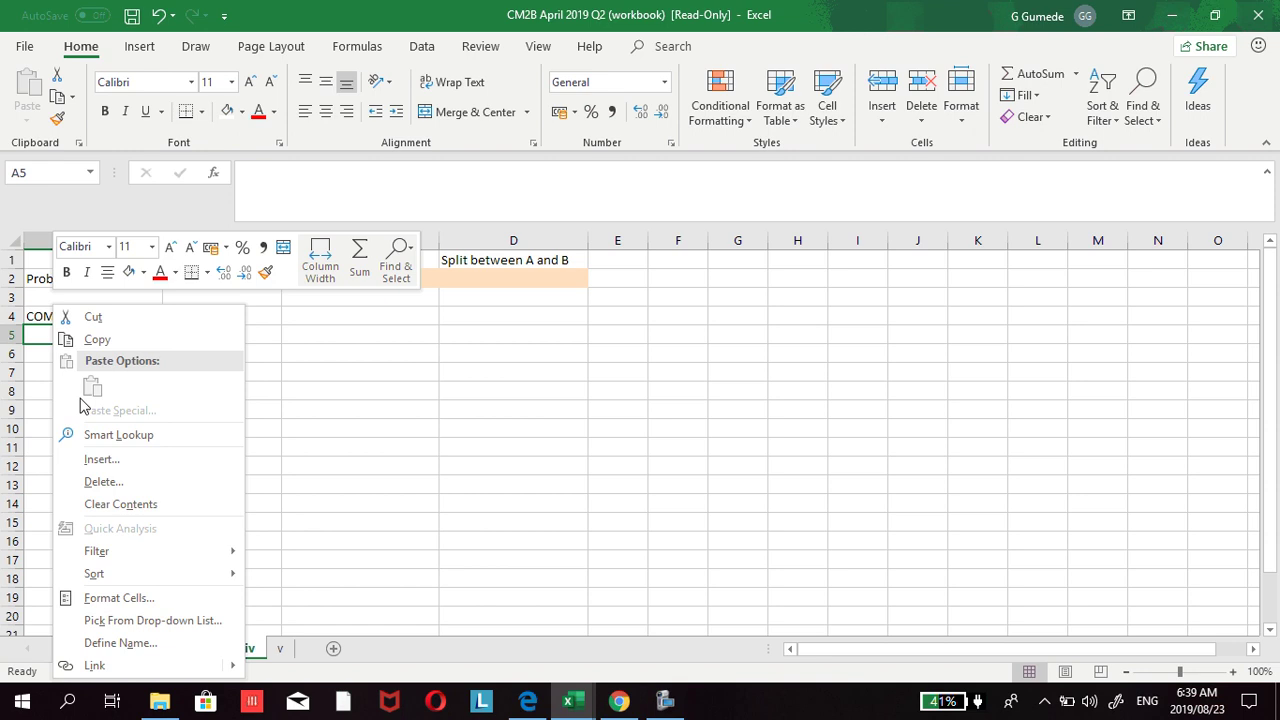
click(294, 391)
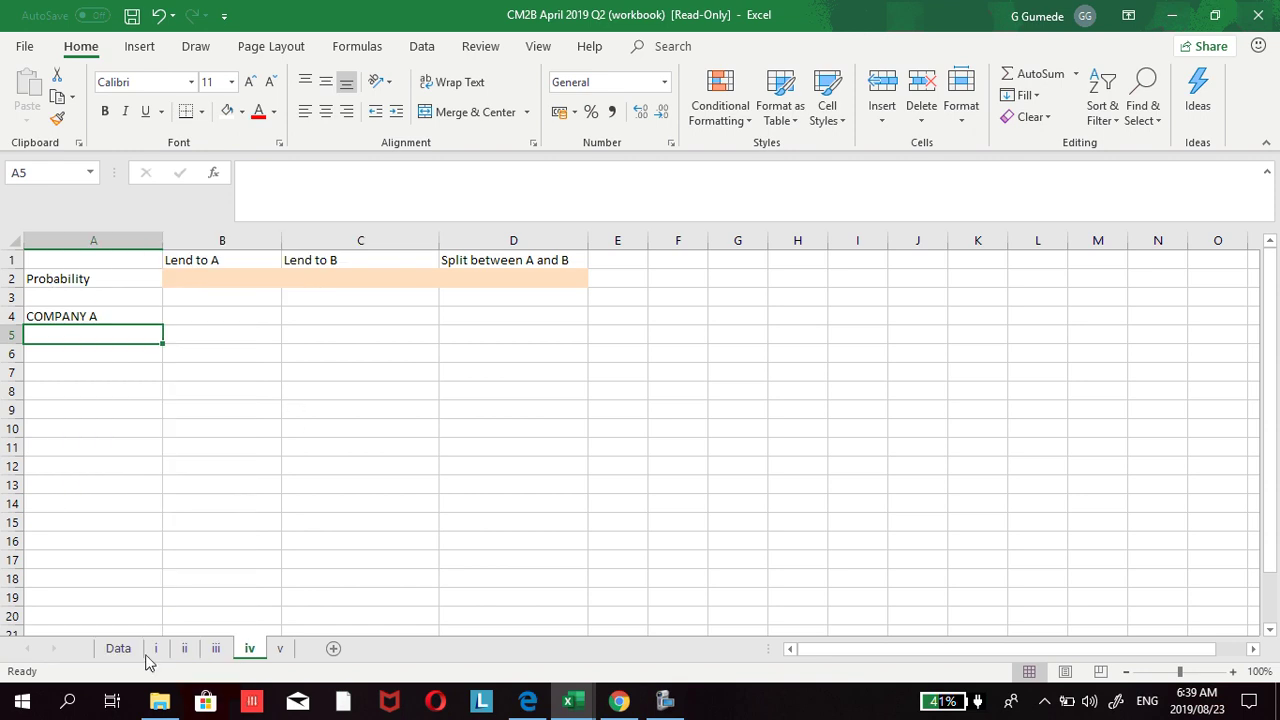
right_click(62, 337)
click(443, 471)
click(665, 701)
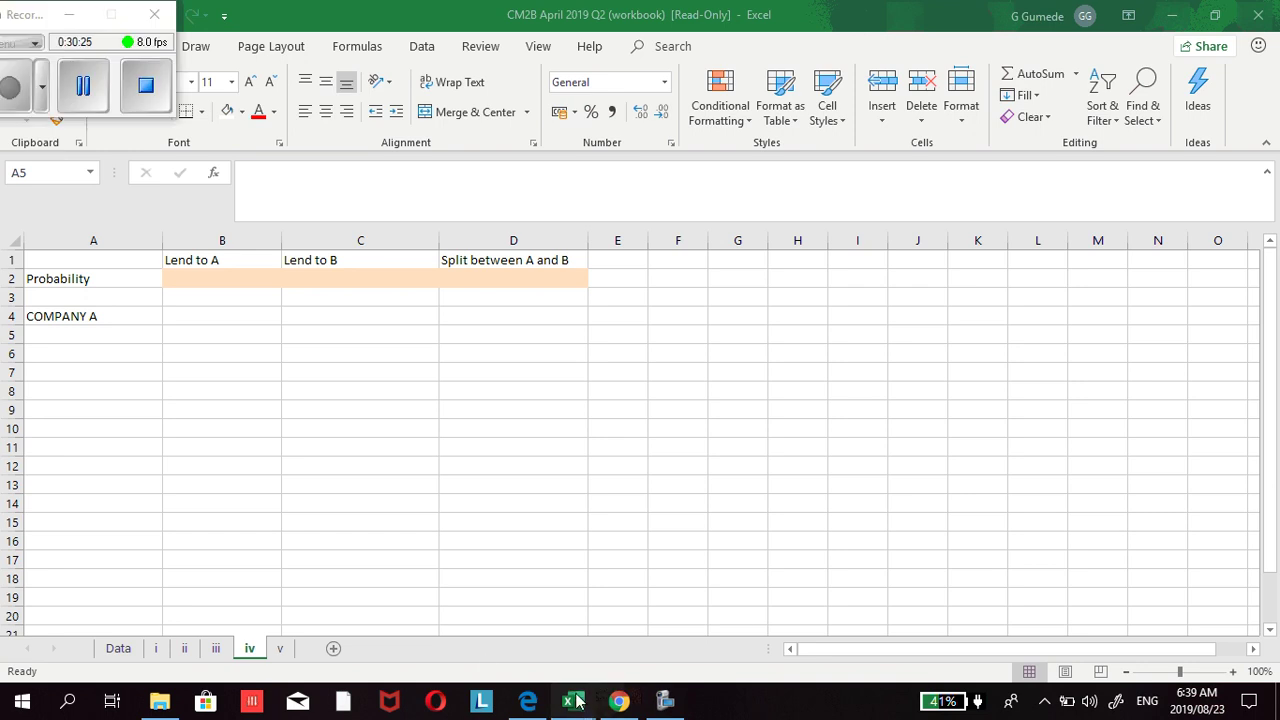
Step: Return to the Data sheet and copy the still-selected calculator range E6:F23 again
click(118, 649)
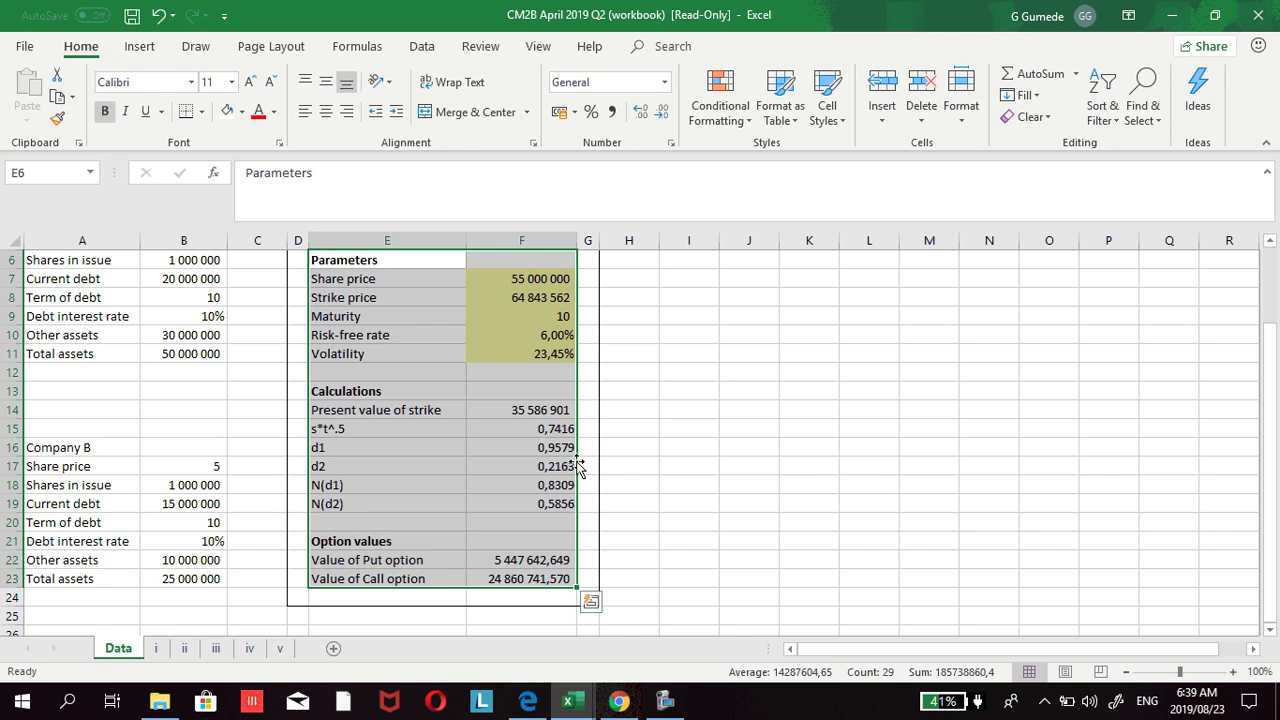
scroll(575, 462, up, 1)
right_click(481, 466)
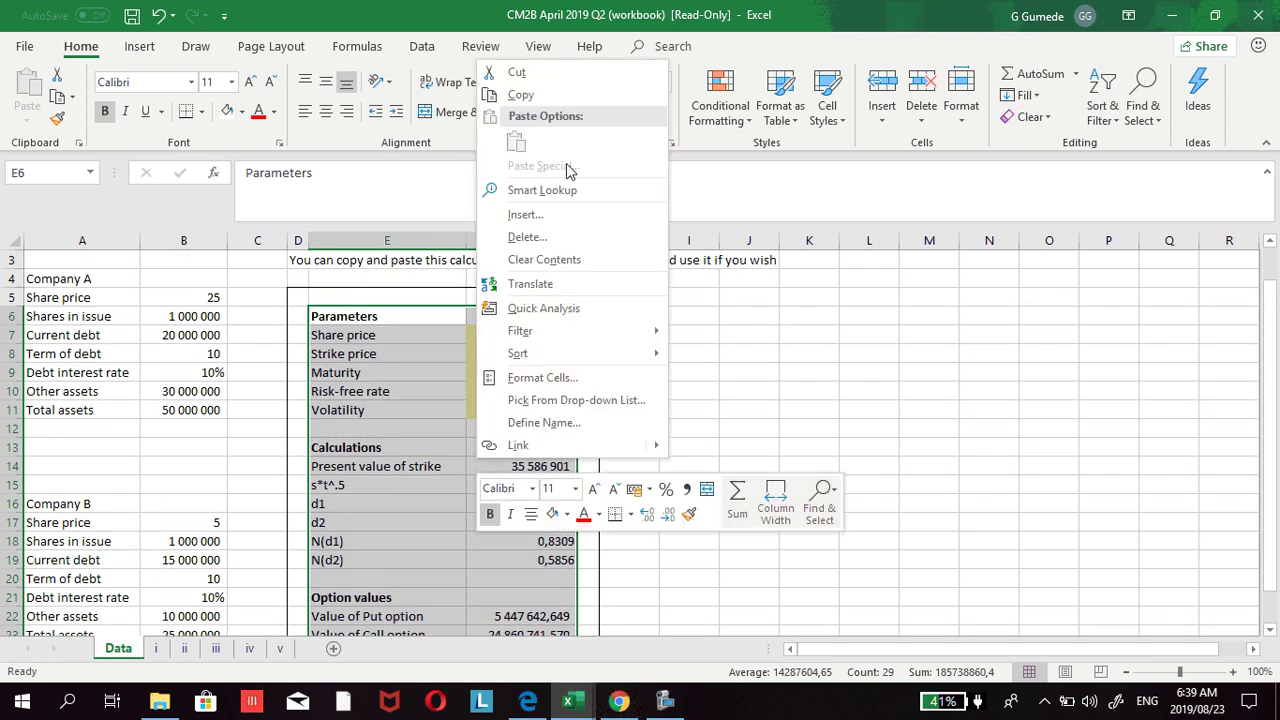
click(547, 96)
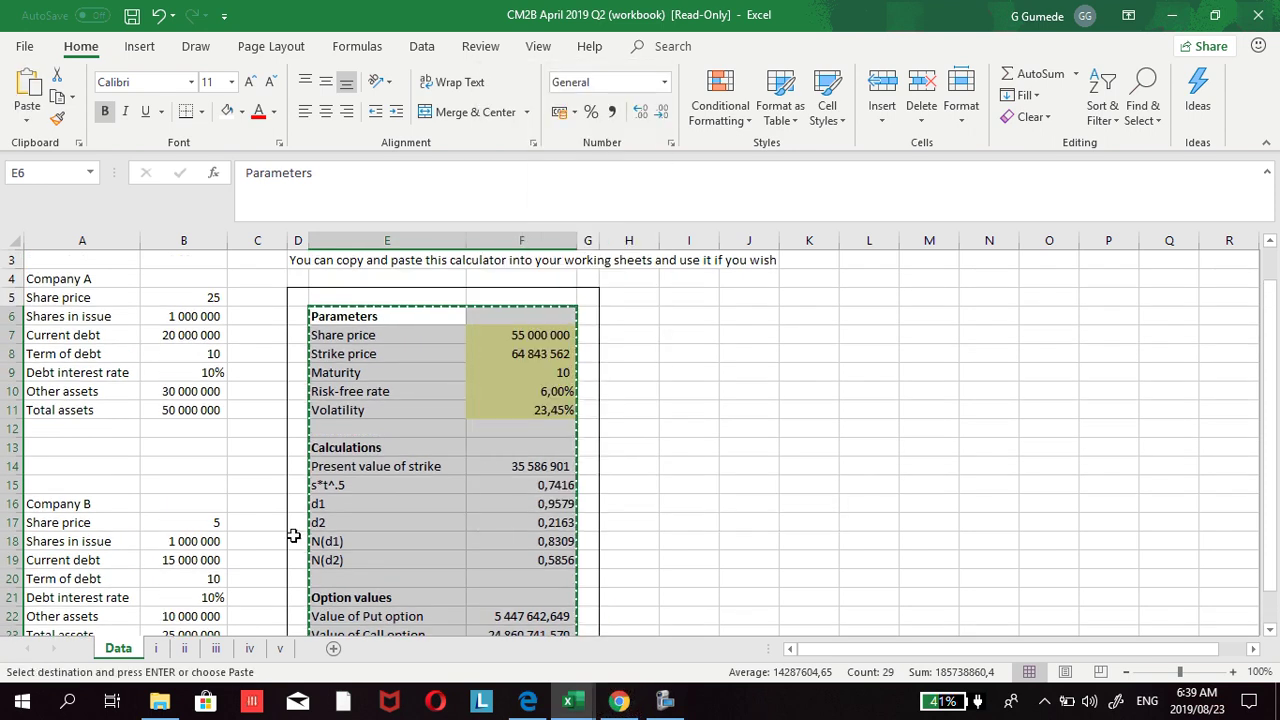
Step: Paste only the copied calculator's formulas at A5 of sheet iv, under the COMPANY A label, and widen column B slightly
click(252, 650)
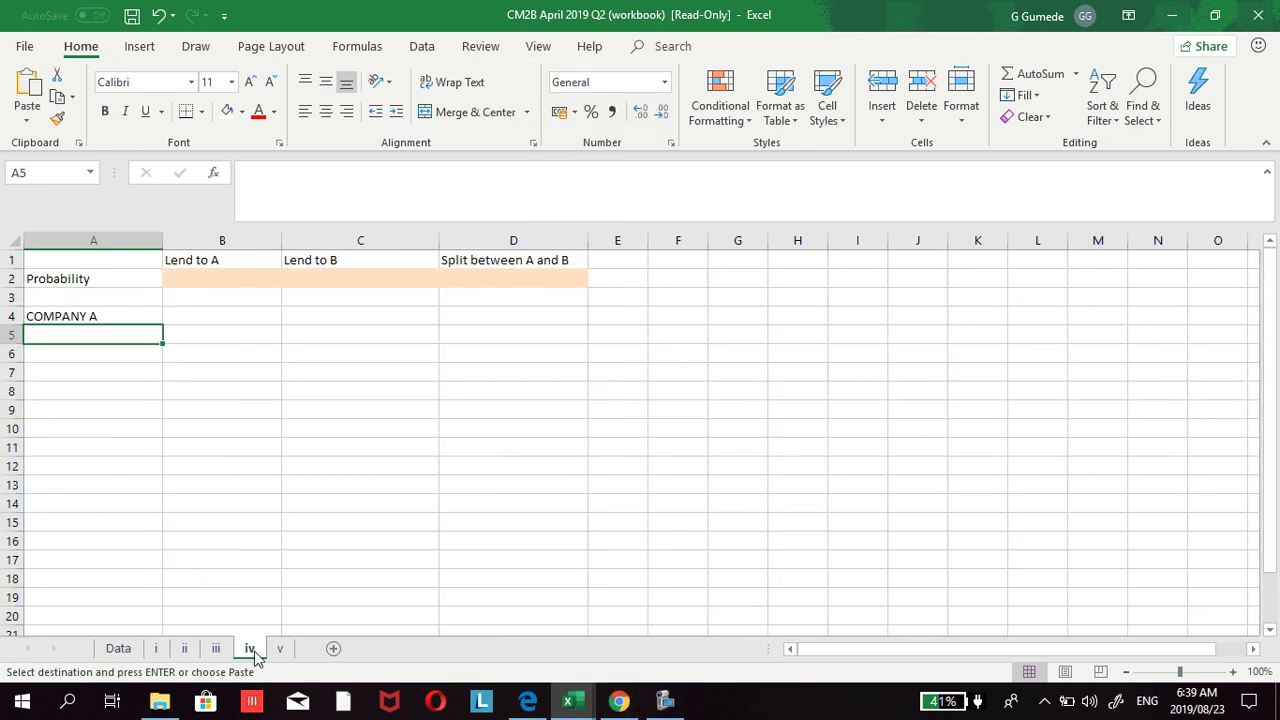
right_click(62, 336)
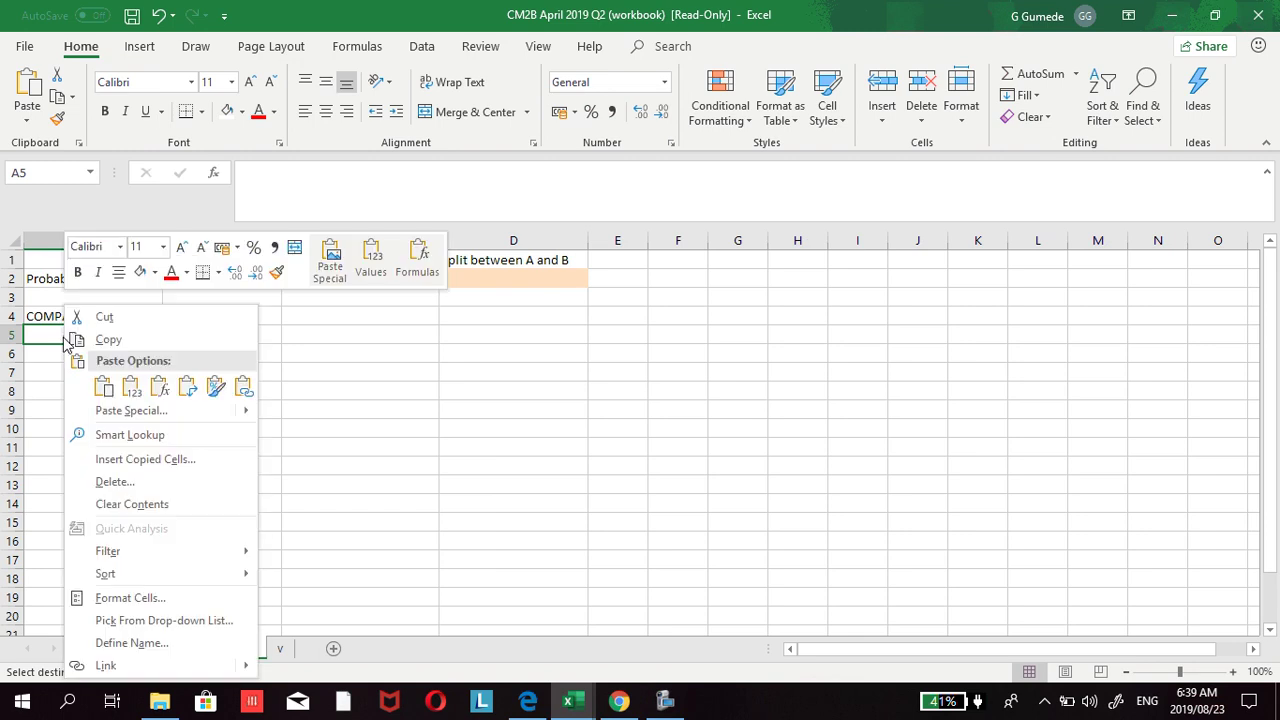
click(82, 410)
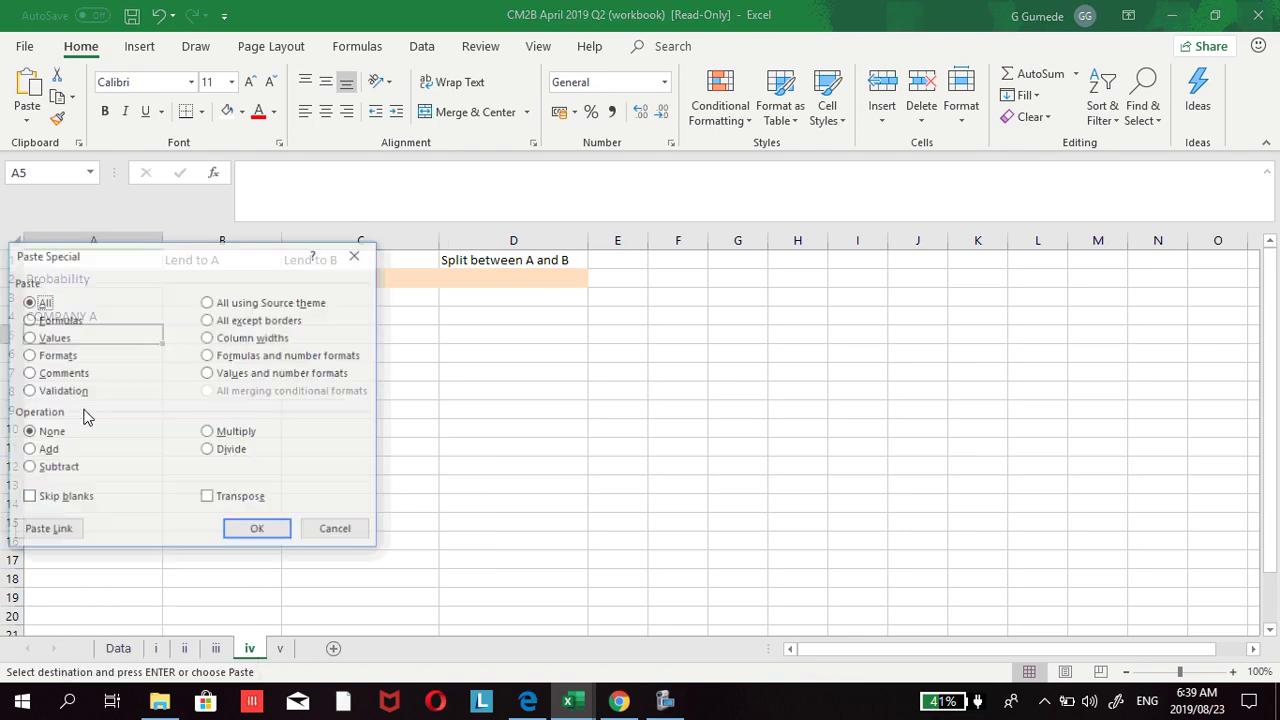
click(28, 321)
click(257, 531)
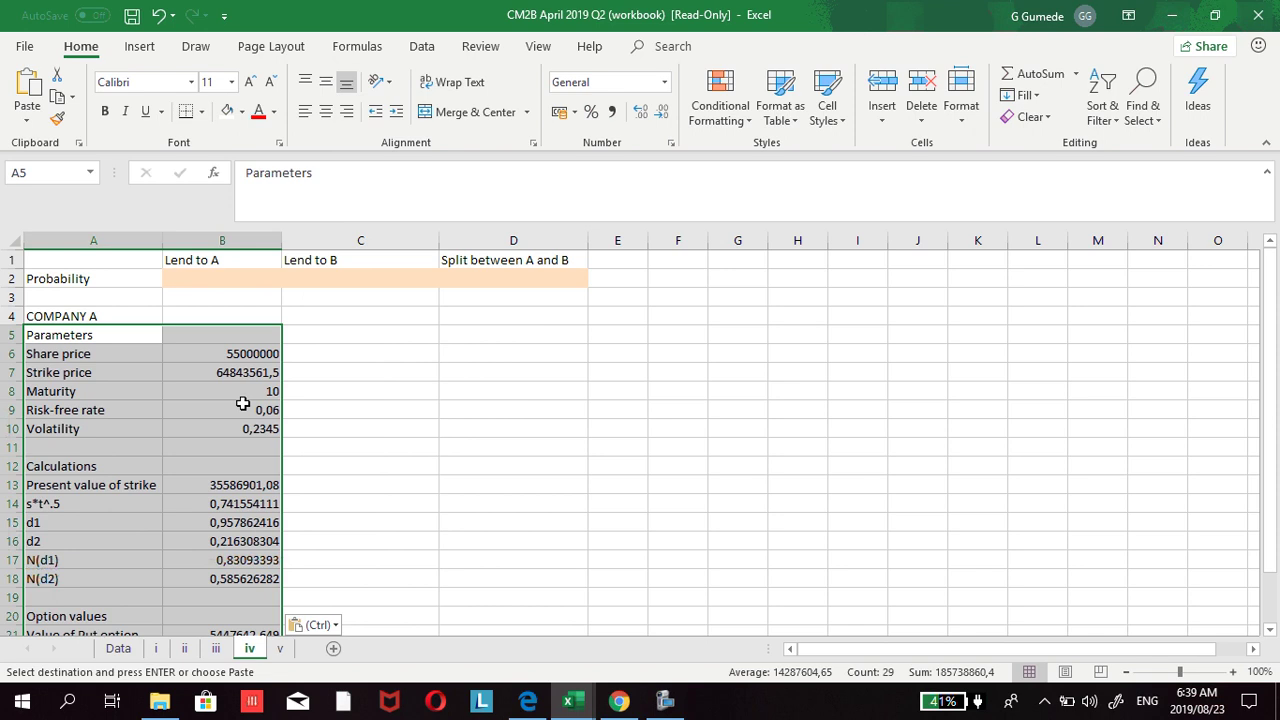
drag(282, 241, 300, 243)
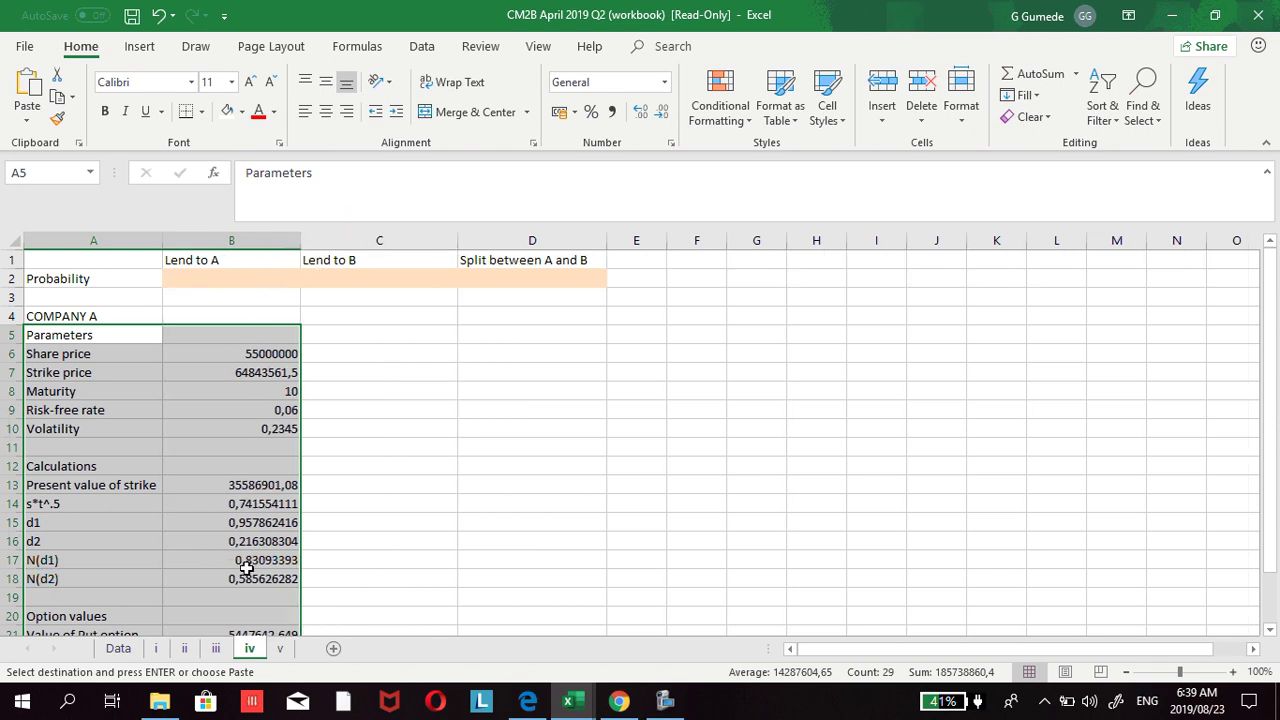
Step: Link the Lend to A probability in B2 of sheet iv to Company A's N(d2) with =B18
click(226, 281)
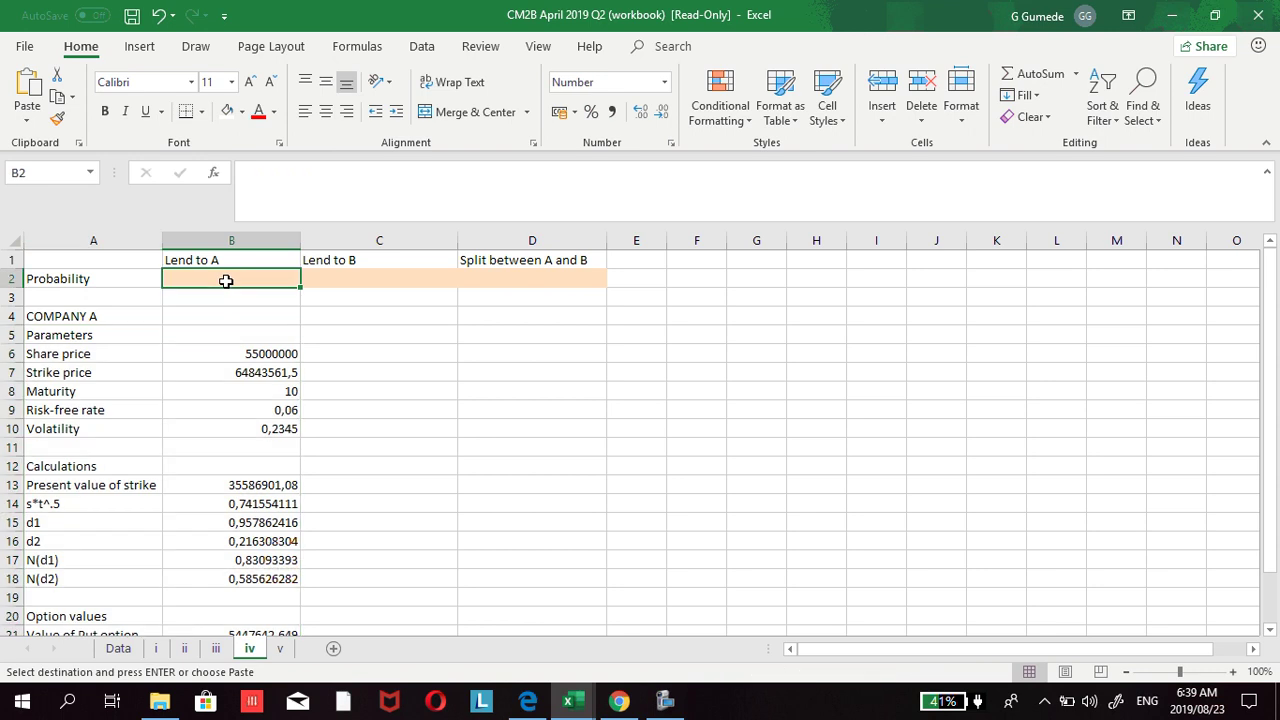
text(=)
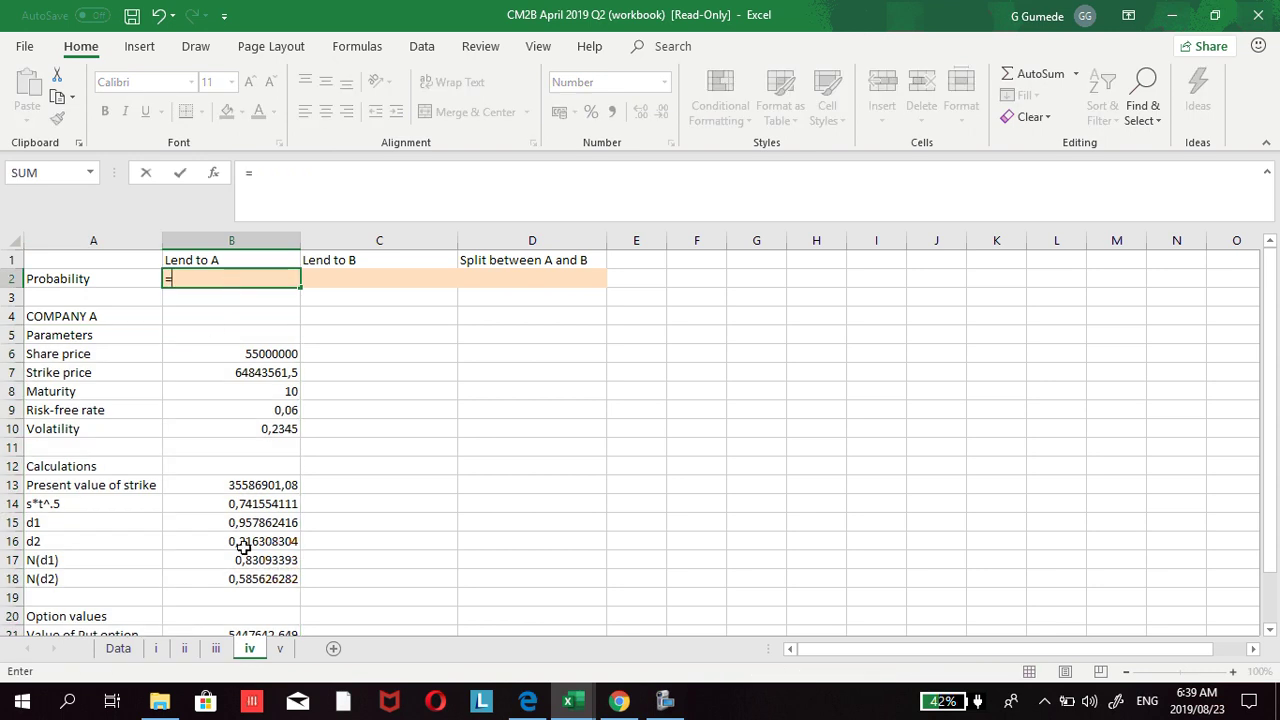
click(245, 578)
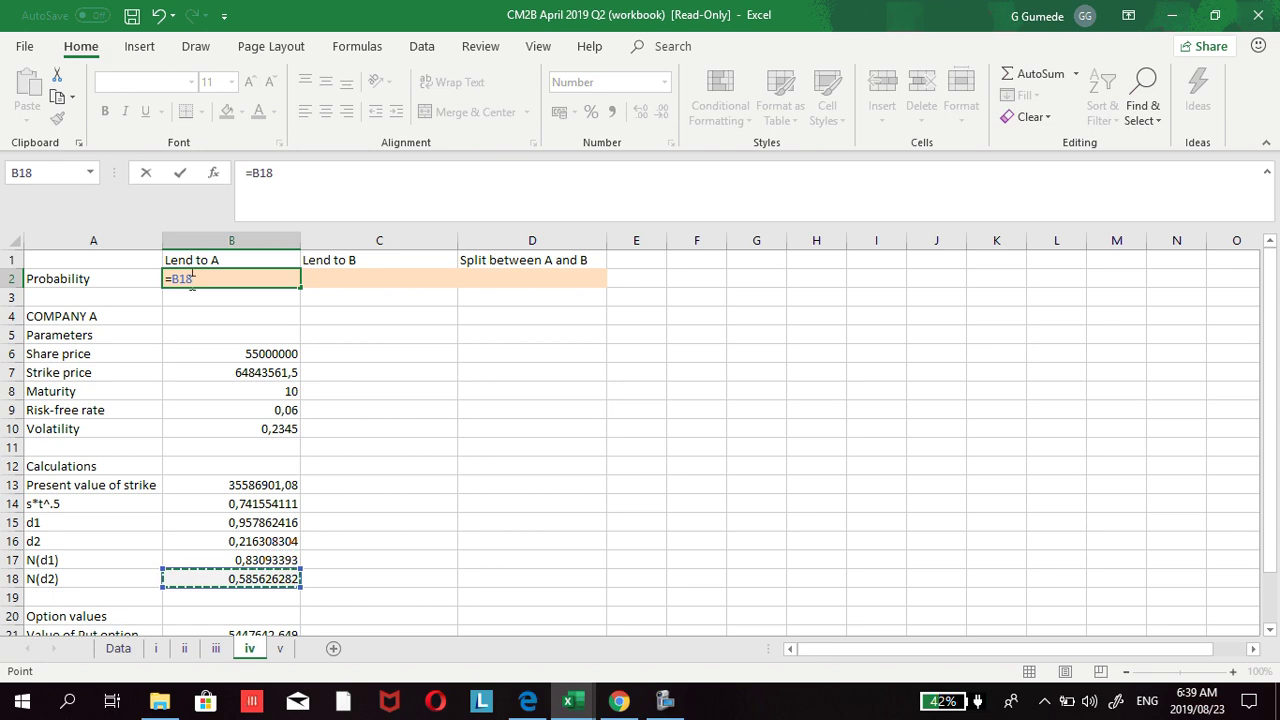
key(Return)
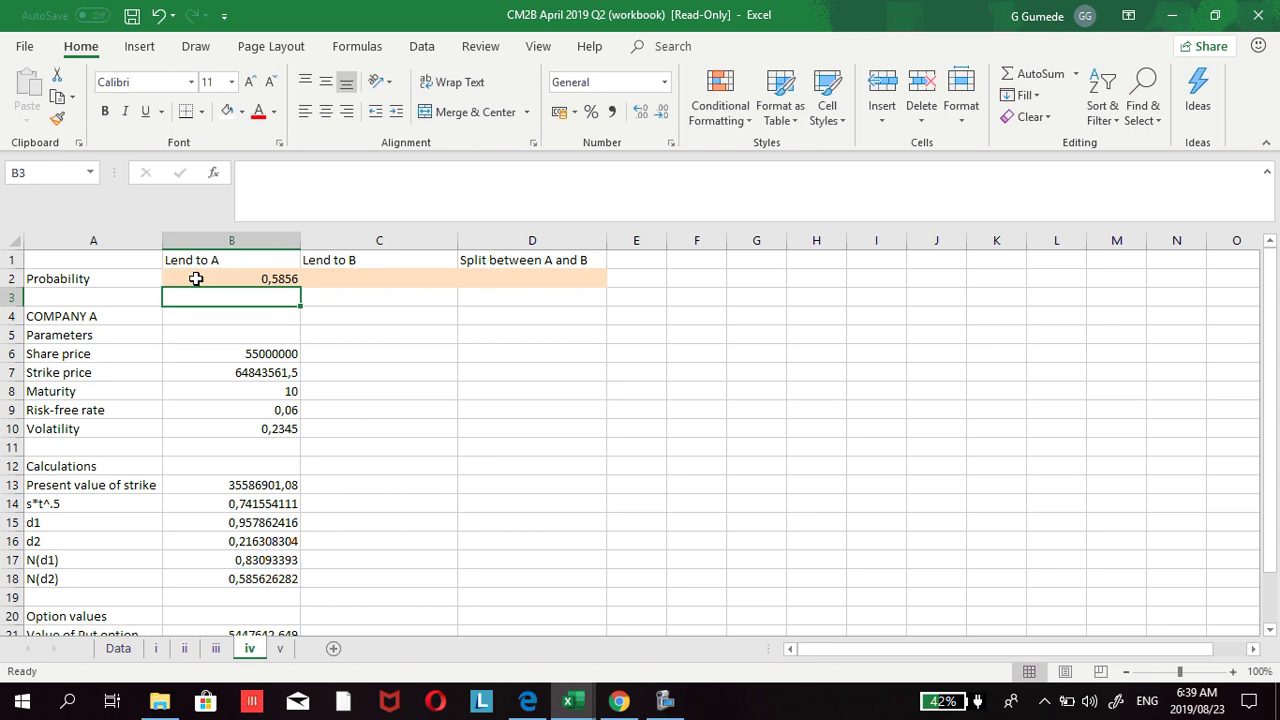
Step: Apply the Bad cell style to Company A's calculator block A4:B22 on sheet iv
click(315, 274)
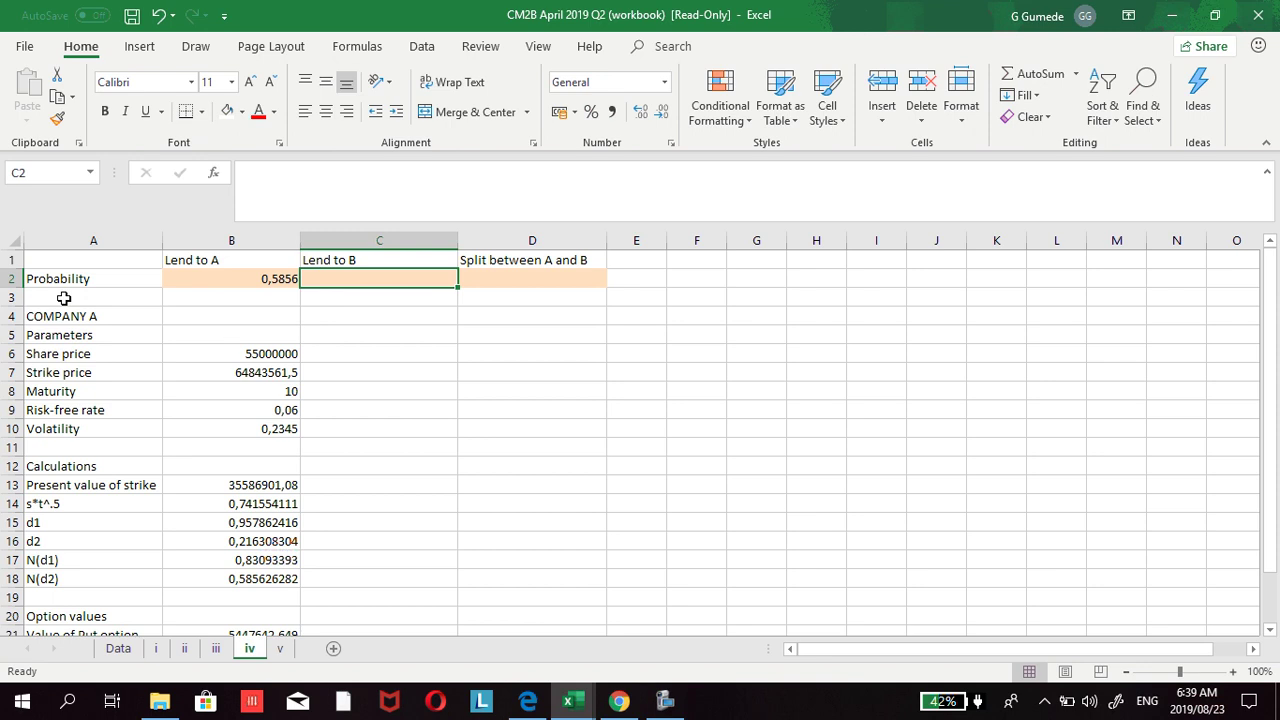
drag(47, 316, 60, 391)
drag(217, 452, 268, 580)
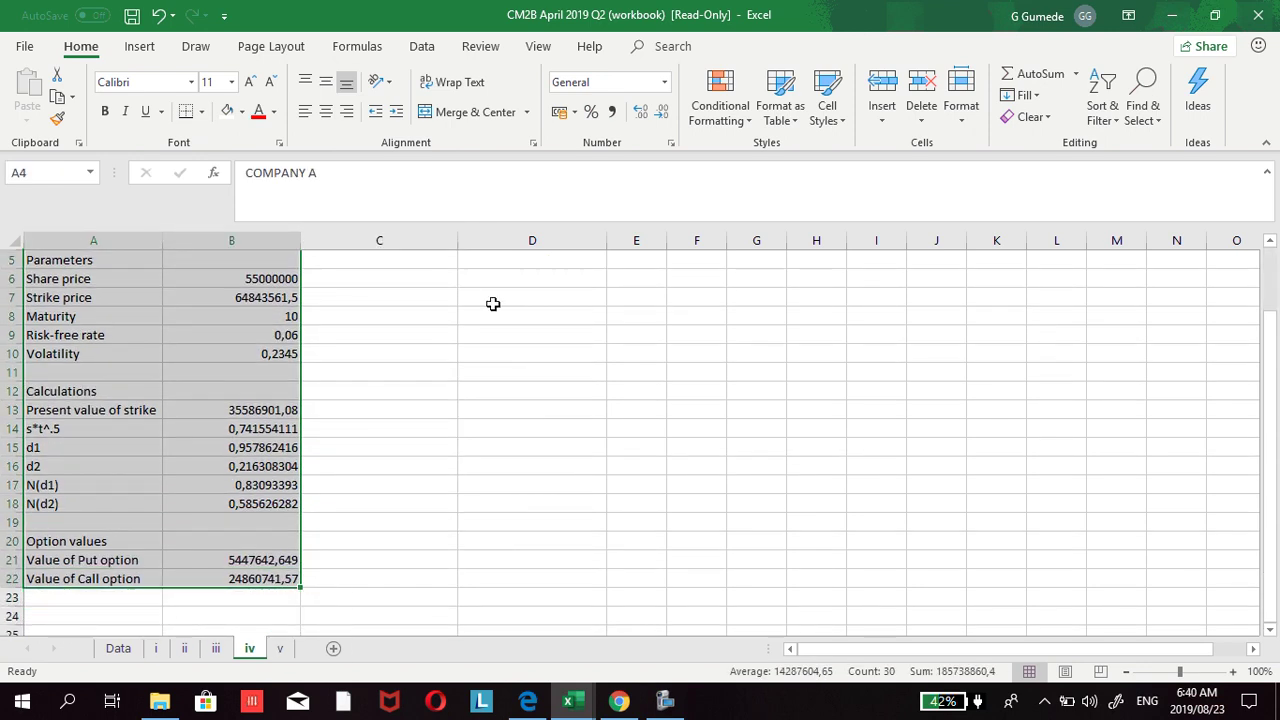
click(841, 128)
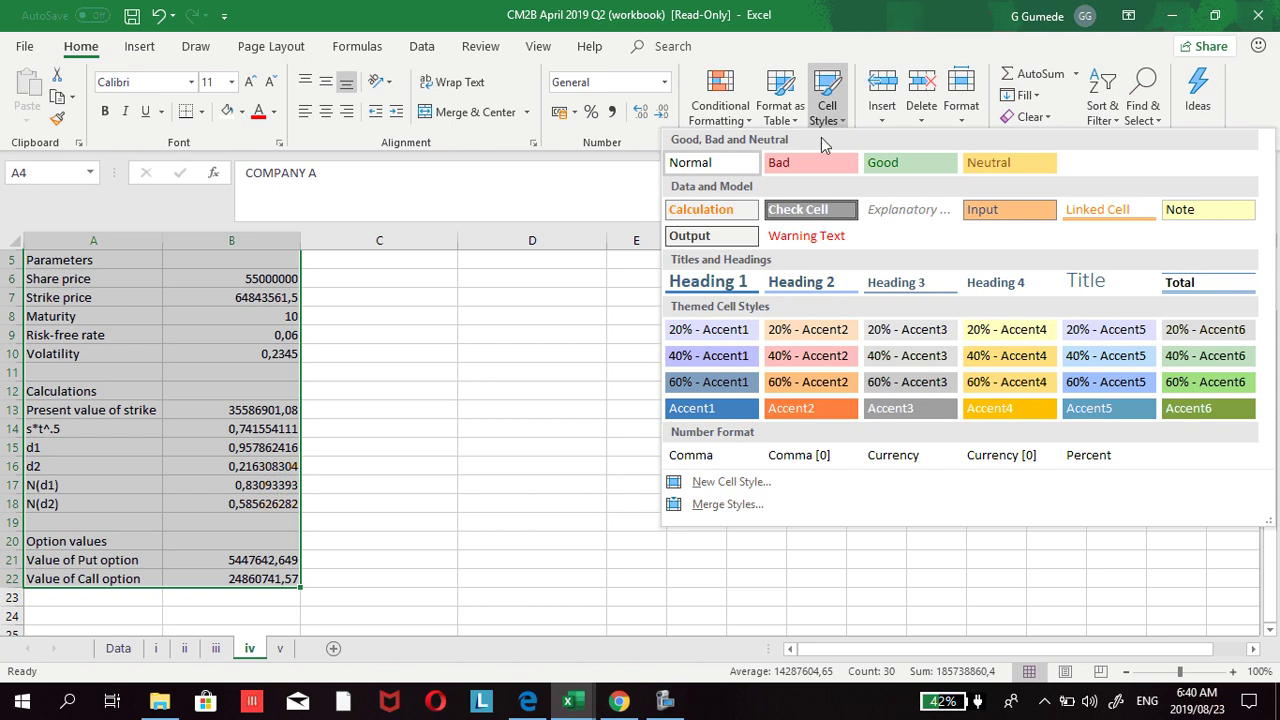
click(812, 160)
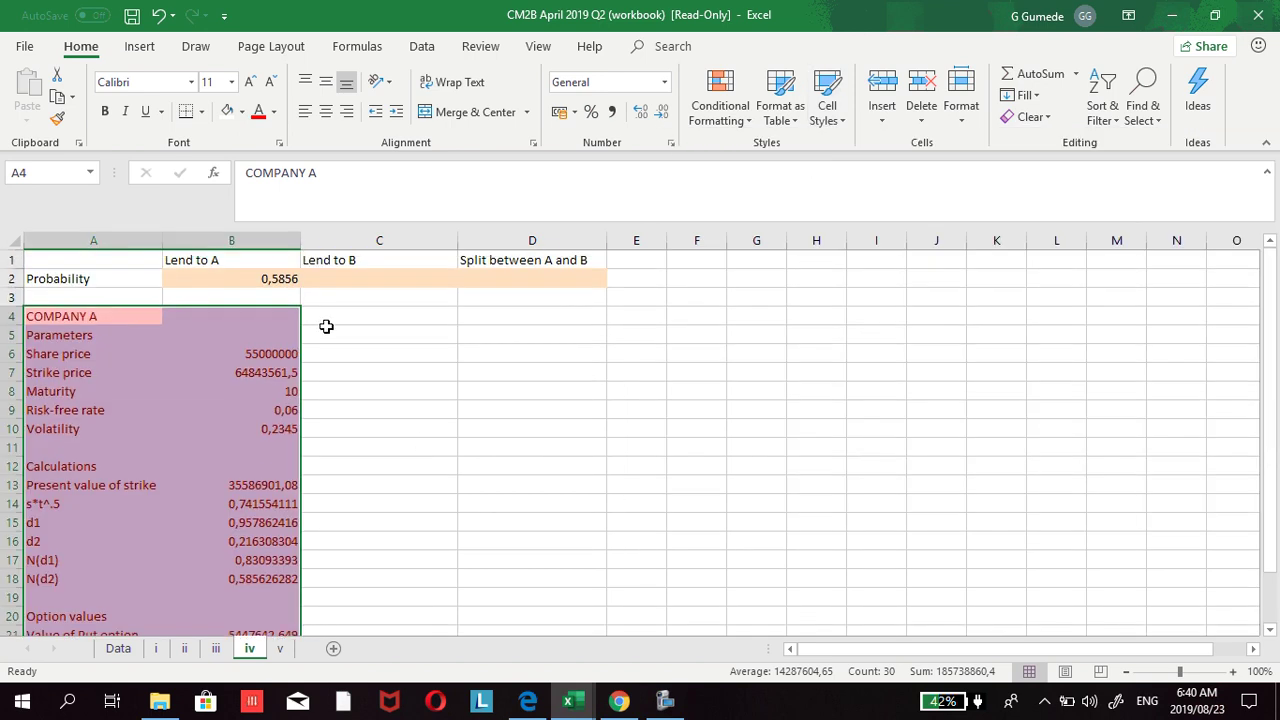
Step: Label cell C4 of sheet iv COMPANY B, beside Company A's block
click(330, 318)
text(CO)
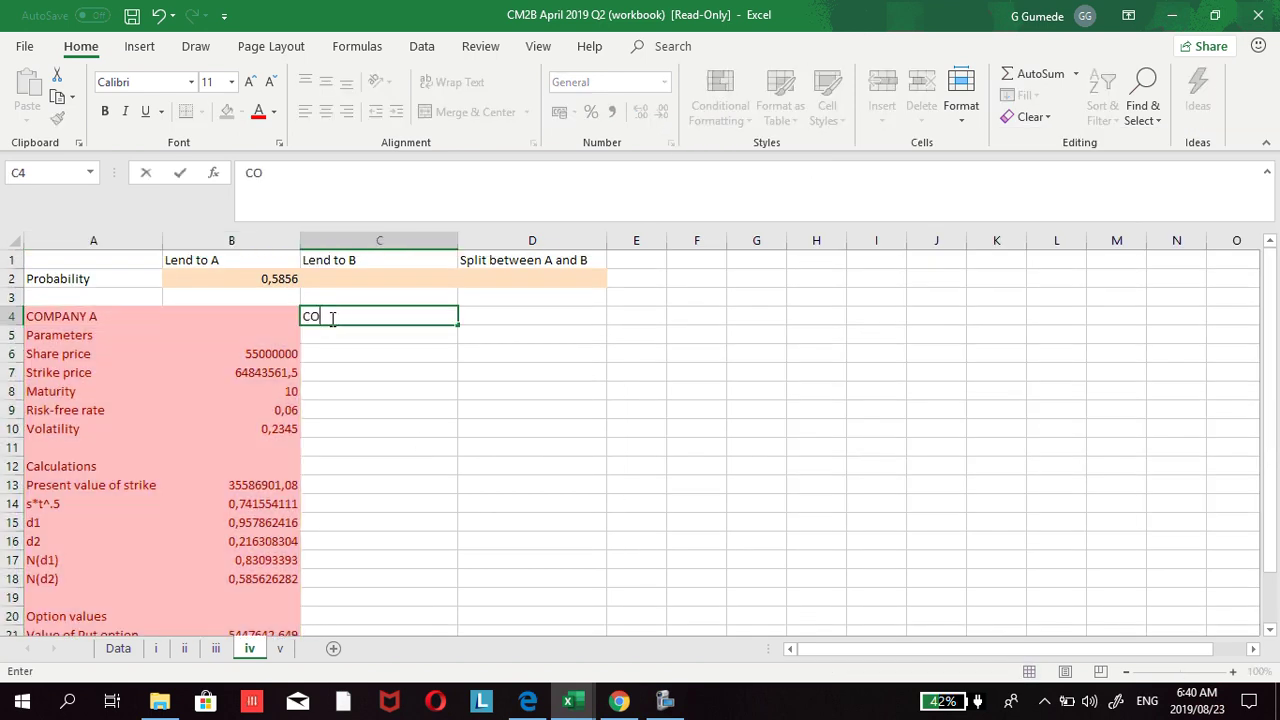
text(MPANY B)
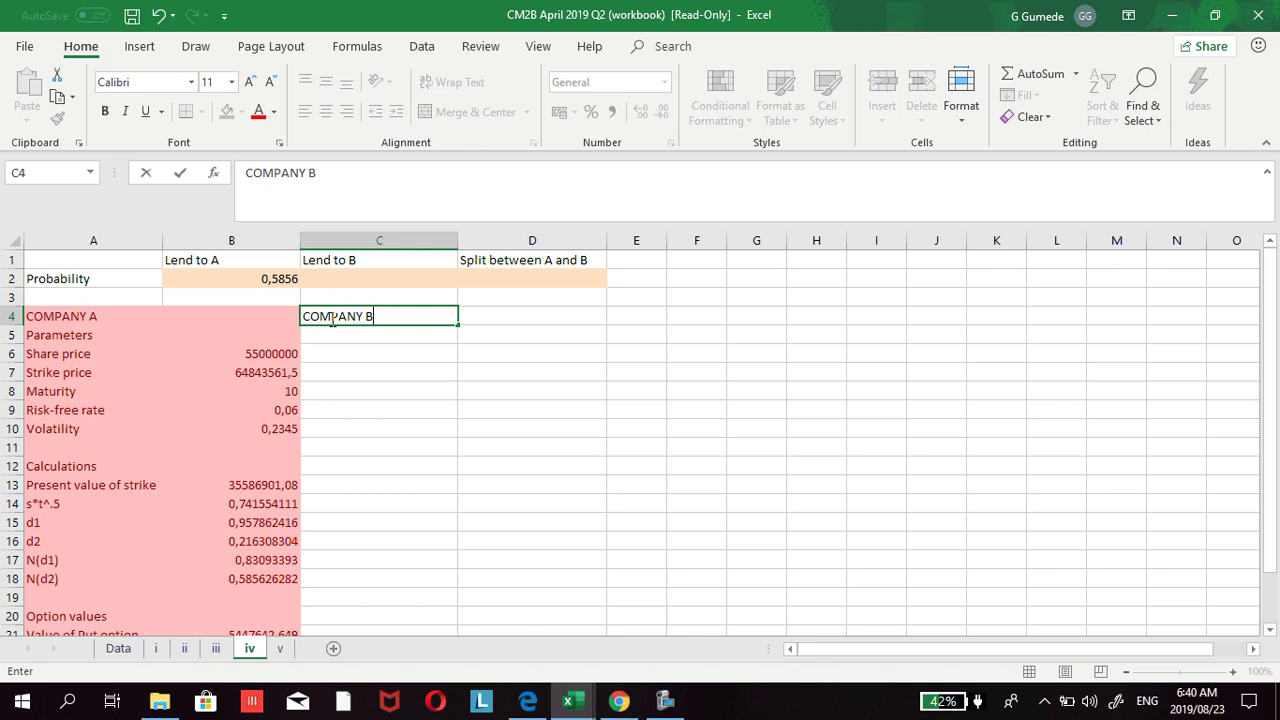
key(Return)
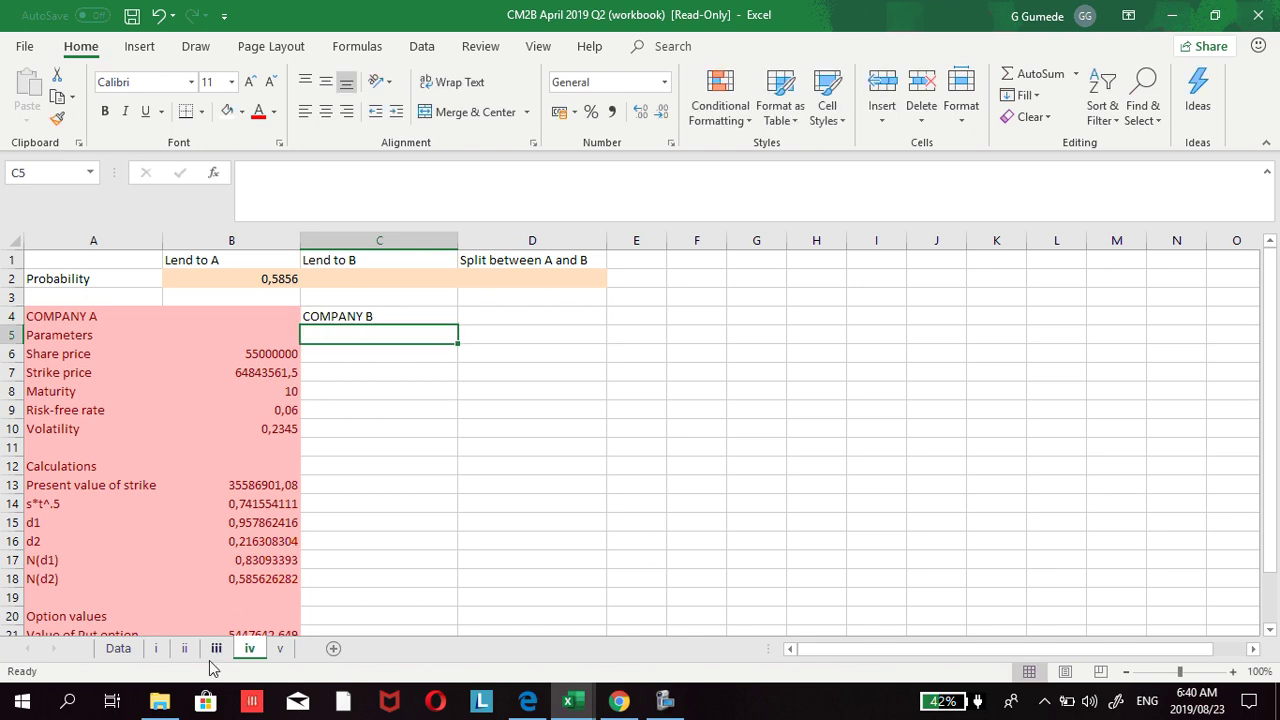
Step: Set the calculator's Share price in F7 of the Data sheet to =25000000+5000000 for Company B with a £5m loan
click(112, 650)
click(480, 389)
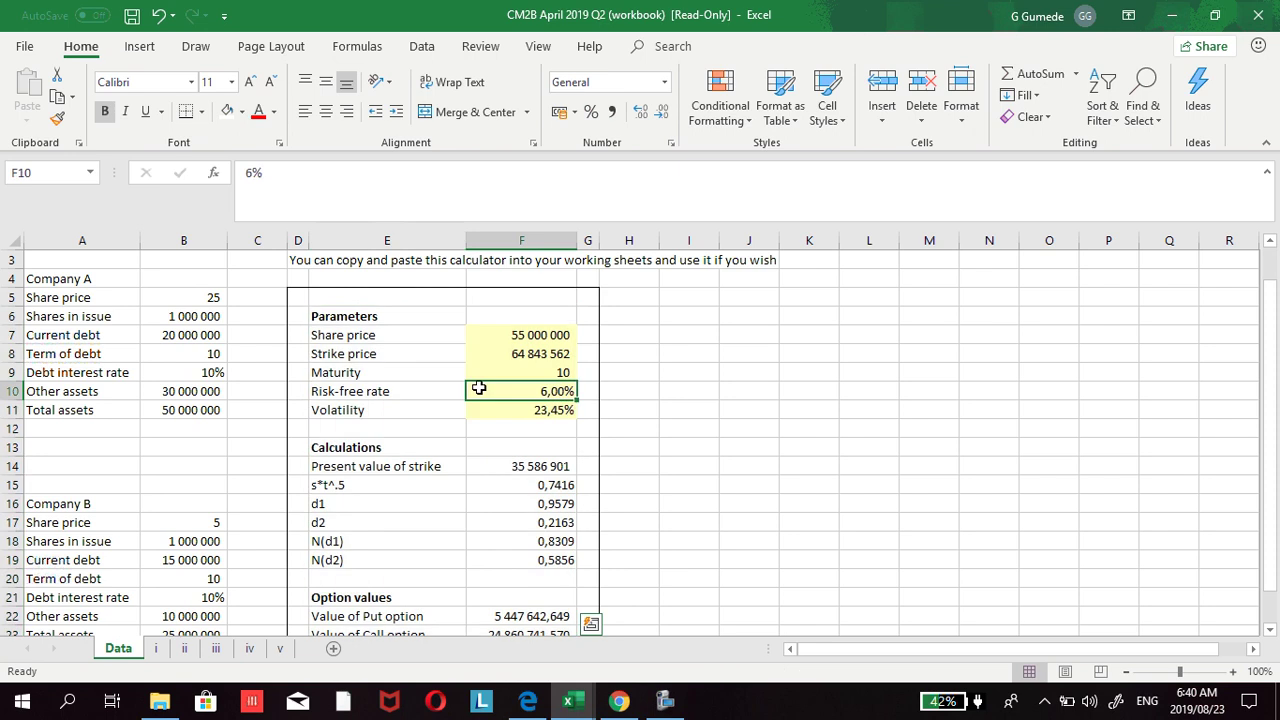
double_click(524, 337)
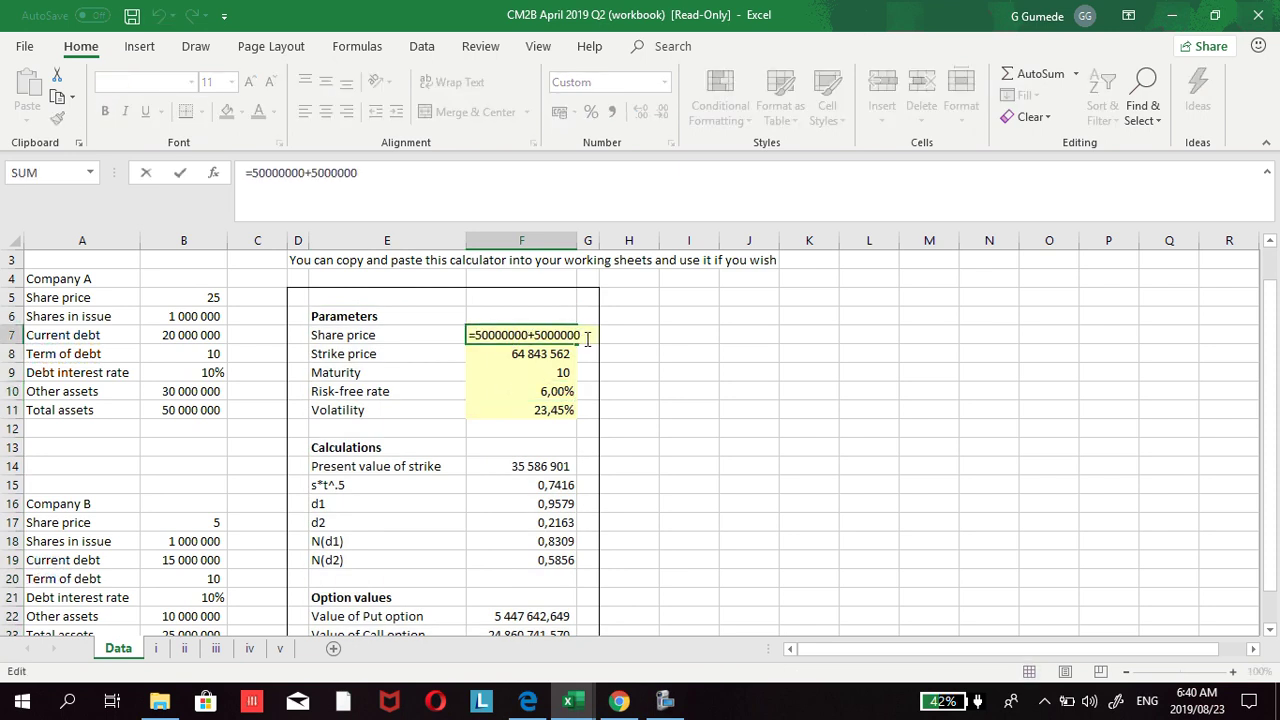
key(BackSpace)
key(BackSpace)
key(BackSpace)
key(BackSpace)
key(BackSpace)
key(BackSpace)
key(BackSpace)
key(BackSpace)
key(BackSpace)
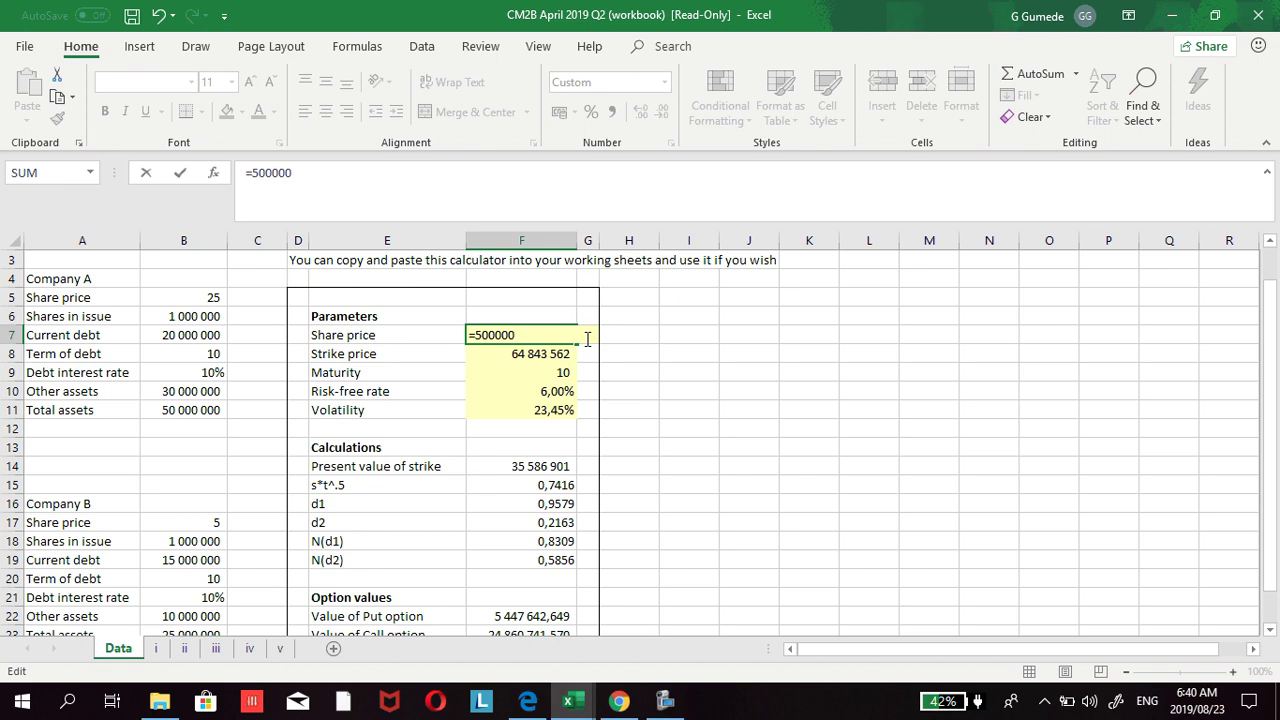
key(BackSpace)
key(BackSpace)
key(BackSpace)
key(BackSpace)
key(BackSpace)
key(BackSpace)
text(25000000+5000000)
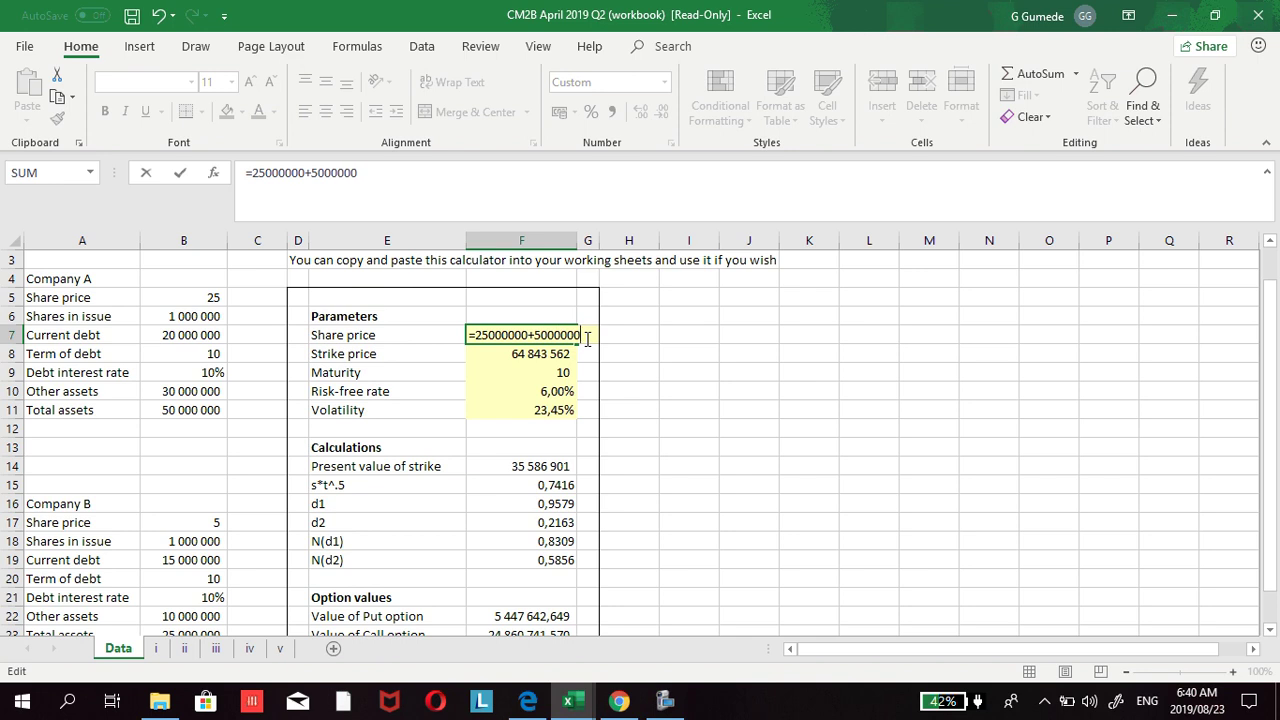
key(Return)
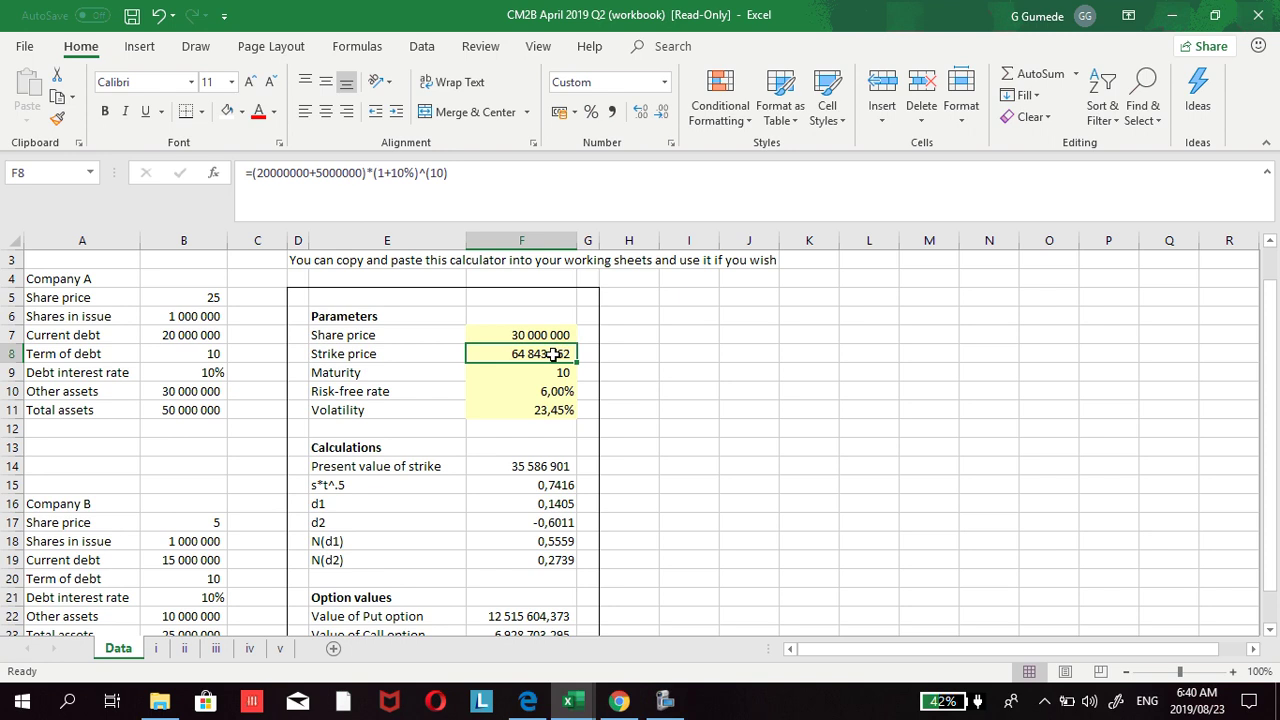
Step: Set the calculator's Strike price in F8 of the Data sheet to =(15000000+5000000)*(1+10%)^(10) for Company B
scroll(533, 387, down, 1)
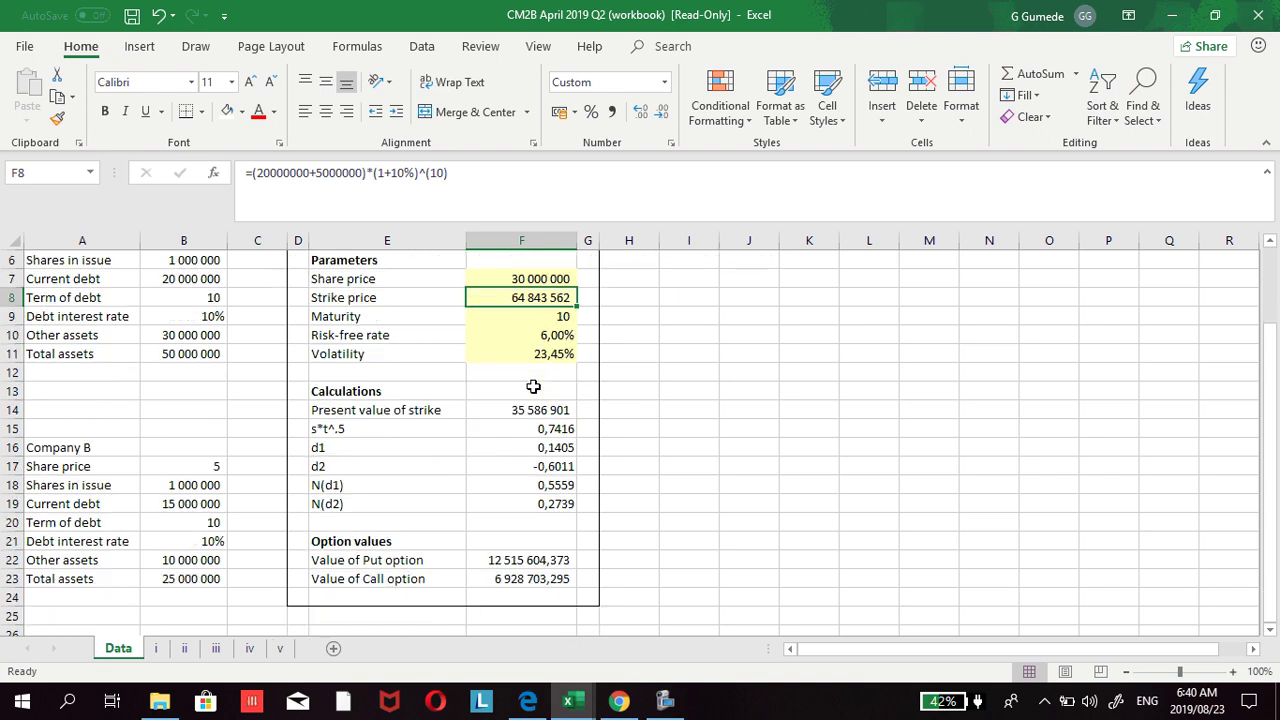
scroll(533, 387, up, 1)
double_click(546, 353)
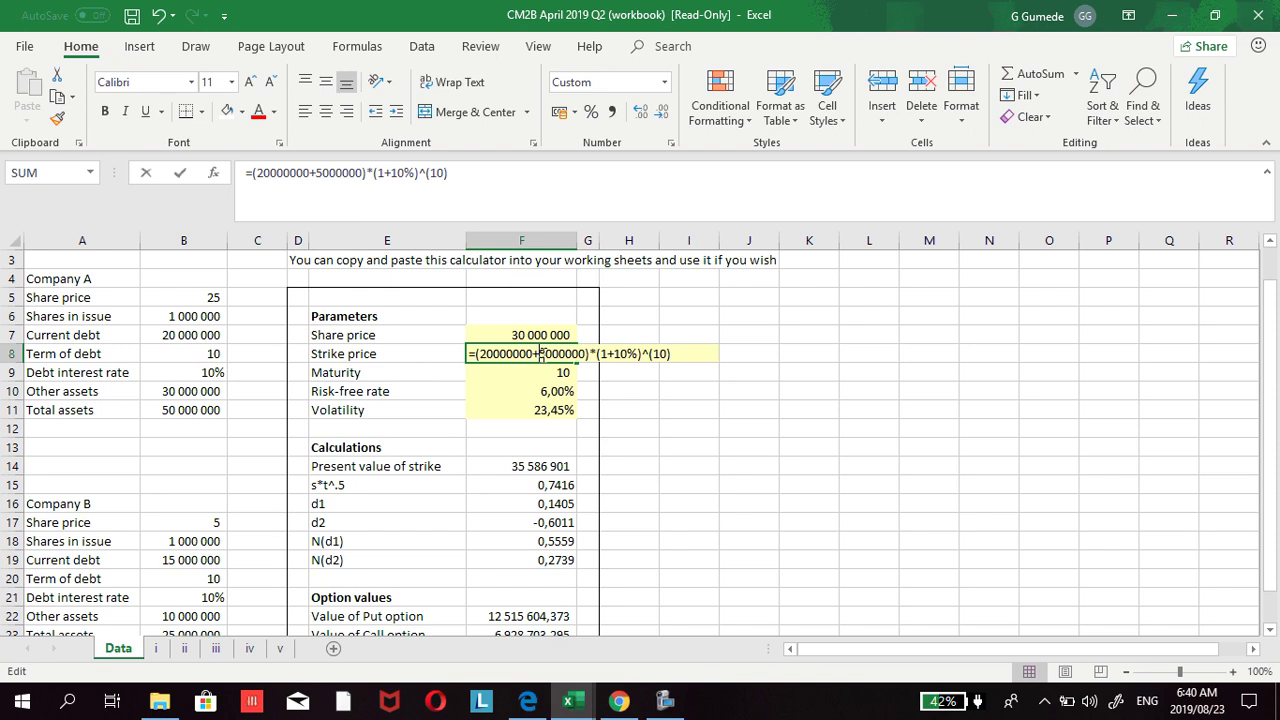
click(587, 355)
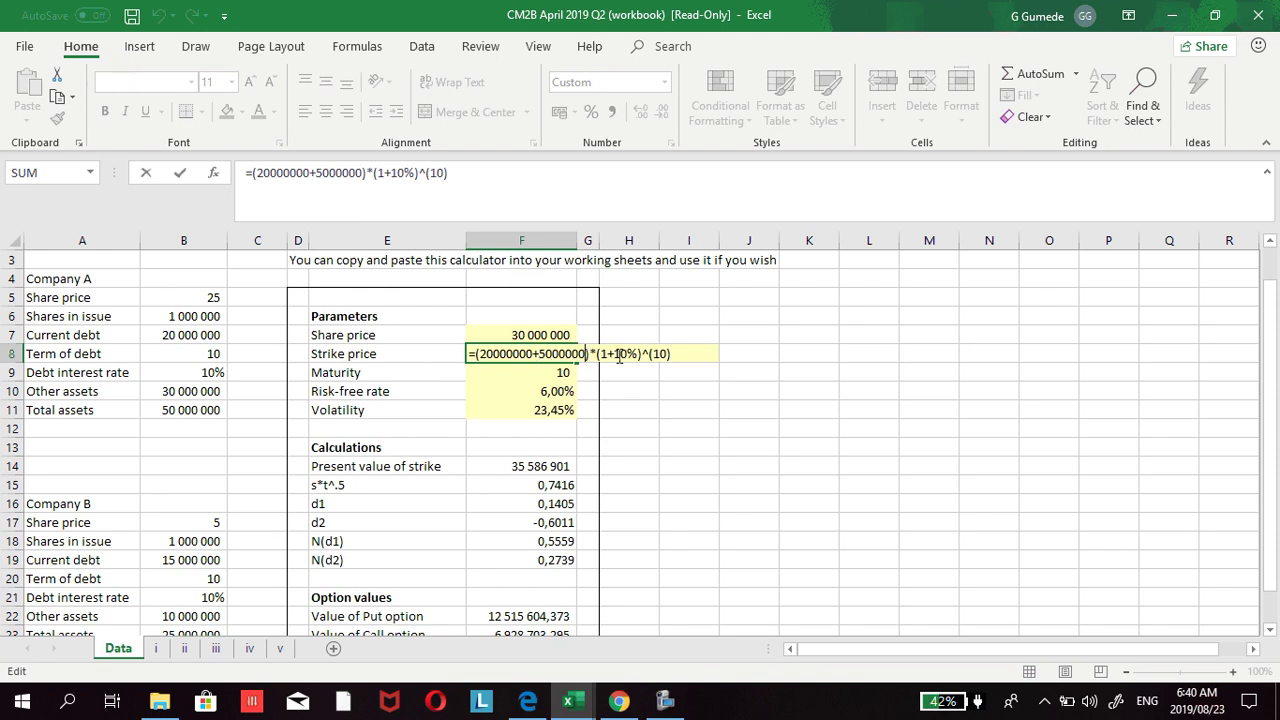
key(BackSpace)
key(BackSpace)
key(BackSpace)
key(BackSpace)
key(BackSpace)
key(BackSpace)
key(BackSpace)
key(BackSpace)
key(BackSpace)
key(BackSpace)
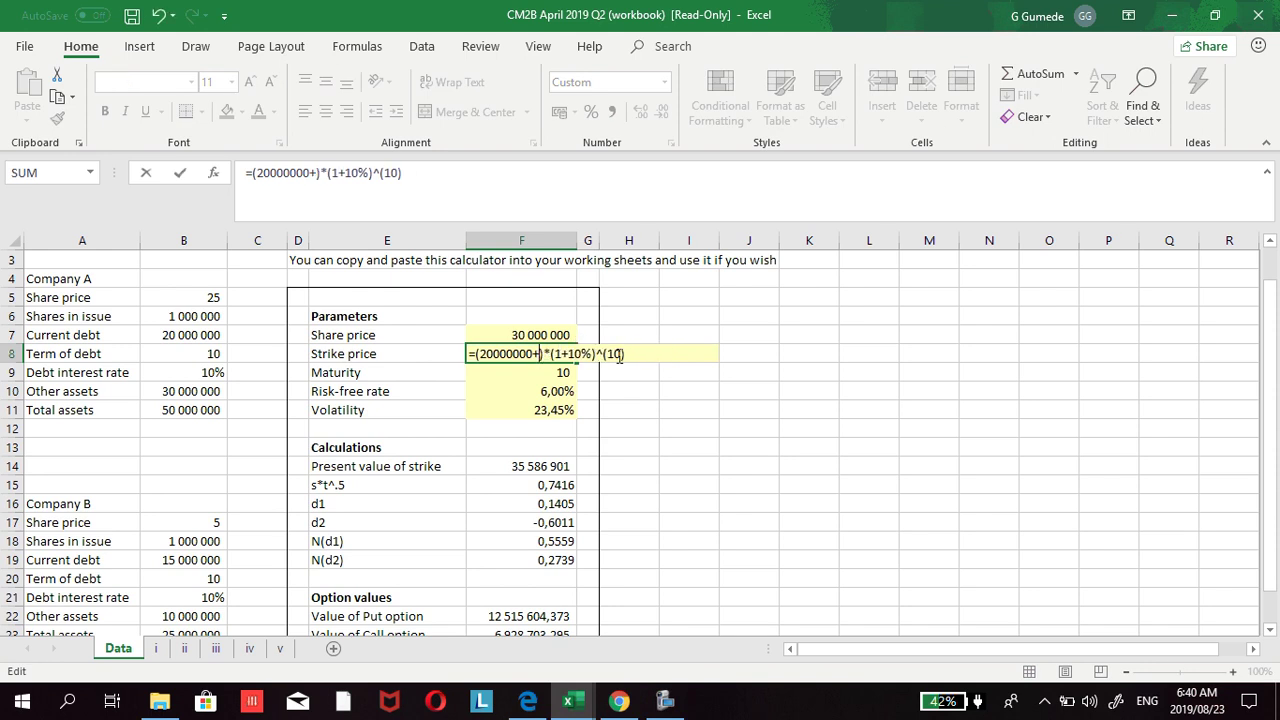
key(BackSpace)
key(BackSpace)
key(BackSpace)
key(BackSpace)
key(BackSpace)
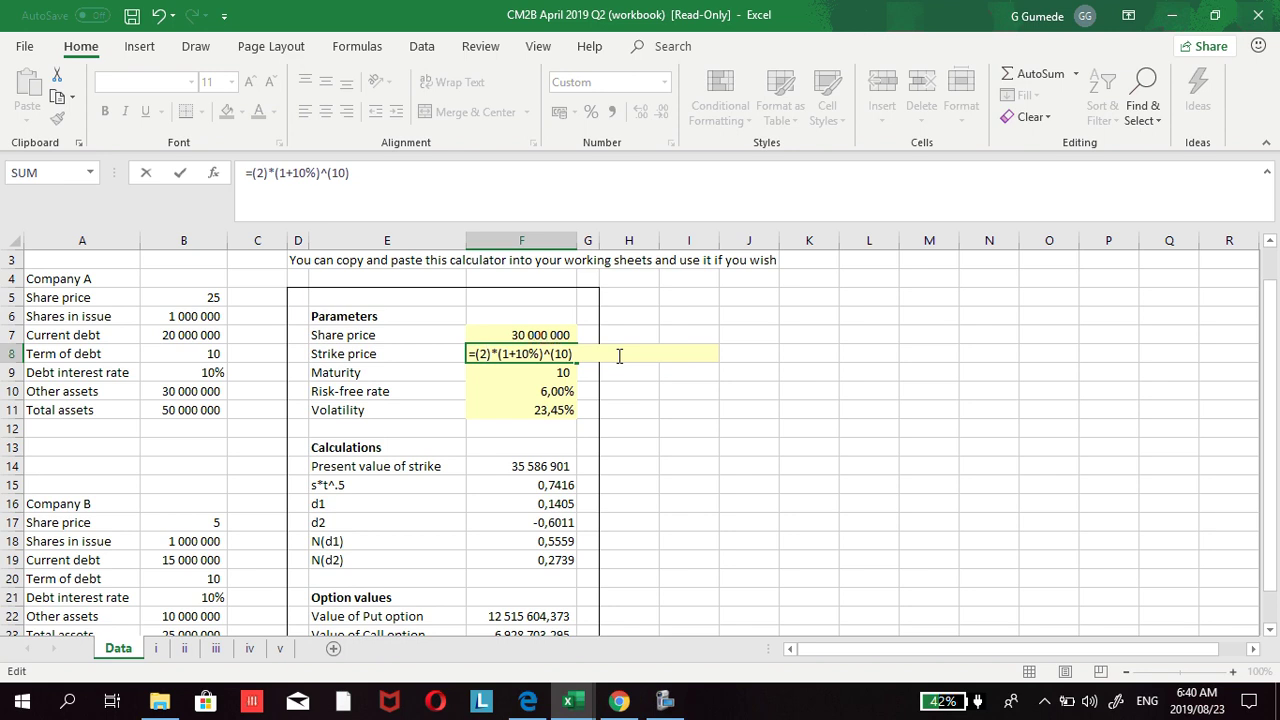
key(BackSpace)
text(15)
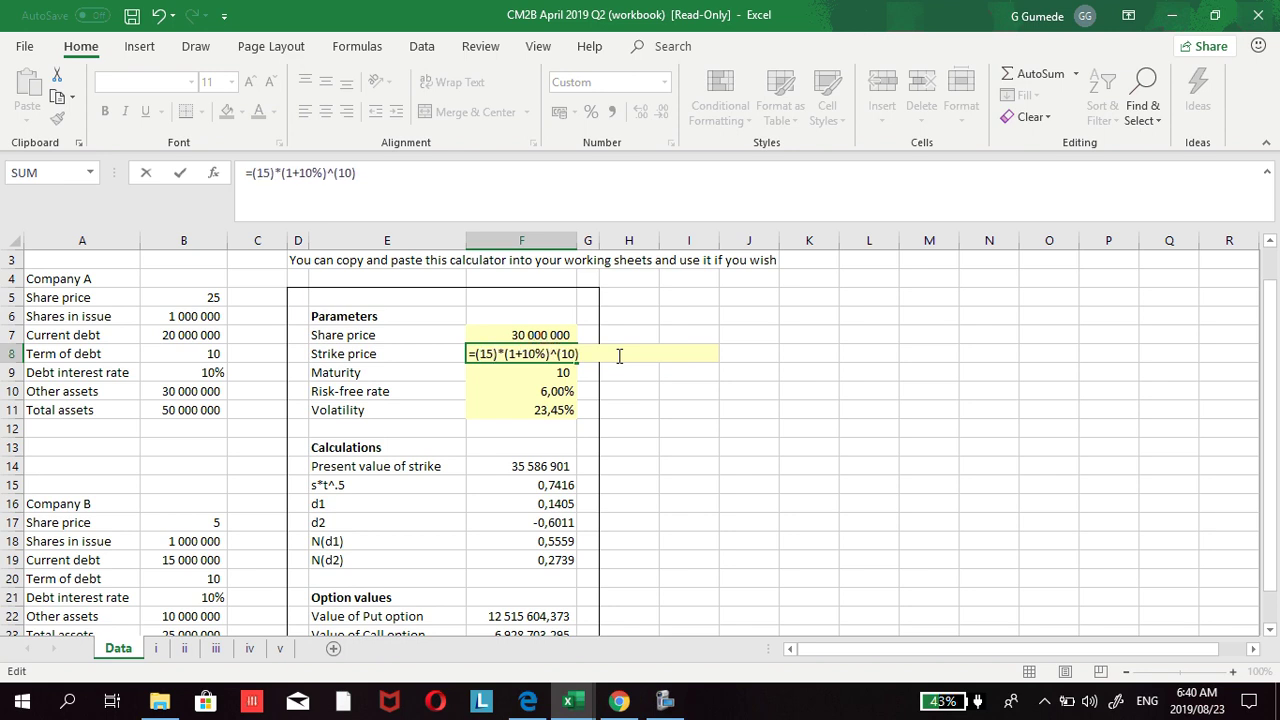
text(000000)
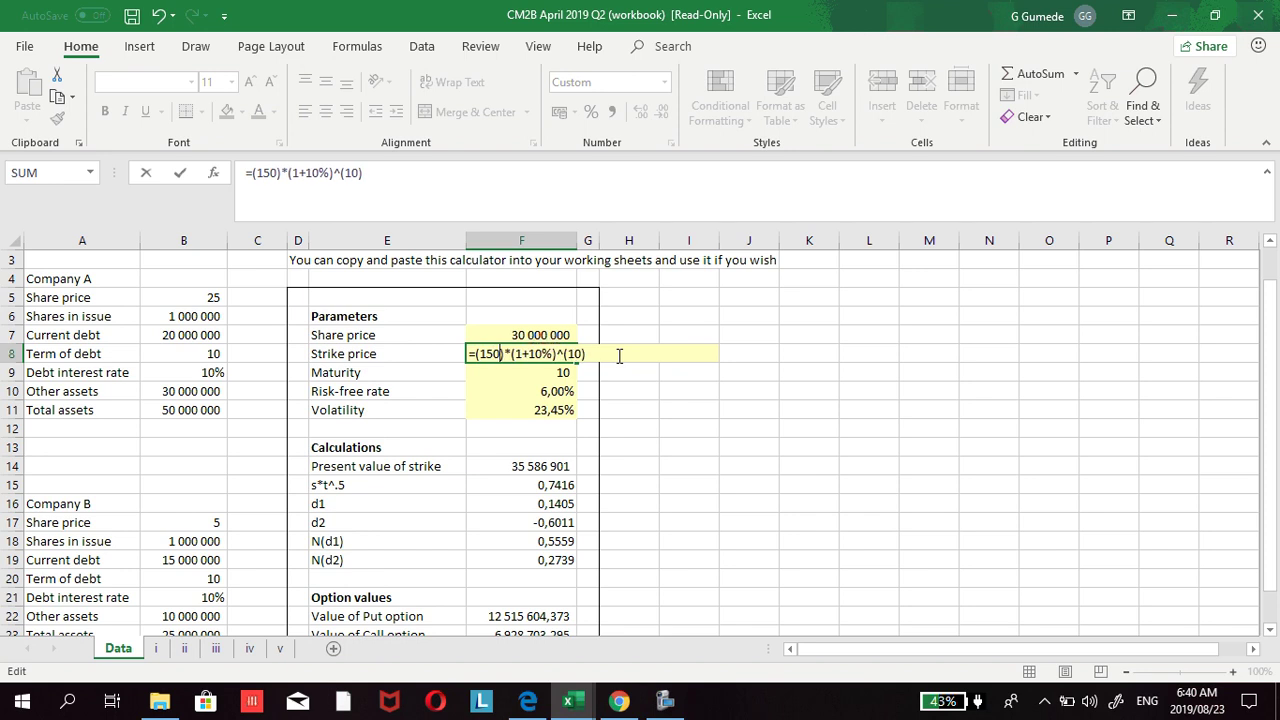
text(+)
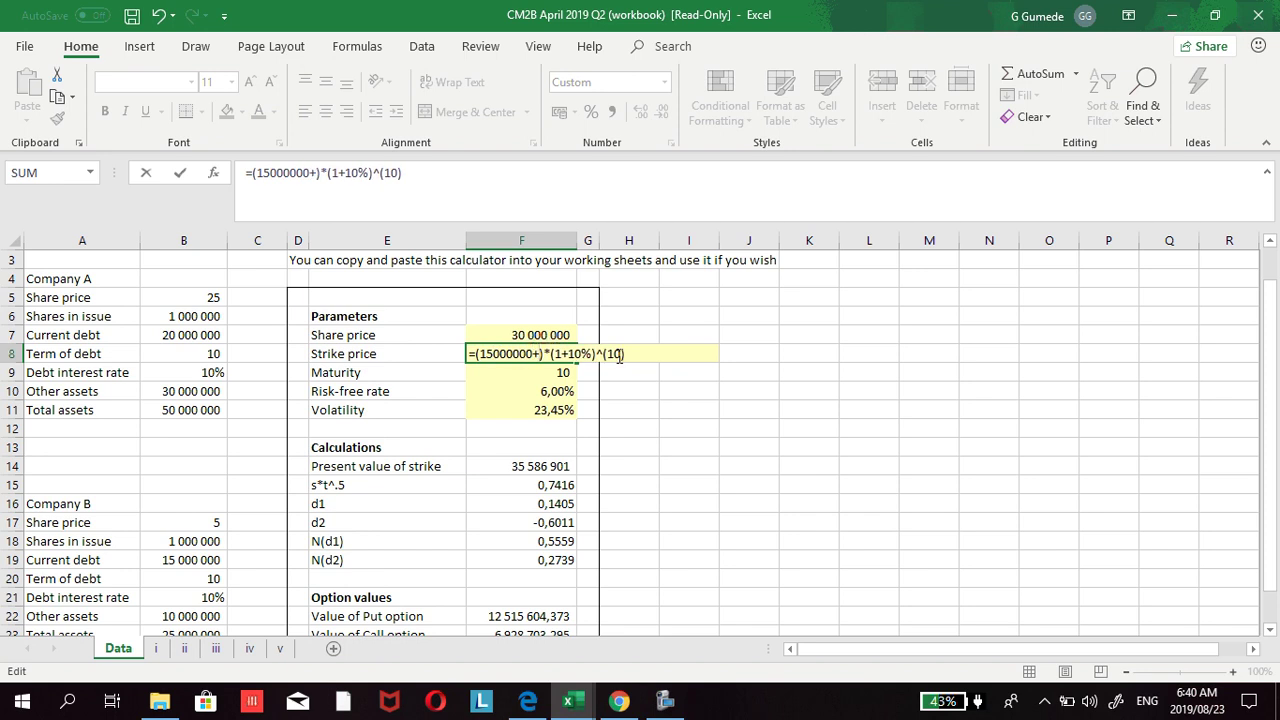
text(5000000)
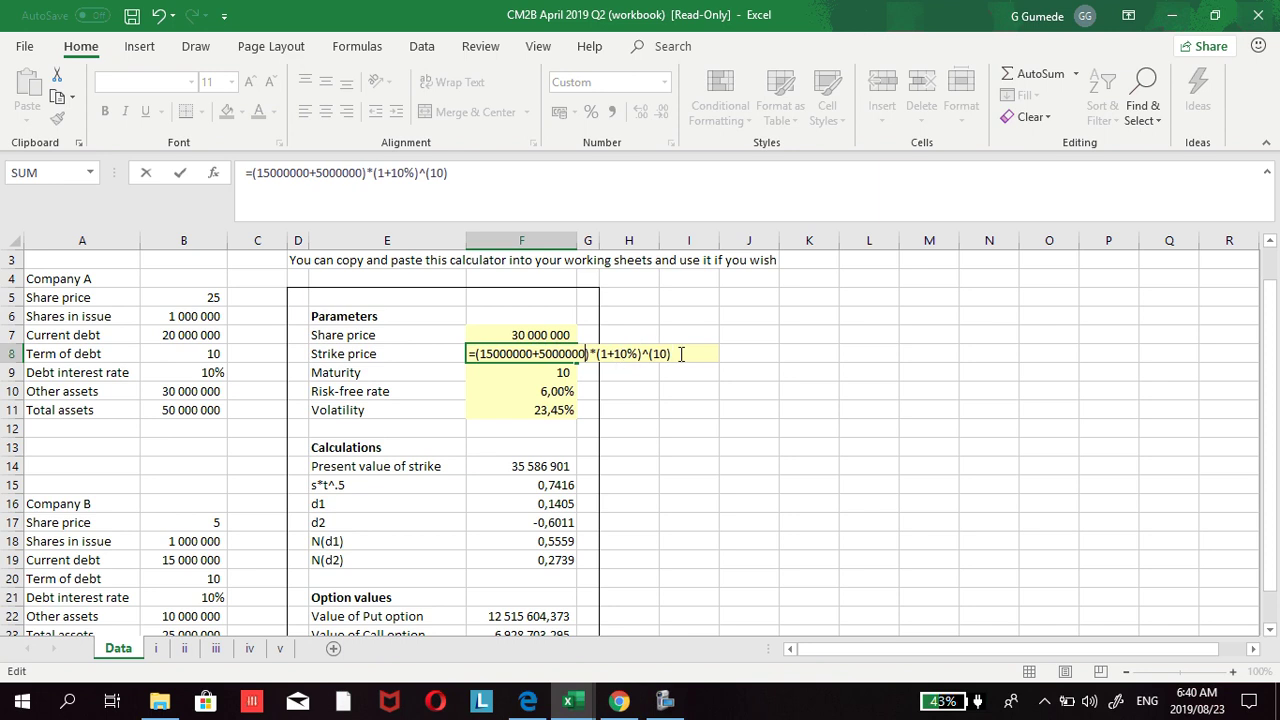
key(Return)
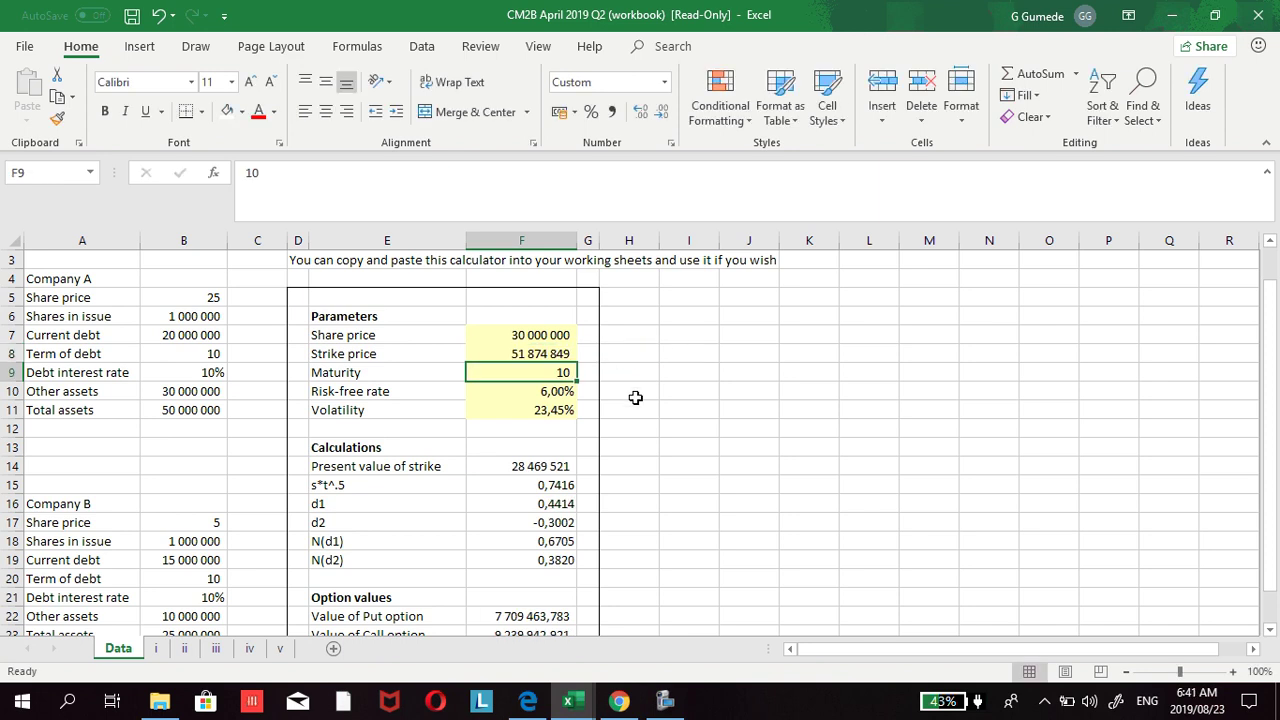
Step: Look up Company B's implied volatility on sheet i and set the calculator's Volatility in F11 of the Data sheet to 9,65%
click(523, 410)
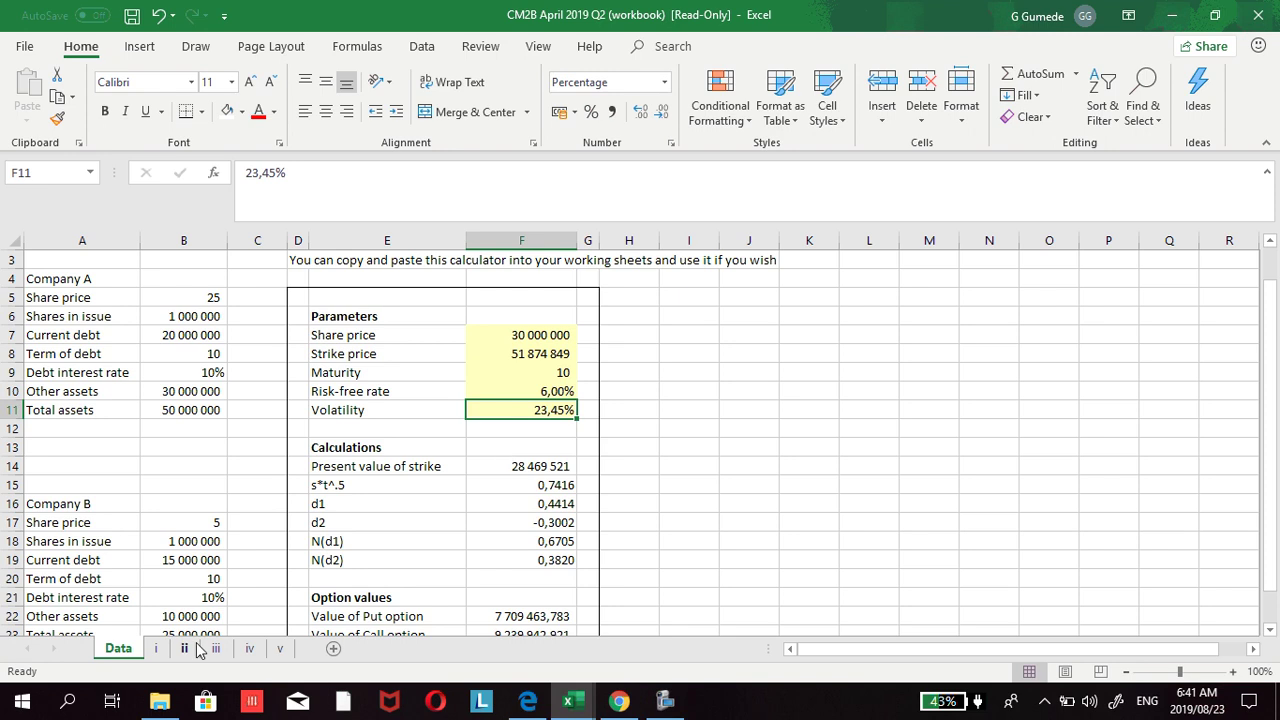
click(186, 649)
click(160, 649)
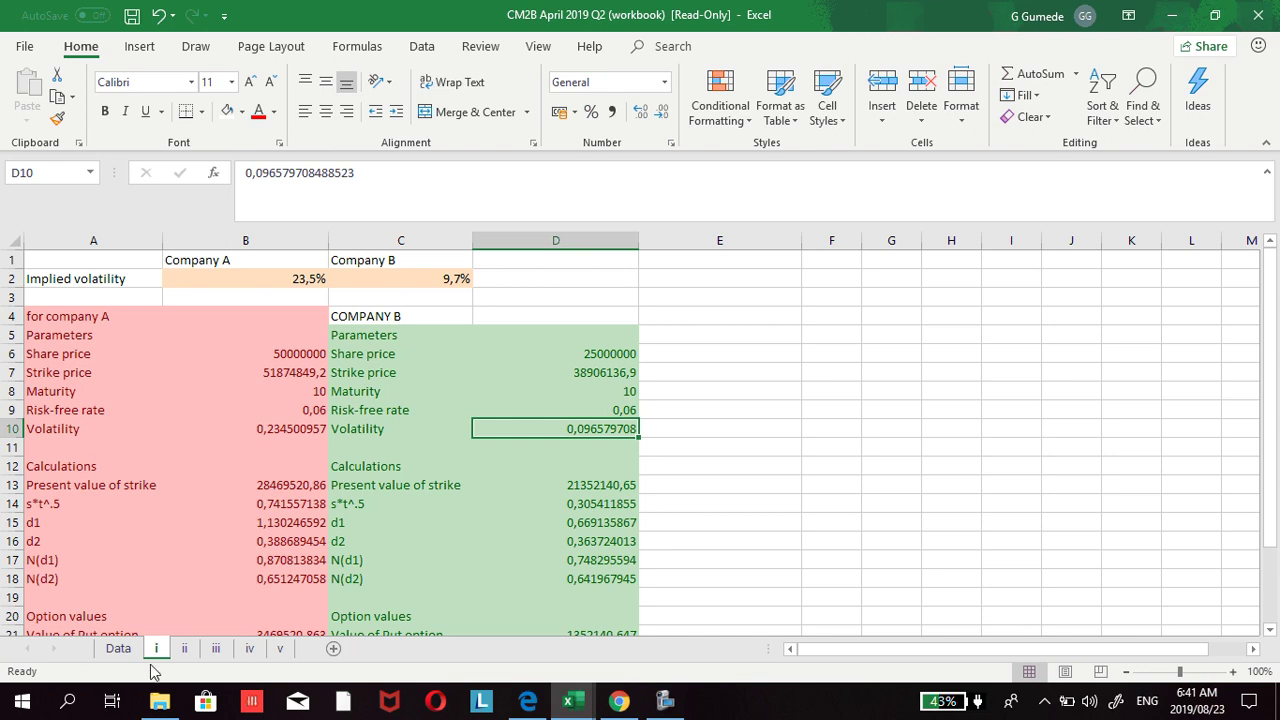
click(118, 649)
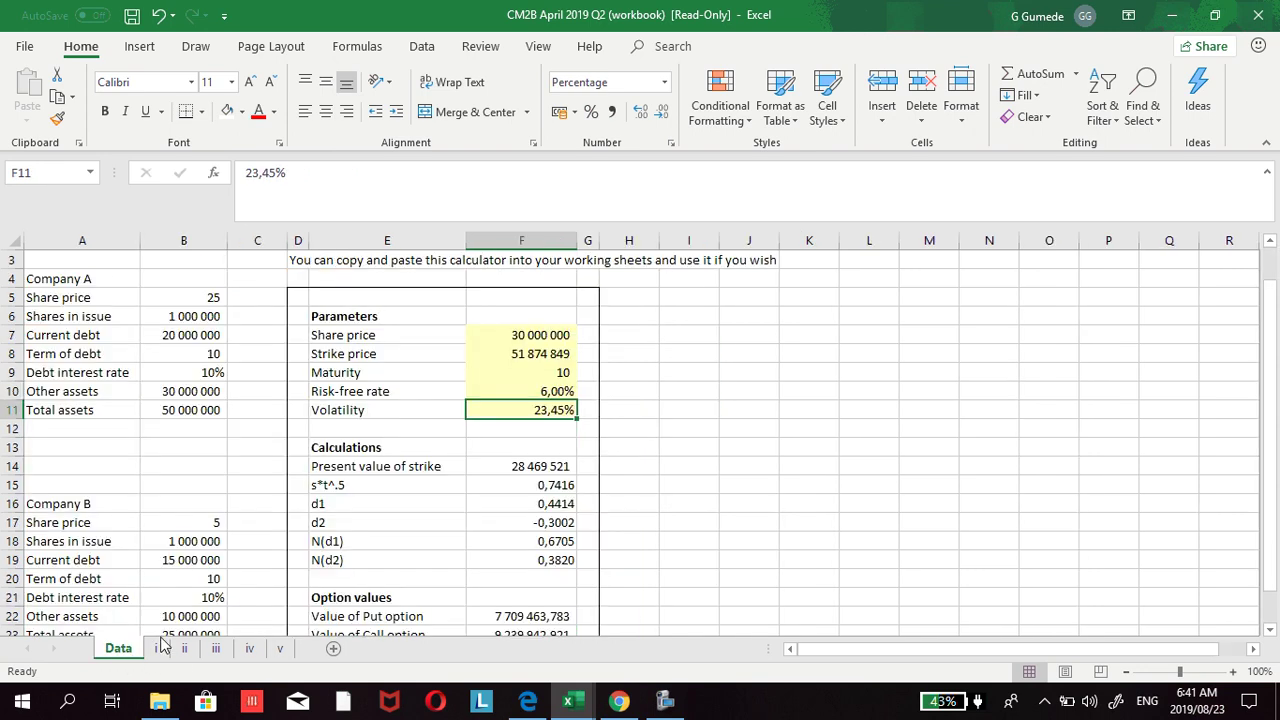
double_click(561, 412)
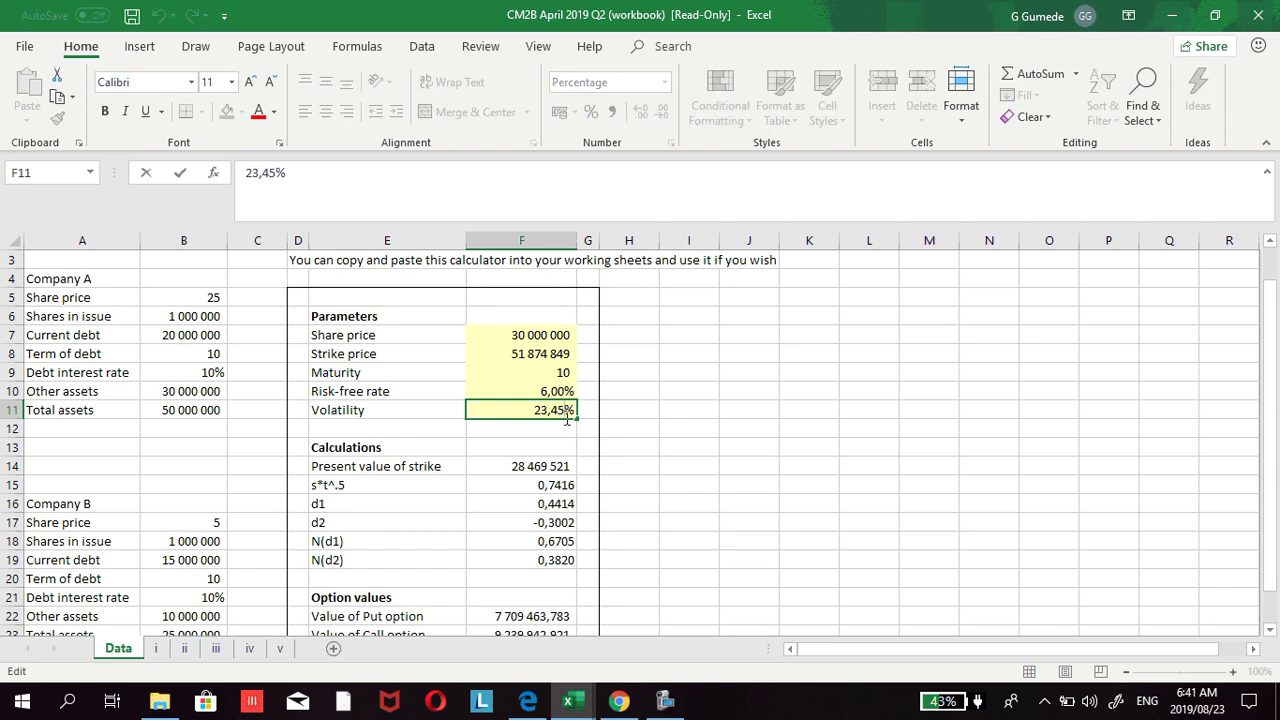
key(BackSpace)
key(BackSpace)
key(BackSpace)
key(BackSpace)
key(BackSpace)
text(9,)
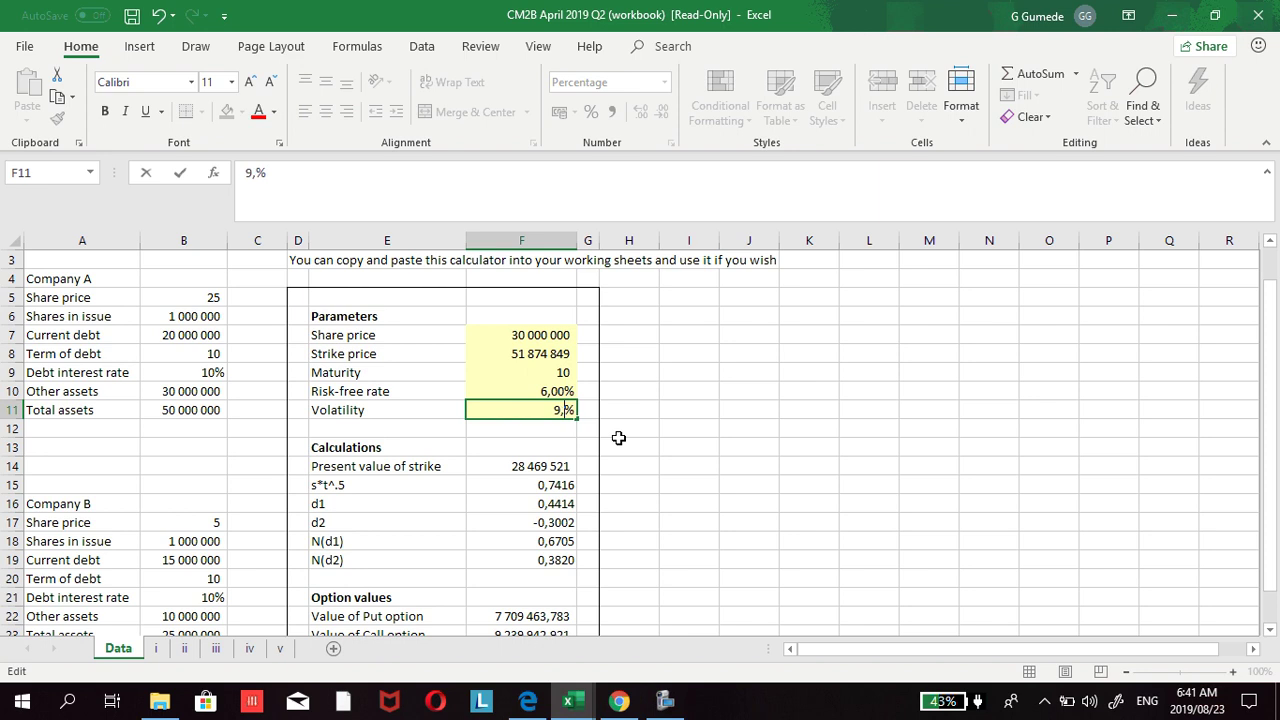
text(65)
key(Return)
scroll(608, 463, down, 1)
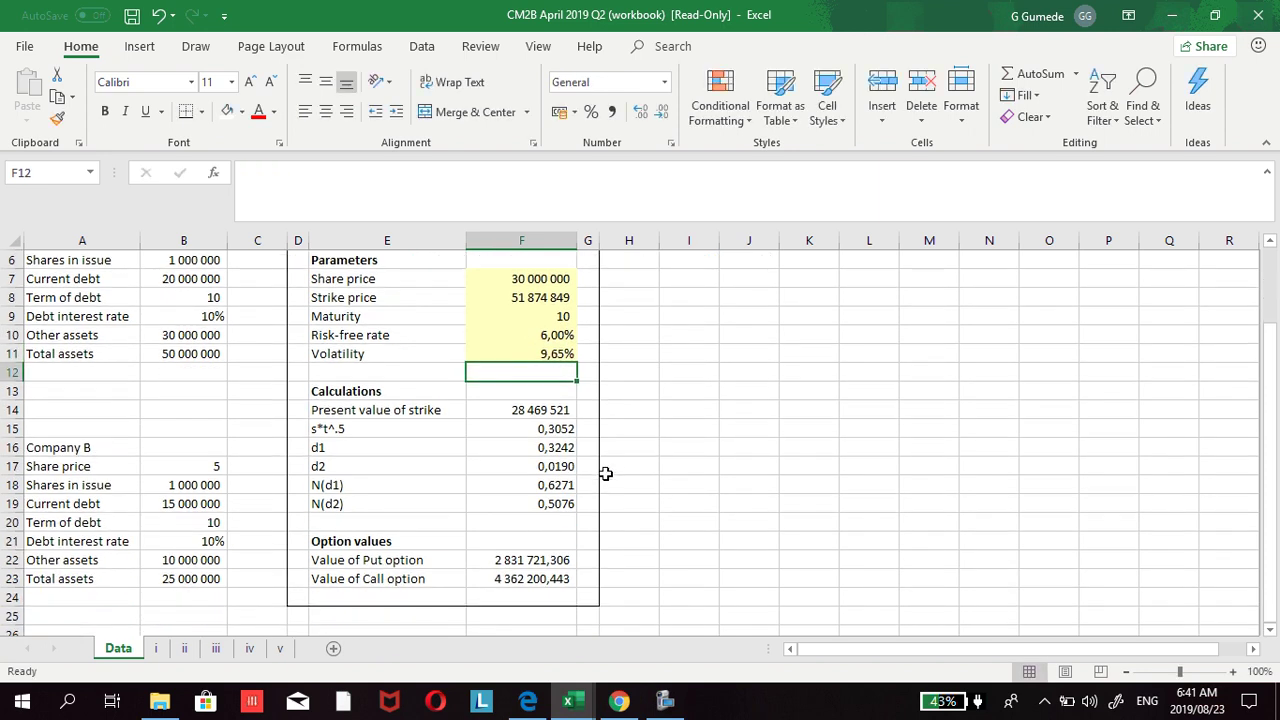
click(557, 507)
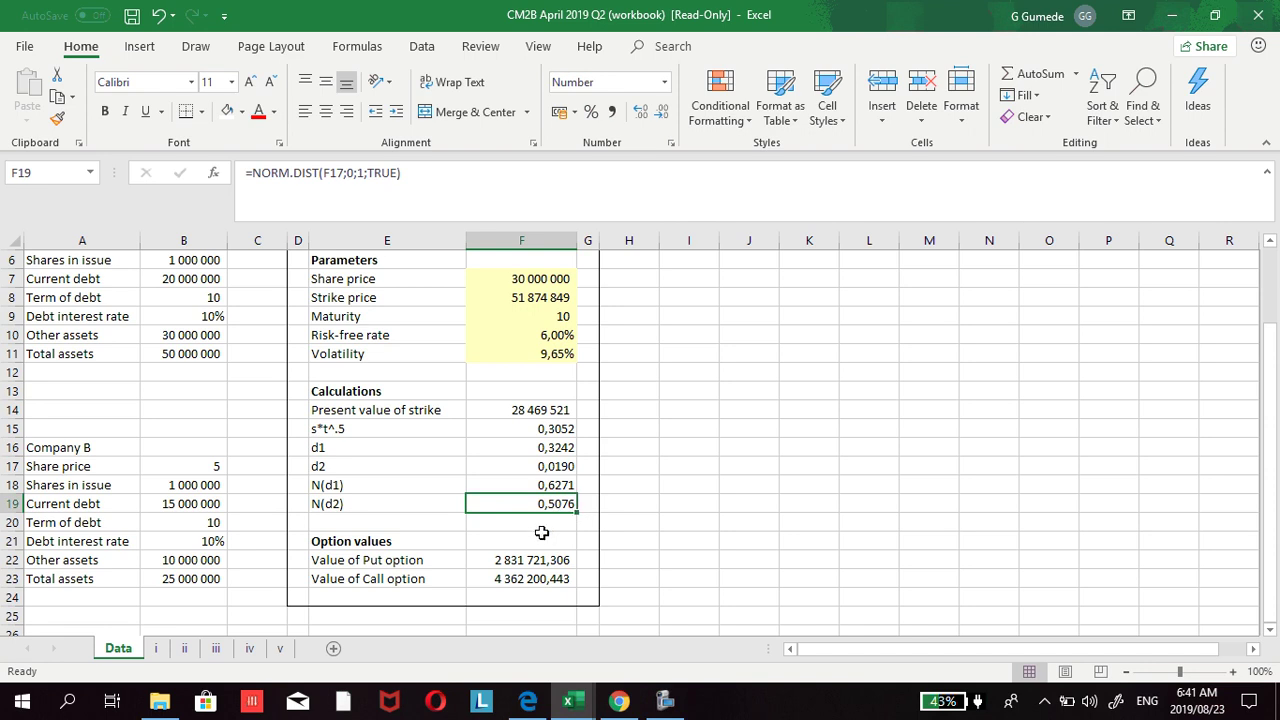
Step: Copy the calculator block E6:F23 from the Data sheet and paste it as formulas at C5 of sheet iv, under COMPANY B
scroll(449, 487, up, 1)
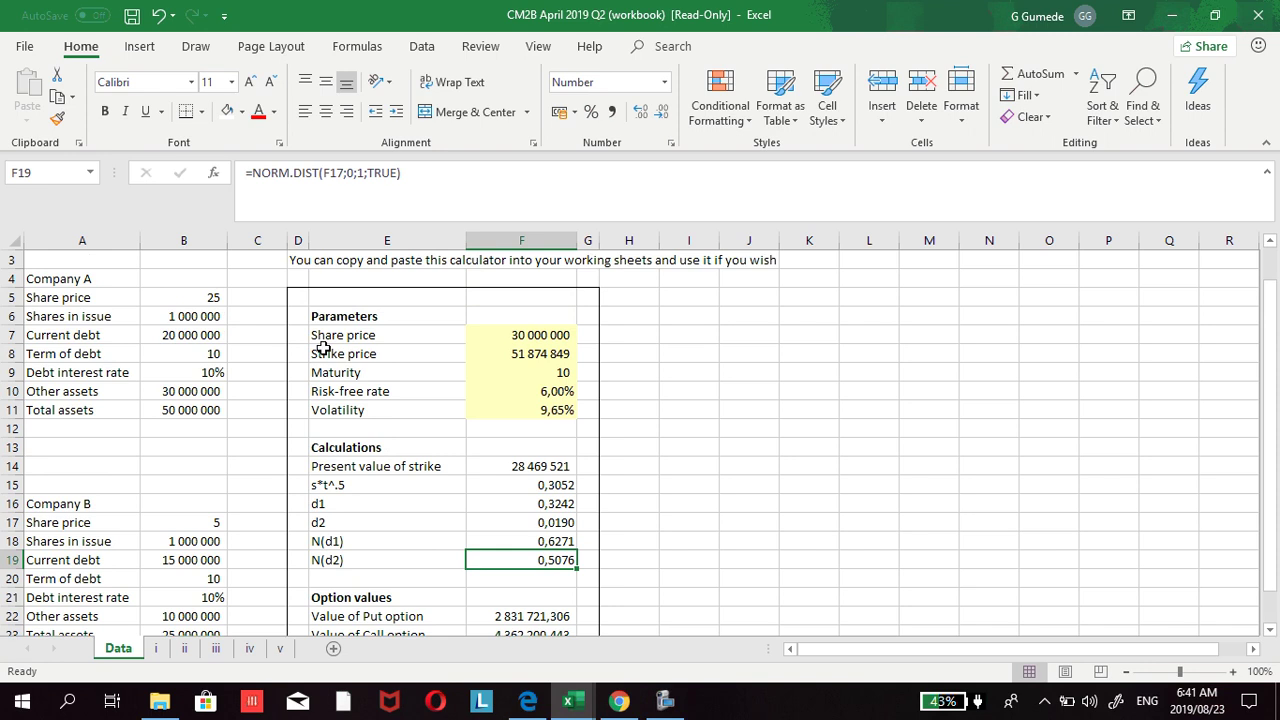
drag(318, 316, 495, 583)
scroll(474, 474, up, 1)
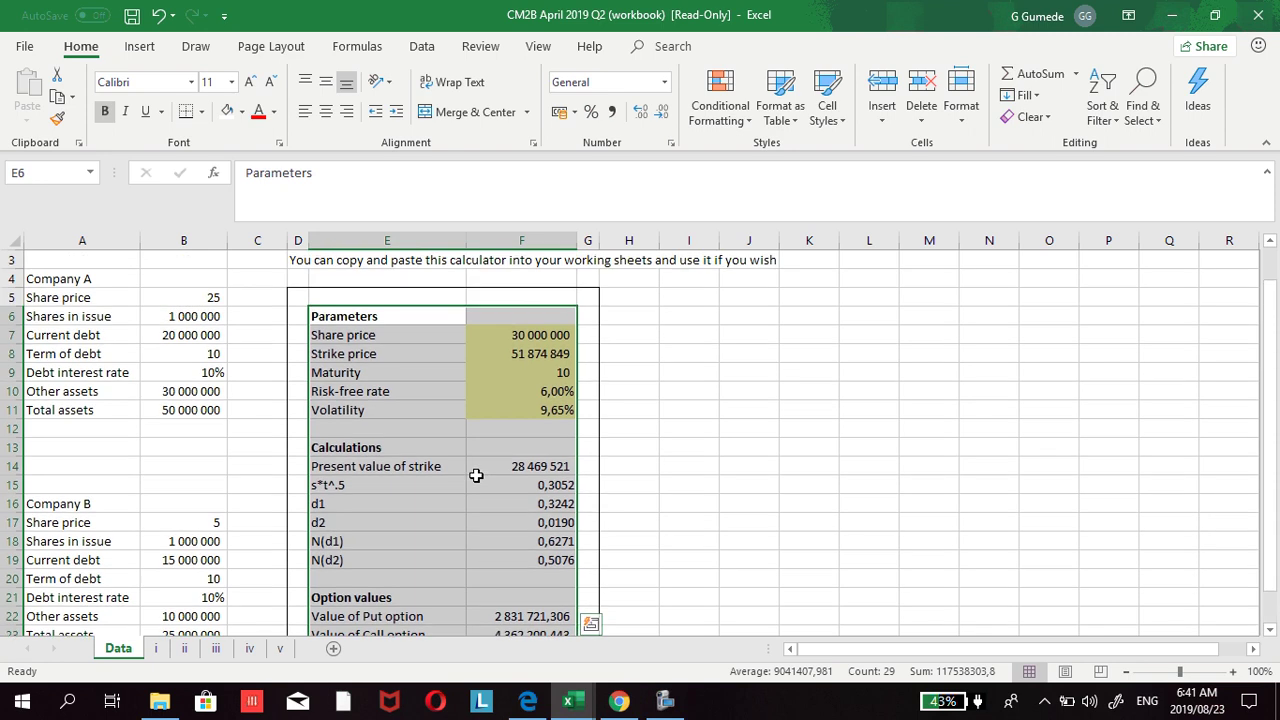
right_click(478, 482)
click(530, 111)
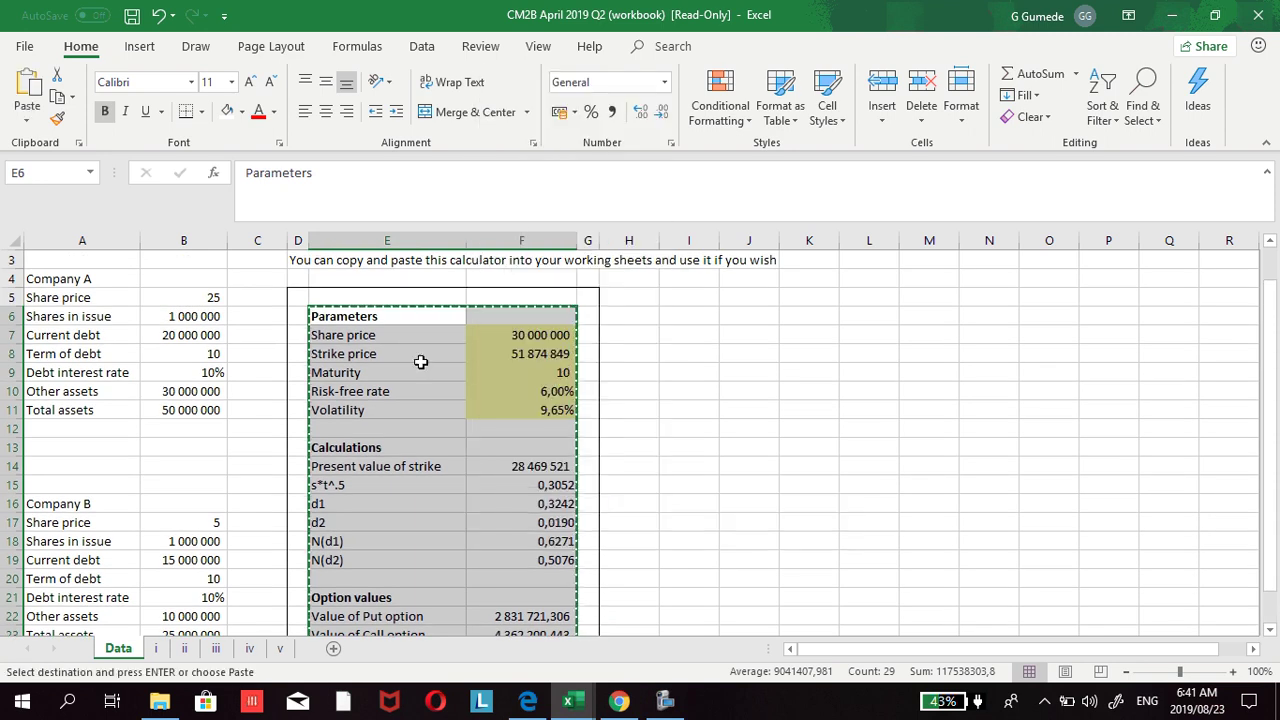
click(217, 649)
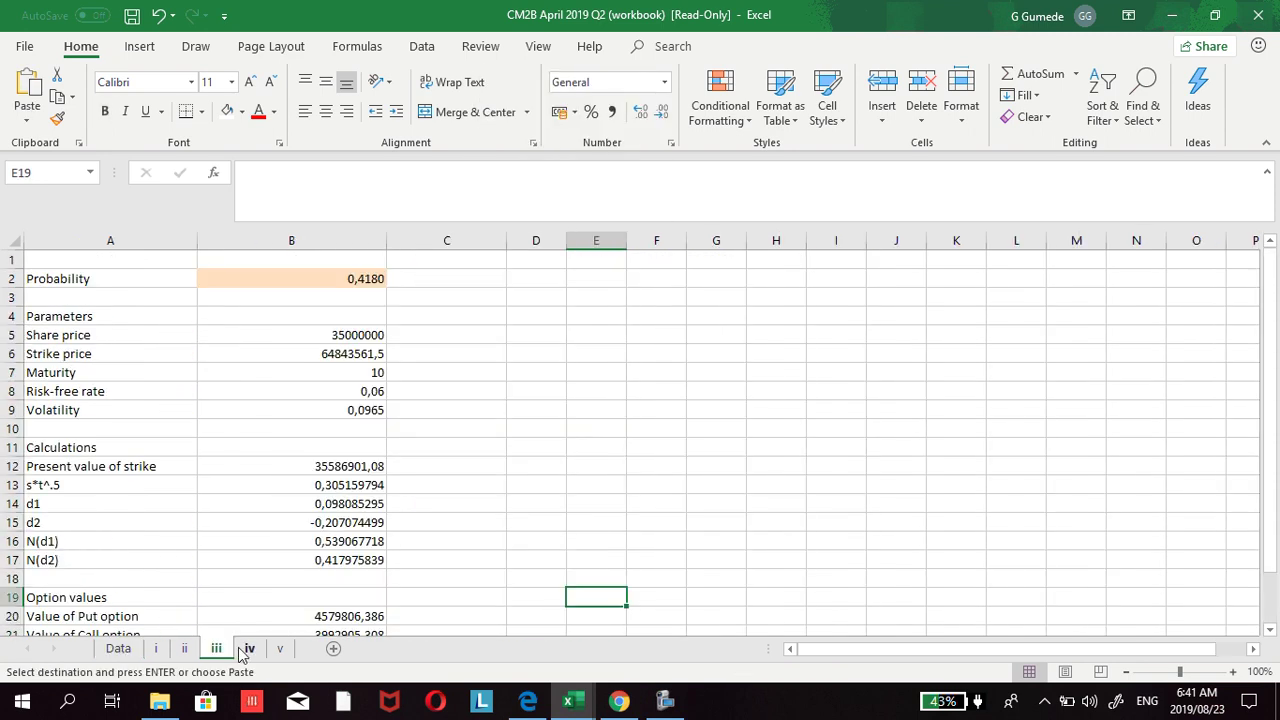
click(243, 650)
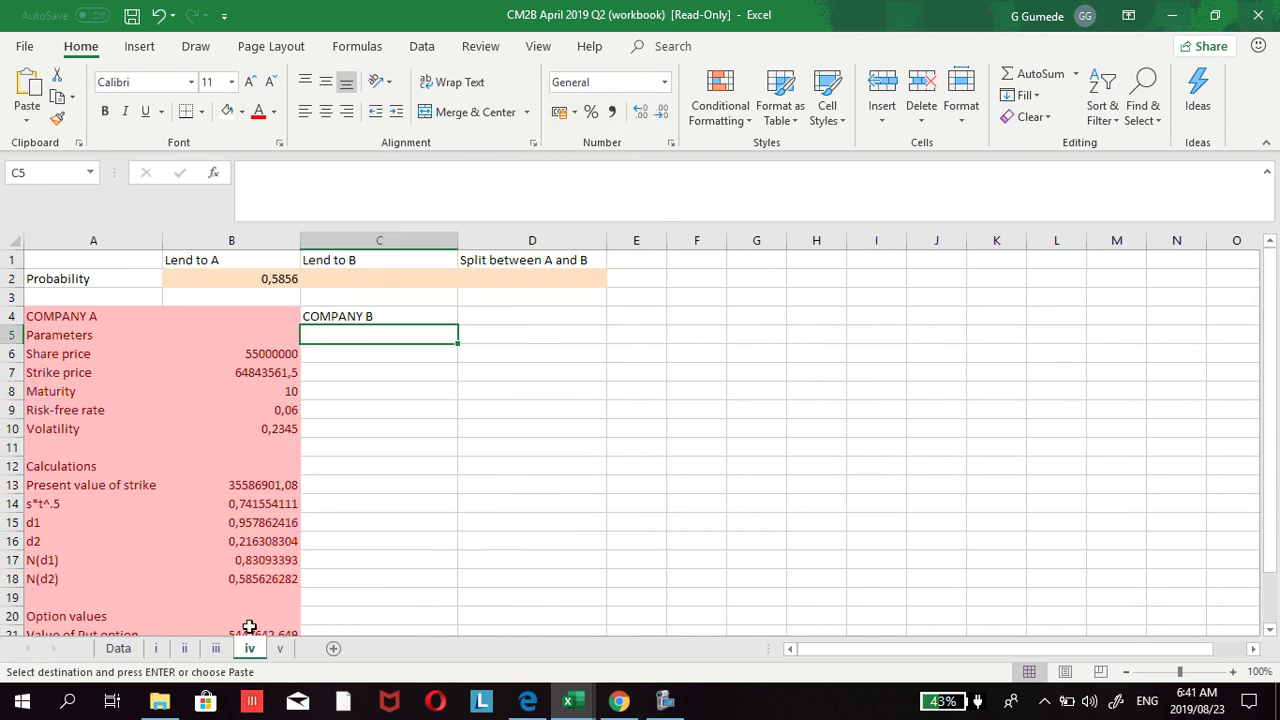
right_click(335, 337)
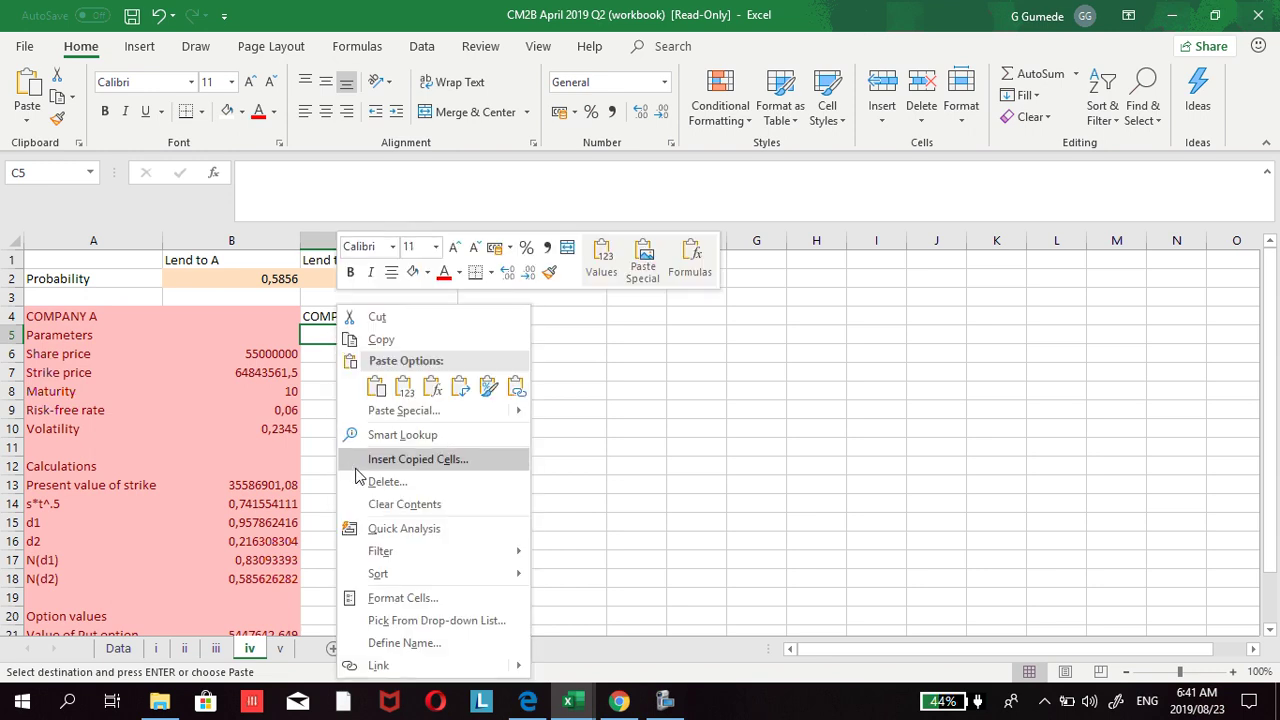
click(390, 411)
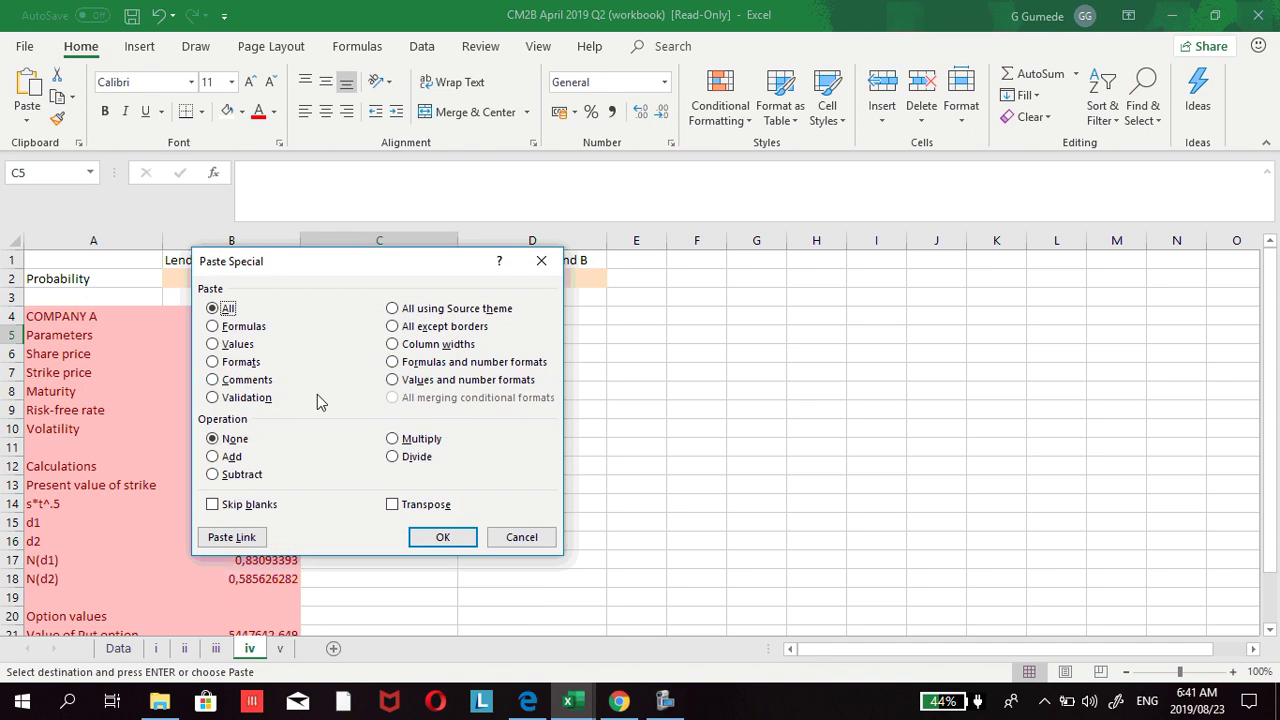
click(212, 327)
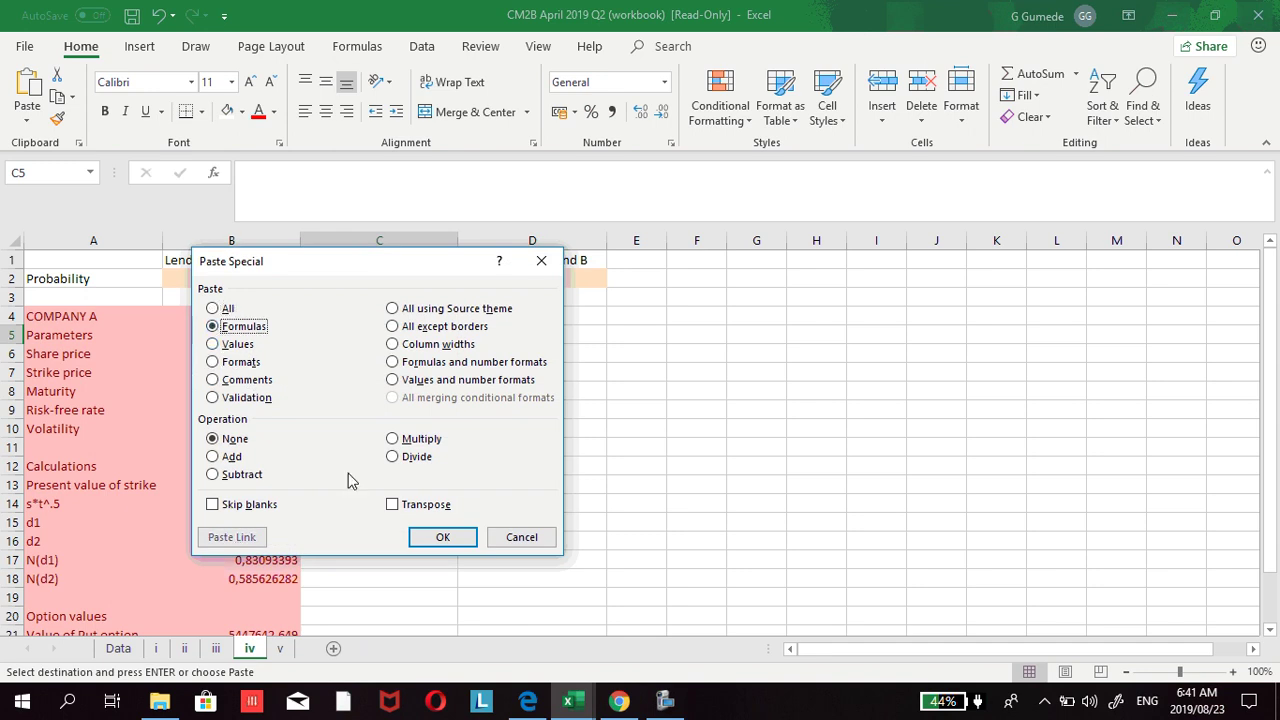
click(434, 536)
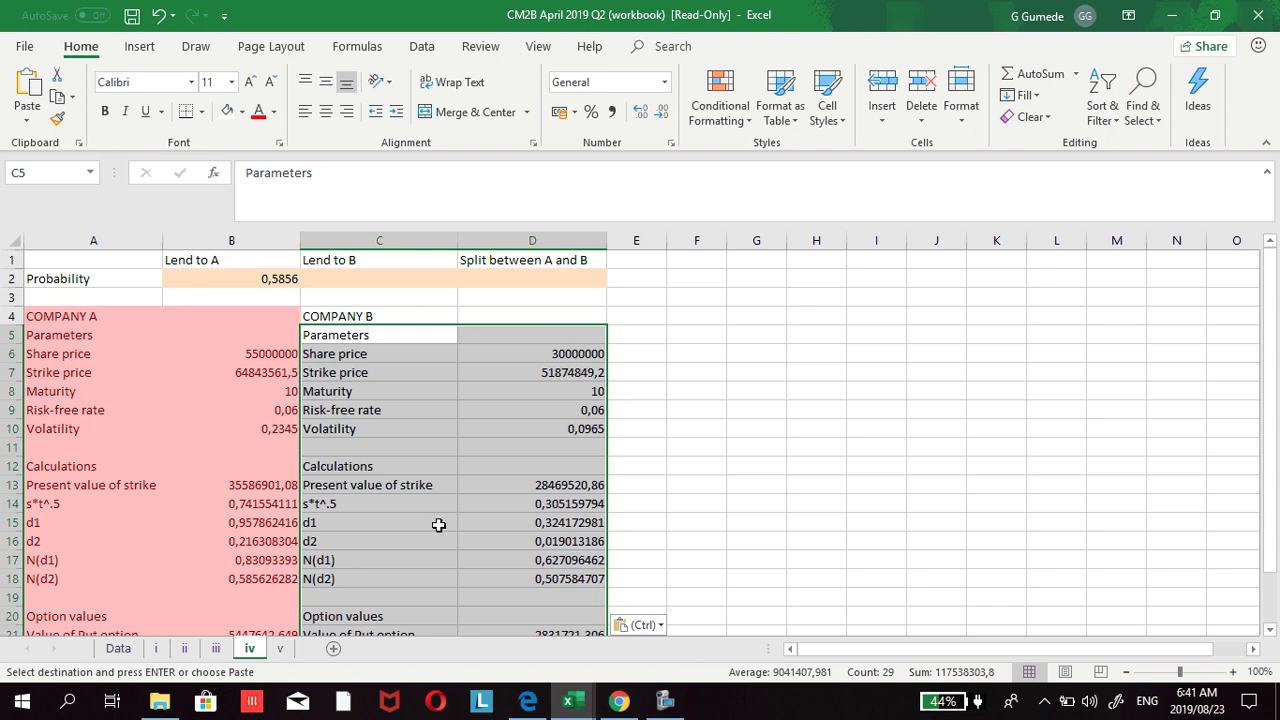
Step: Apply the green Good cell style to Company B's calculator block C4:D22 on sheet iv
drag(320, 322, 480, 586)
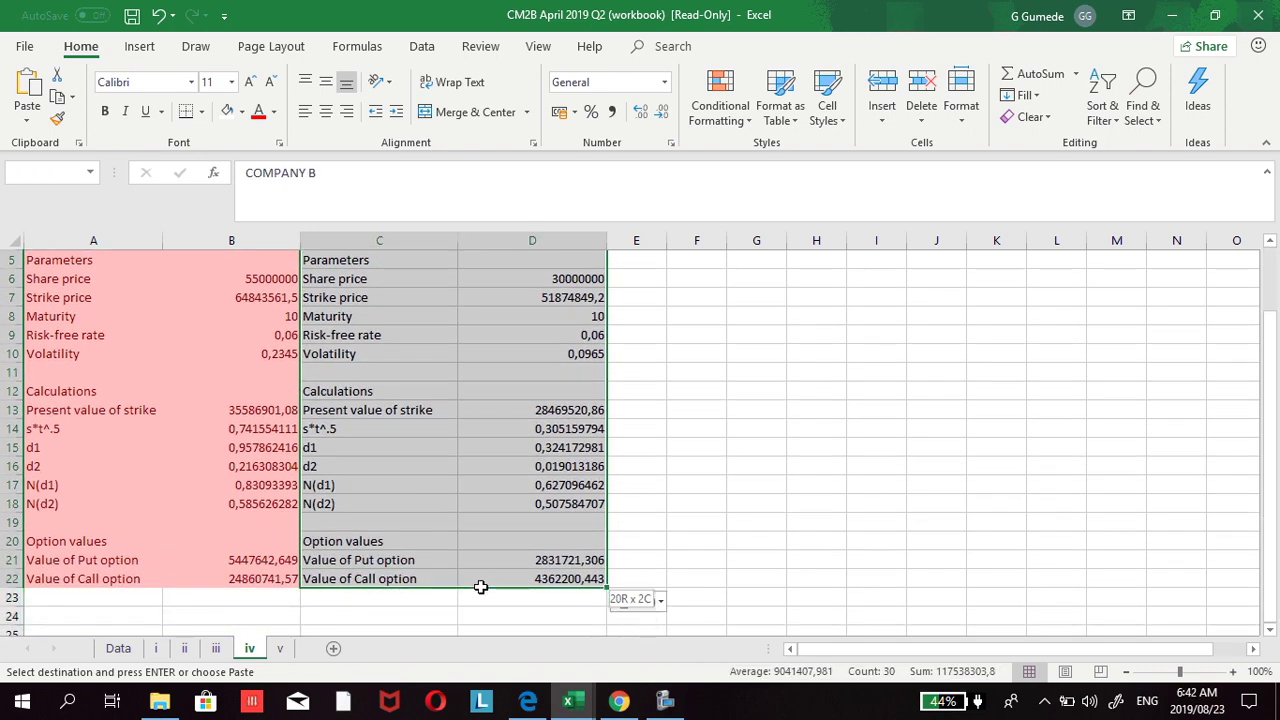
click(820, 120)
click(911, 163)
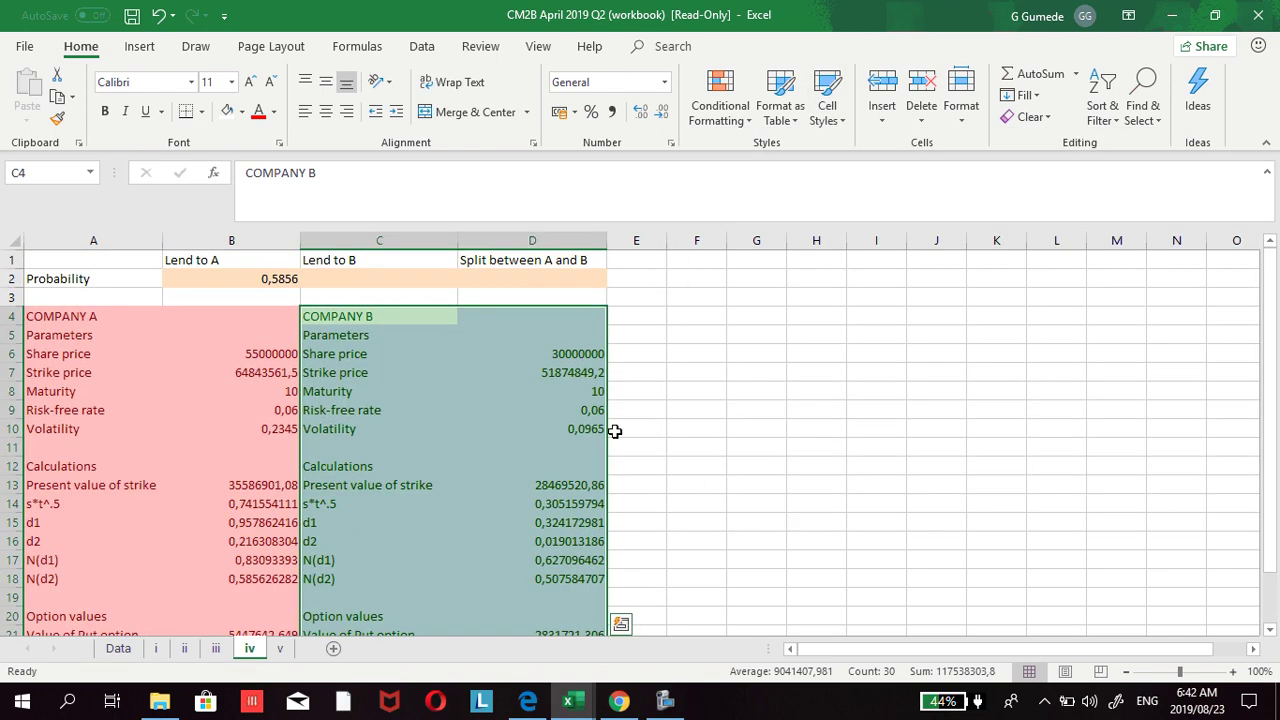
Step: Link the Lend to B probability in C2 of sheet iv to Company B's N(d2) with =D18
click(337, 281)
text(=)
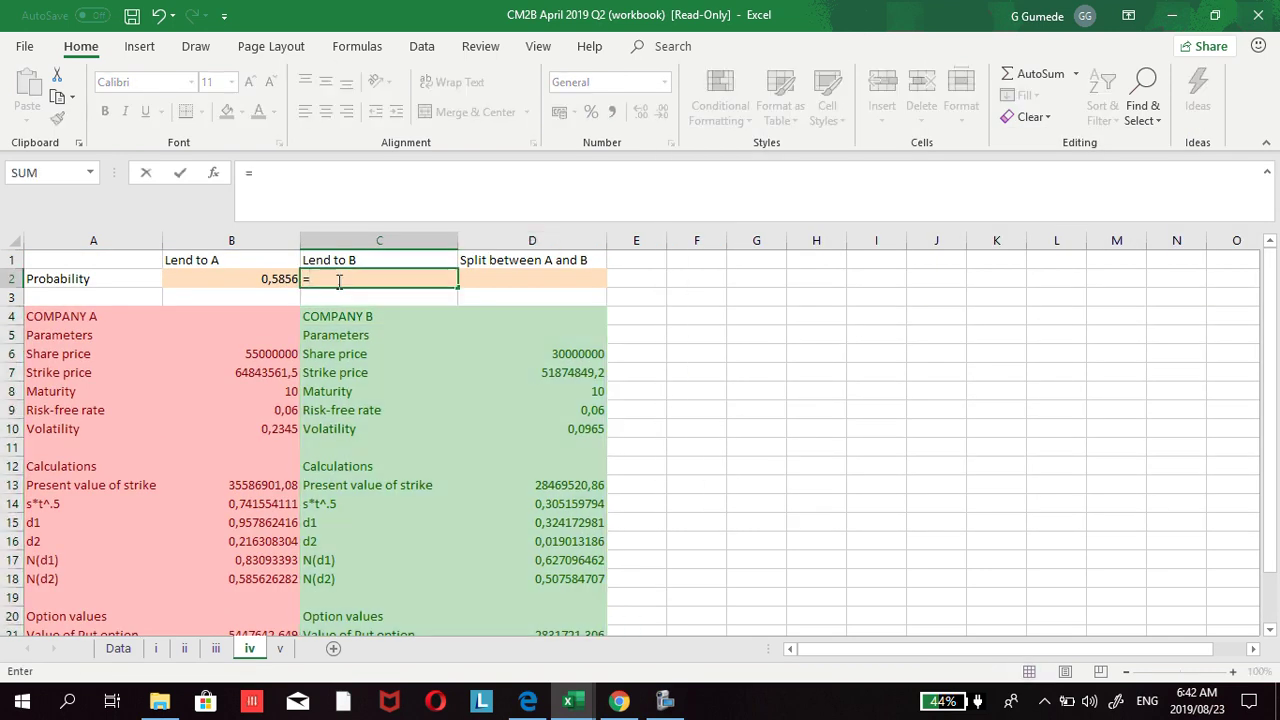
scroll(474, 513, down, 1)
click(538, 522)
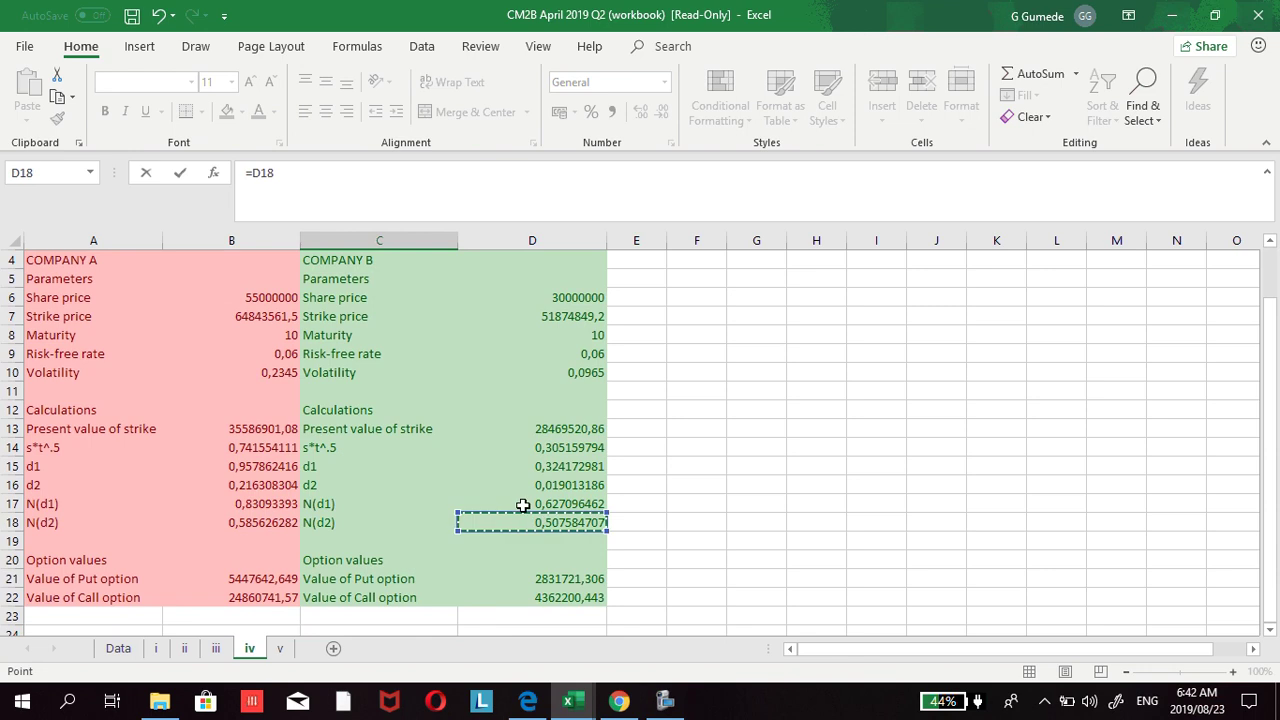
scroll(420, 428, up, 1)
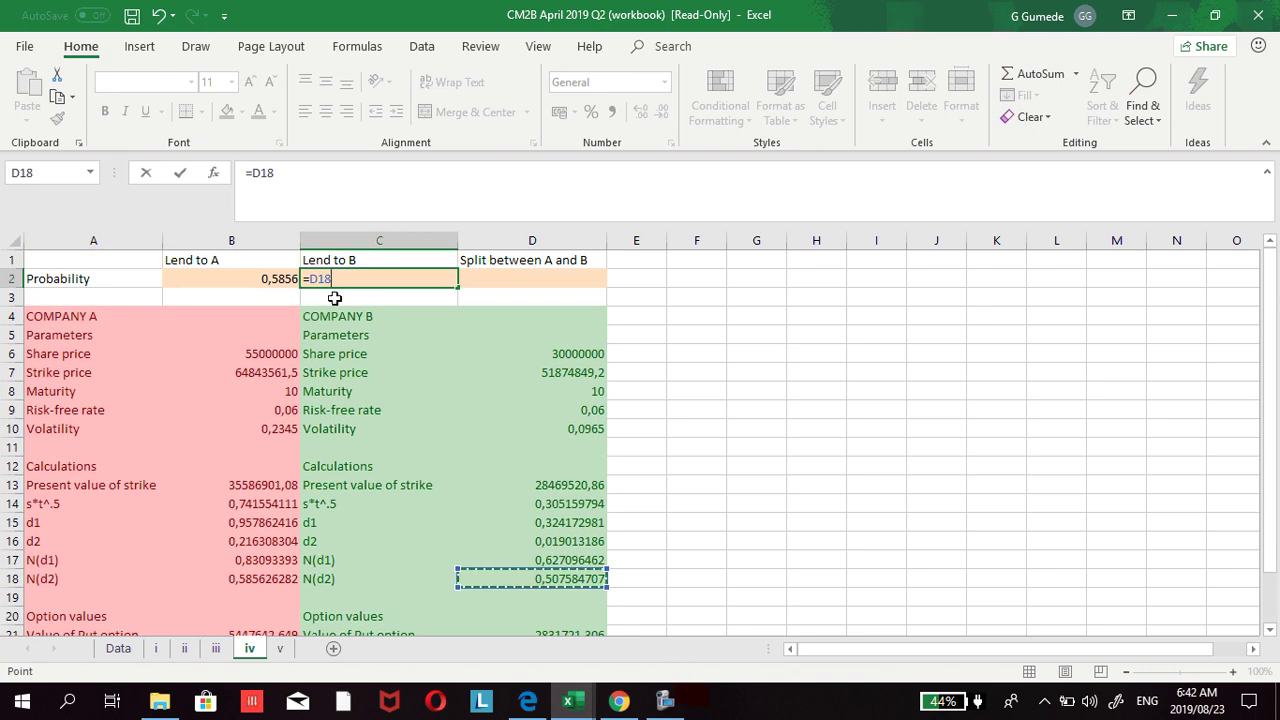
click(340, 279)
key(Return)
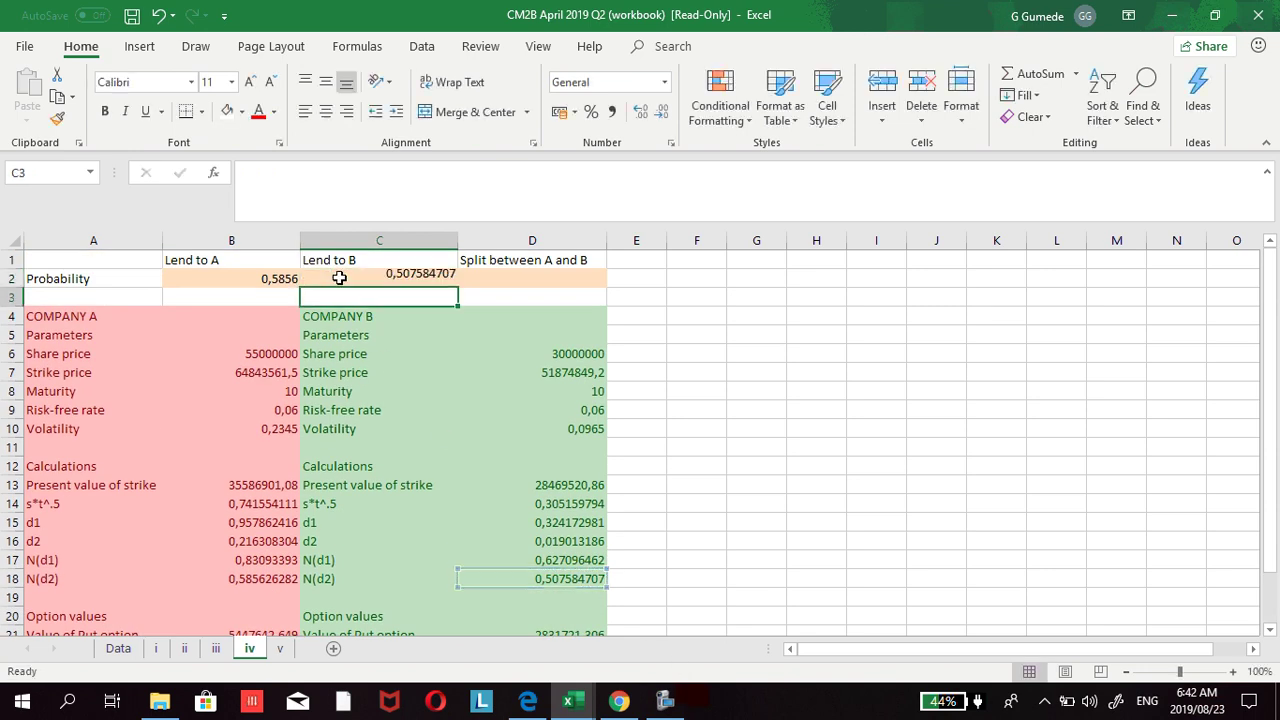
Step: Enter the note AND in cell G3 of sheet iv, beside the Lend to A and Lend to B probabilities
click(474, 276)
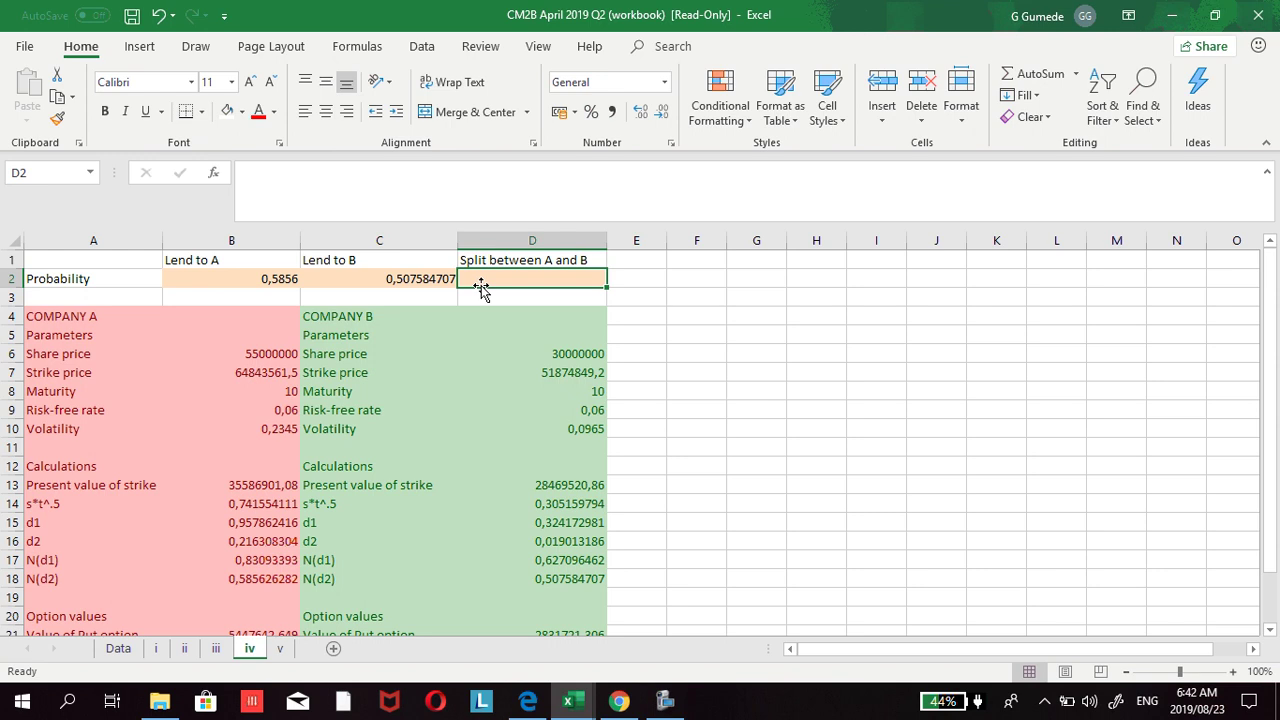
click(298, 282)
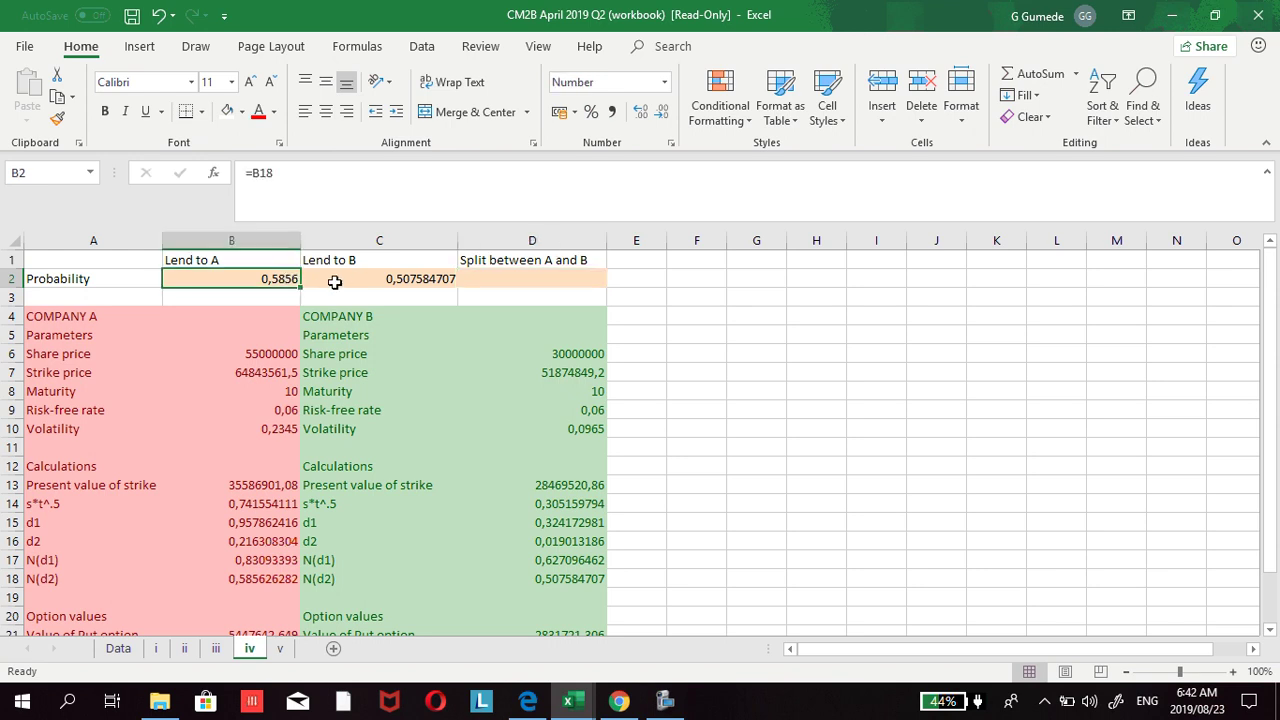
click(336, 282)
click(766, 302)
text(AND)
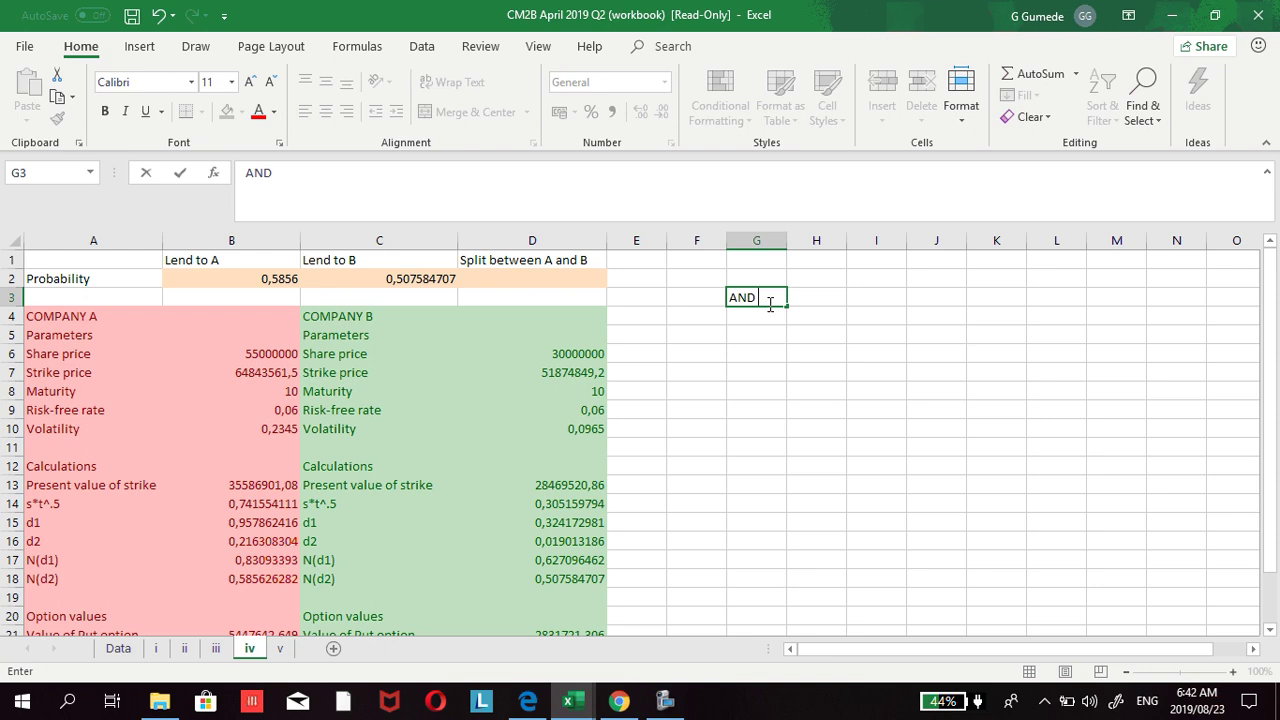
Step: Calculate the Split between A and B probability in D2 of sheet iv with =B2*C2
click(567, 277)
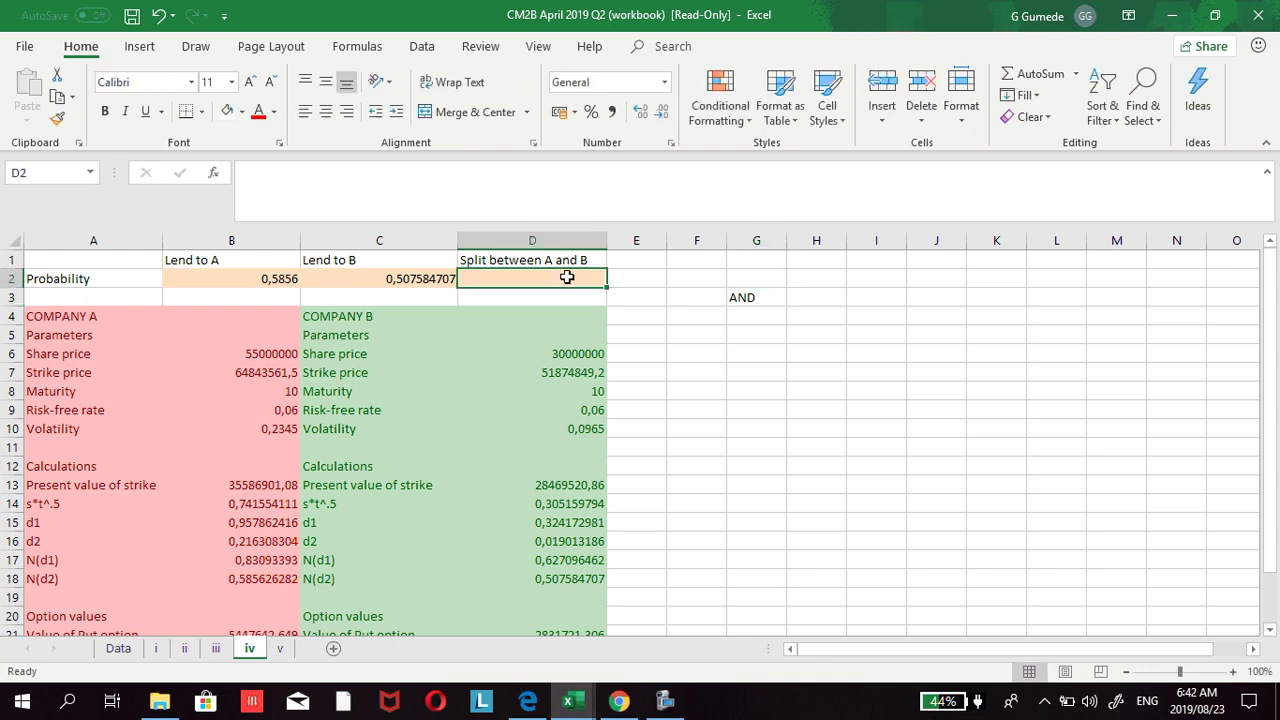
text(=)
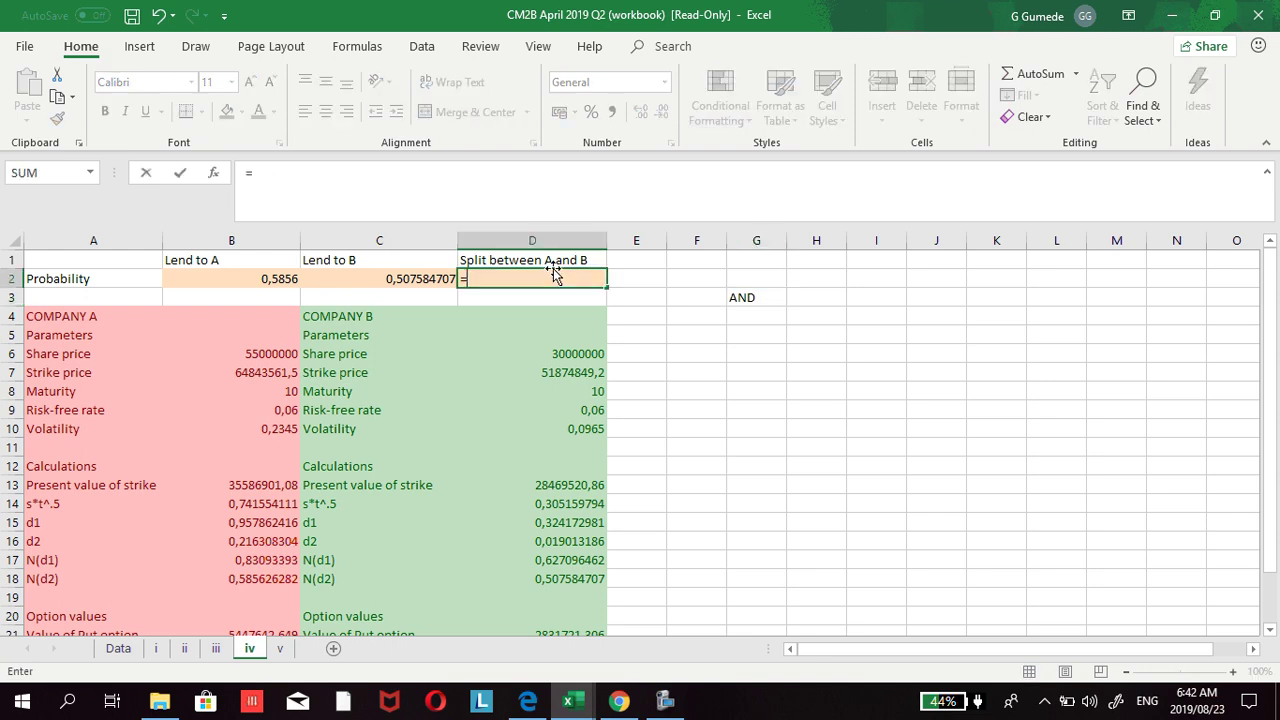
click(259, 279)
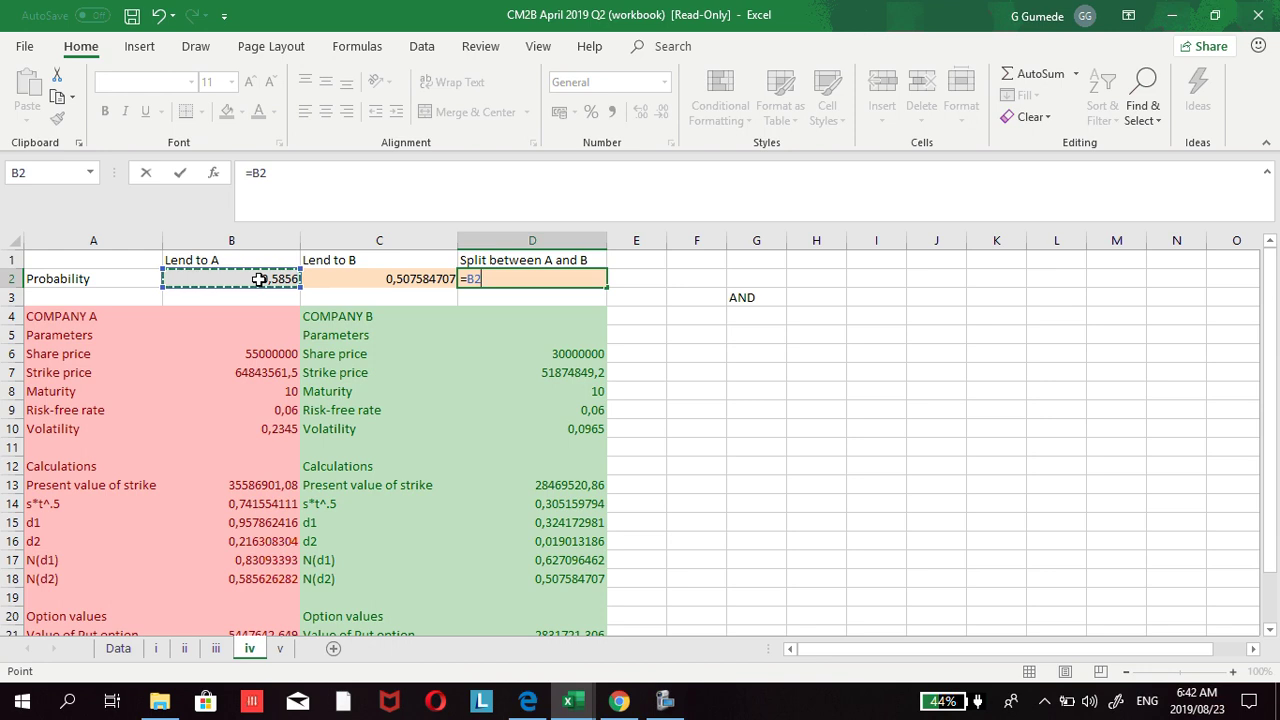
text(*)
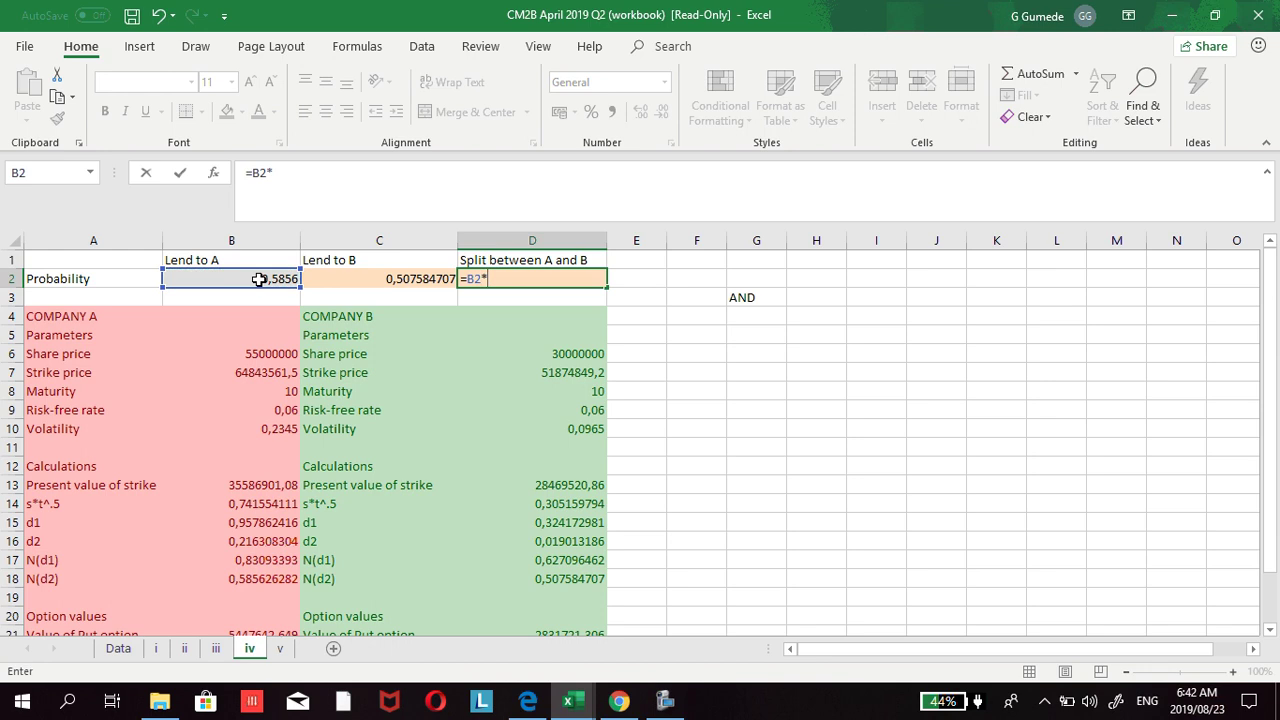
click(397, 278)
click(515, 278)
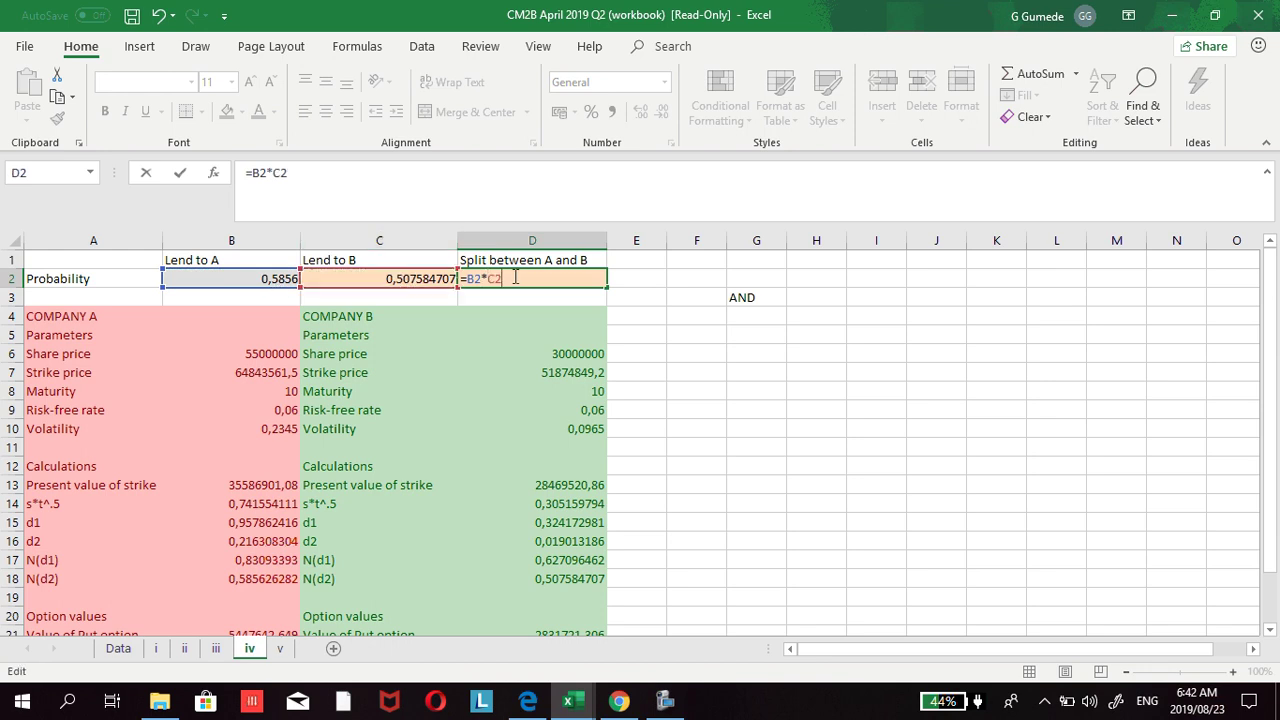
key(Return)
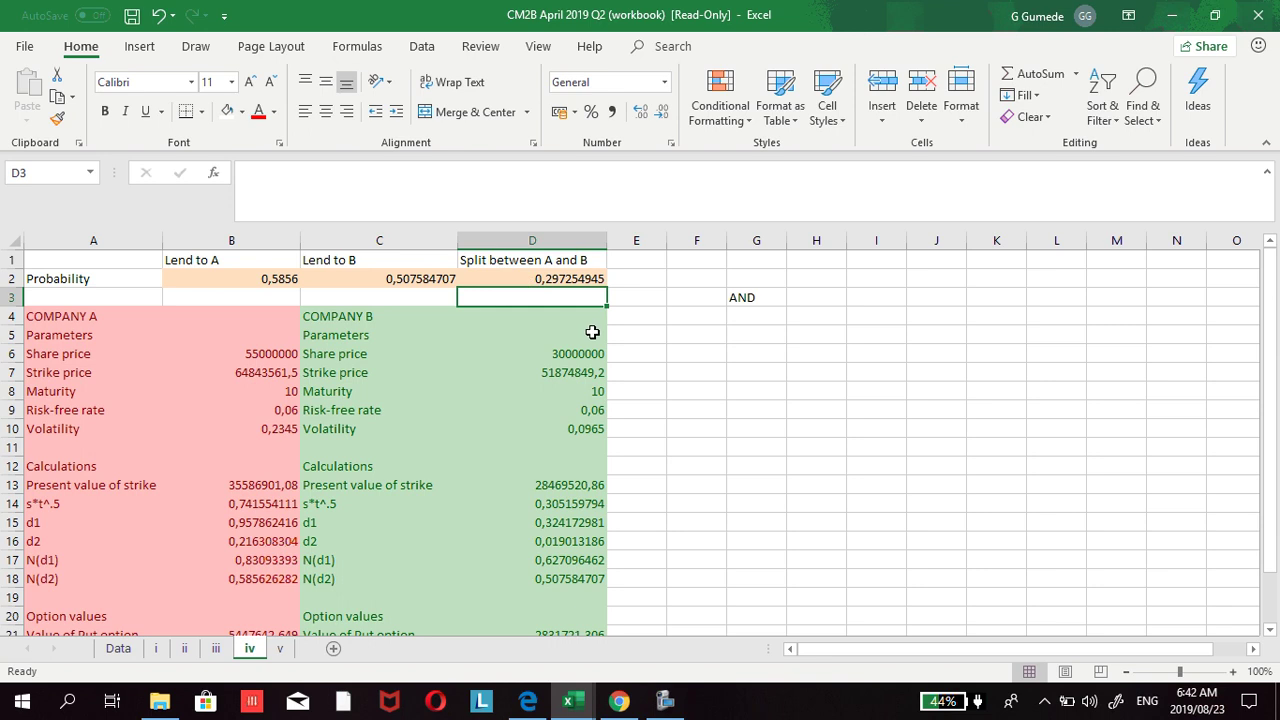
click(679, 301)
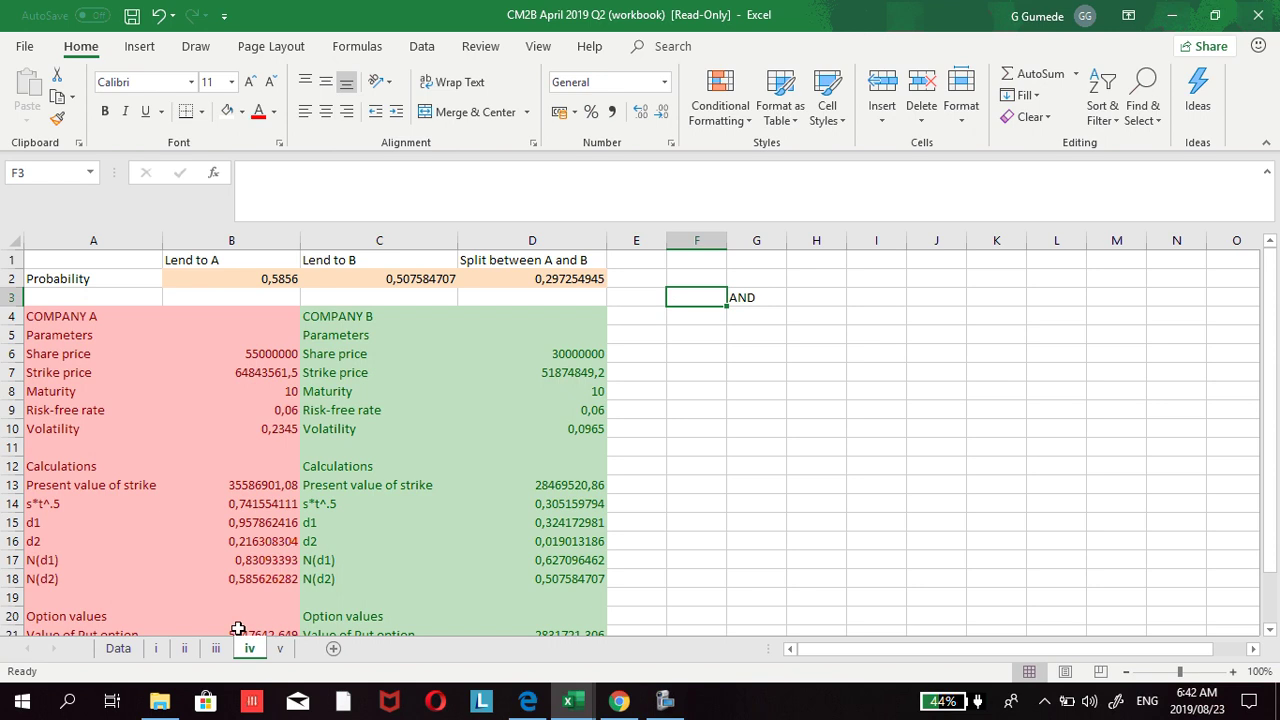
Step: Switch to the exam paper PDF in Edge and read Question 2 part (v) and the sentence on the bank's total lending limit
click(153, 648)
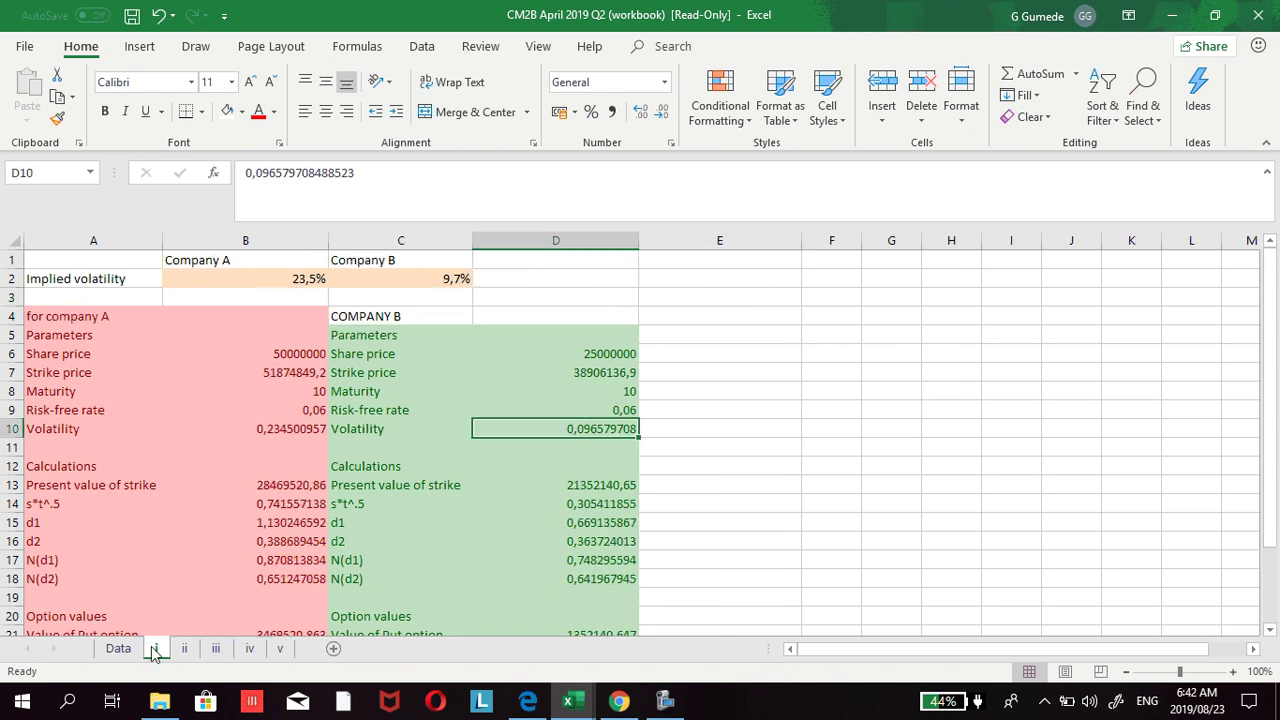
click(116, 648)
click(788, 425)
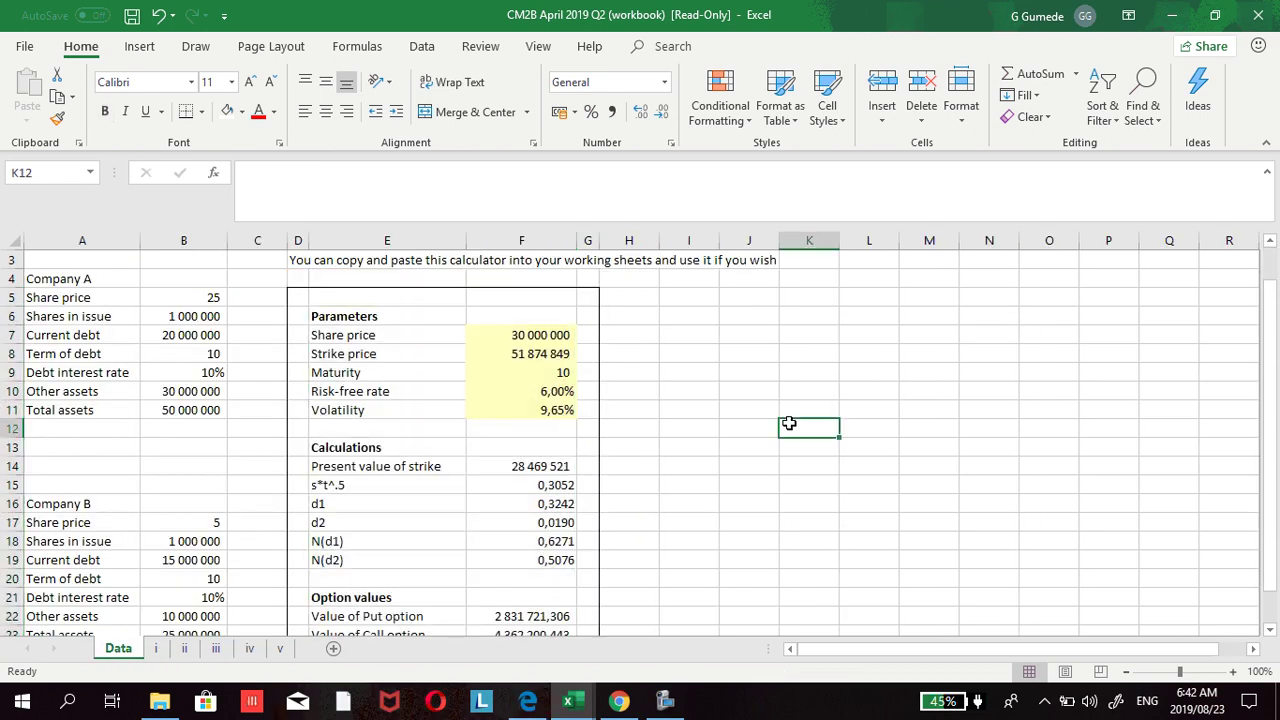
click(527, 702)
scroll(706, 485, down, 1)
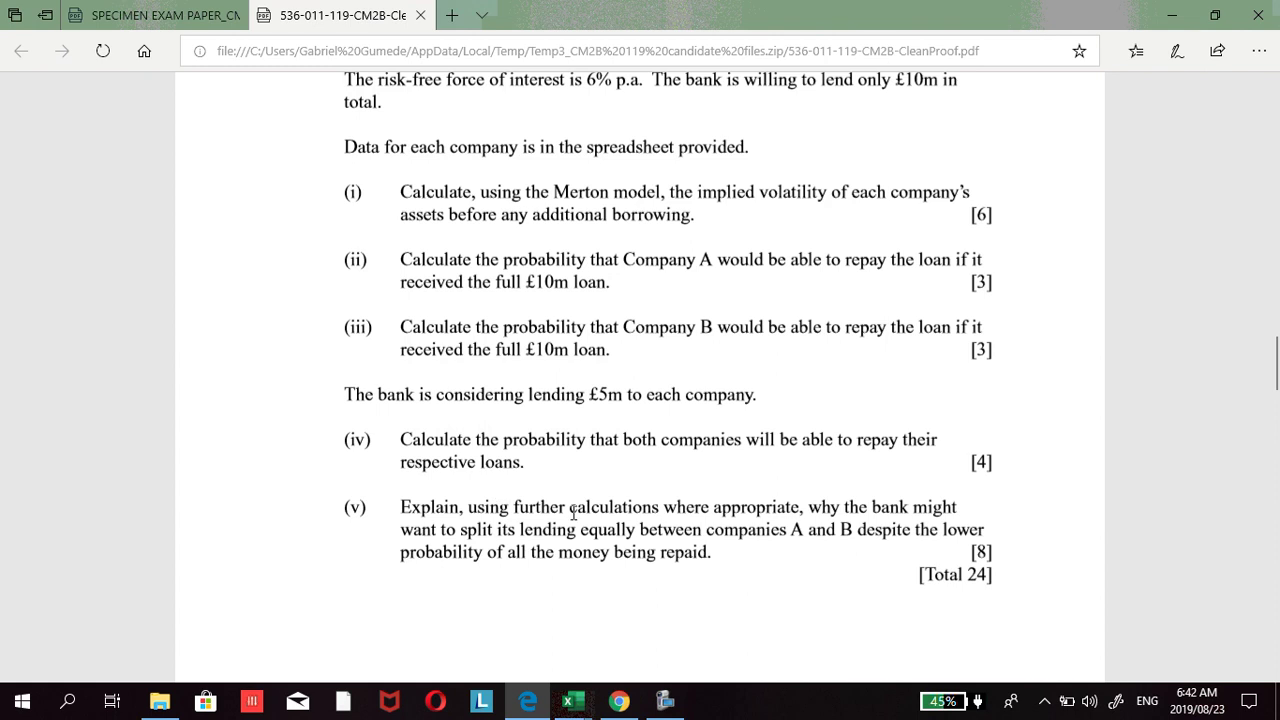
click(666, 701)
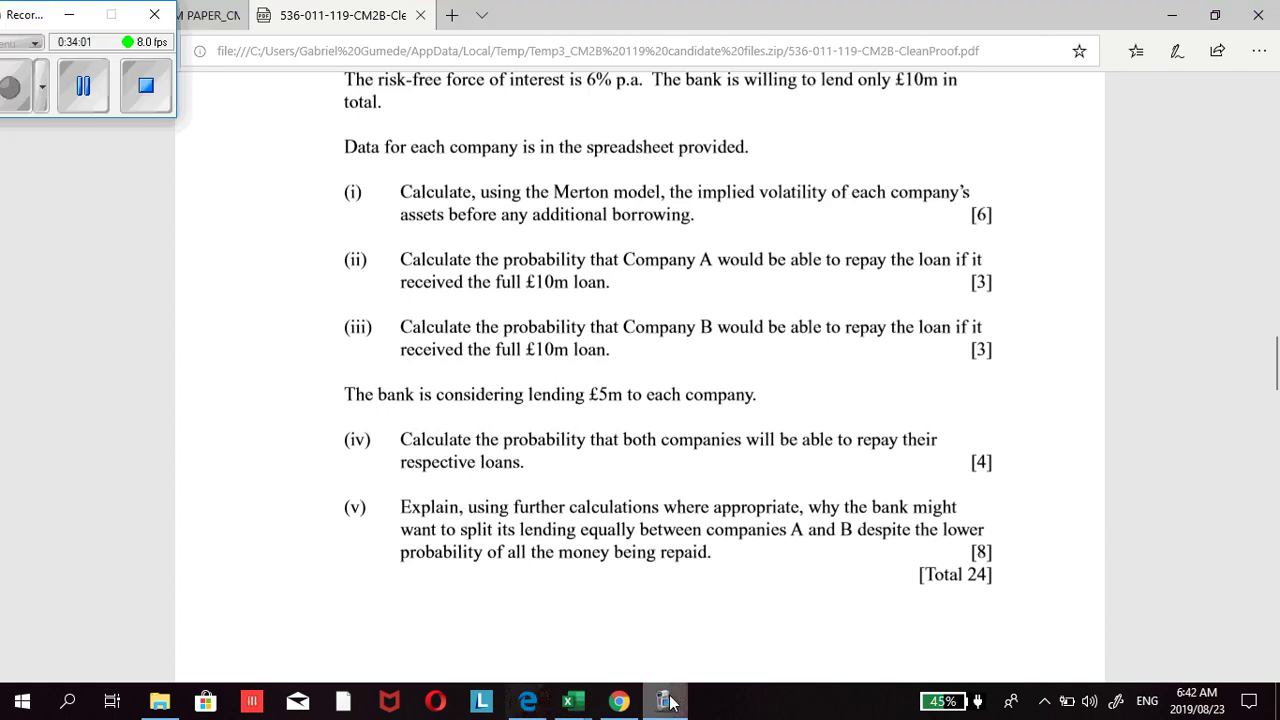
click(666, 701)
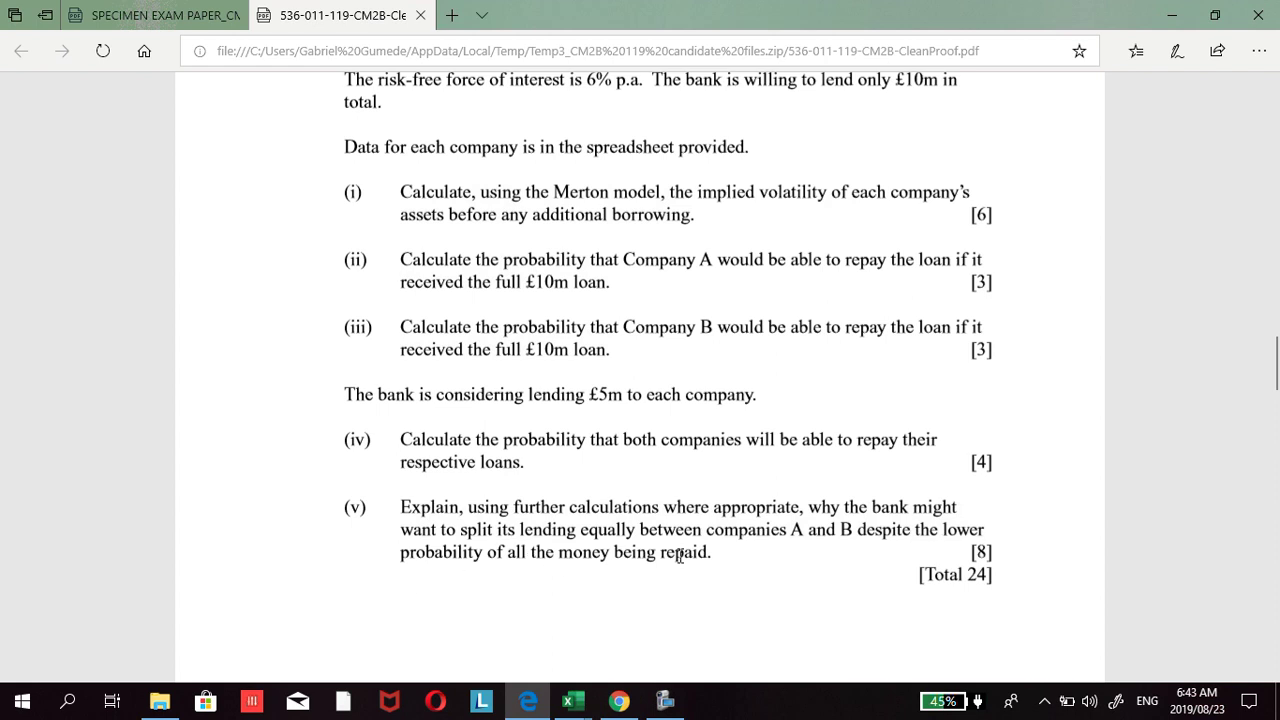
scroll(676, 555, up, 2)
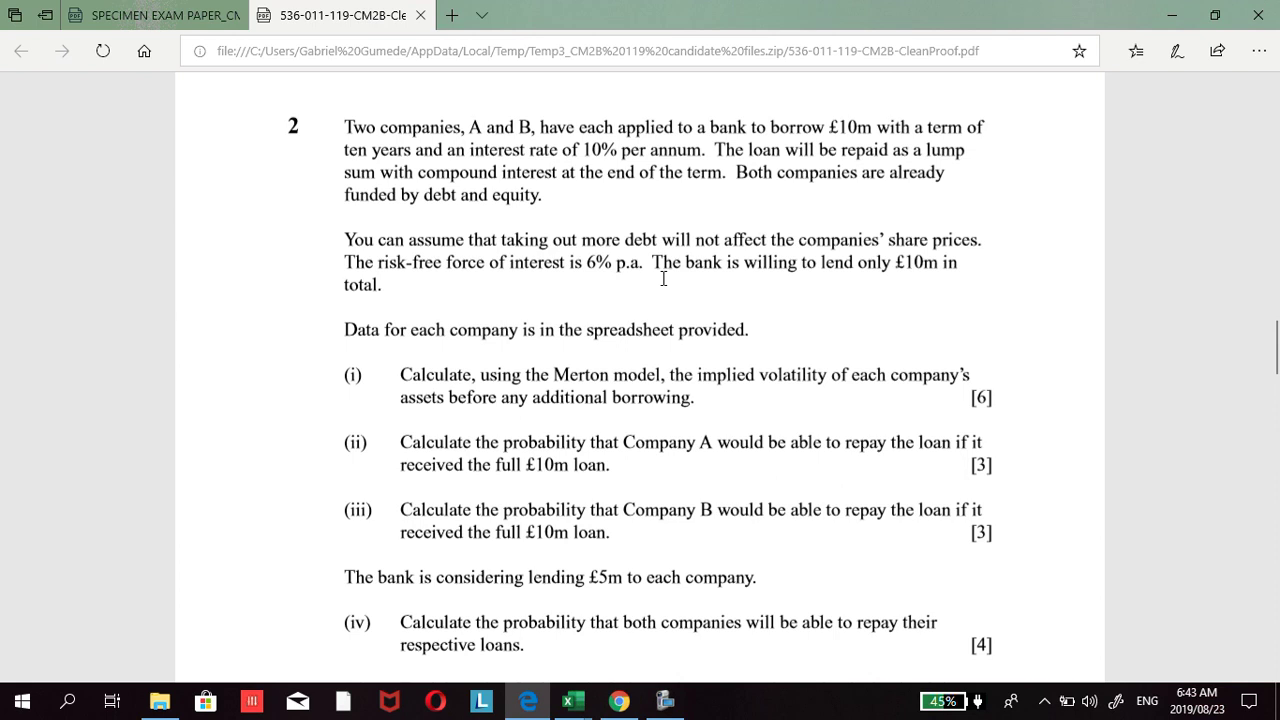
mouse_move(653, 276)
mouse_down()
mouse_move(682, 265)
mouse_move(655, 266)
mouse_up()
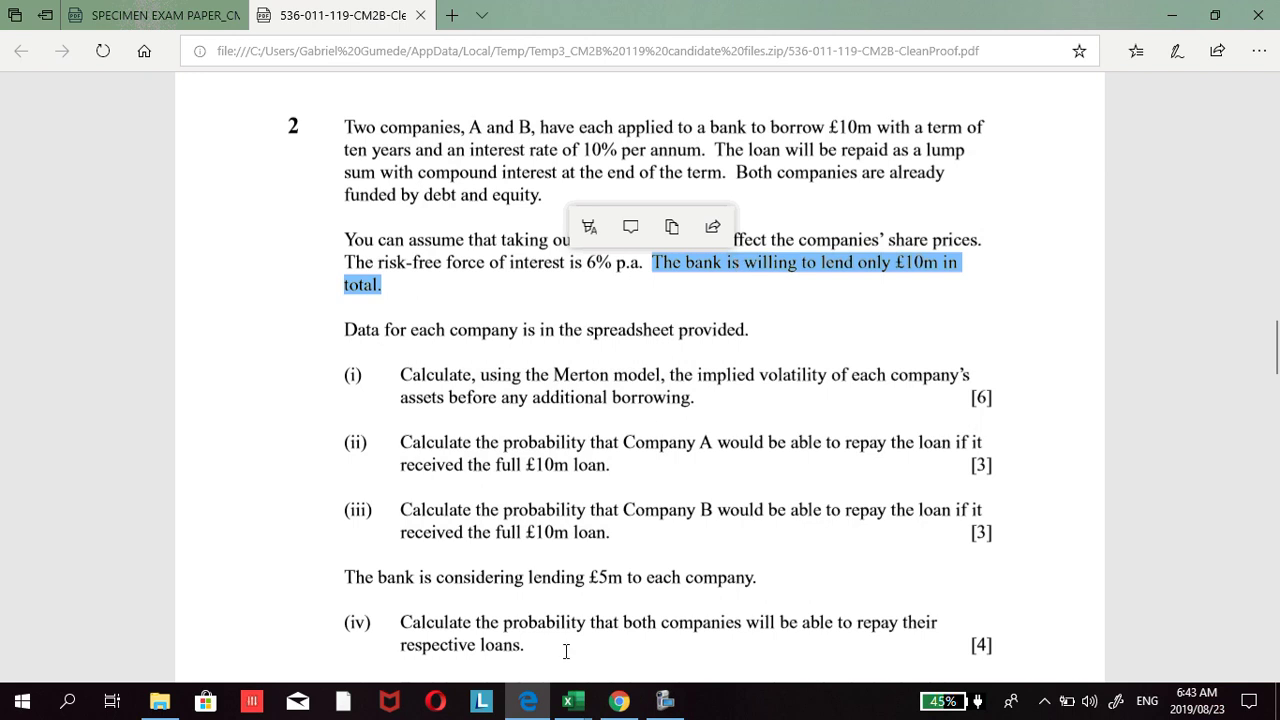
Step: Switch back to the CM2B April 2019 Q2 workbook in Excel and open sheet v
click(608, 700)
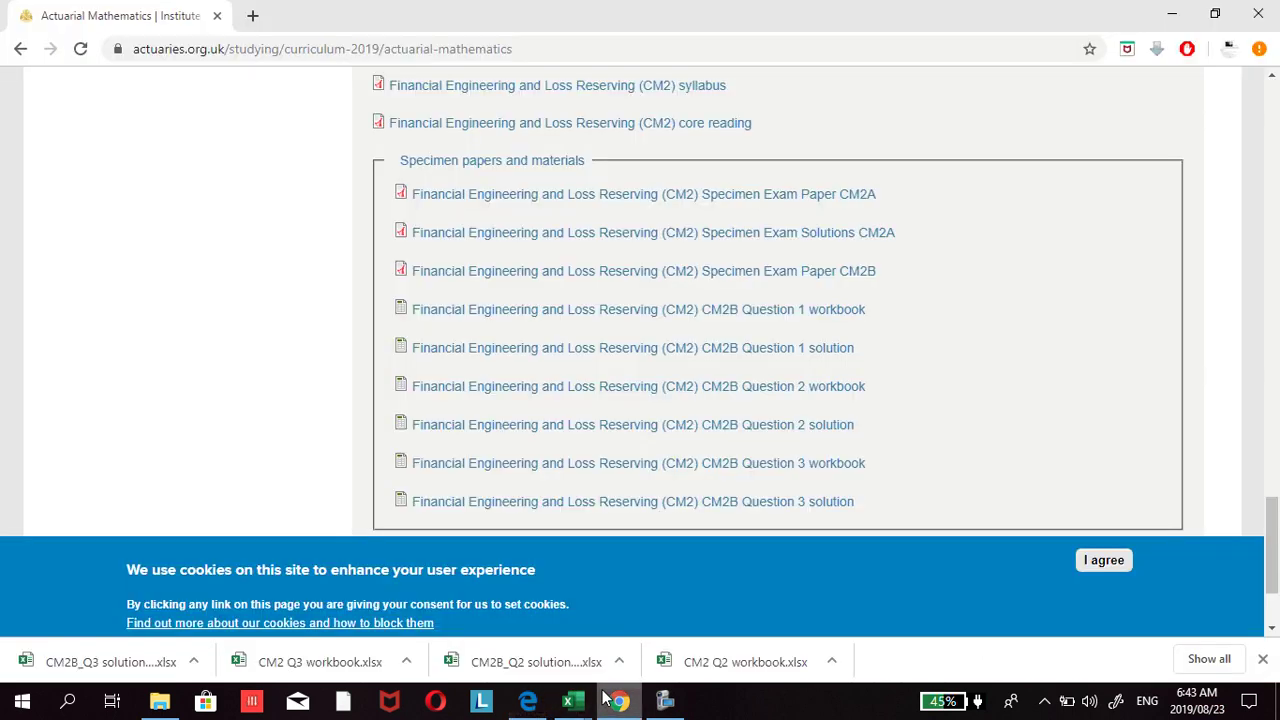
mouse_move(566, 703)
click(700, 610)
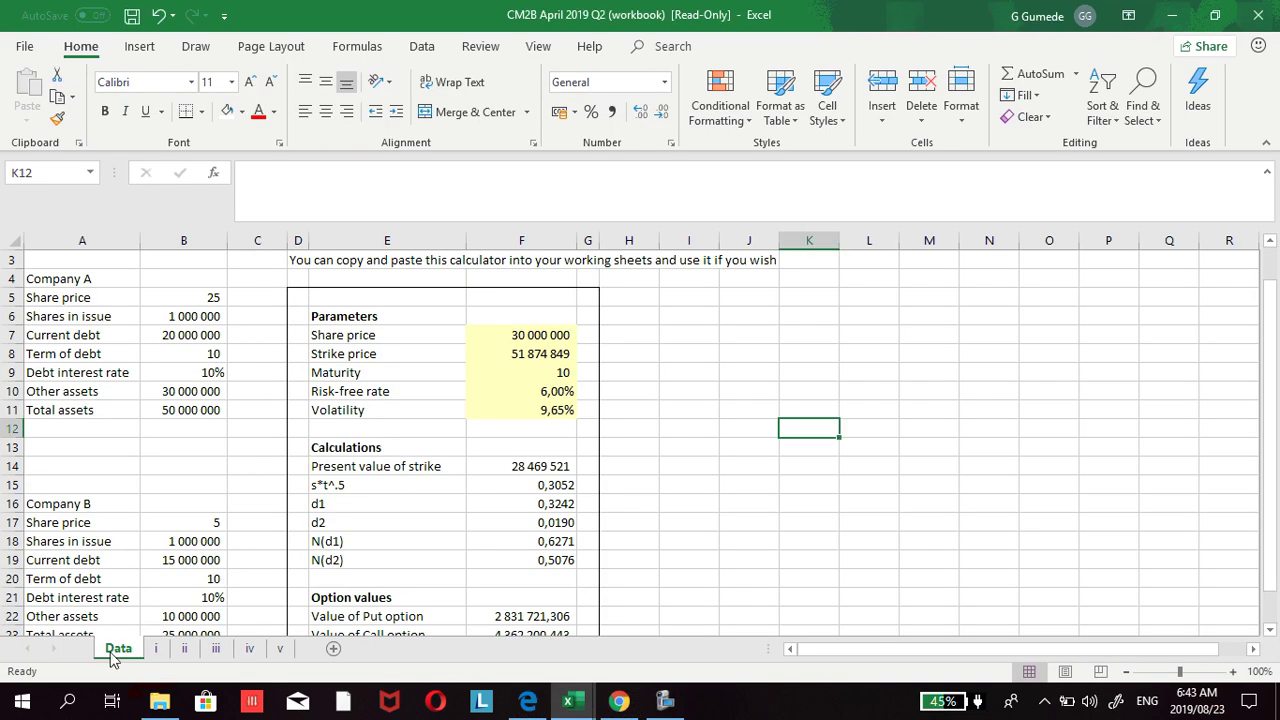
click(153, 648)
click(184, 648)
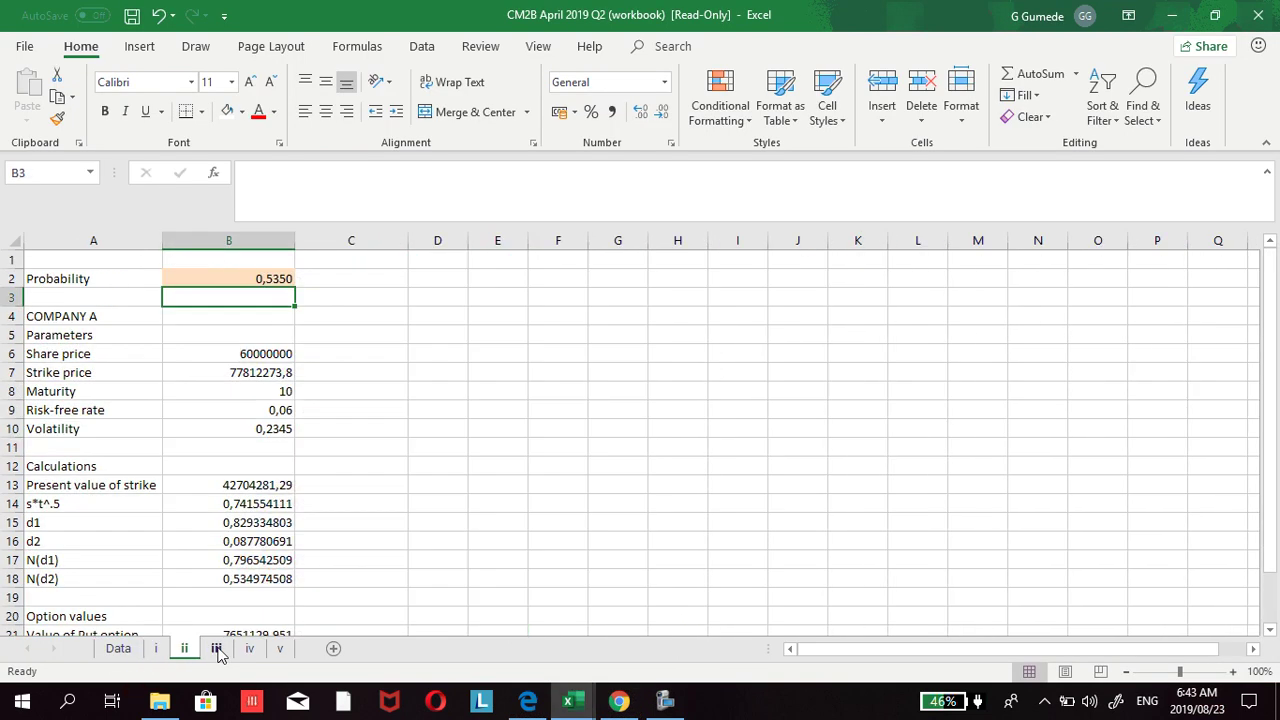
click(215, 648)
click(247, 648)
click(279, 648)
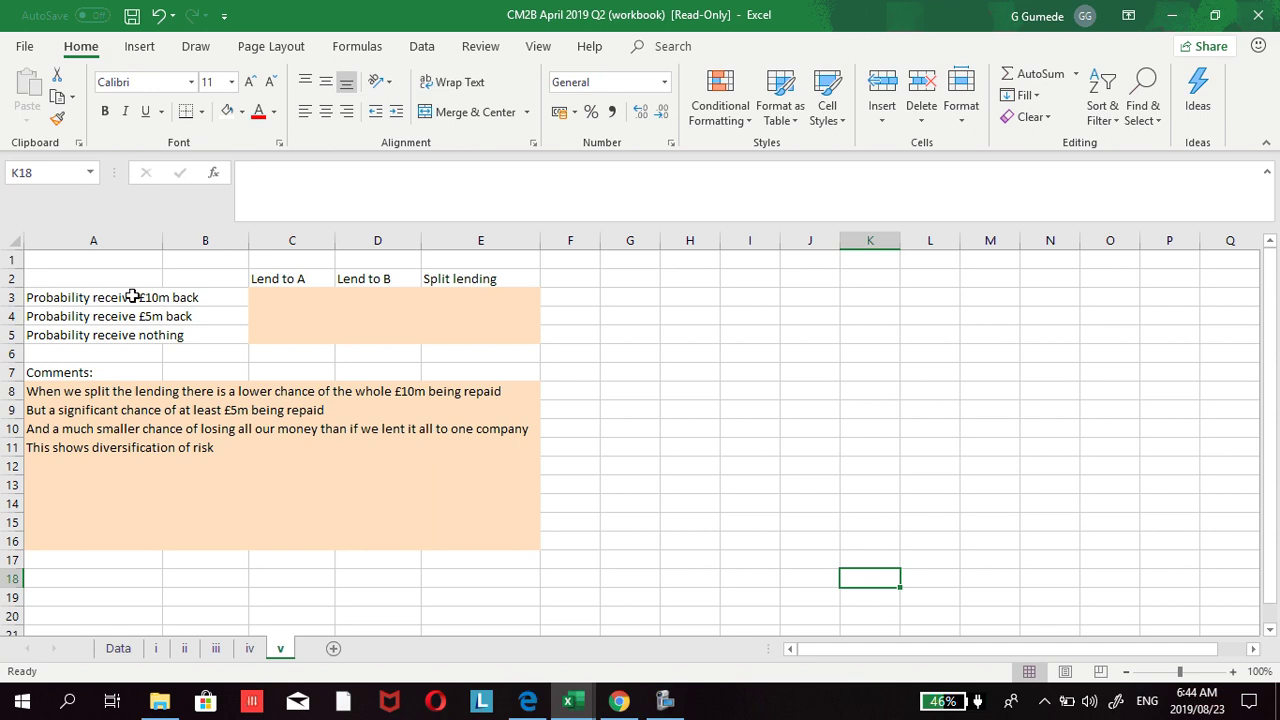
Step: Link the Lend to A probability of receiving £10m back in C3 of sheet v to sheet ii with =ii!B2
click(264, 290)
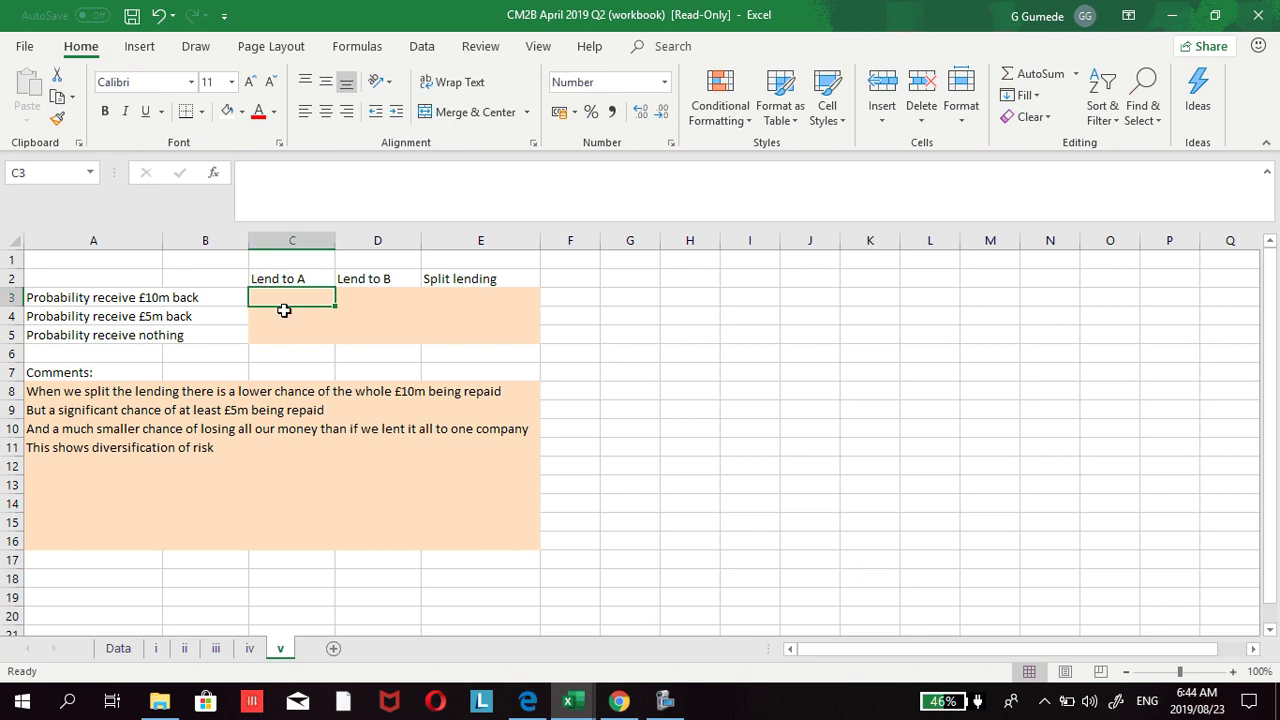
text(=)
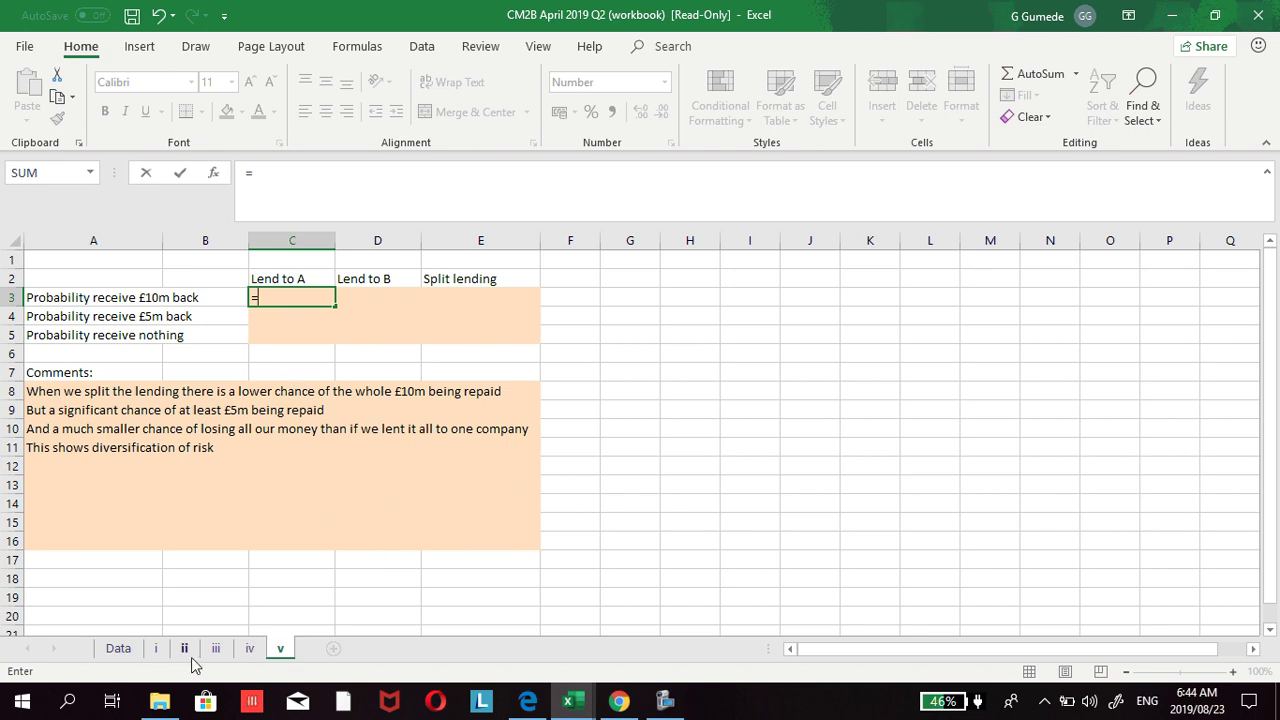
click(185, 650)
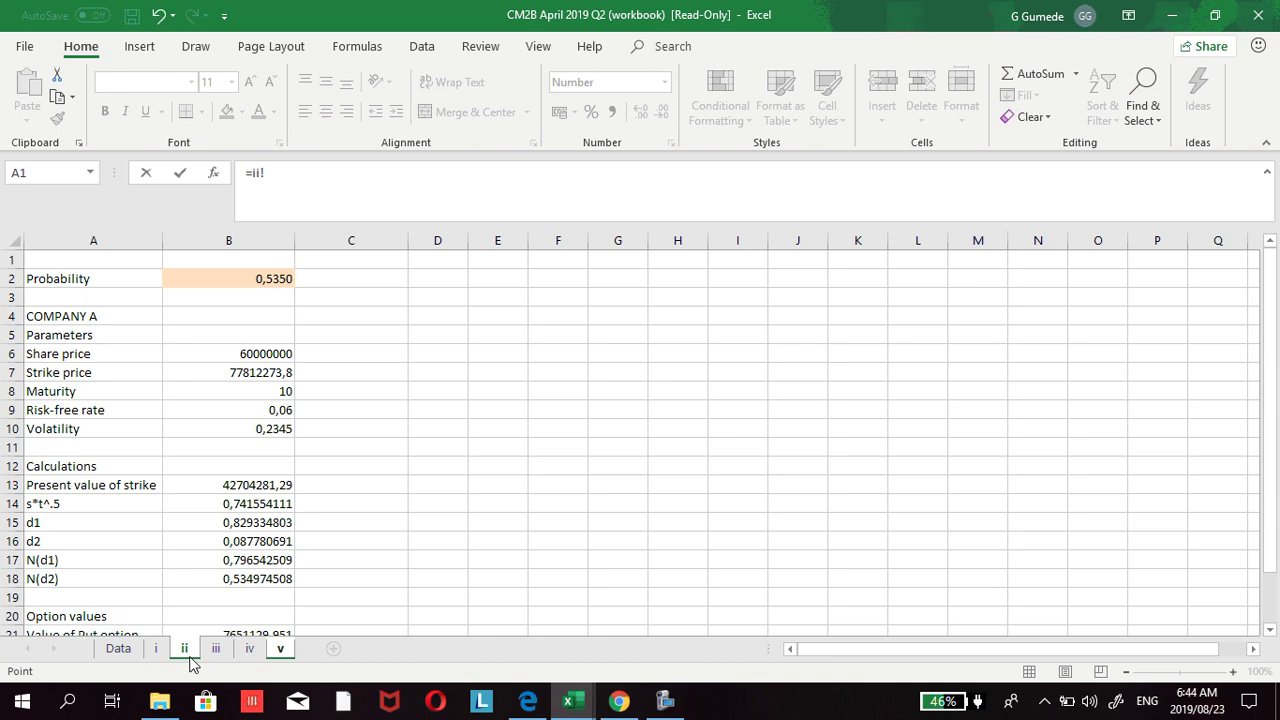
click(251, 280)
click(280, 650)
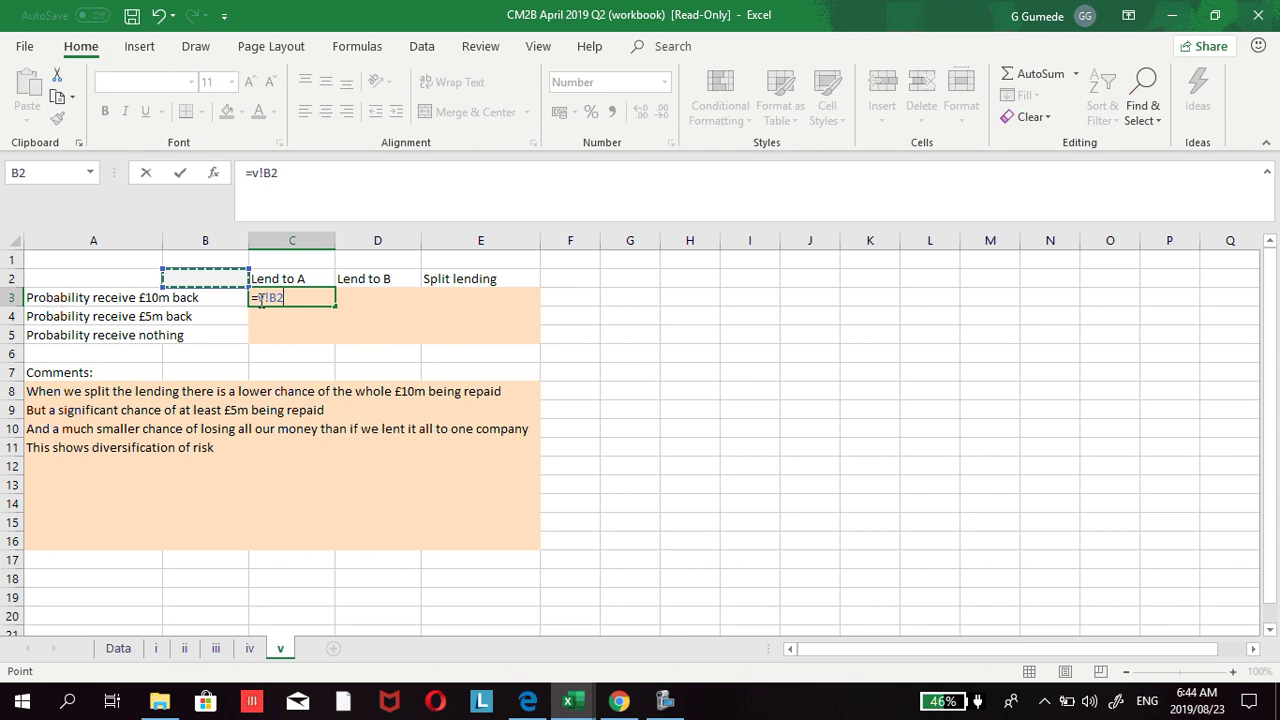
click(261, 299)
key(BackSpace)
text(ii)
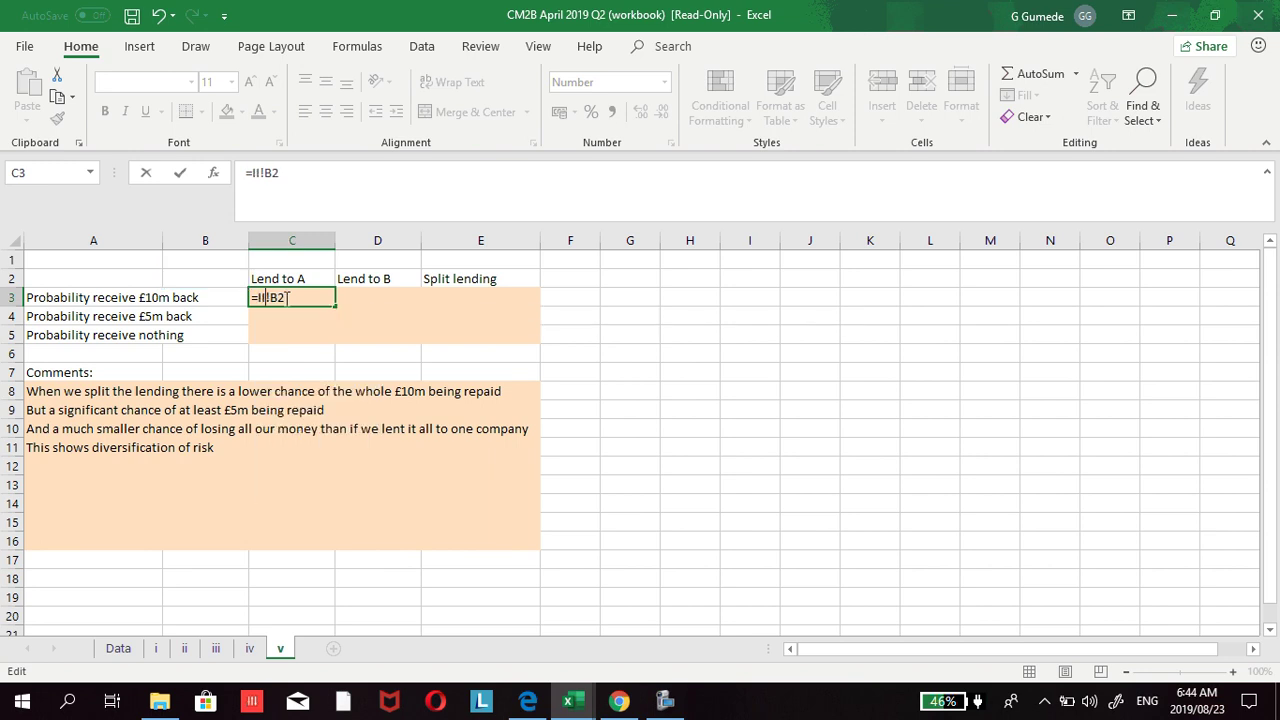
key(BackSpace)
key(BackSpace)
key(Caps_Lock)
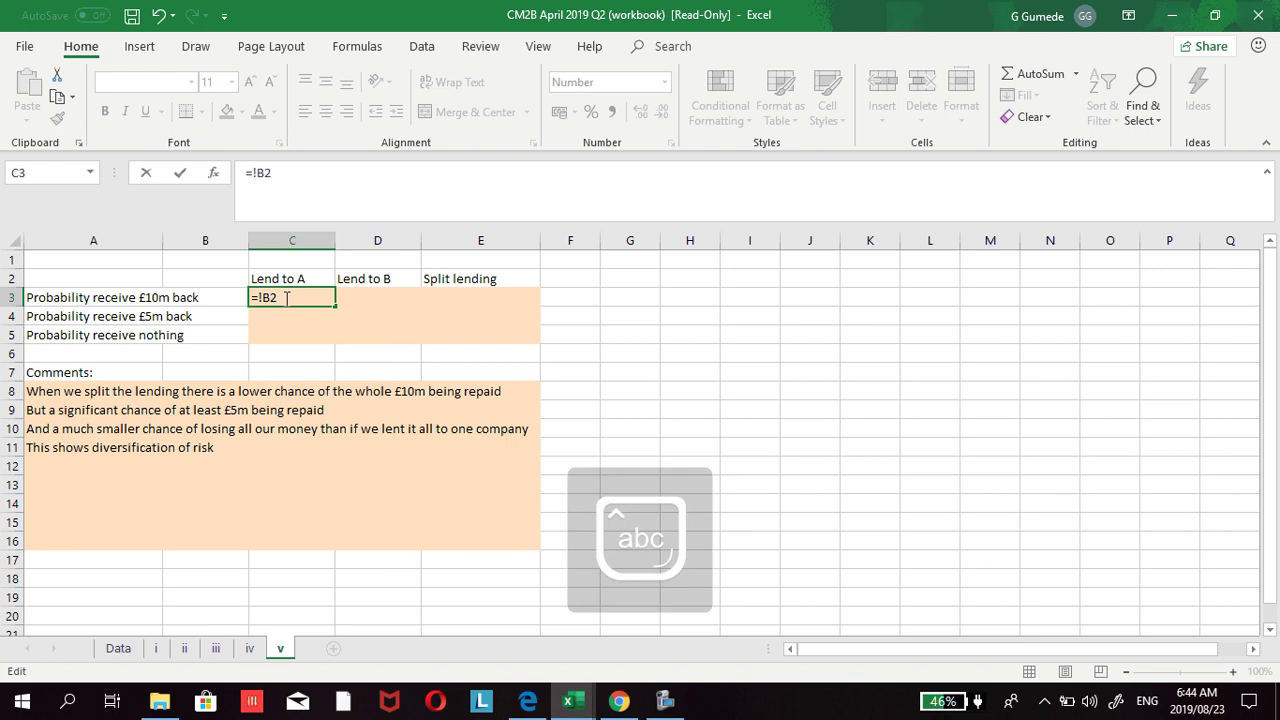
text(ii)
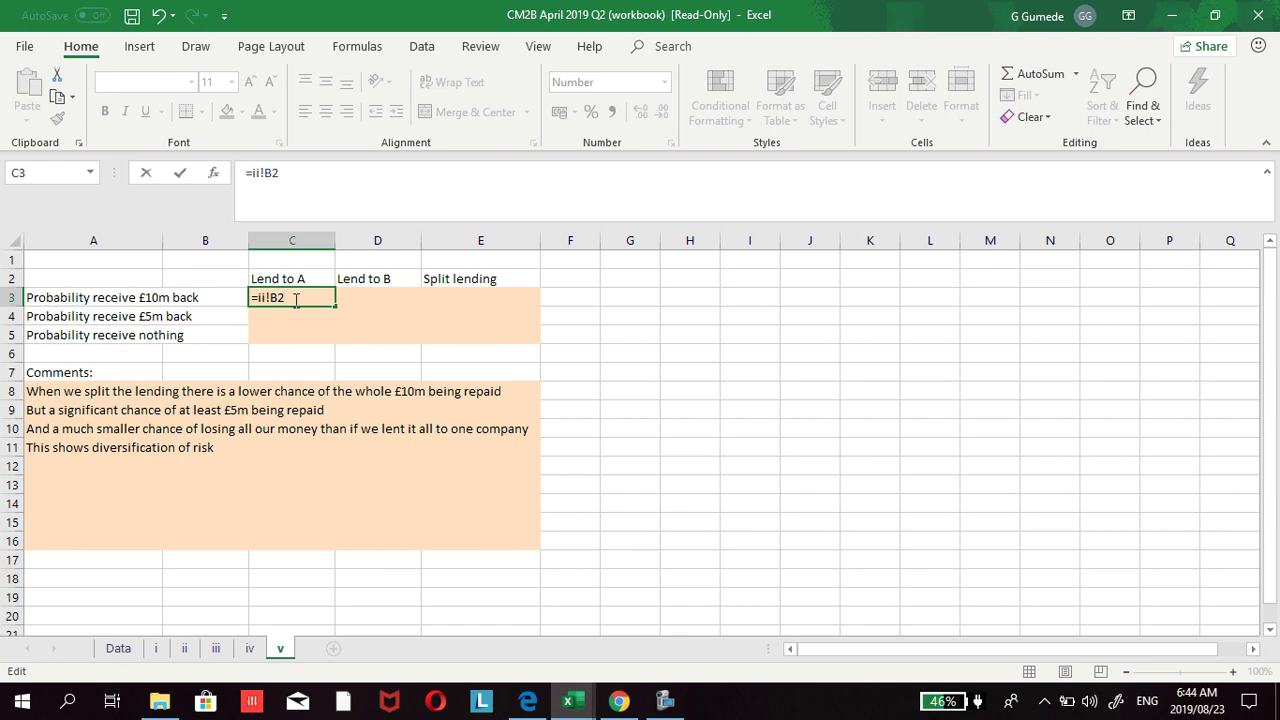
key(Return)
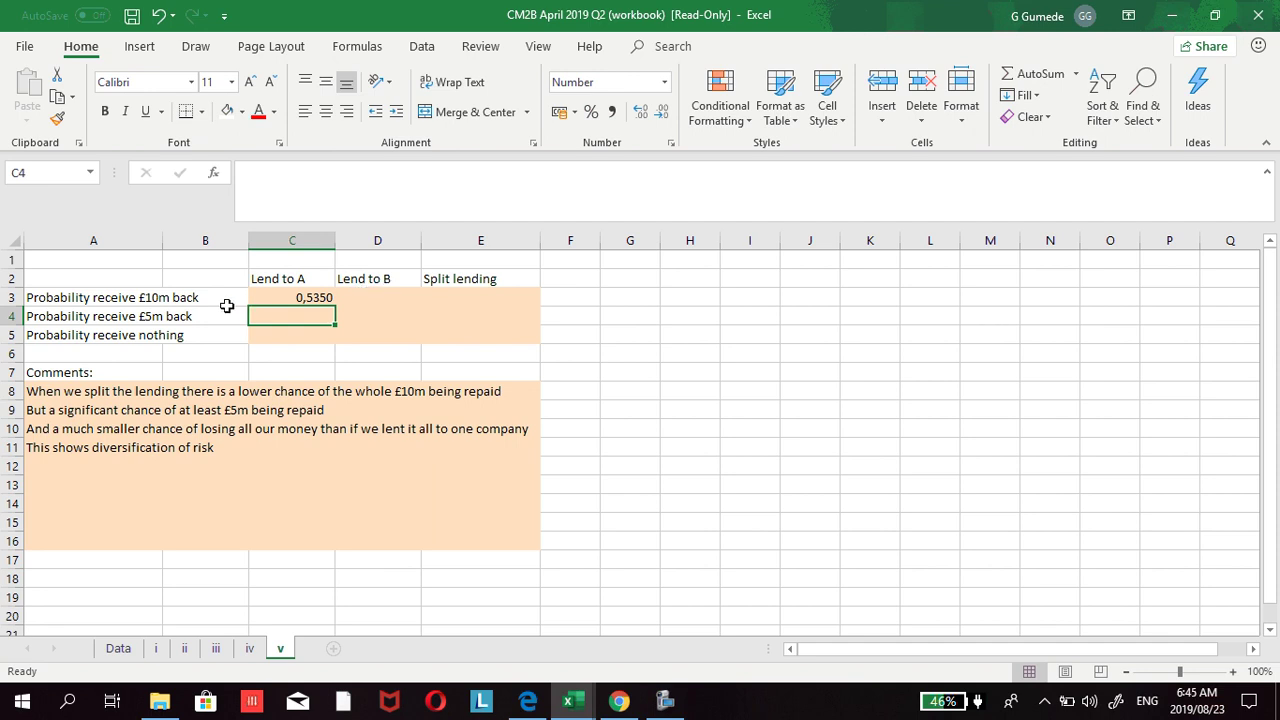
Step: Link the Lend to B probability of receiving £10m back in D3 of sheet v to sheet iii with =iii!B2
click(356, 297)
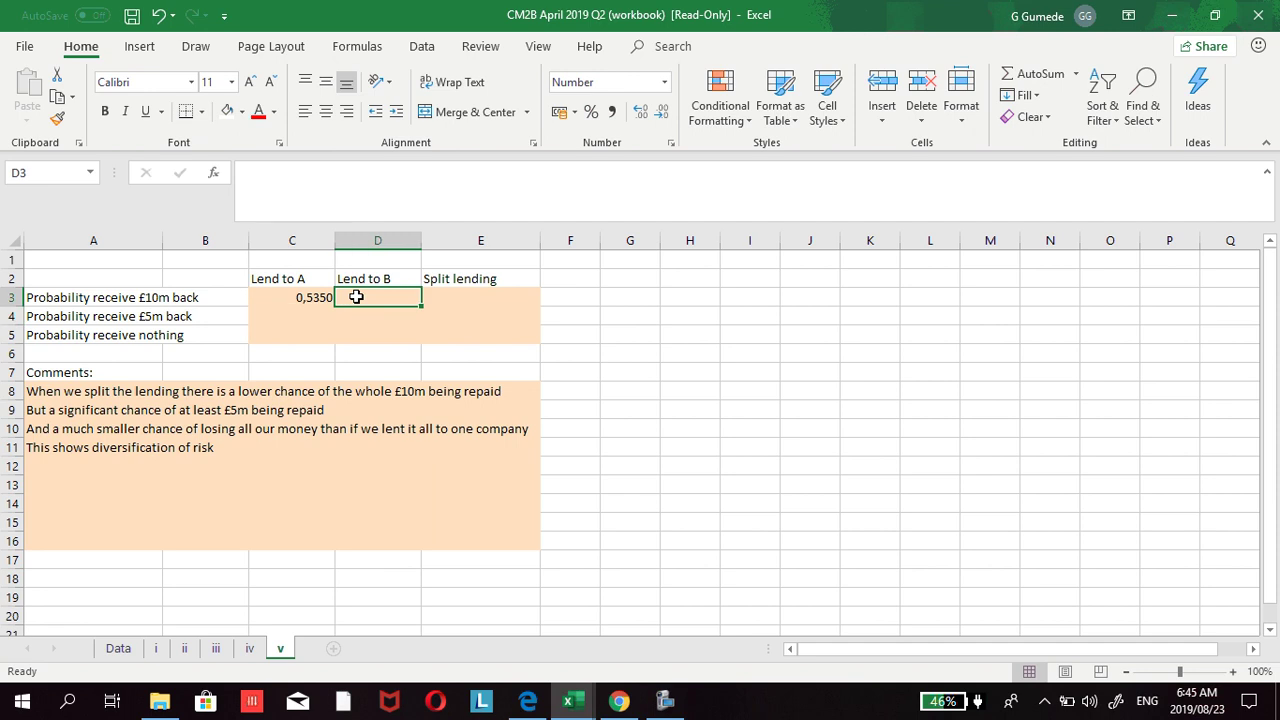
text(=)
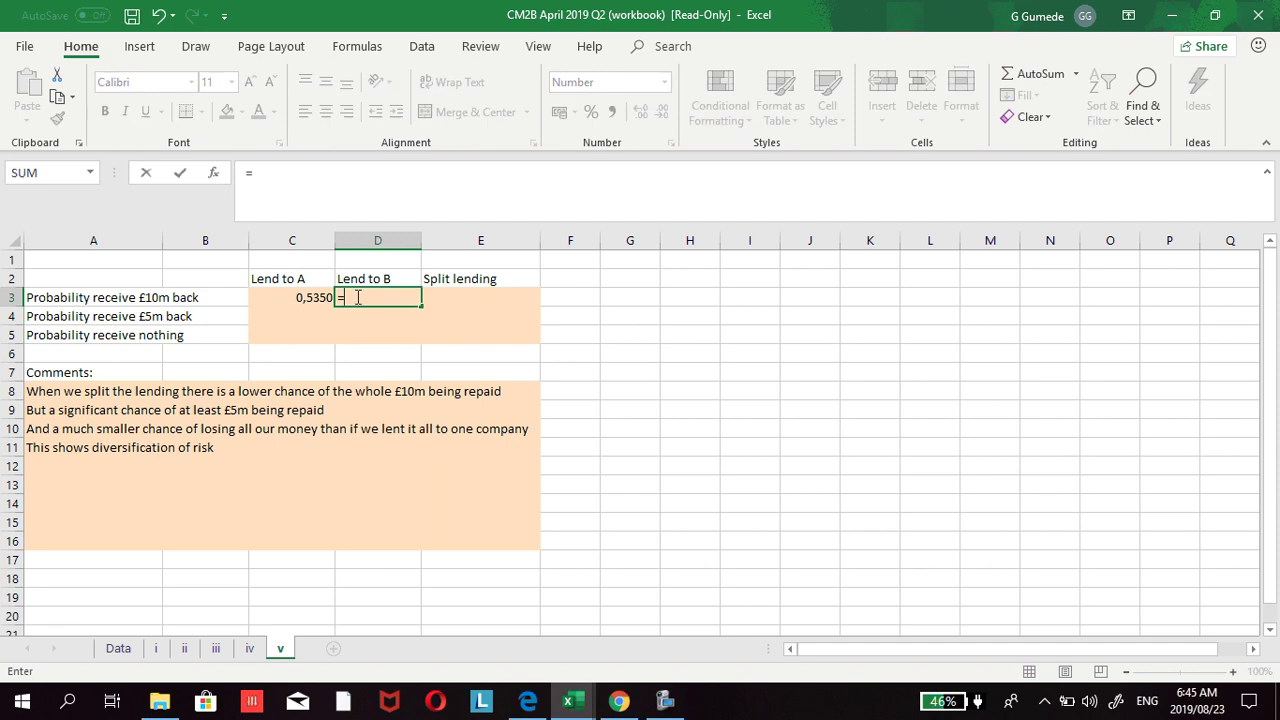
click(215, 648)
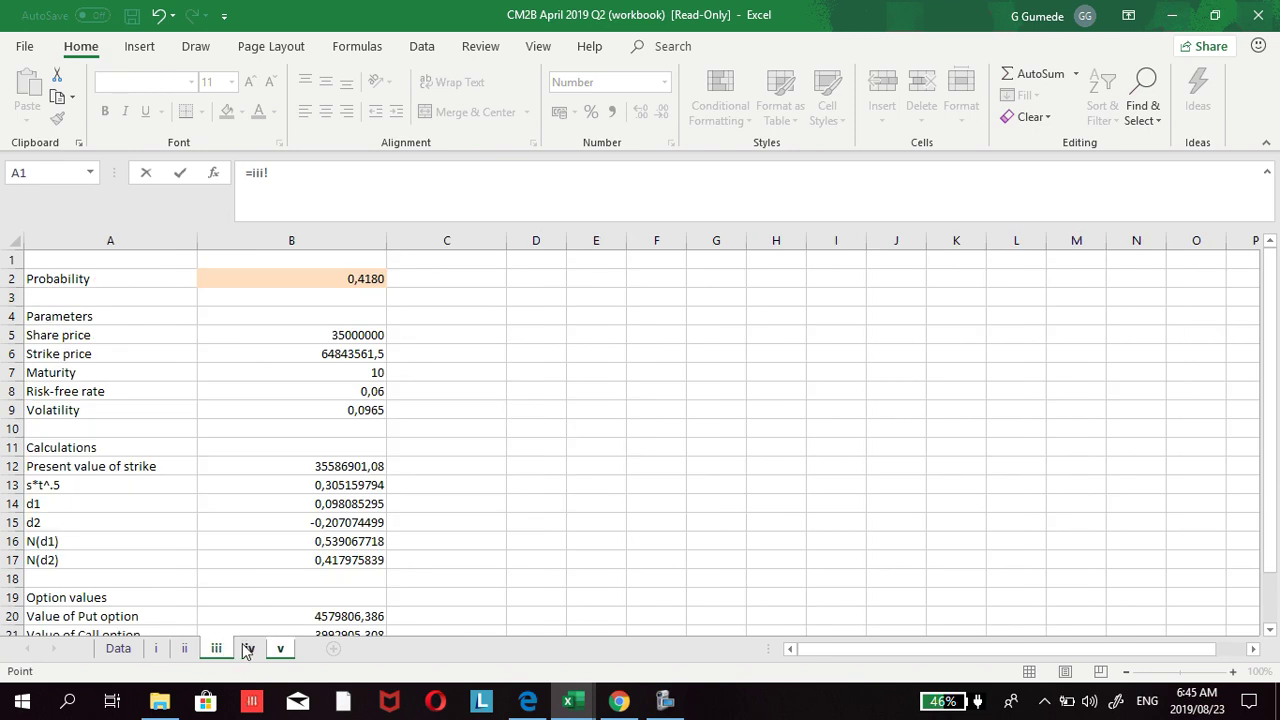
click(280, 648)
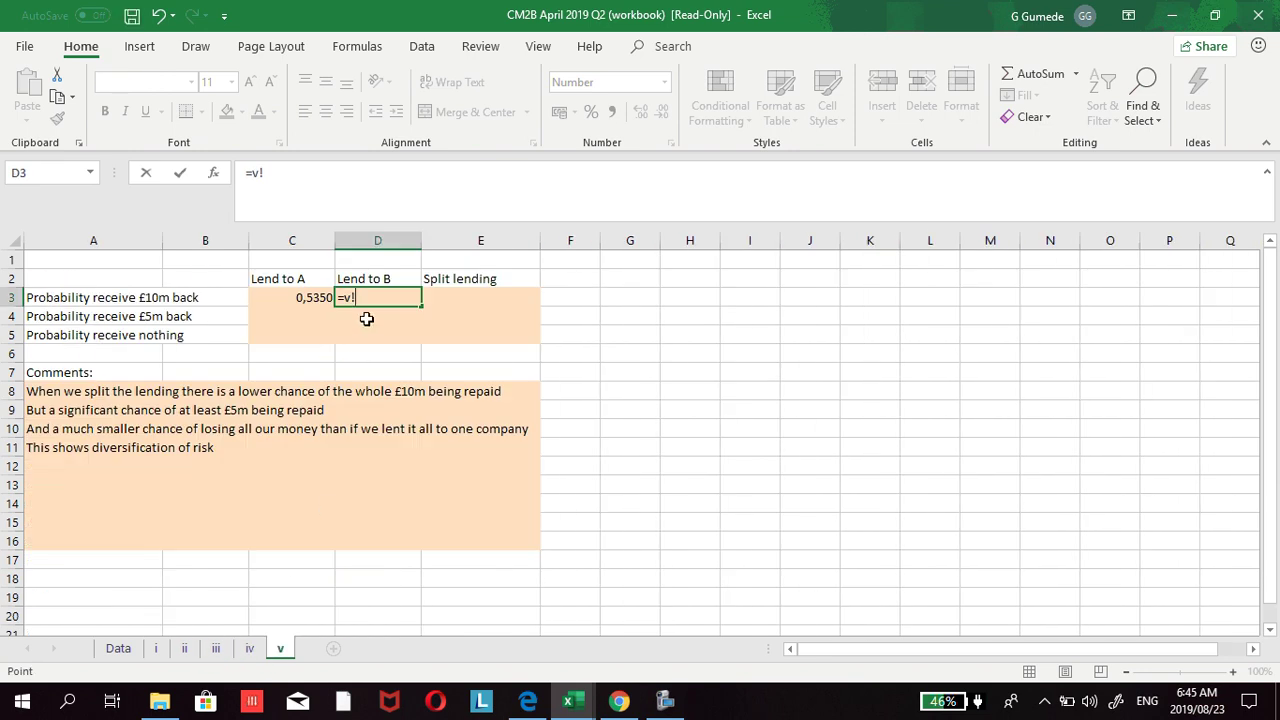
click(376, 298)
key(BackSpace)
key(BackSpace)
click(216, 648)
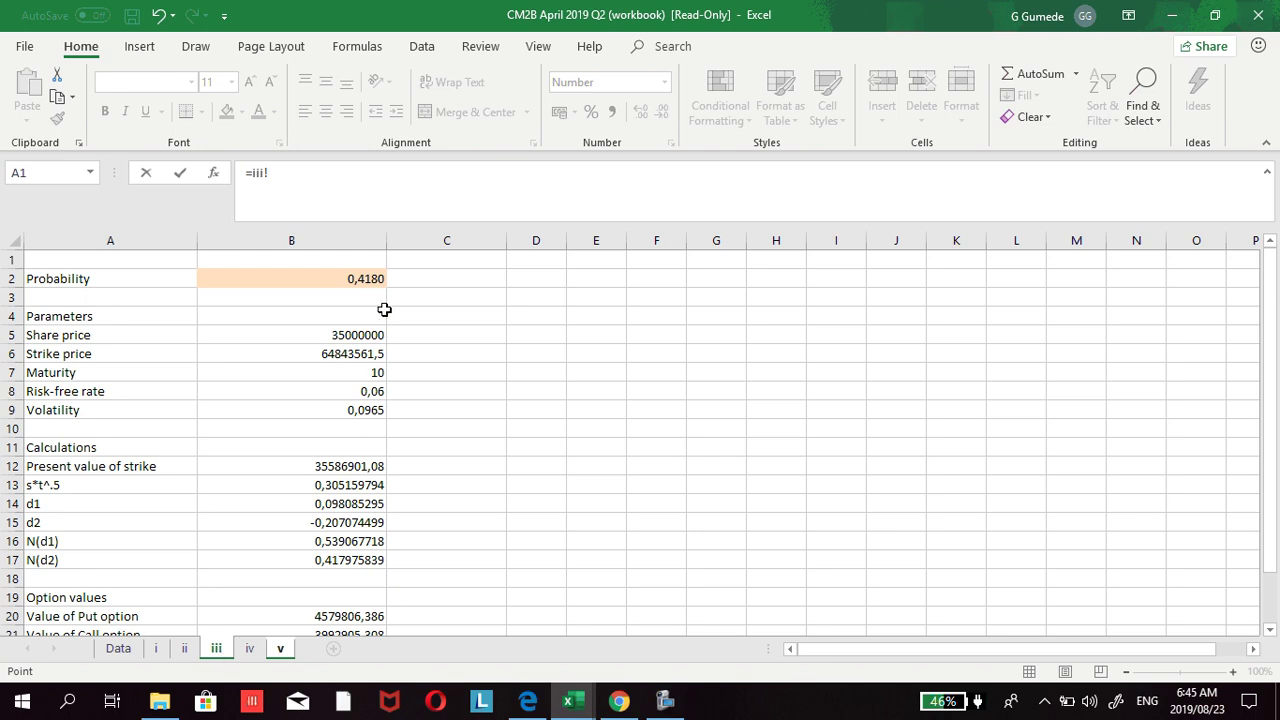
click(365, 280)
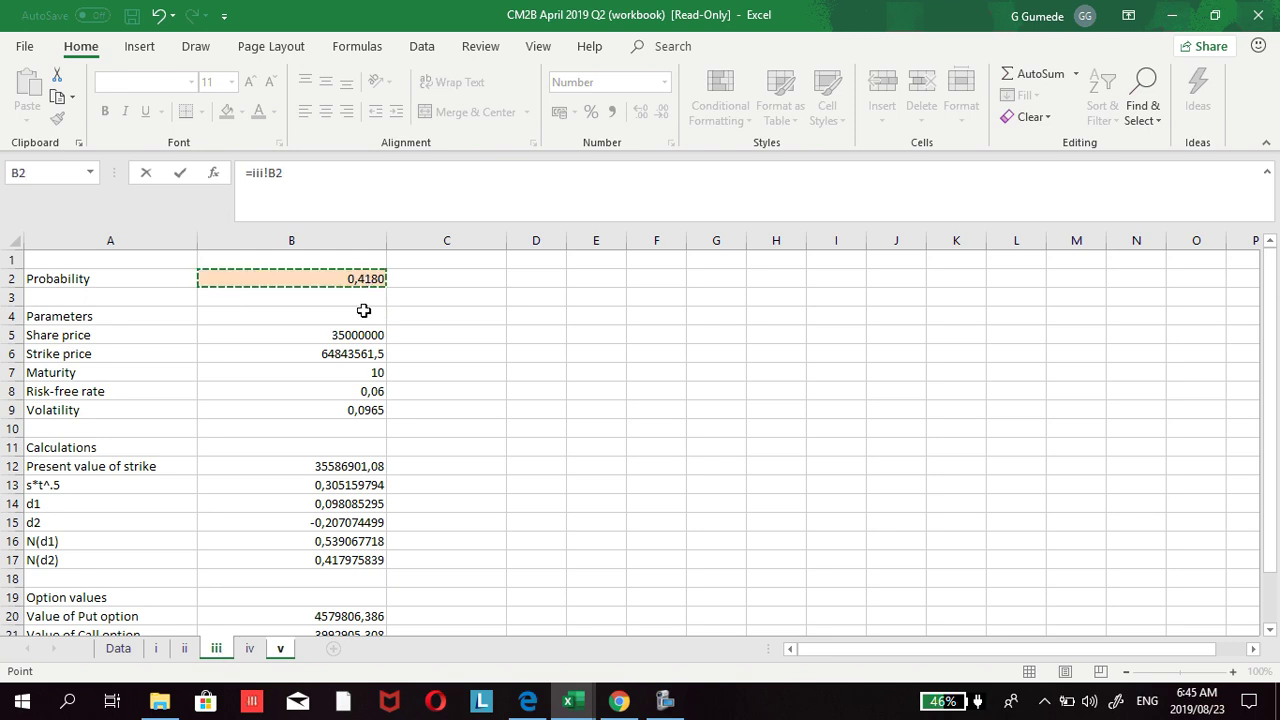
click(280, 648)
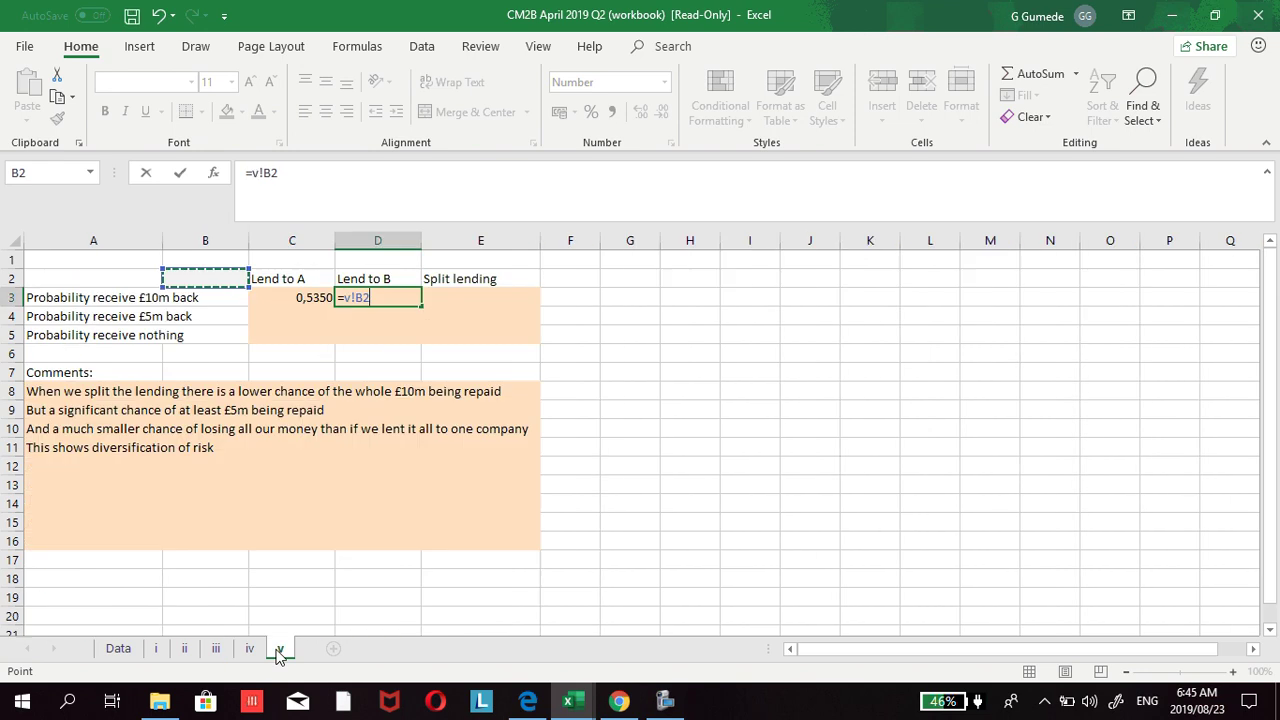
click(350, 302)
key(BackSpace)
text(iii)
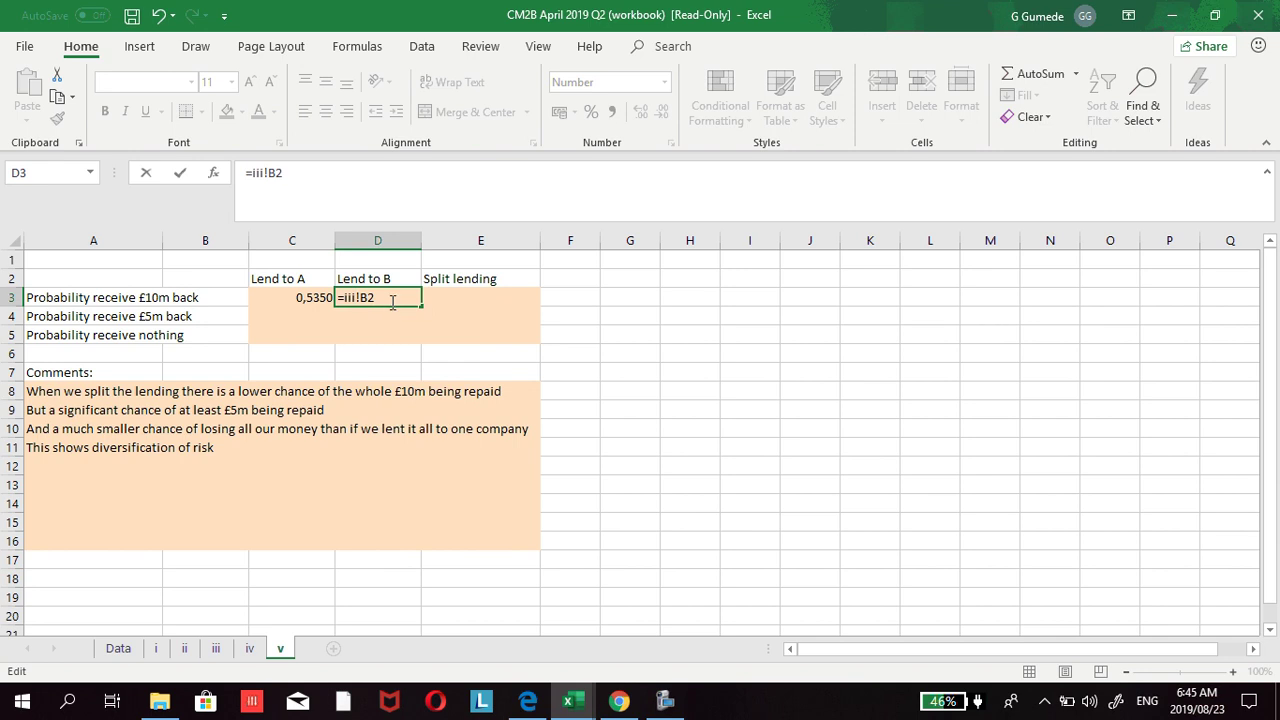
key(Return)
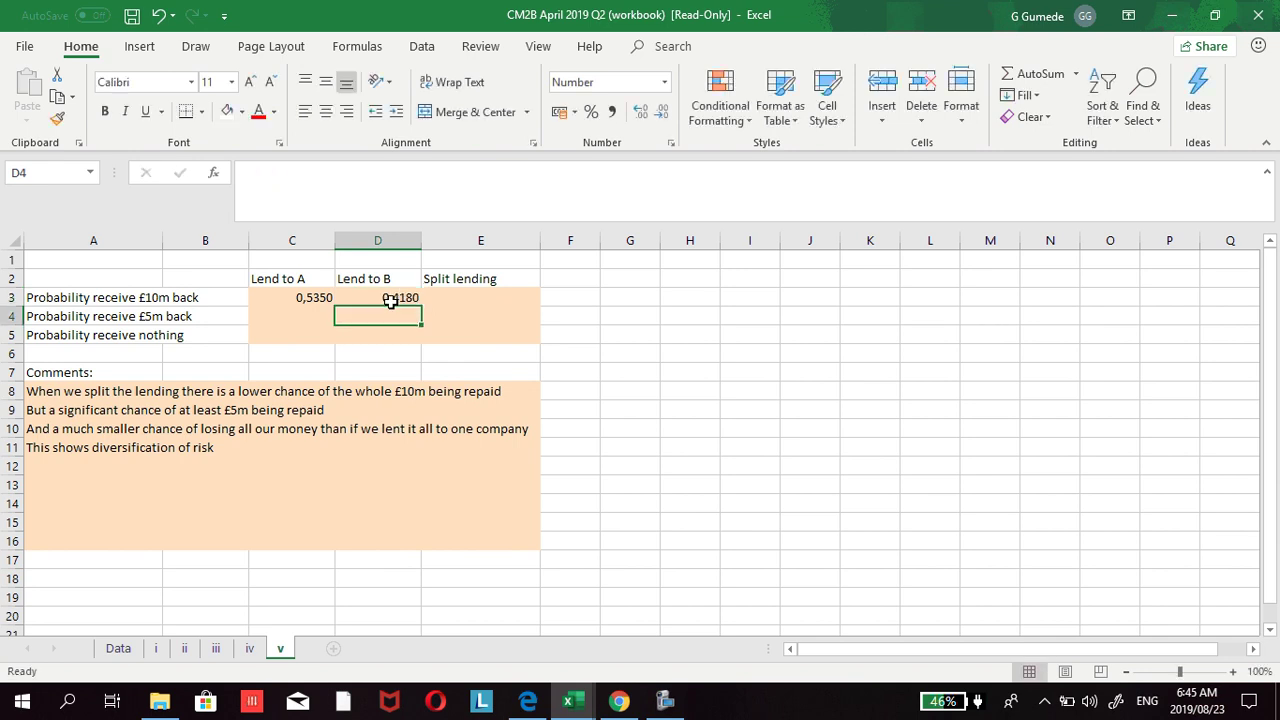
Step: Switch to the exam paper PDF in Edge to reread Question 2, and return to the CM2B April 2019 Q2 workbook in Excel
click(443, 295)
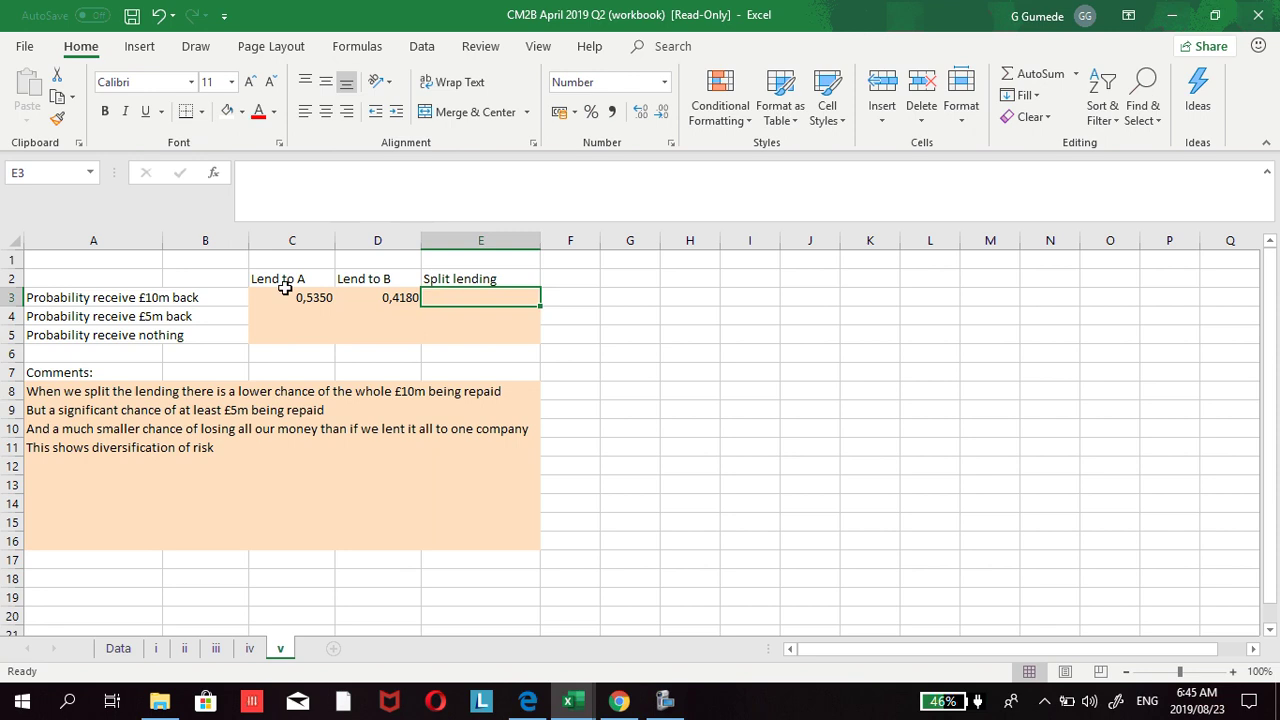
click(529, 701)
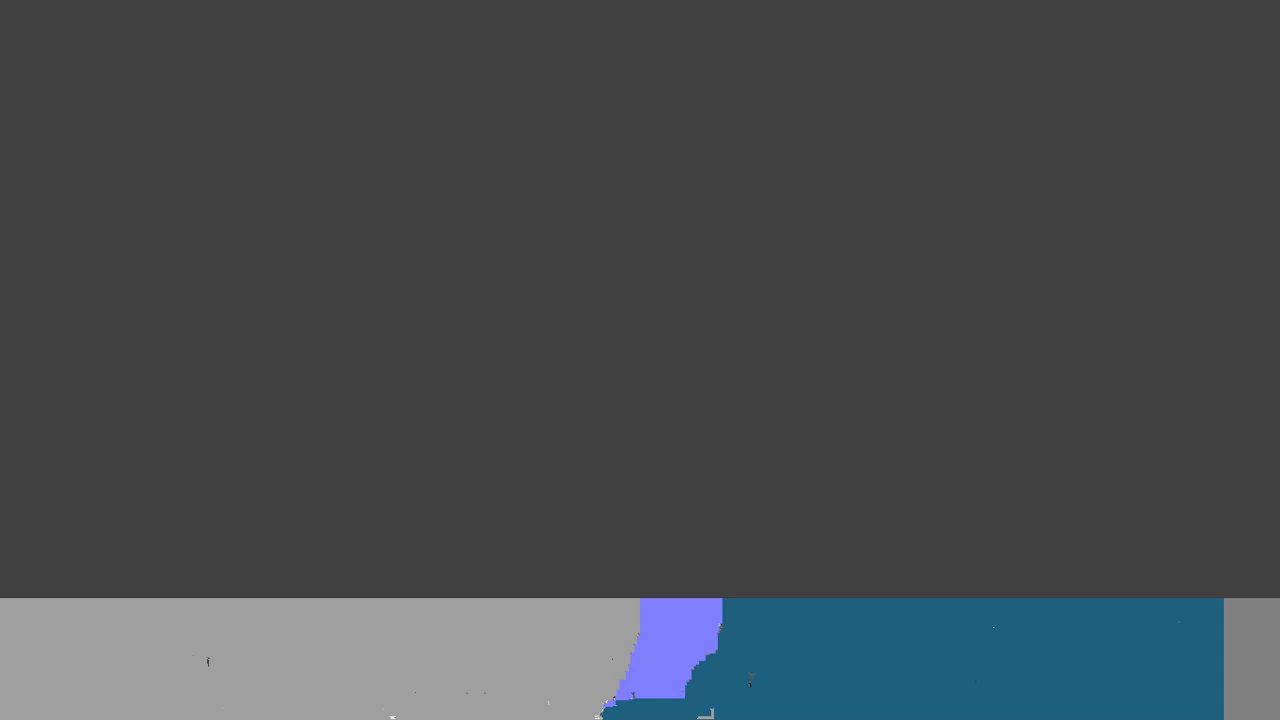
mouse_move(567, 700)
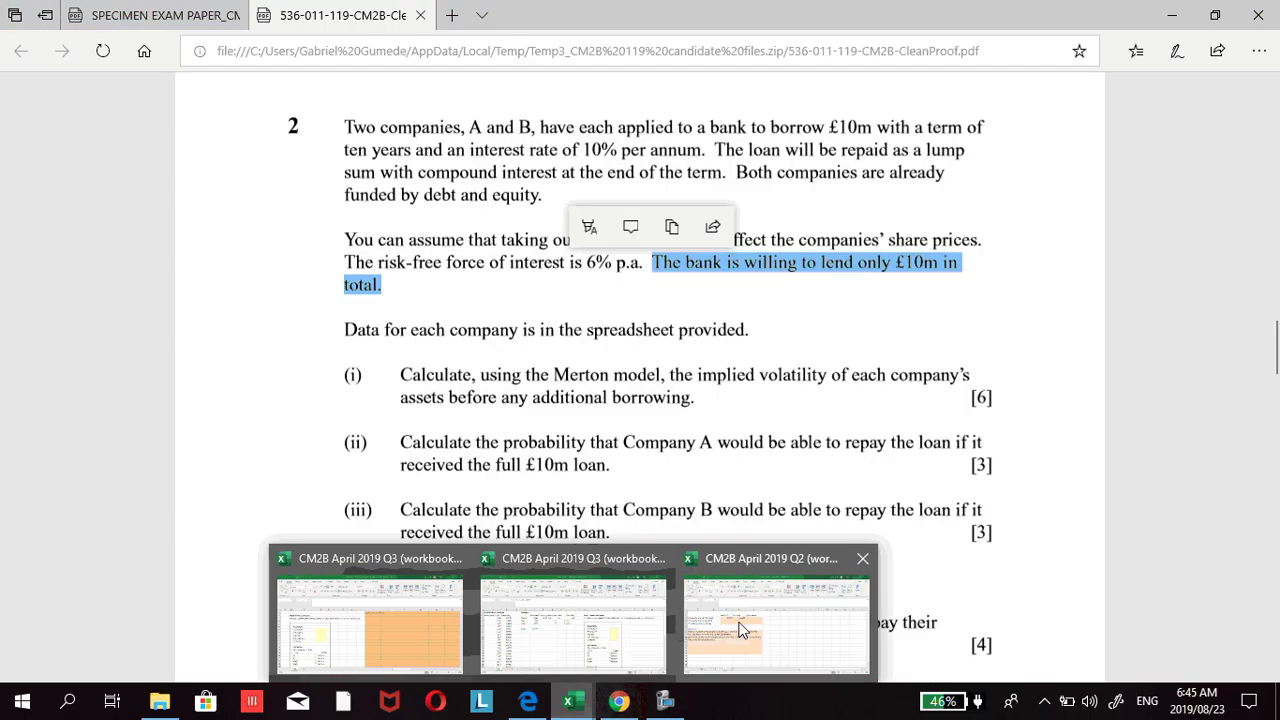
click(575, 620)
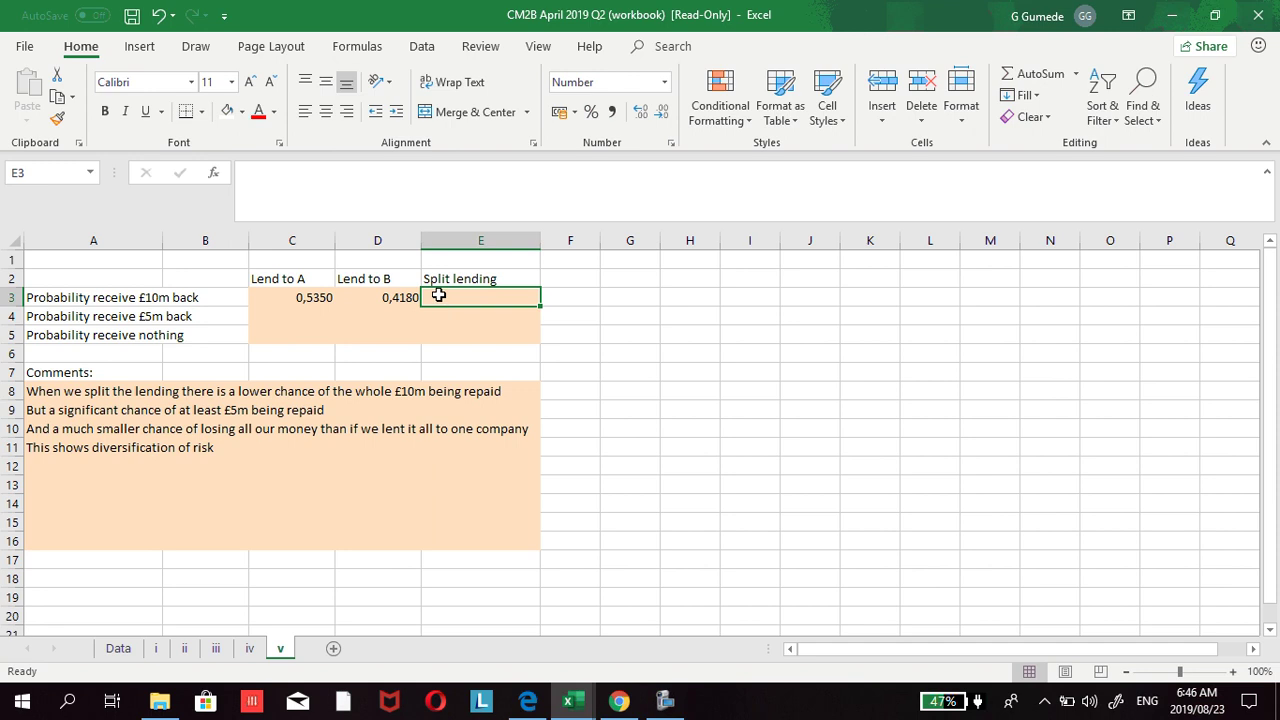
Step: Check the formula behind the Split between A and B probability in D2 of sheet iv, and return to sheet v
click(249, 648)
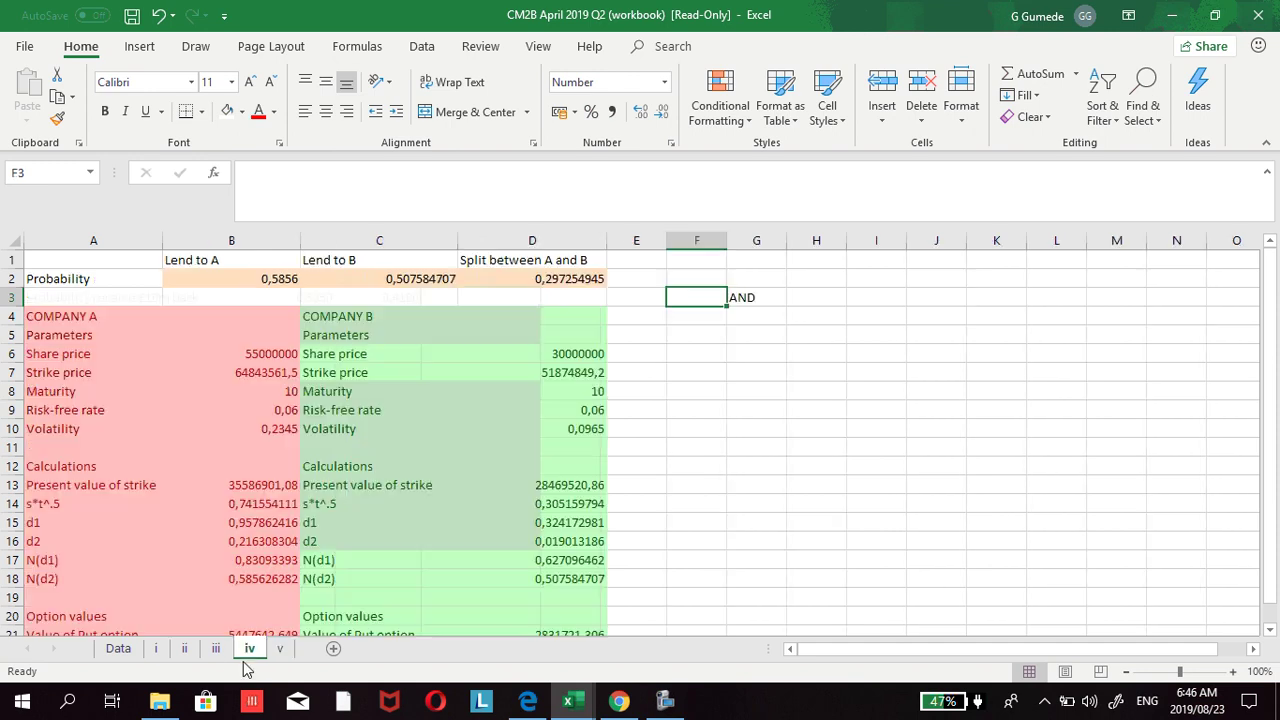
click(520, 280)
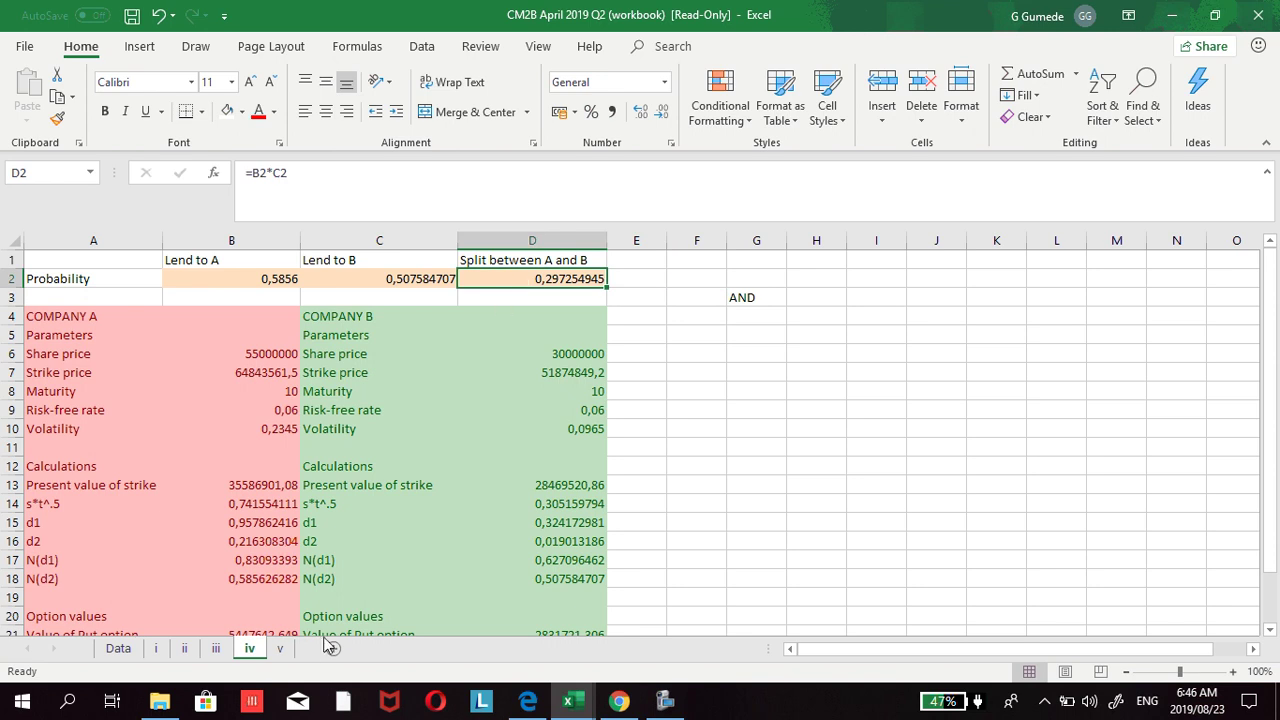
click(280, 648)
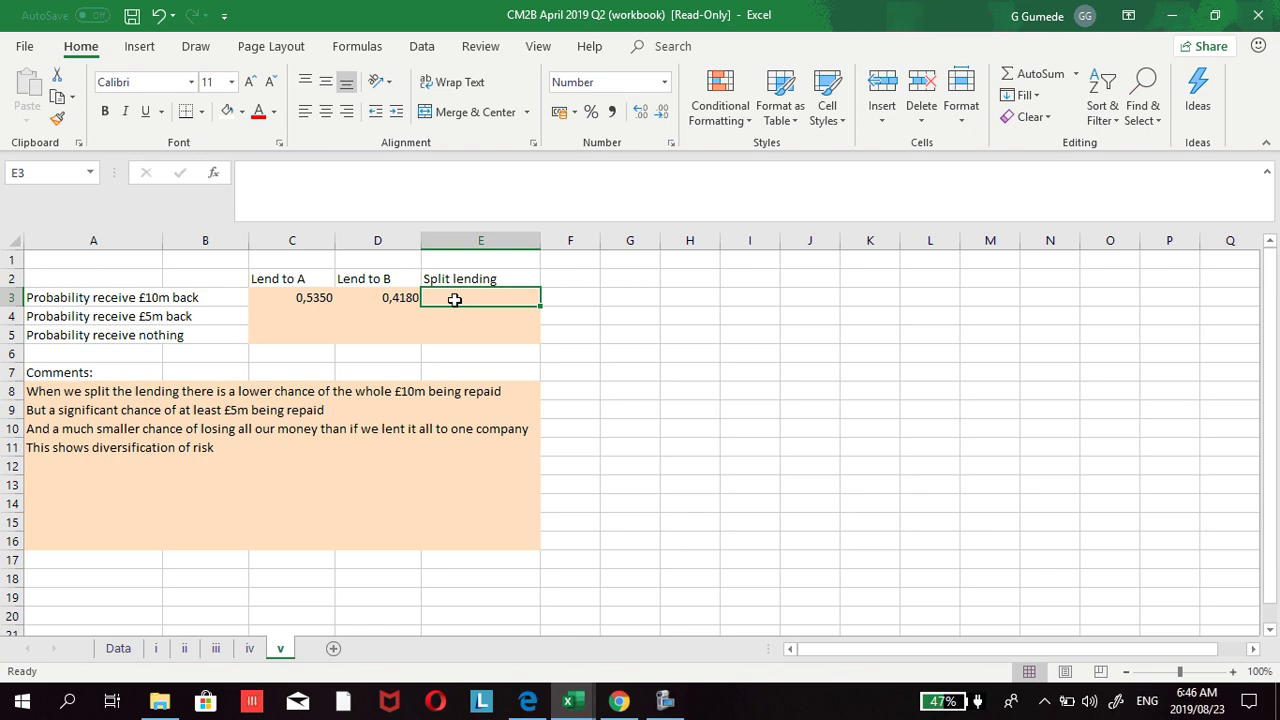
Step: Link the Split lending probability of receiving £10m back in E3 of sheet v to sheet iv with =iv!D2
text(=)
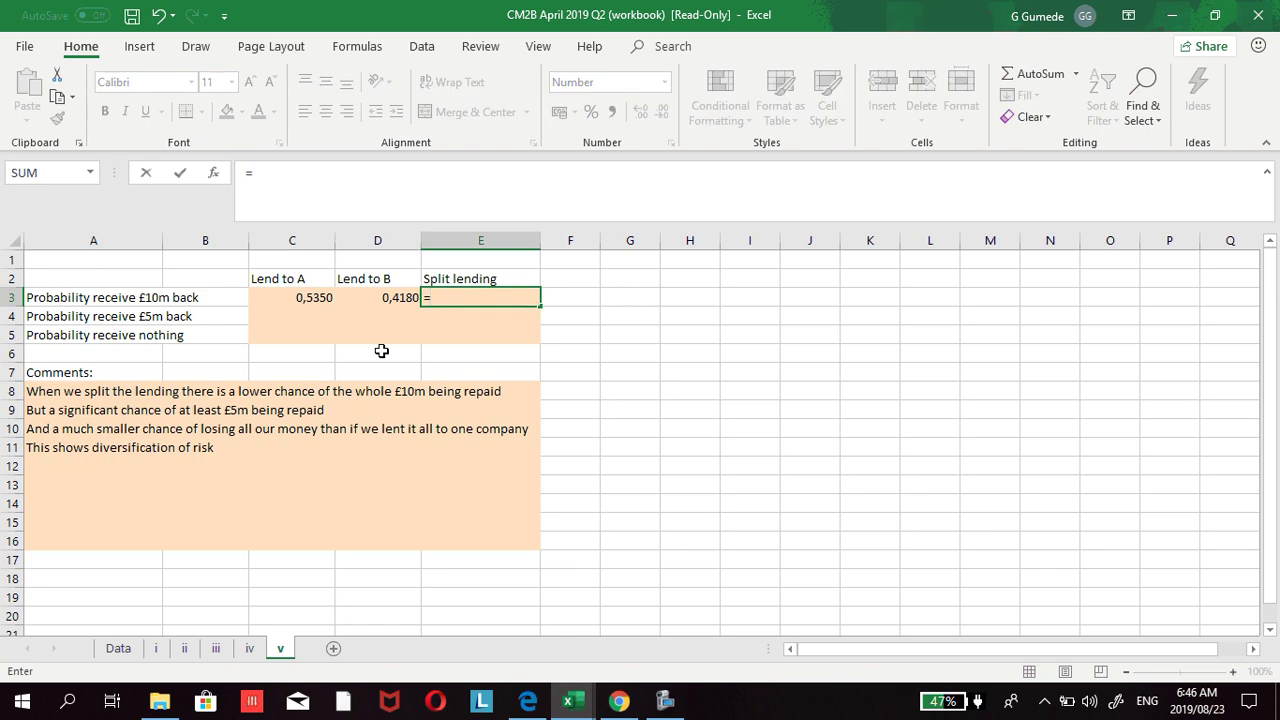
click(249, 648)
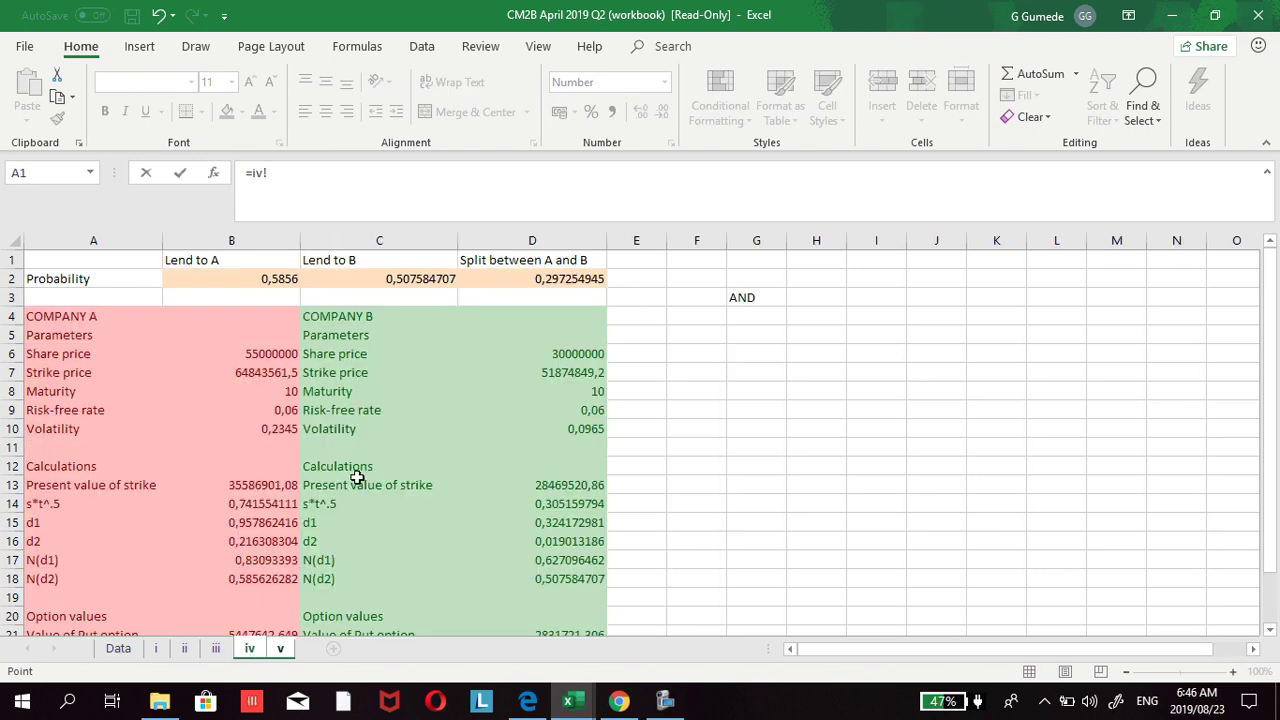
click(570, 279)
click(281, 648)
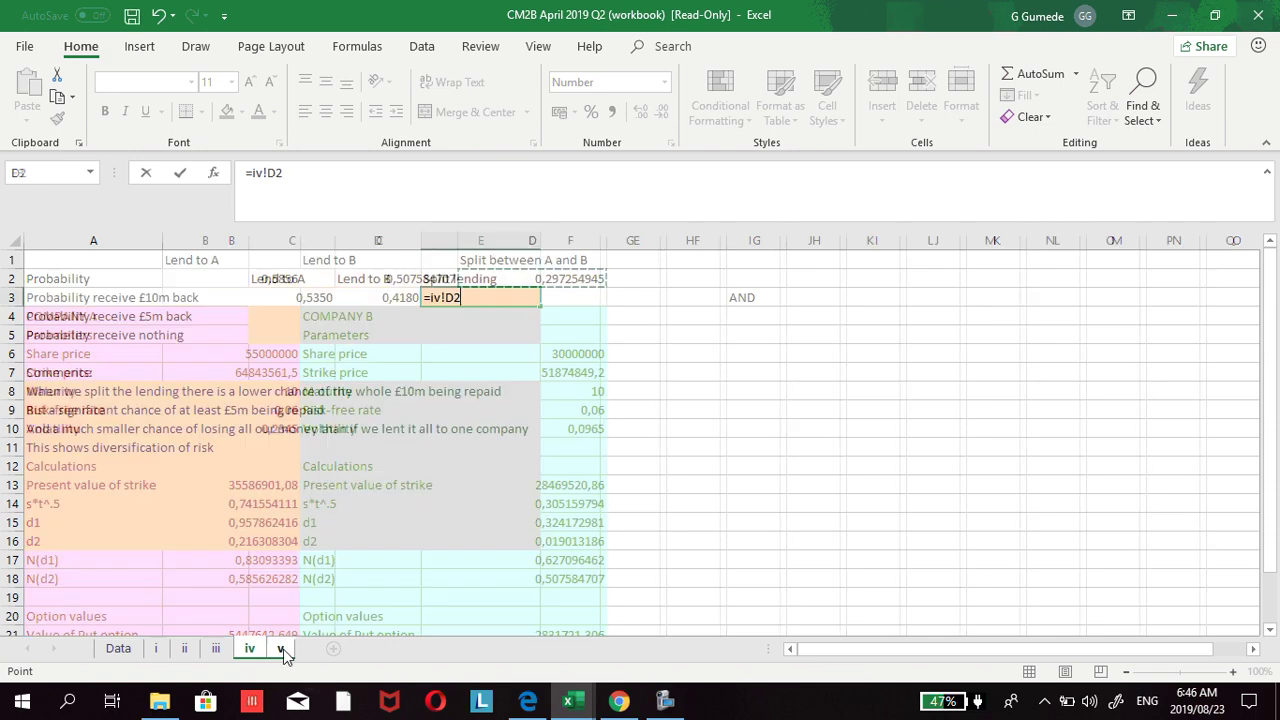
click(458, 297)
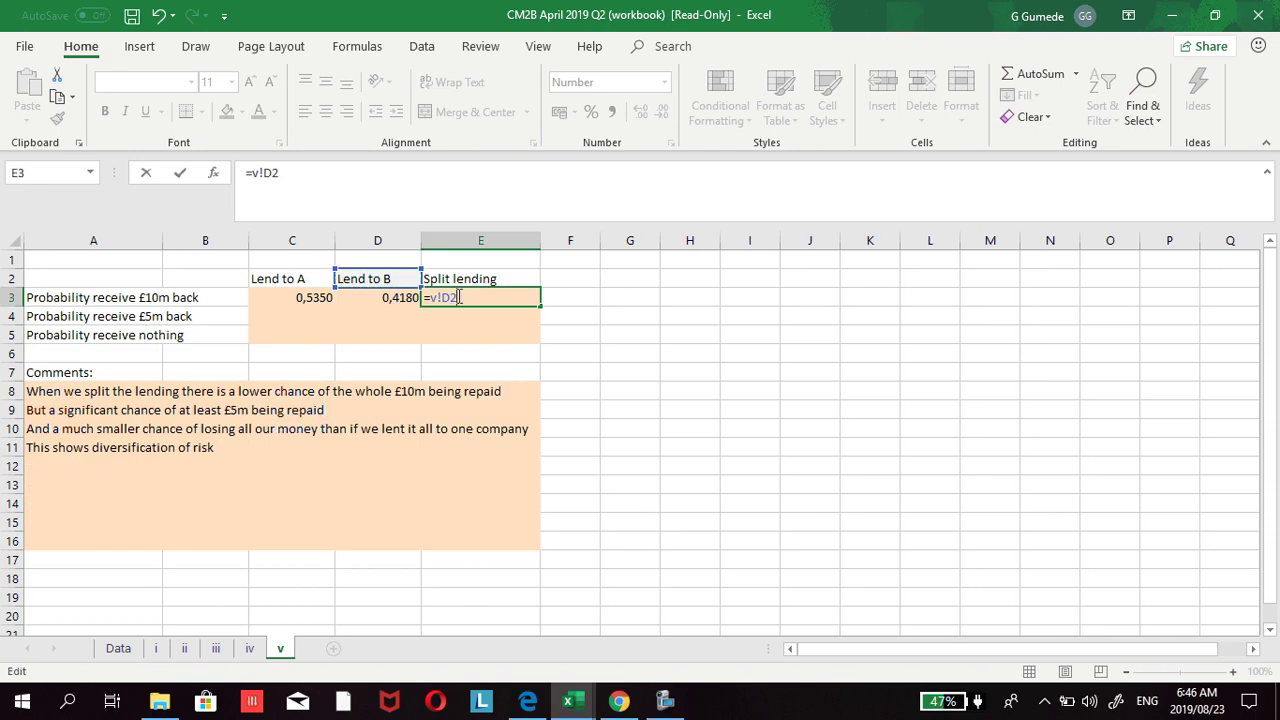
key(Left)
key(Left)
text(i)
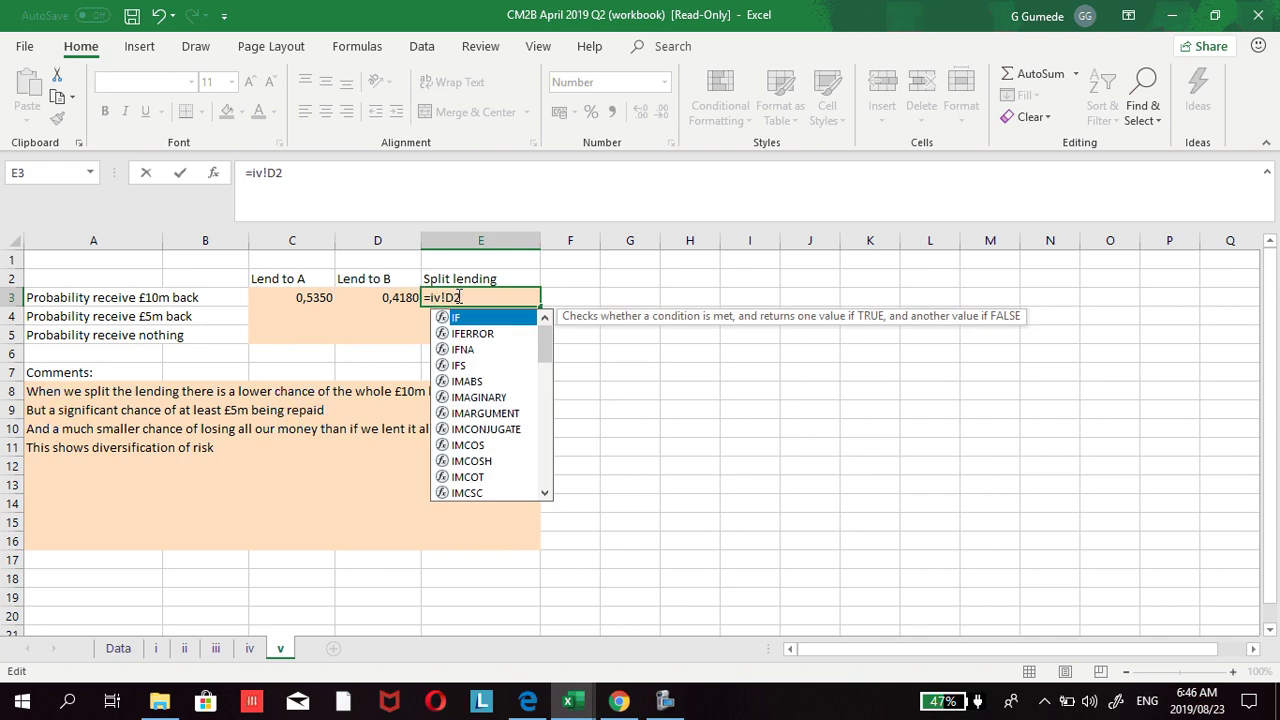
click(509, 297)
key(Return)
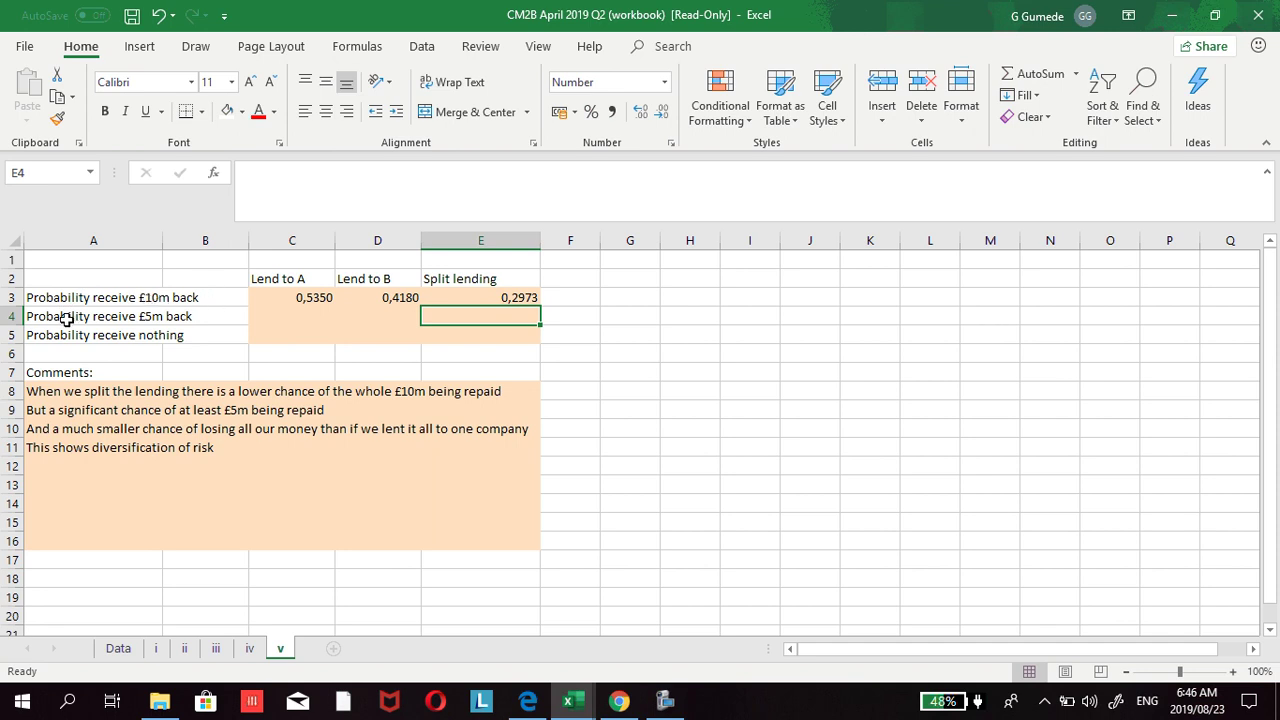
click(190, 316)
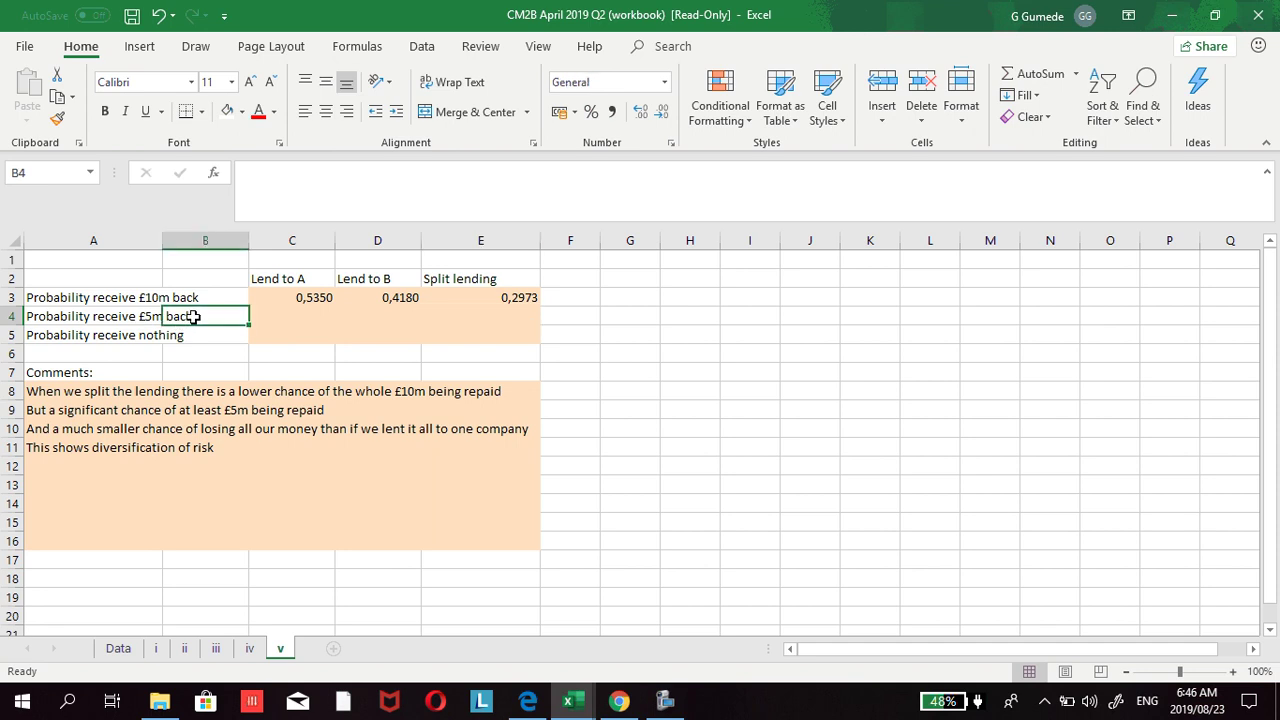
click(260, 316)
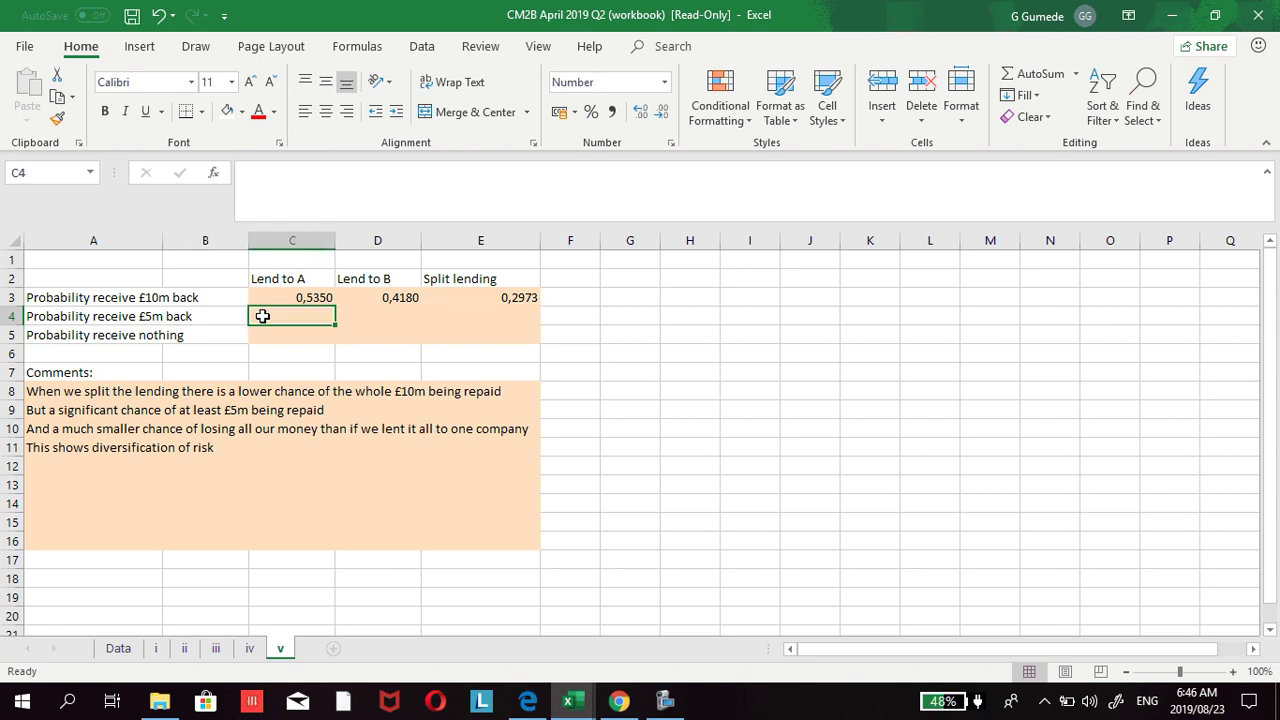
click(349, 316)
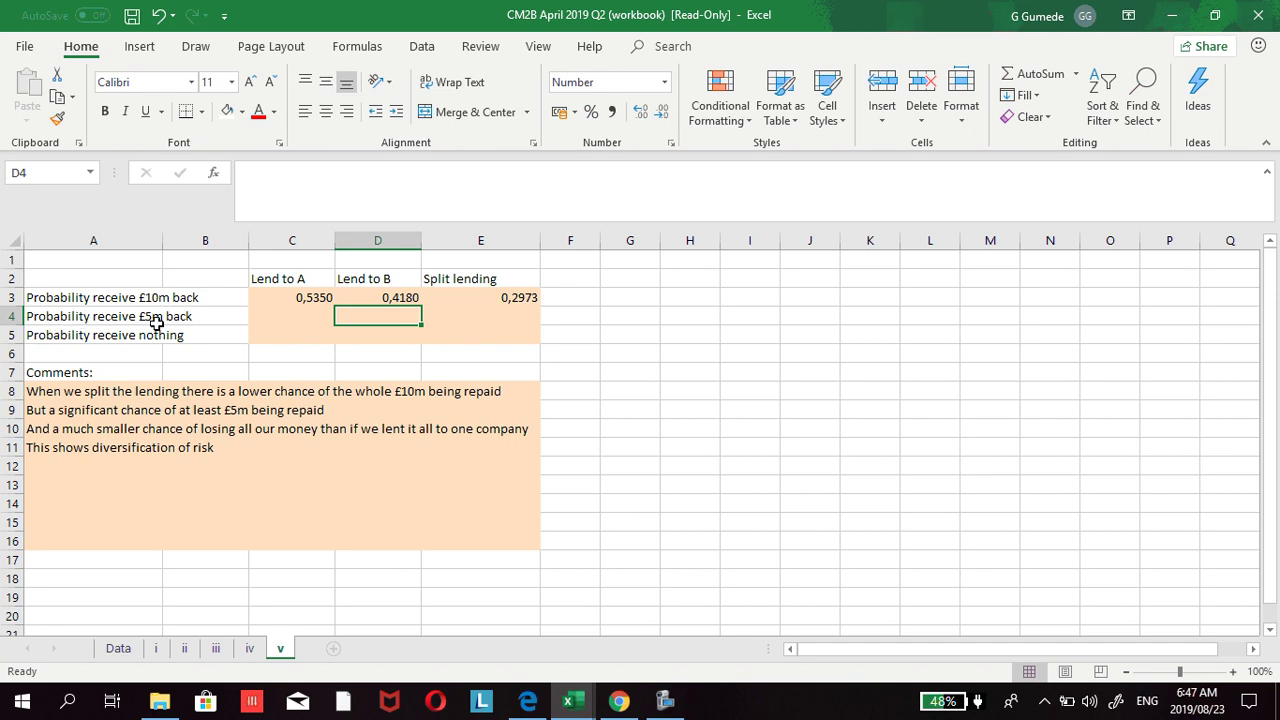
click(432, 318)
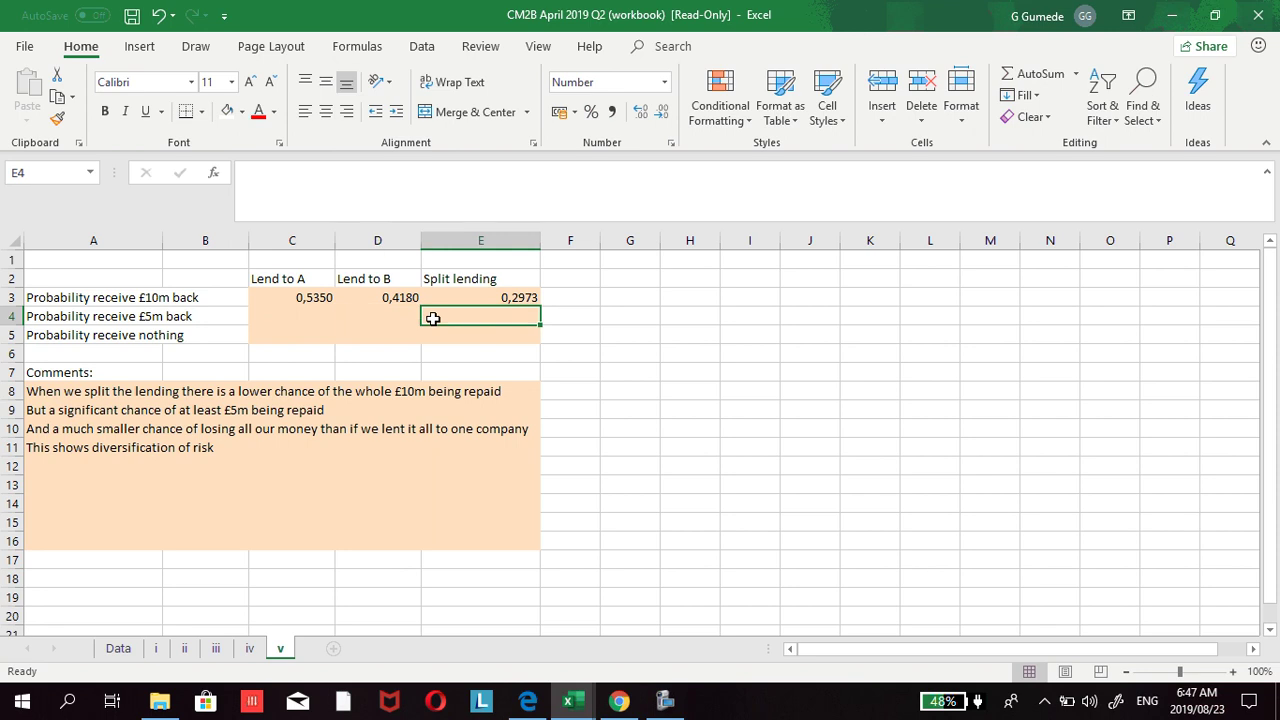
text(=()
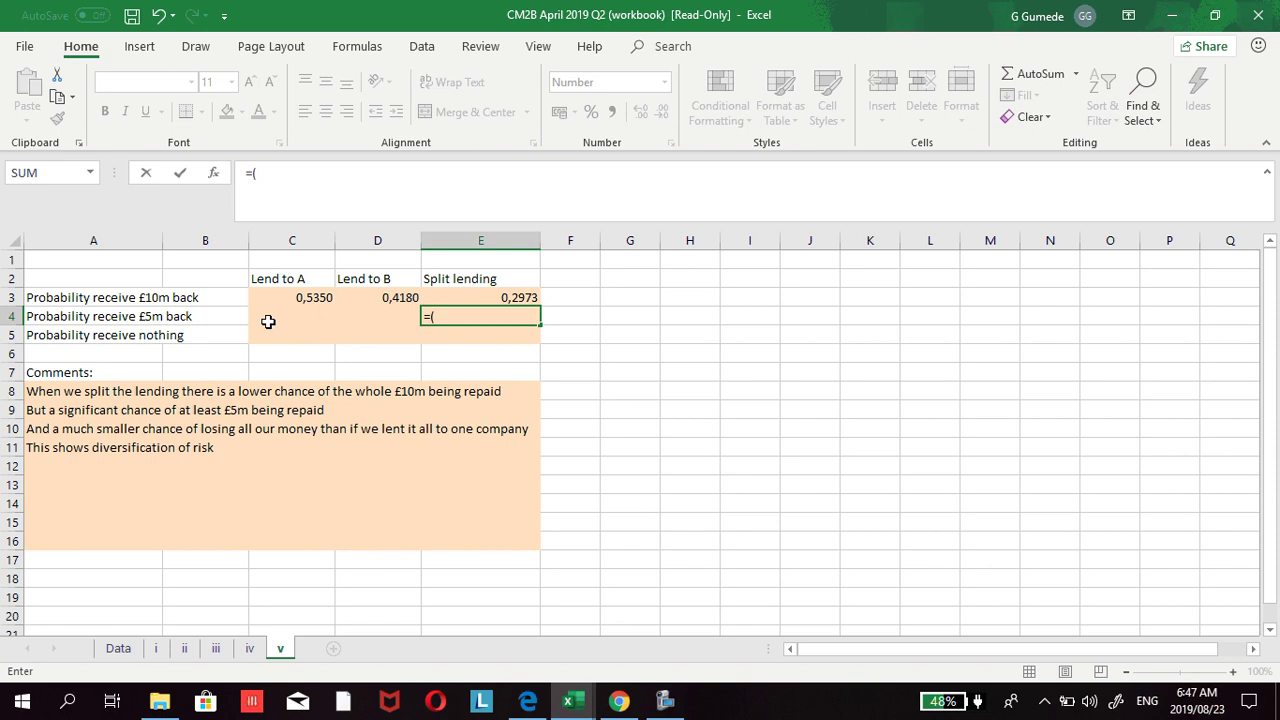
click(165, 316)
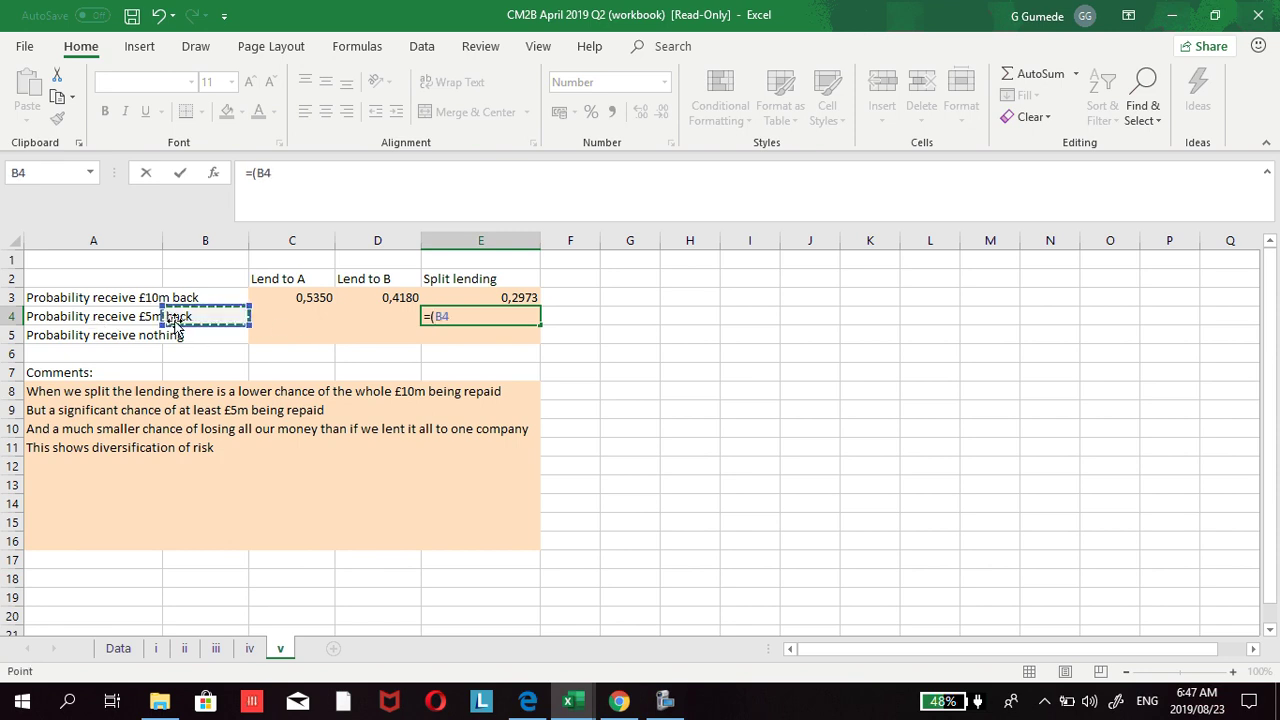
key(BackSpace)
key(BackSpace)
key(BackSpace)
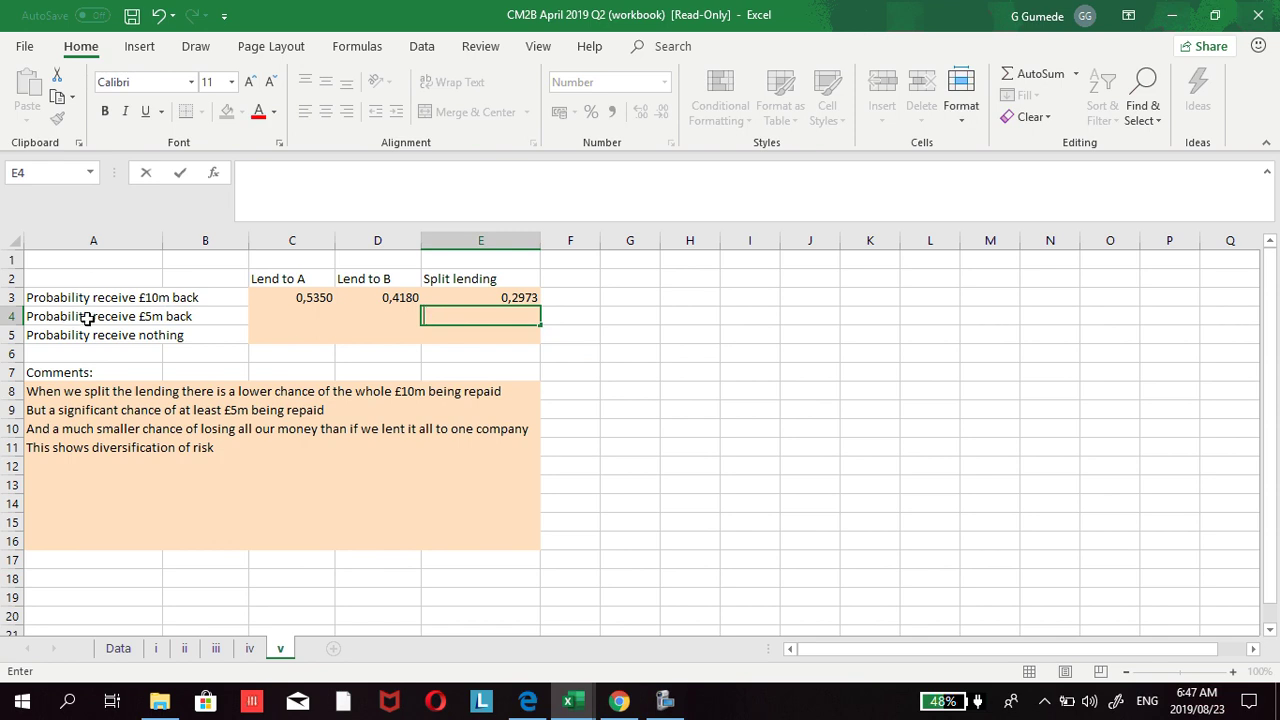
click(176, 317)
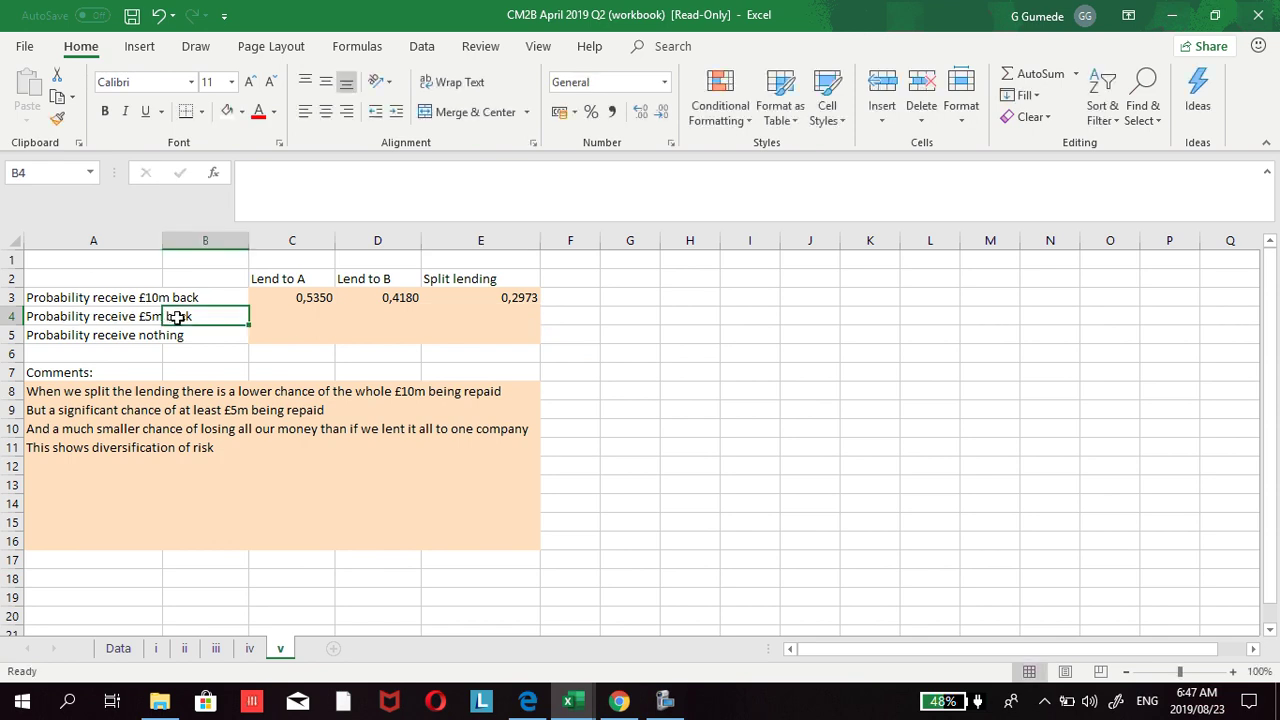
click(136, 315)
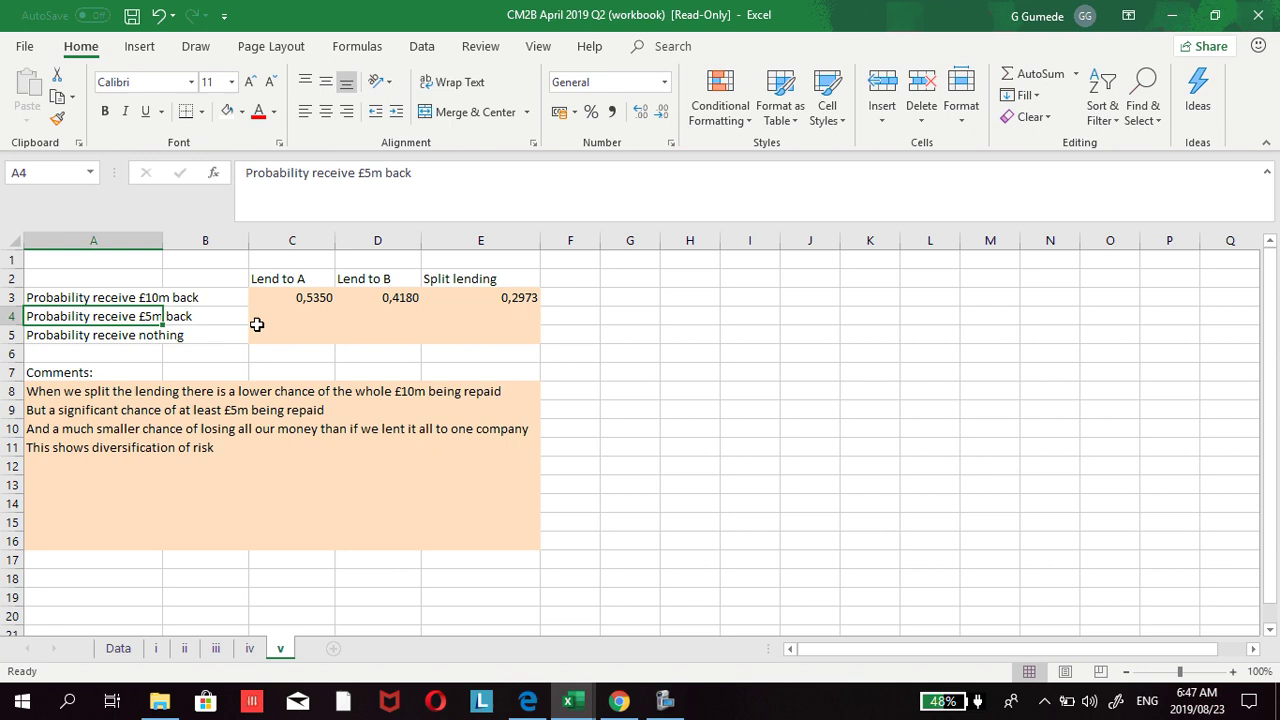
Step: Begin the split lending £5m probability formula in E4 of sheet v with A's repayment probability, =(iv!B2)*(1-
click(472, 318)
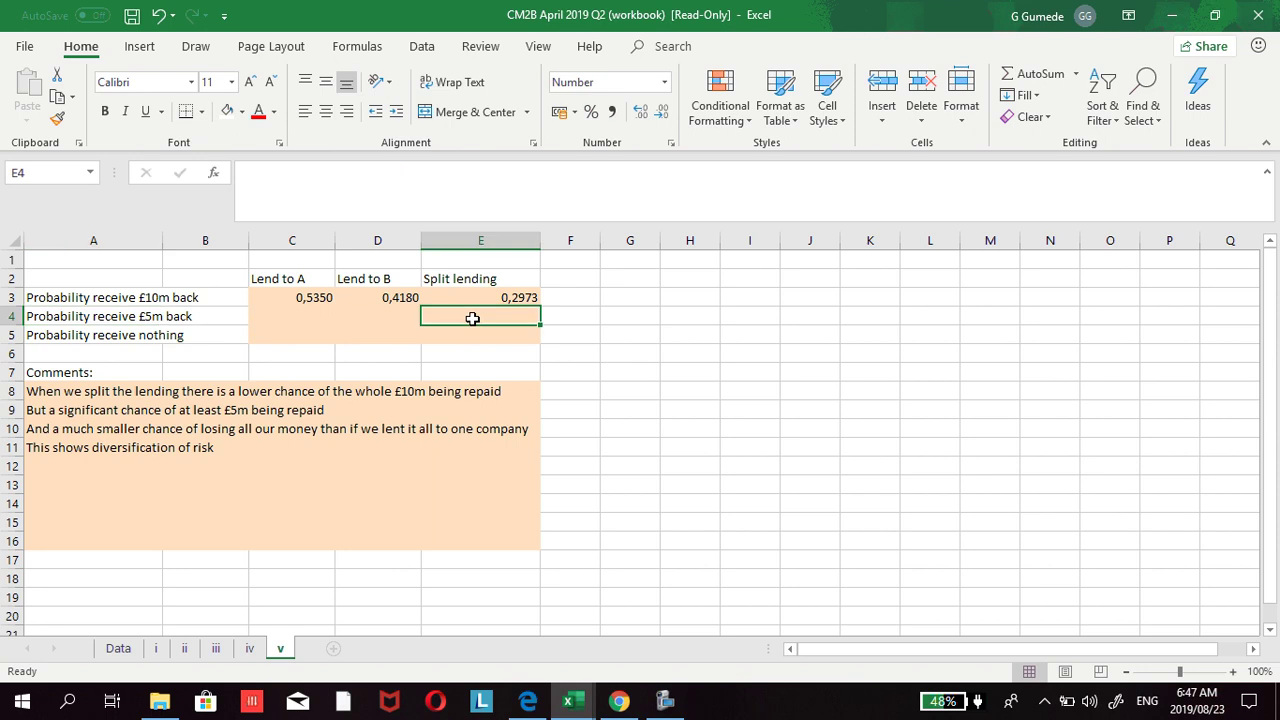
text(=()
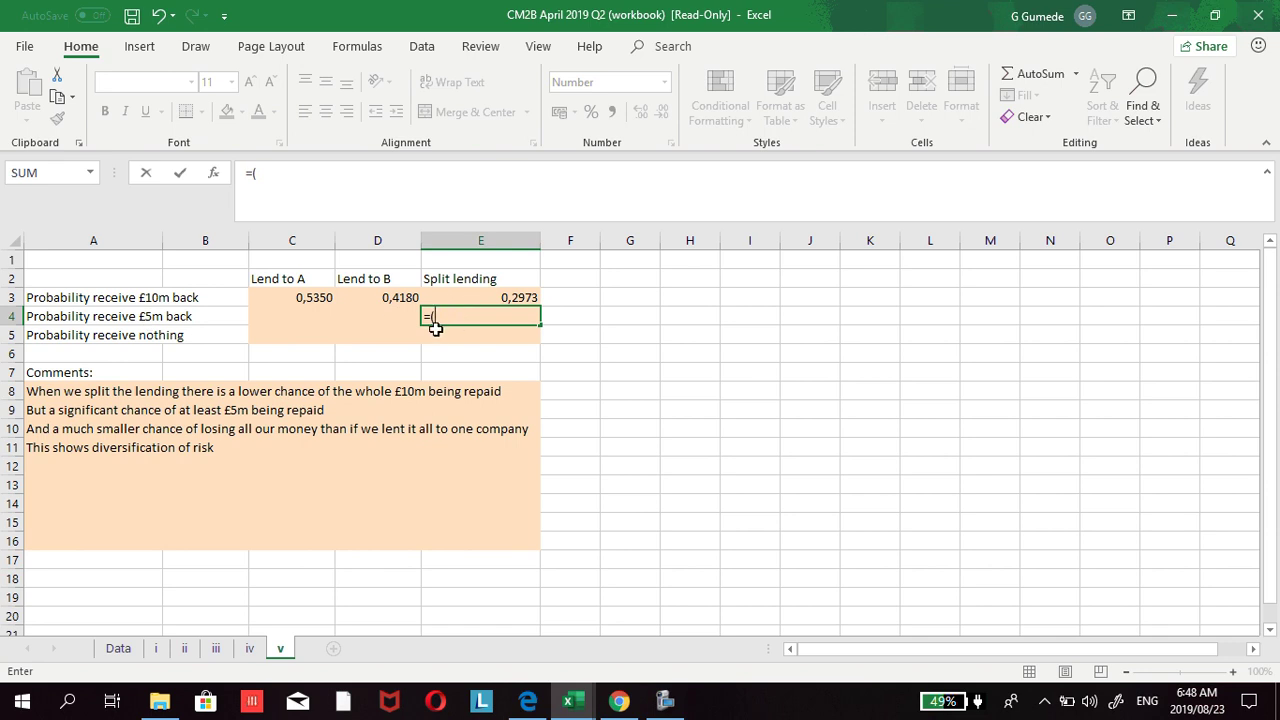
click(249, 651)
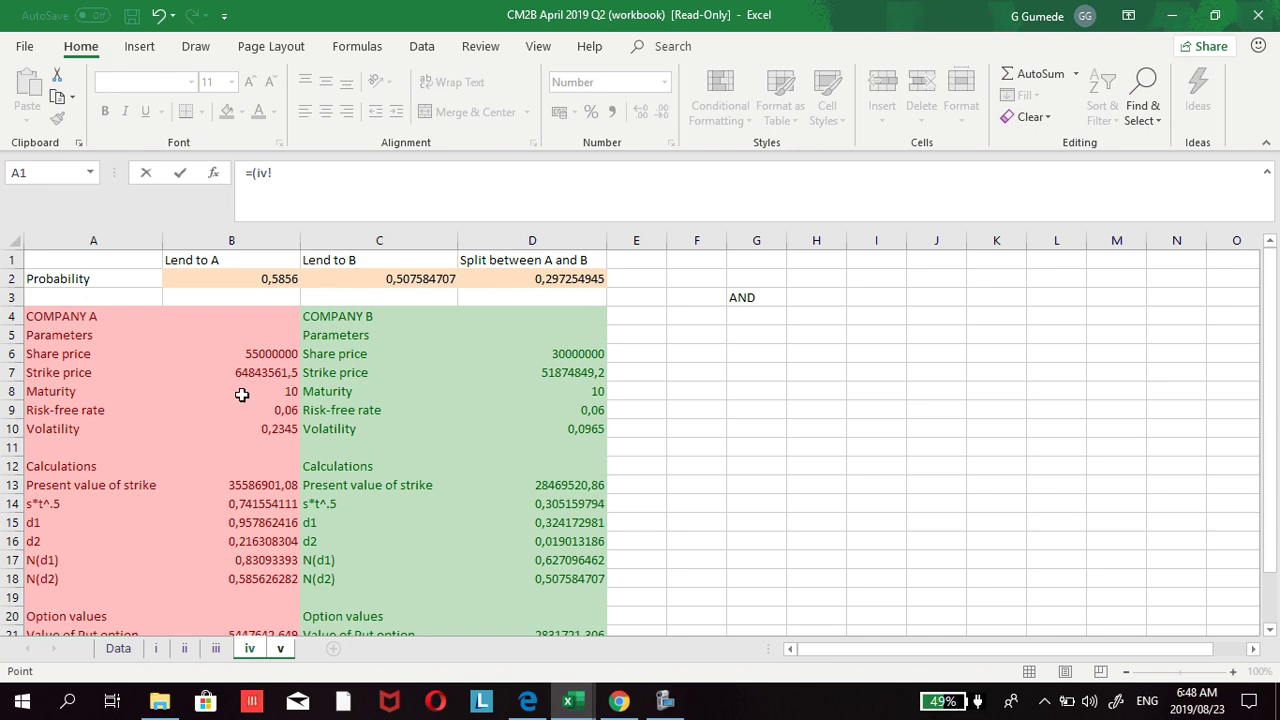
click(256, 279)
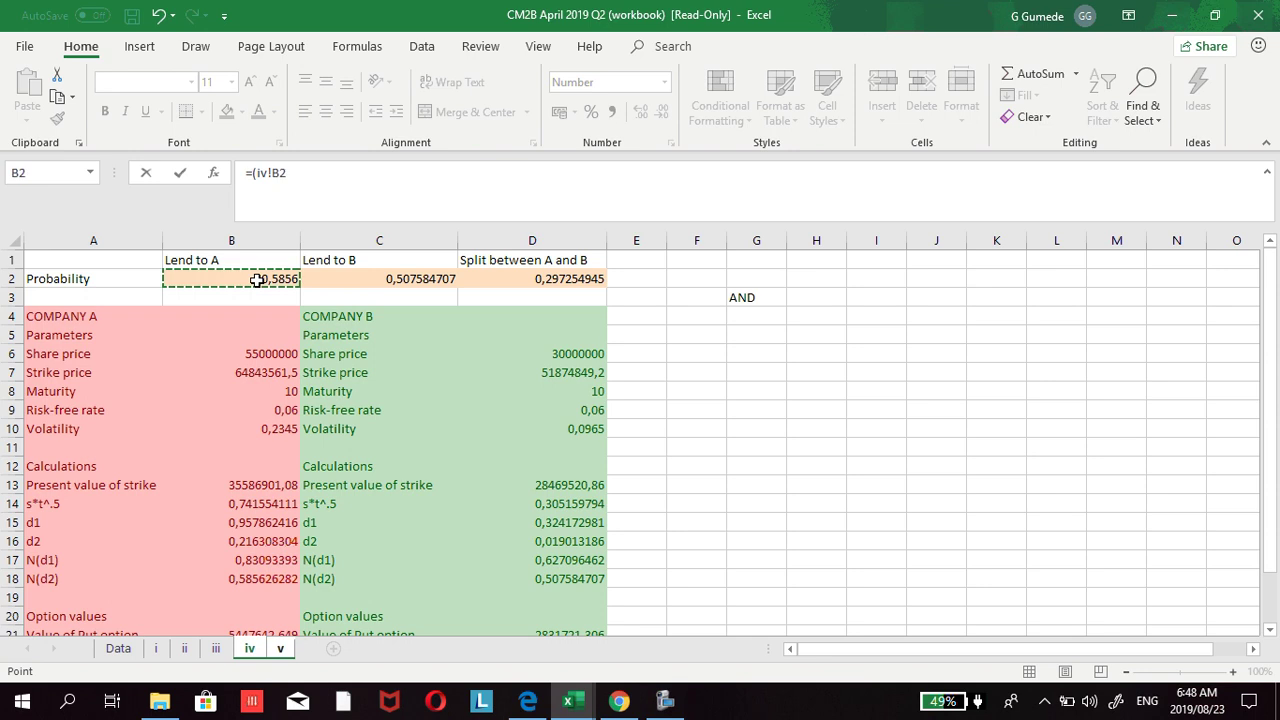
click(281, 649)
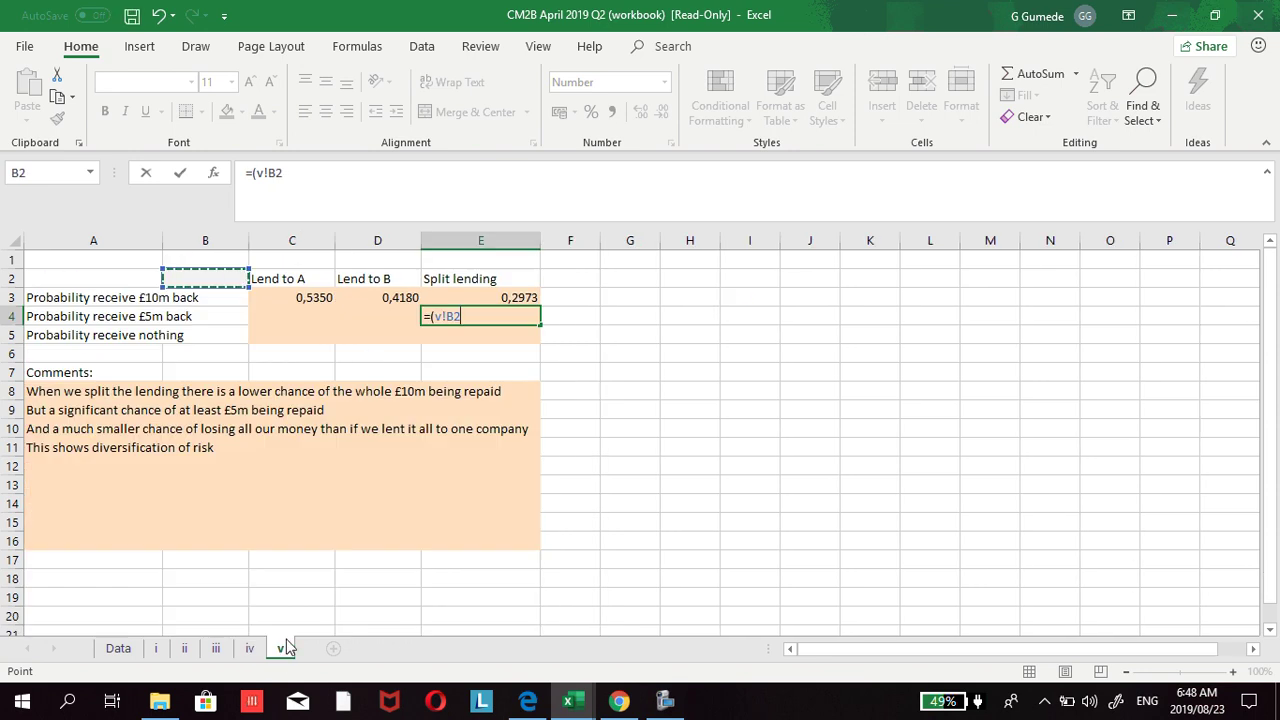
click(436, 318)
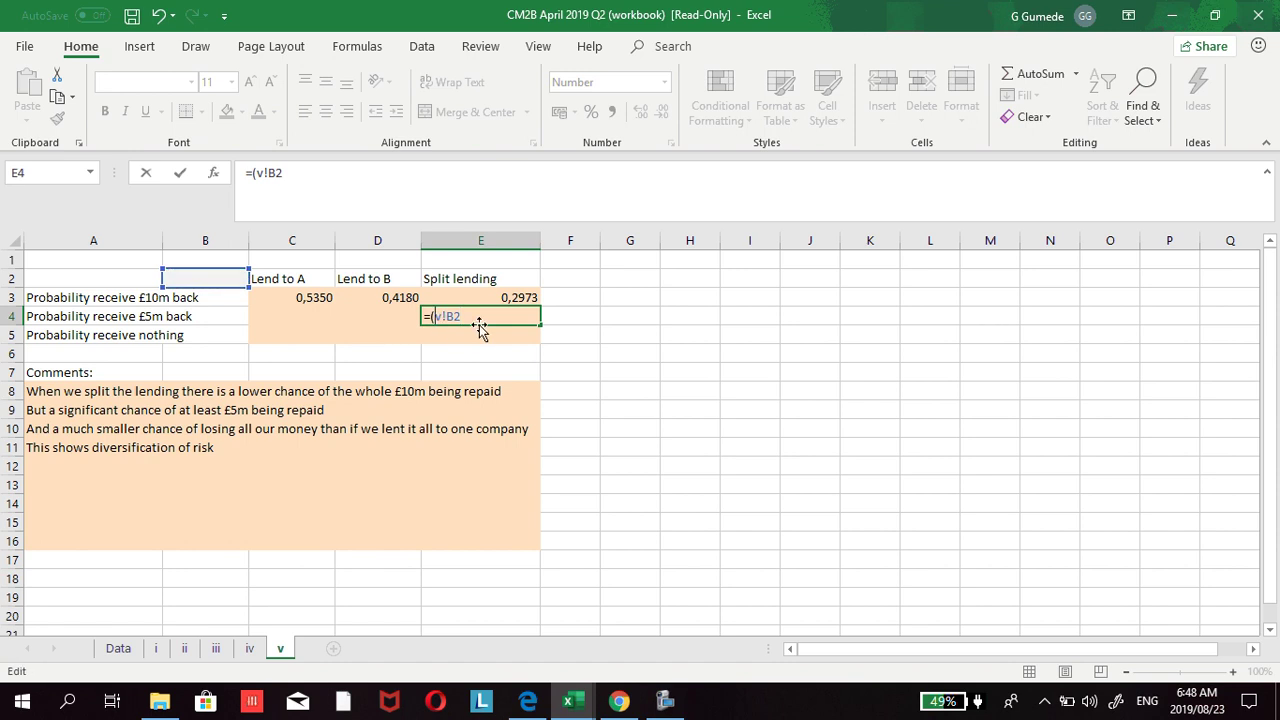
text(i)
click(476, 312)
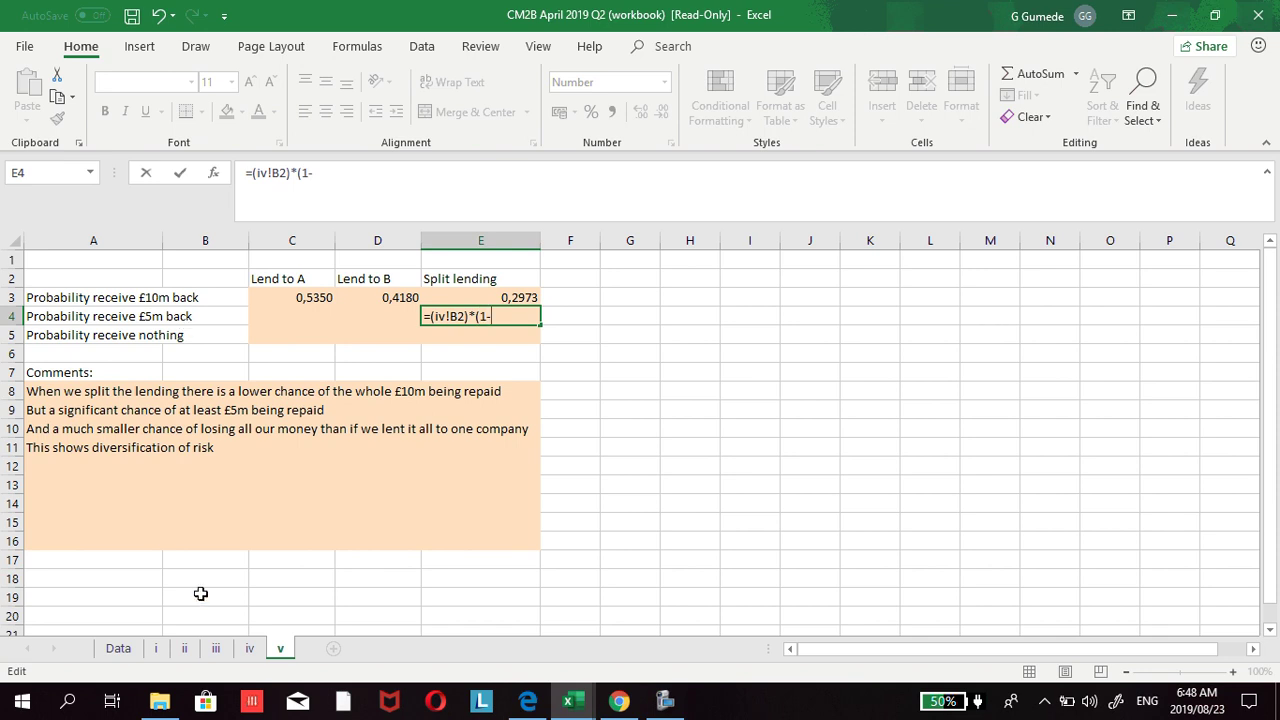
Step: Complete the first product in E4 with B's default probability from sheet iv, giving =(iv!B2)*(1-iv!C2)+(
click(252, 649)
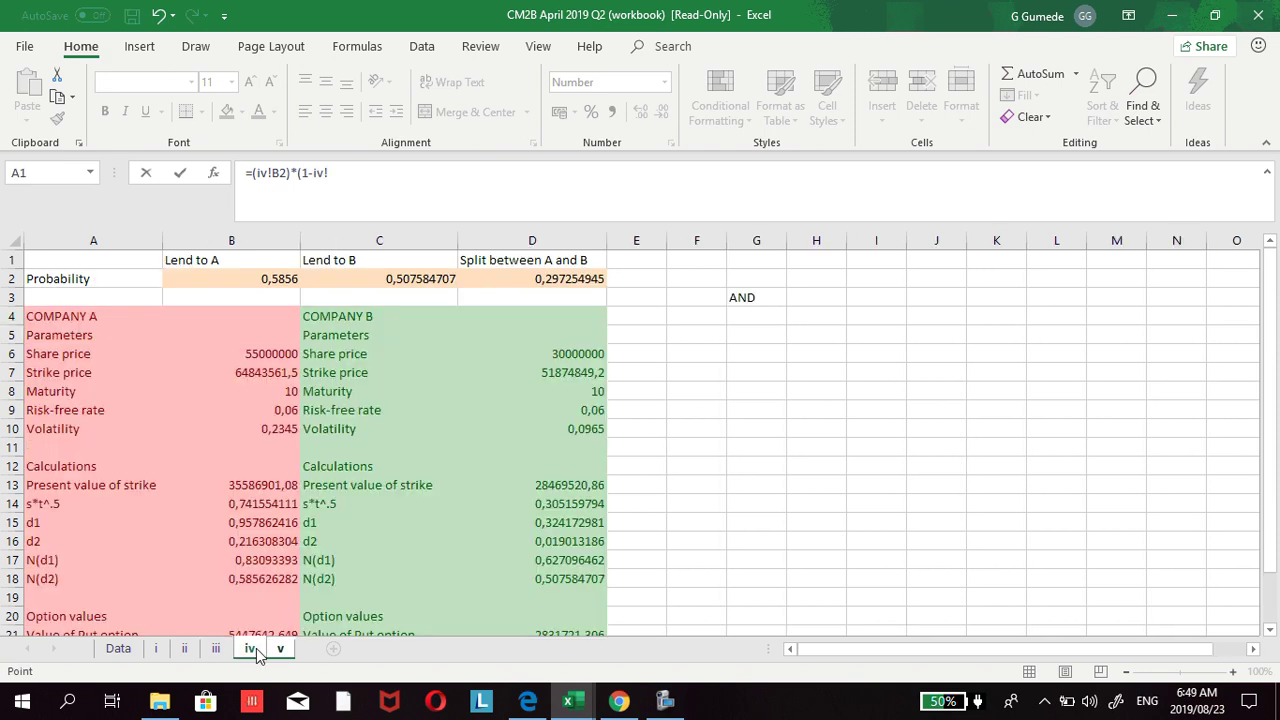
click(372, 281)
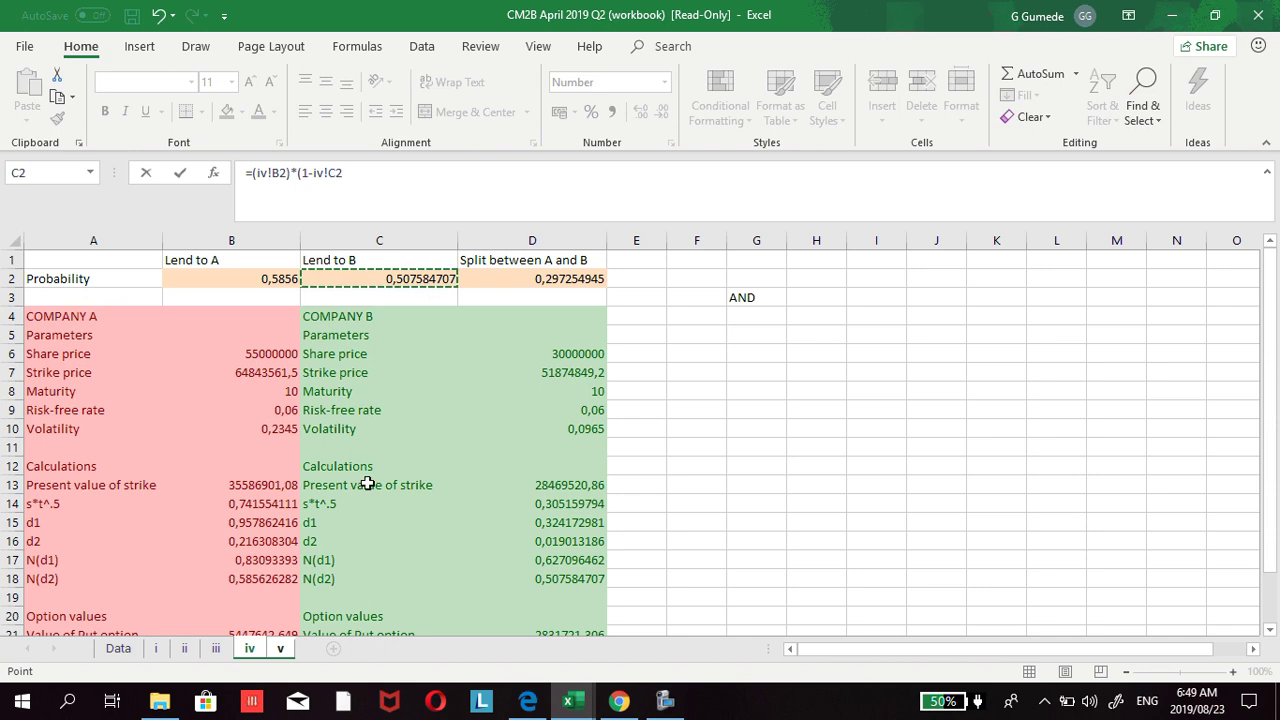
click(281, 649)
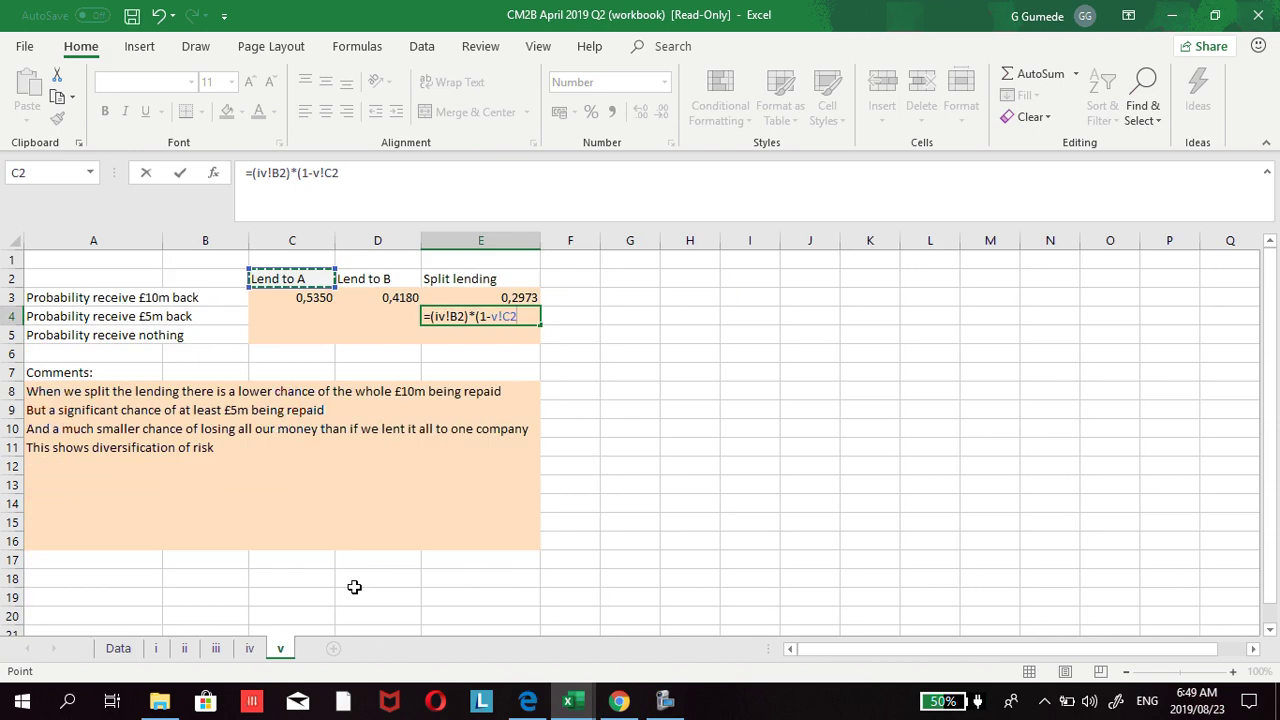
click(500, 318)
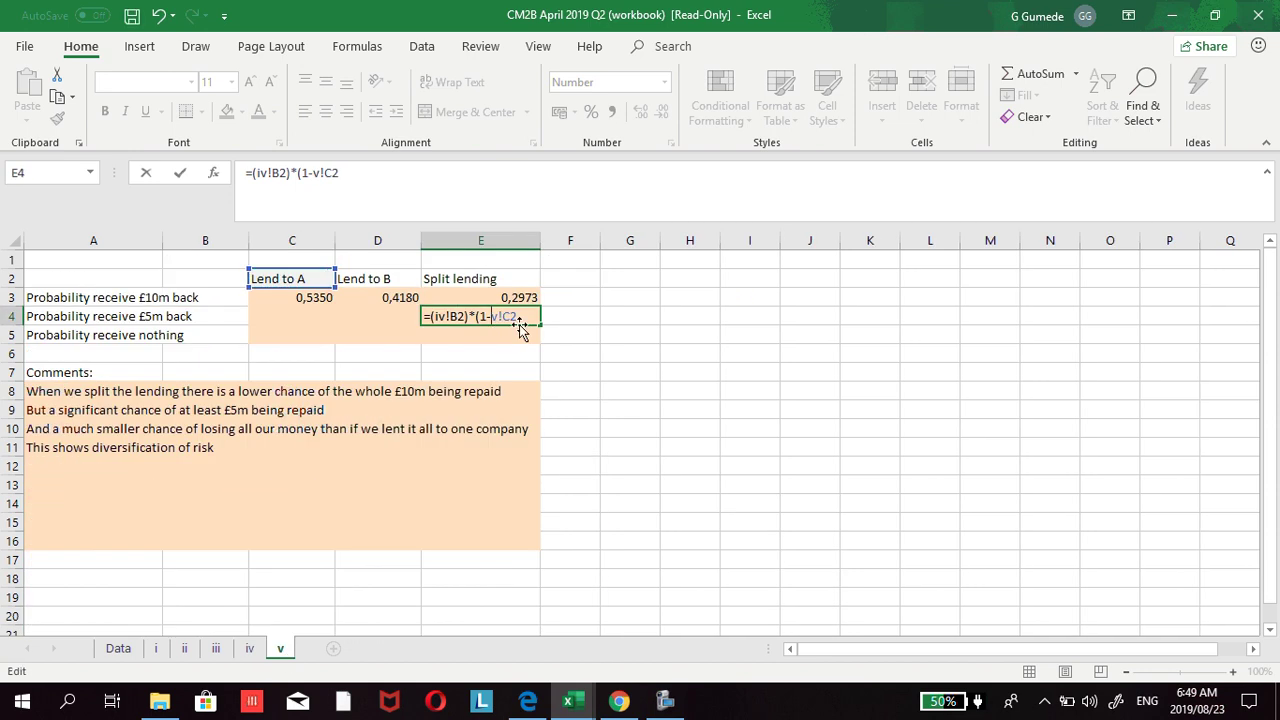
text(i)
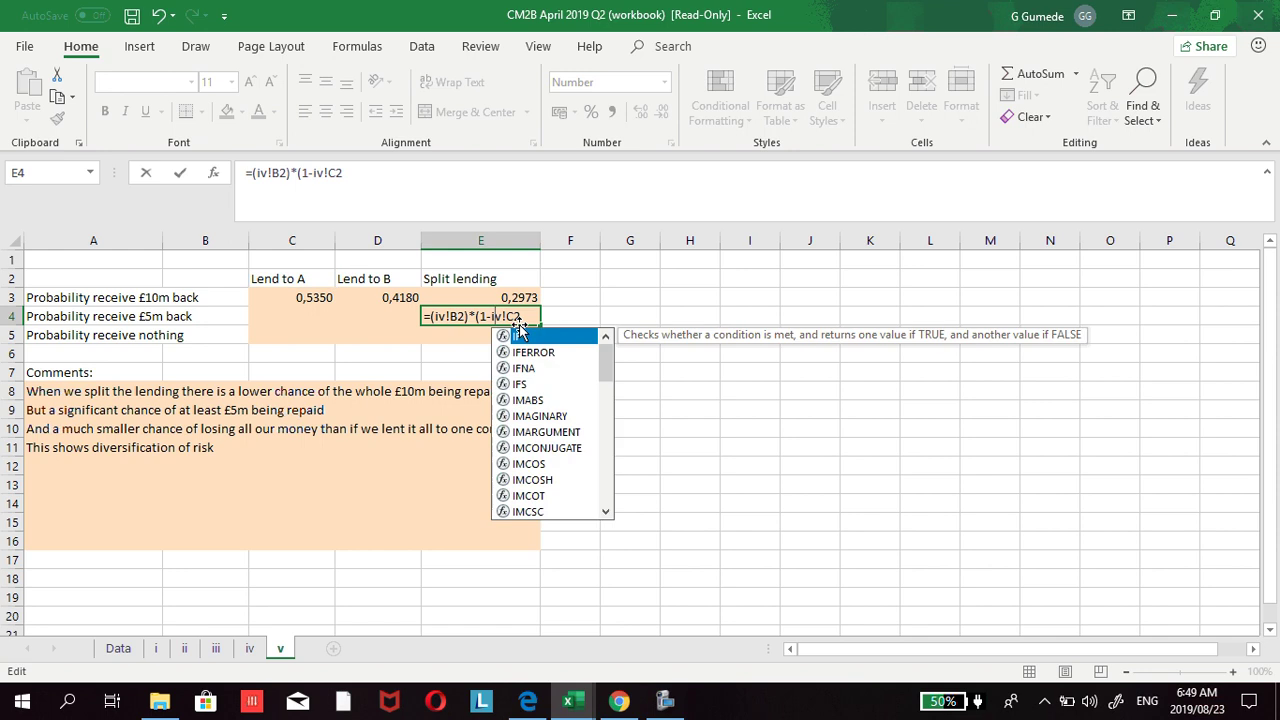
click(524, 316)
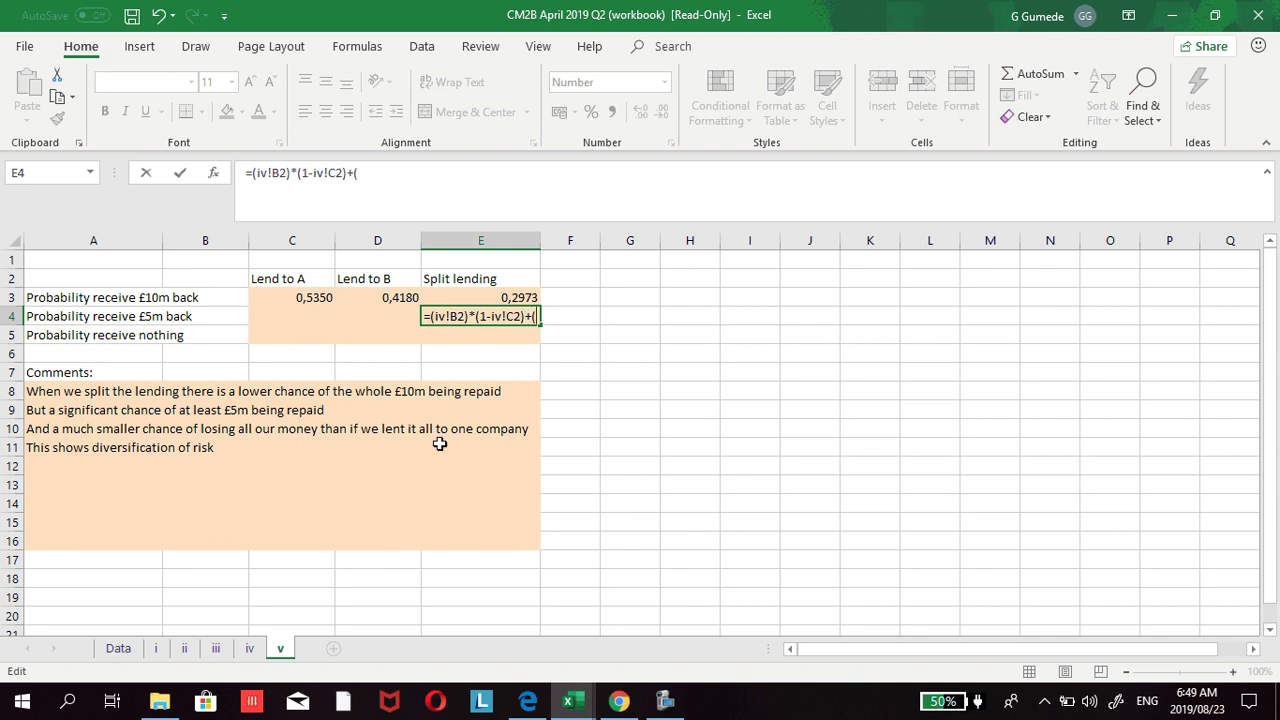
Step: Add B's repayment probability from sheet iv as the start of the second product in E4, (iv!C2)
click(250, 648)
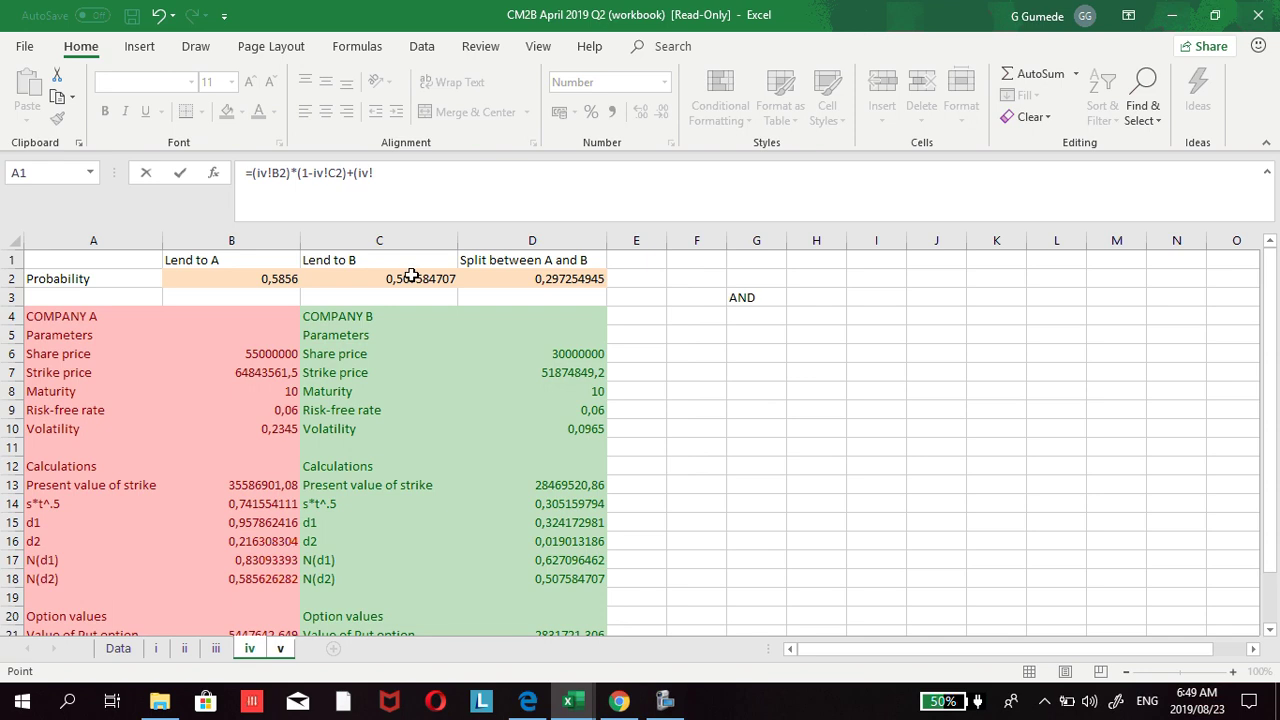
click(412, 278)
click(283, 650)
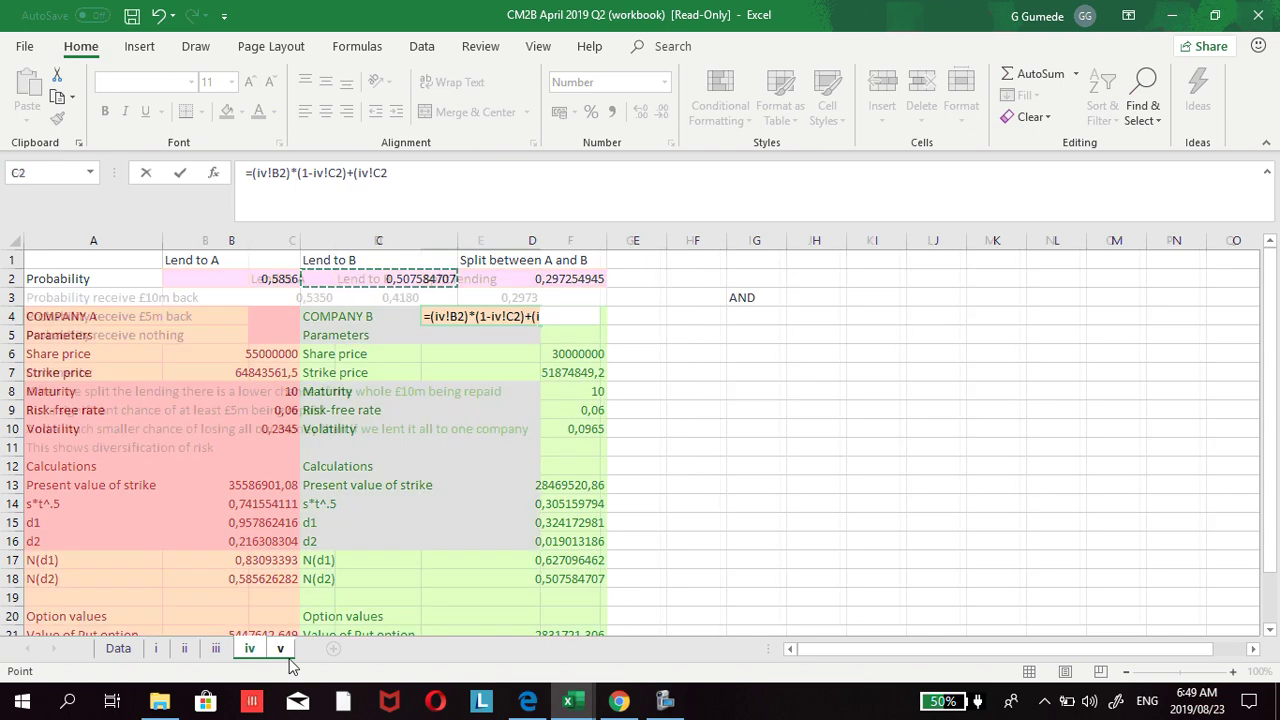
click(560, 316)
text(i)
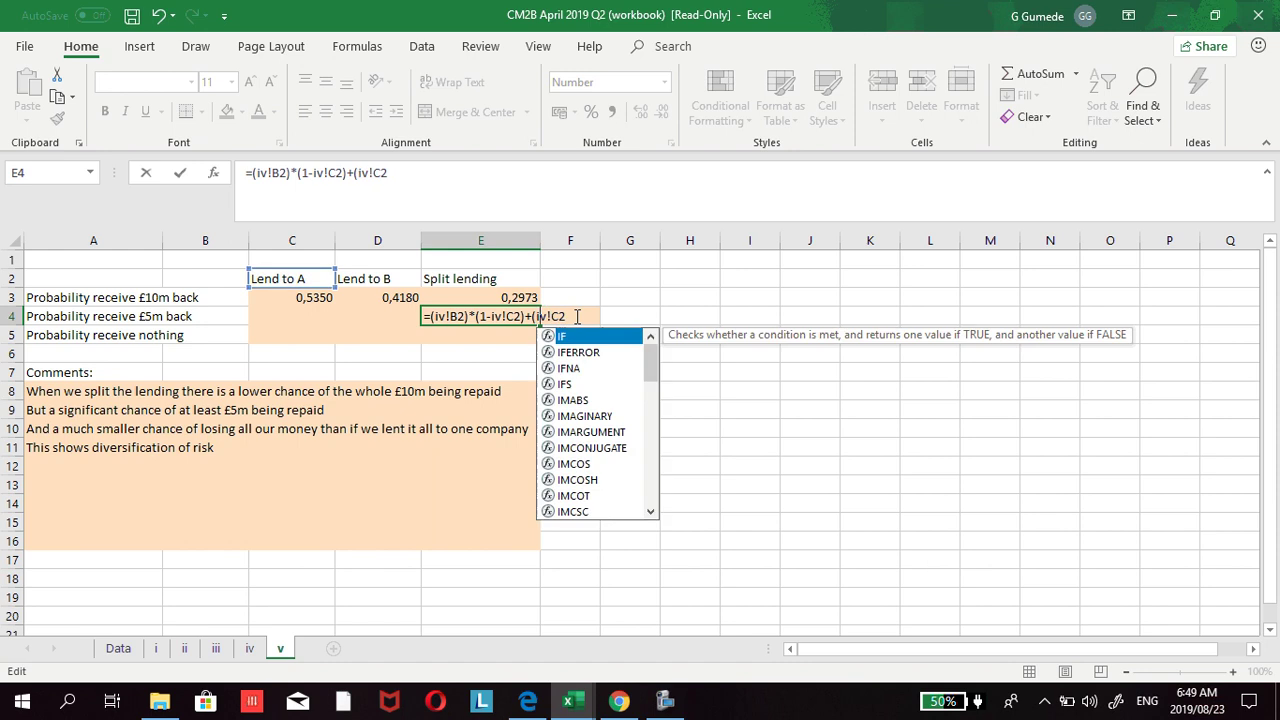
click(573, 315)
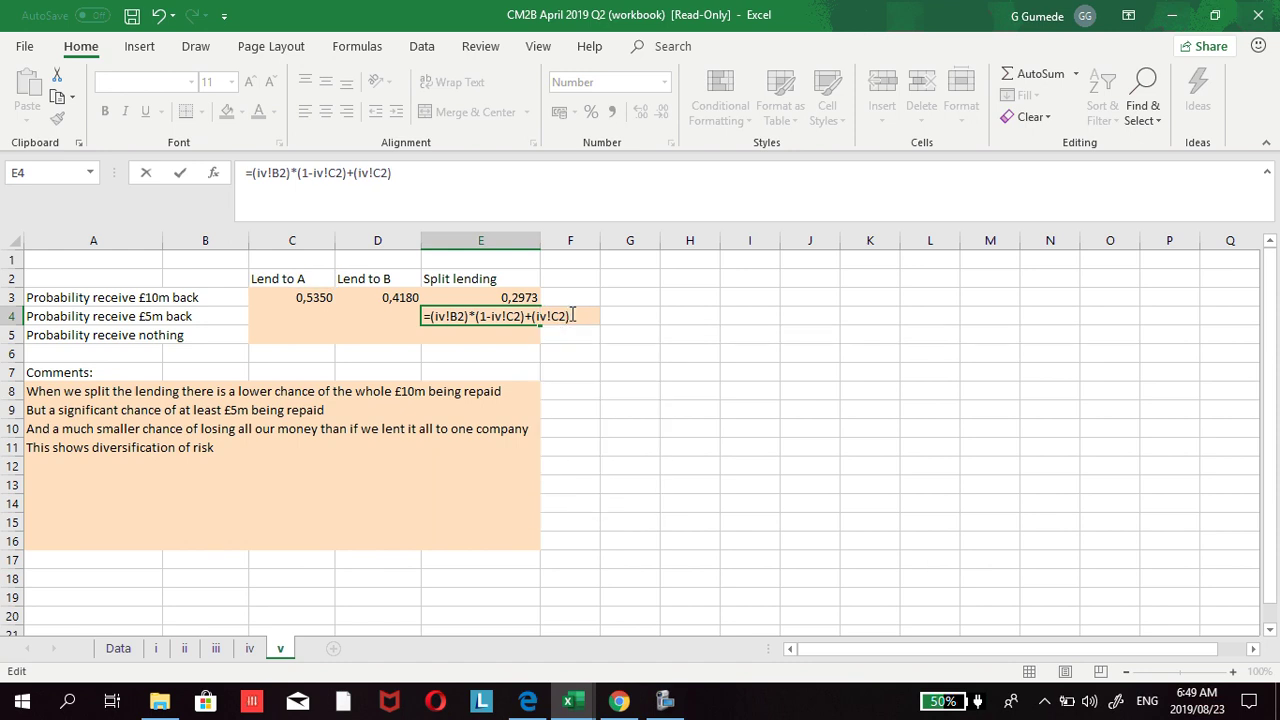
Step: Multiply the second product in E4 by A's default probability, *(1-iv!B2), and enter the full formula
text(()
key(BackSpace)
text(*(1-)
click(249, 649)
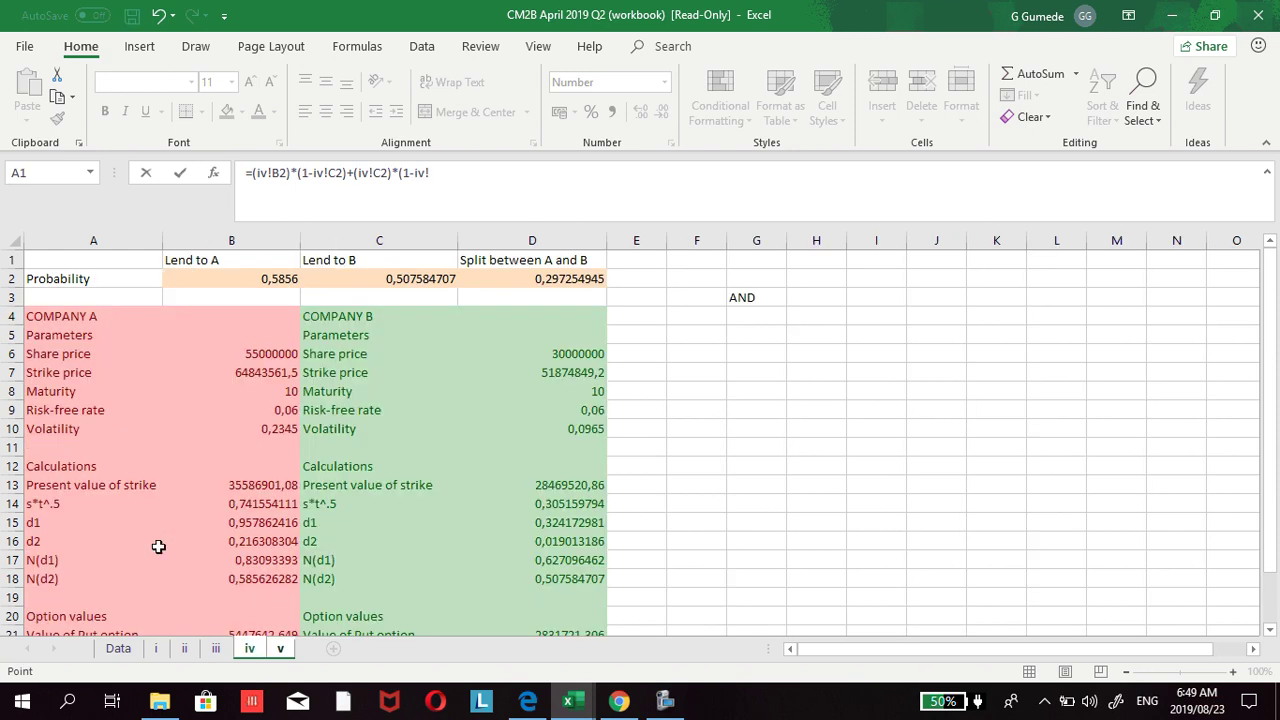
click(217, 280)
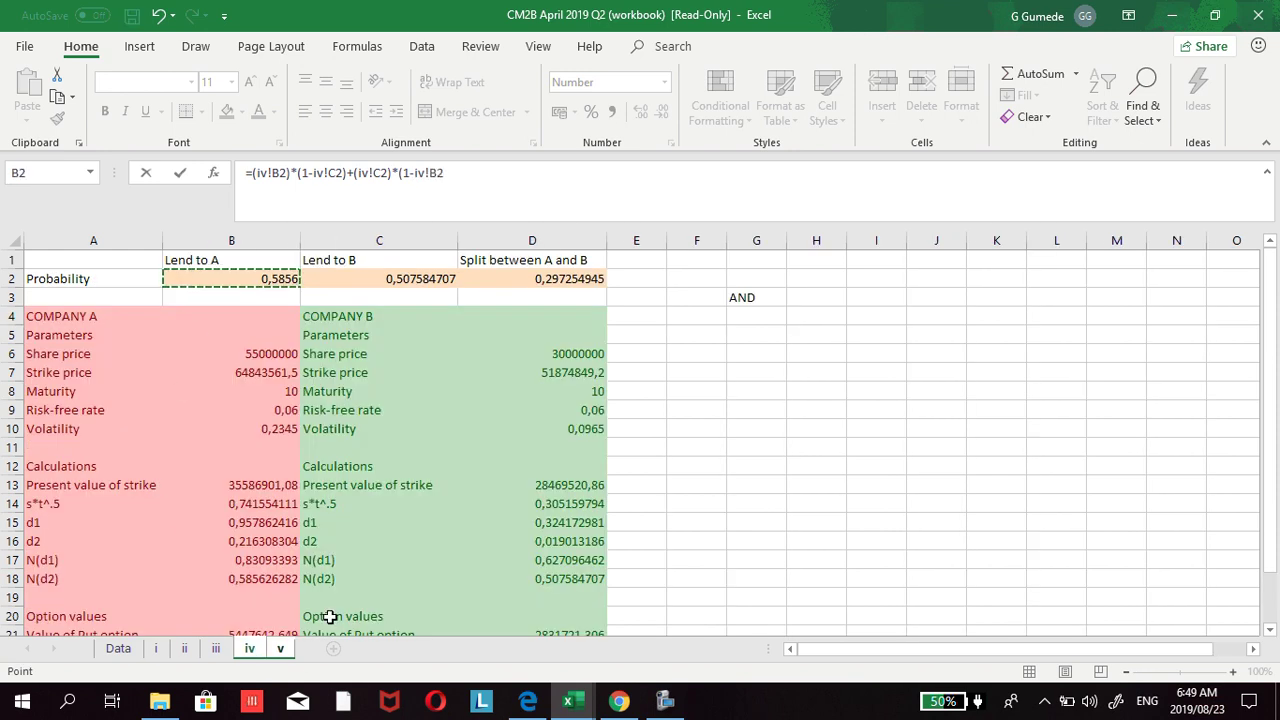
click(281, 649)
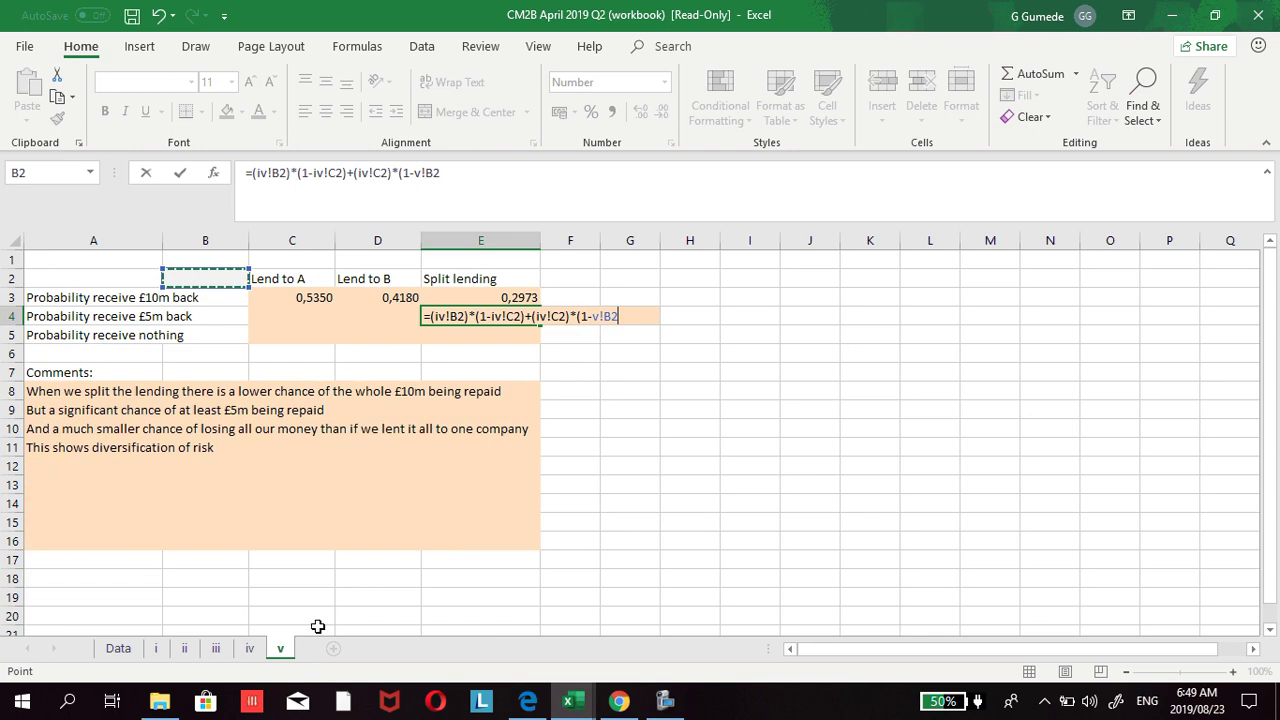
click(594, 317)
text(i)
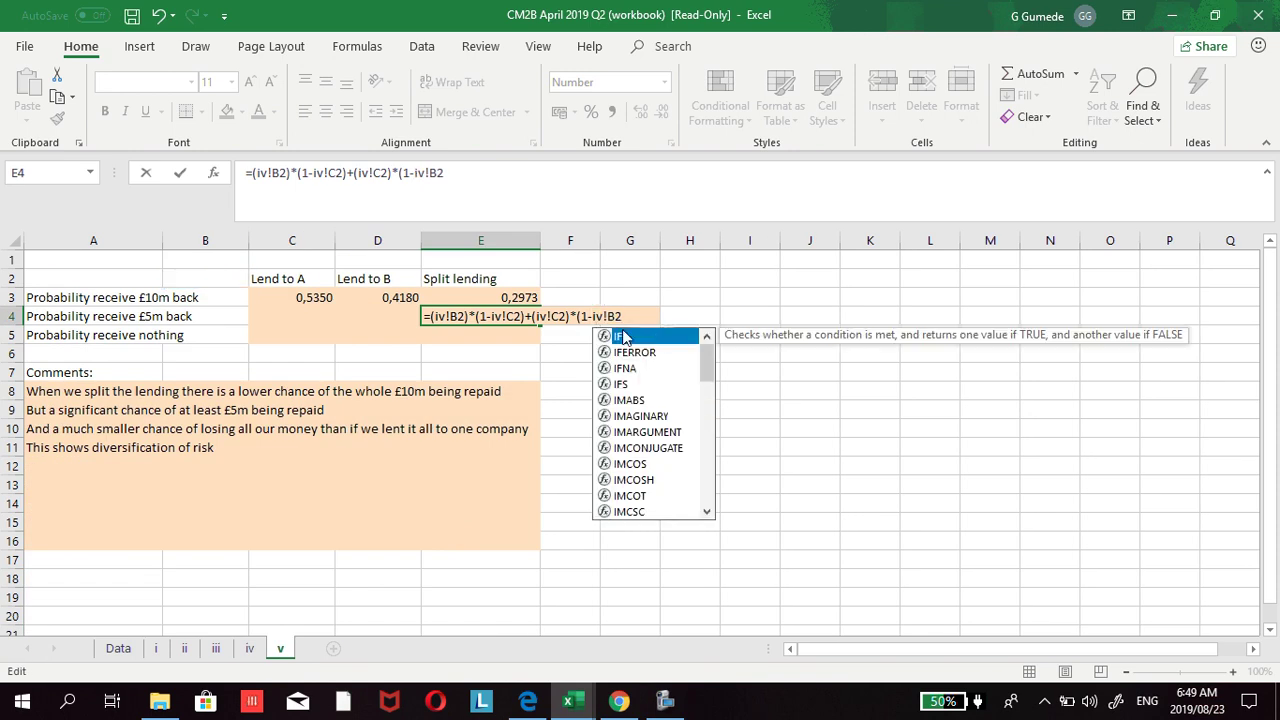
click(624, 315)
text())
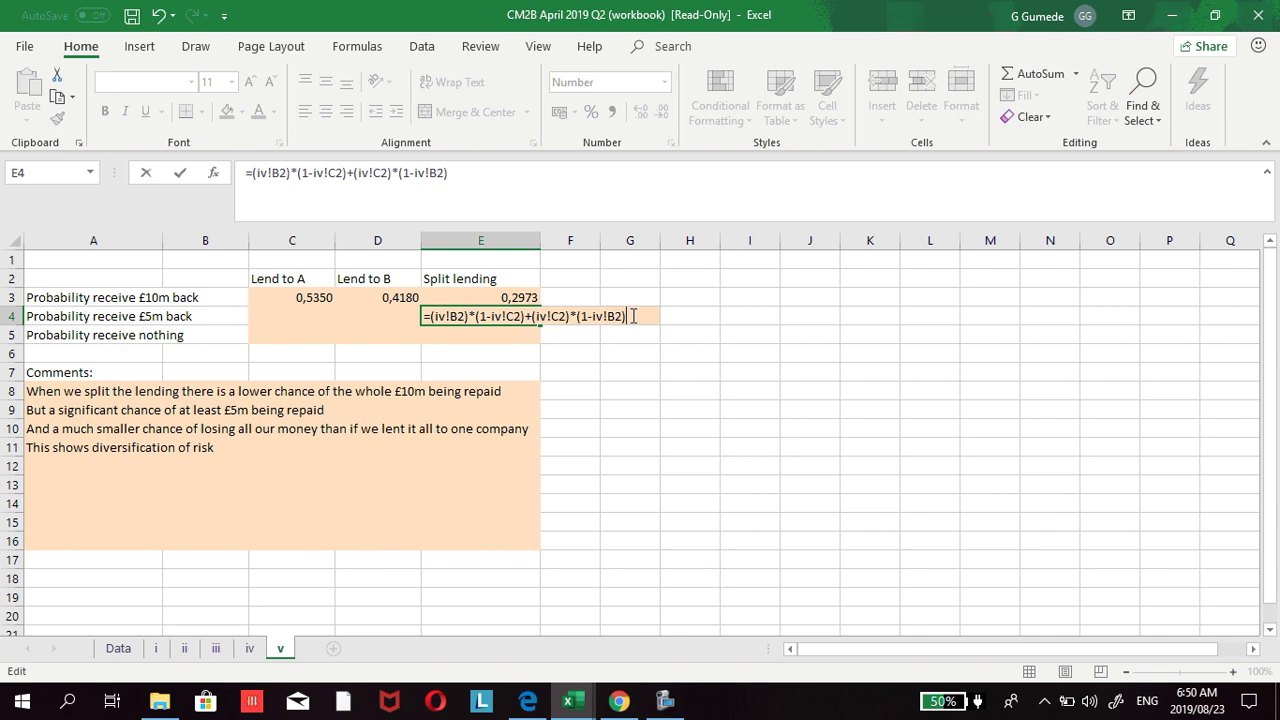
key(Return)
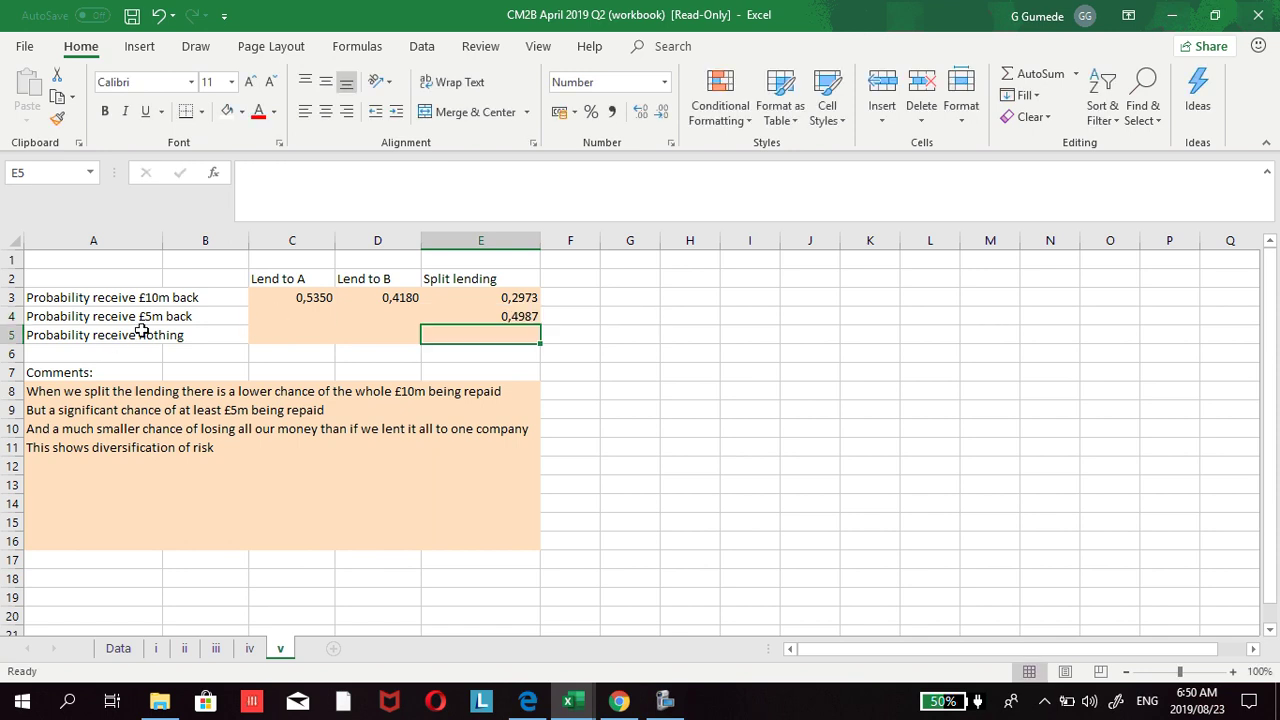
click(311, 337)
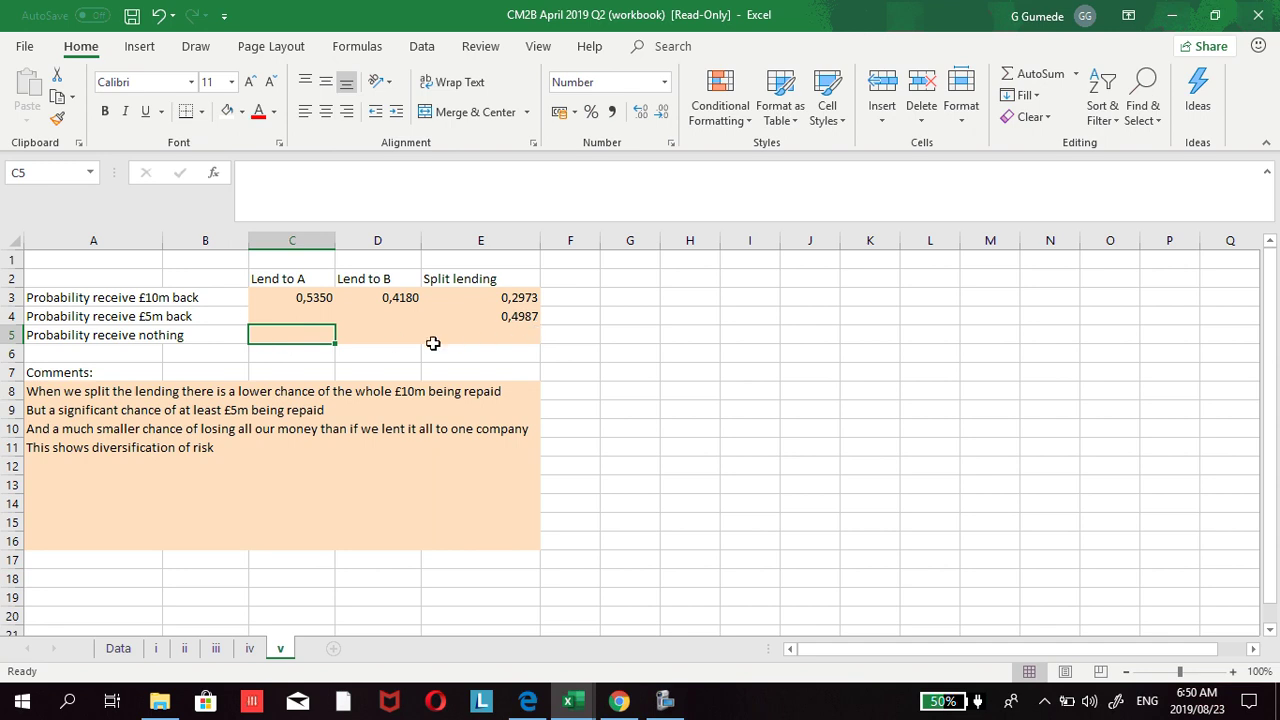
text(=()
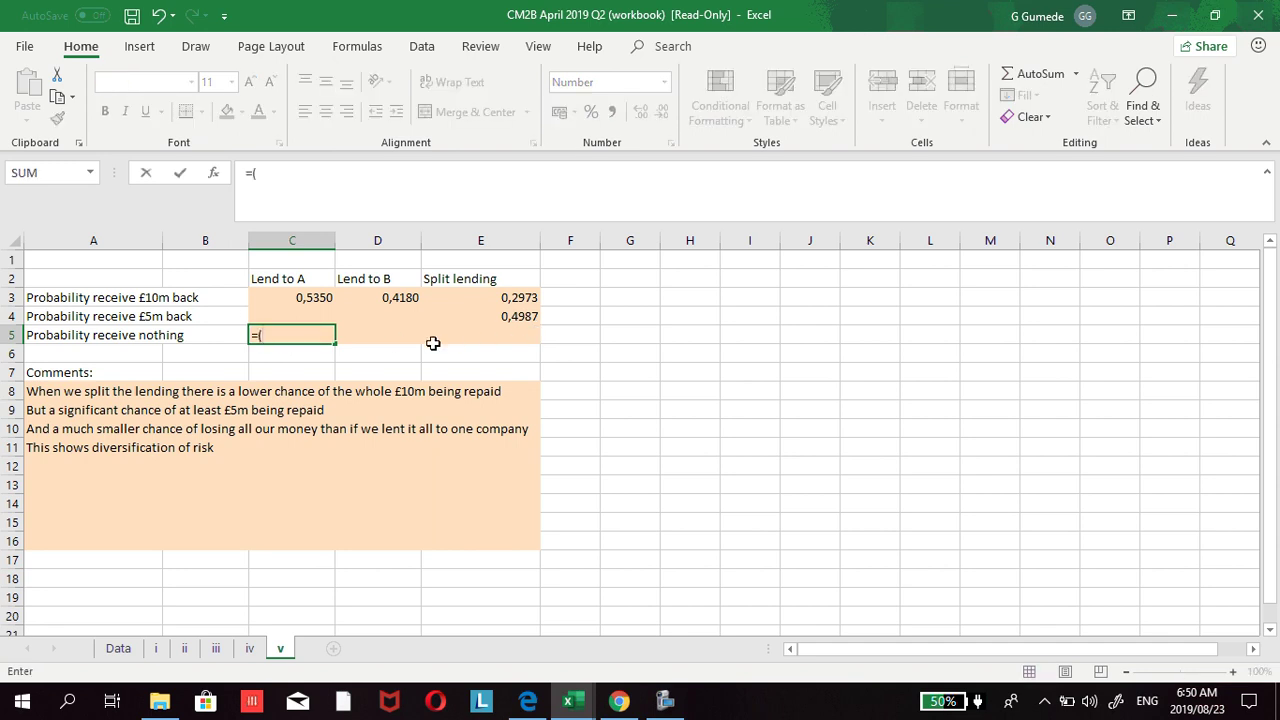
text(1-)
drag(304, 298, 308, 313)
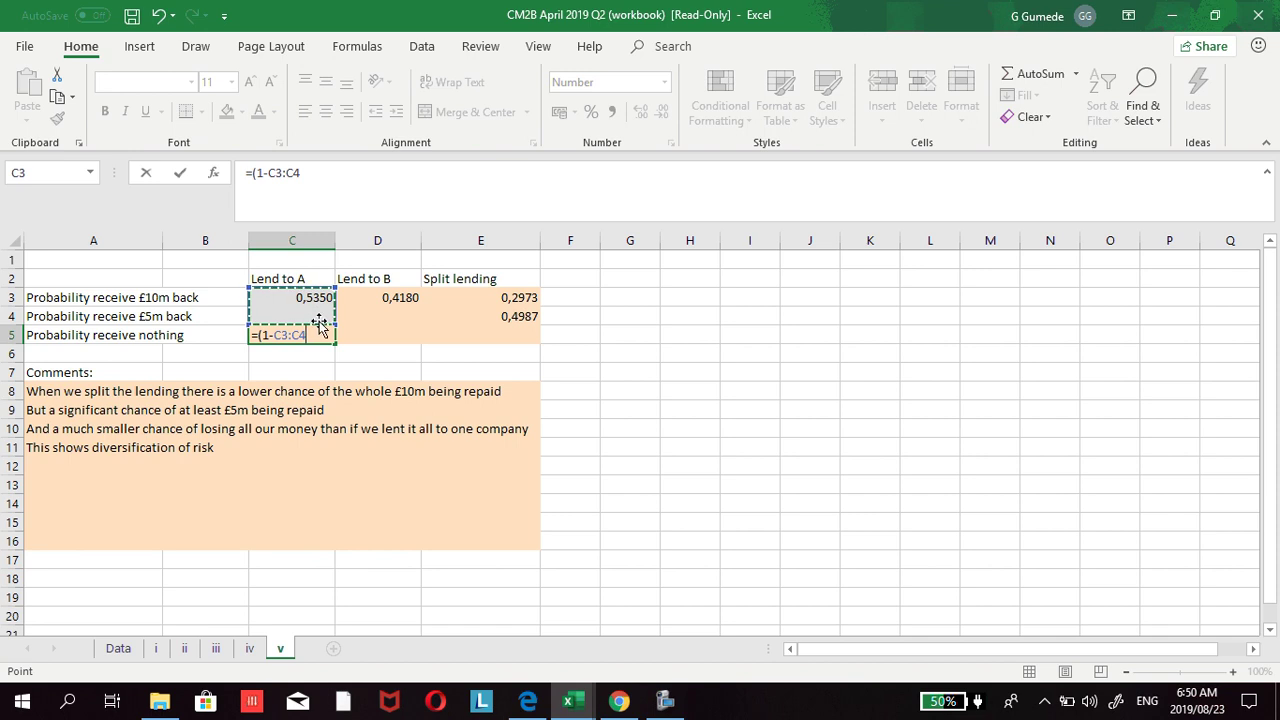
key(BackSpace)
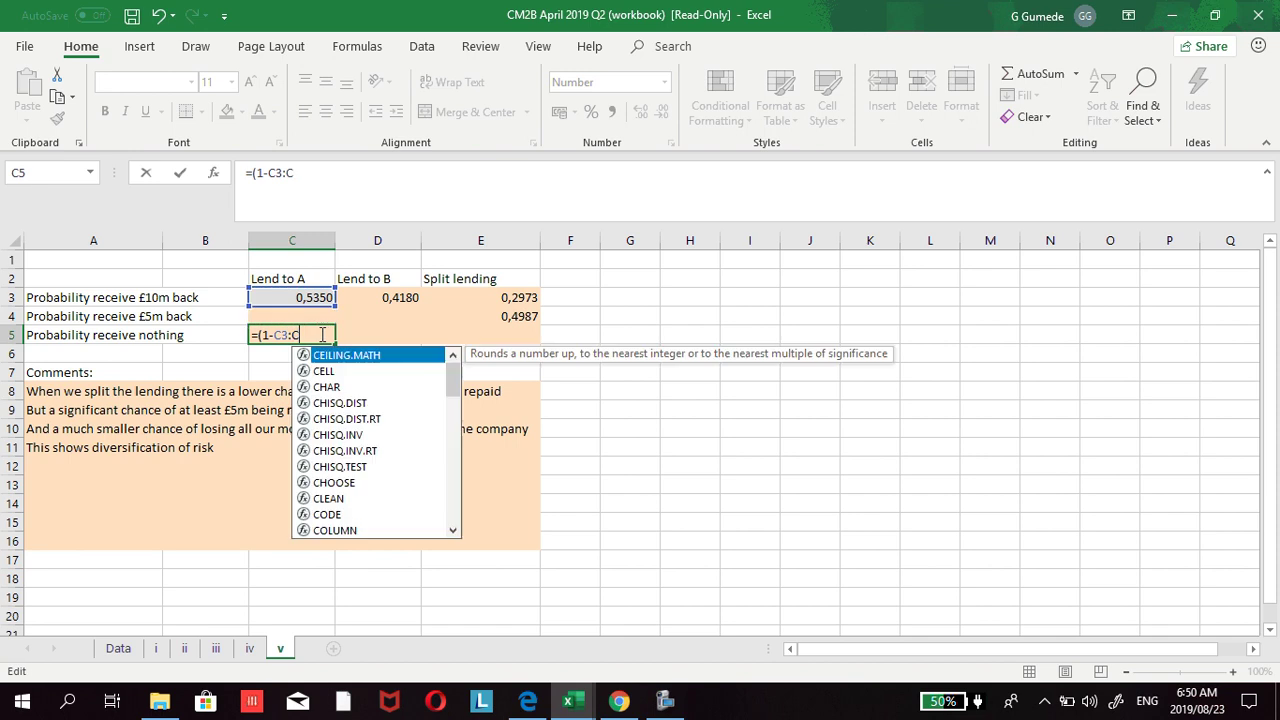
key(BackSpace)
key(BackSpace)
key(BackSpace)
key(BackSpace)
key(BackSpace)
key(BackSpace)
key(BackSpace)
key(BackSpace)
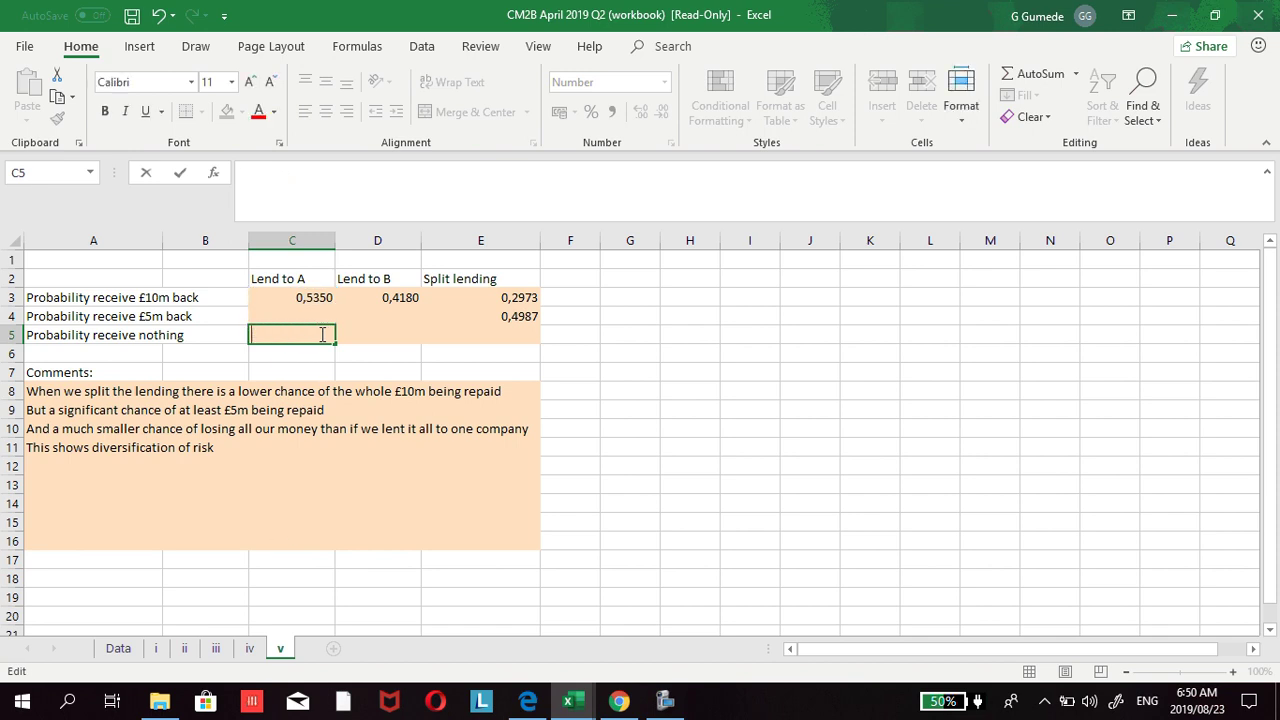
Step: Calculate the Lend to A probability of receiving nothing in C5 of sheet v with =1-SUM(C3:C4)
text(=1s)
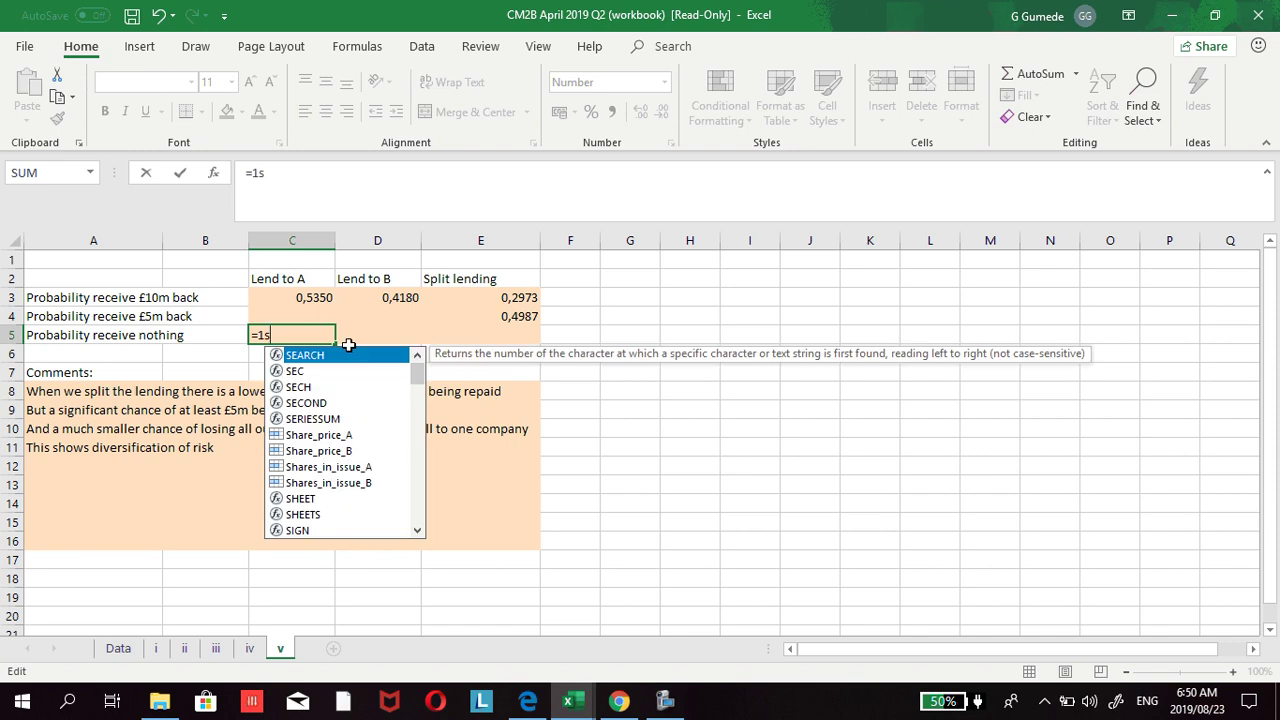
key(BackSpace)
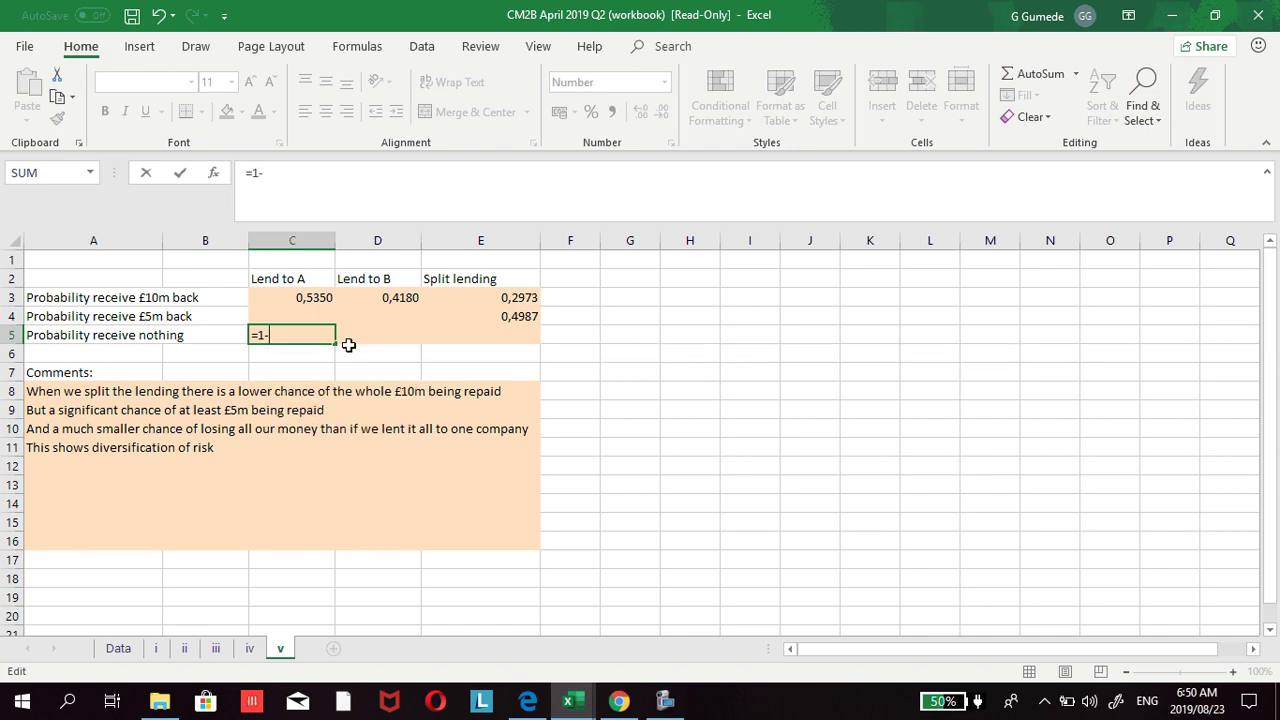
text(-sum)
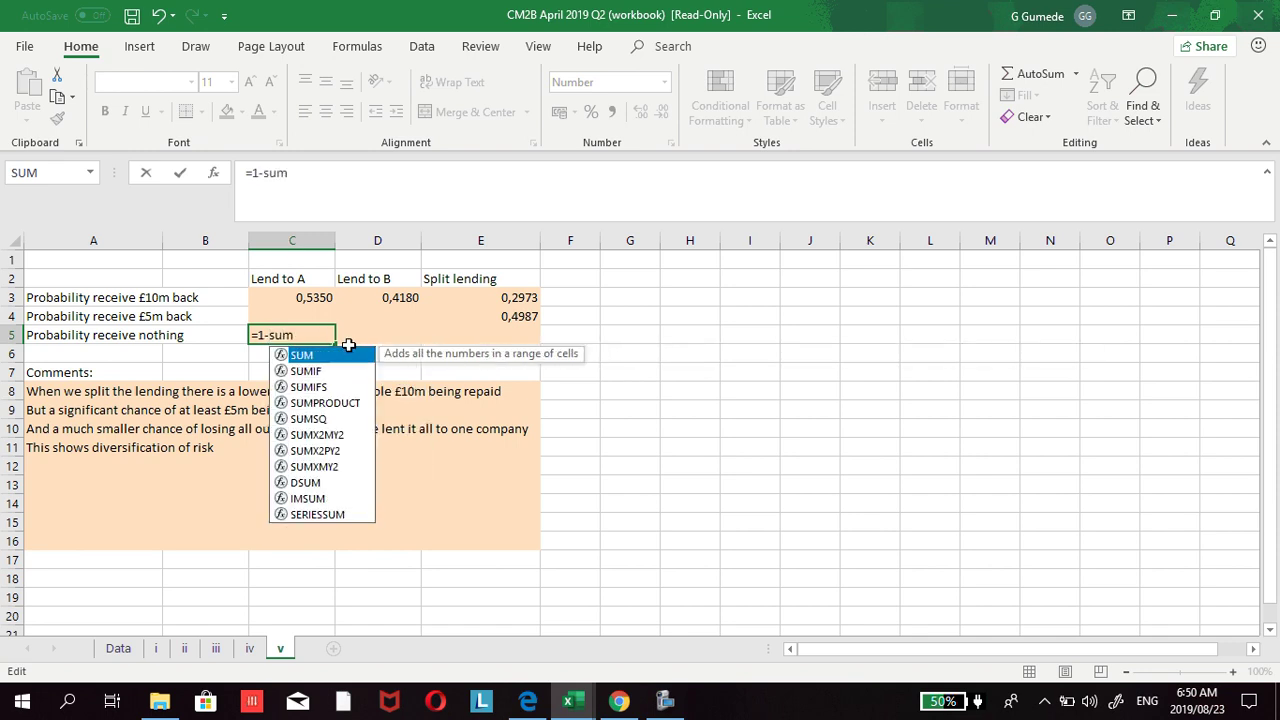
text(()
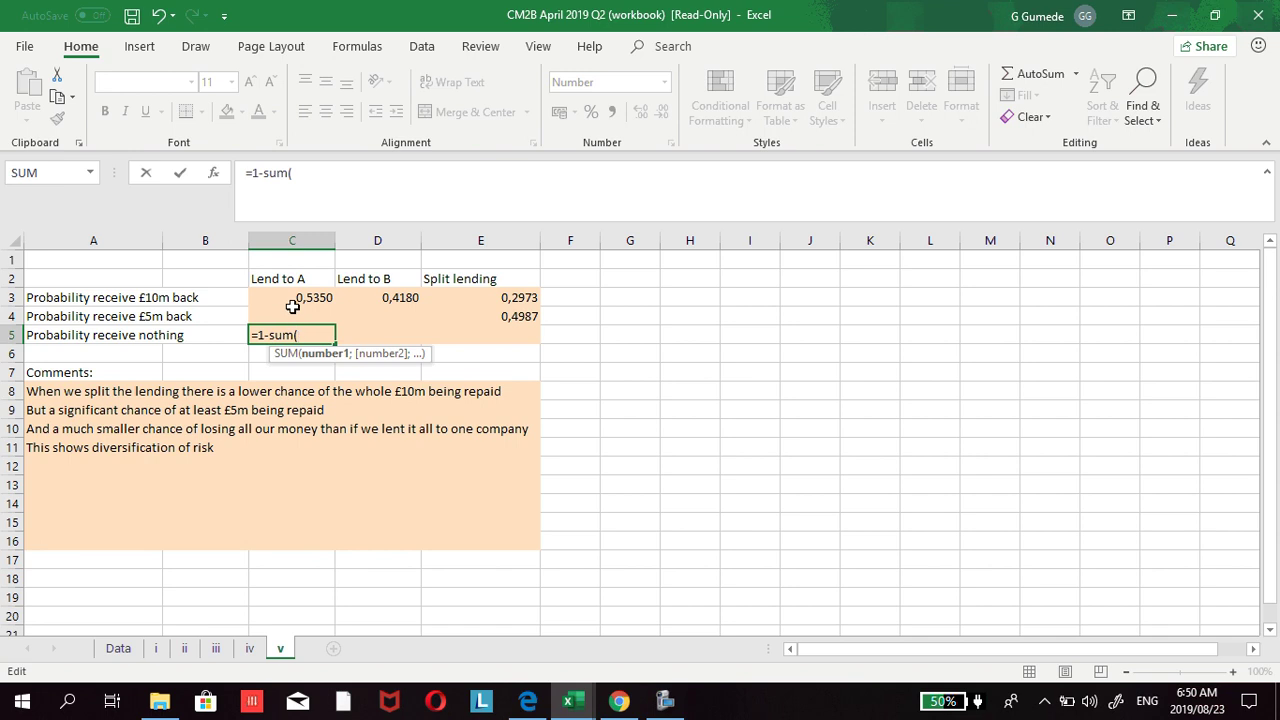
drag(292, 300, 296, 312)
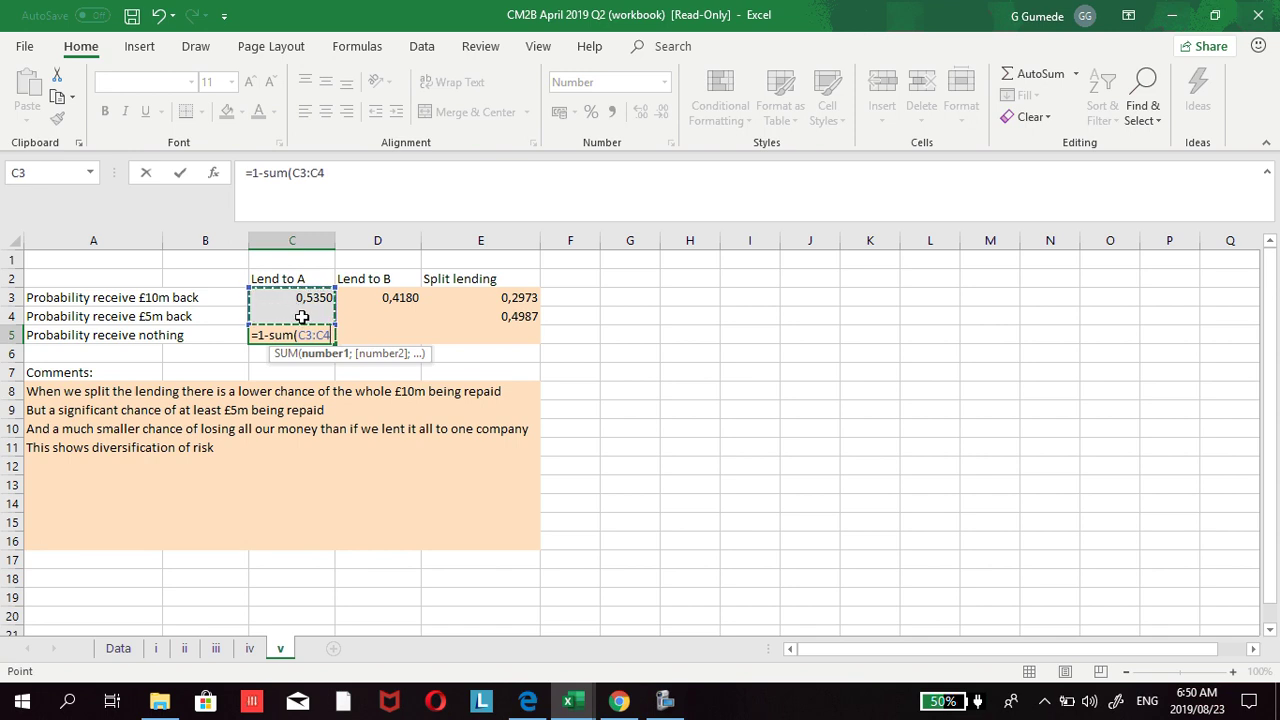
text())
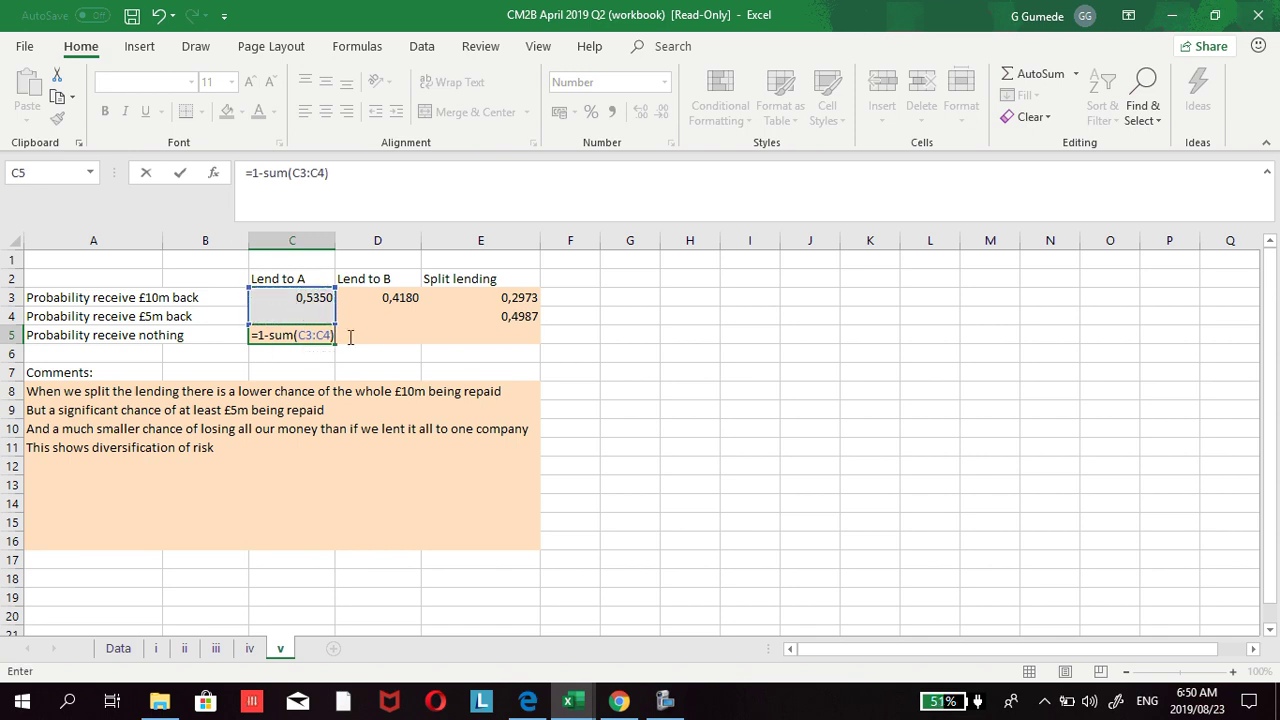
click(350, 337)
key(Return)
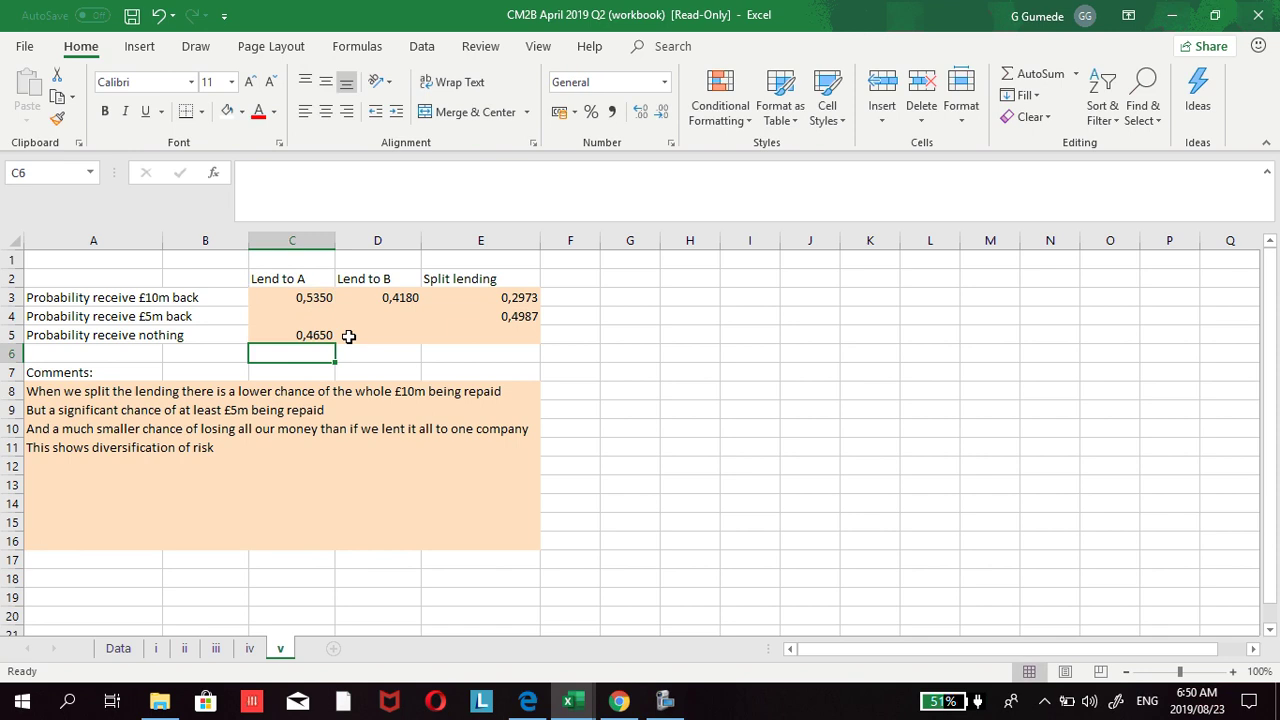
Step: Fill the probability of receiving nothing formula from C5 across D5:E5 and check the copied formulas in both cells
click(314, 335)
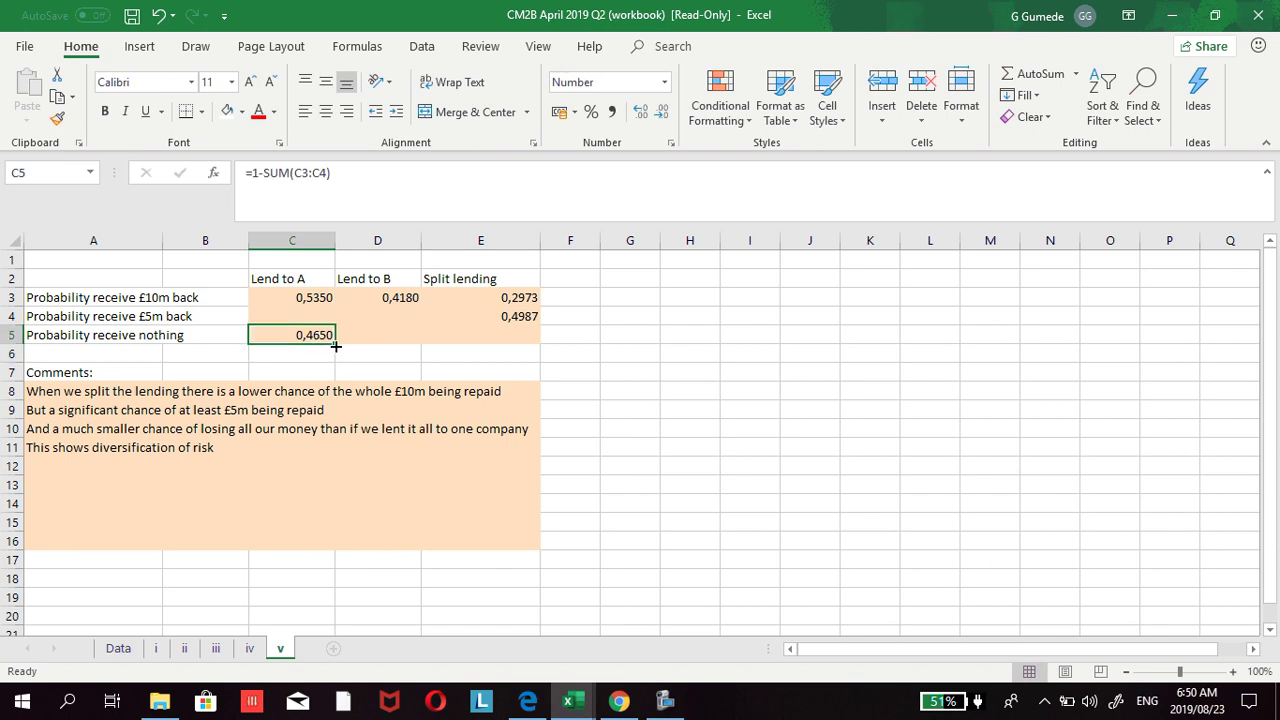
drag(334, 344, 507, 347)
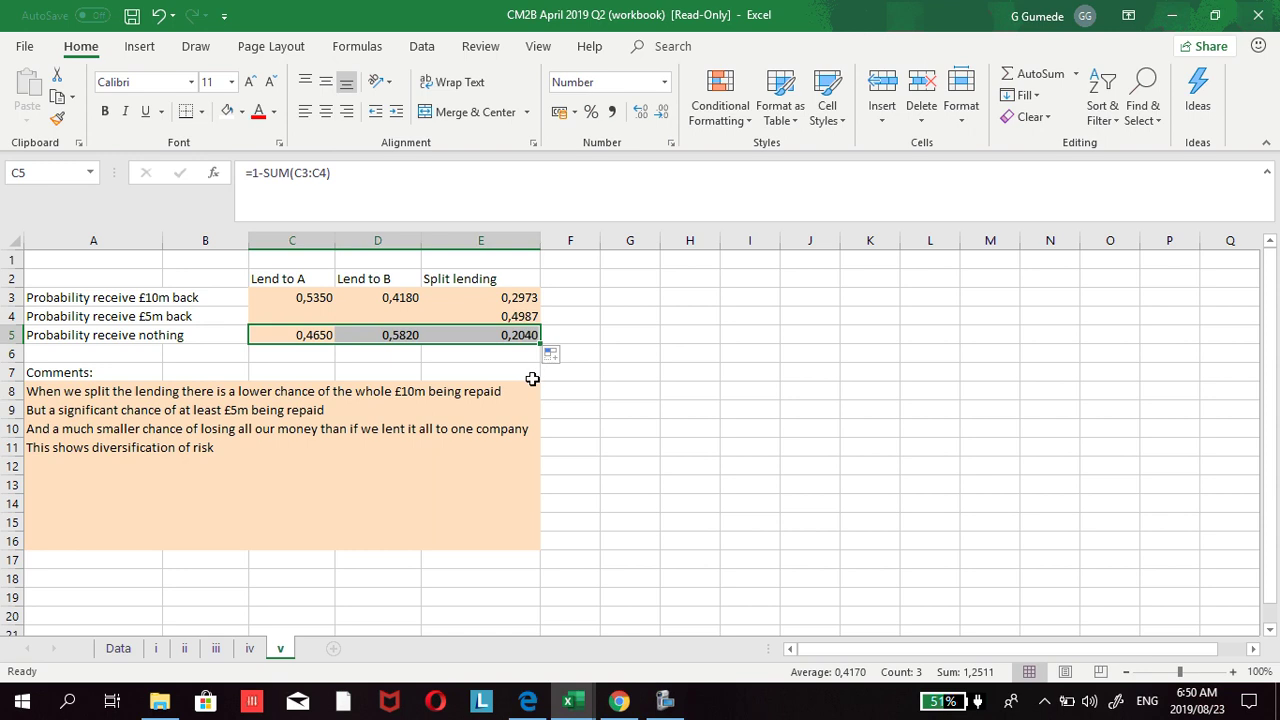
double_click(363, 336)
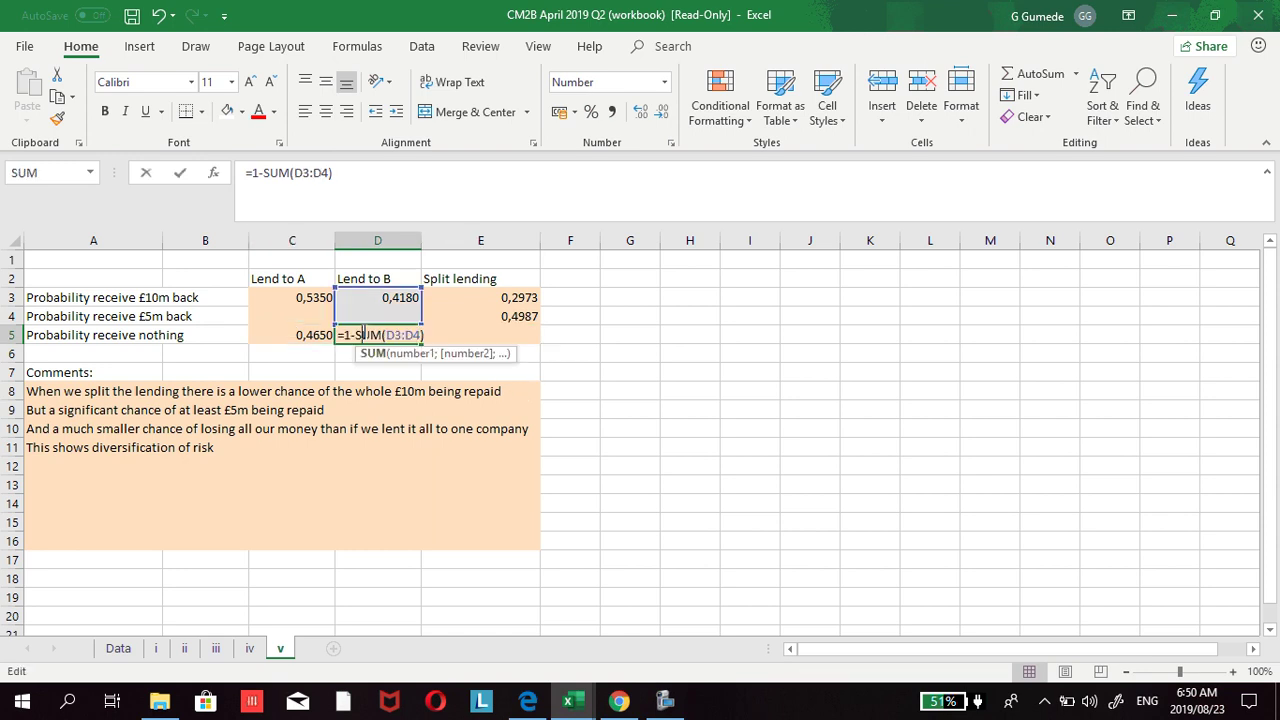
click(424, 338)
key(Return)
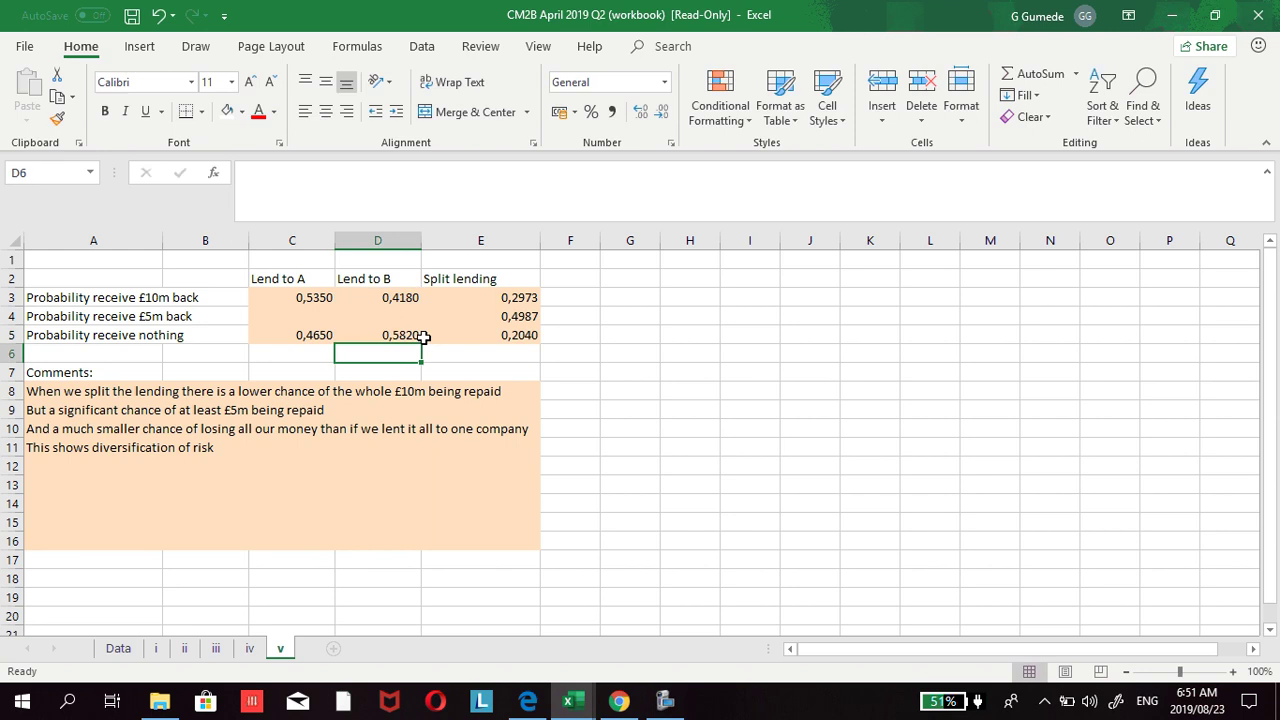
double_click(483, 335)
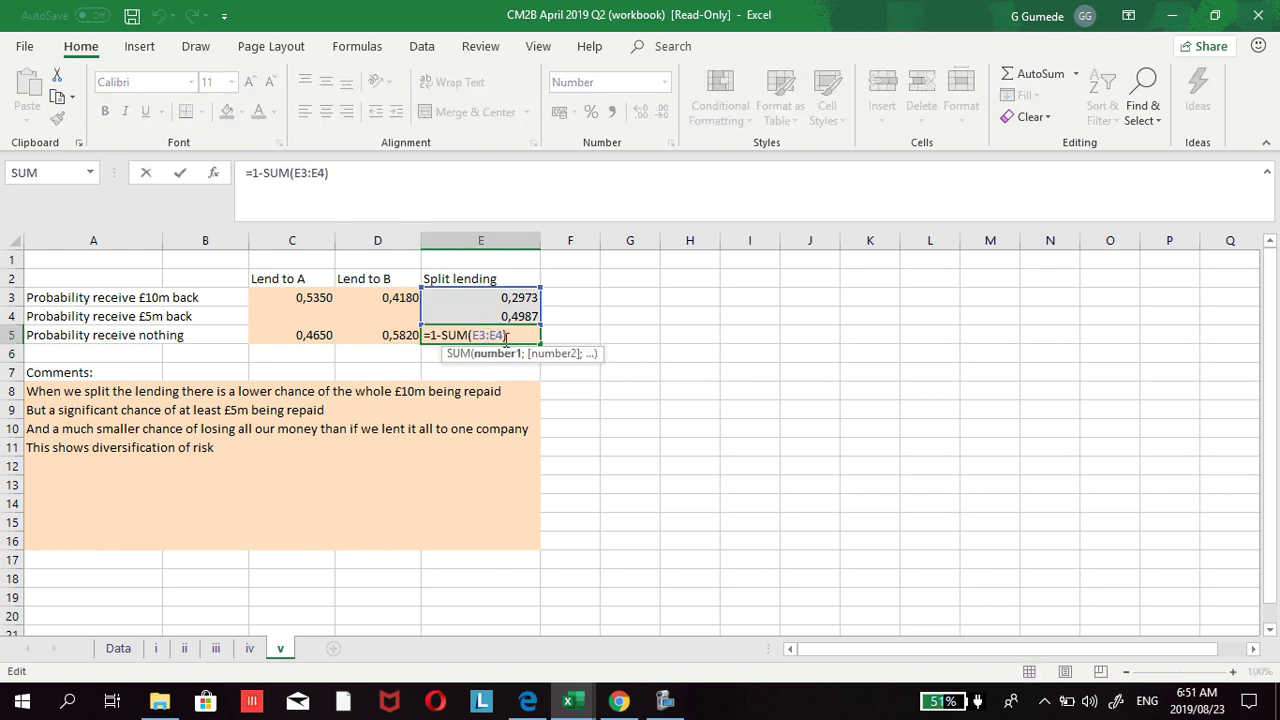
click(512, 335)
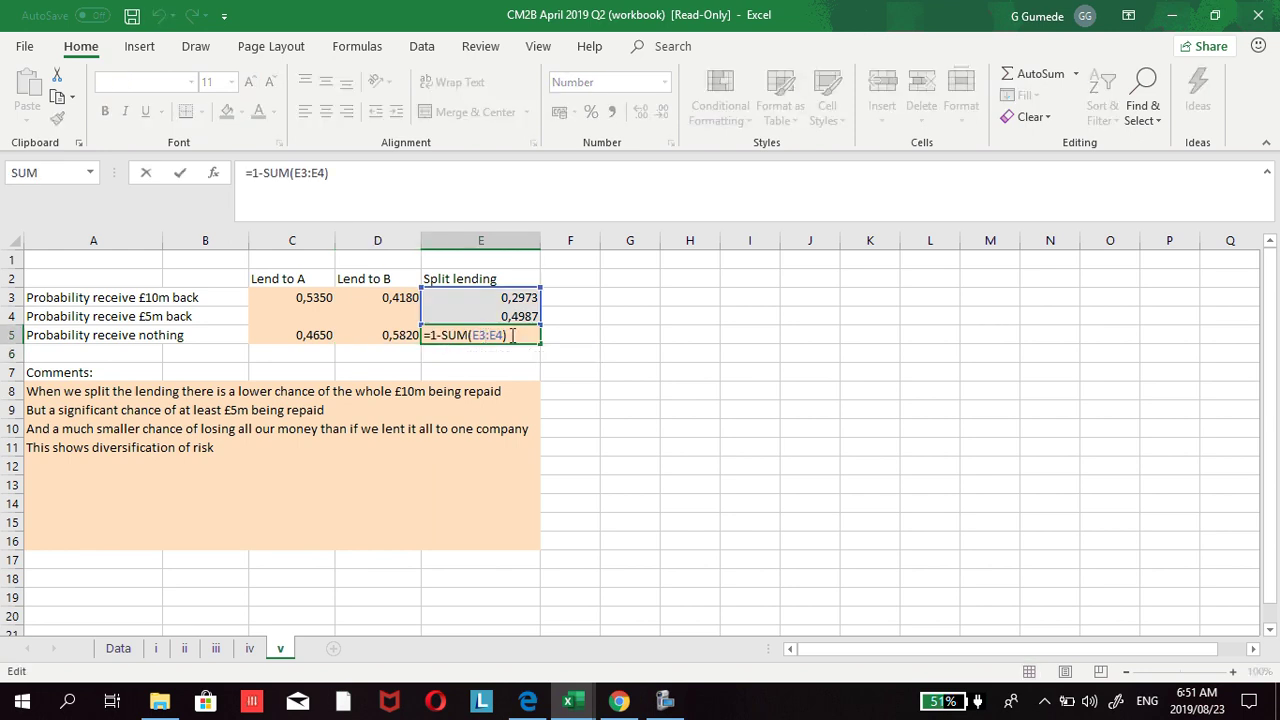
key(Return)
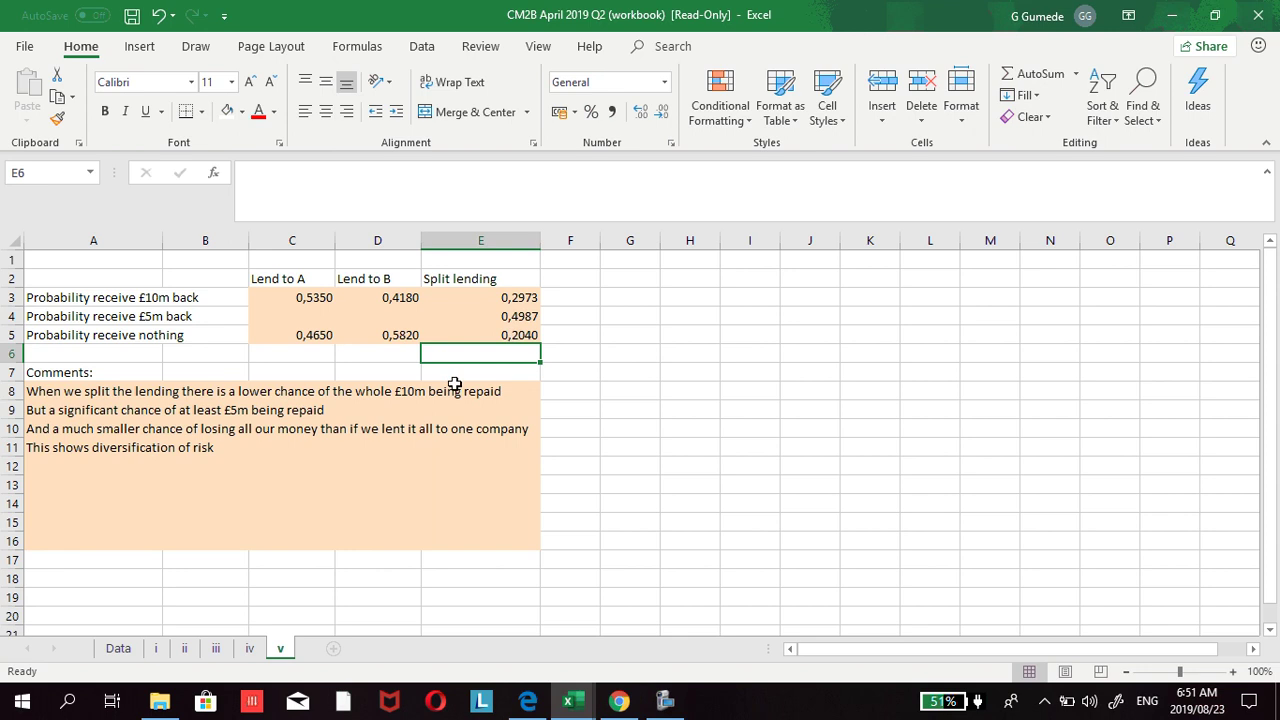
Step: Review the diversification comments in rows 8 to 11 against the Split lending probabilities in E4 and E5
click(557, 398)
click(551, 423)
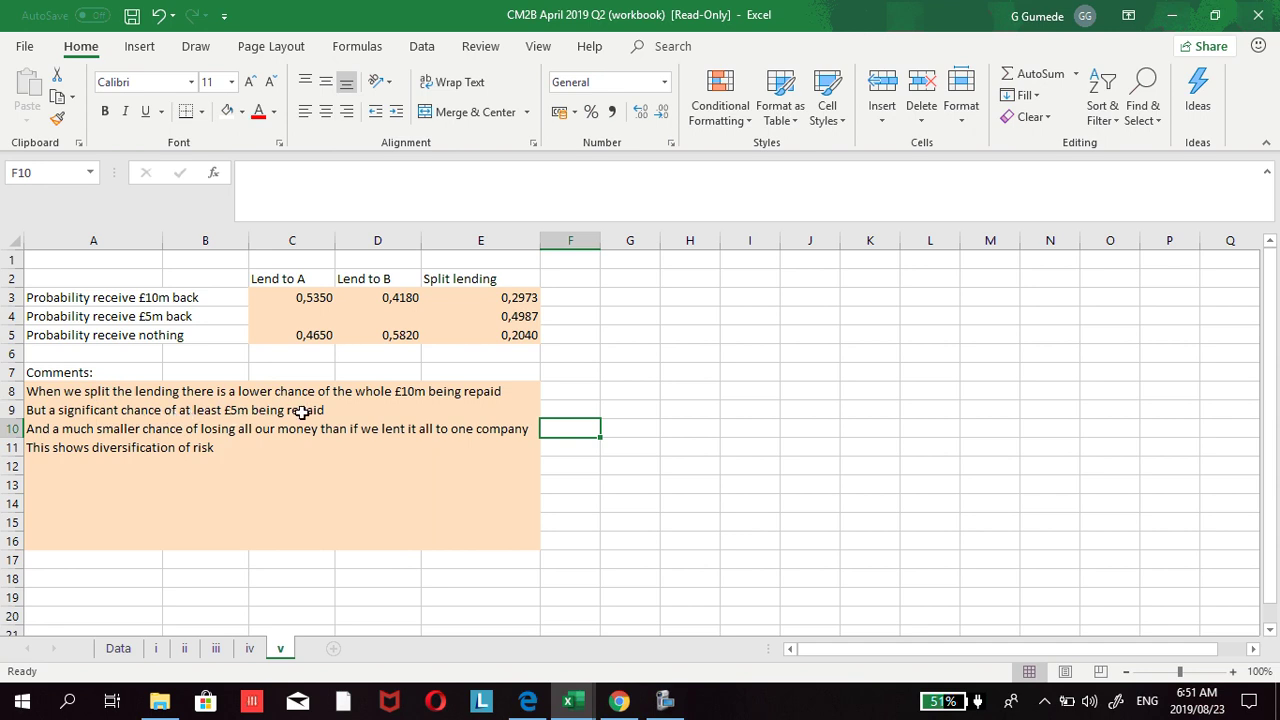
click(501, 318)
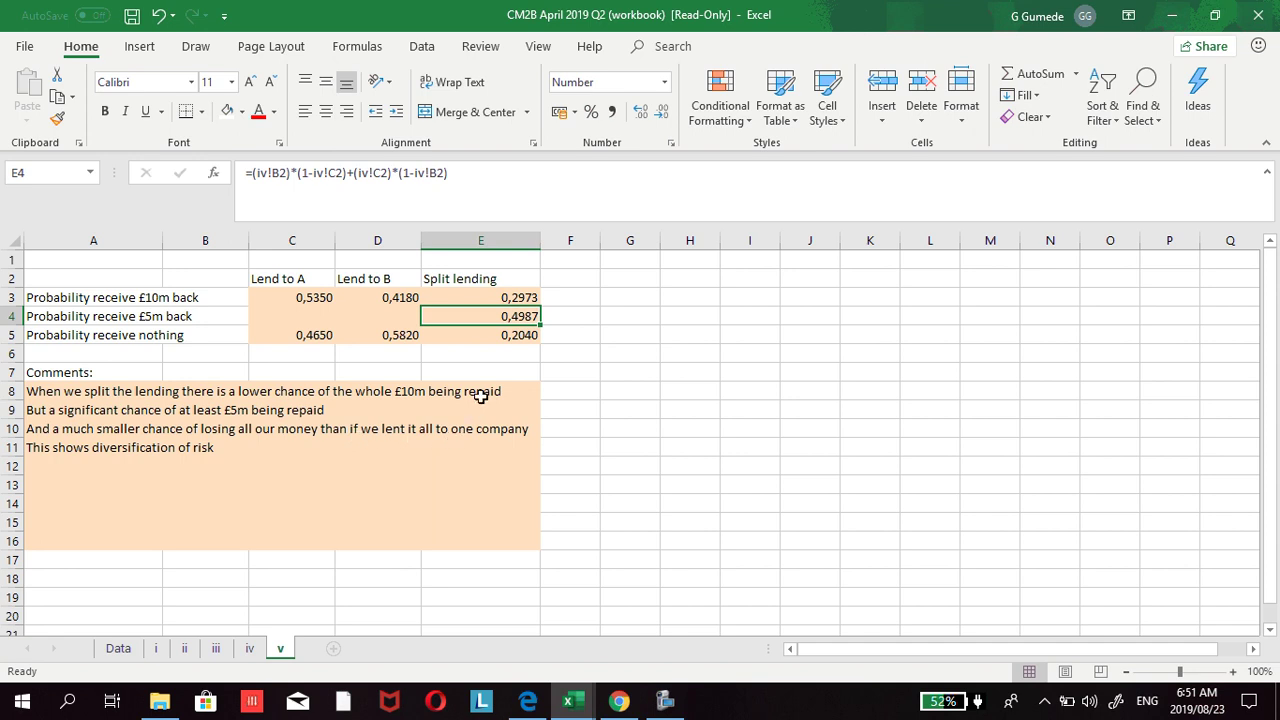
click(484, 340)
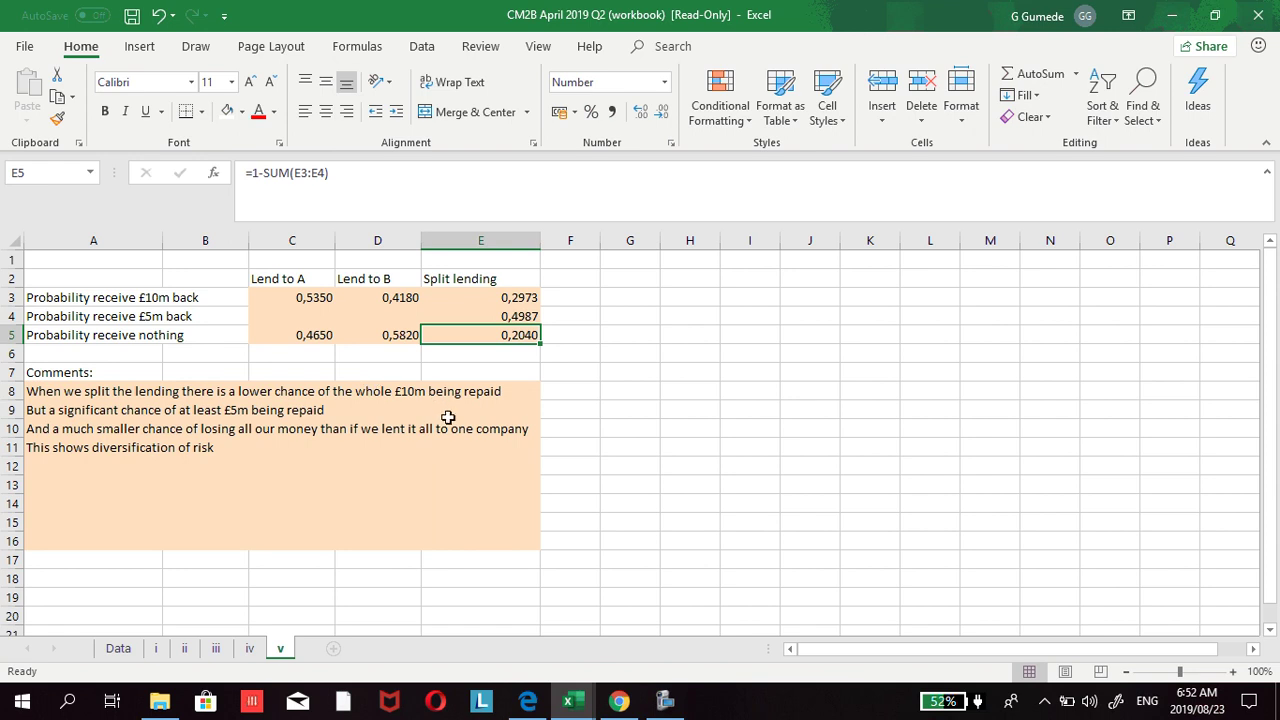
Step: Switch to the exam paper PDF in Edge and clear the text selection in Question 2
click(538, 704)
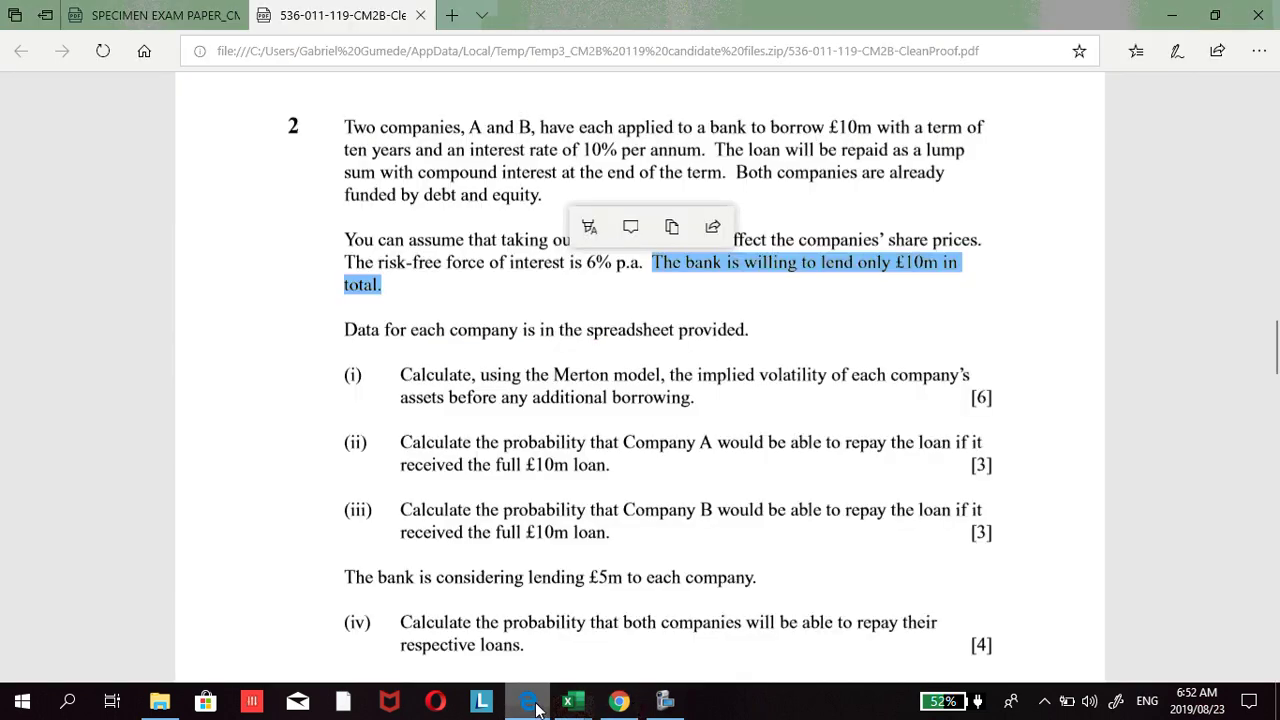
click(855, 288)
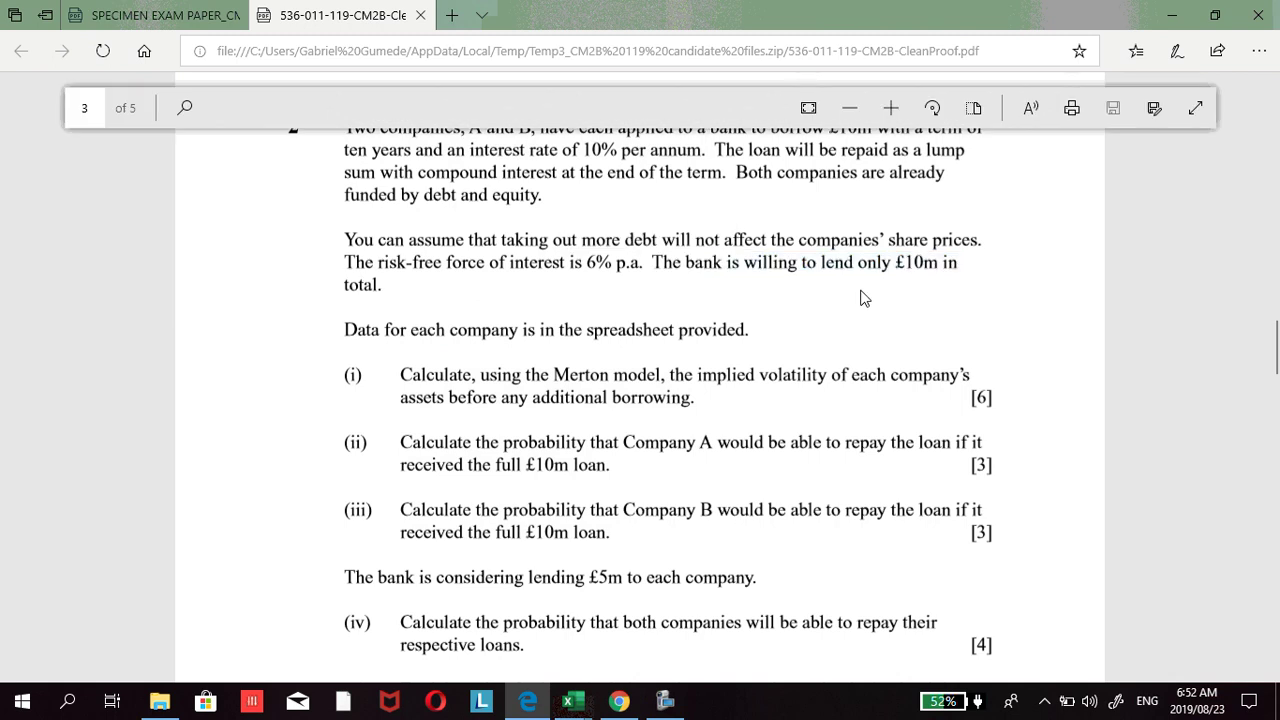
click(670, 704)
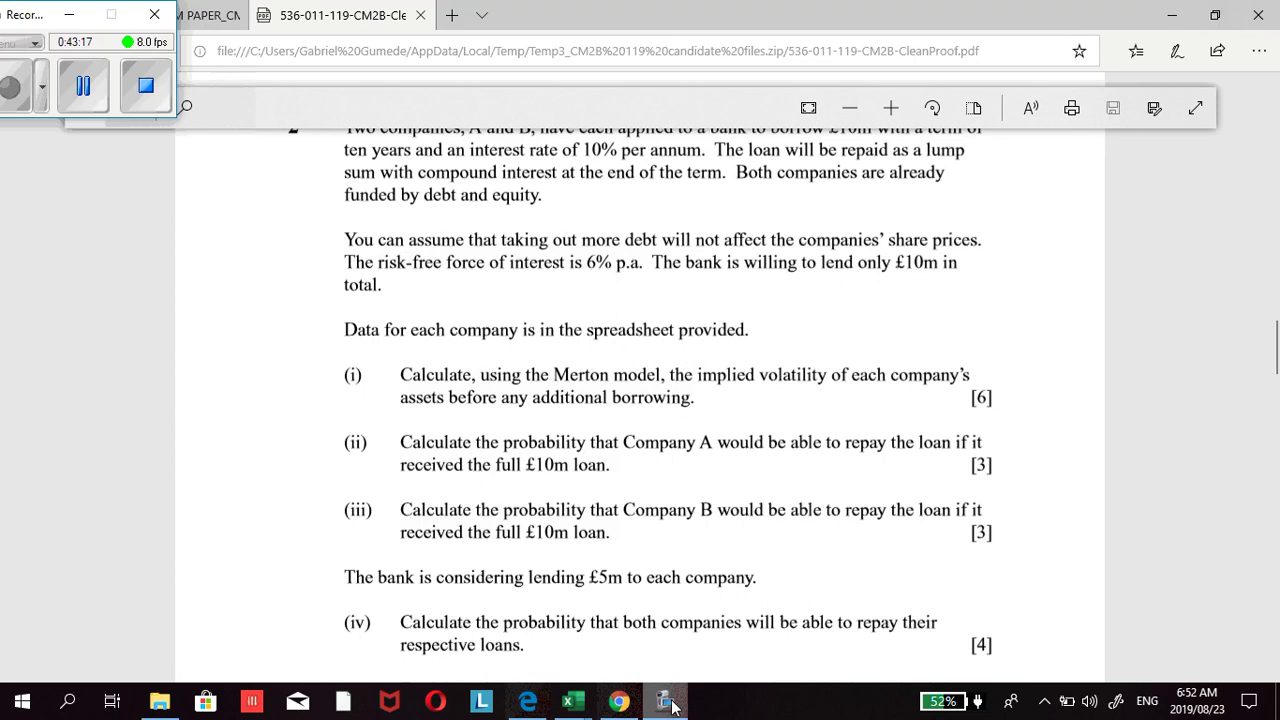